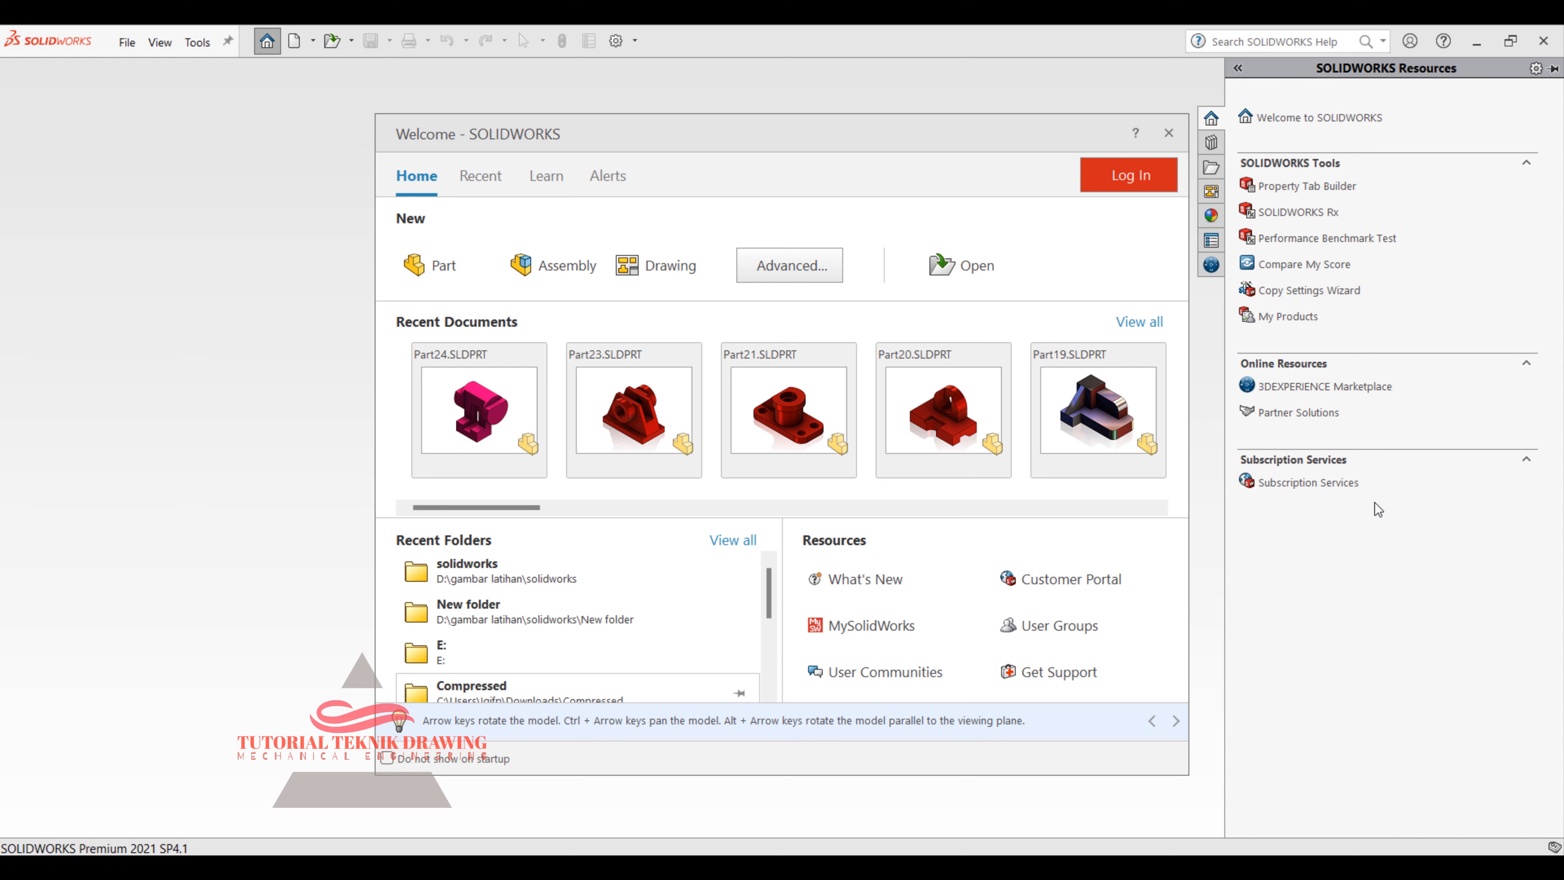
Step: Look over the reference drawing image of the bracket, then create a new part document
key(alt+Tab)
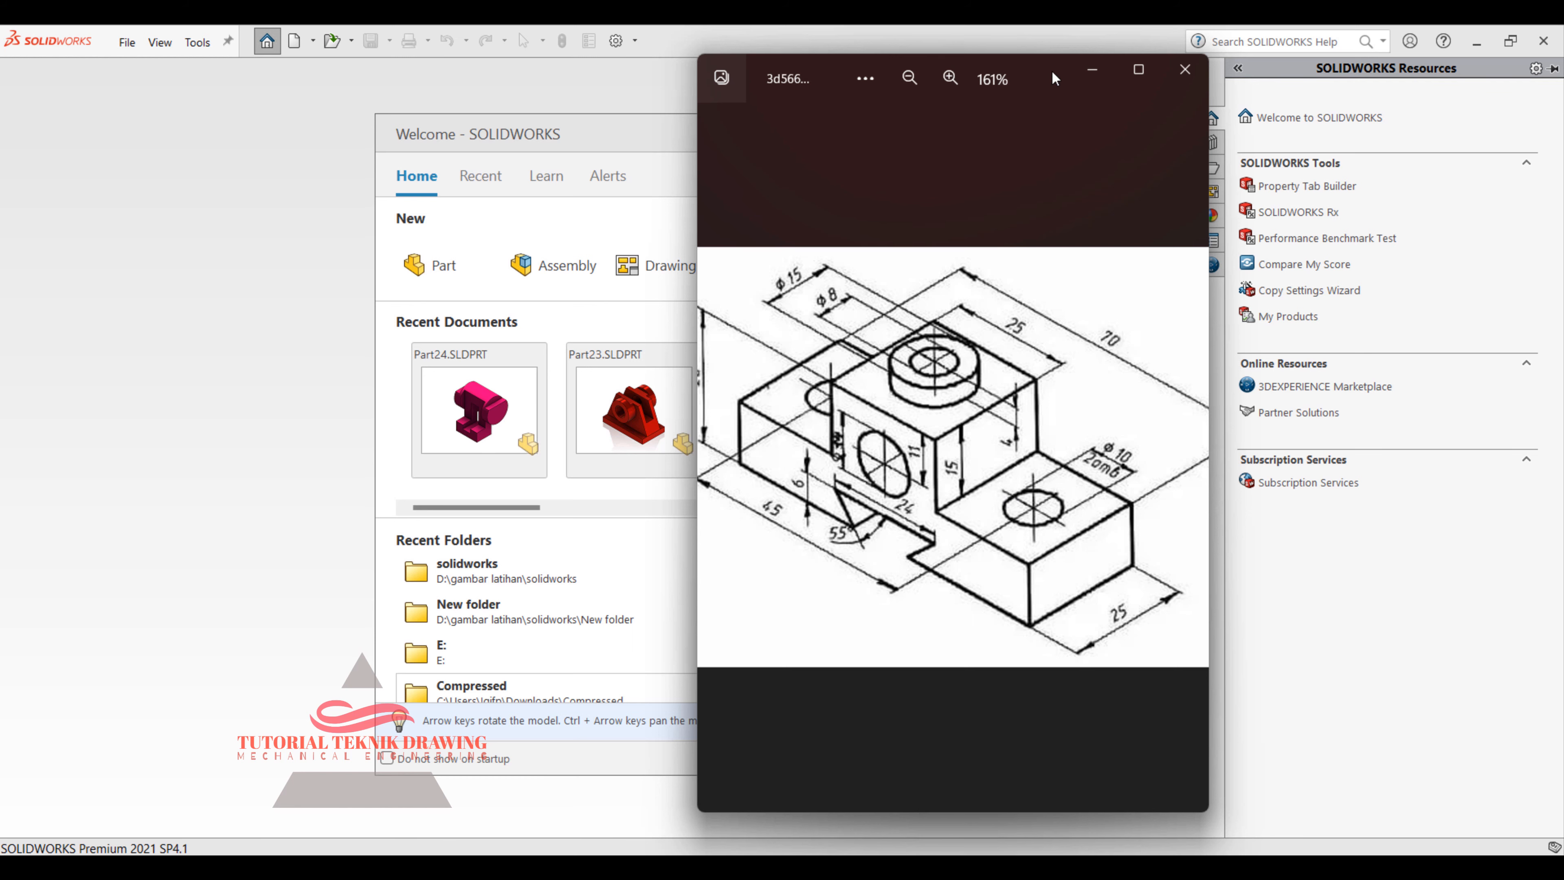
drag(1052, 69, 1336, 126)
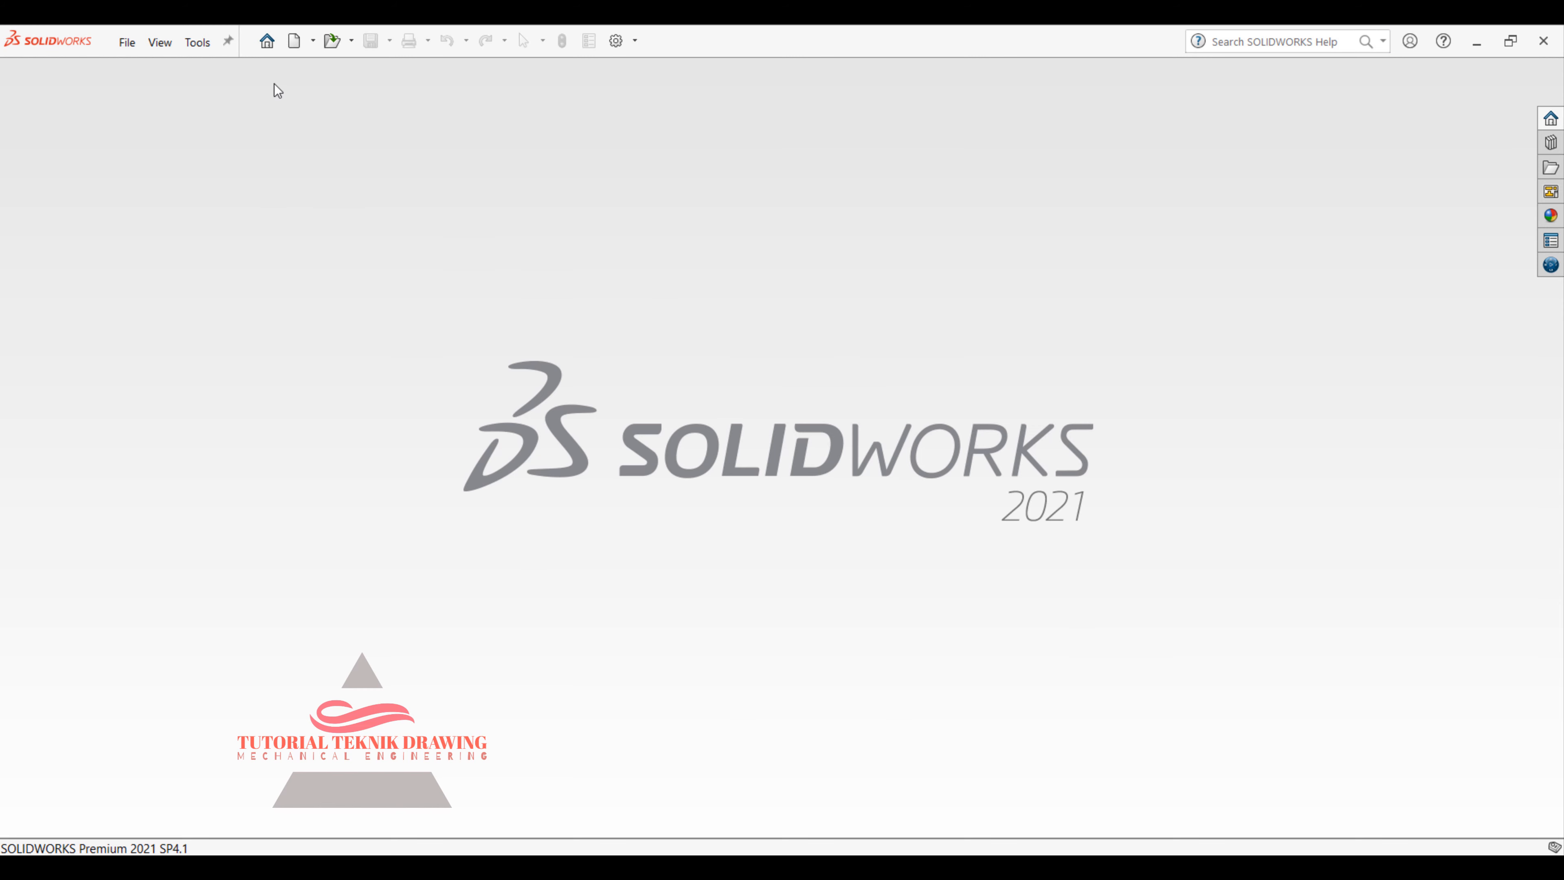
click(271, 44)
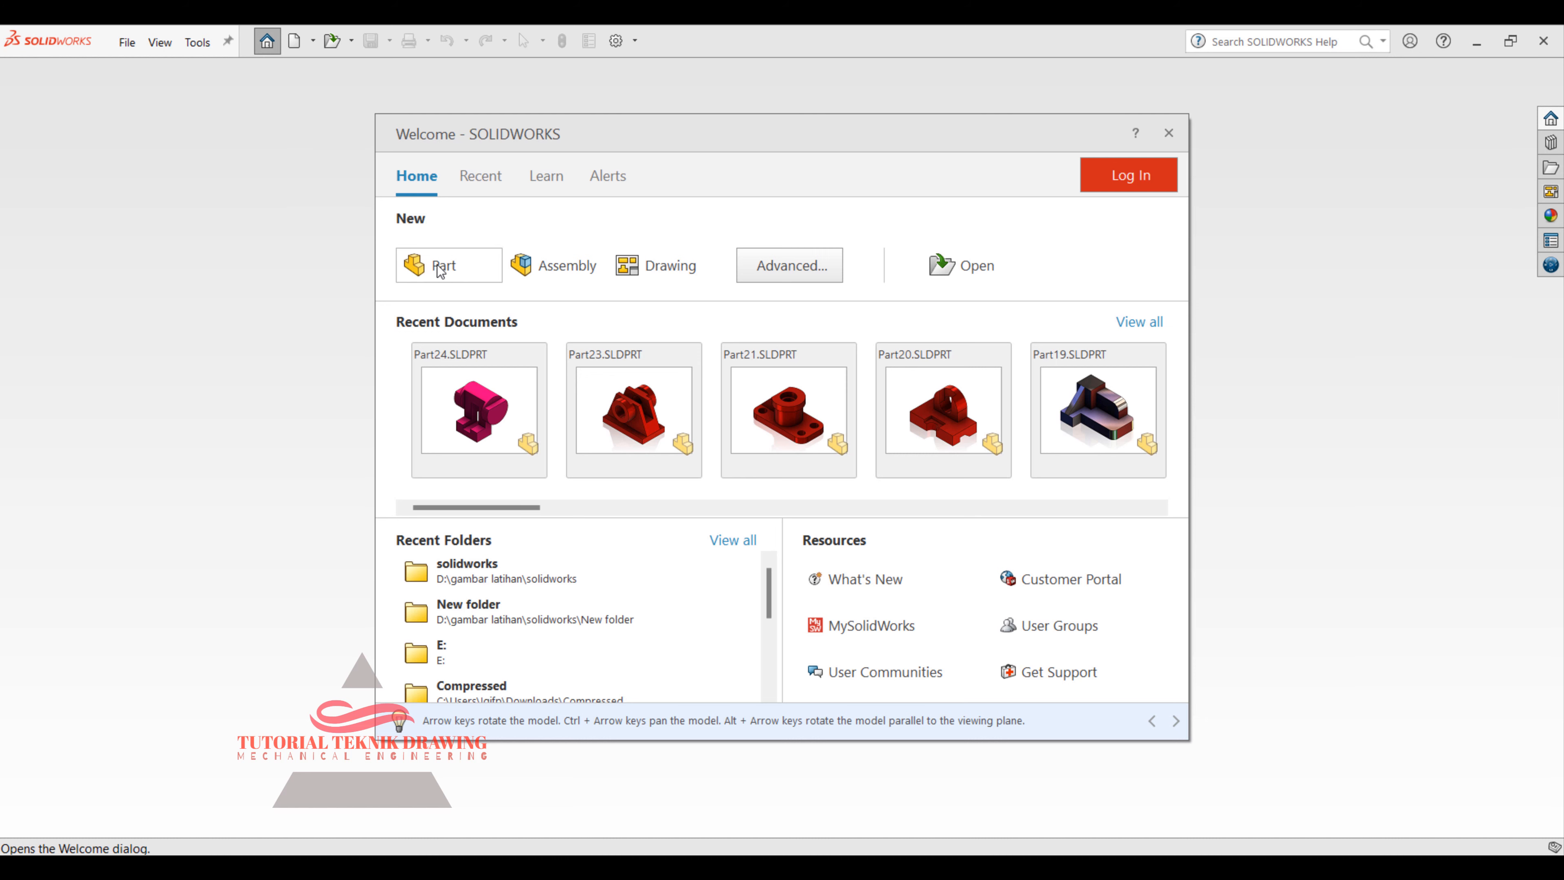
click(459, 267)
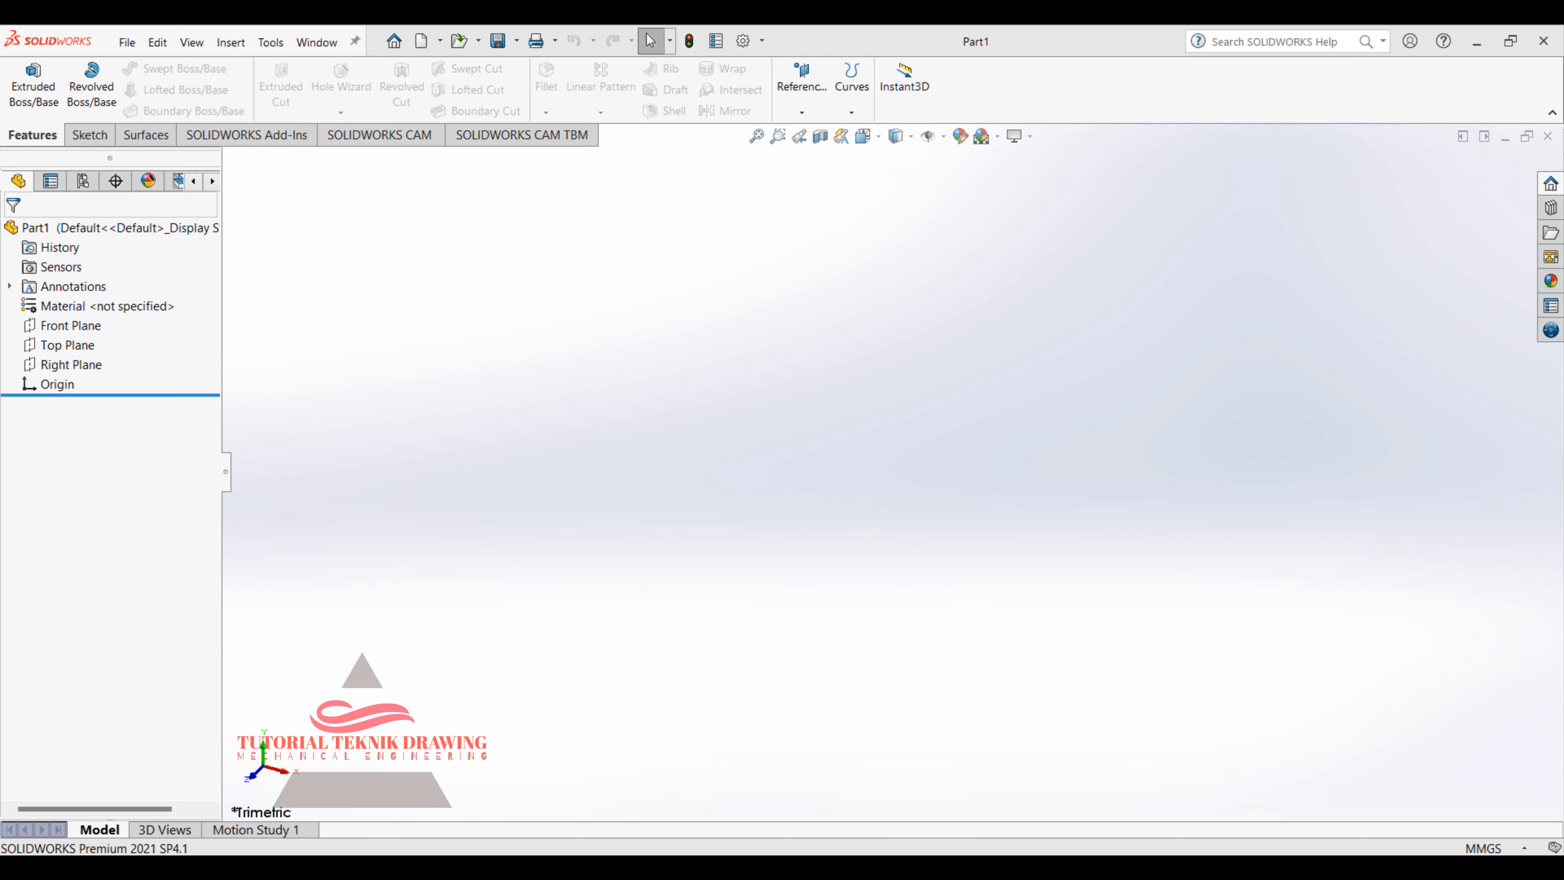
Step: Check the reference drawing and sketch a center rectangle about 258 by 68 mm at the origin on the Front Plane
key(alt+Tab)
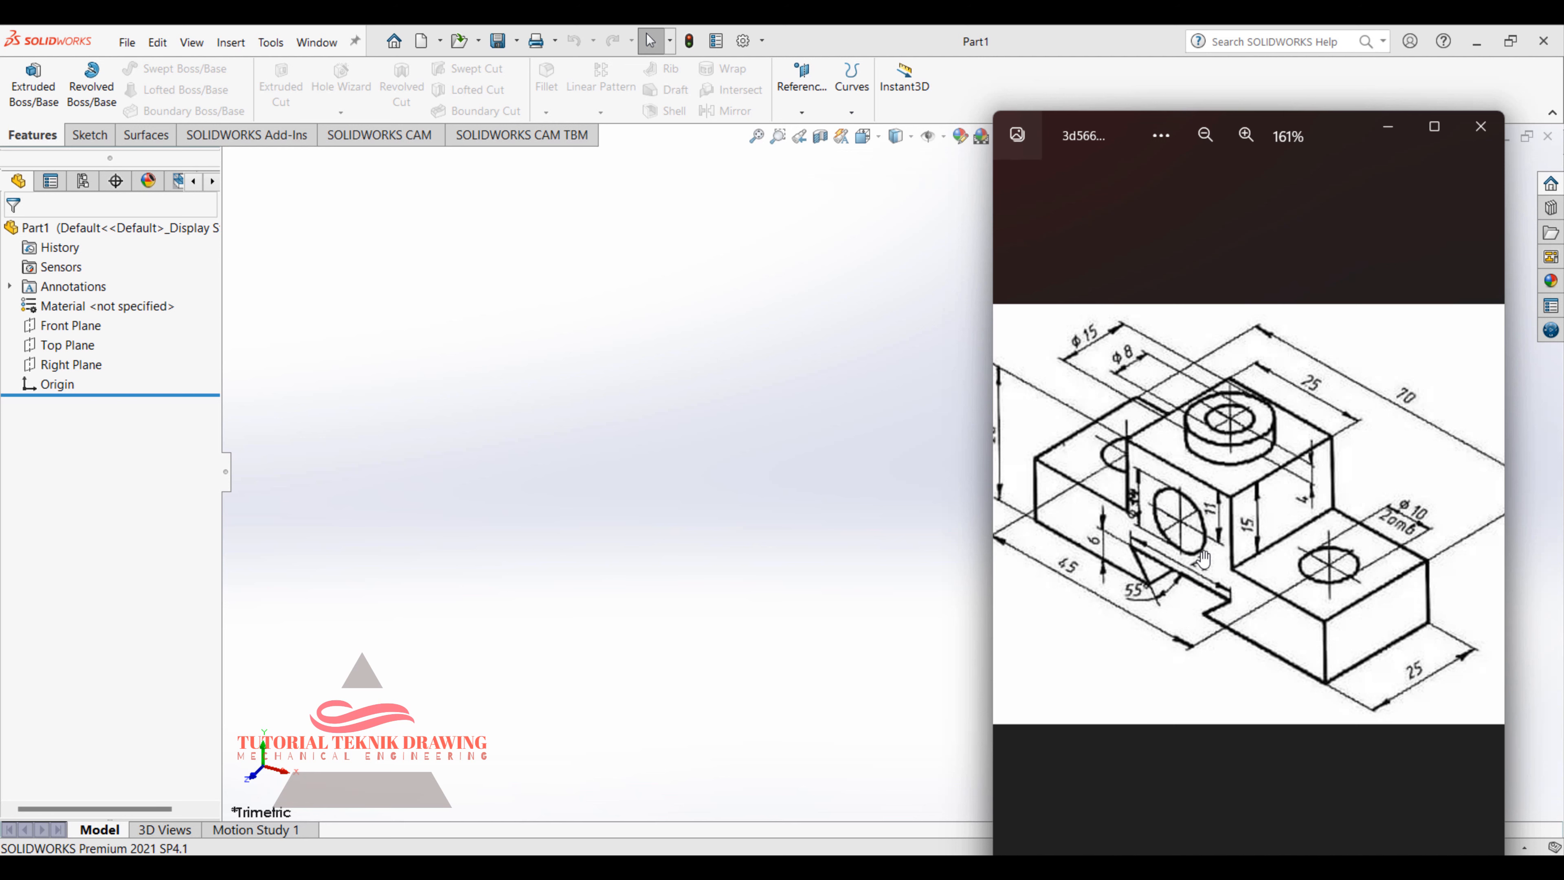
click(720, 459)
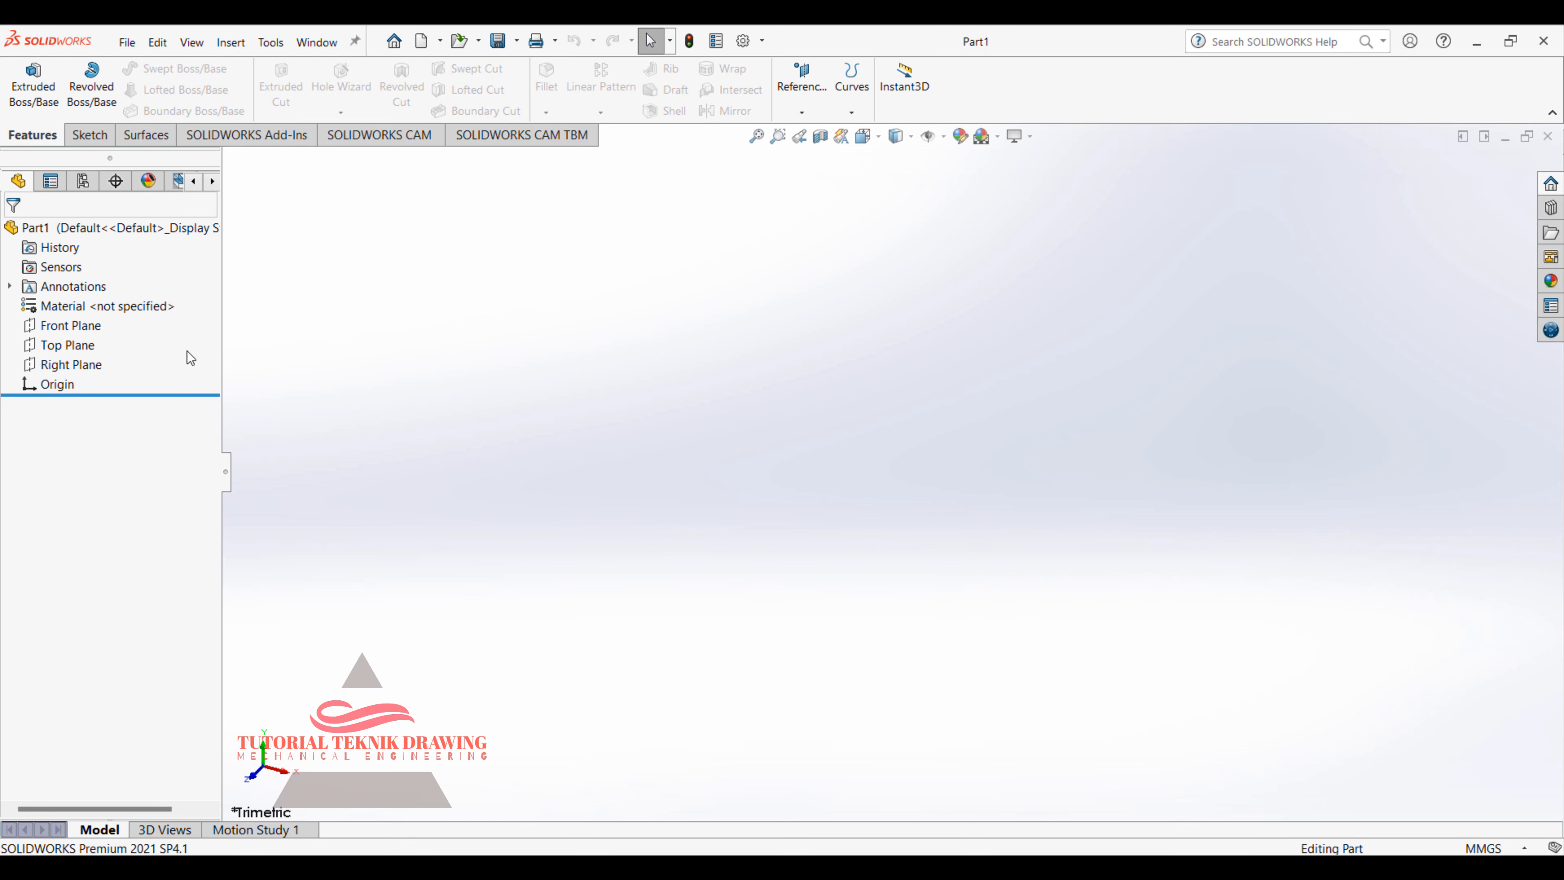
click(97, 332)
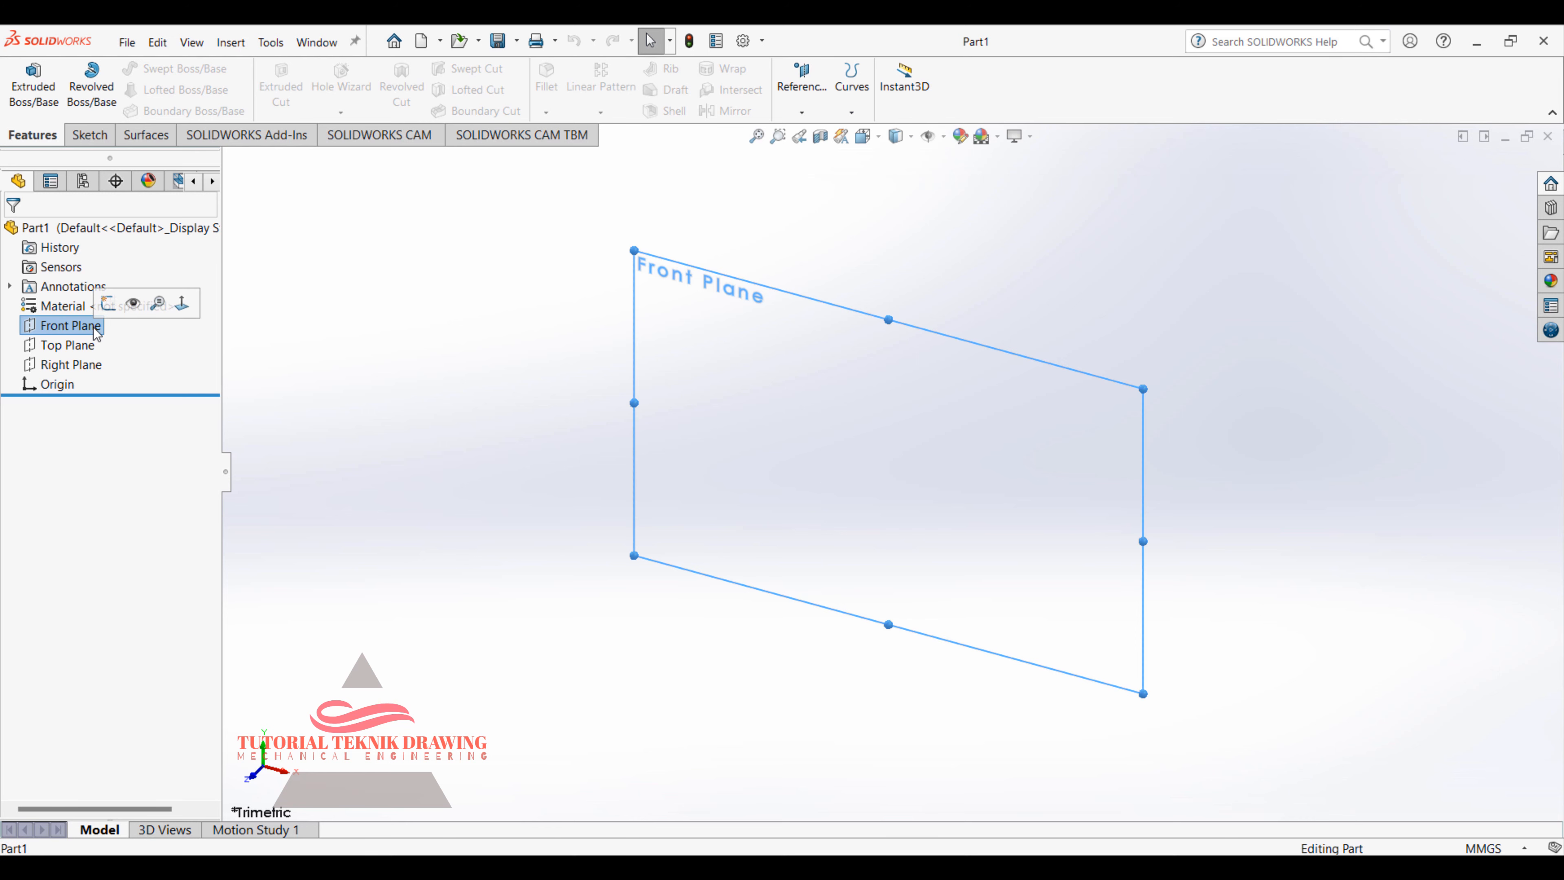
click(182, 303)
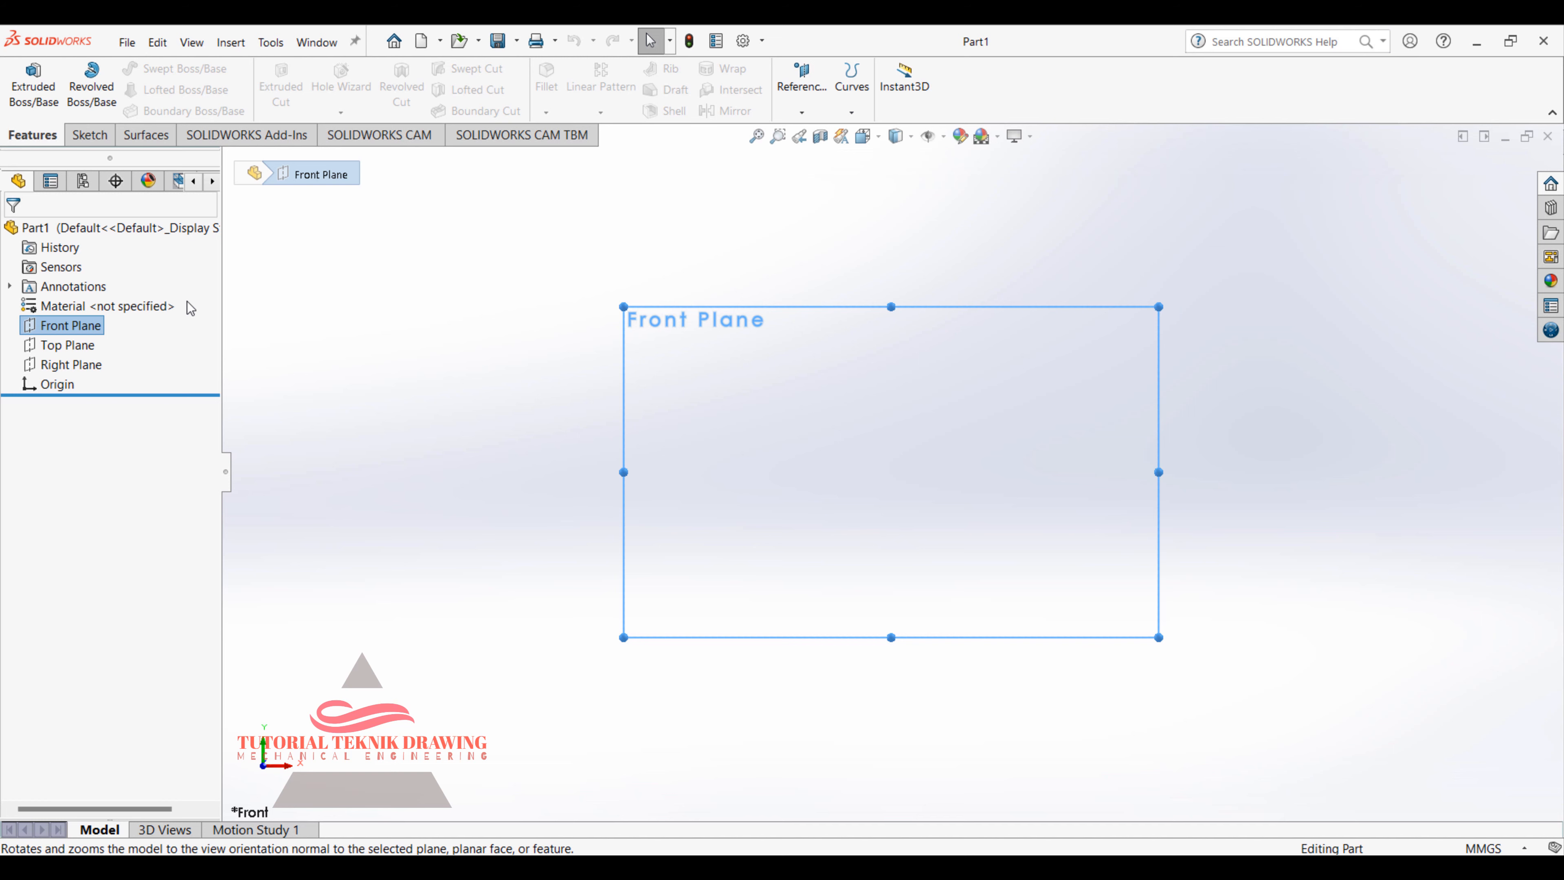
click(93, 140)
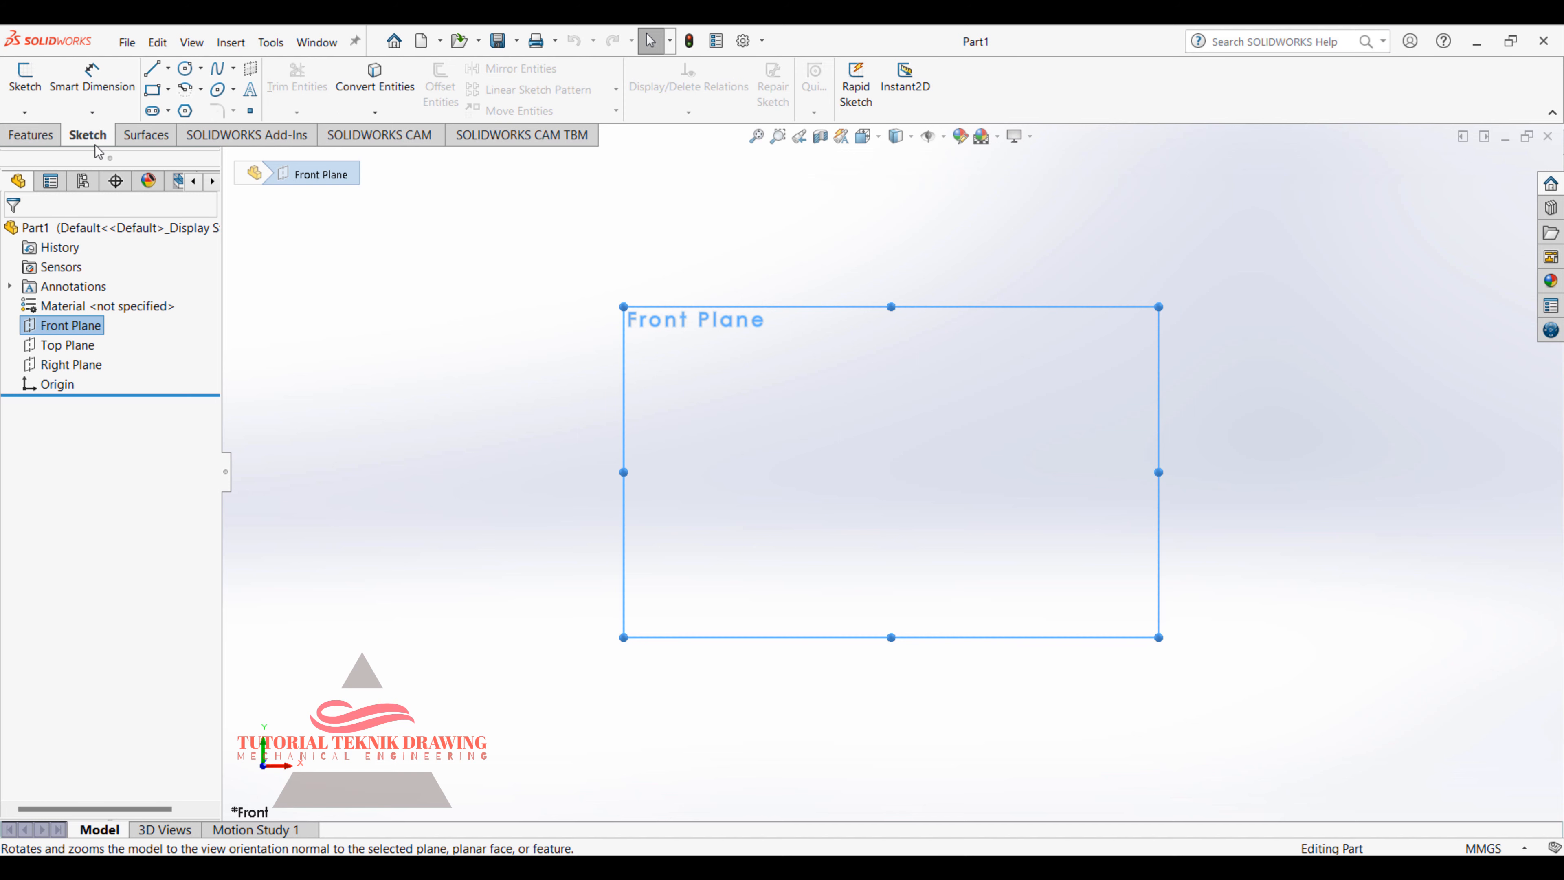
click(168, 91)
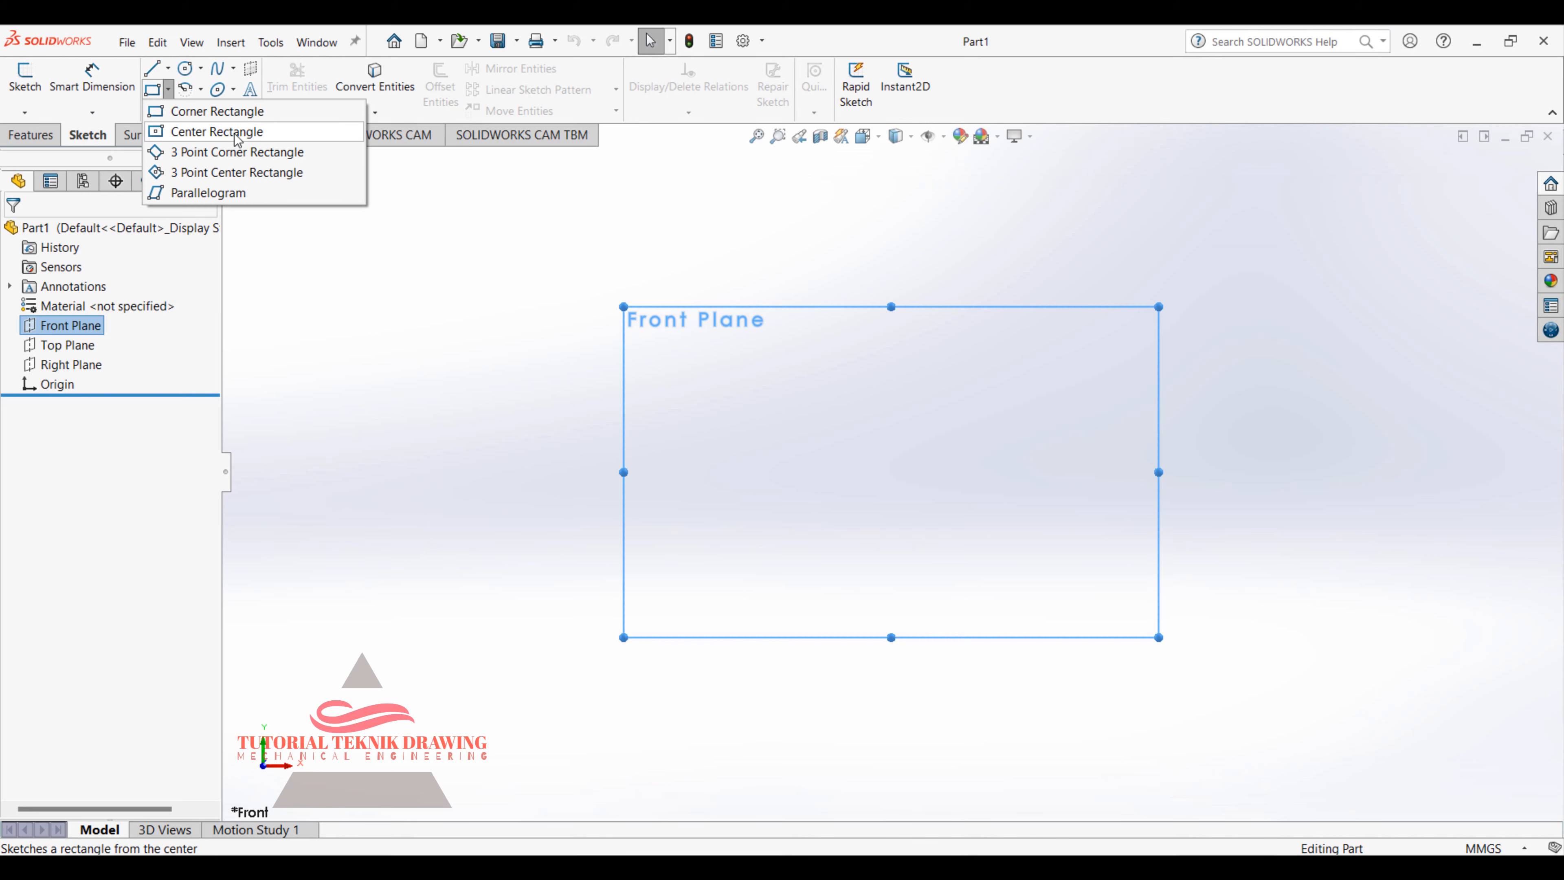
click(216, 131)
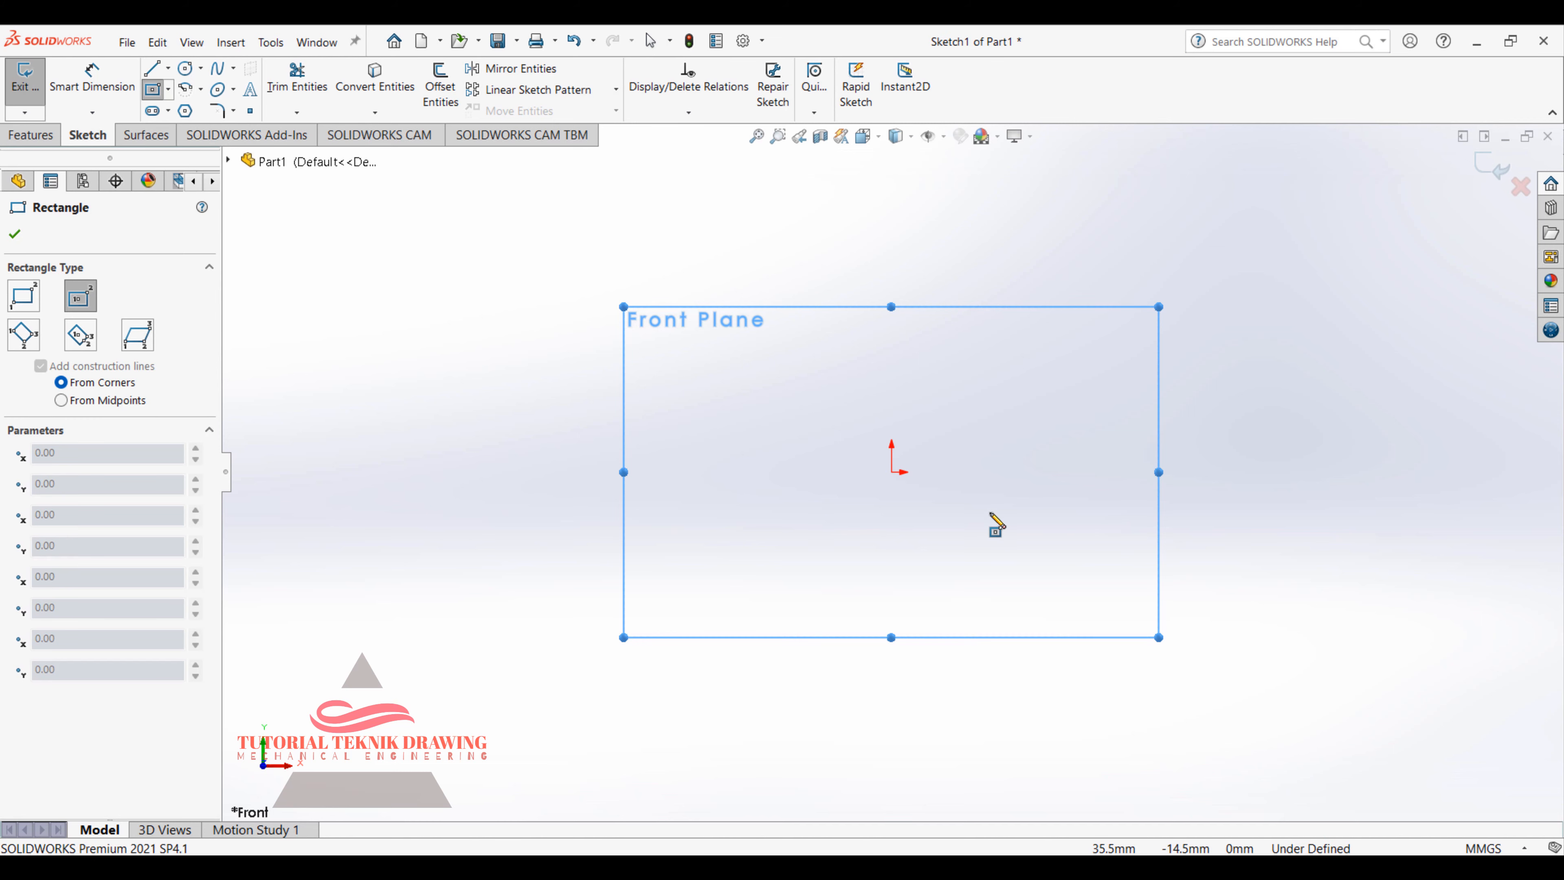
click(892, 473)
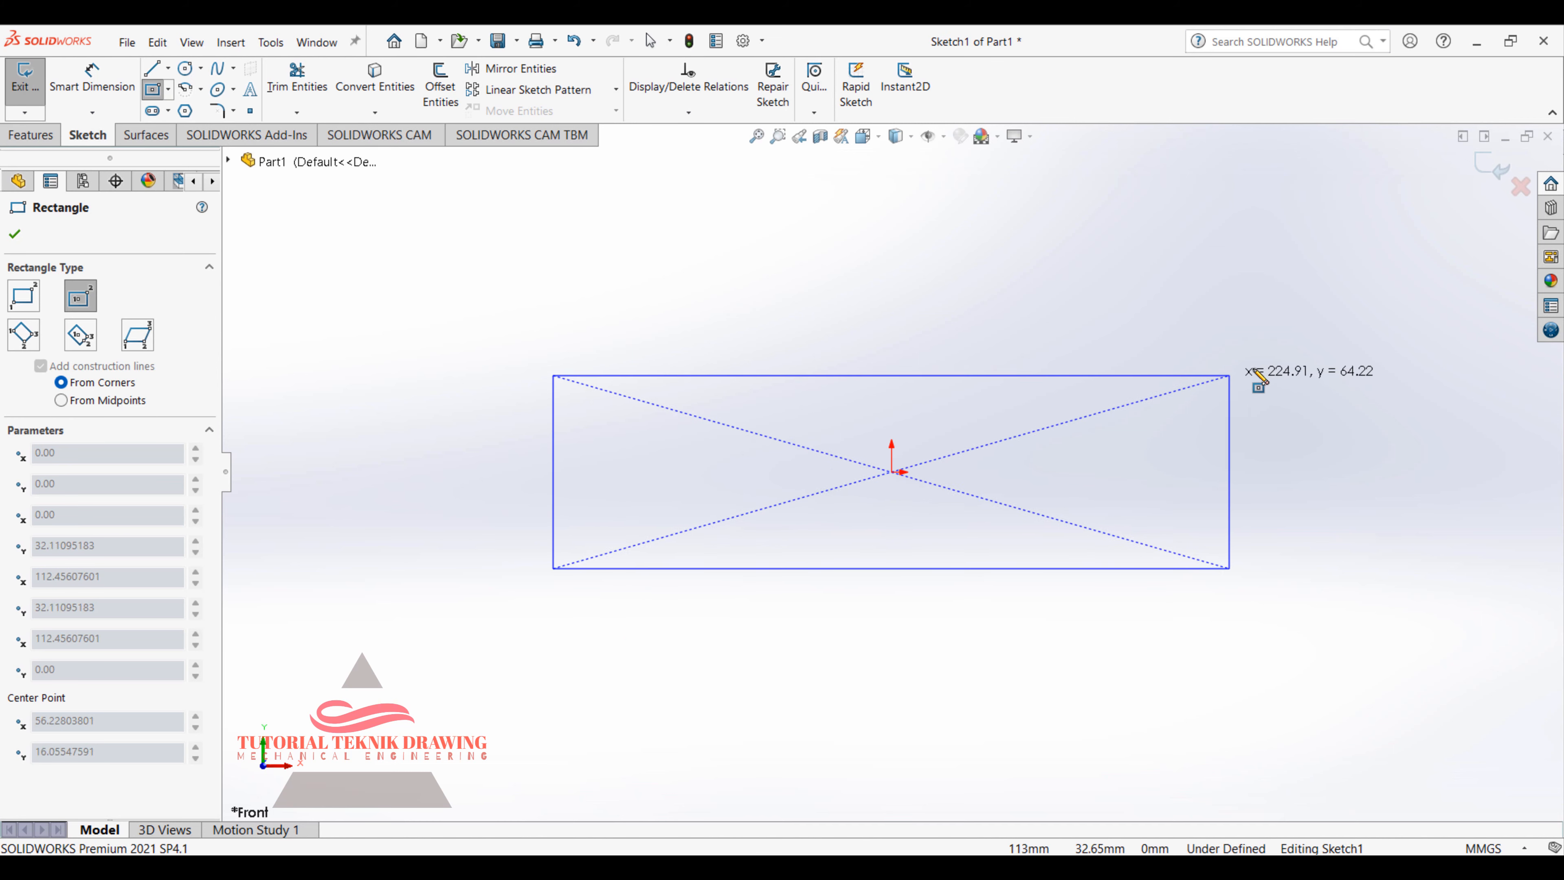
click(1280, 371)
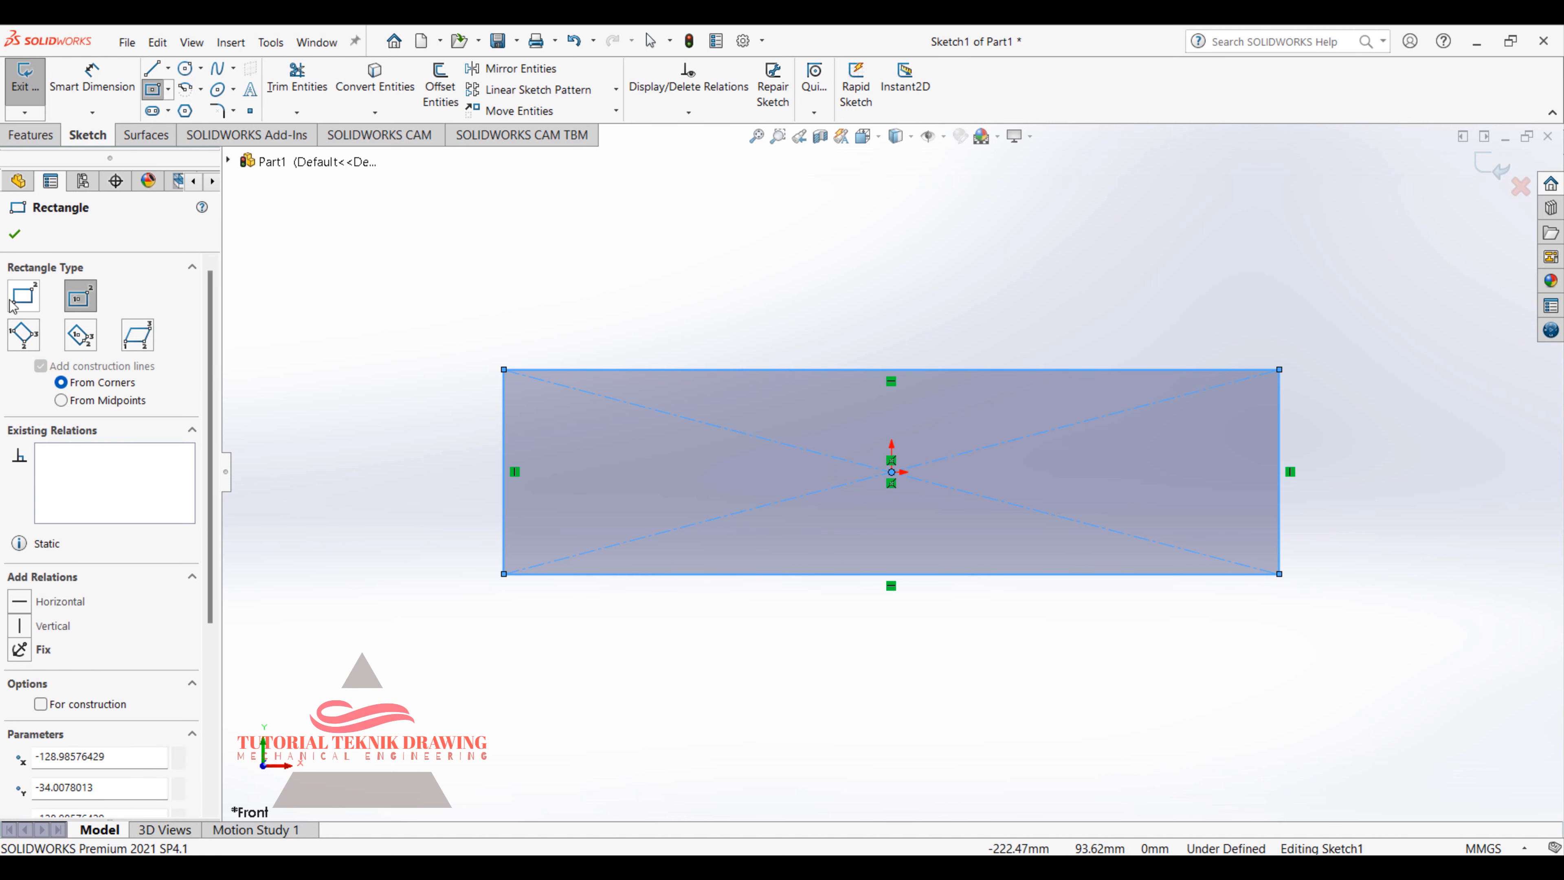
Step: Sketch a corner rectangle about 72 mm tall standing on the upper edge of the base rectangle, near its middle
click(20, 311)
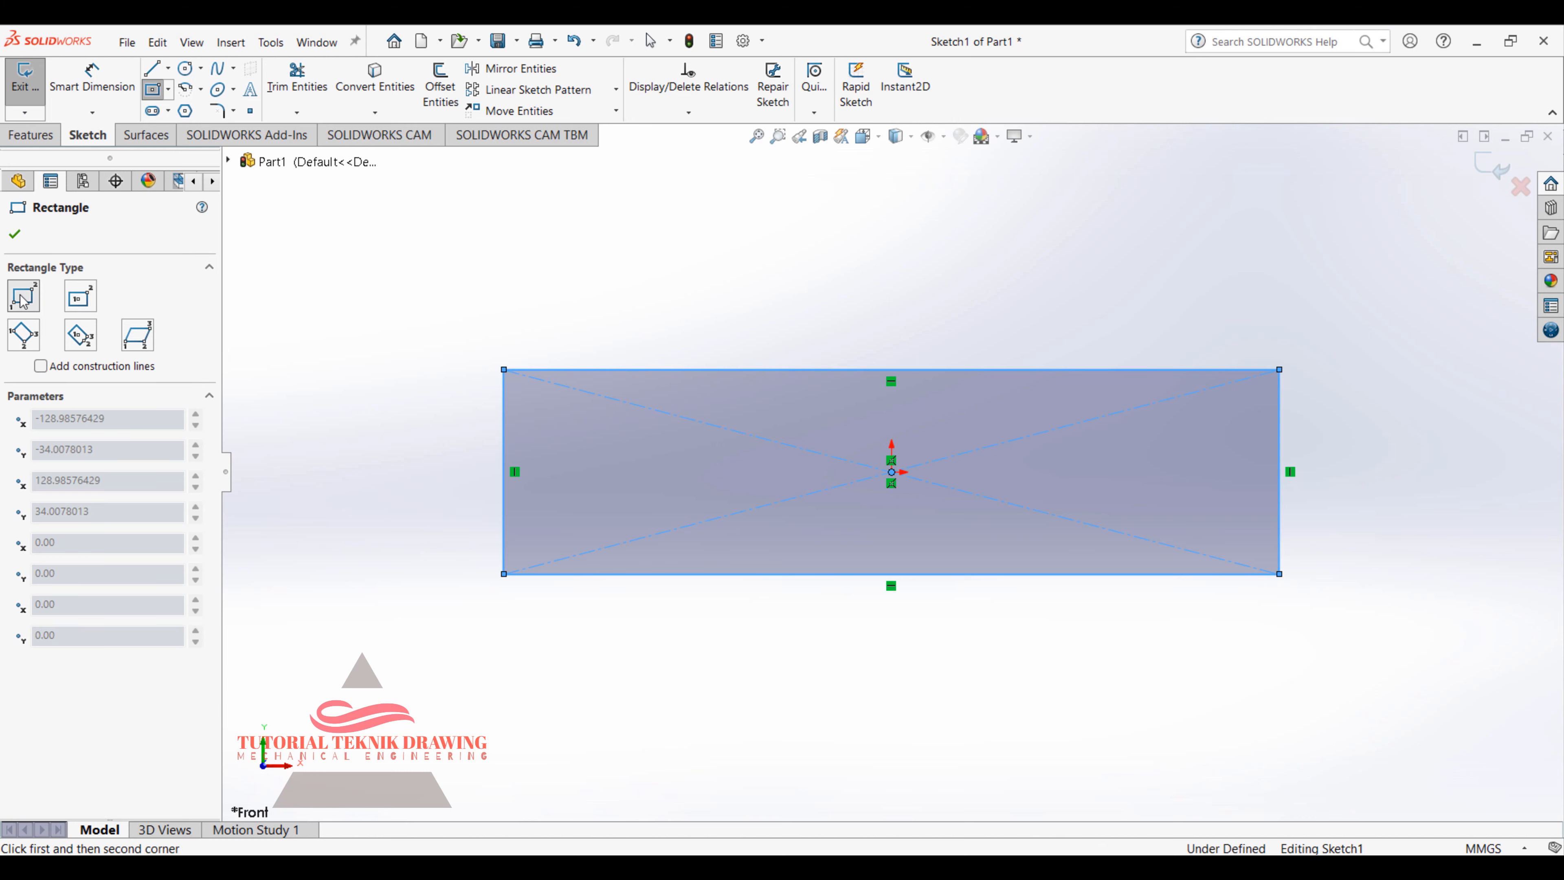
click(744, 369)
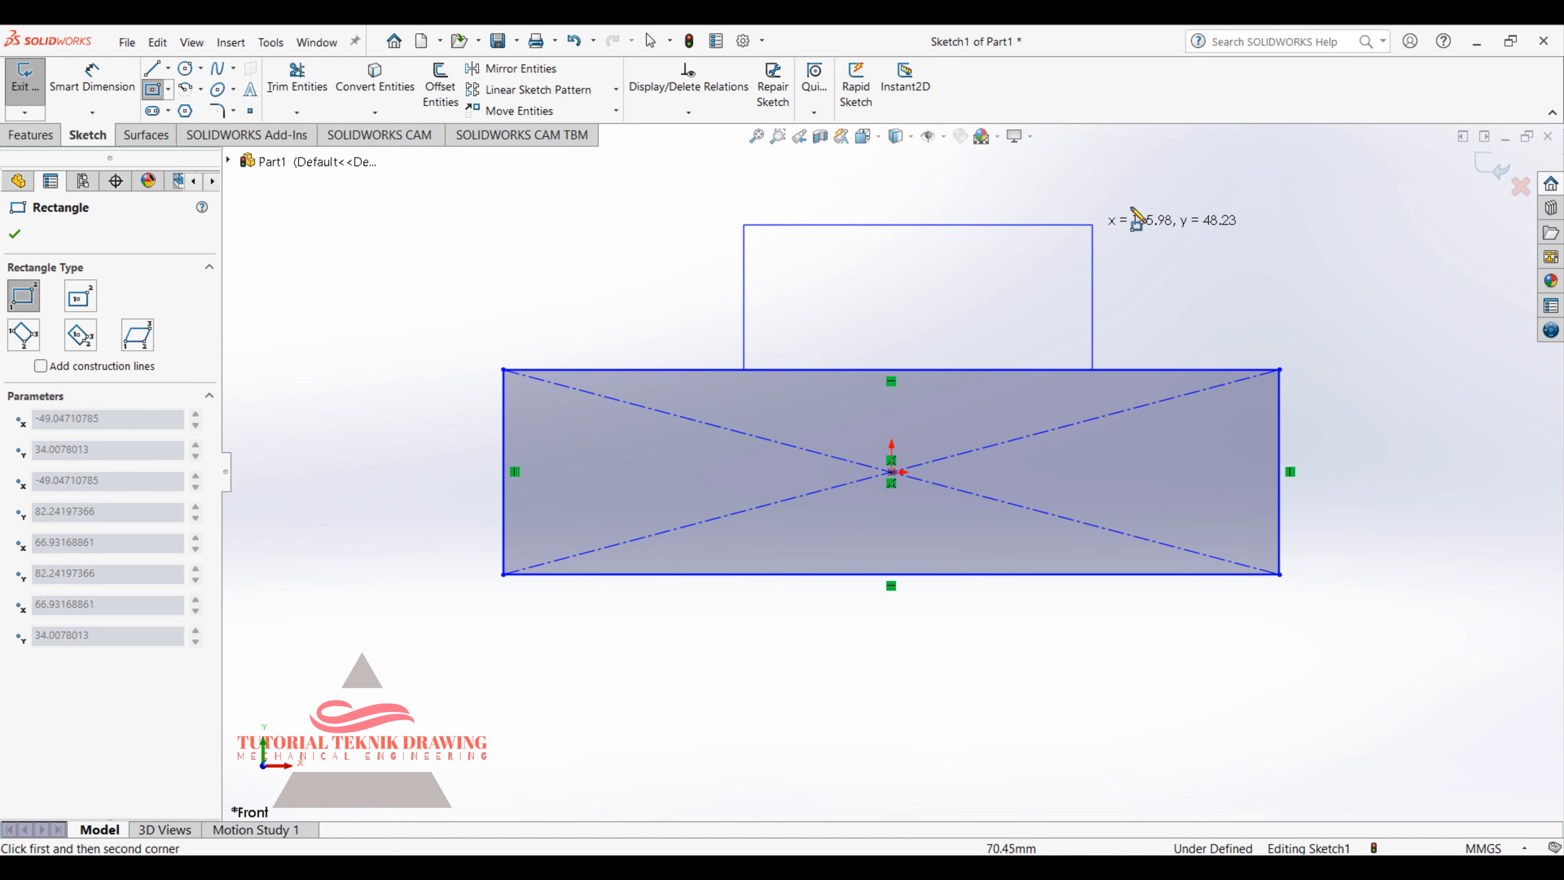
click(1050, 153)
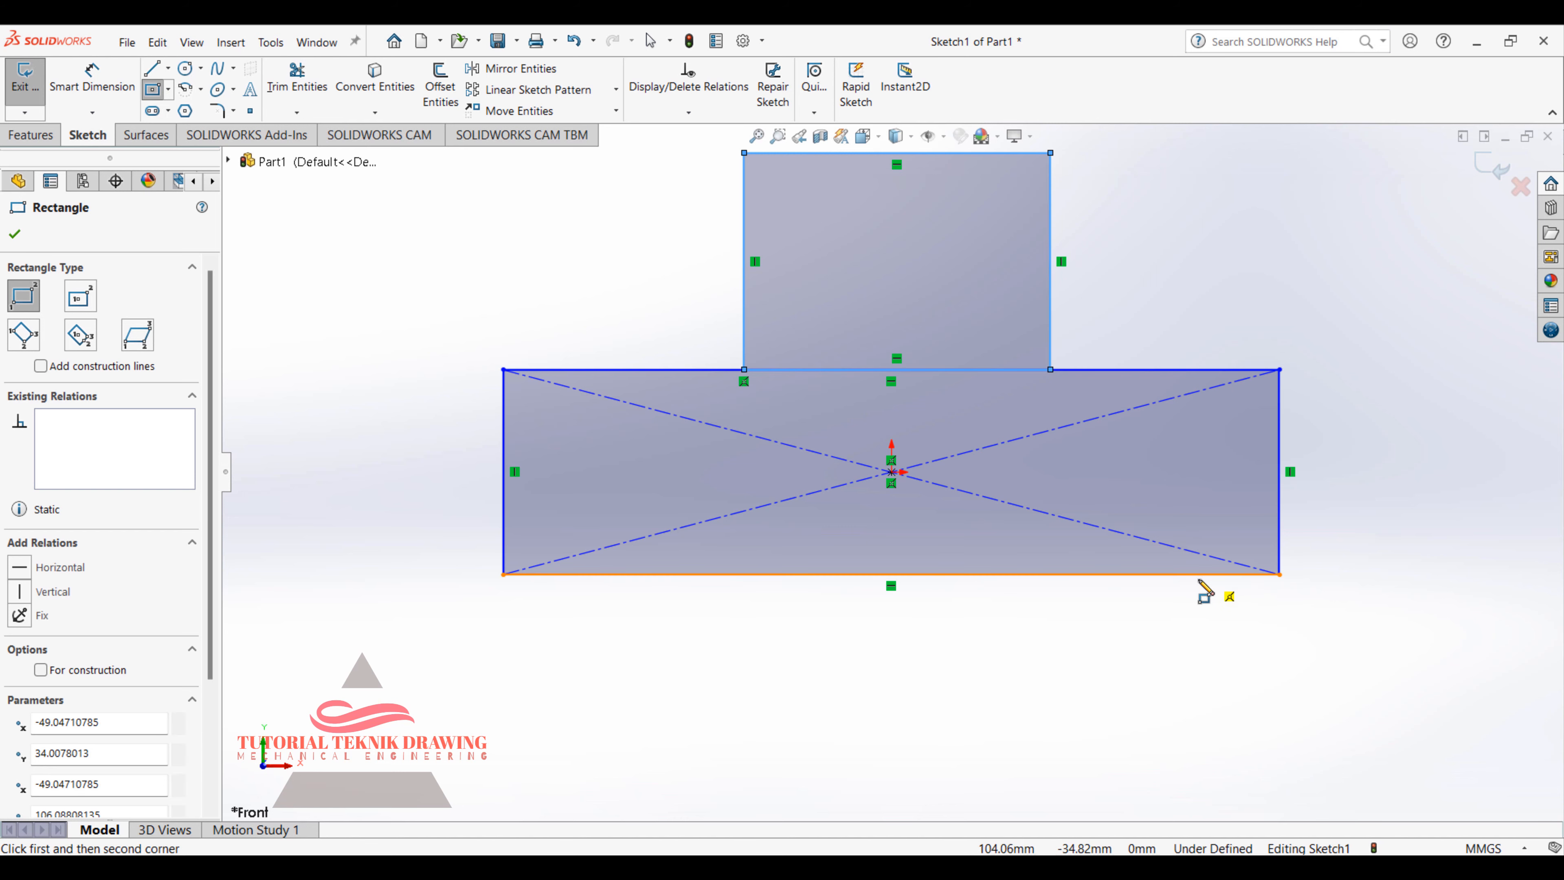
Step: Check the overall length in the reference drawing and dimension the base rectangle's lower edge to 70 mm
click(1044, 868)
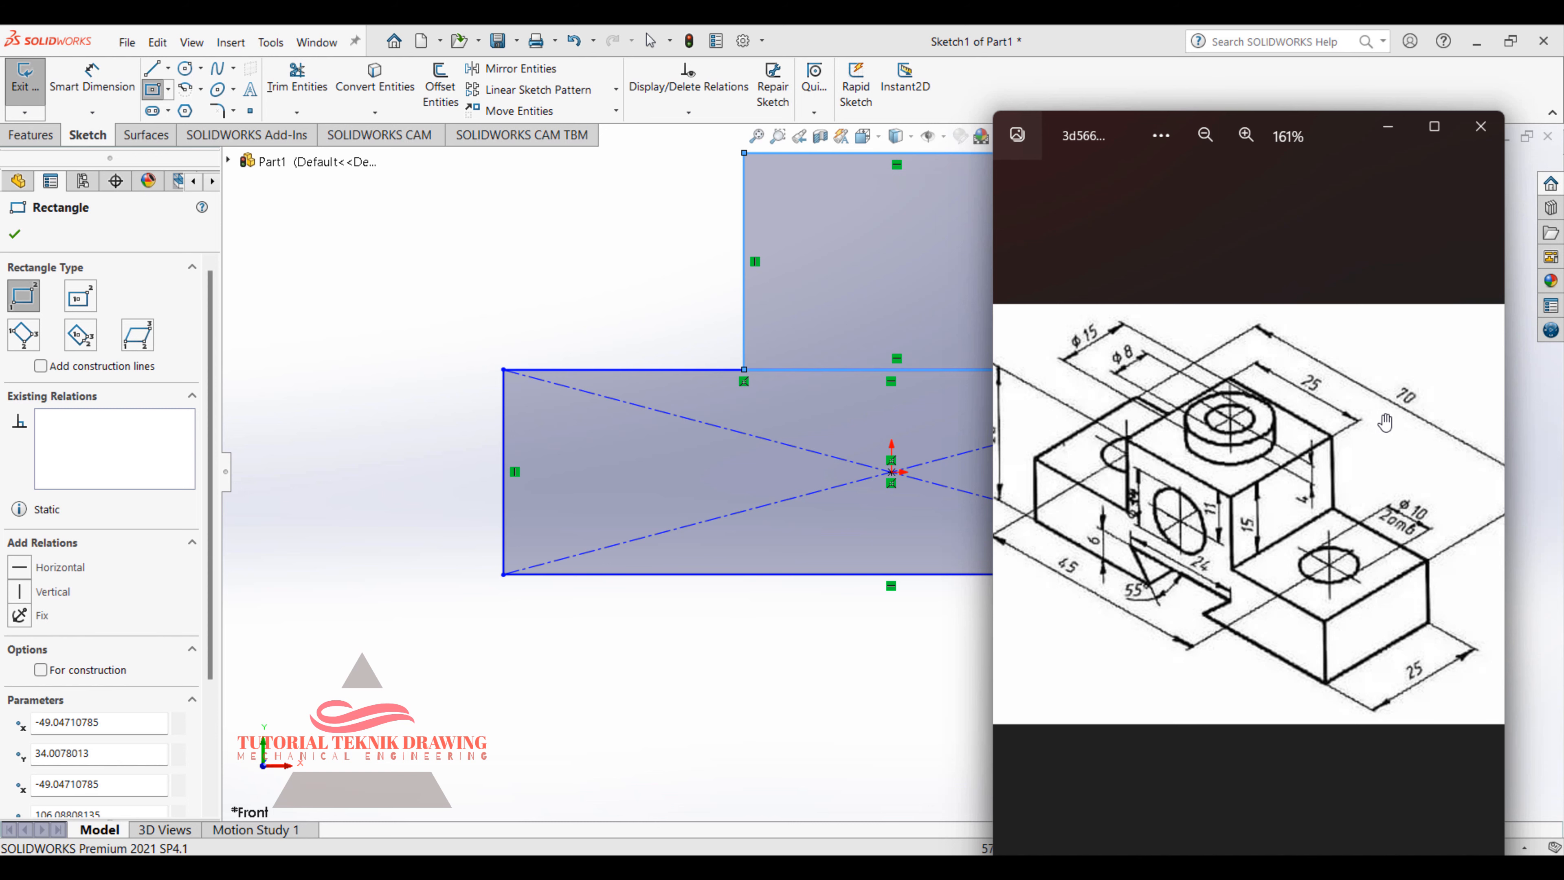
click(1387, 126)
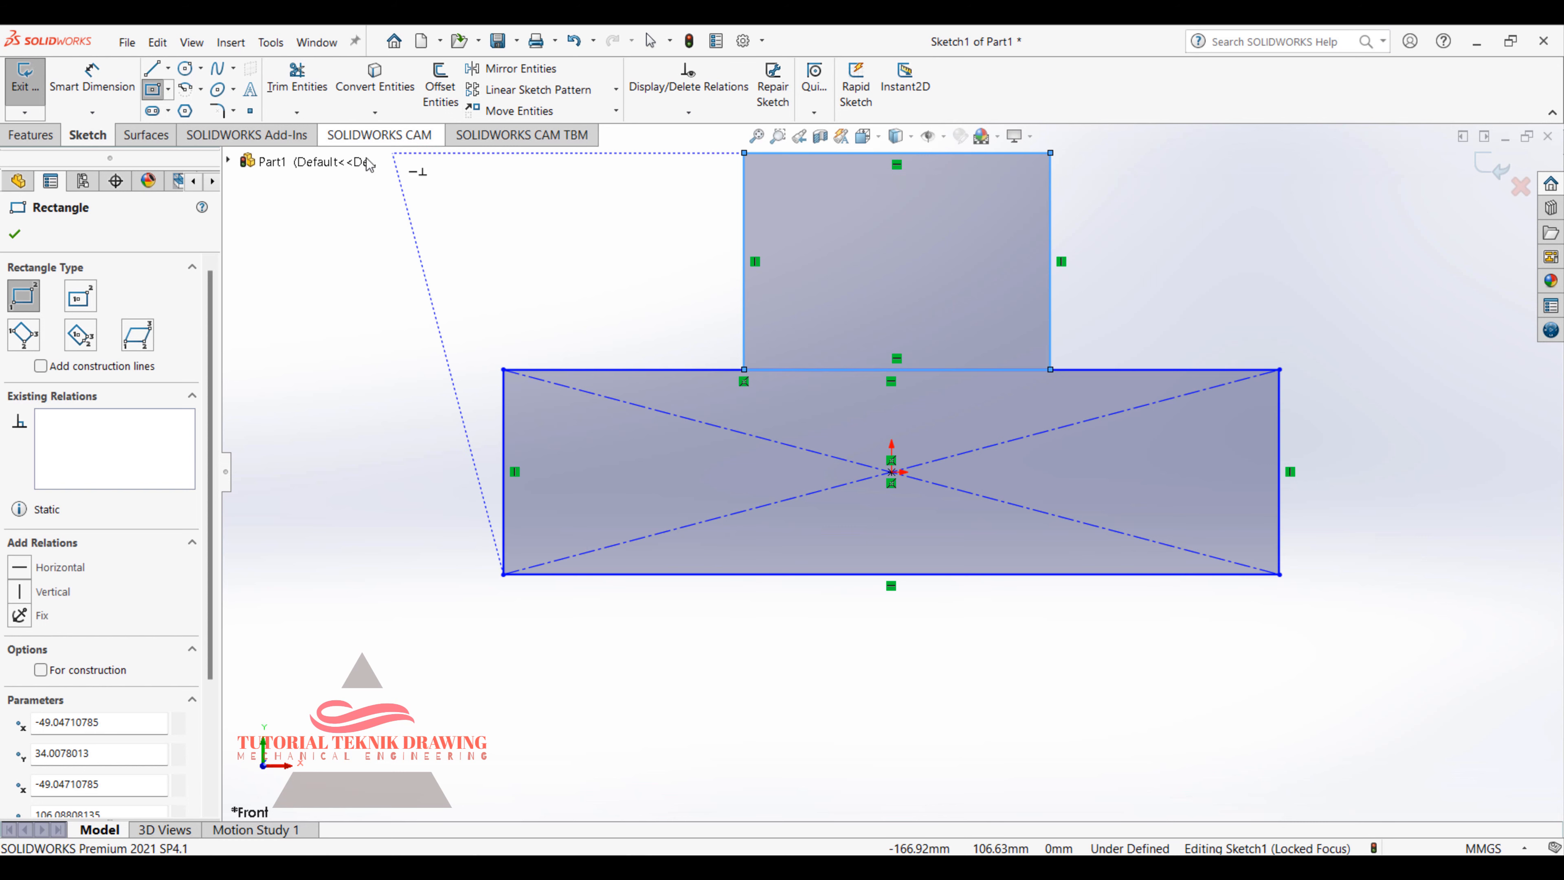
click(108, 91)
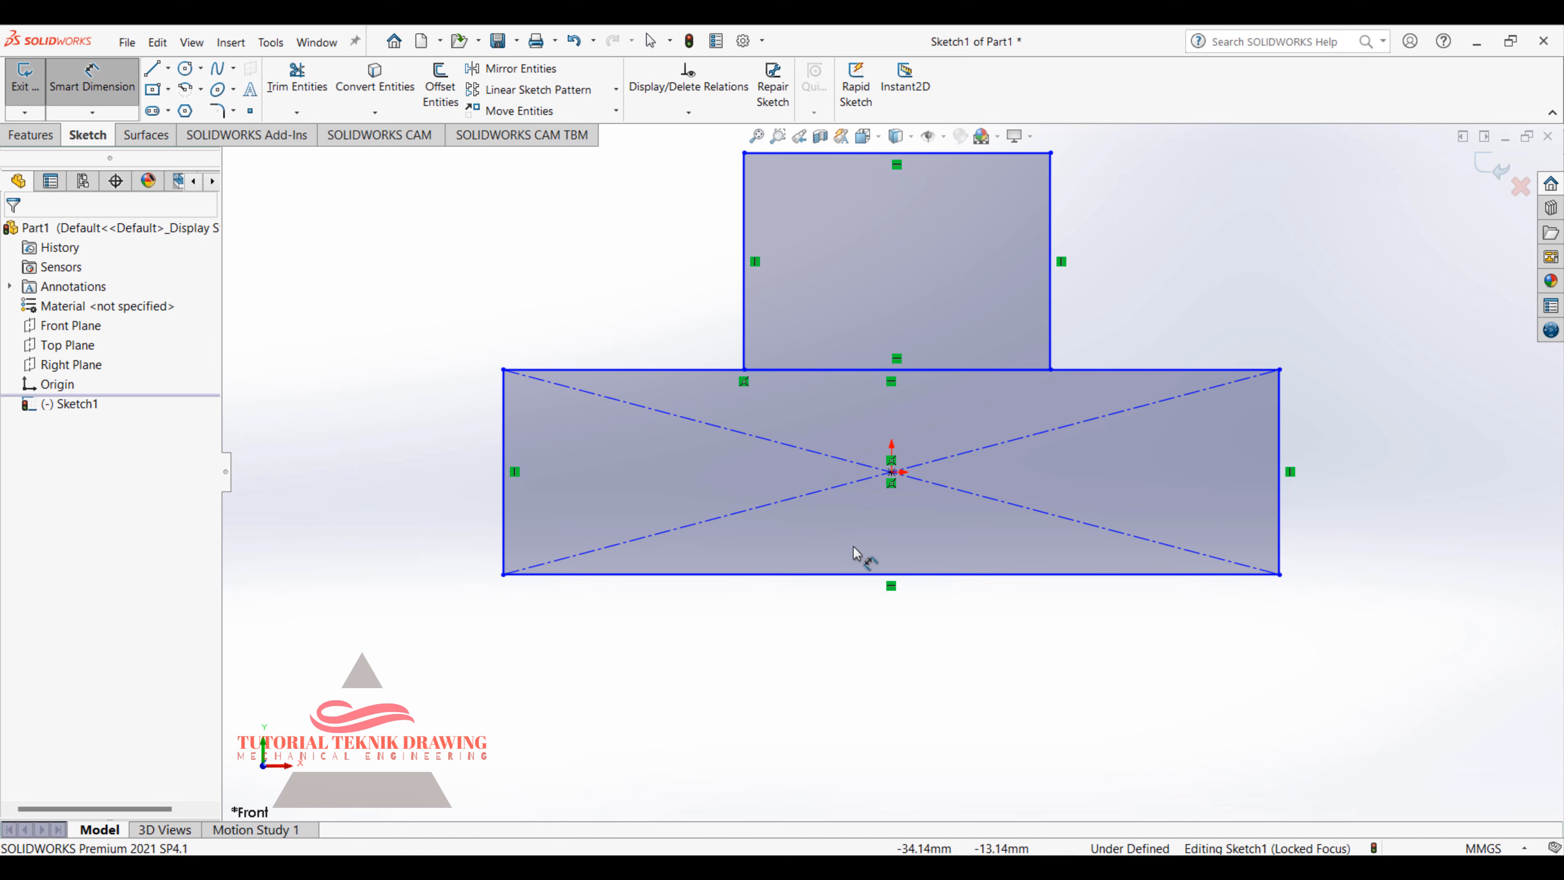
click(789, 576)
click(822, 661)
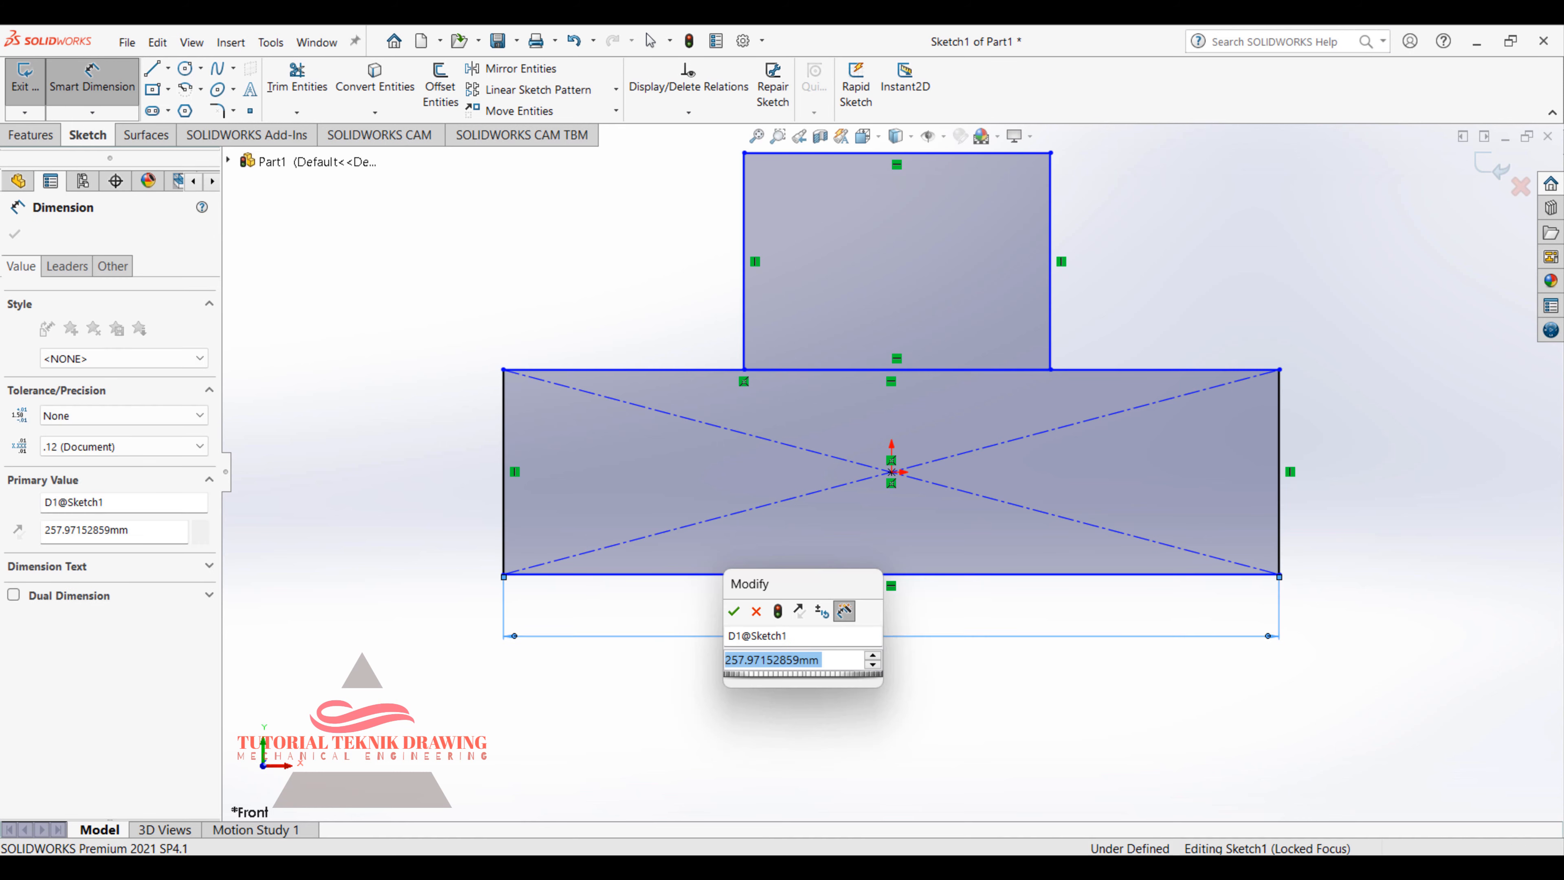
key(alt+Tab)
key(alt+Tab)
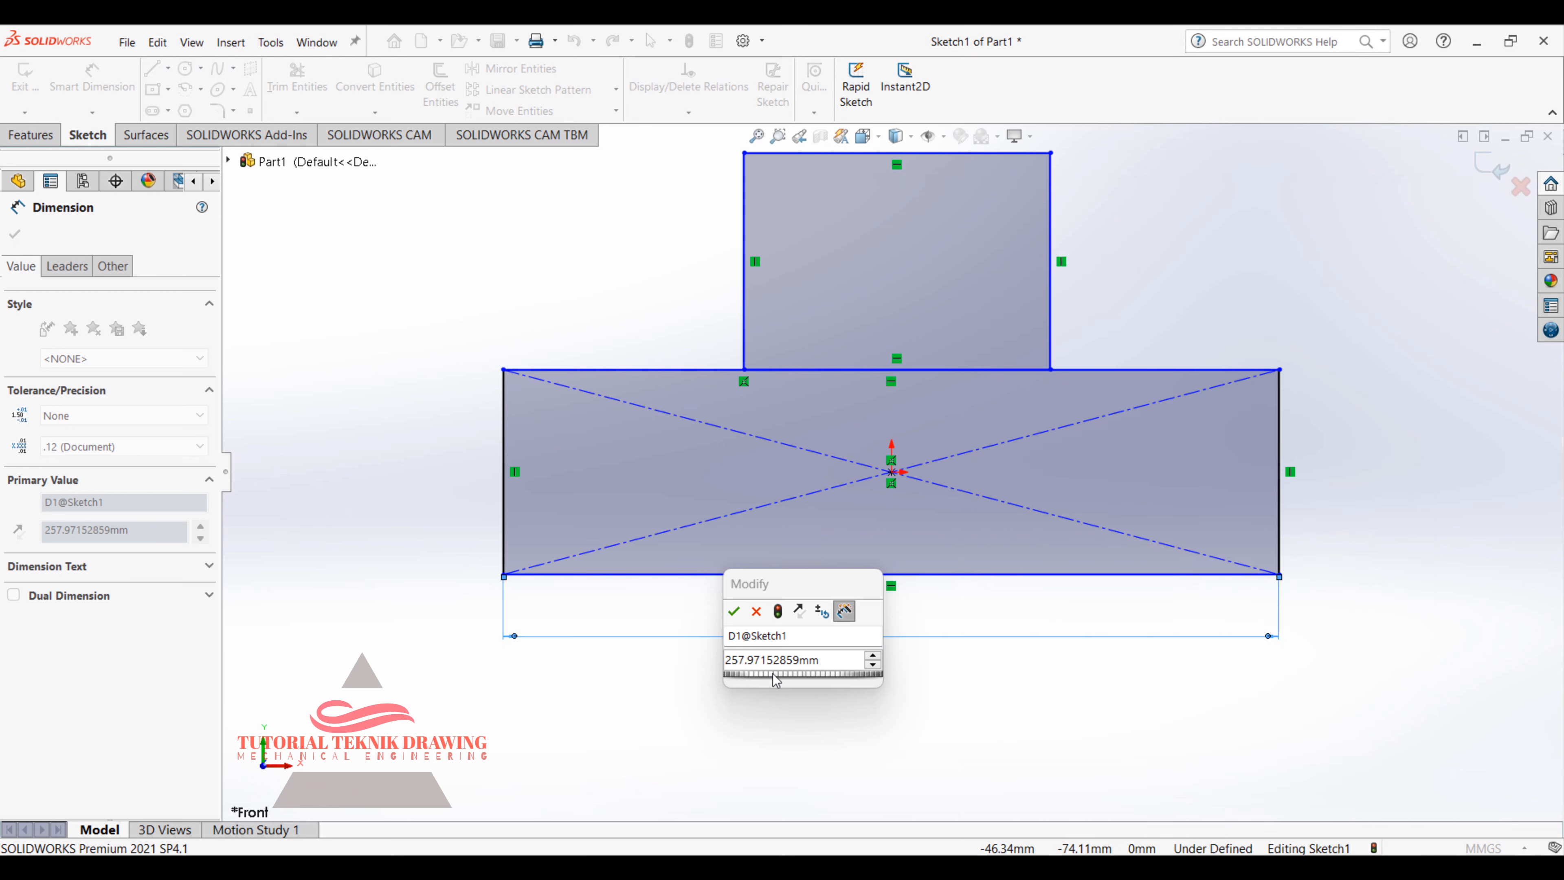
text(7)
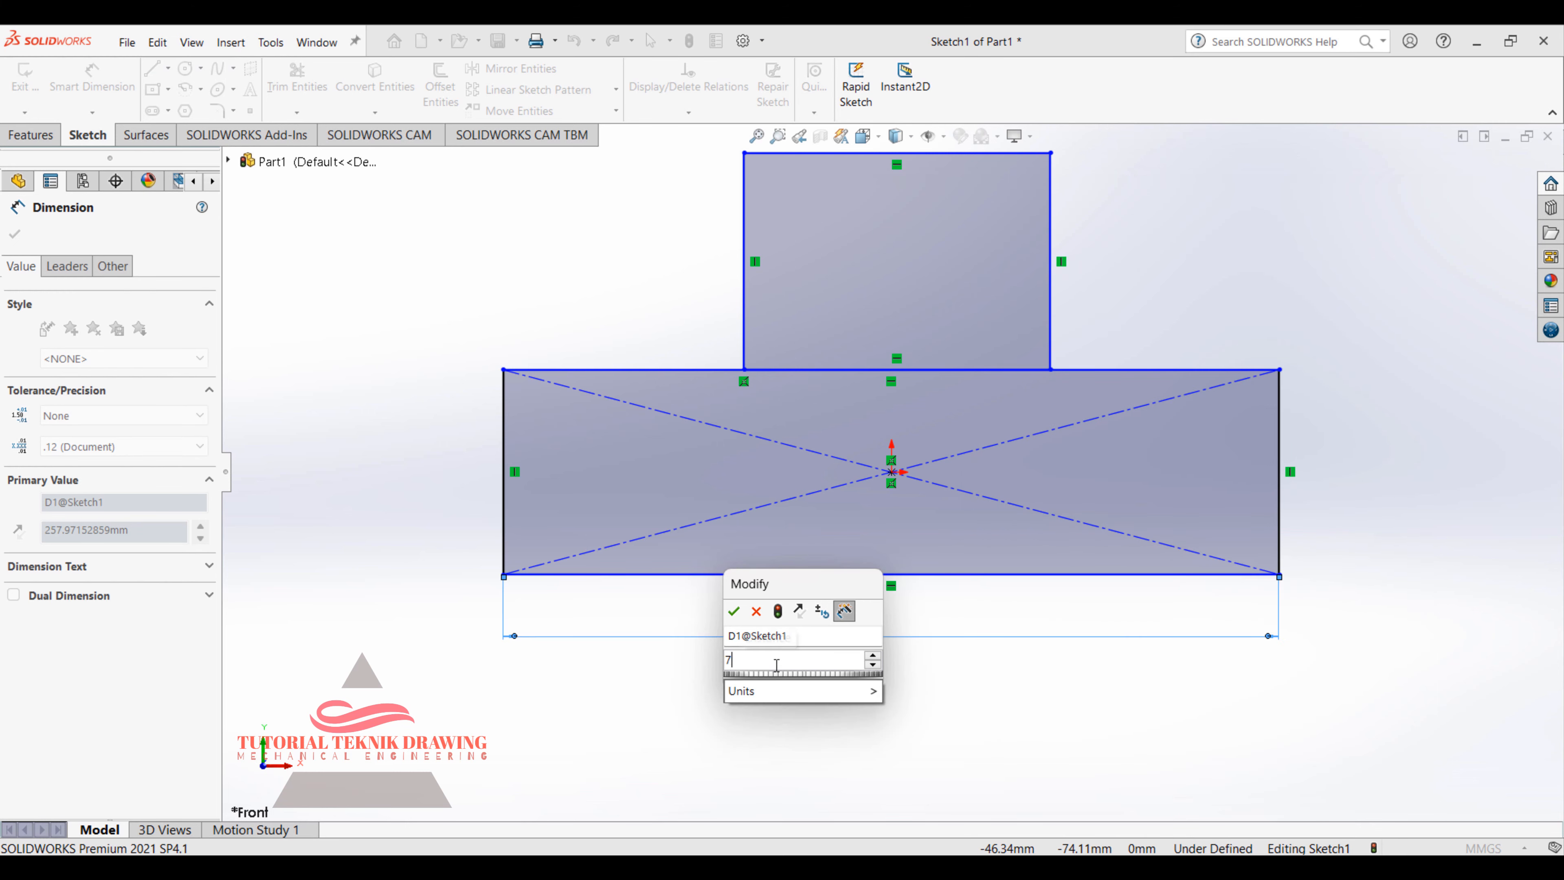
text(0)
key(Return)
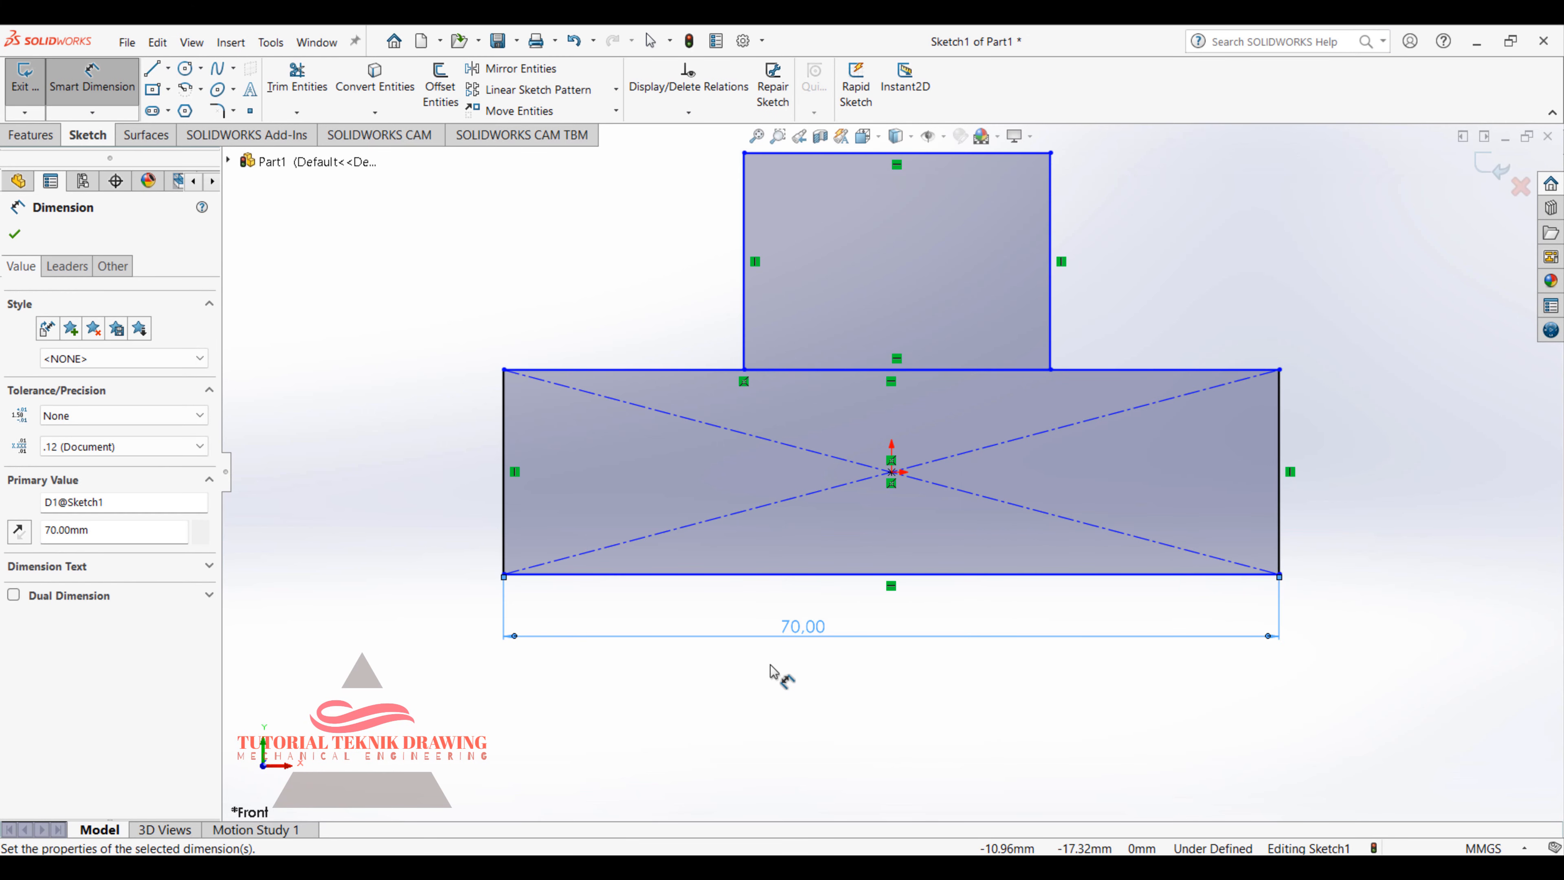
Step: Check the reference drawing and dimension the overall height from the base's lower edge to the upper rectangle's top edge as 28 mm
mouse_move(1000, 851)
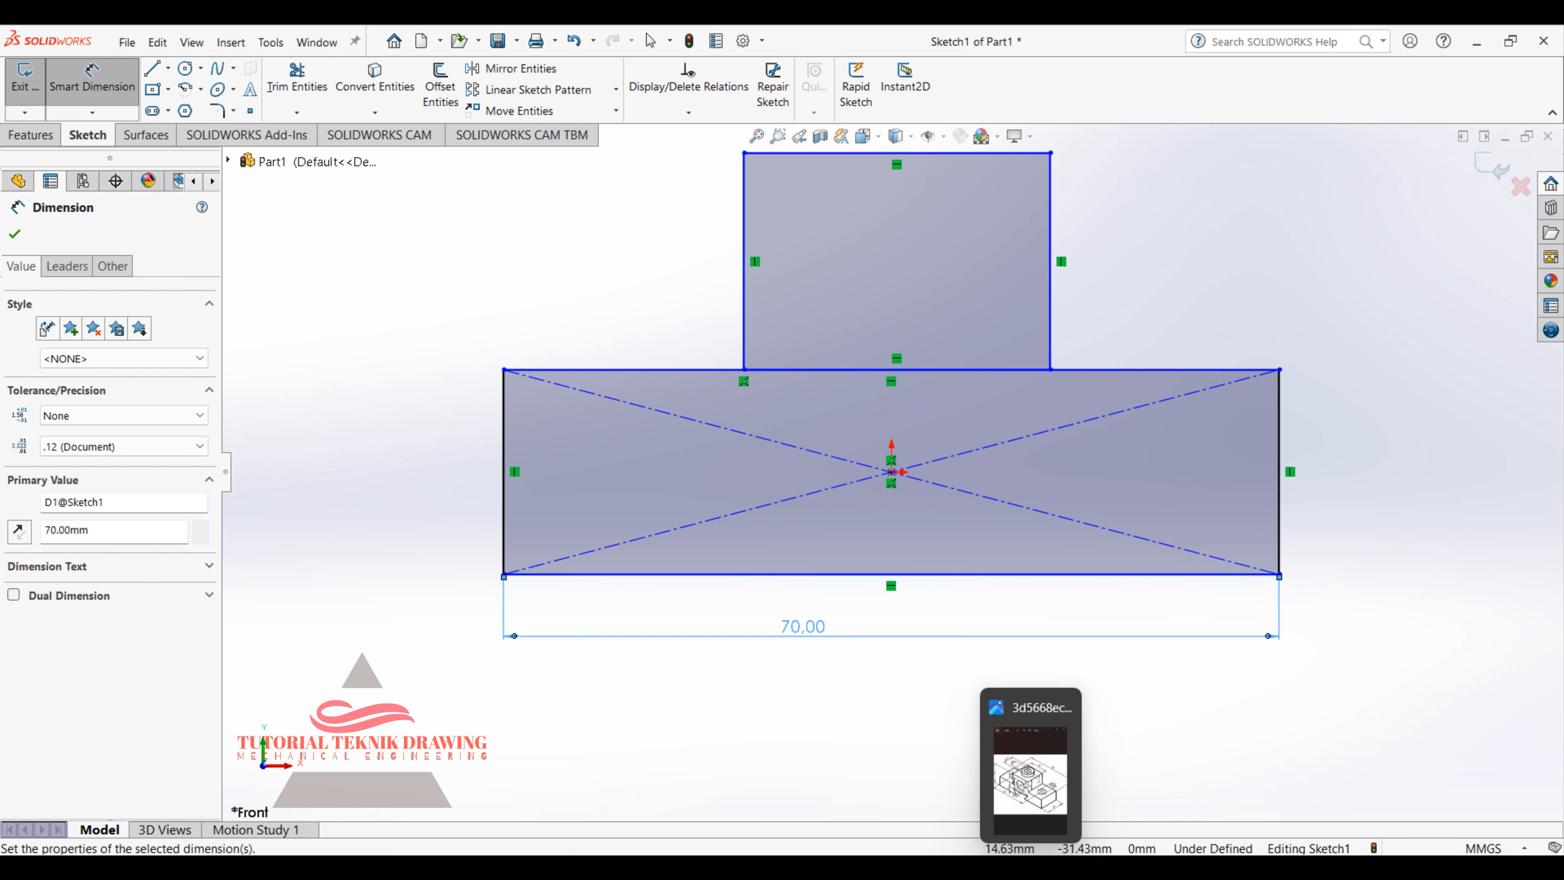
click(1029, 764)
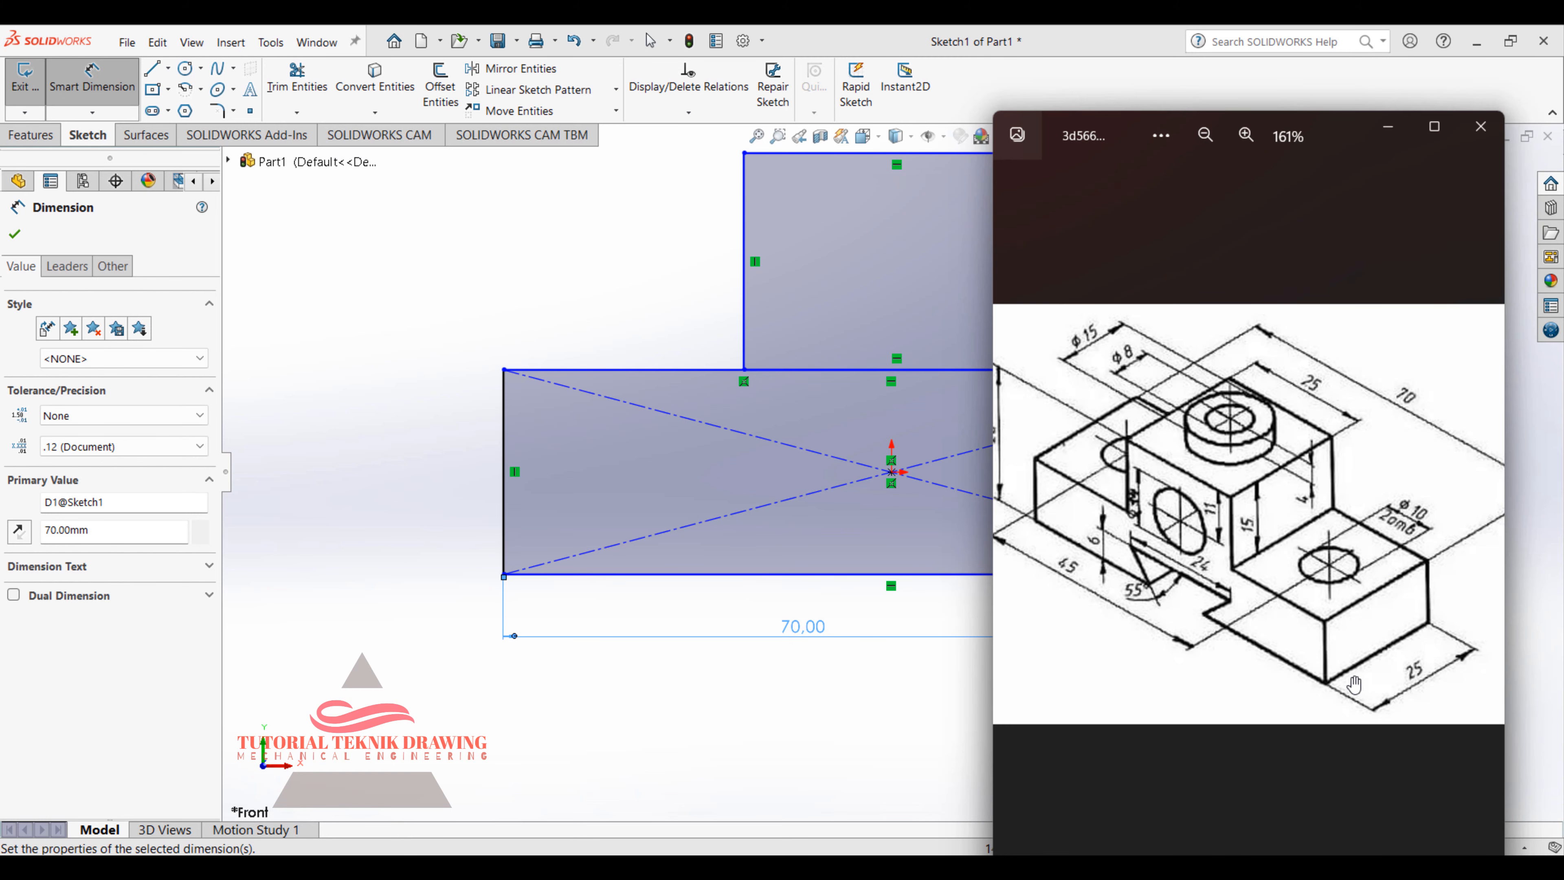
drag(1261, 634, 1296, 631)
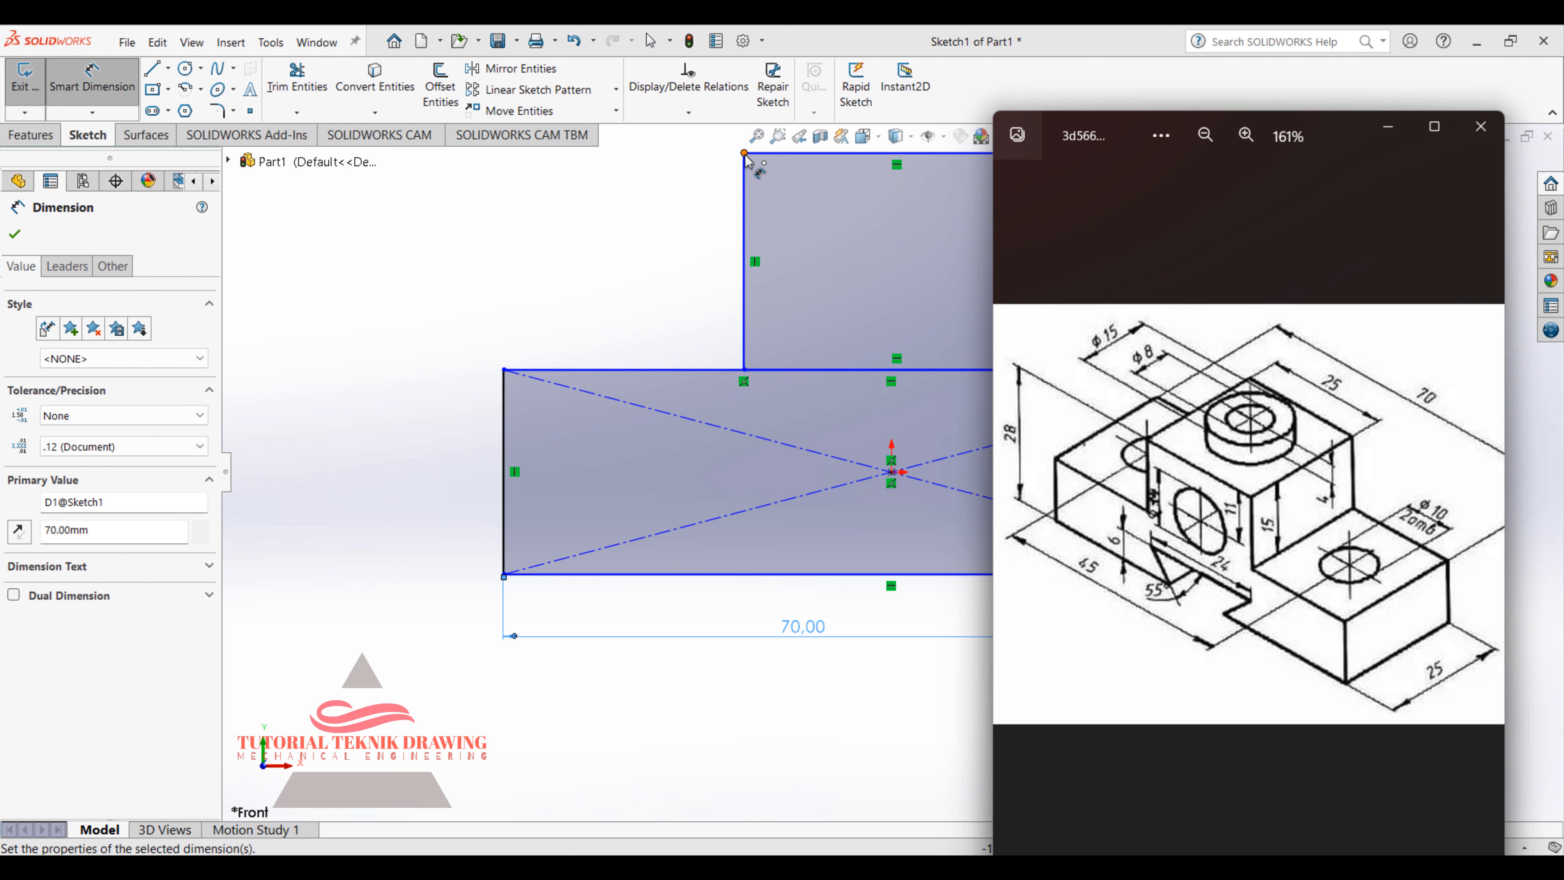
click(1388, 126)
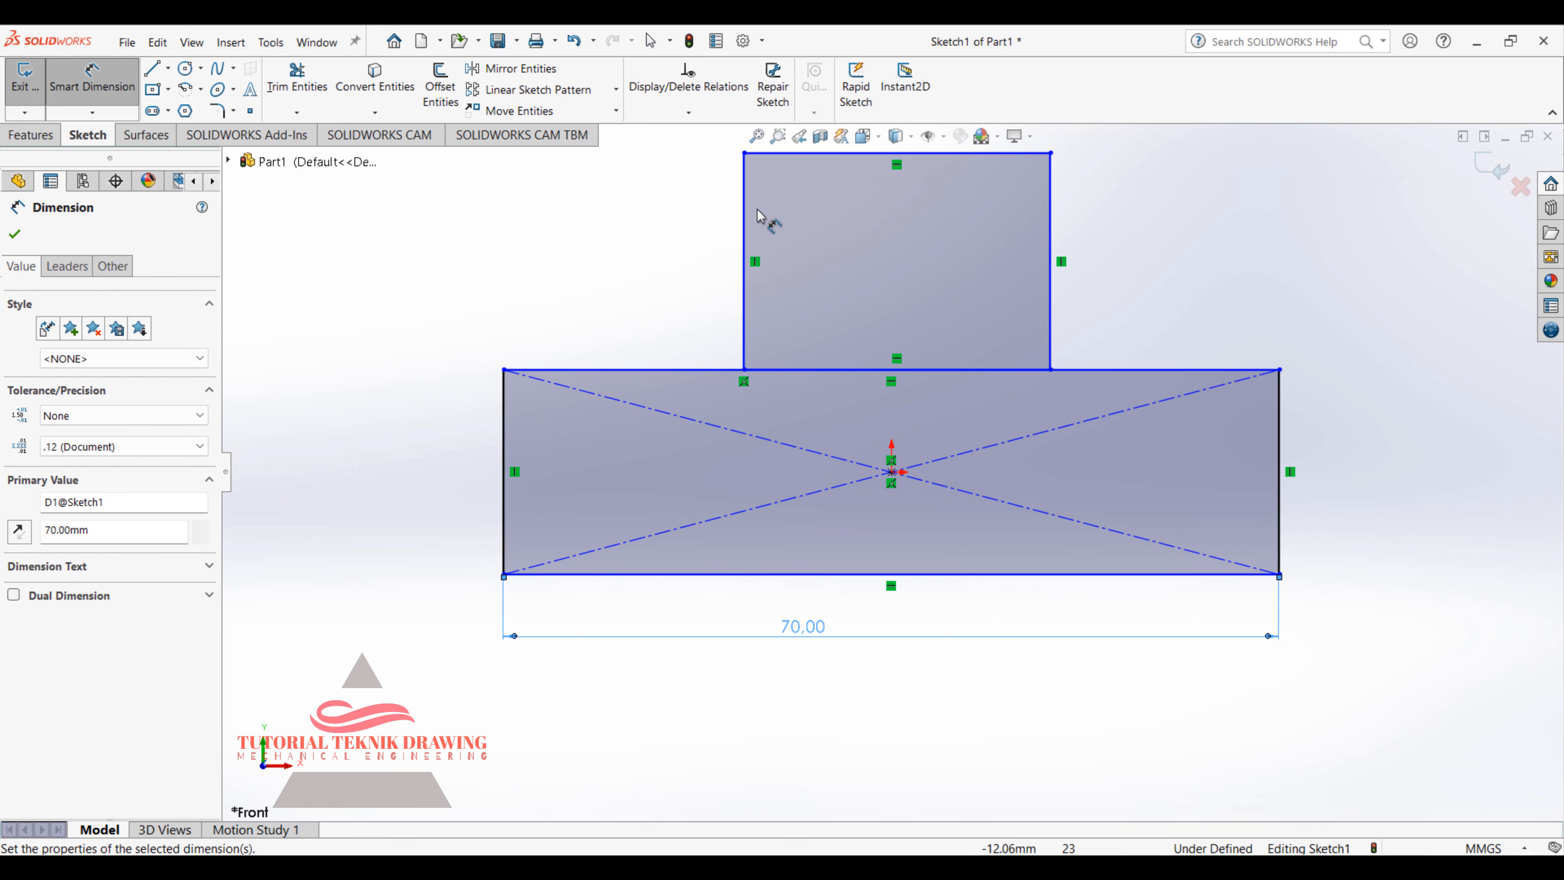
click(760, 153)
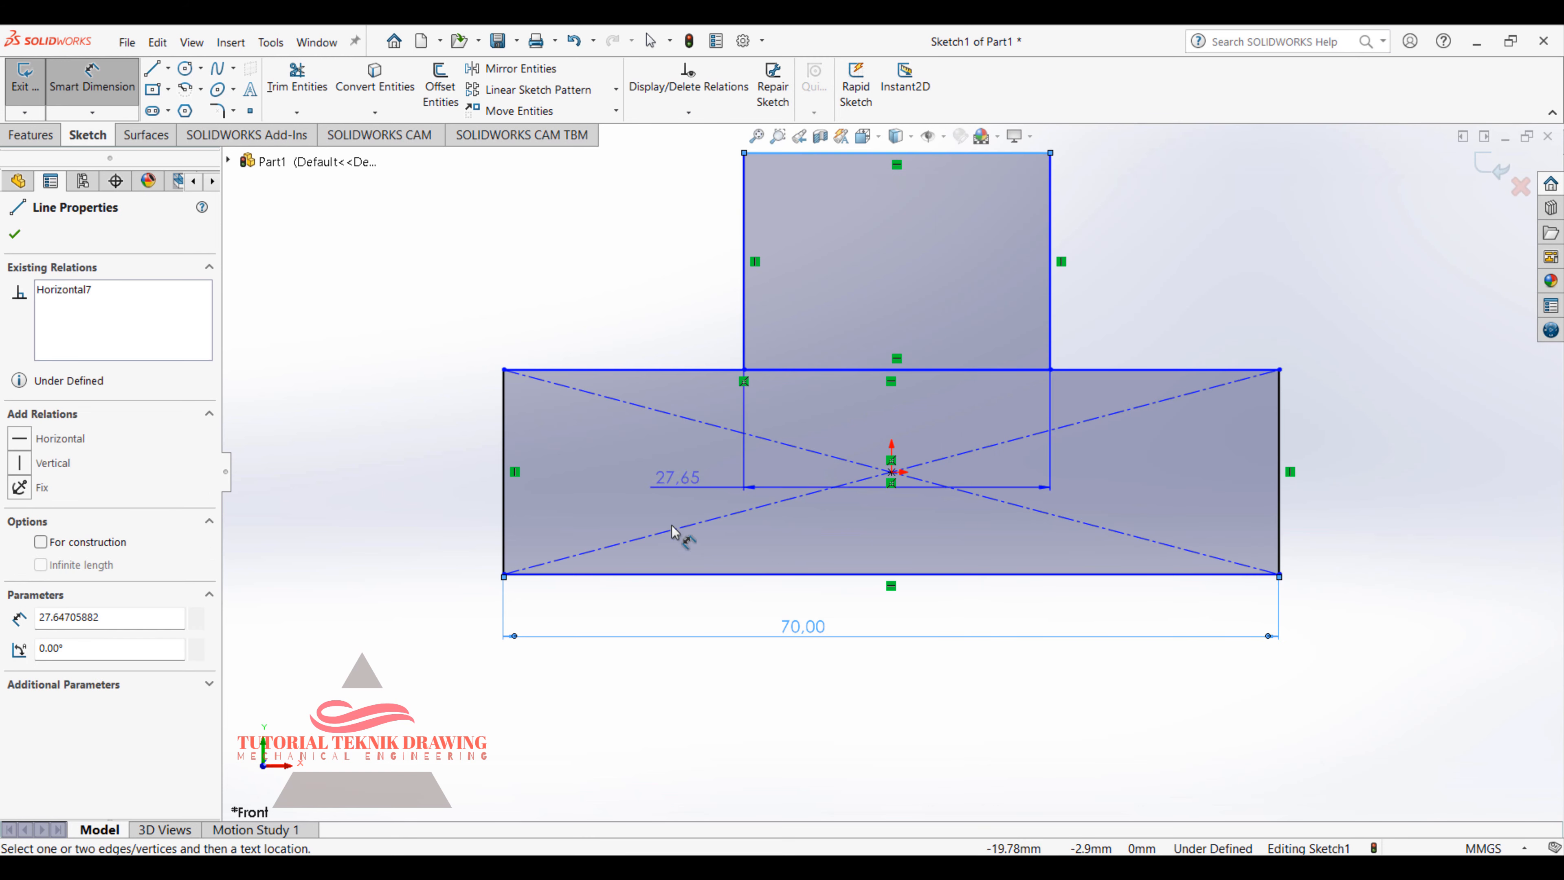
click(664, 575)
click(402, 434)
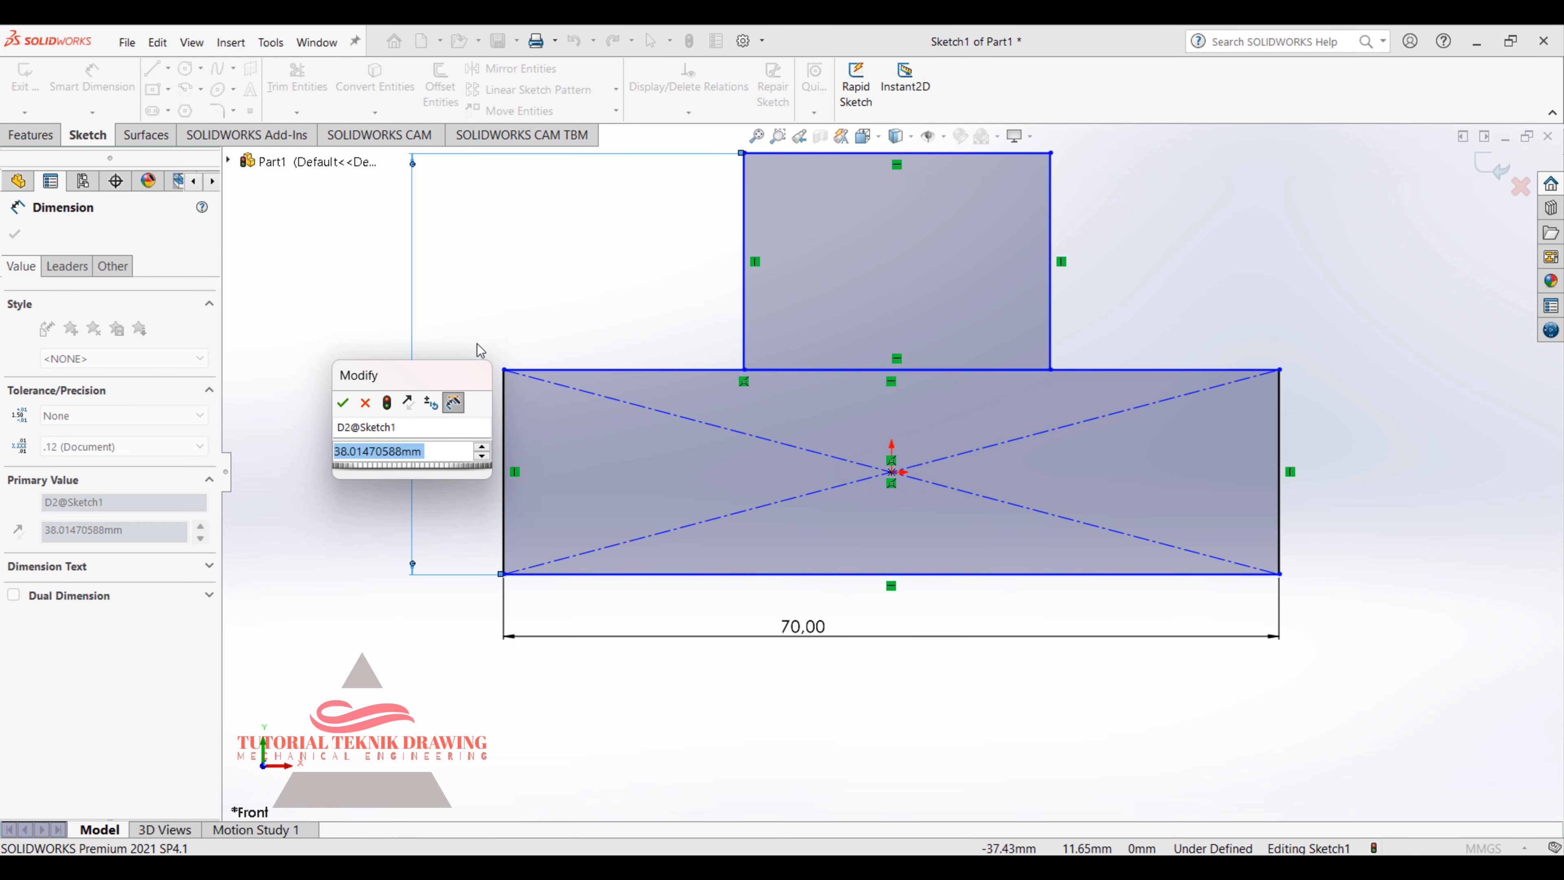
text(28)
key(Return)
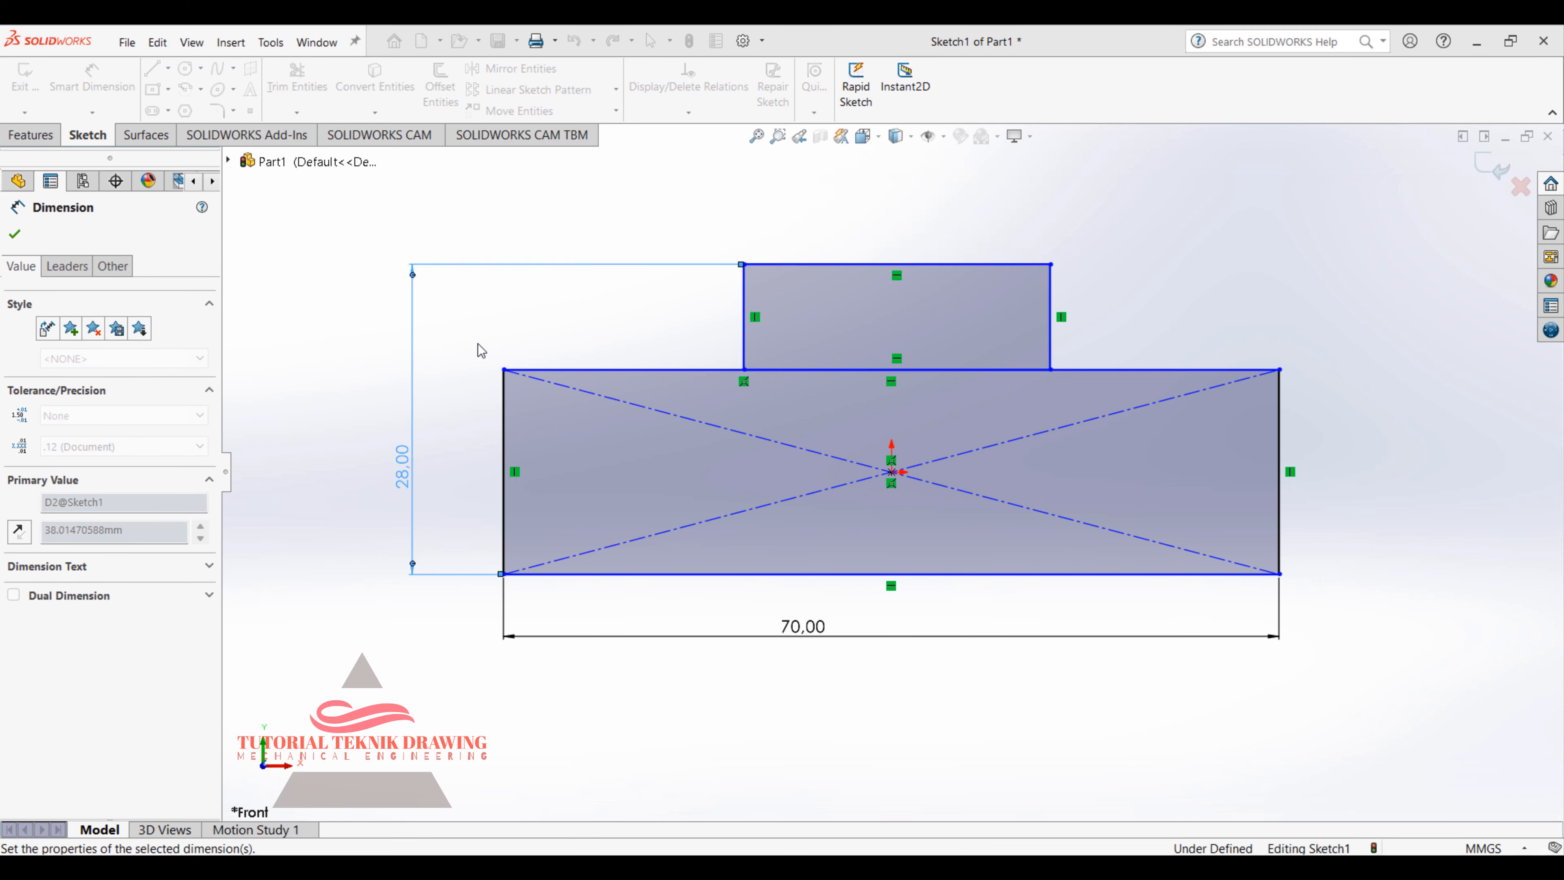
mouse_move(1031, 868)
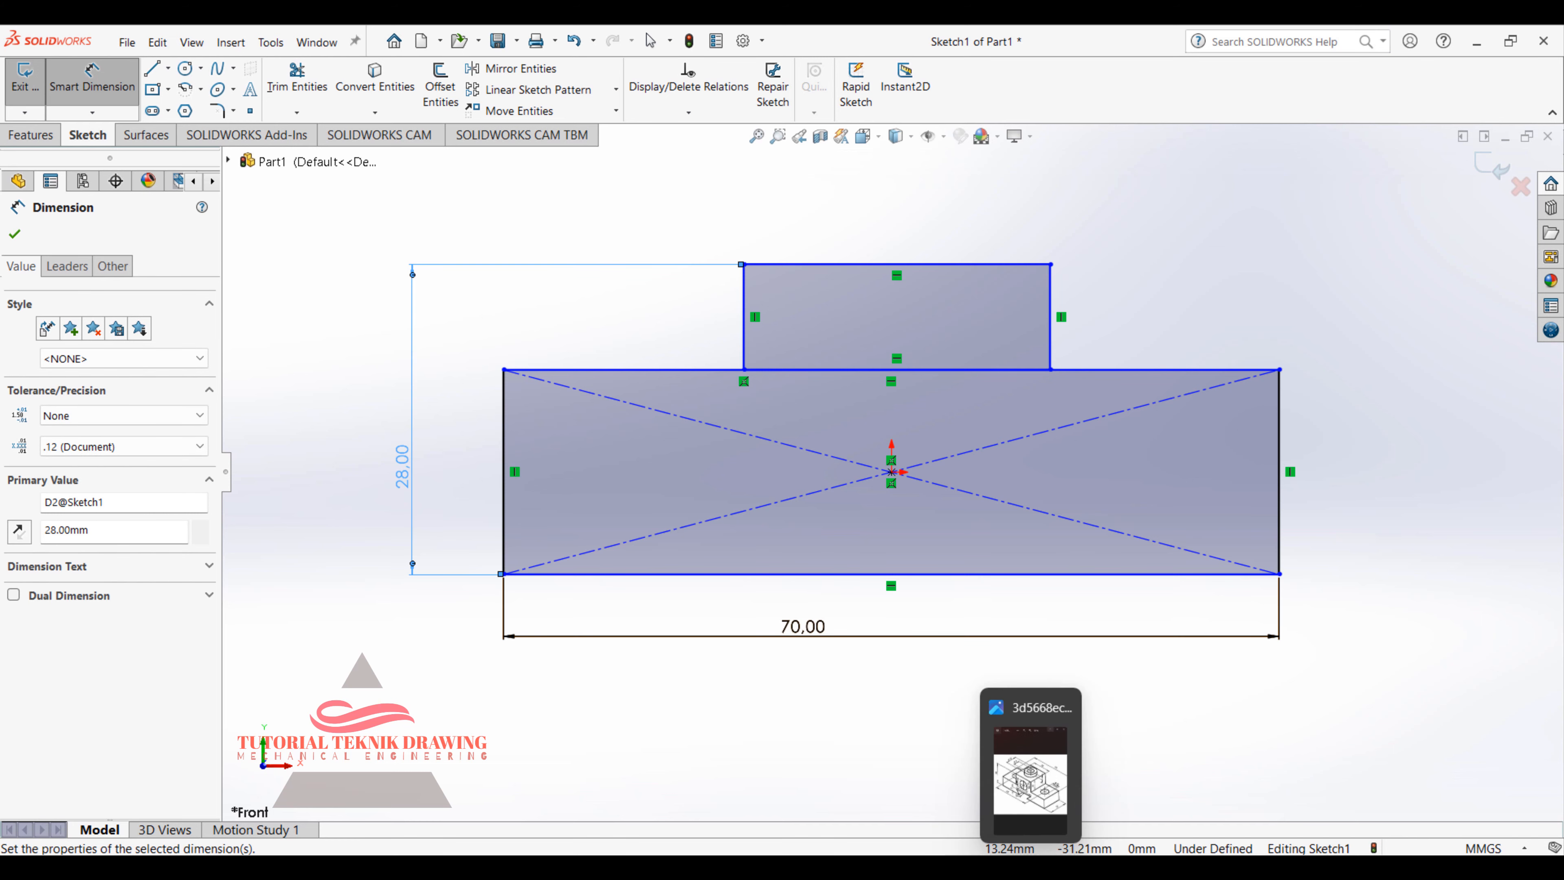
click(1031, 773)
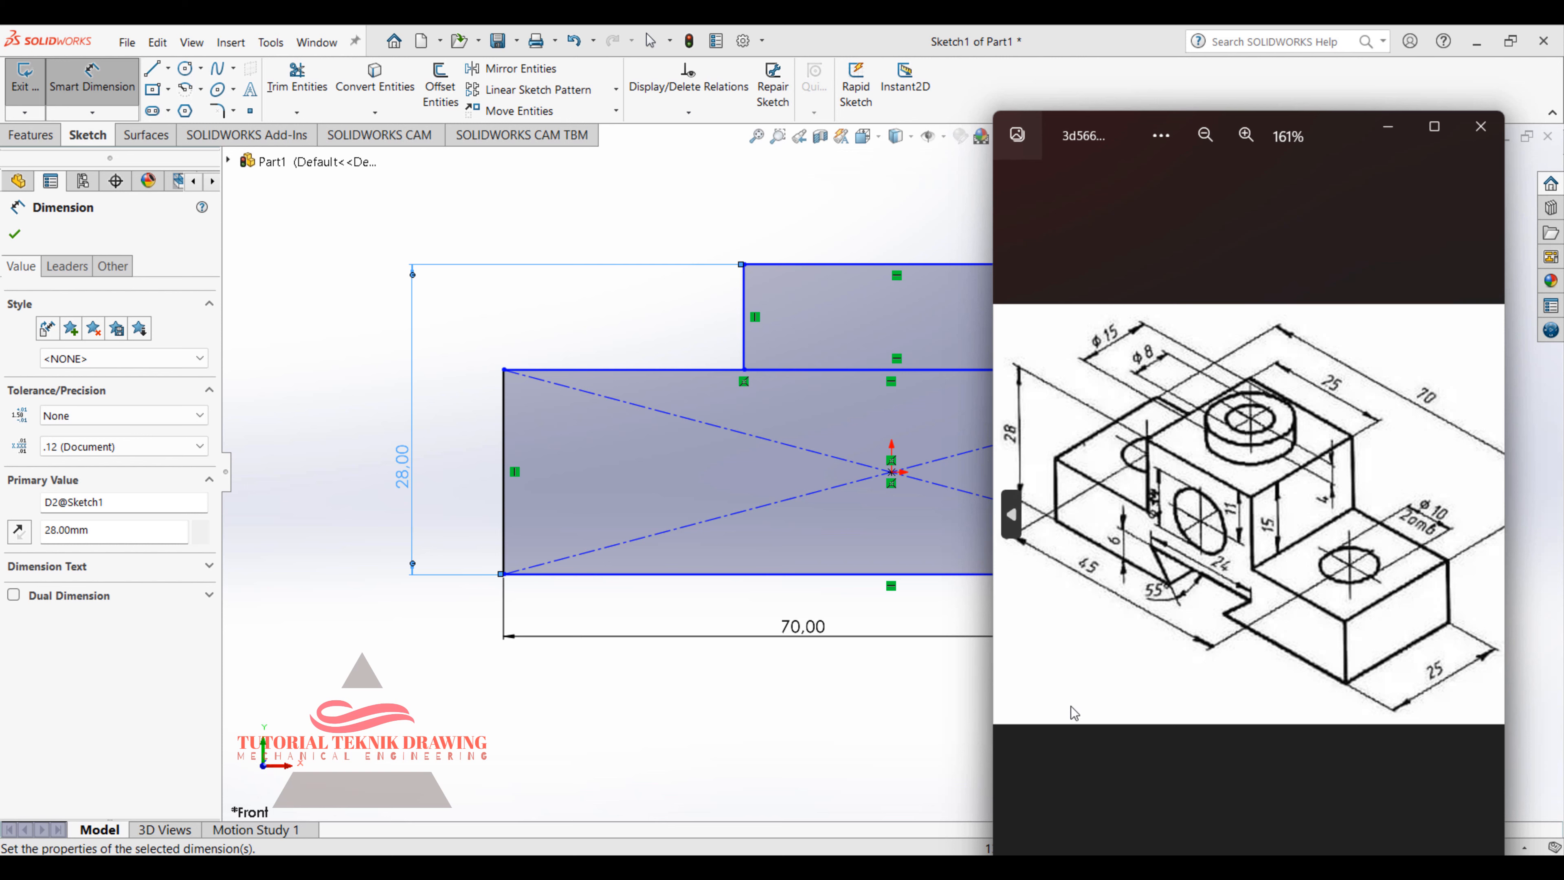
click(777, 266)
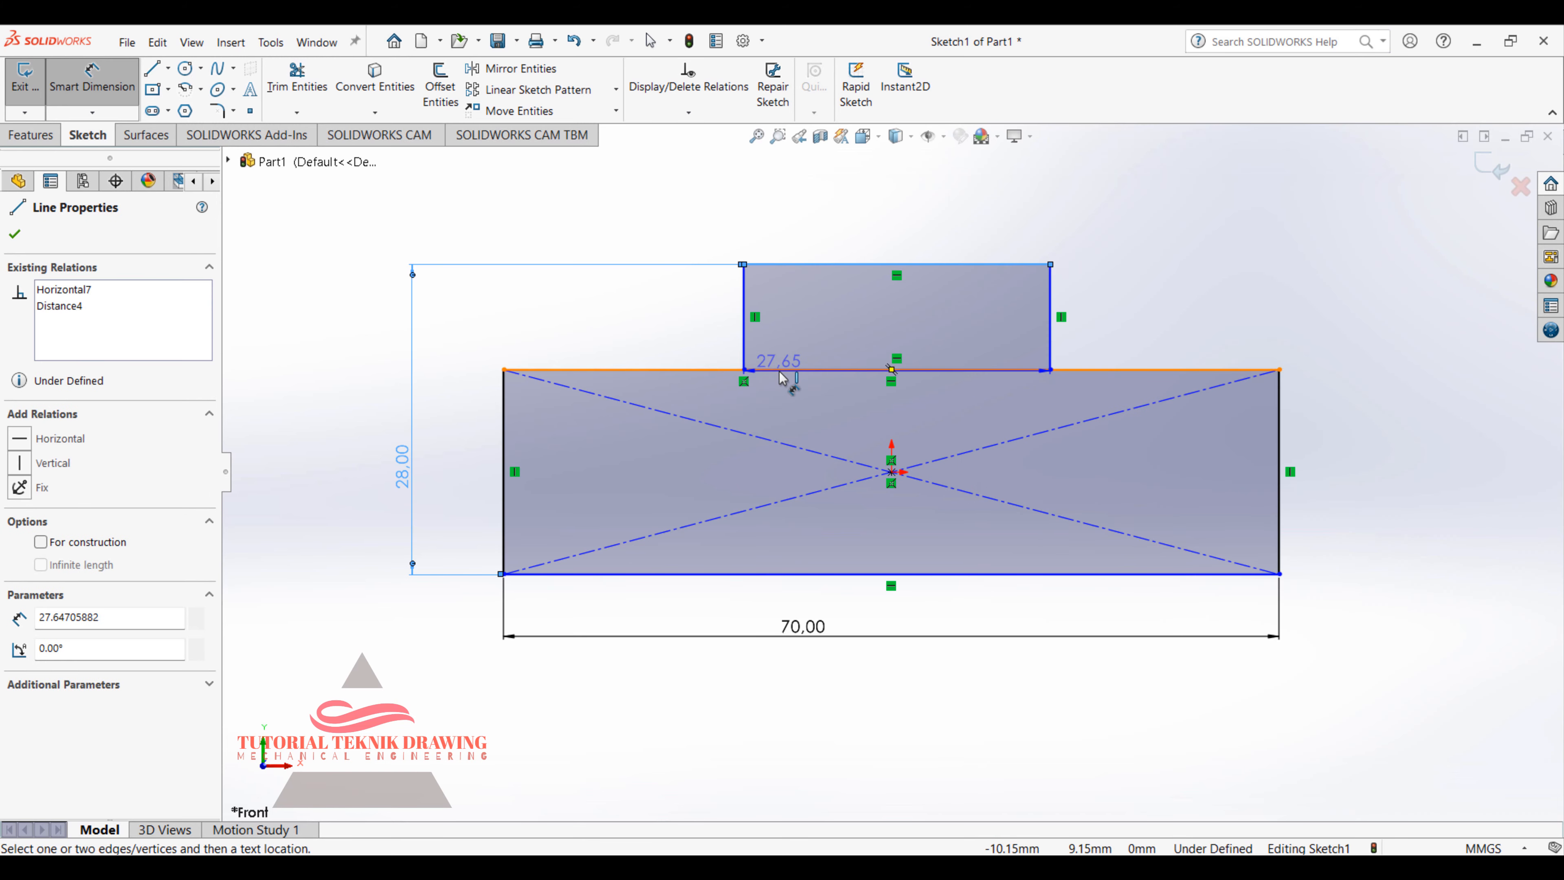
key(Escape)
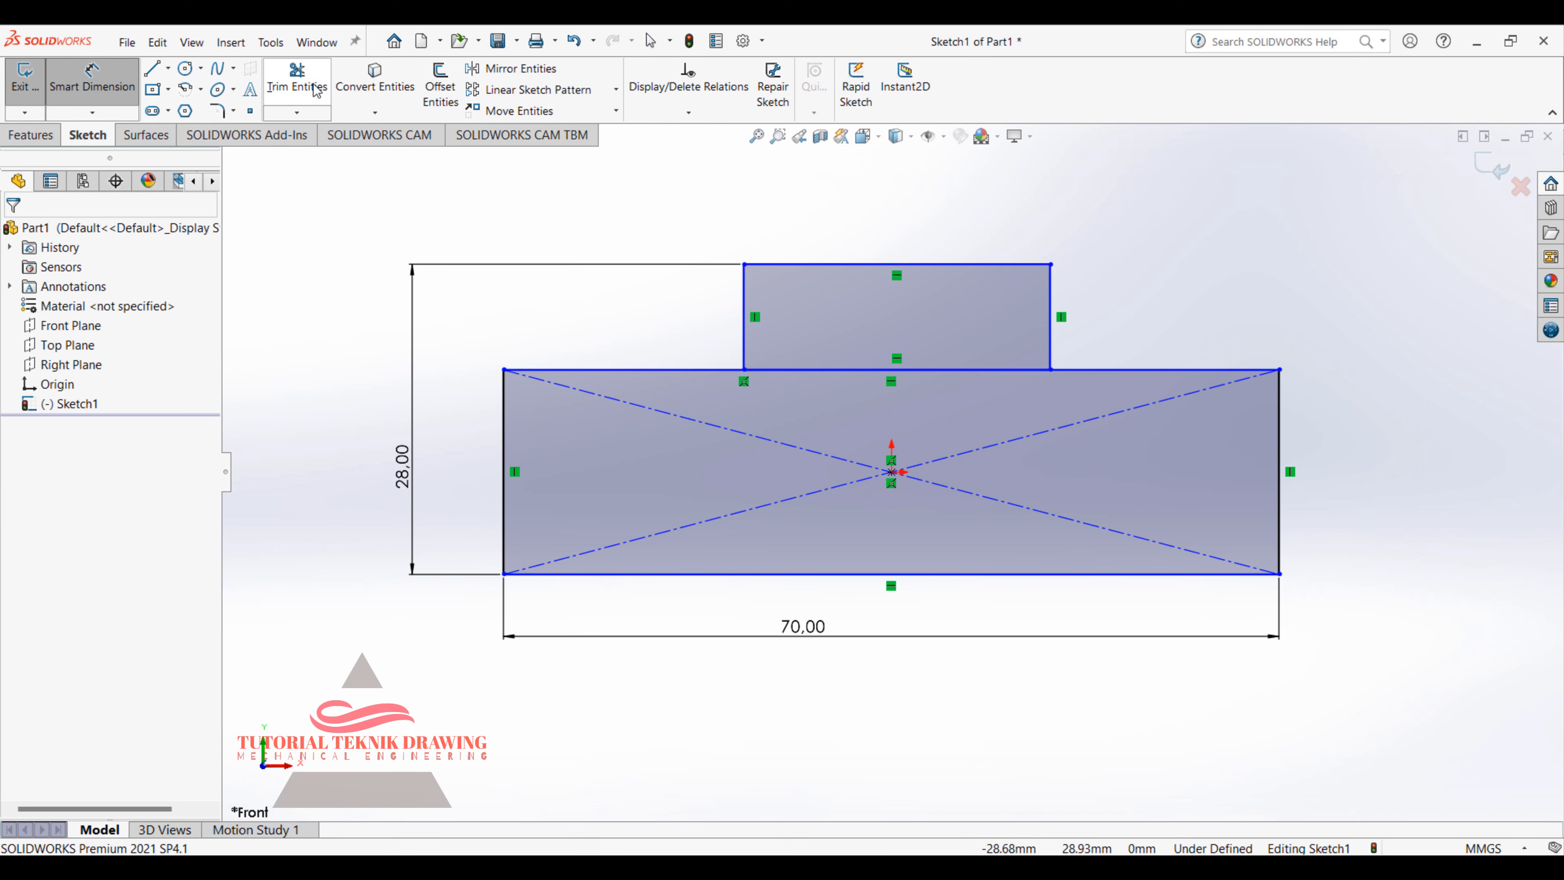
click(297, 80)
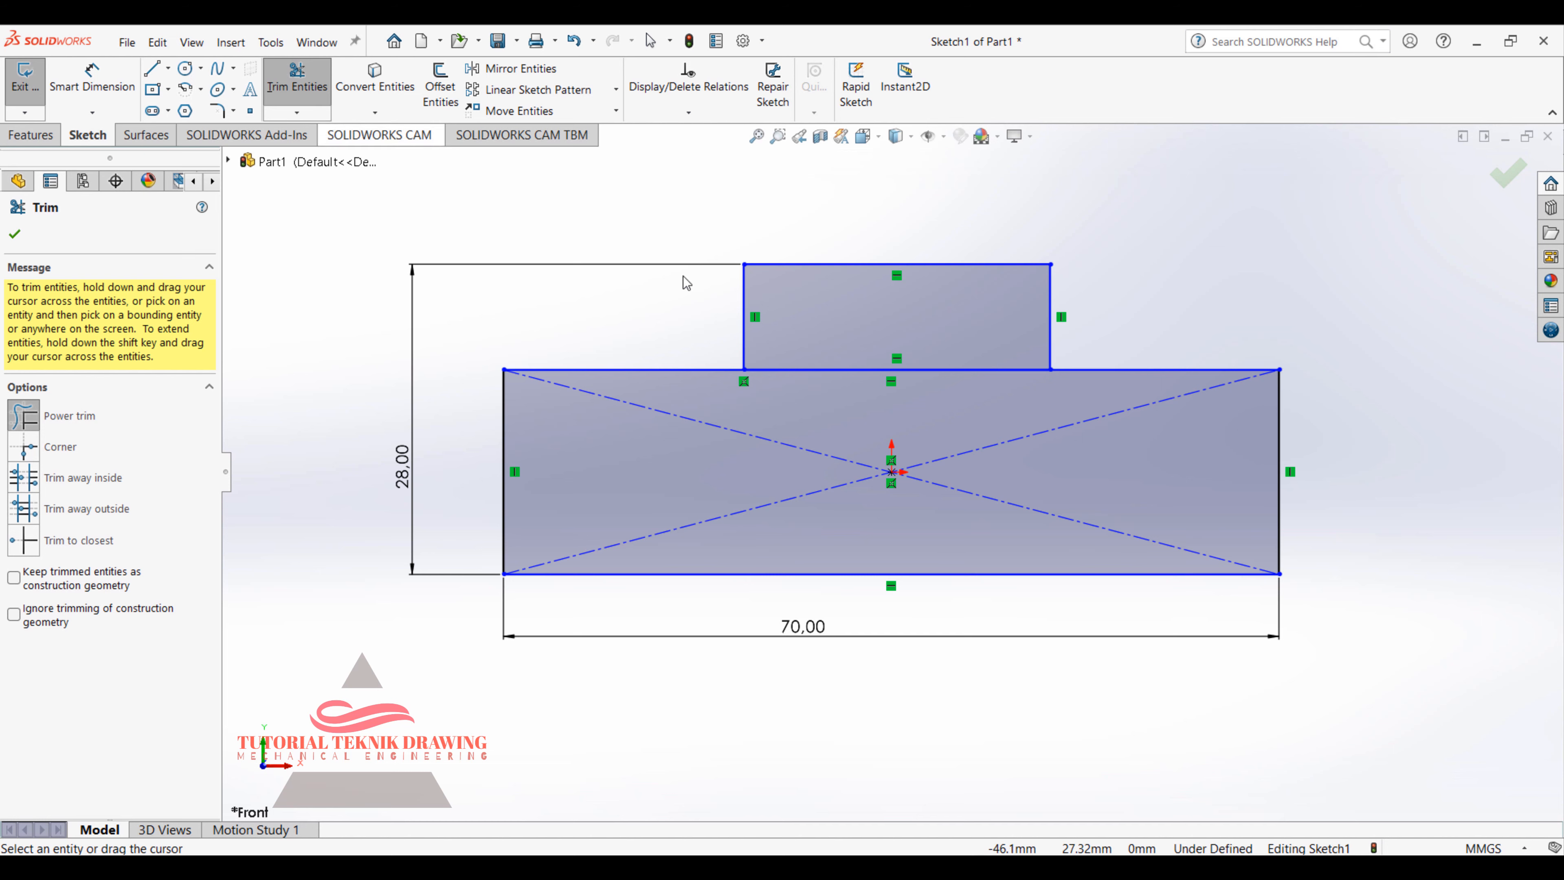
click(821, 378)
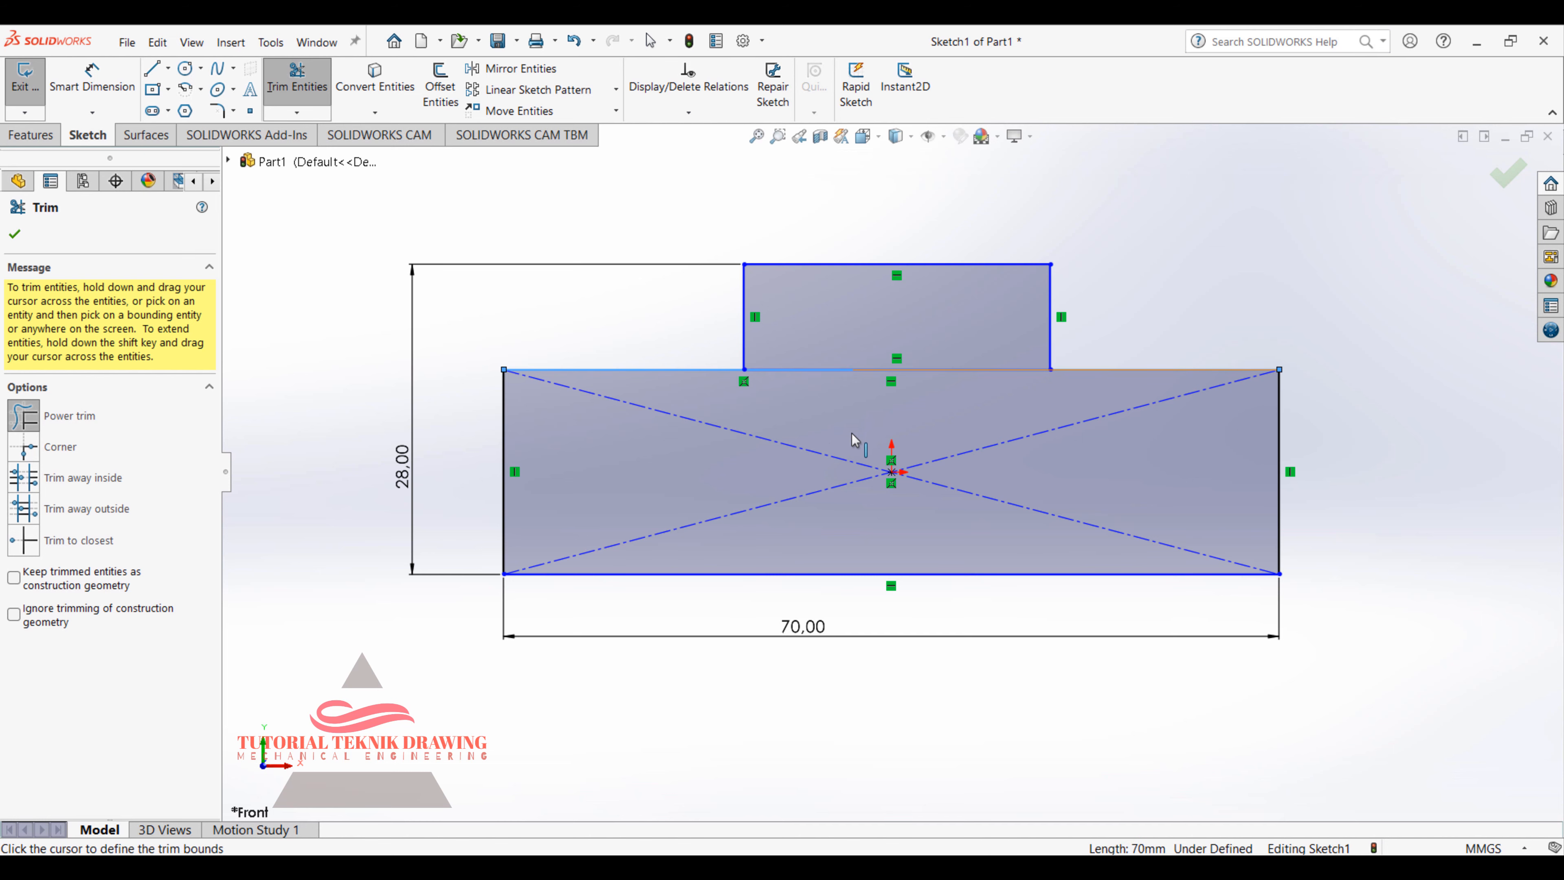
click(780, 377)
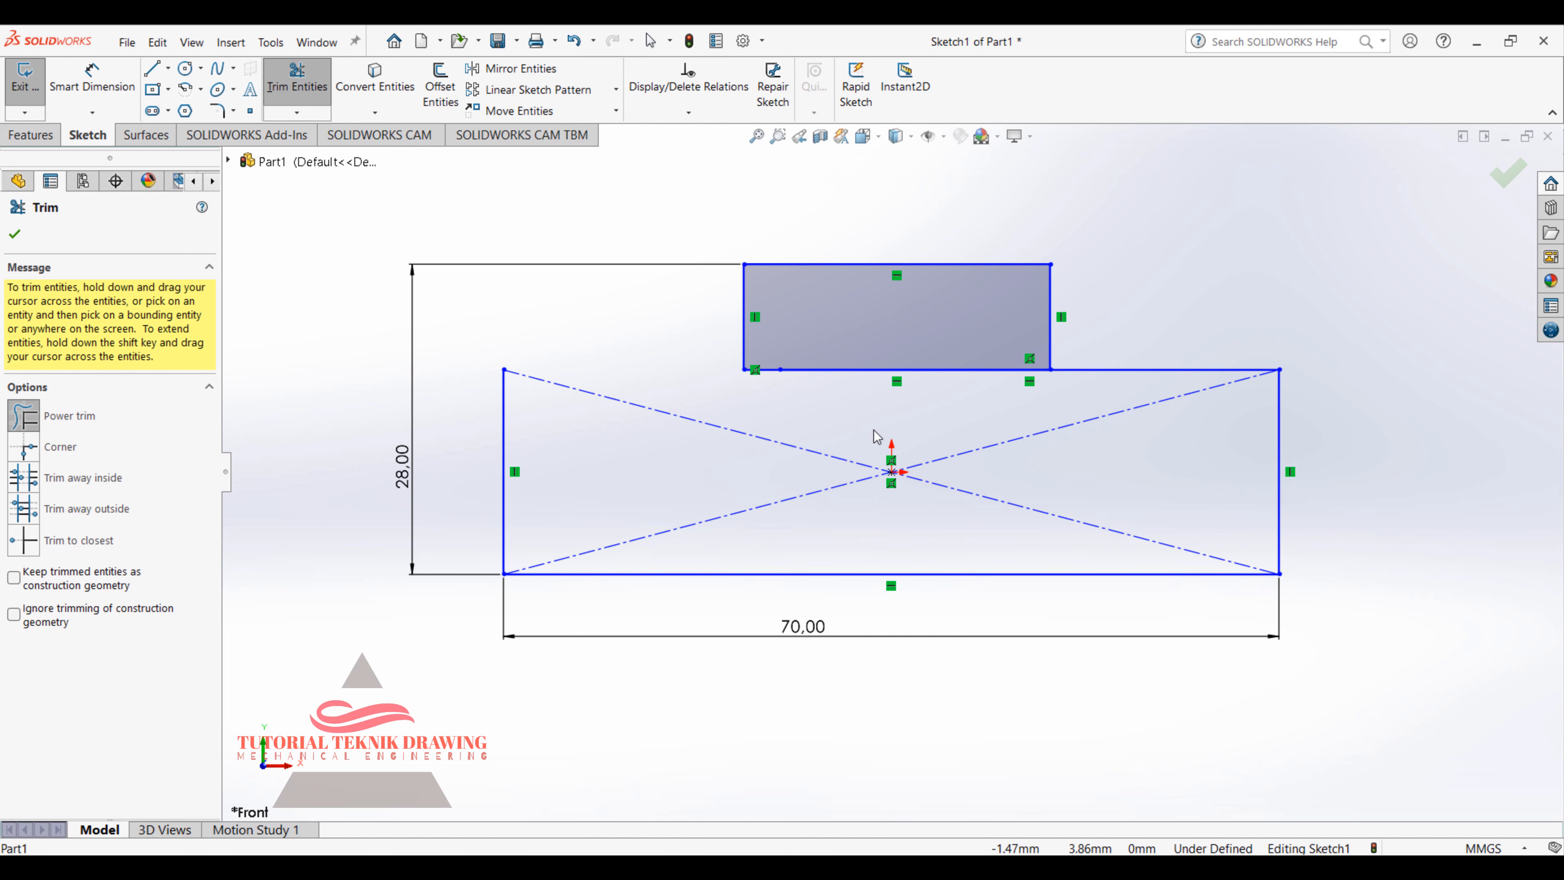
key(ctrl+z)
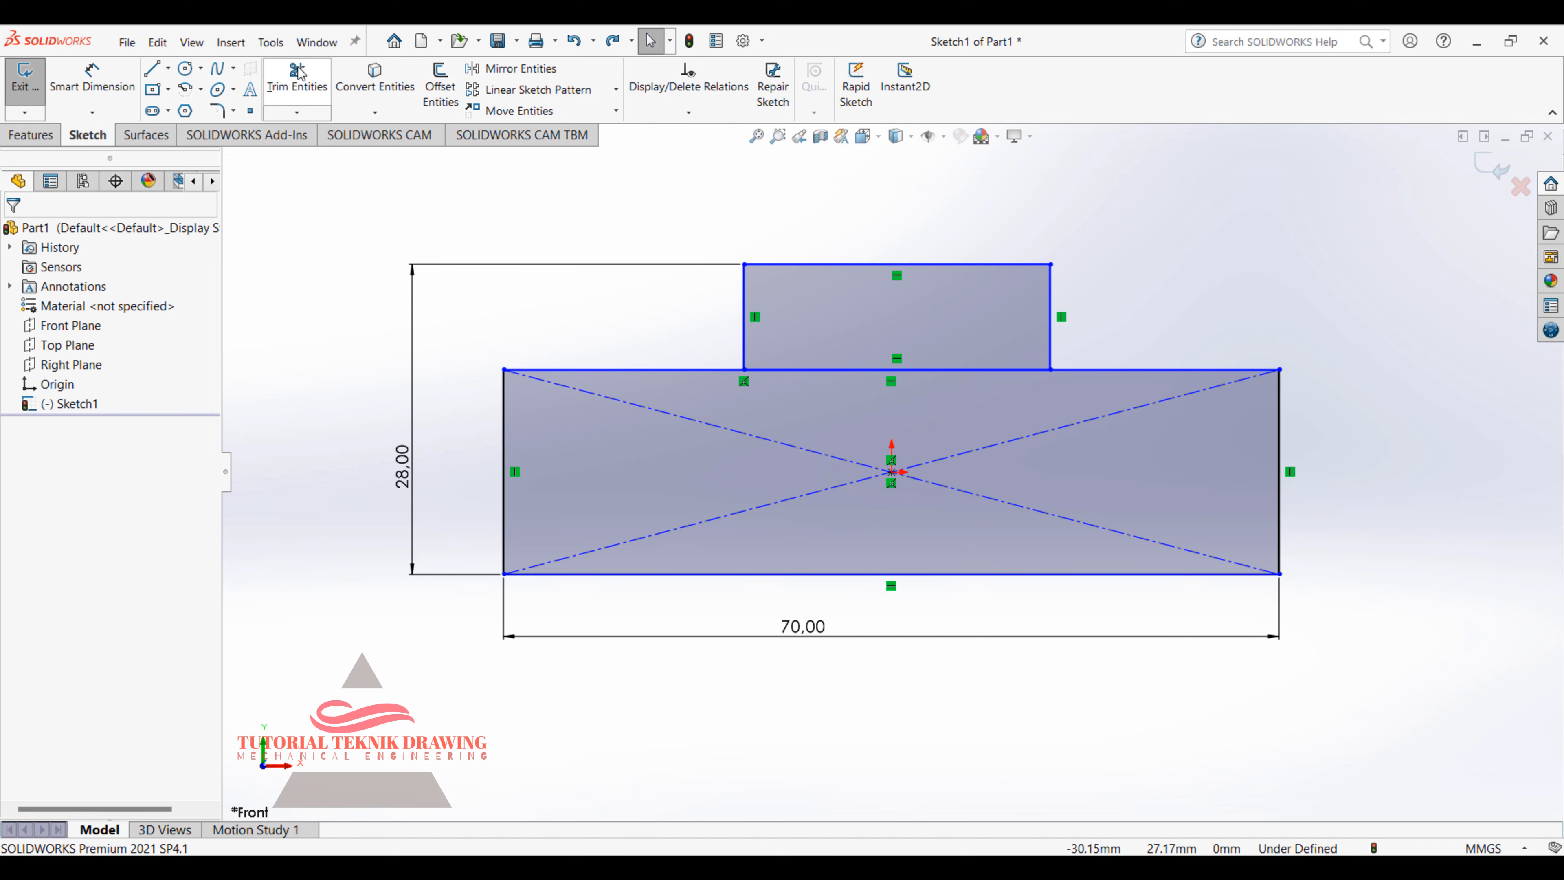
Step: Trim away the overlapping edges between the base and the upper rectangle to form one stepped profile
click(893, 370)
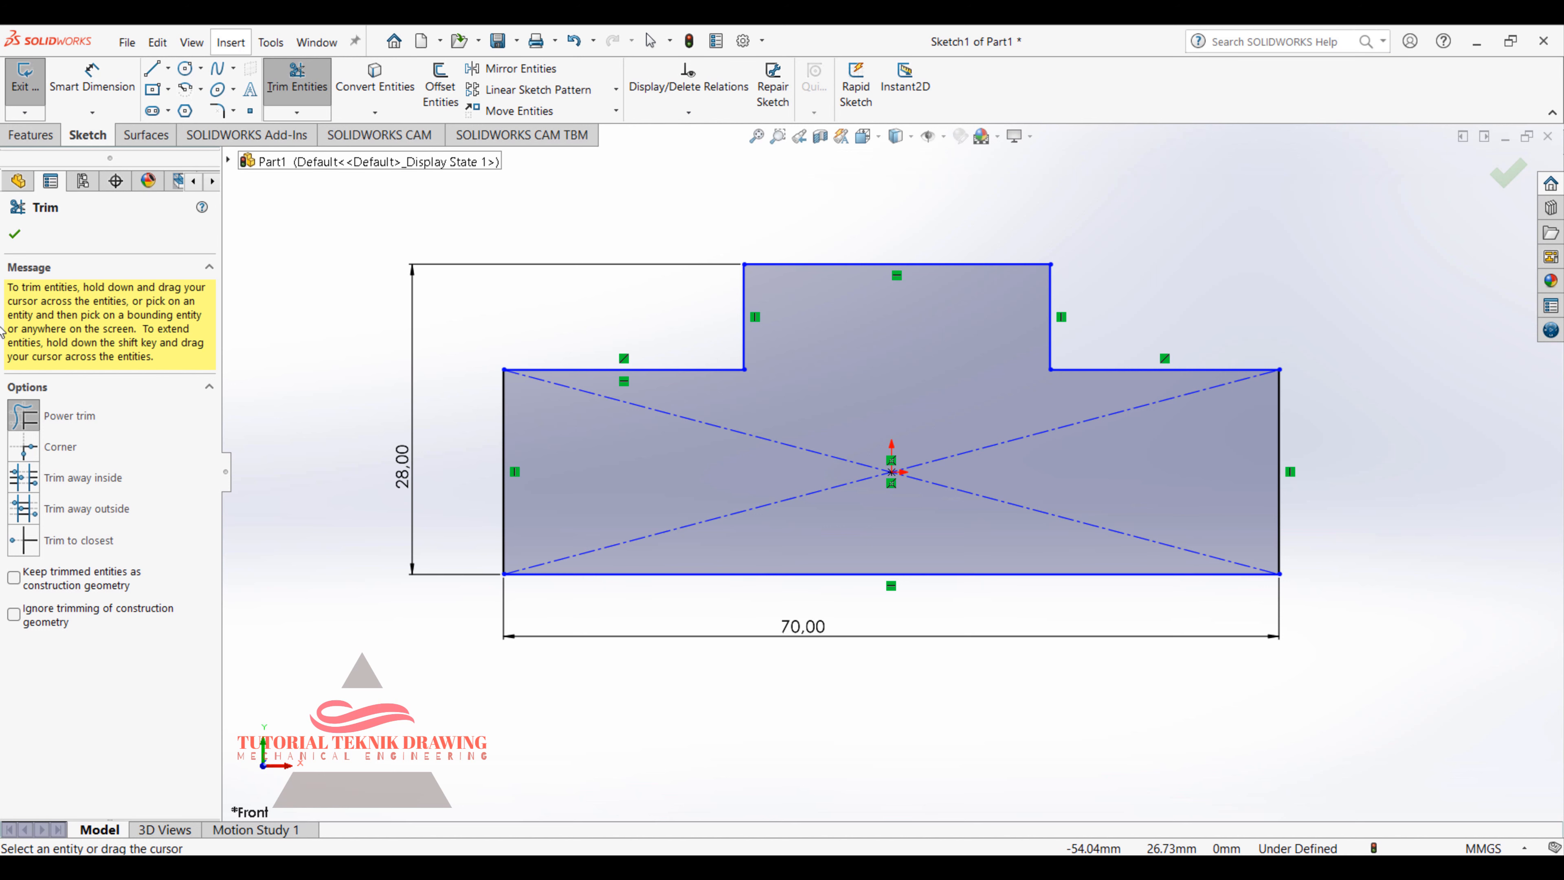
click(16, 237)
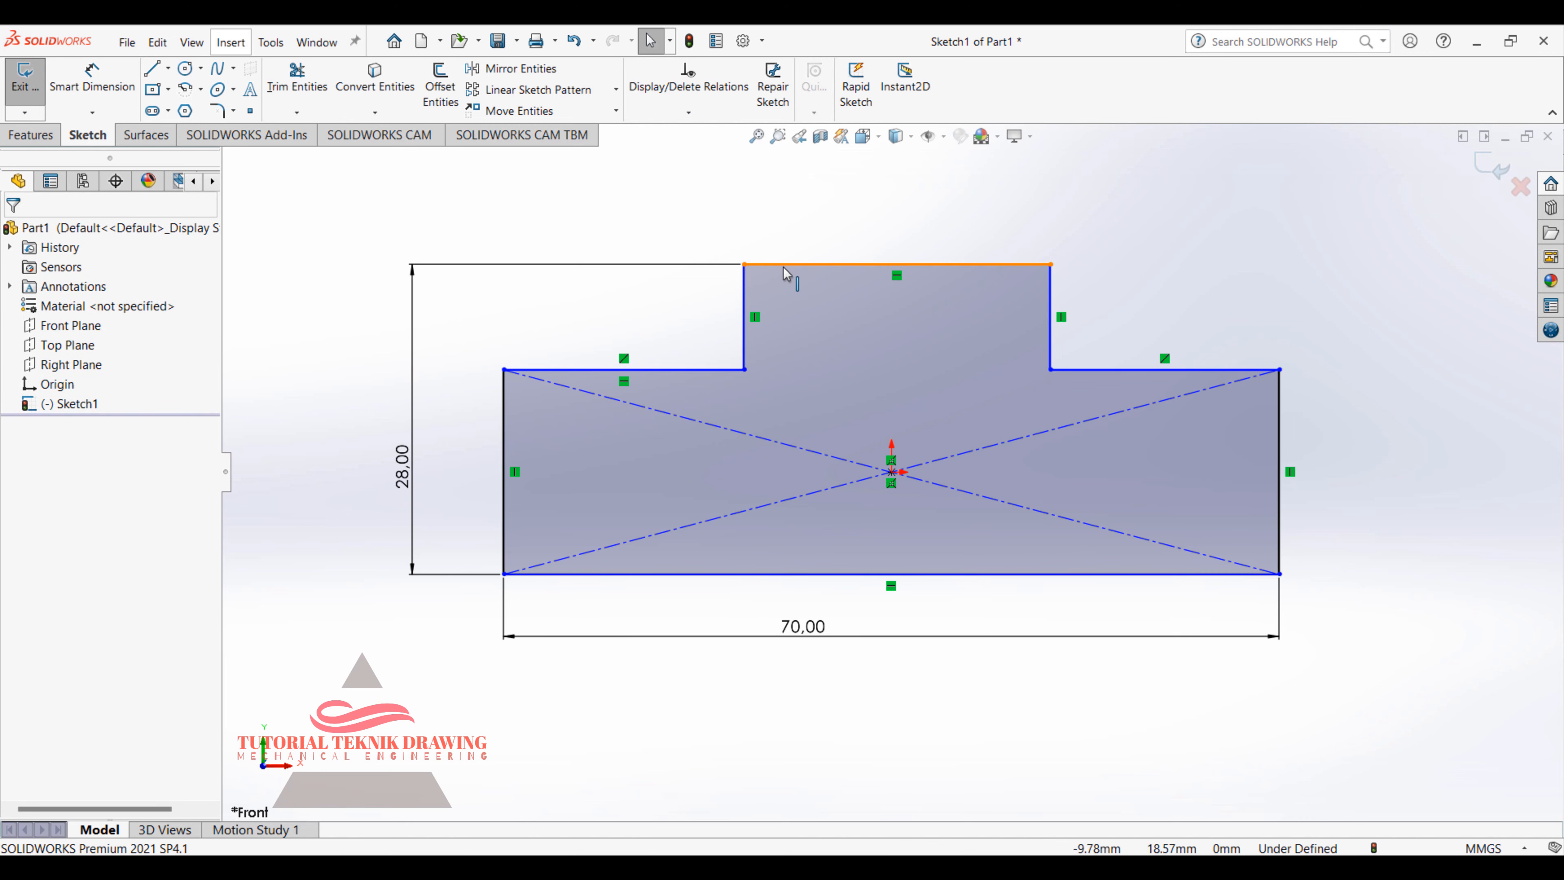
Step: Dimension the vertical distance from the base's upper left ledge to the raised block's top edge as 15 mm
click(696, 341)
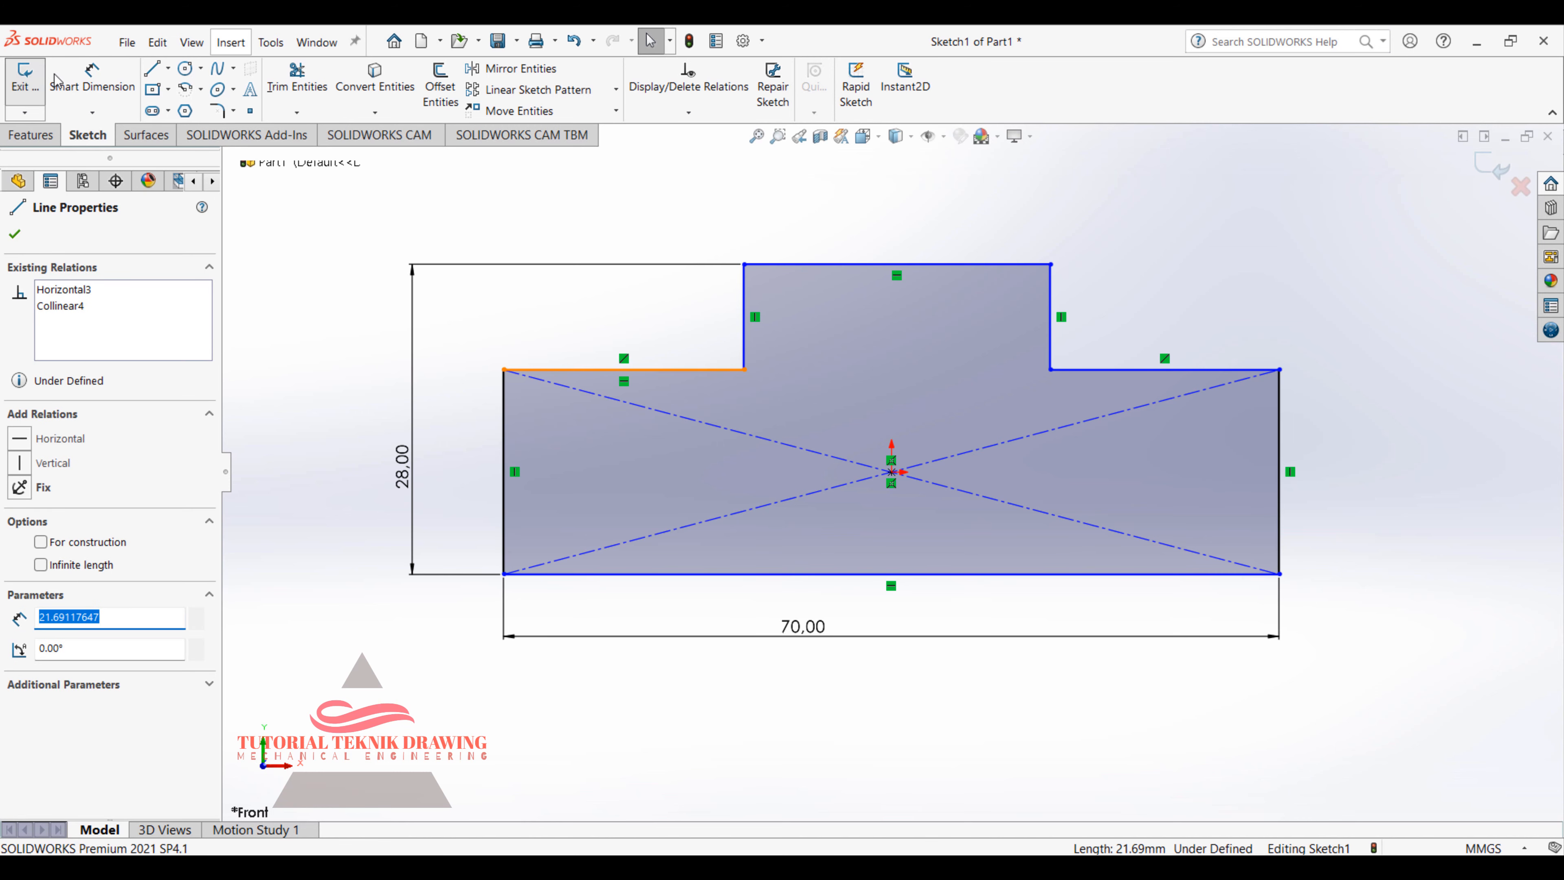
click(92, 77)
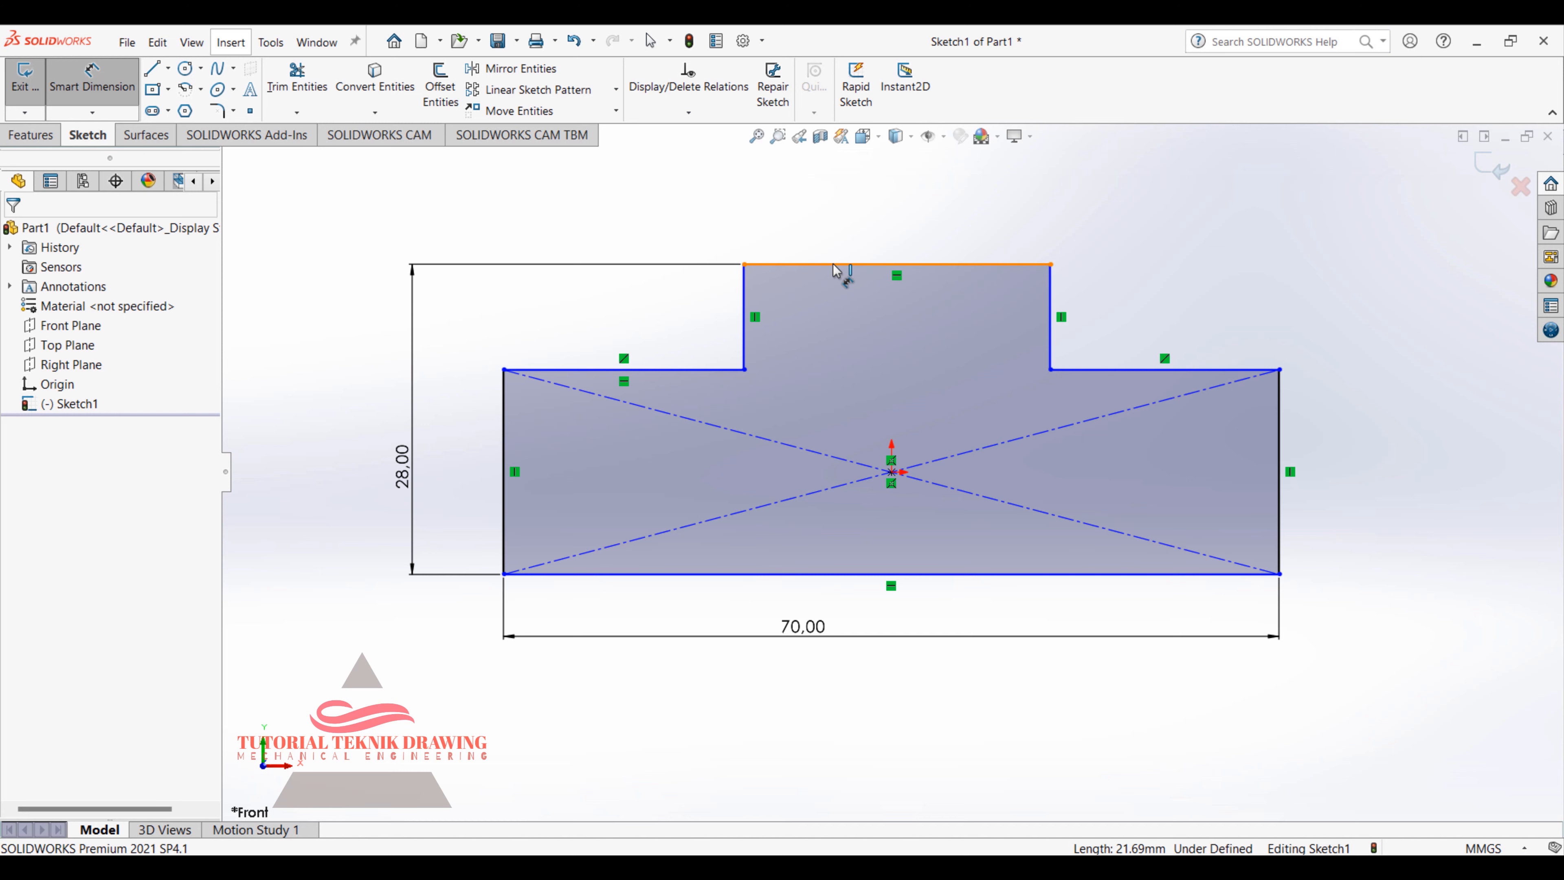
click(848, 265)
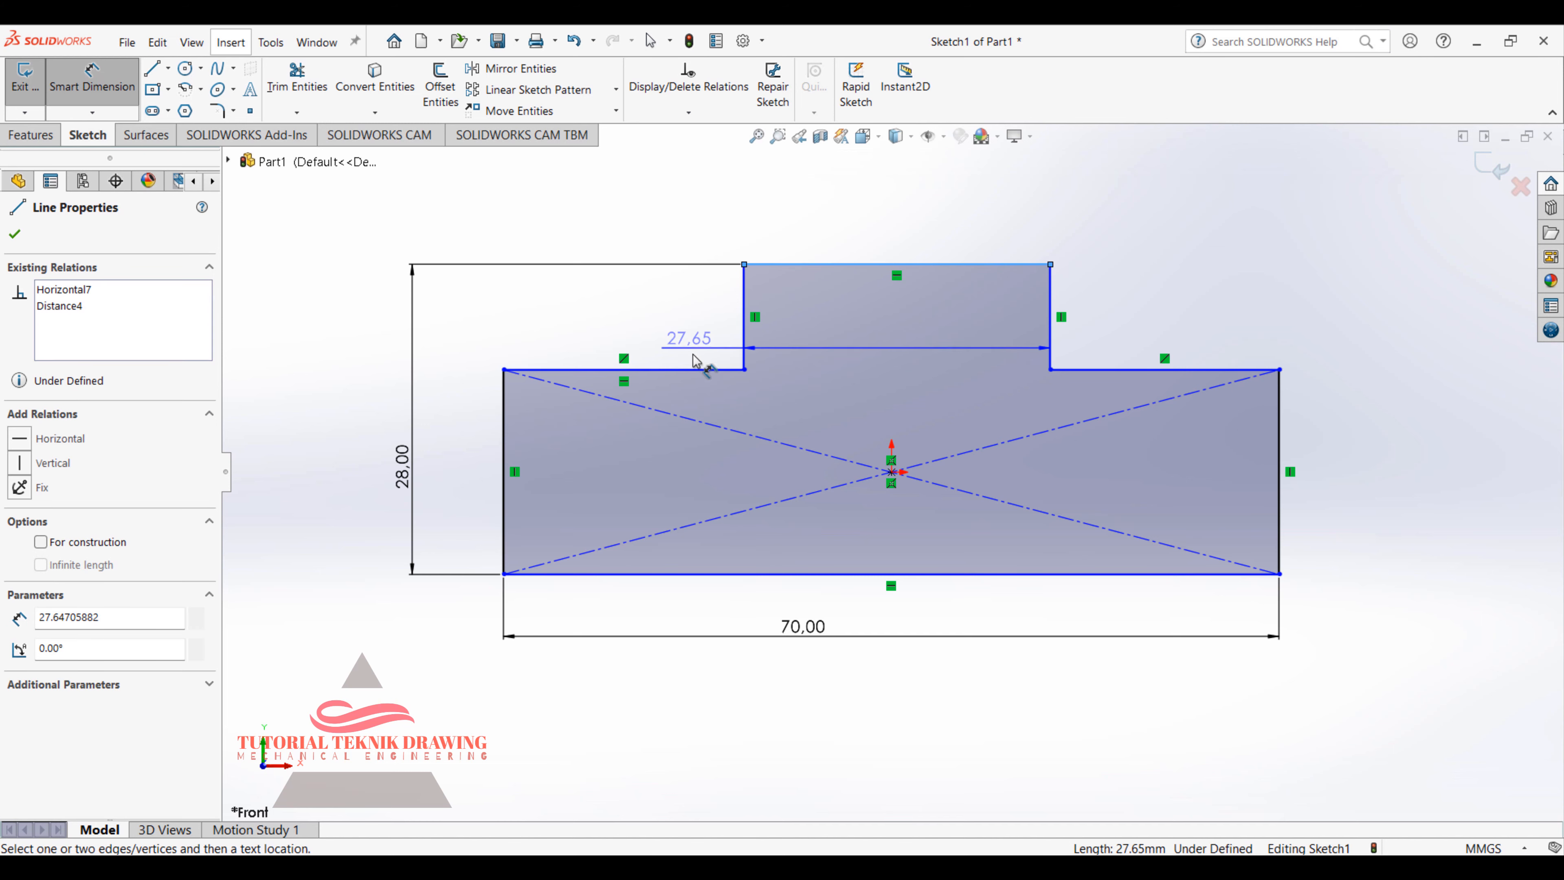
click(693, 370)
click(678, 336)
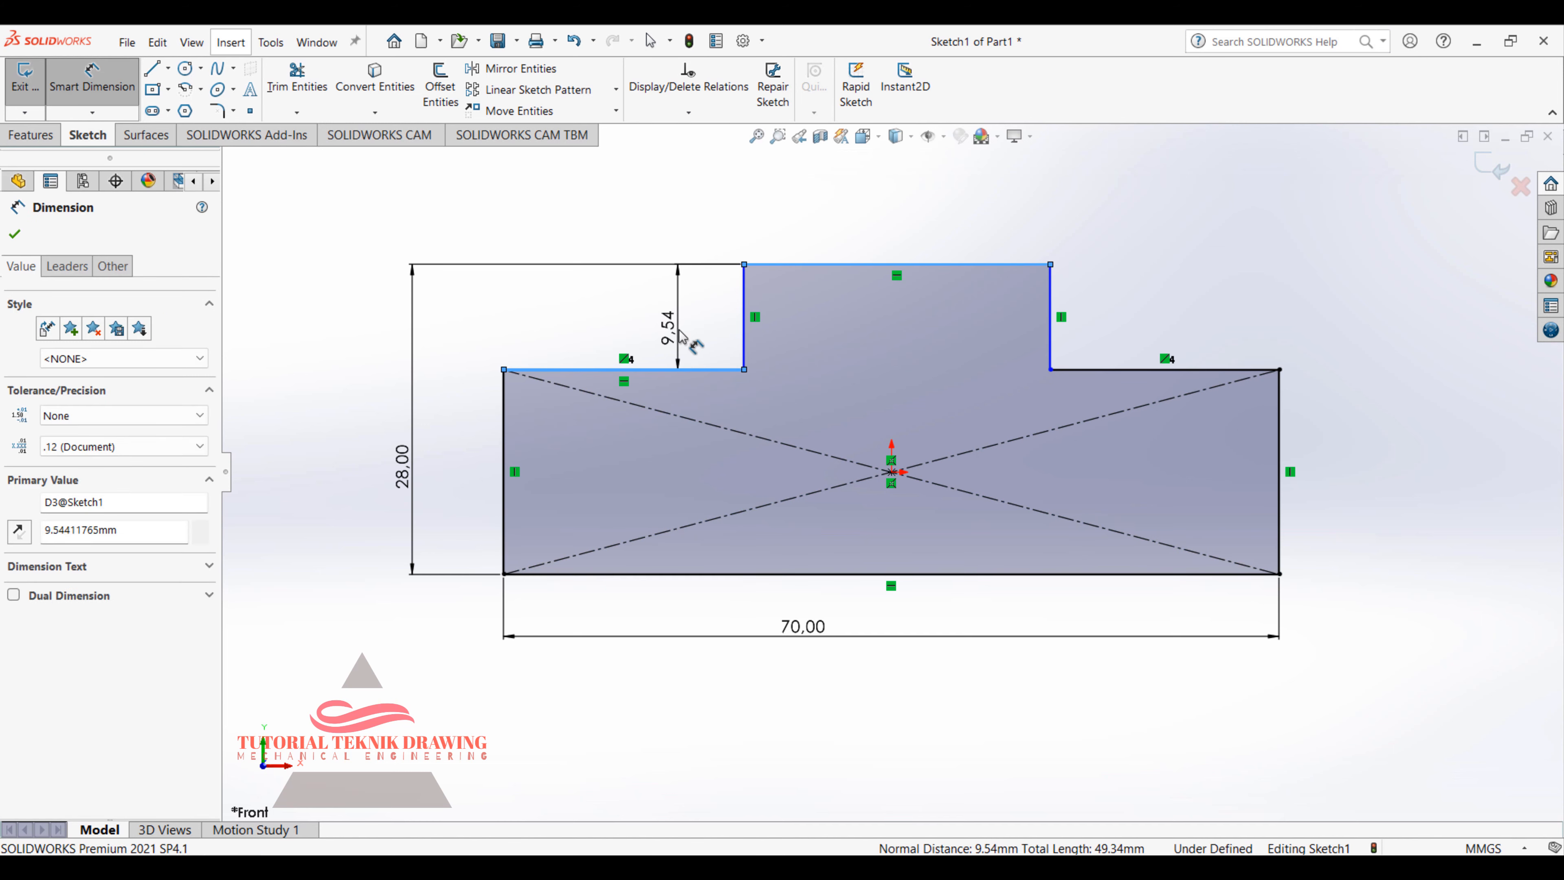
text(16)
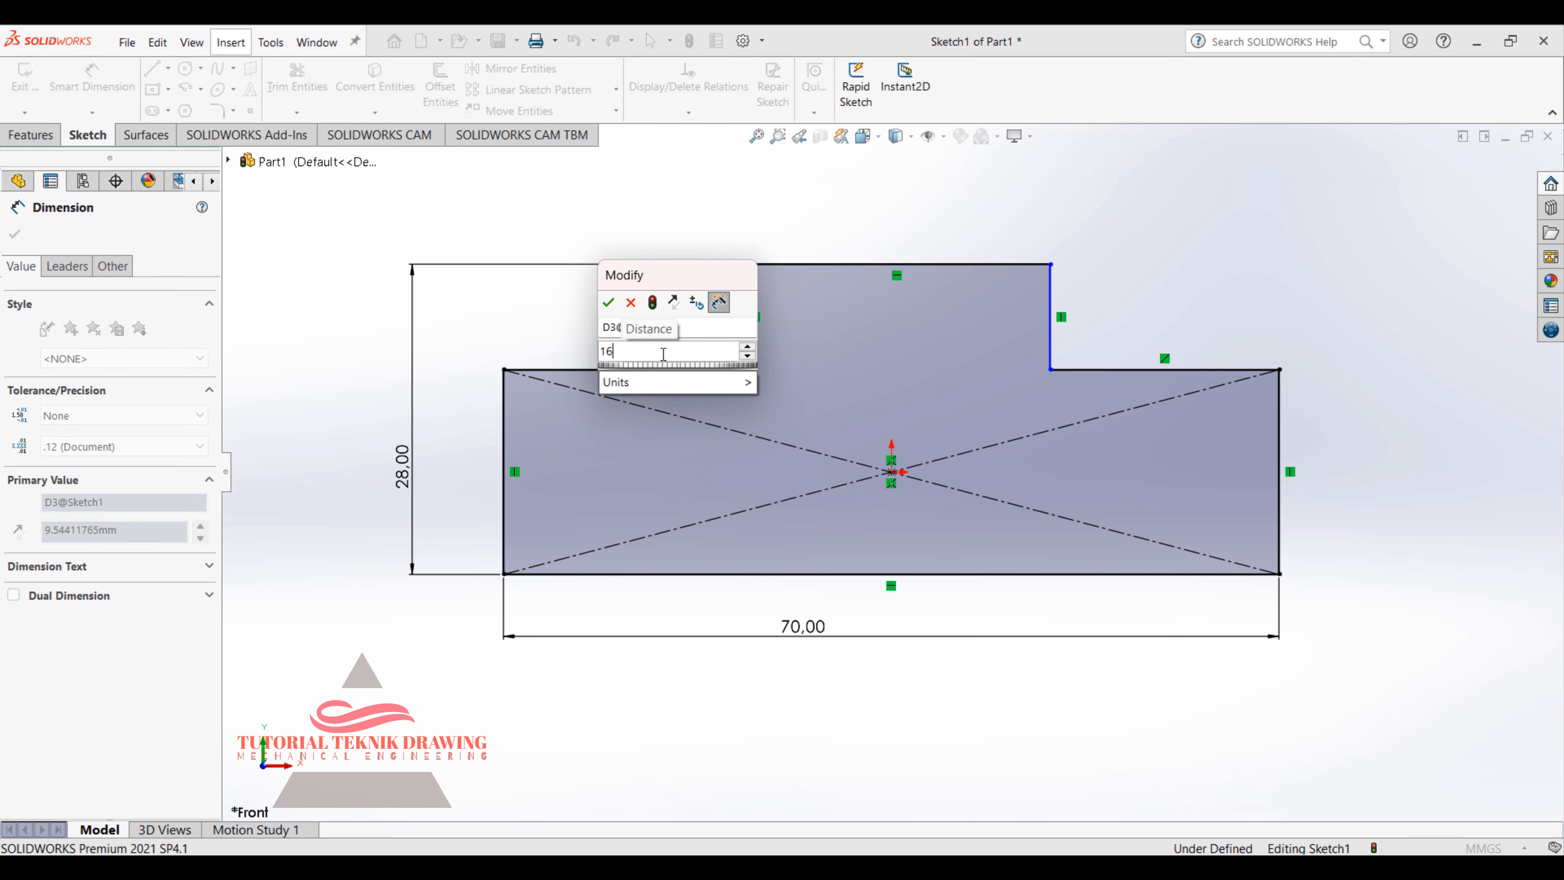
key(BackSpace)
text(5)
key(Return)
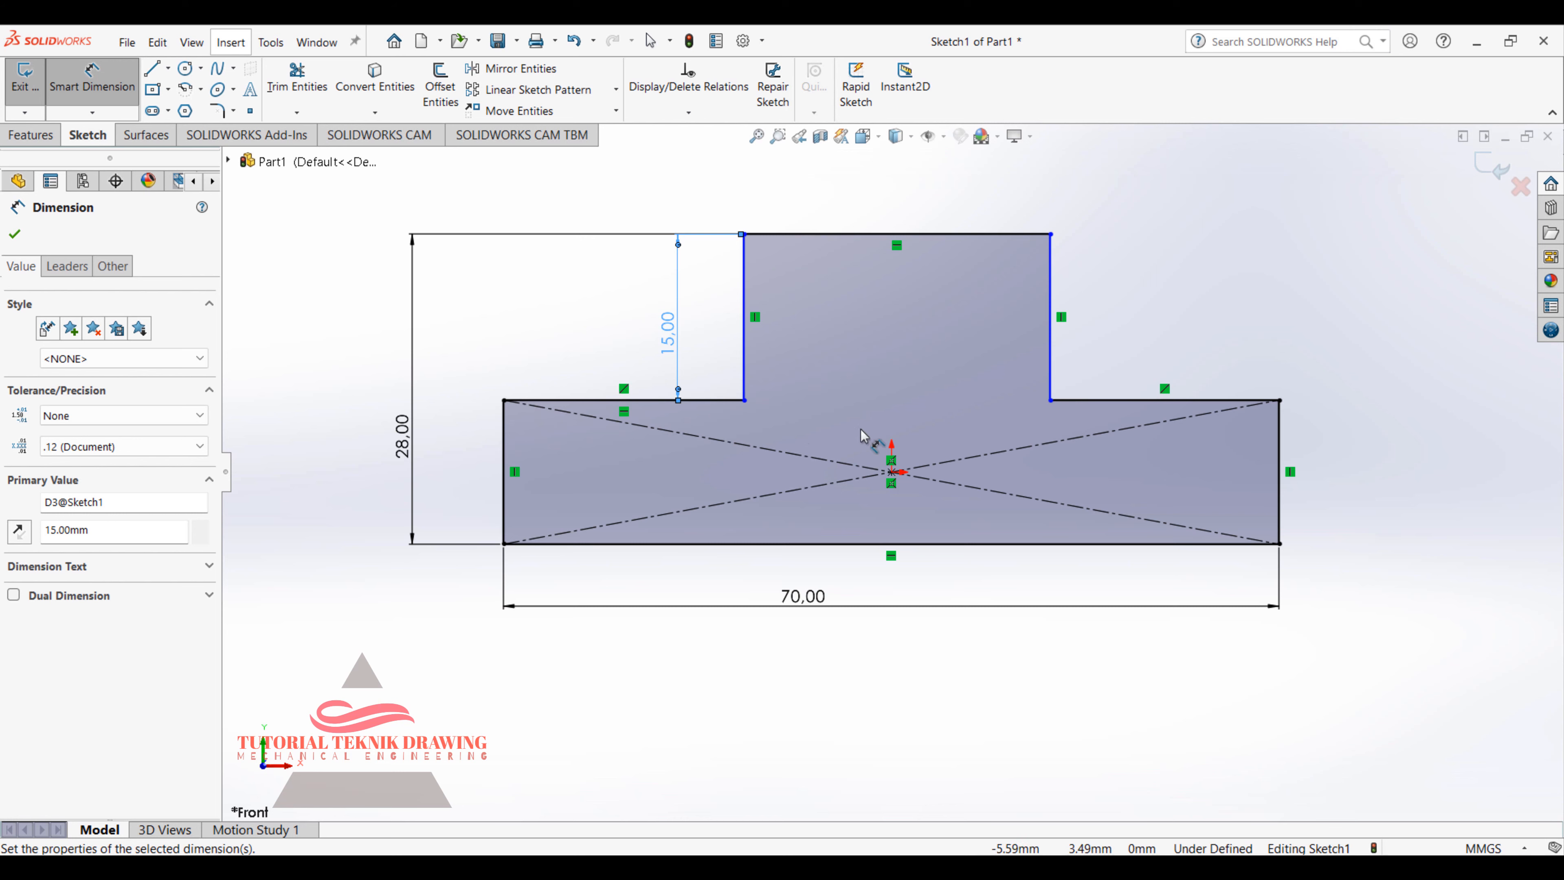
Step: Check the raised block's width in the reference drawing and dimension its left edge 12.5 mm from the origin
mouse_move(1030, 868)
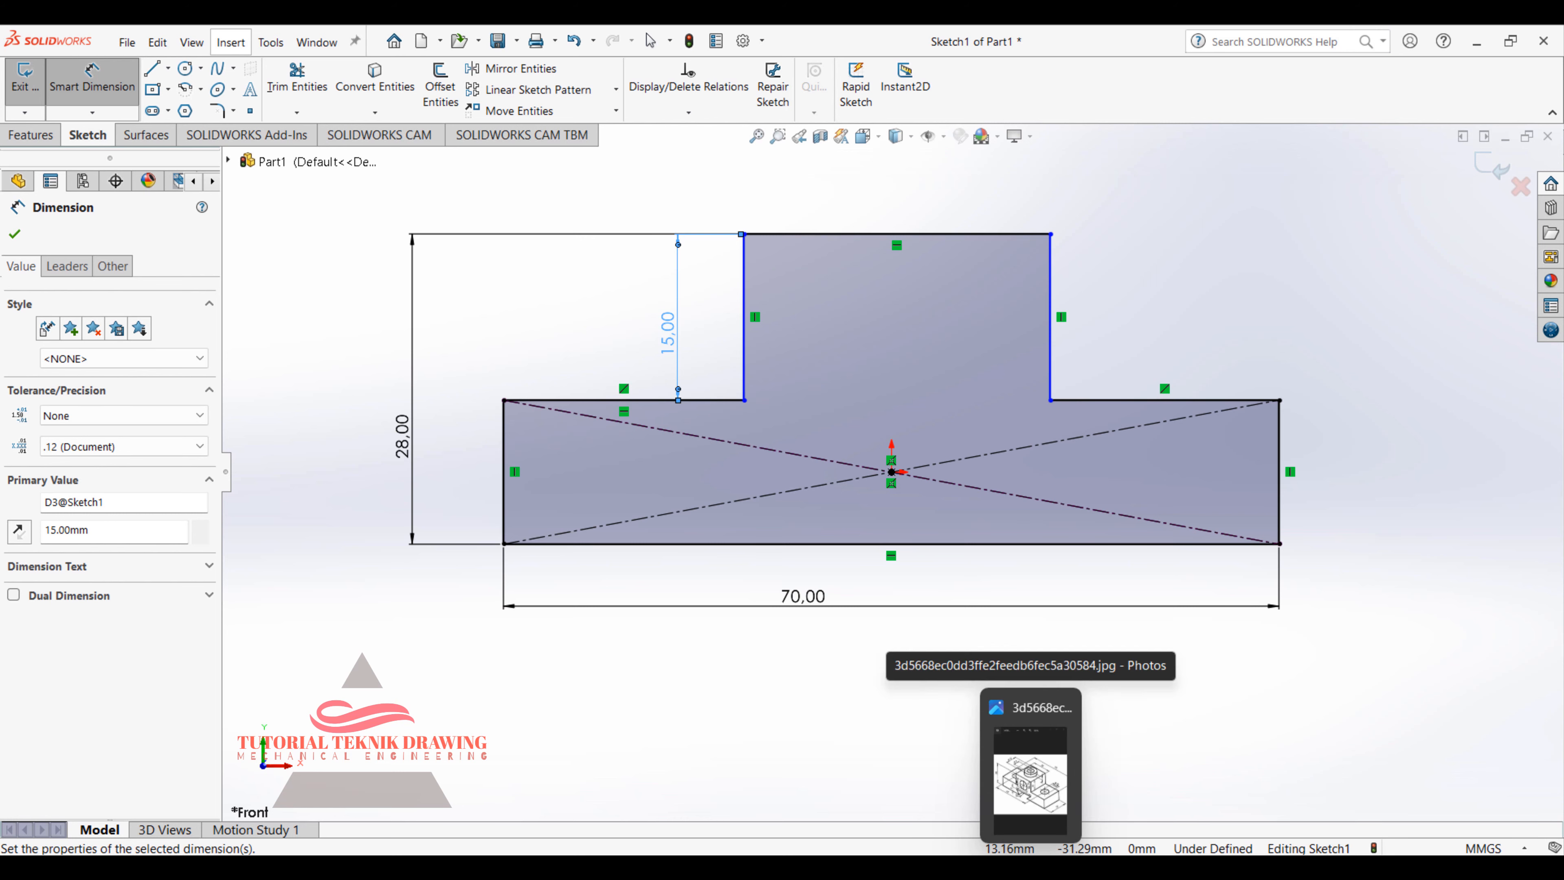
click(1030, 782)
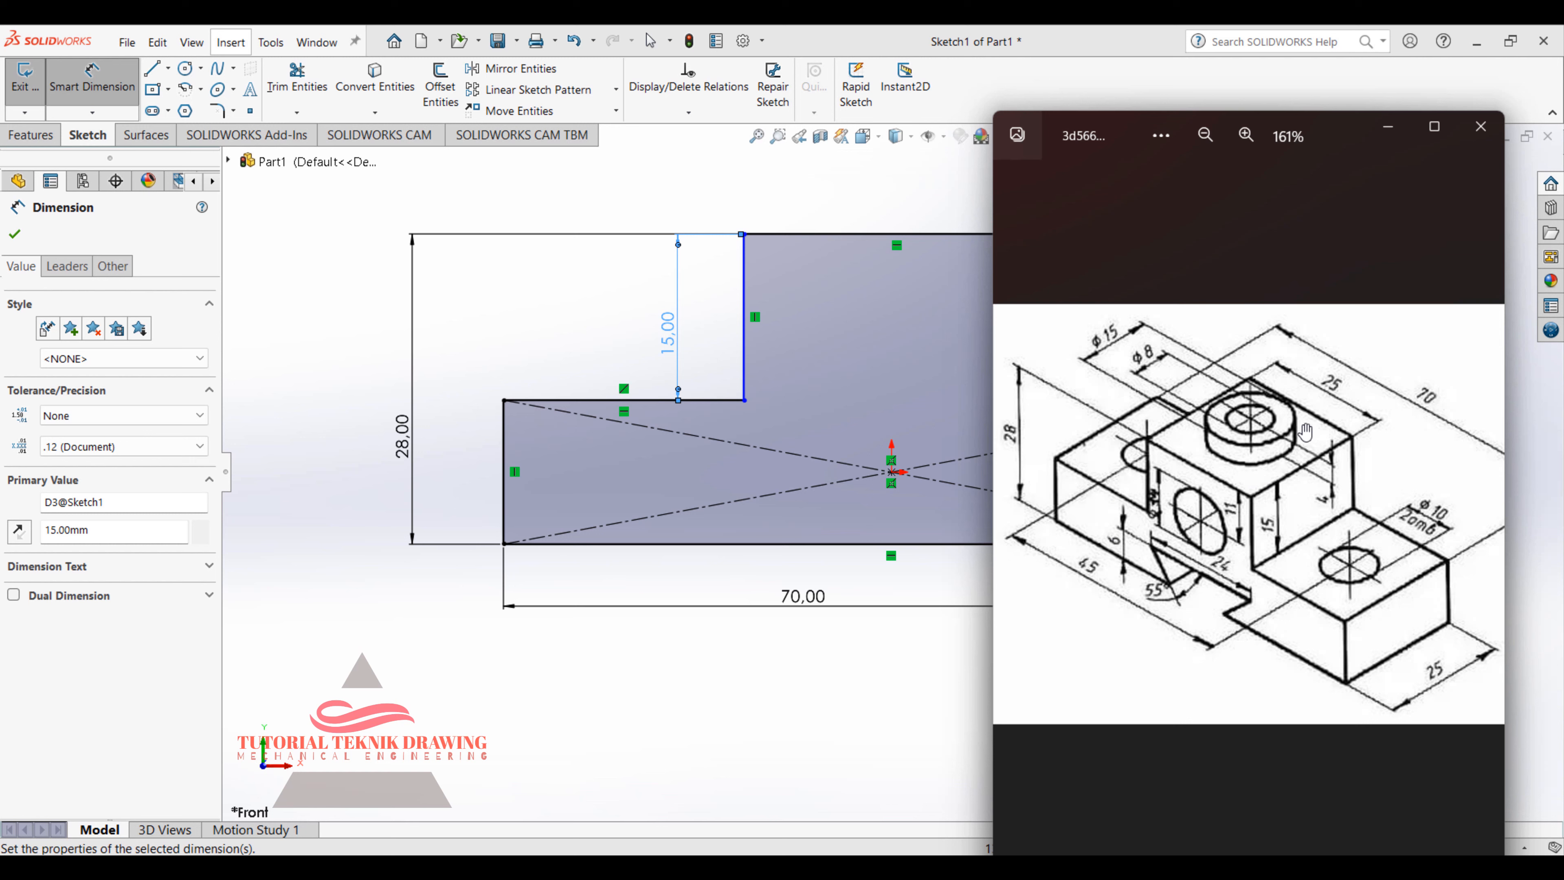
click(1387, 127)
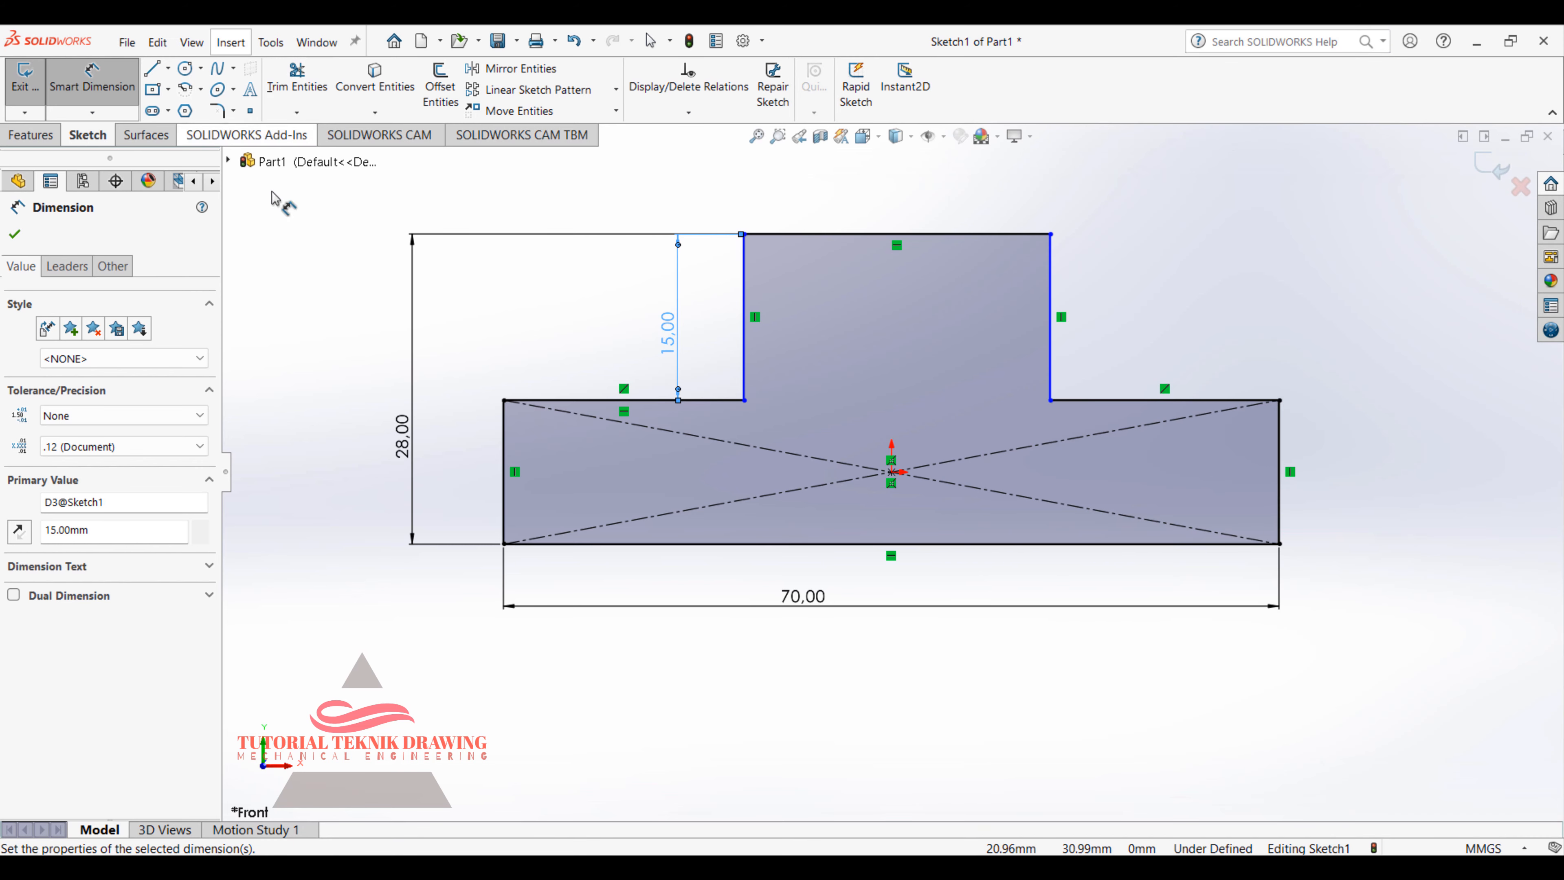
click(745, 285)
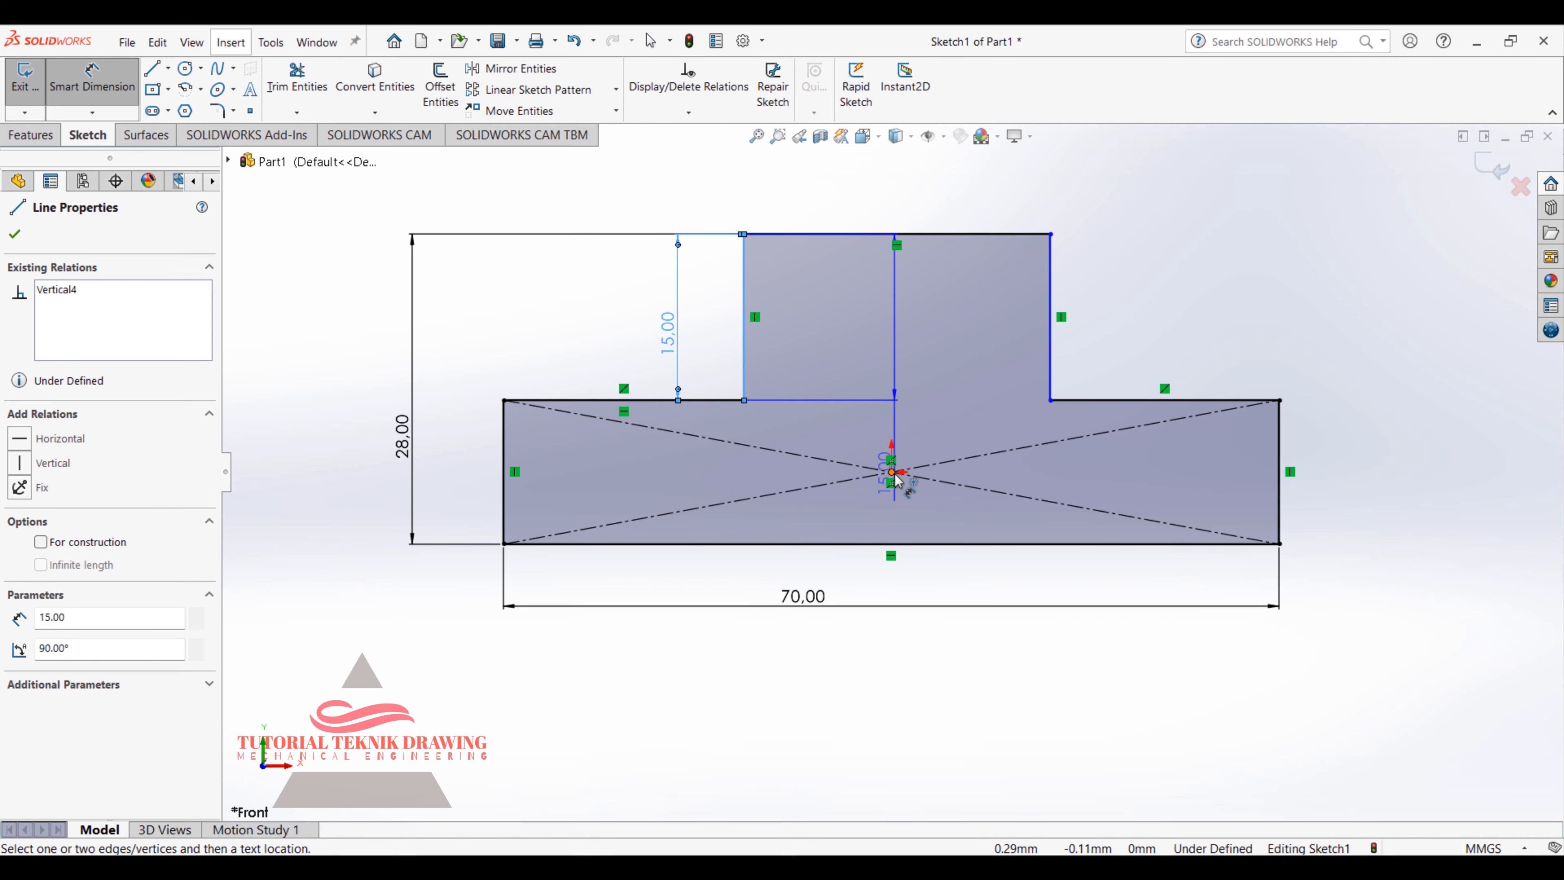
click(891, 473)
click(867, 349)
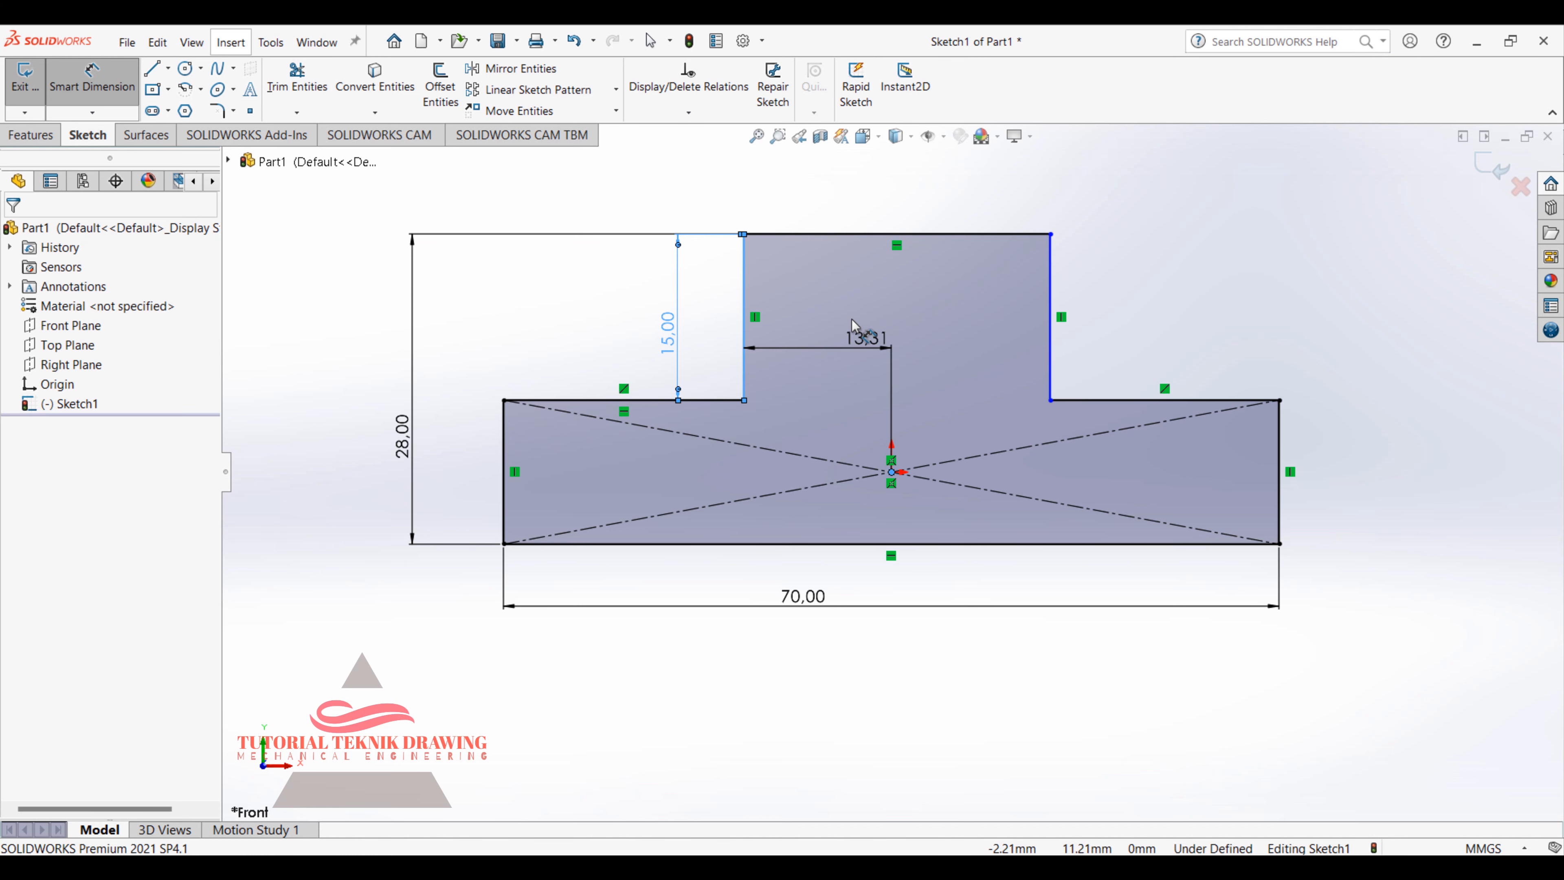
text(12)
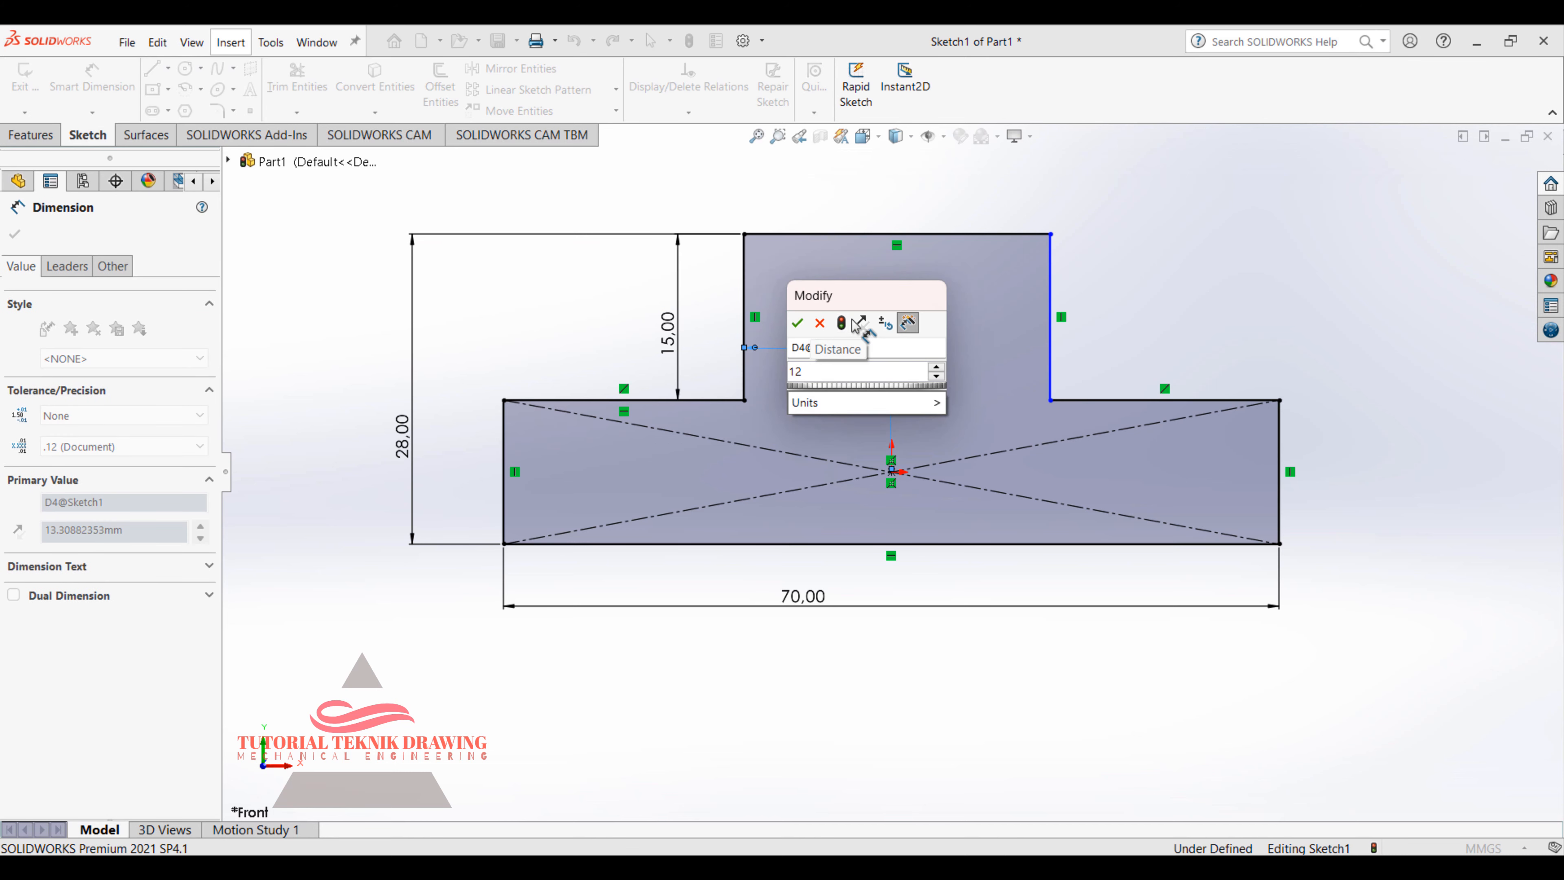
text(.5)
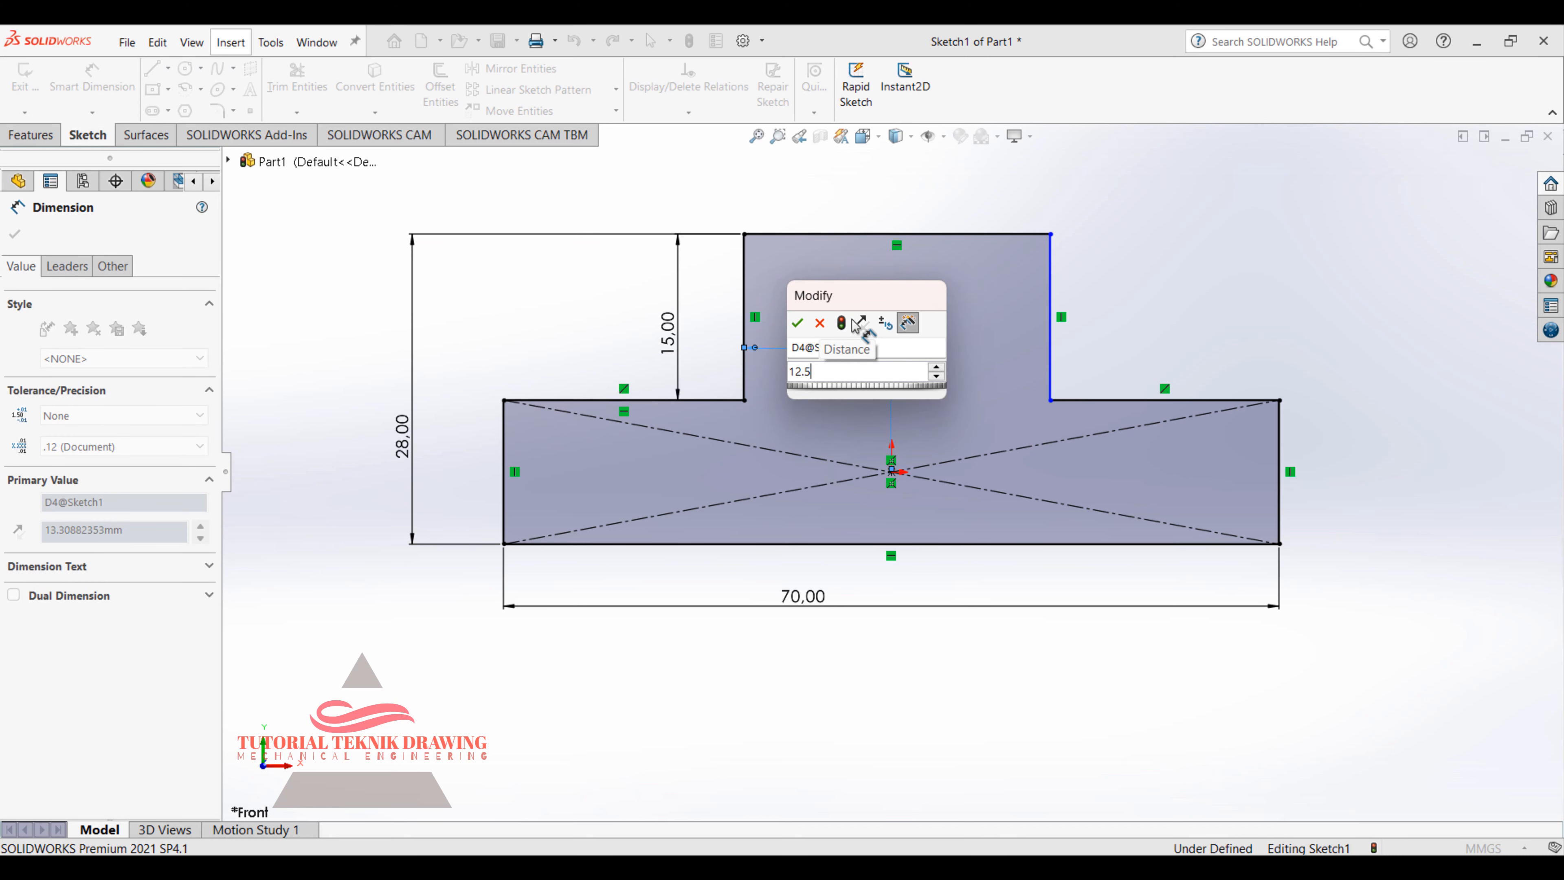
key(Return)
Step: Dimension the raised block's right edge 12.5 mm from the origin
click(1052, 332)
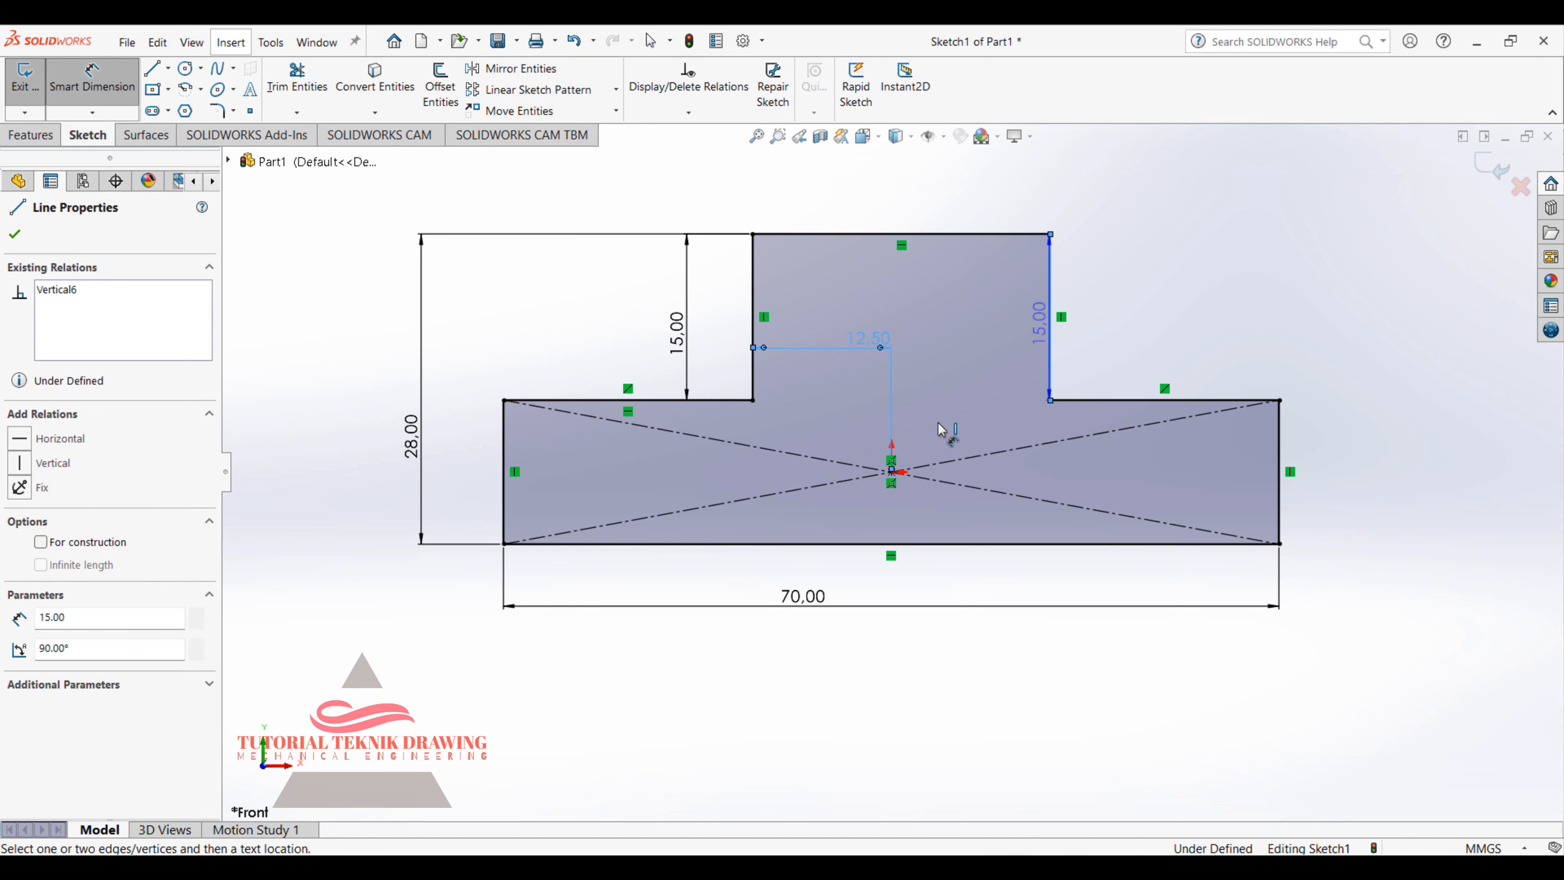
click(893, 471)
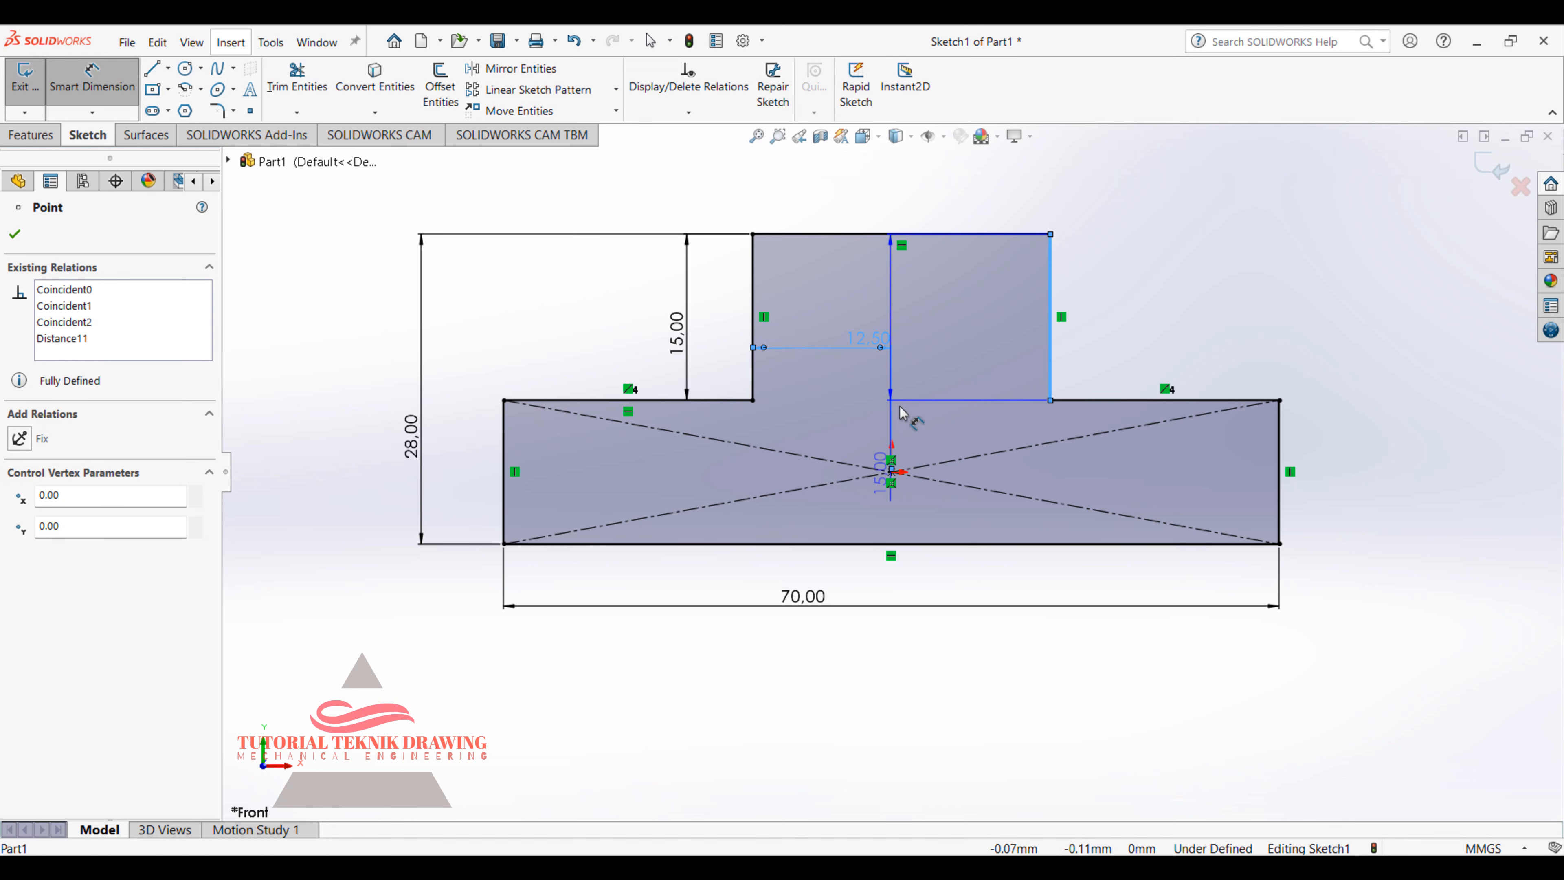
click(922, 352)
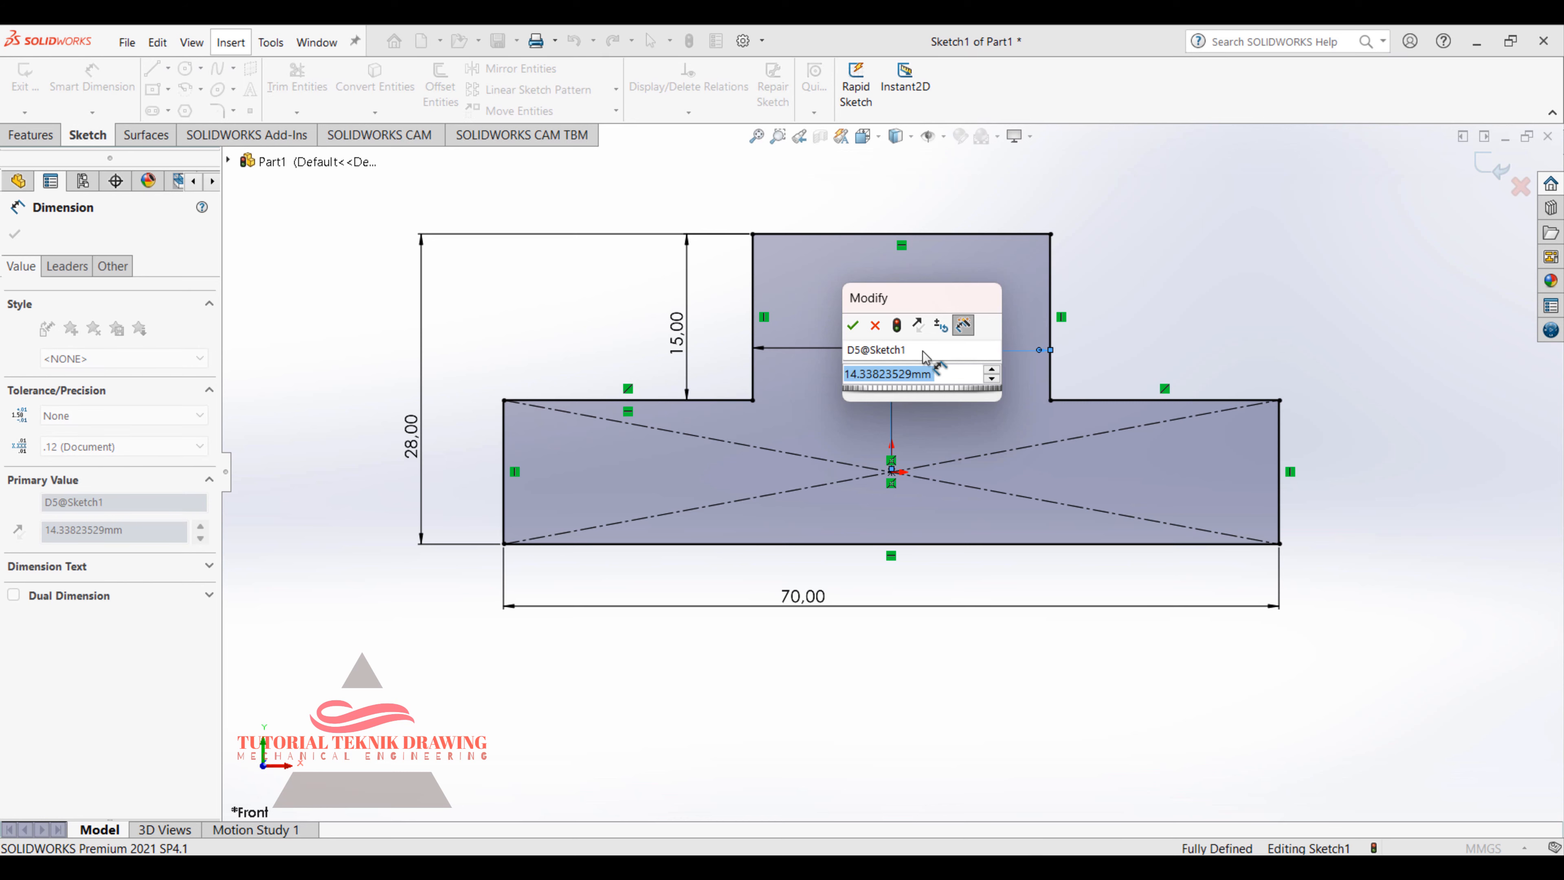
text(12.5)
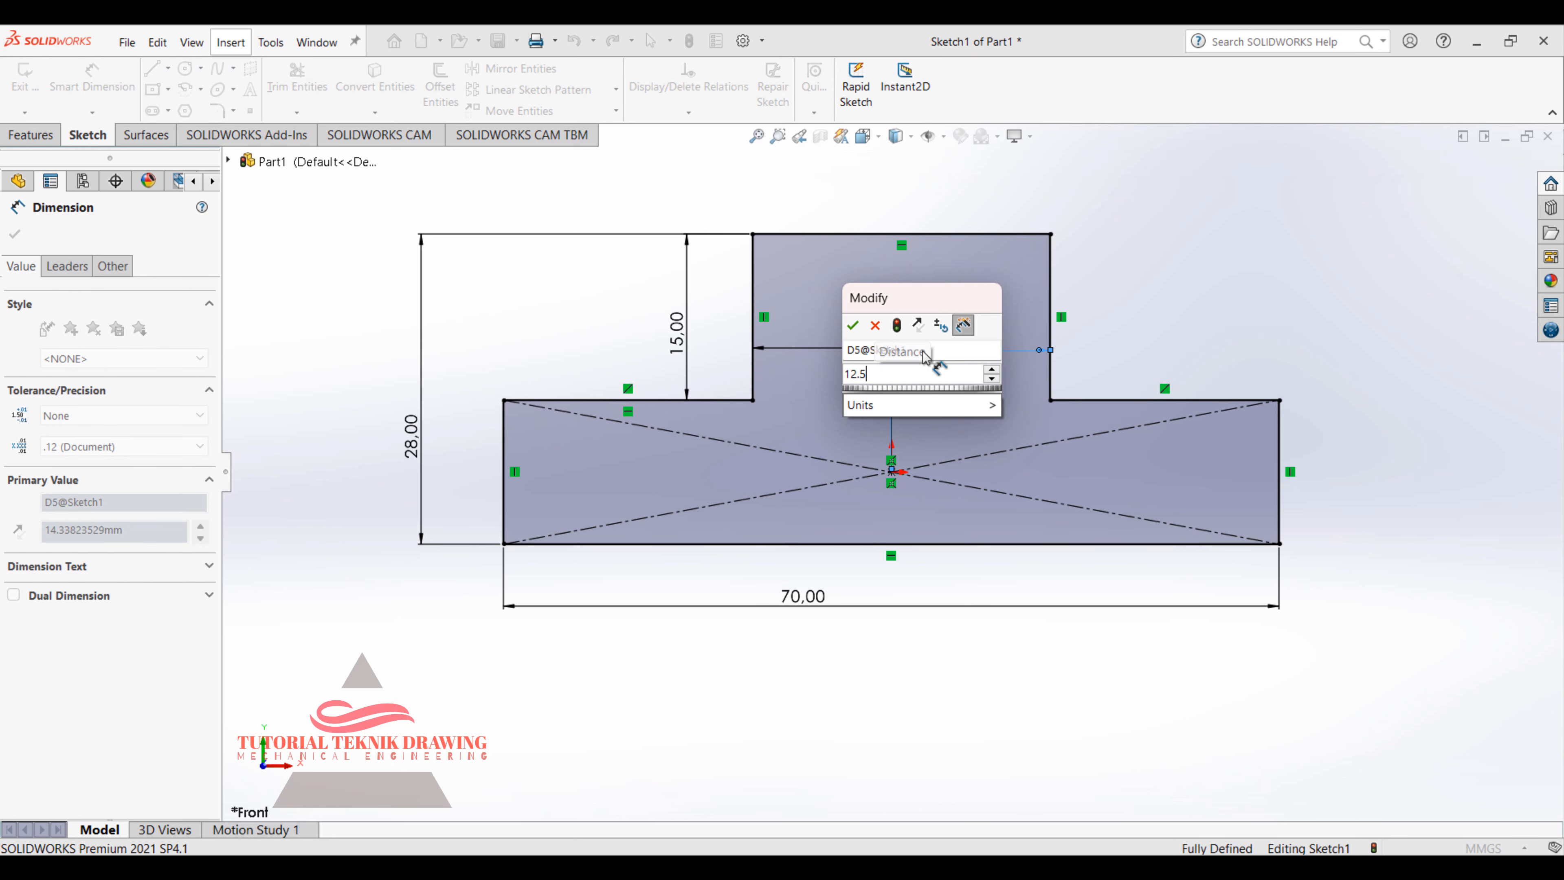
key(Return)
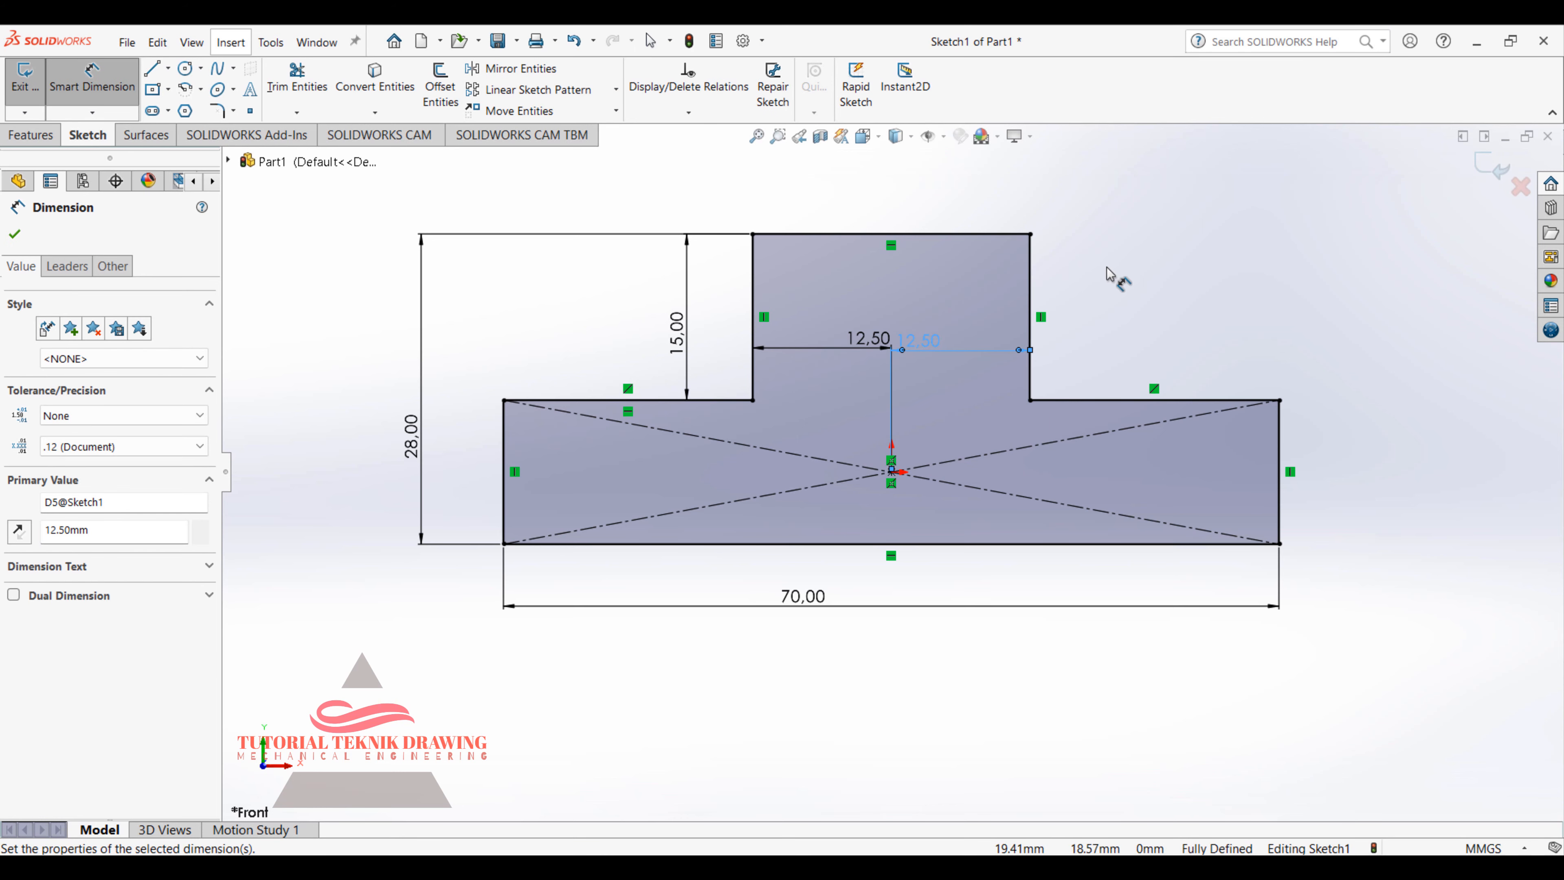
Step: Examine the reference drawing up close for the front hole's diameter and height and the dovetail slot's dimensions
click(1030, 867)
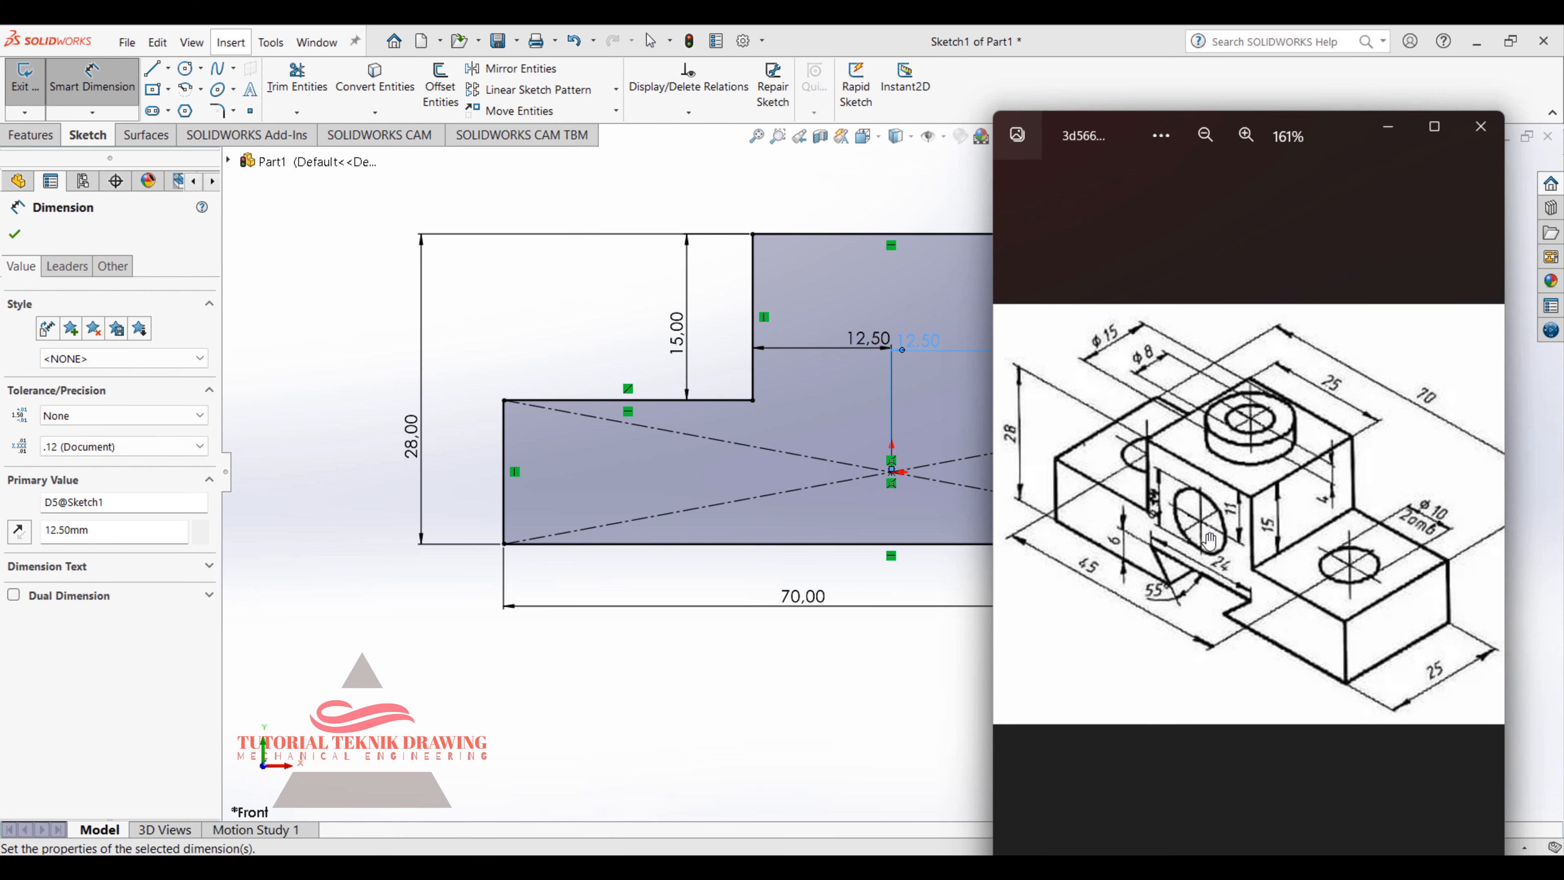
click(1245, 135)
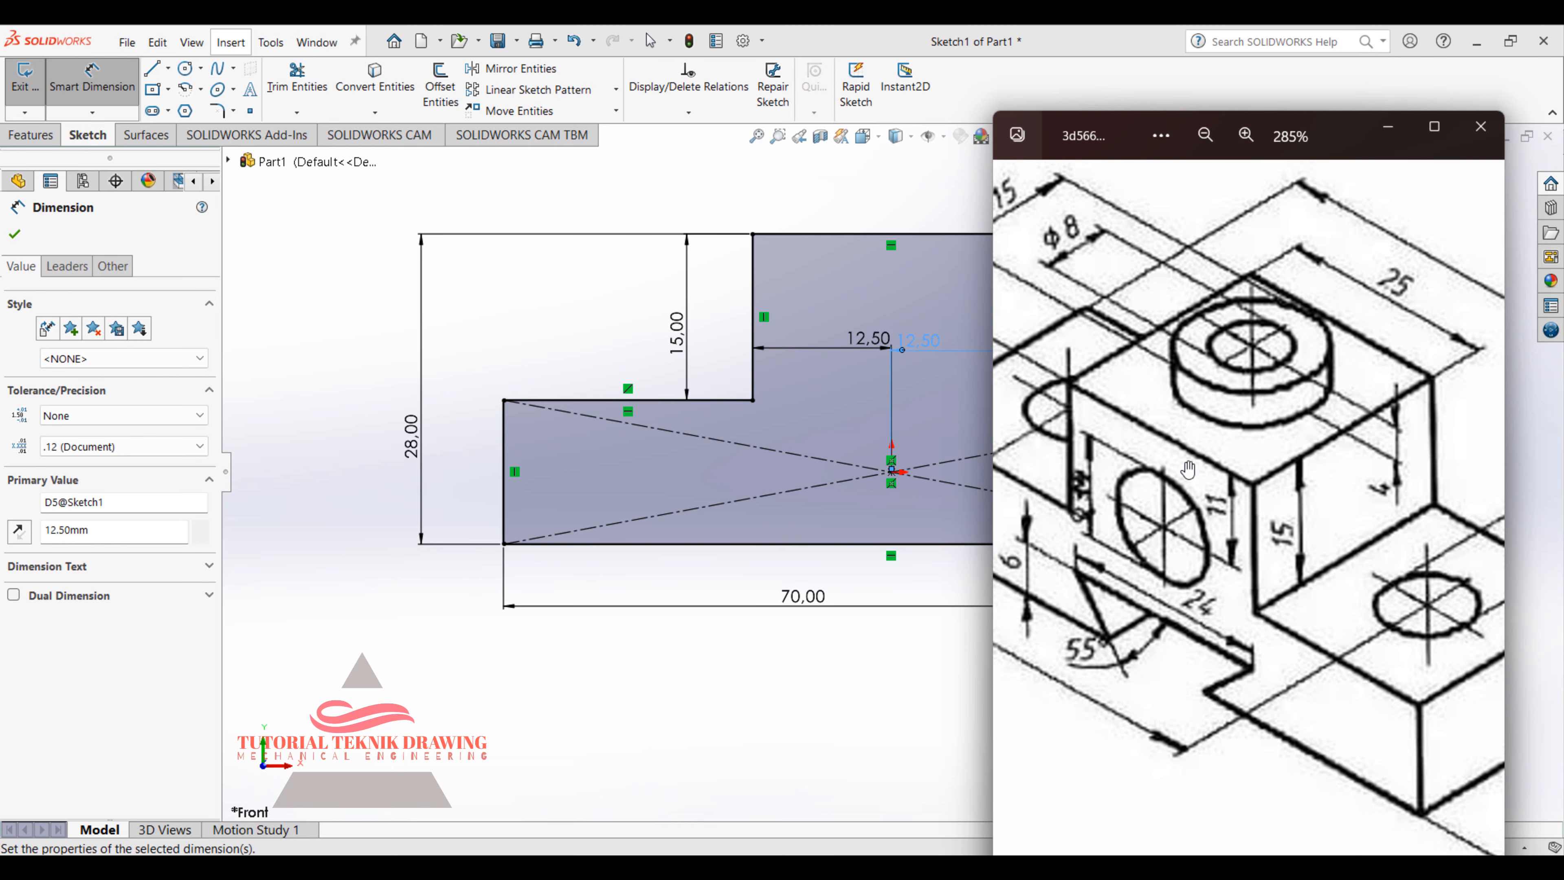
drag(1188, 470, 1031, 445)
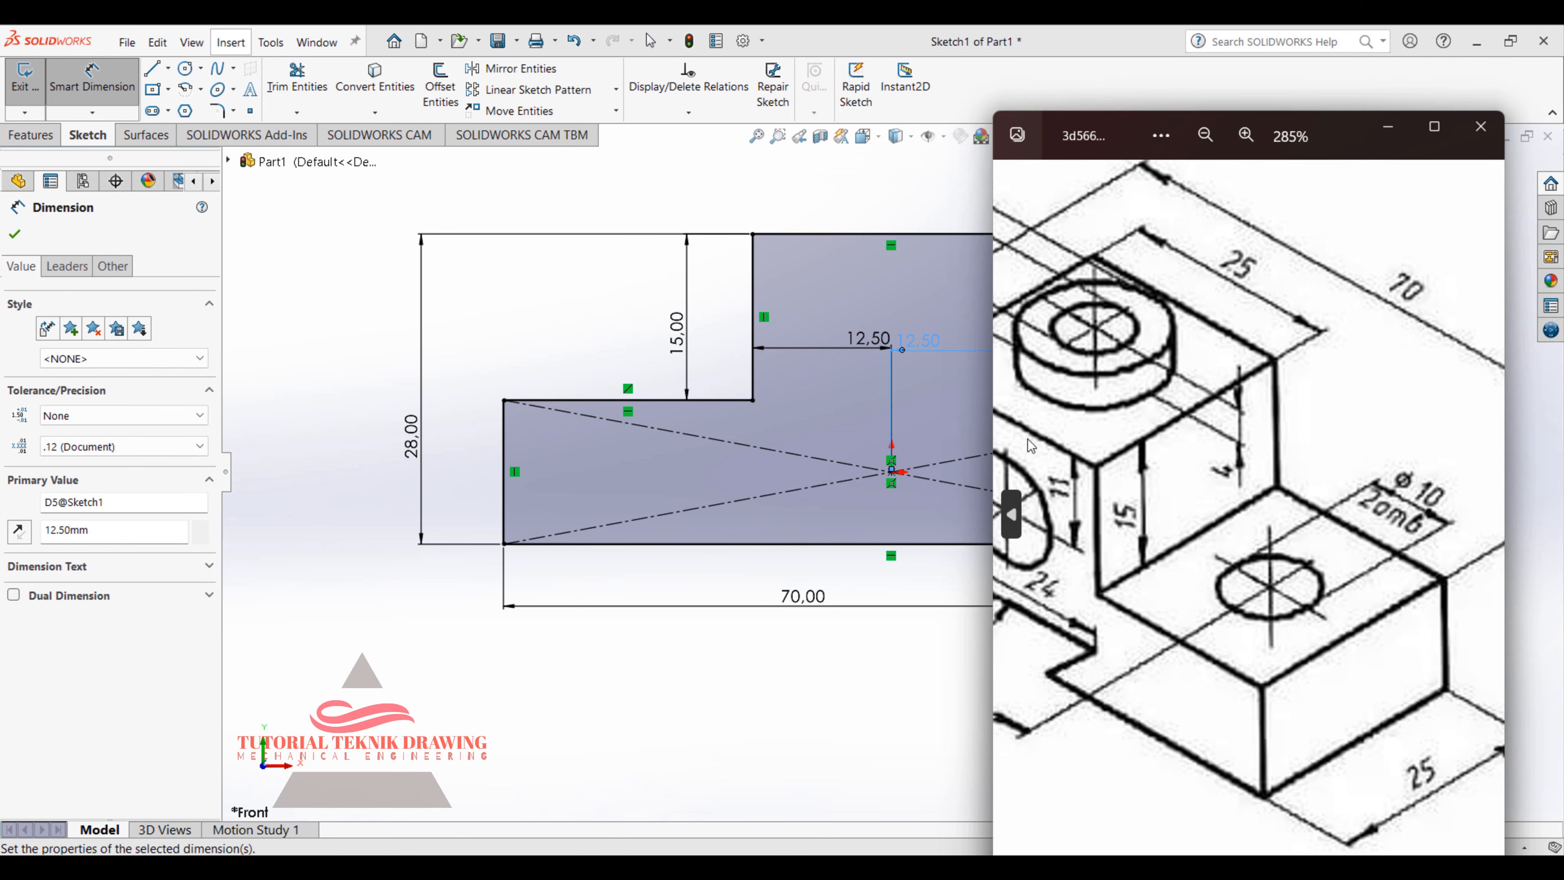
drag(1031, 445, 1329, 400)
drag(1386, 582, 1106, 538)
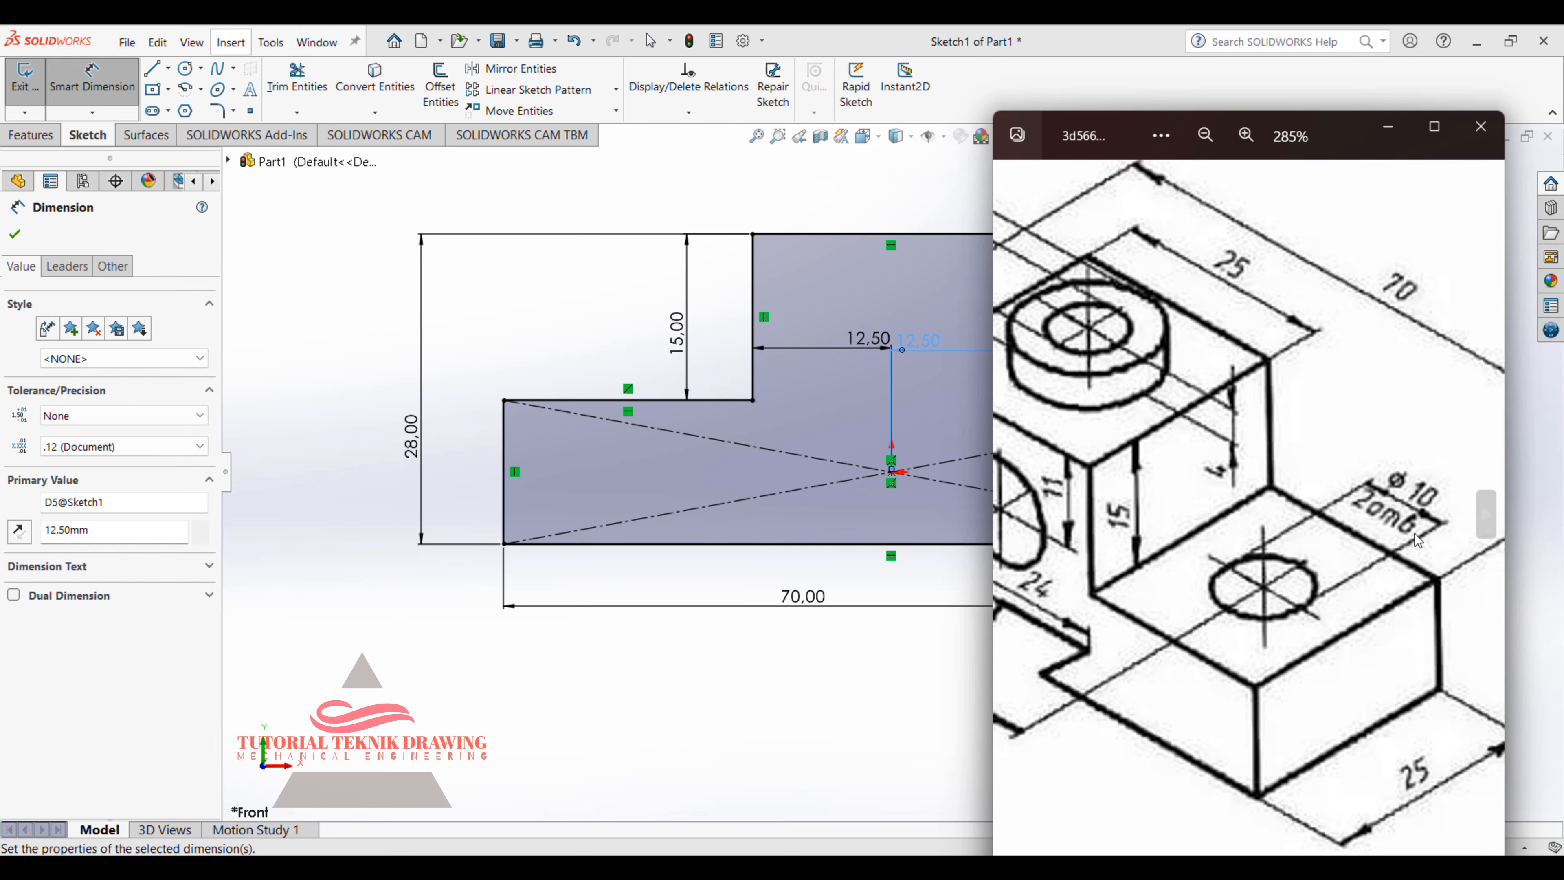
drag(1248, 568, 1429, 630)
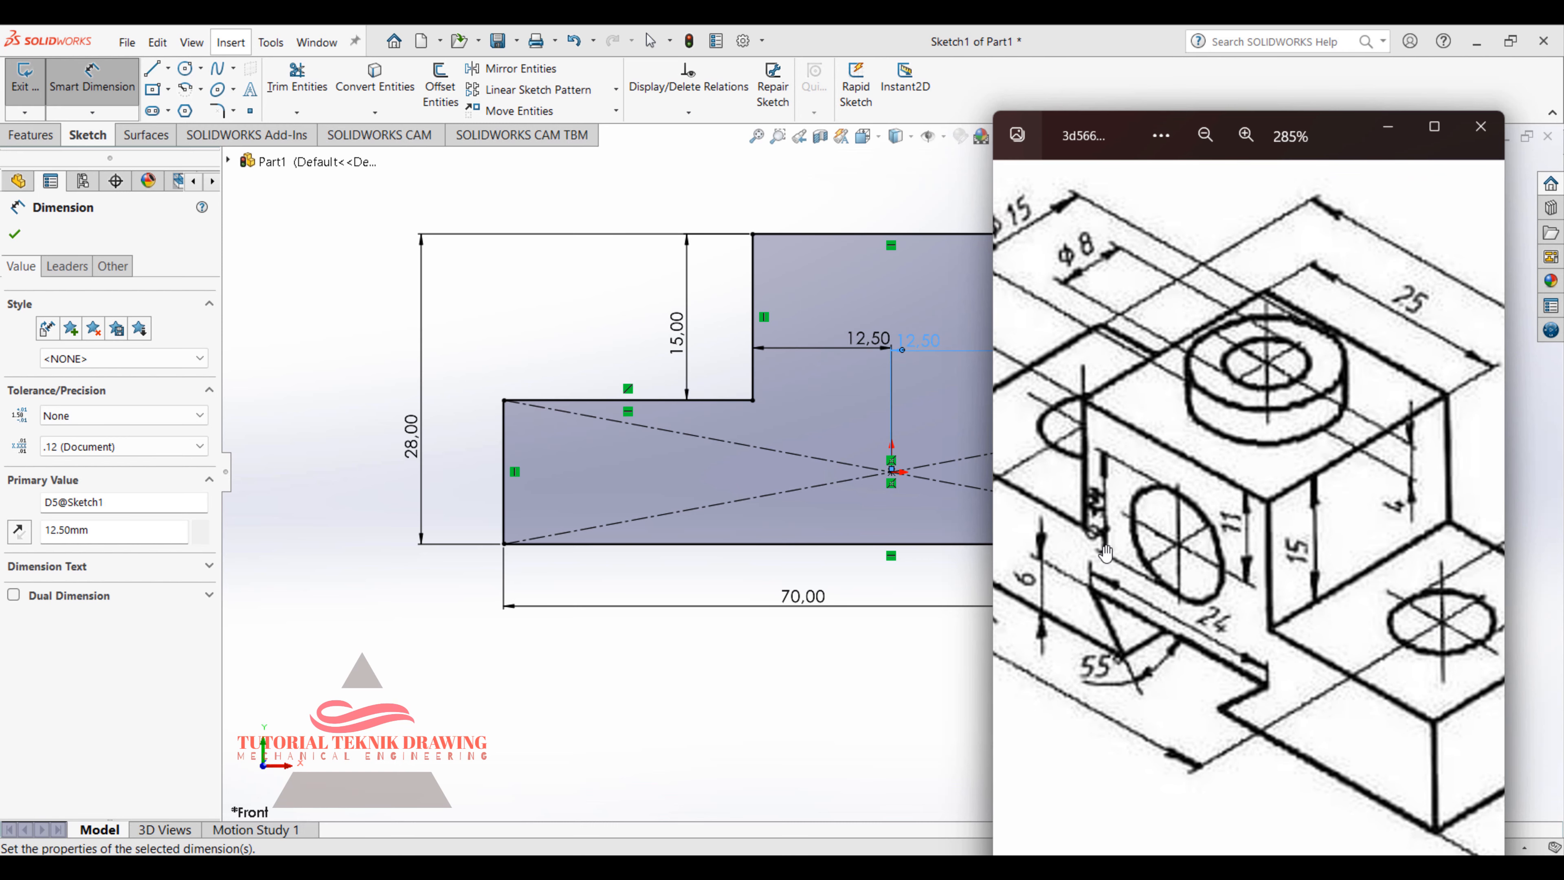
drag(1129, 482, 1255, 504)
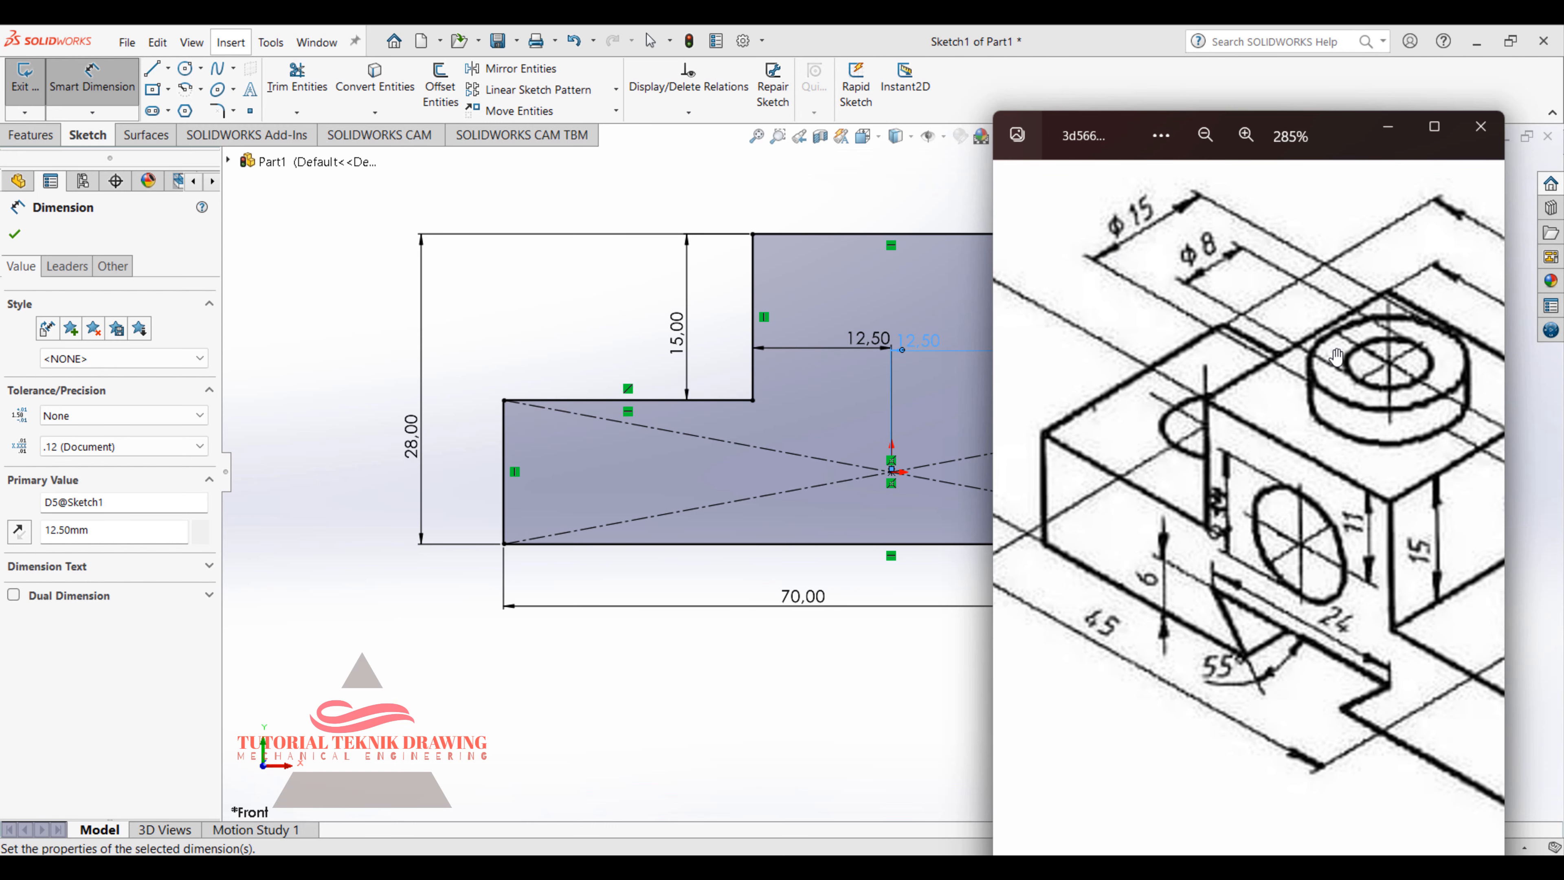
drag(1202, 409, 1054, 356)
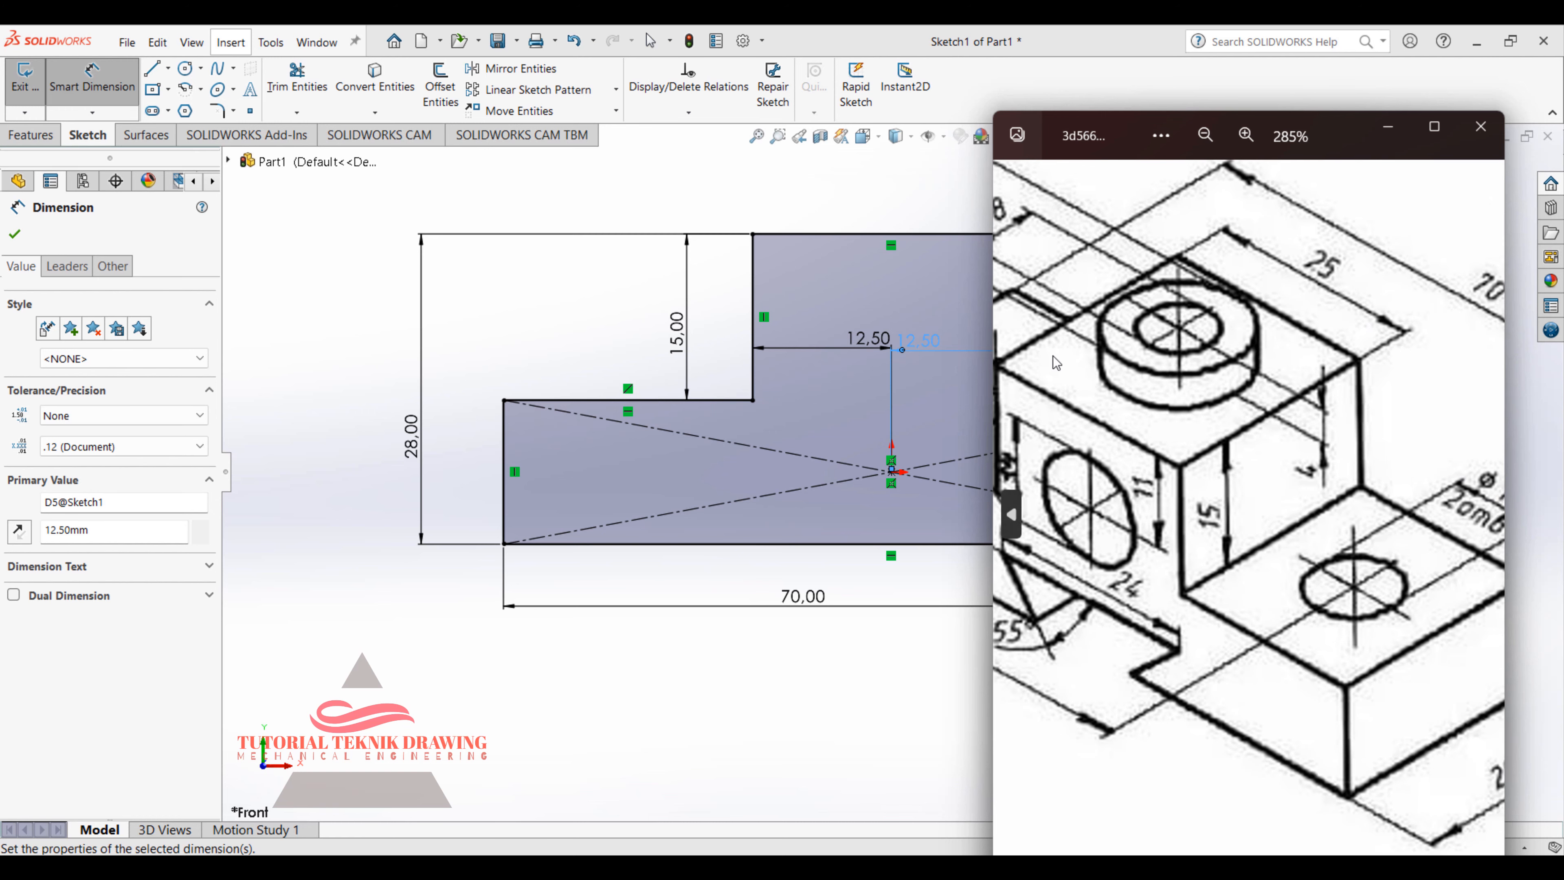
drag(997, 467, 1170, 462)
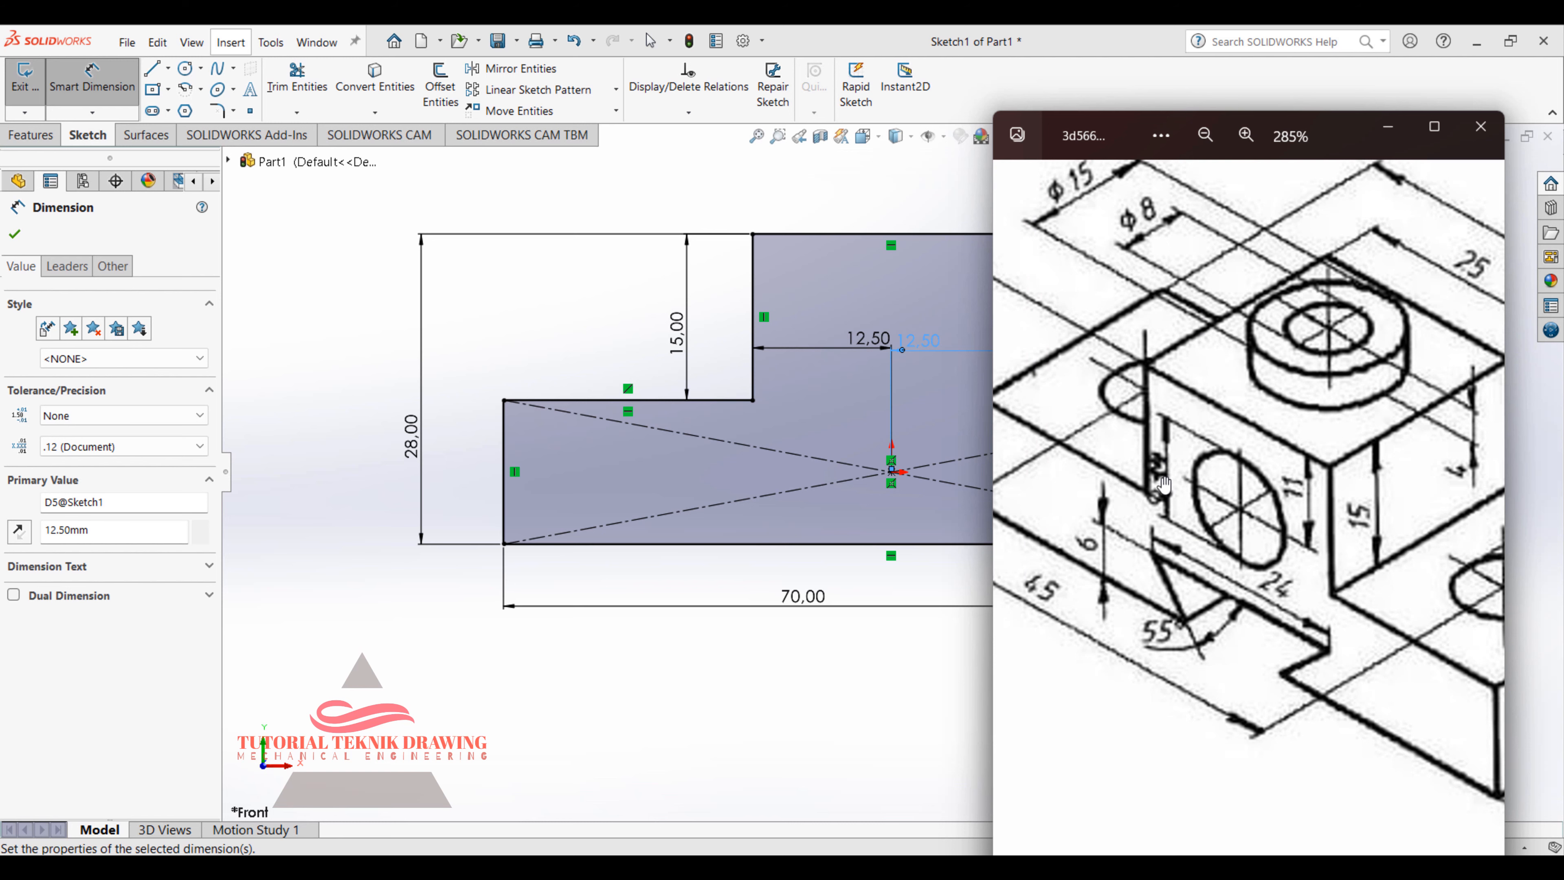
click(1245, 135)
click(1246, 134)
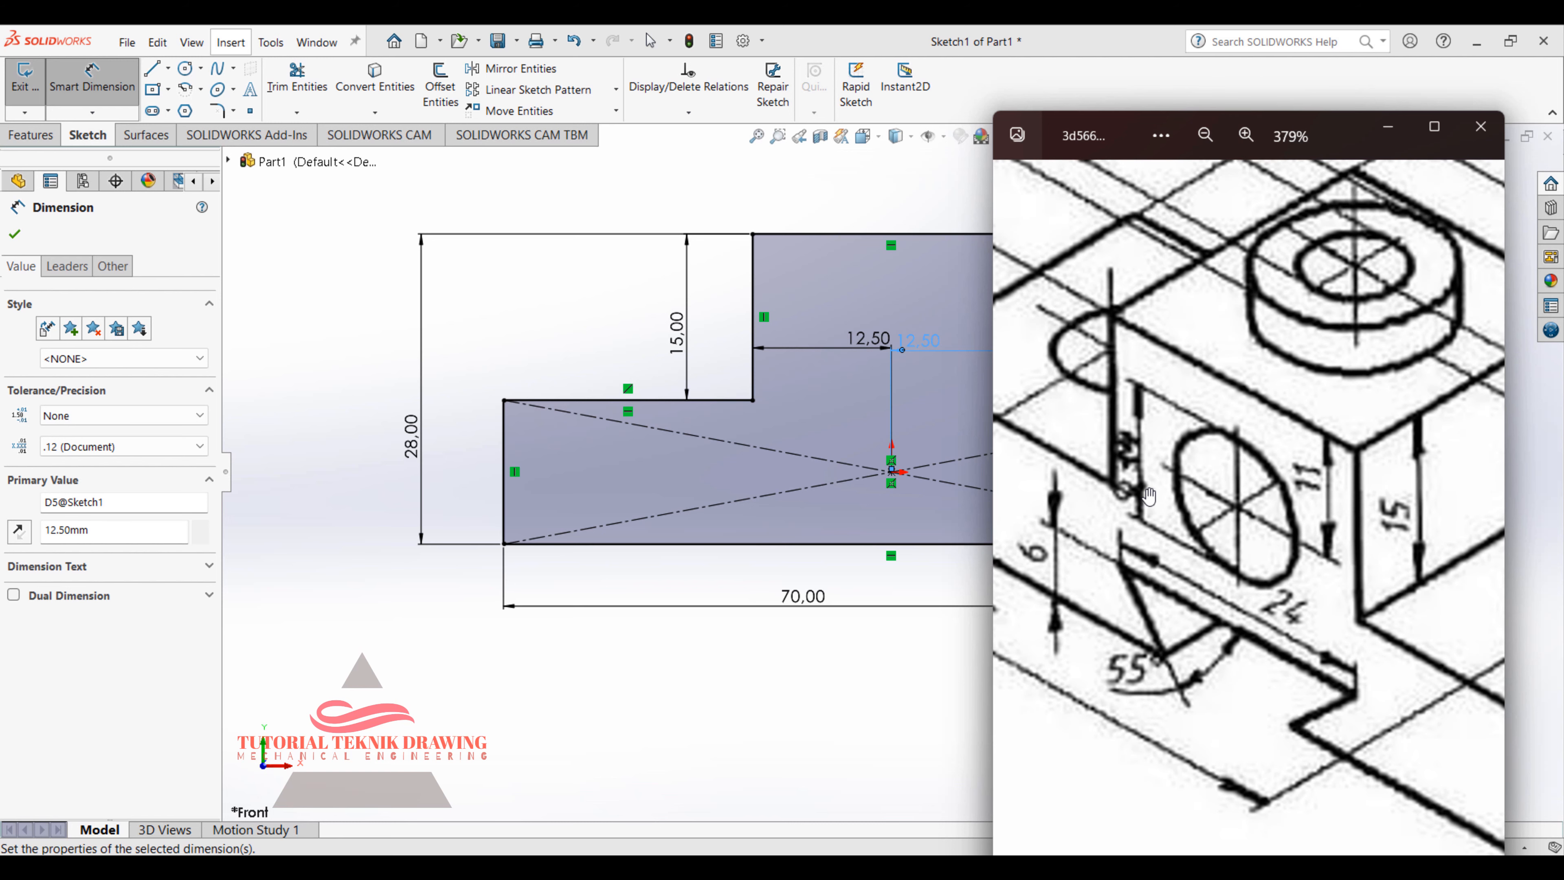
click(1389, 126)
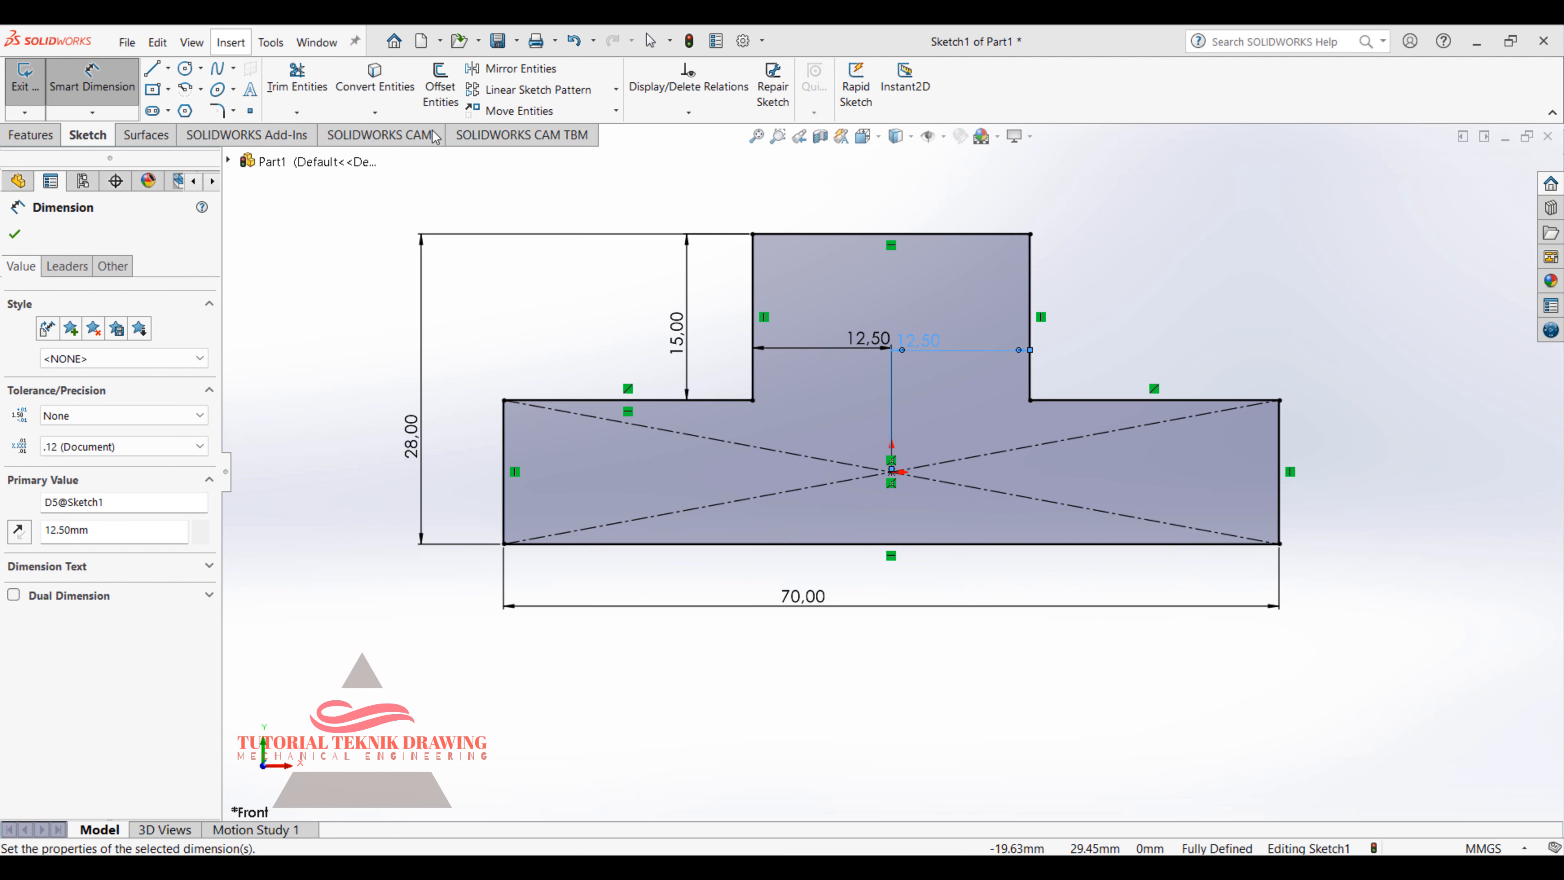
Step: Sketch a circle about 7 mm in diameter inside the raised block, centred about 15 mm directly above the origin
click(185, 69)
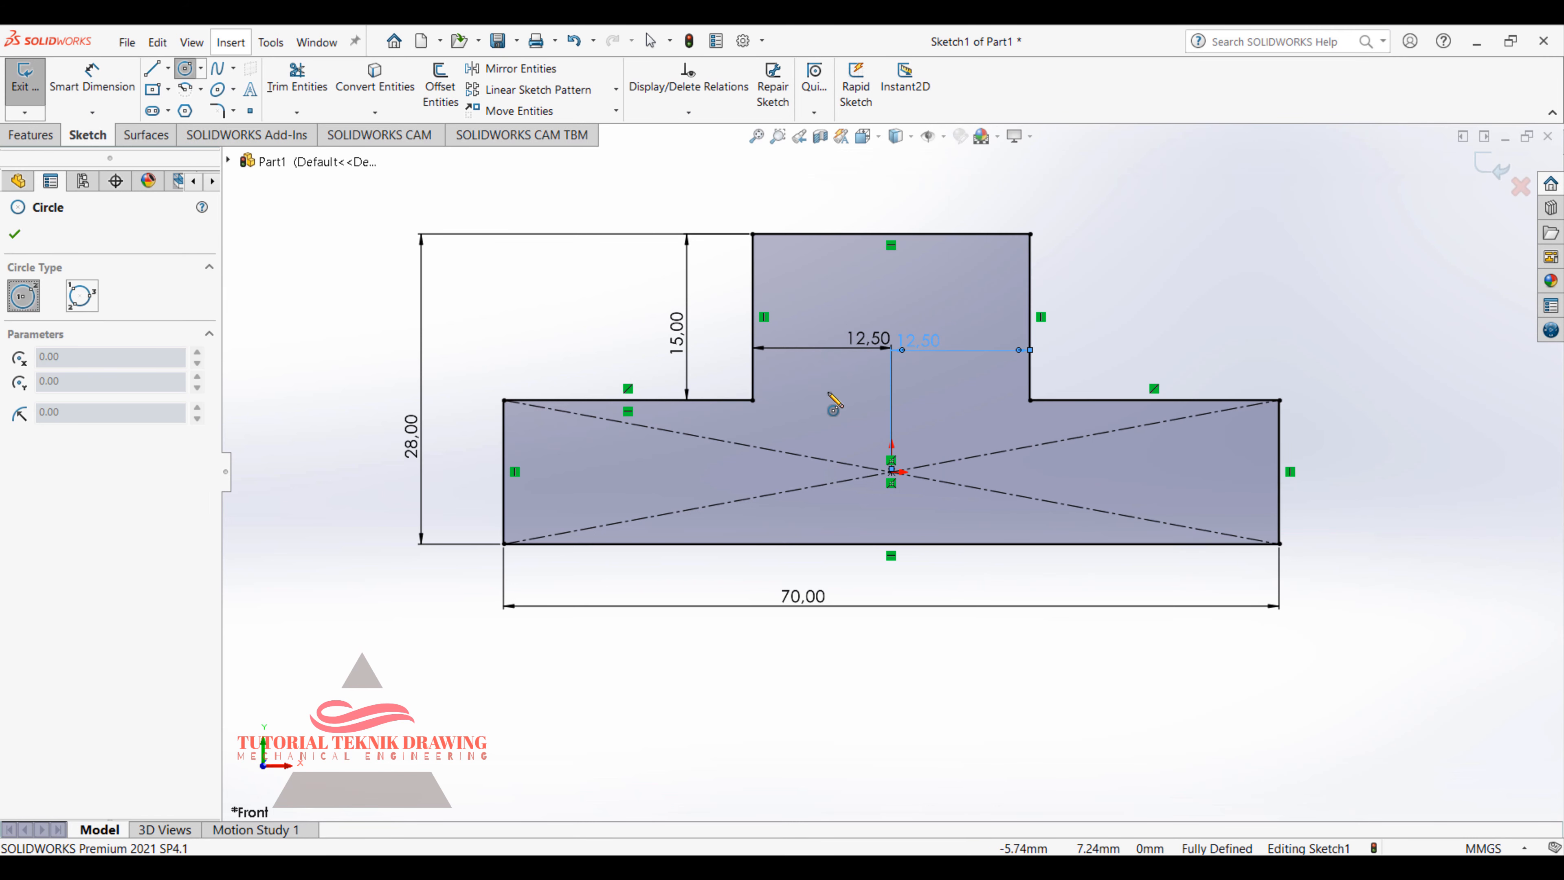
click(891, 303)
click(890, 272)
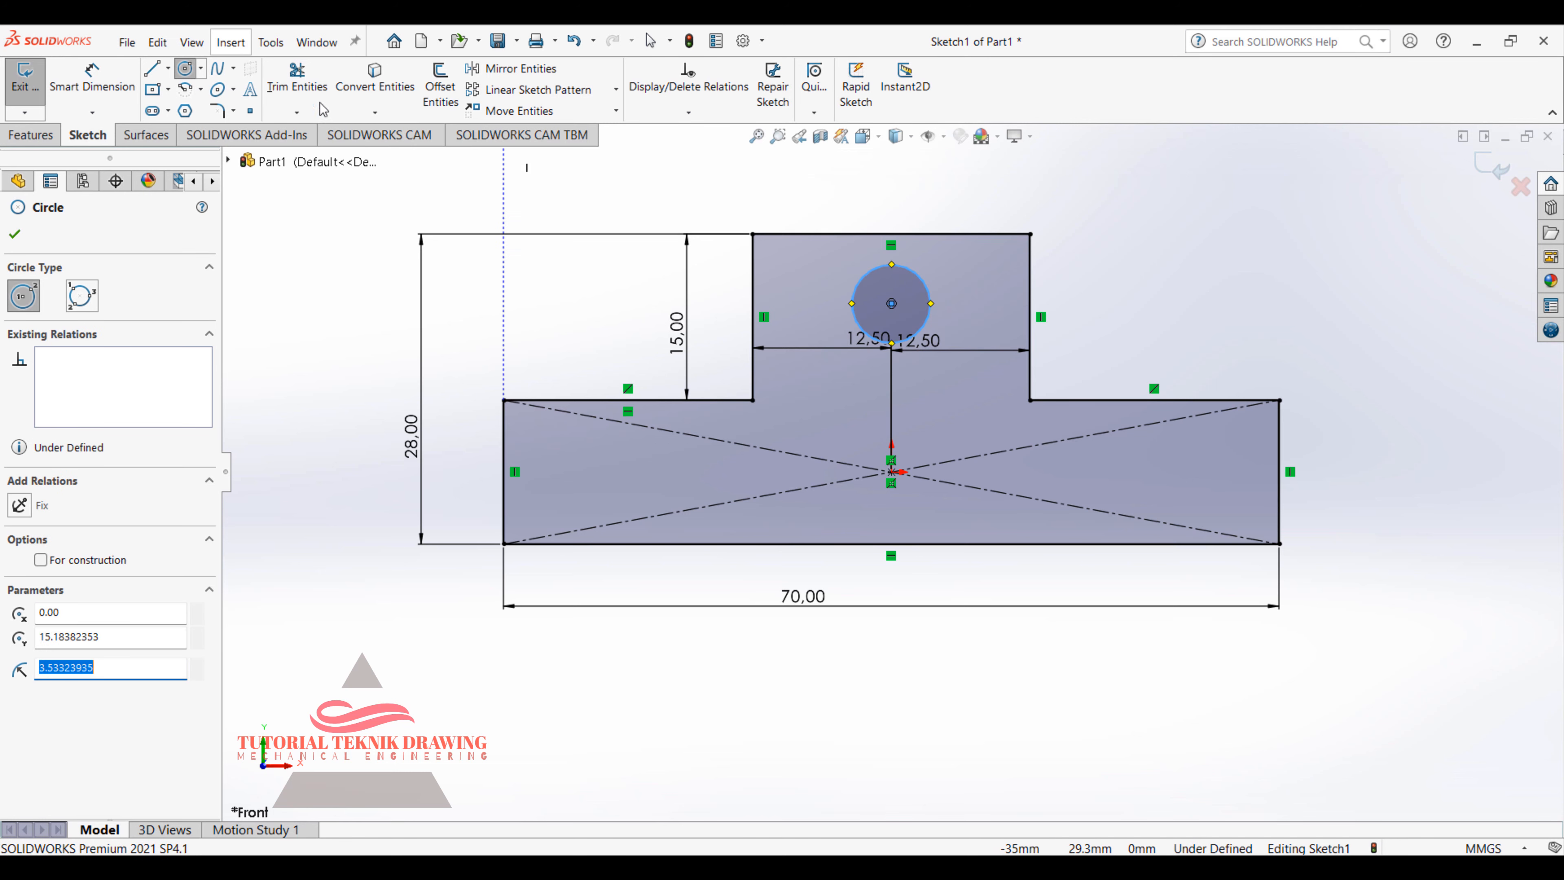
Step: Dimension the circle's diameter as 10 mm
click(91, 77)
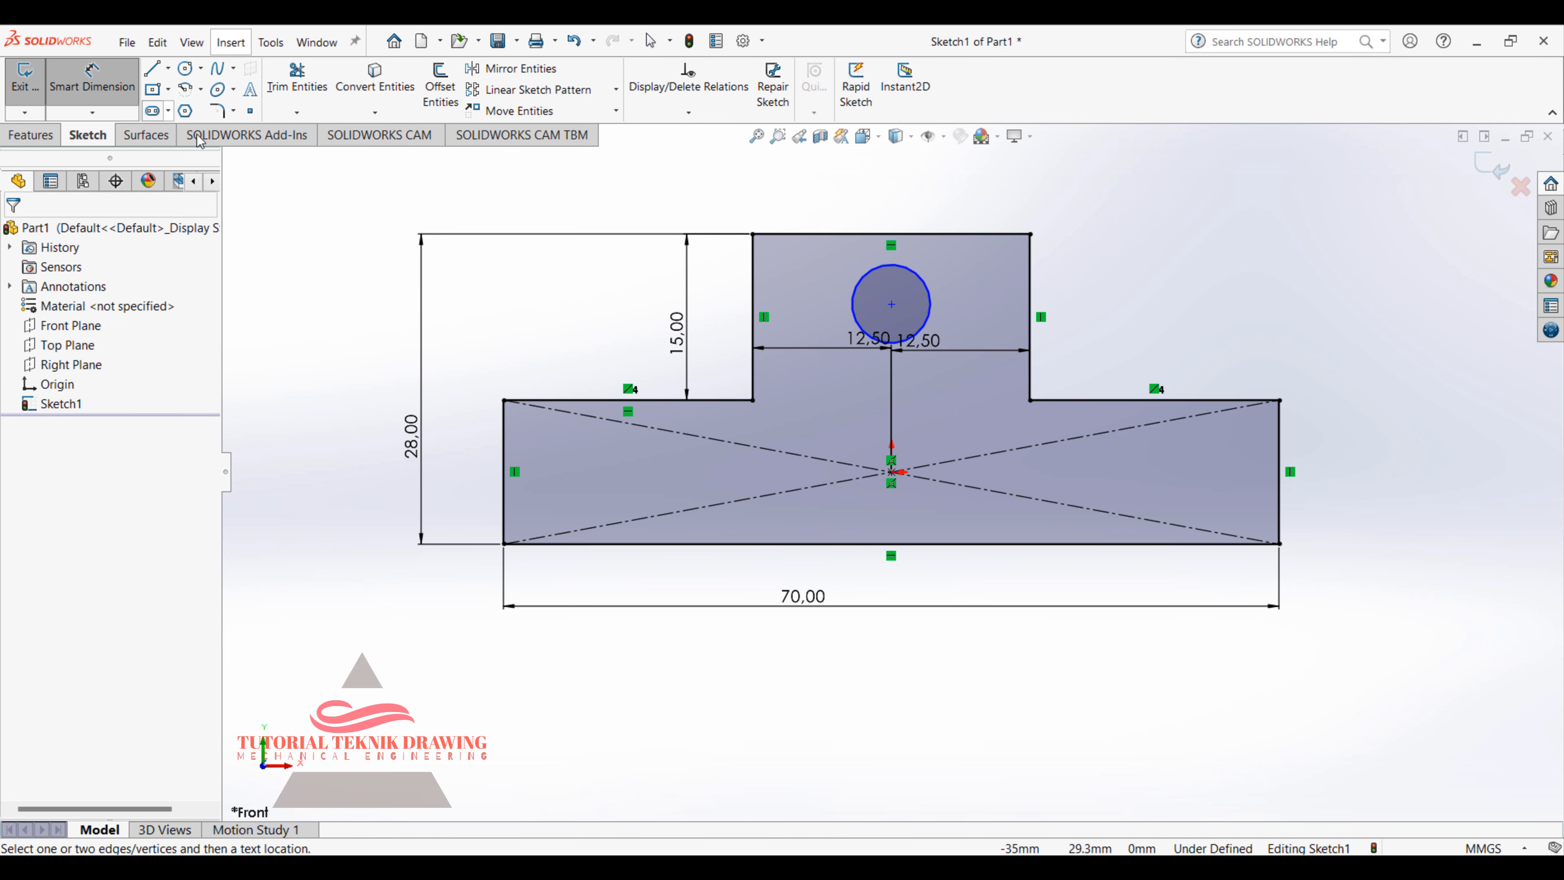
click(864, 275)
click(881, 191)
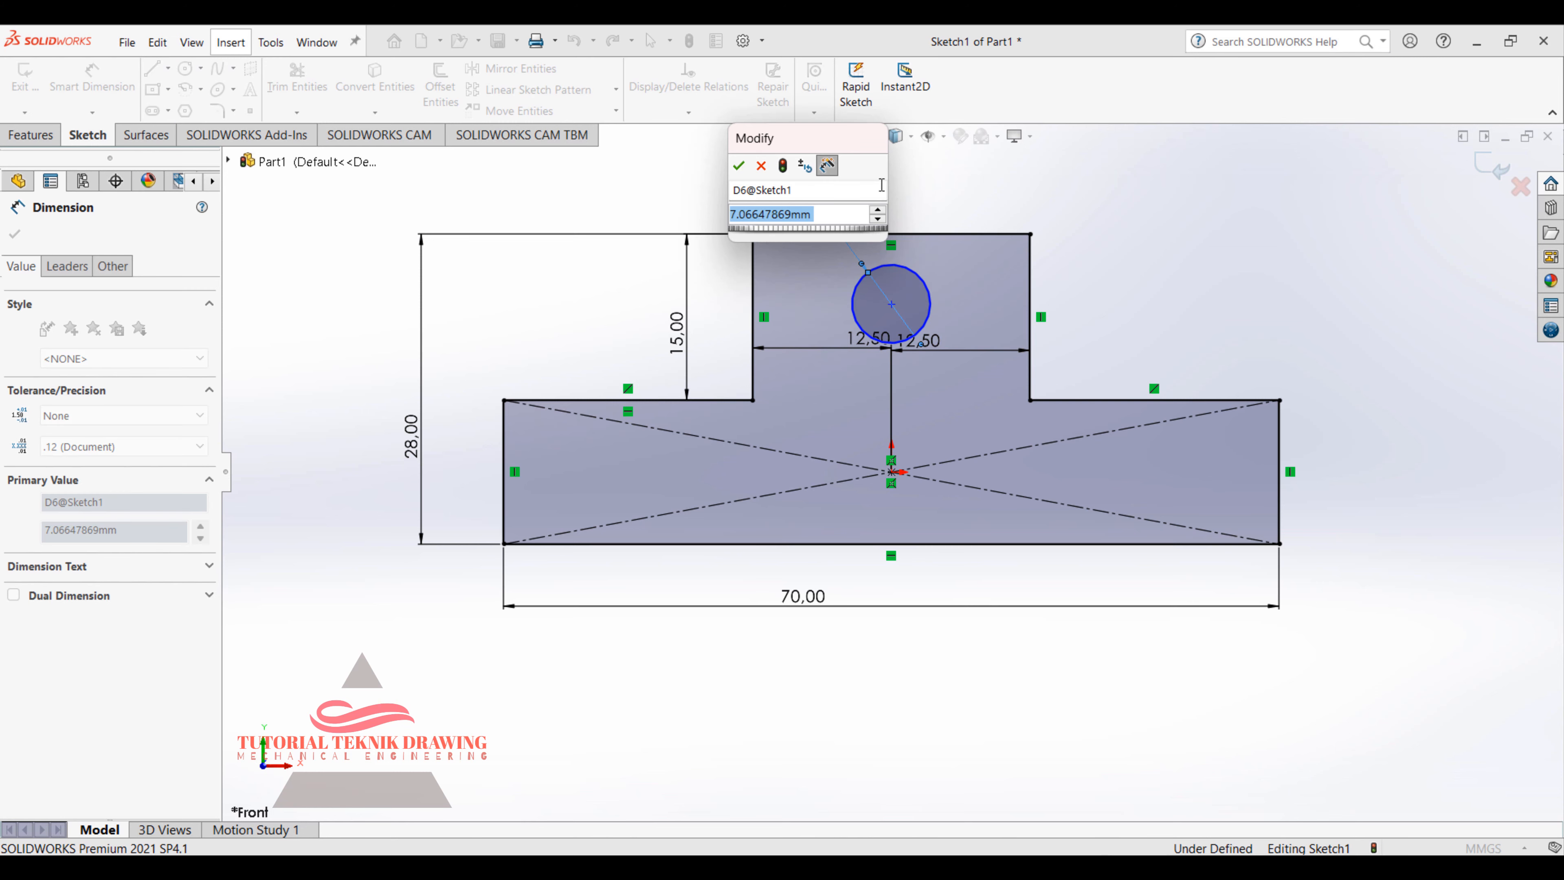
text(10)
key(Return)
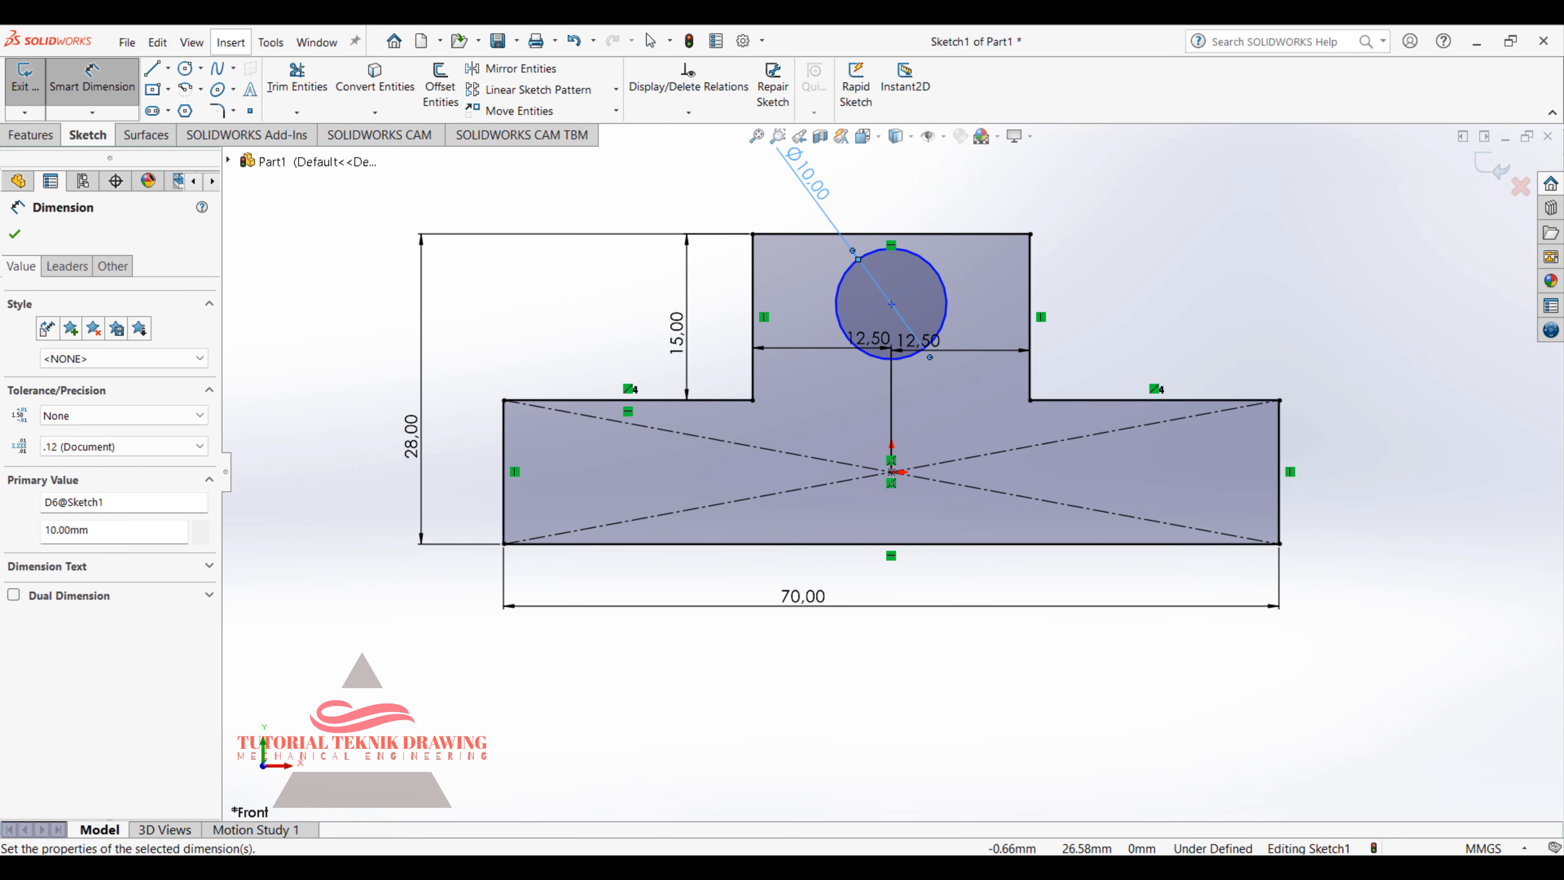
Step: Dimension the vertical distance from the circle's centre to the raised block's top edge as 10 mm
click(893, 304)
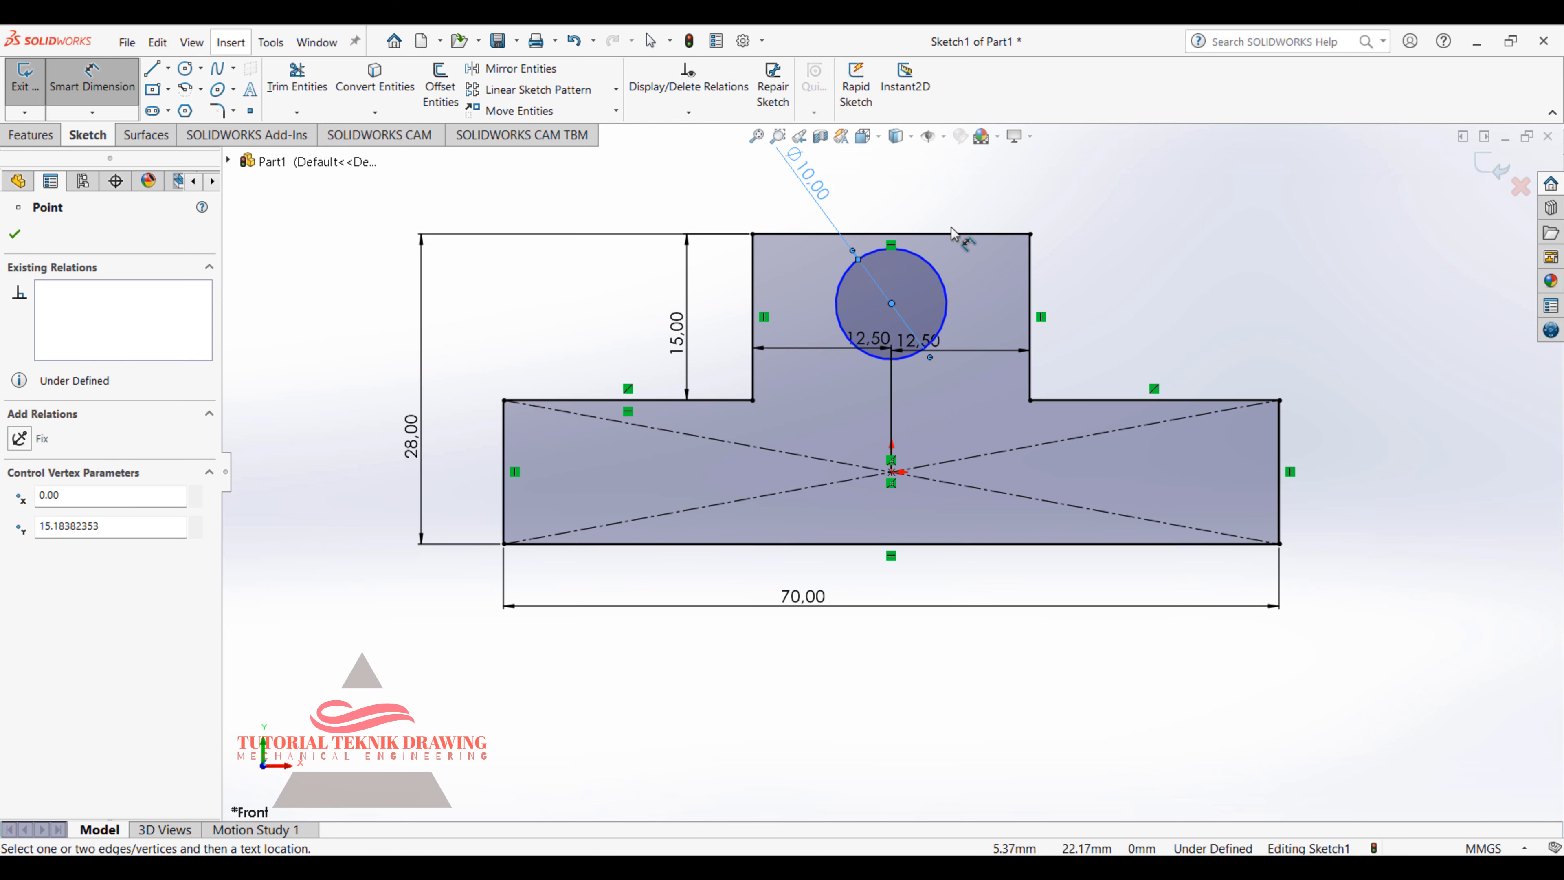
click(951, 232)
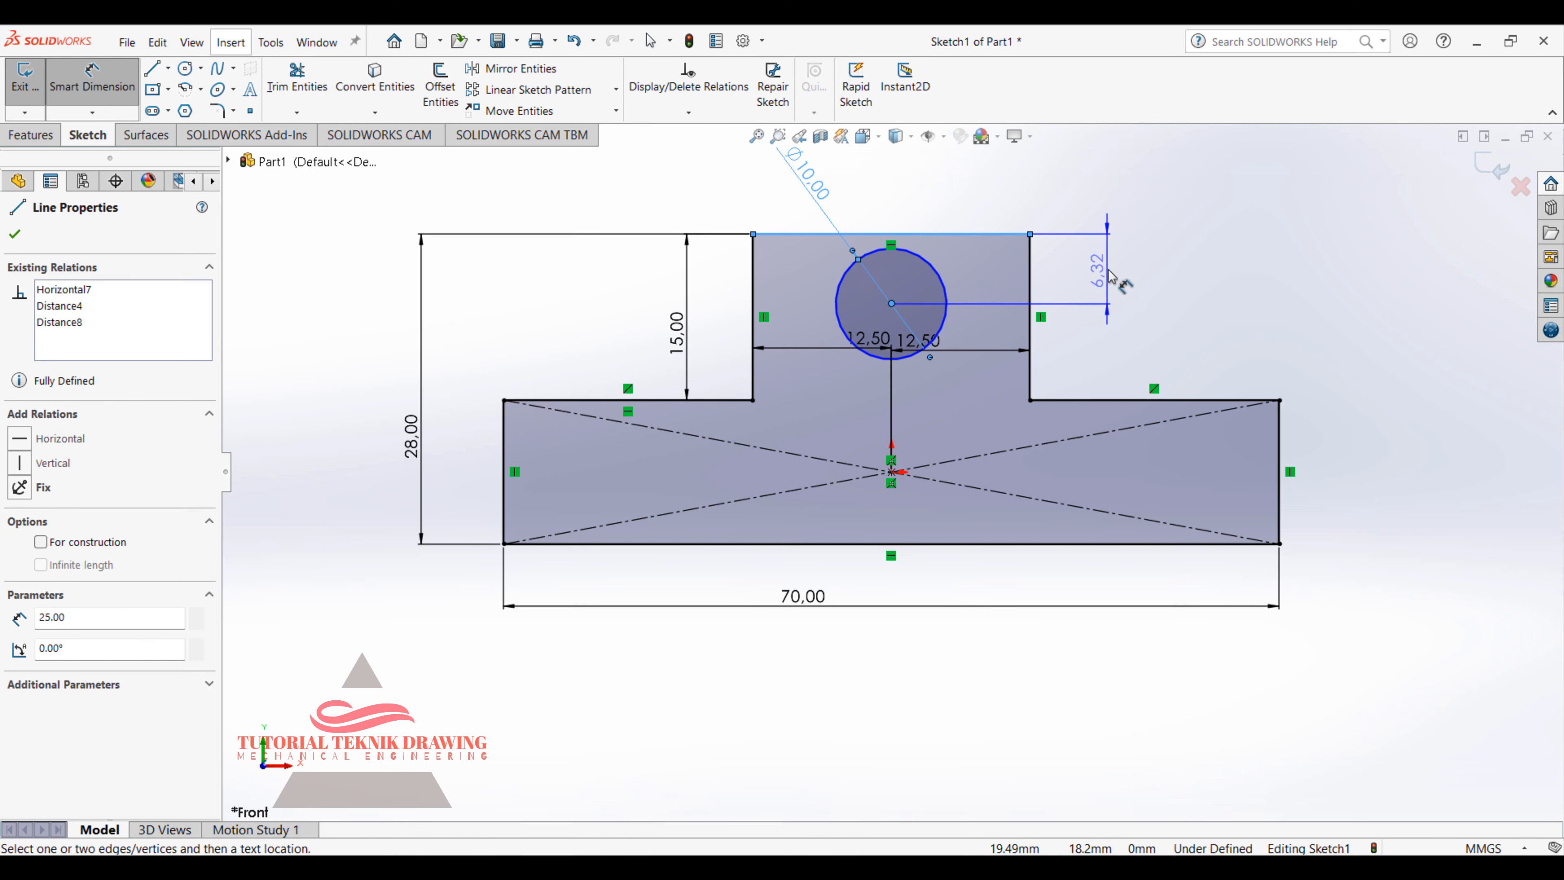
click(1160, 251)
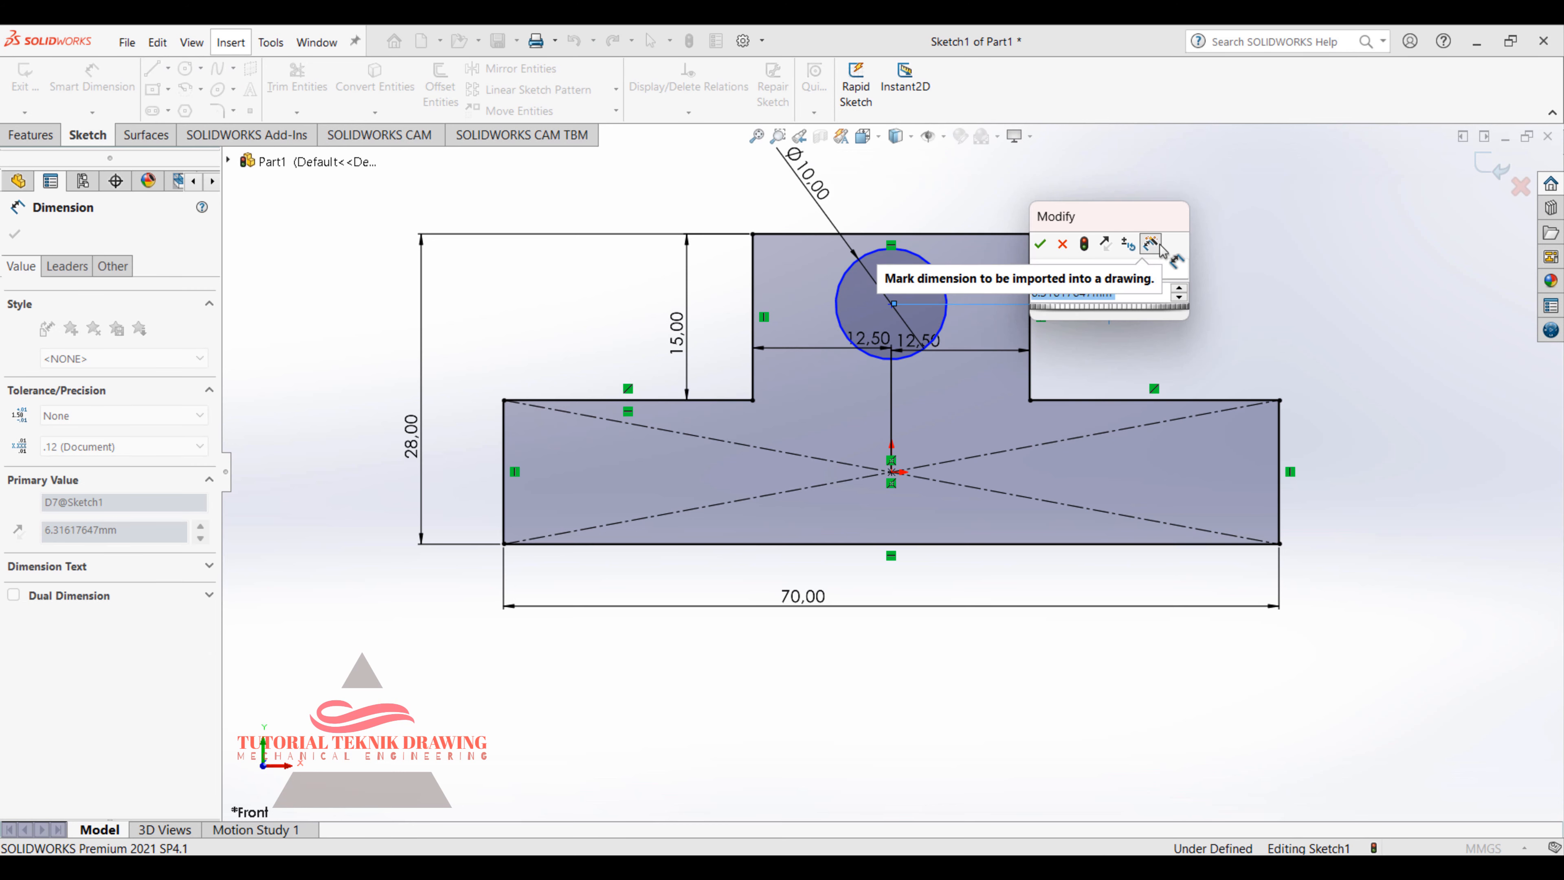
text(10)
key(Return)
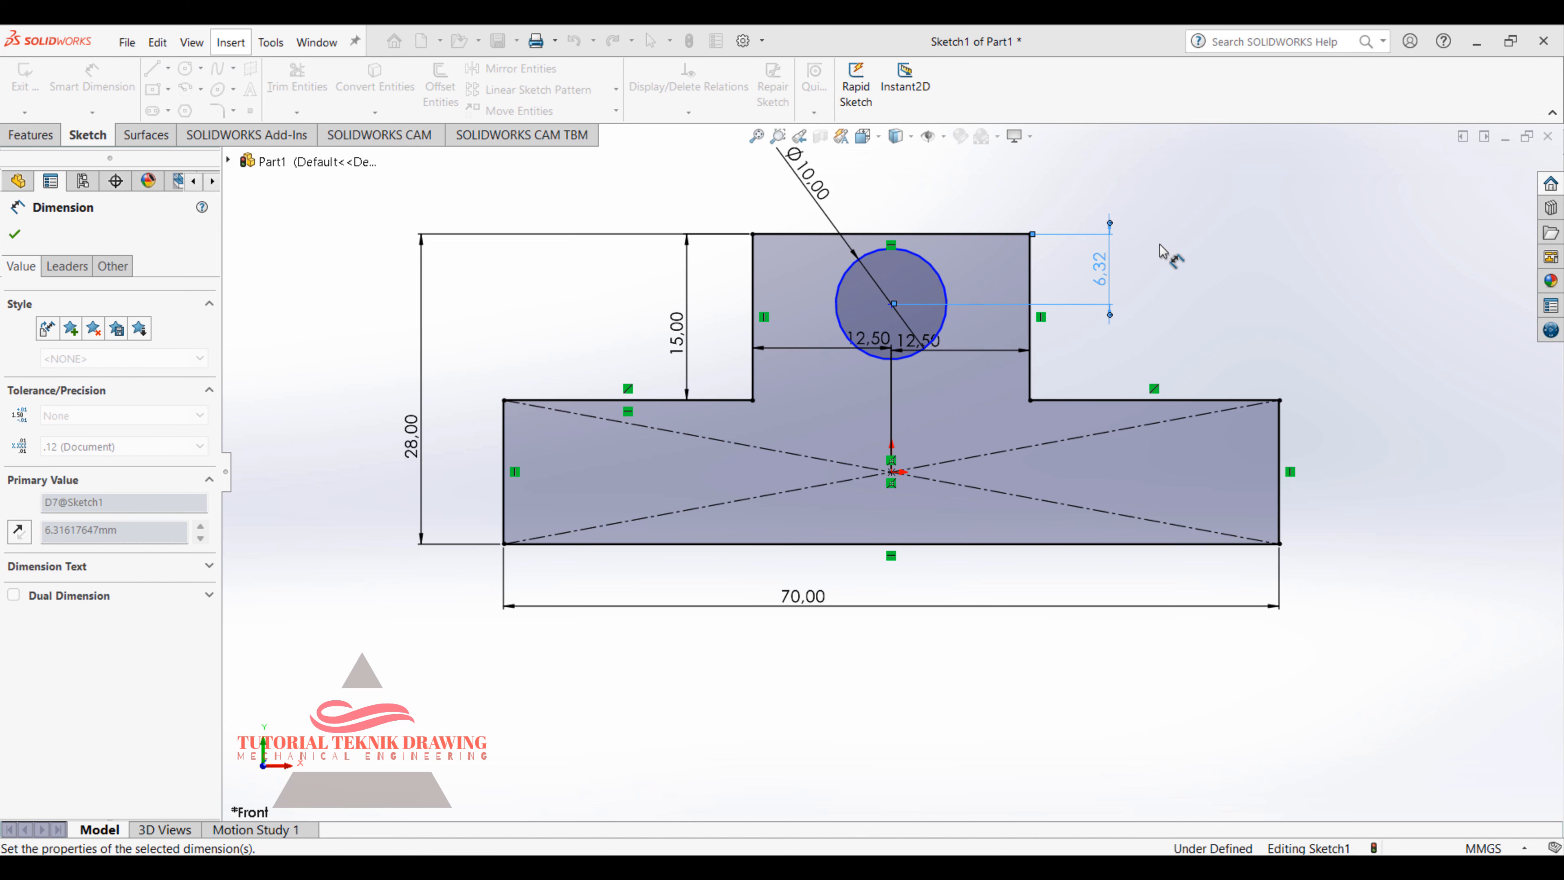
Step: Check the hole's height in the reference drawing and set its centre distance from the block's top edge to 11 mm
click(1009, 872)
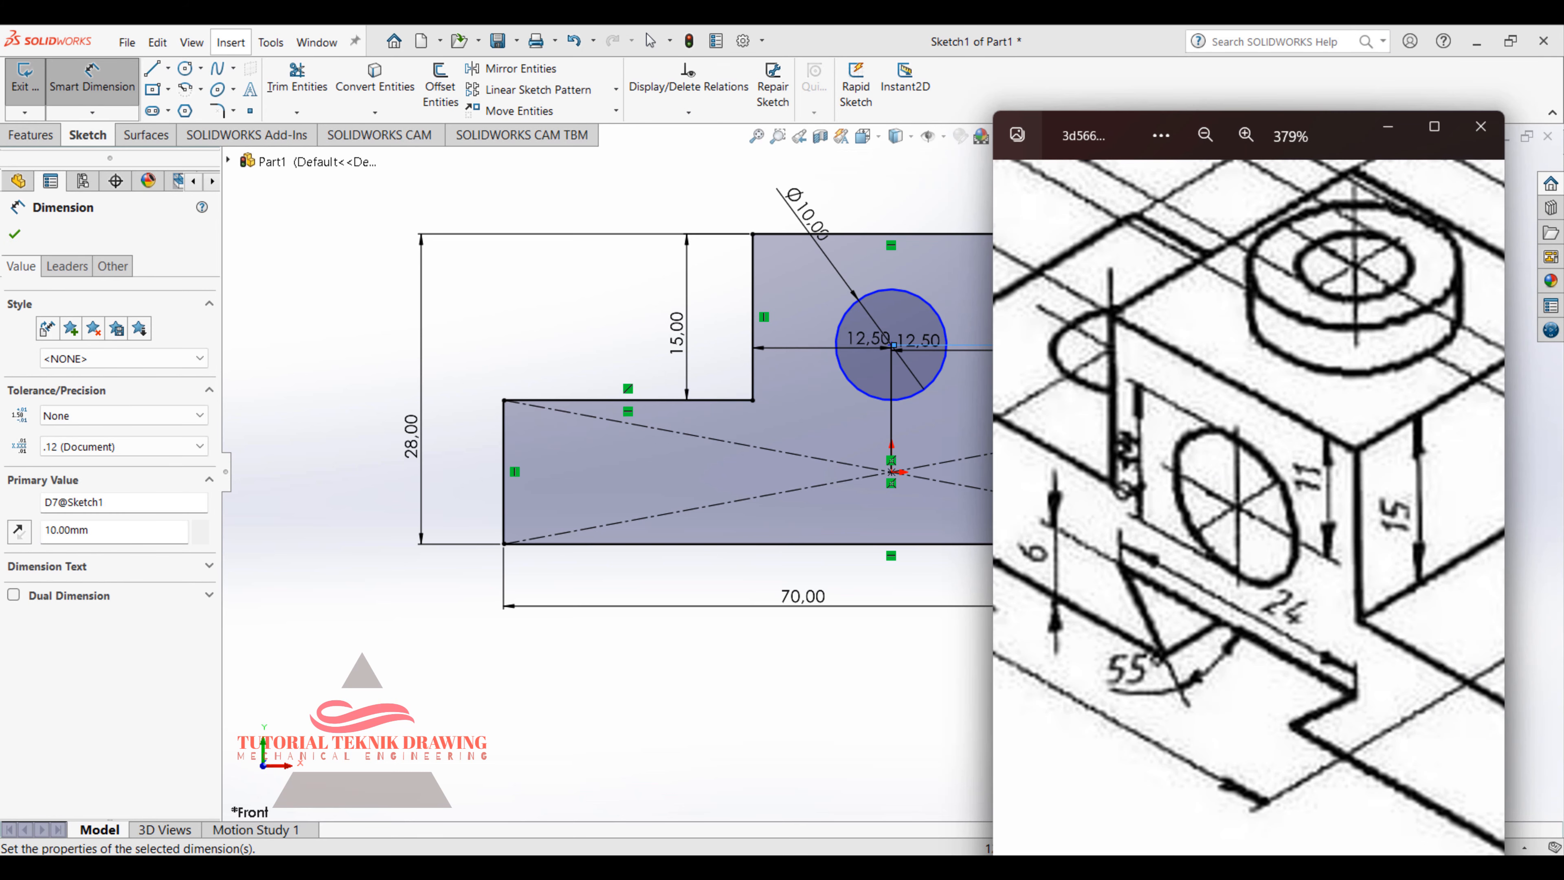
click(1378, 134)
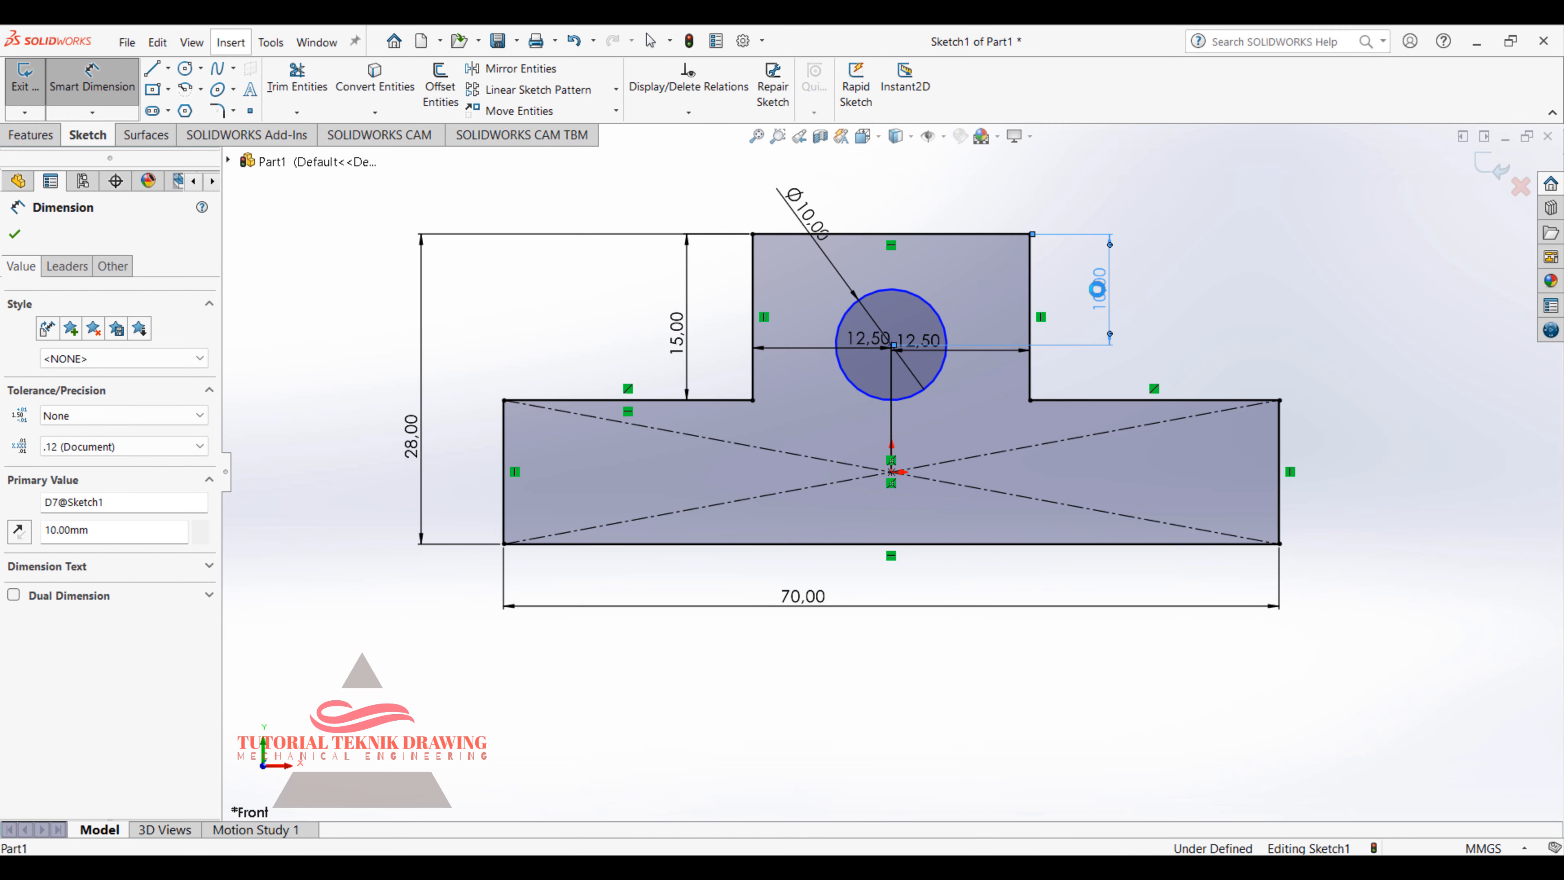
double_click(1097, 290)
text(11)
key(Return)
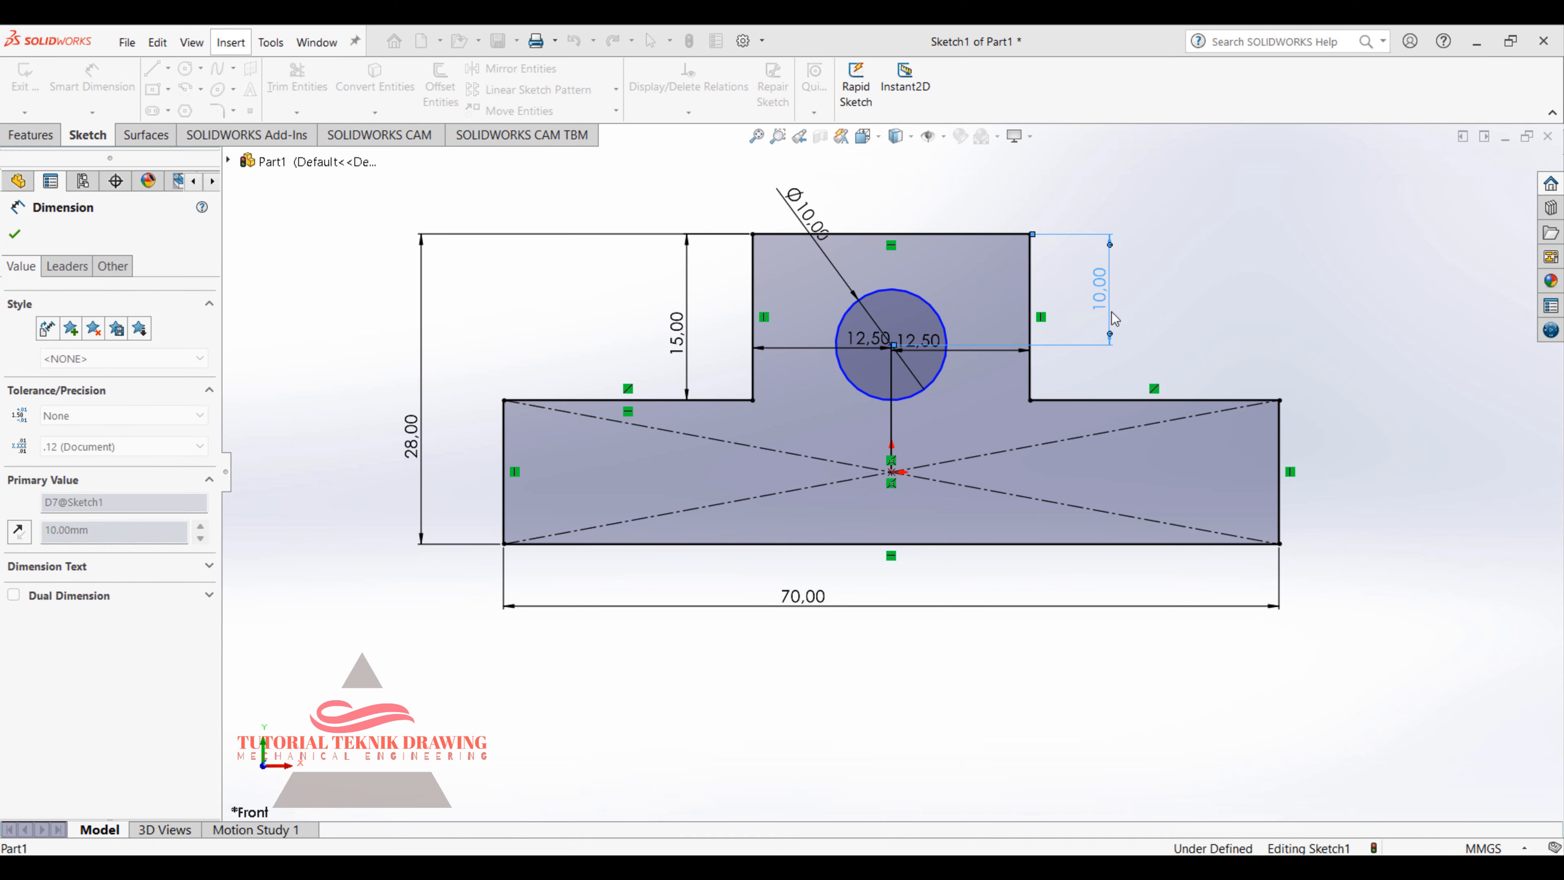
Step: Examine the dovetail slot in the reference drawing and sketch a corner rectangle about 19 by 5.7 mm on the base's bottom edge
click(1068, 867)
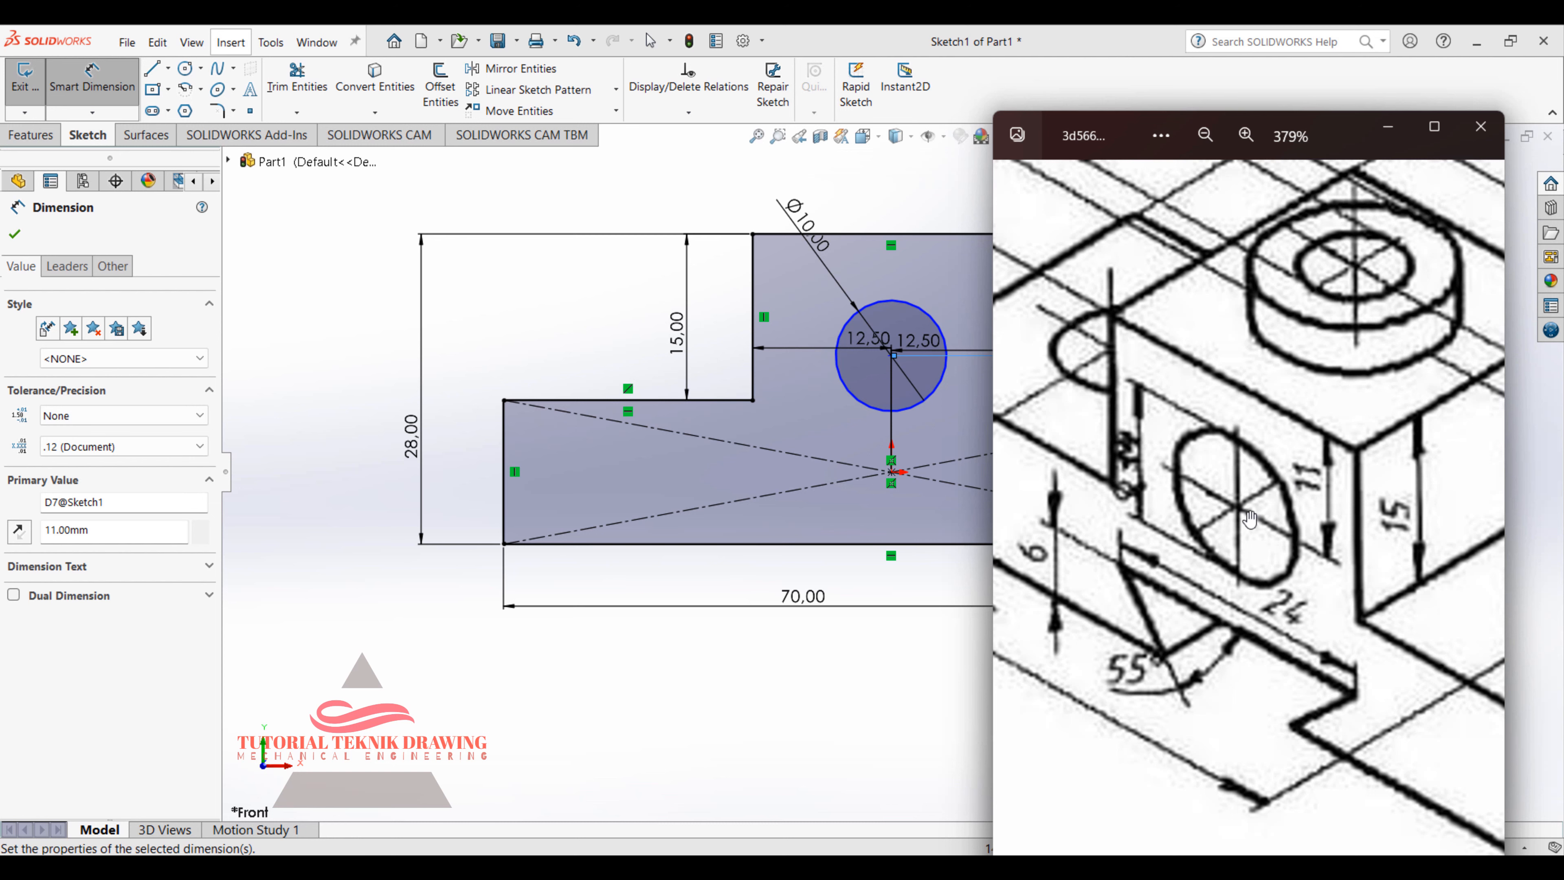
mouse_move(1249, 518)
mouse_down()
mouse_move(1302, 476)
mouse_move(1321, 436)
mouse_move(1415, 513)
mouse_move(1353, 449)
mouse_up()
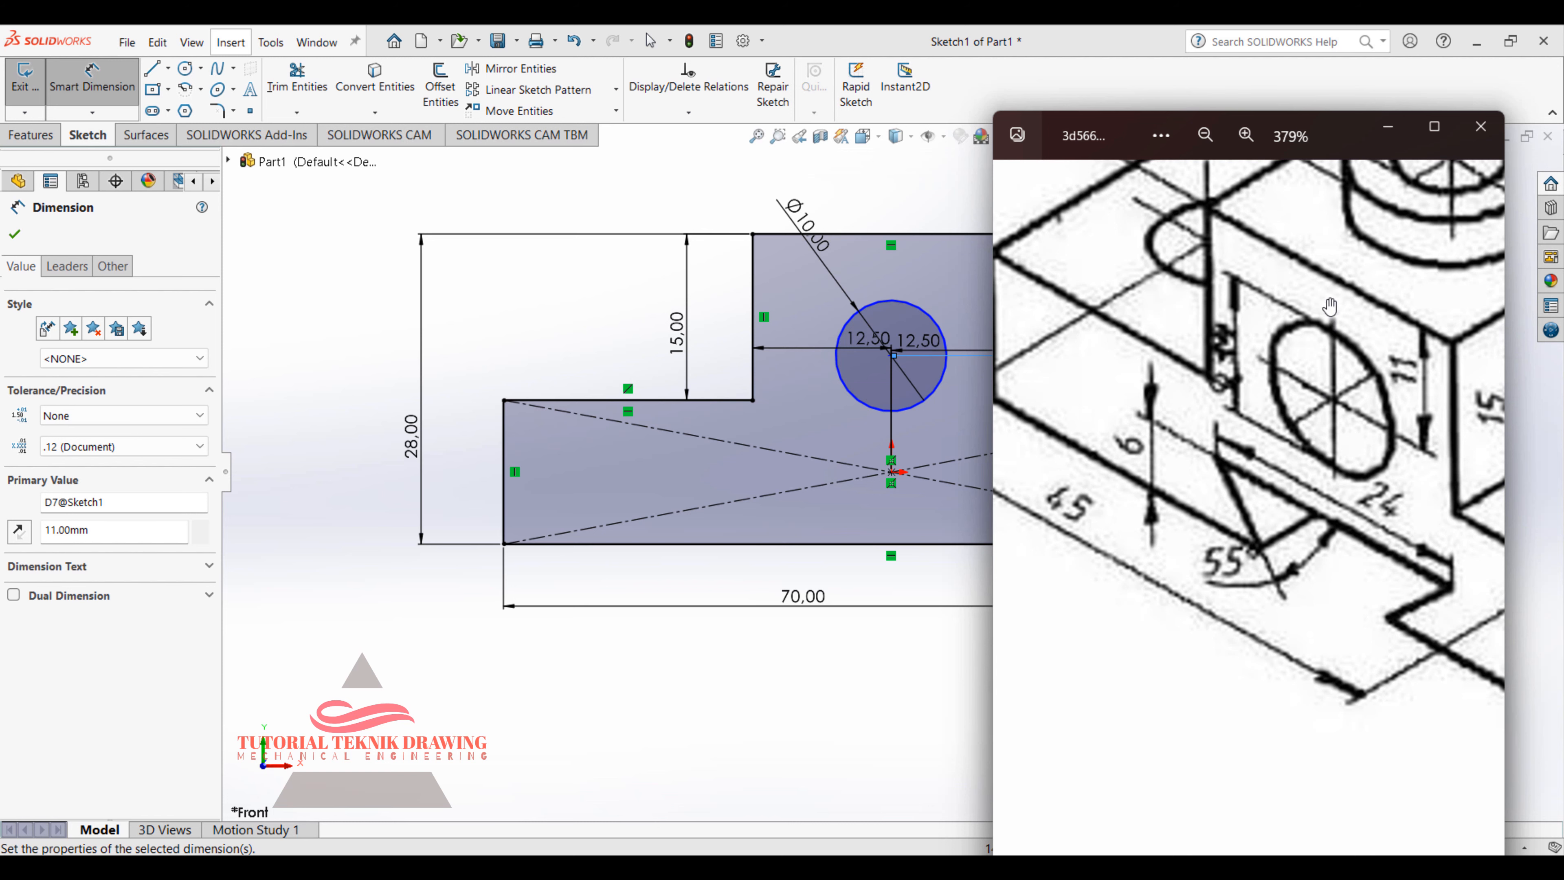
click(1369, 127)
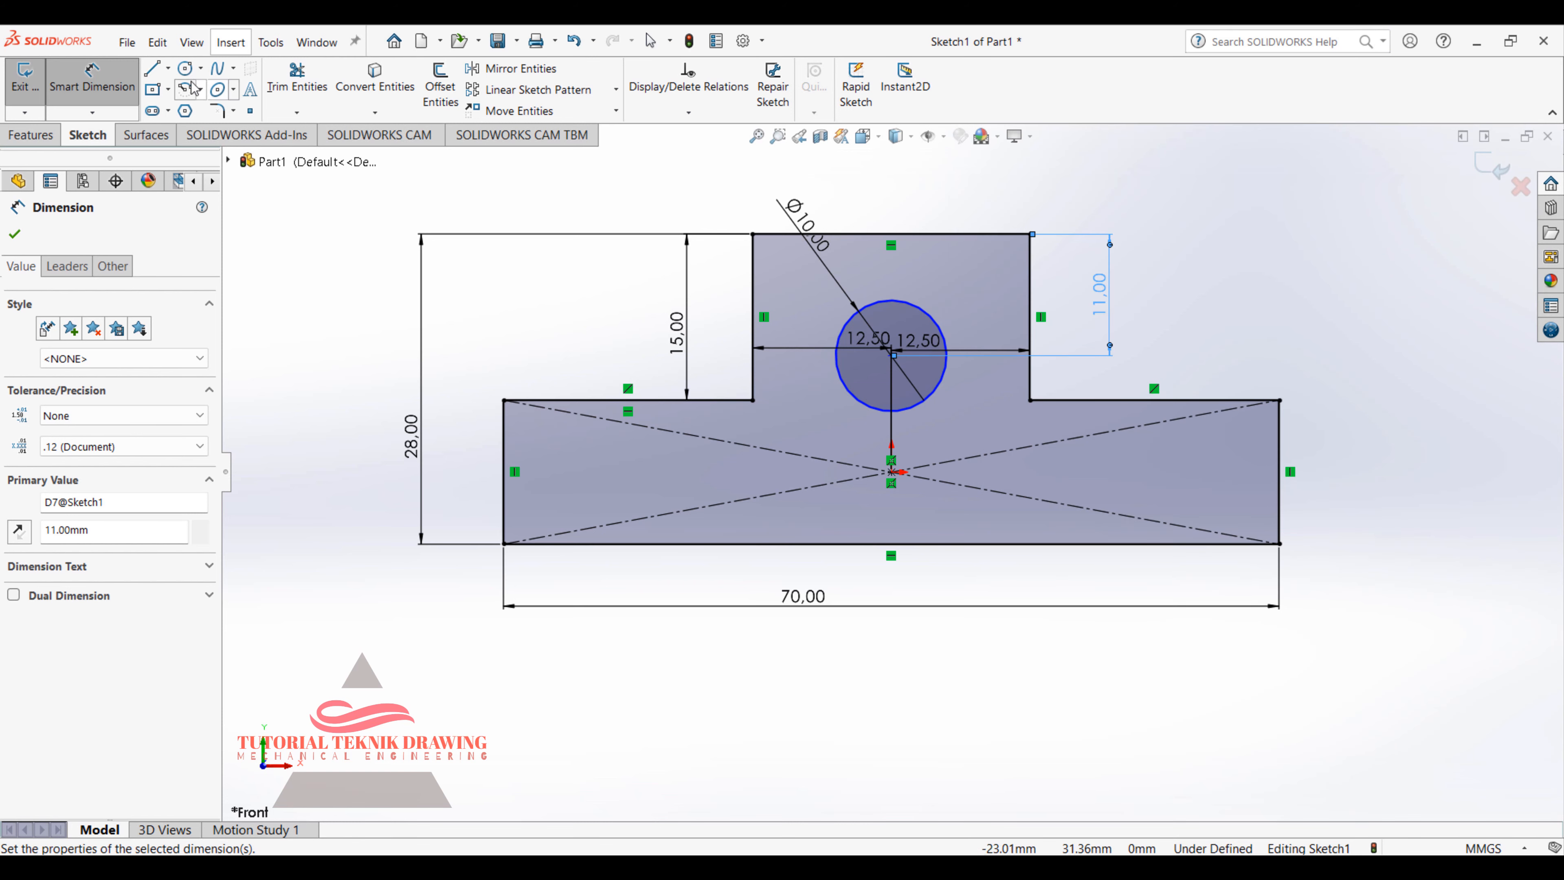
click(170, 89)
click(215, 111)
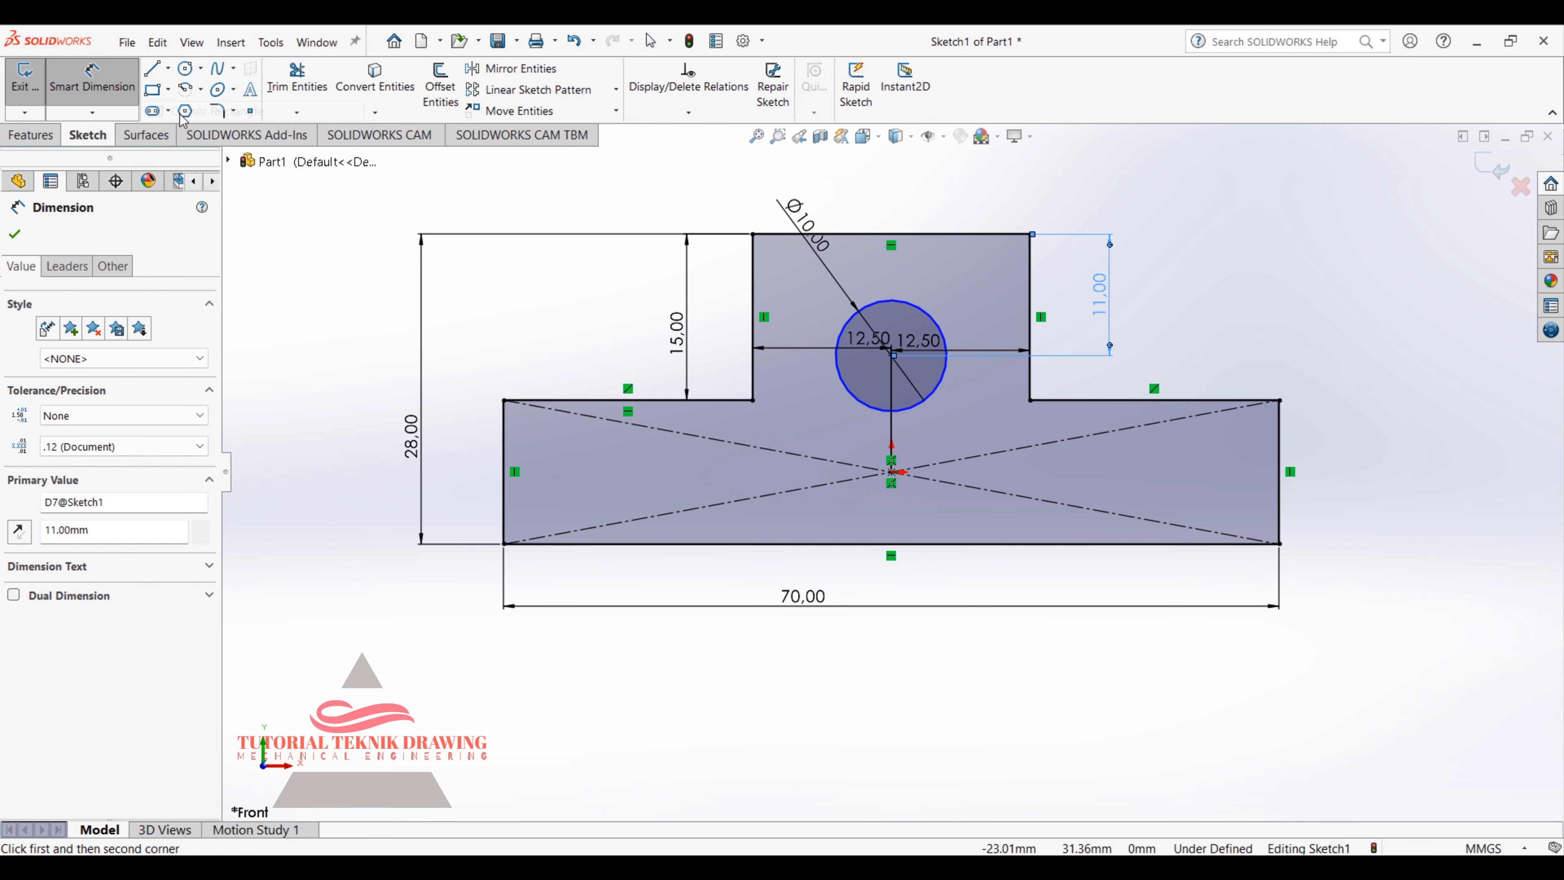
click(809, 543)
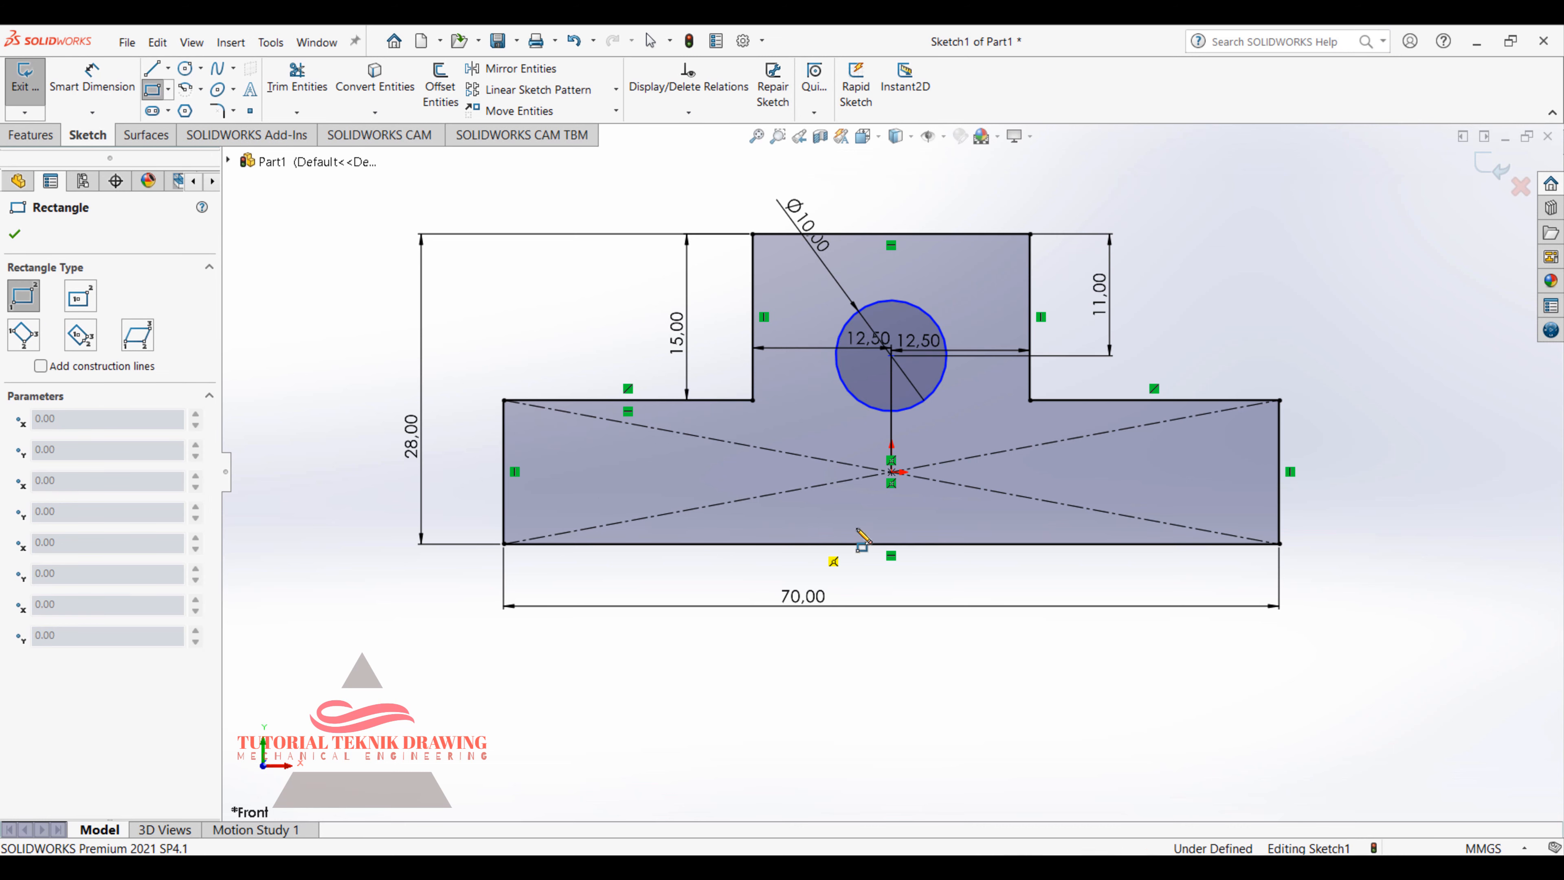
click(1018, 481)
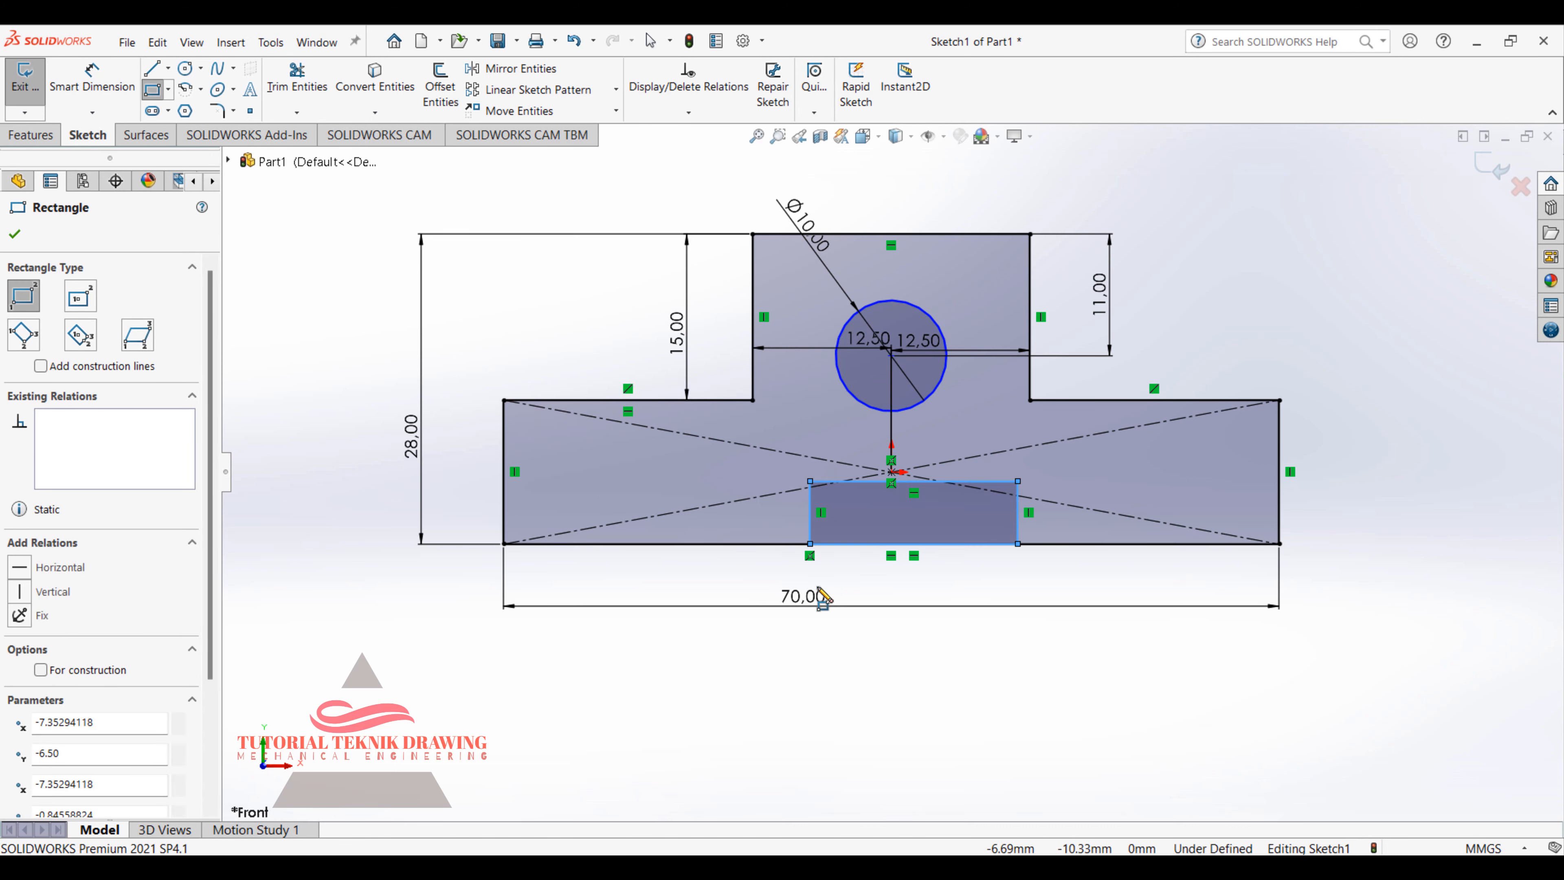
Step: Check the dovetail slot's width in the reference drawing and divide 24 by 2 in Calculator
click(1016, 870)
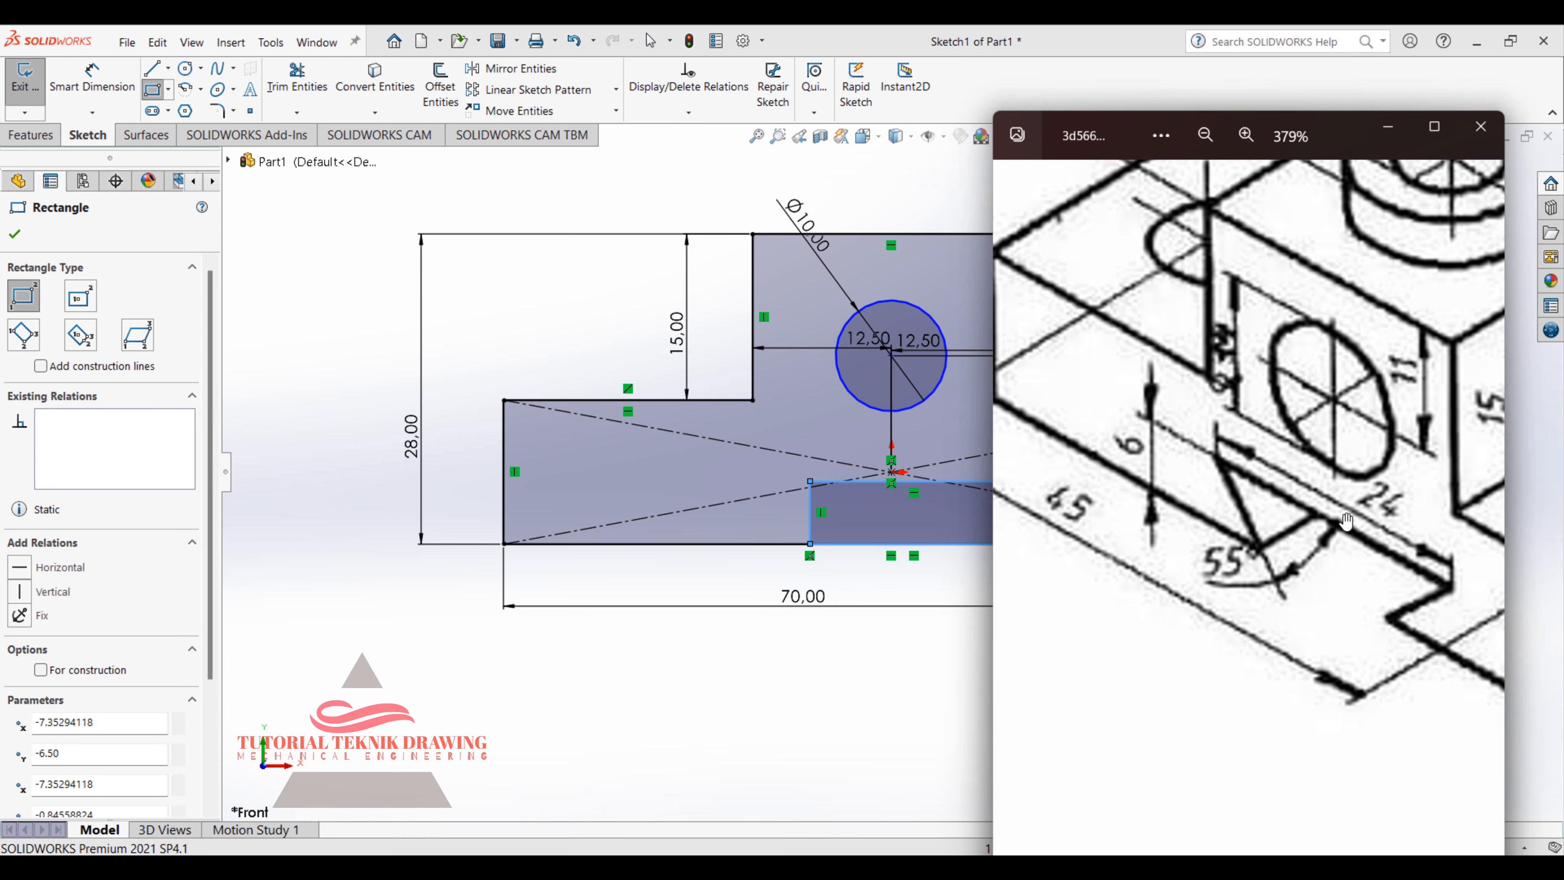
click(1388, 126)
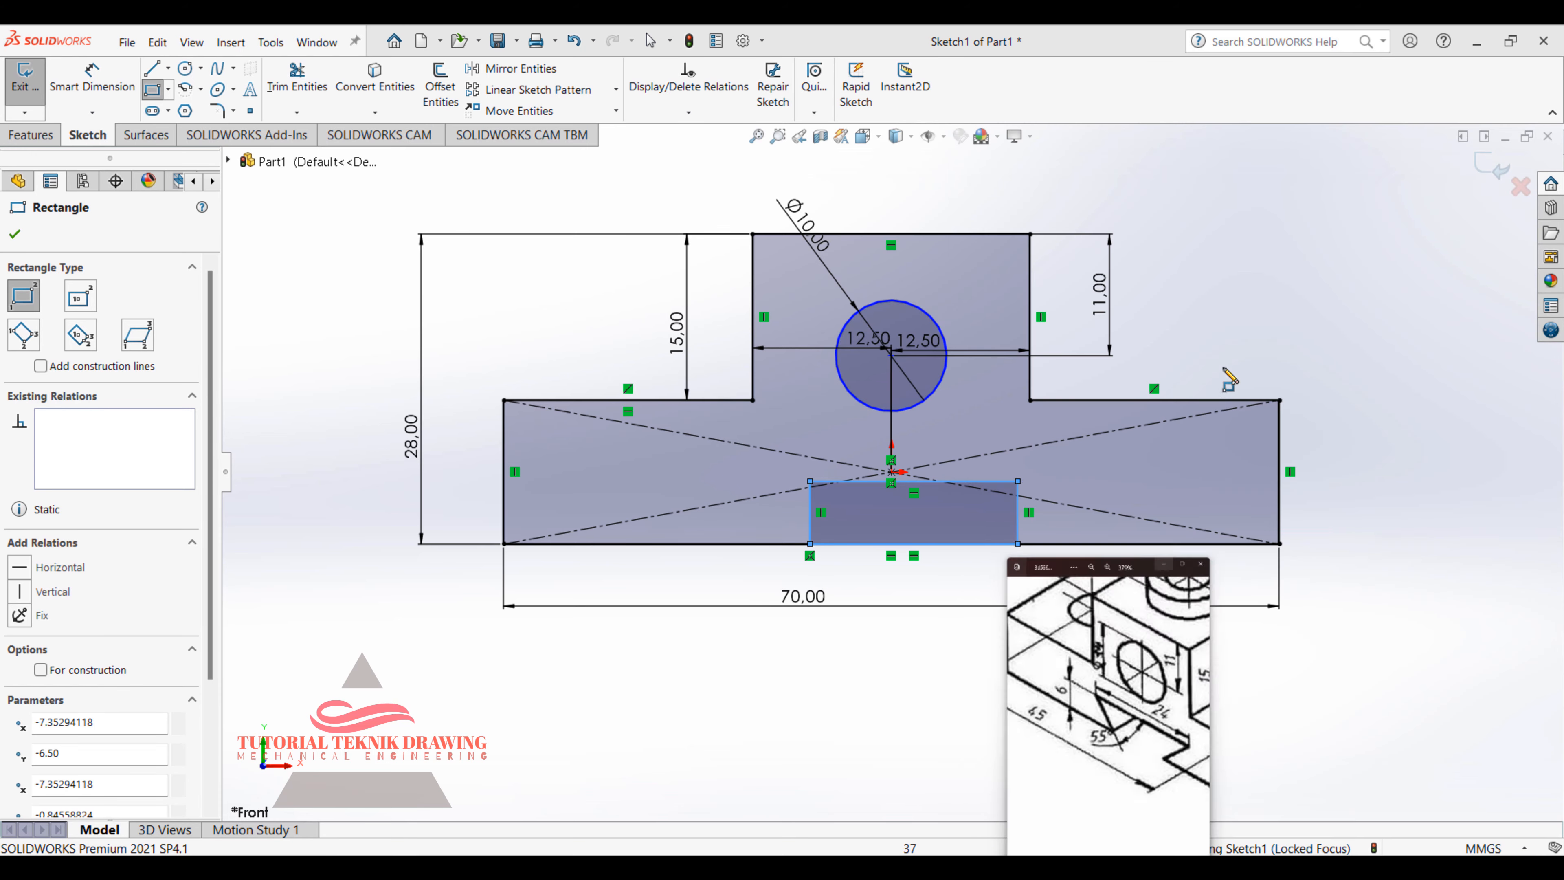
click(807, 870)
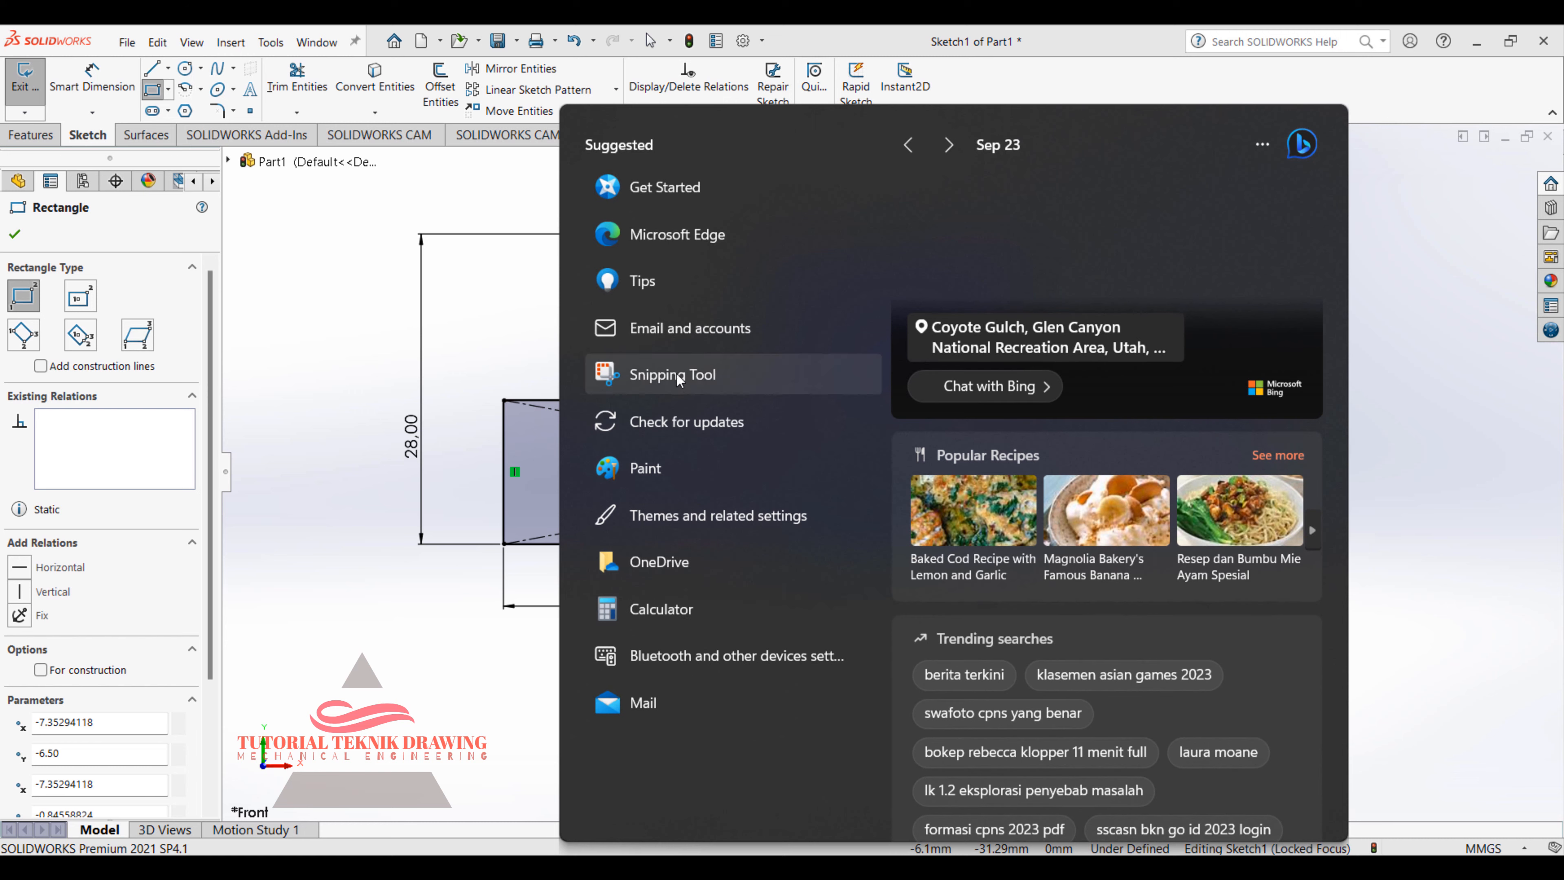
click(674, 622)
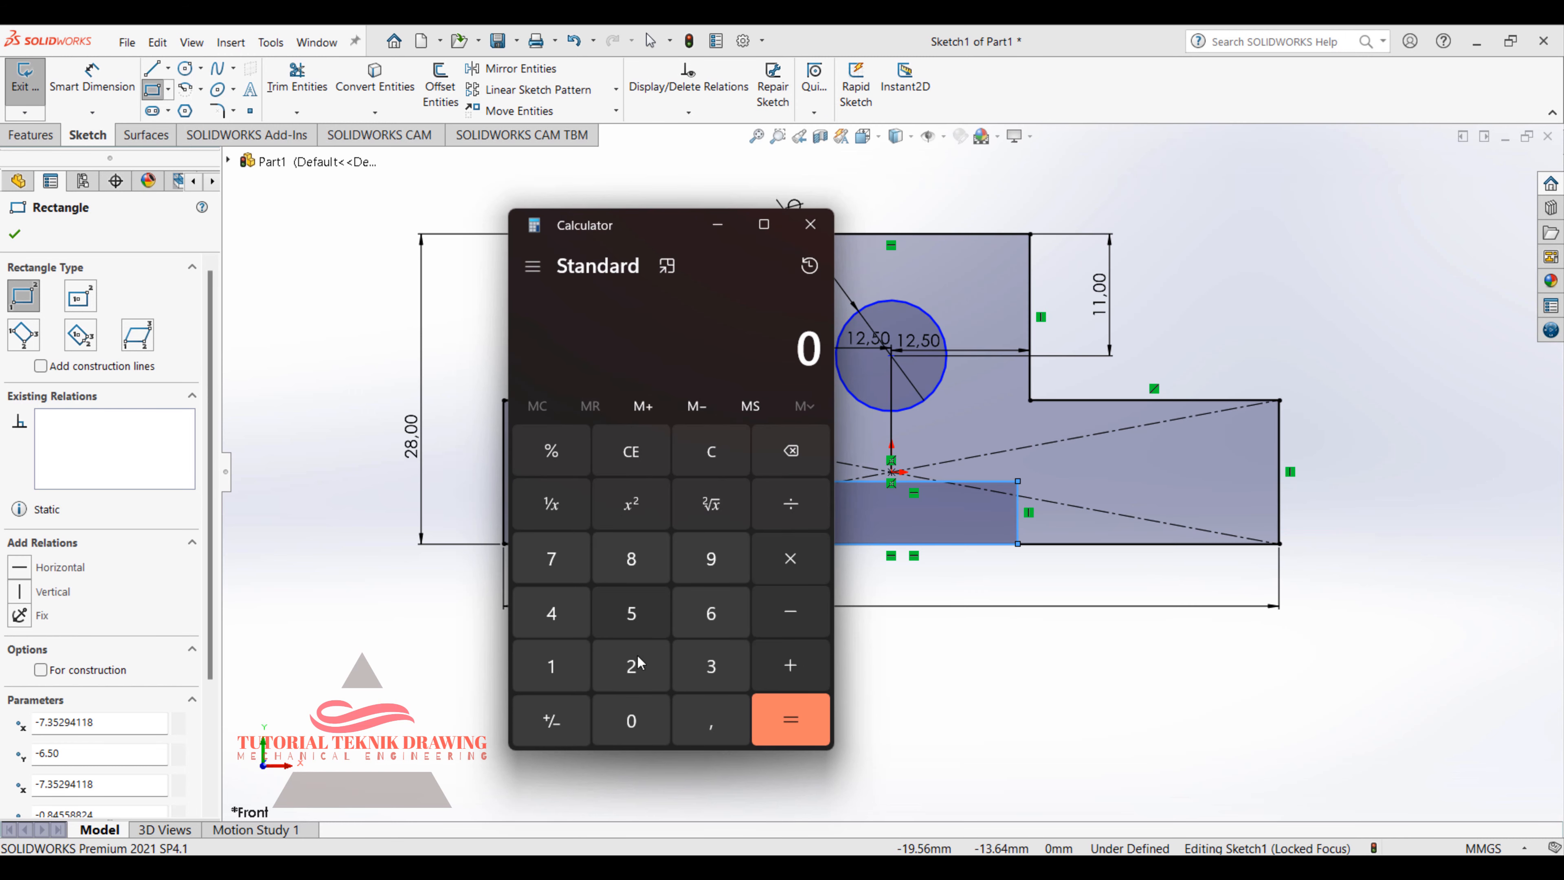
click(632, 665)
click(551, 613)
click(791, 503)
click(632, 665)
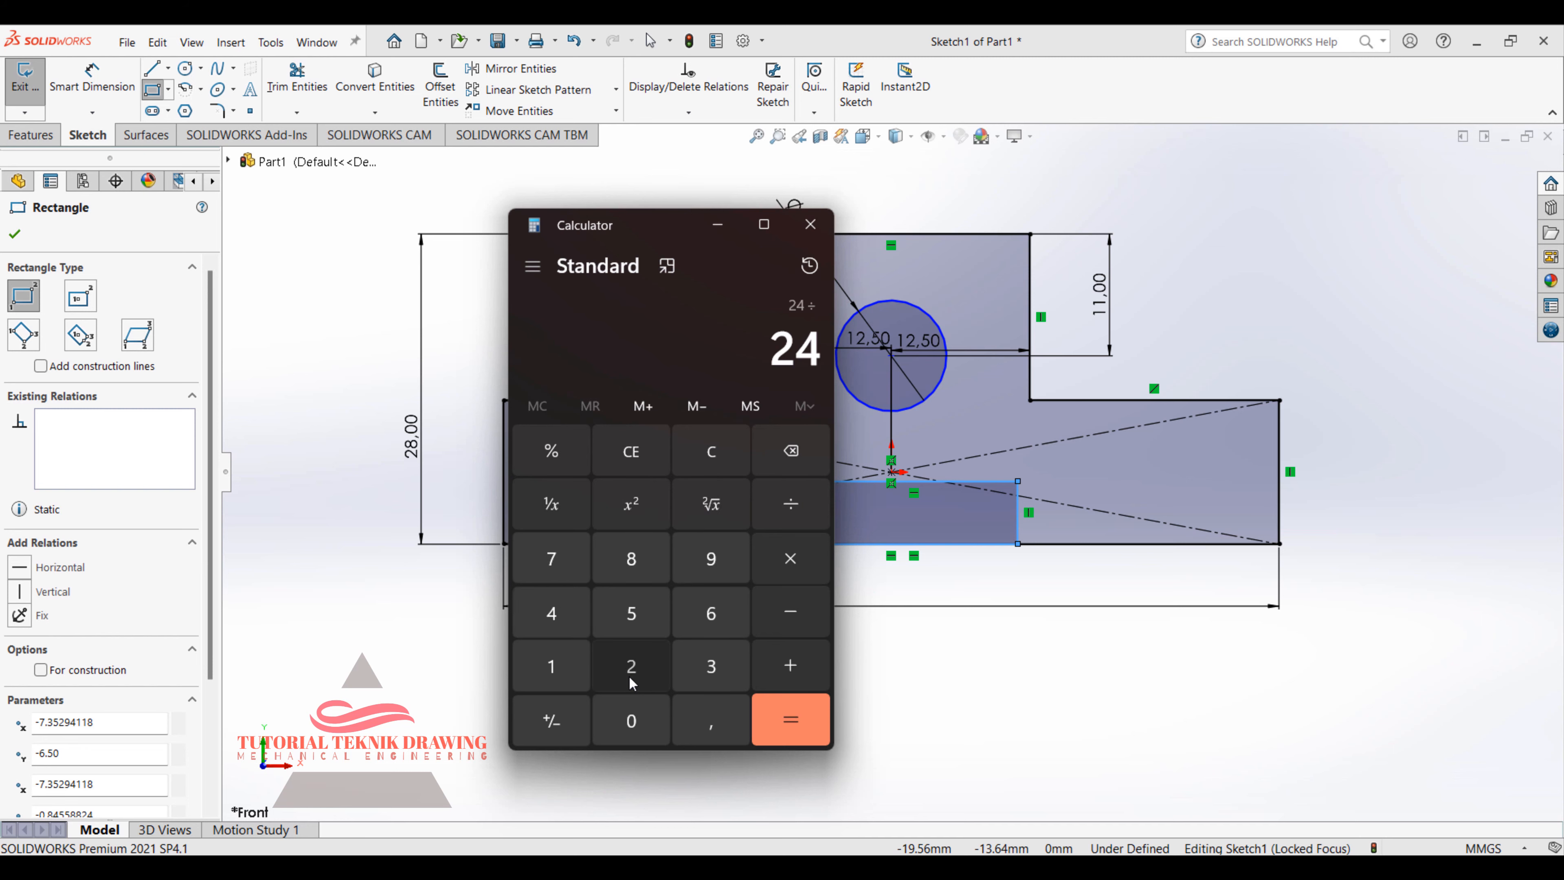
click(791, 715)
click(719, 224)
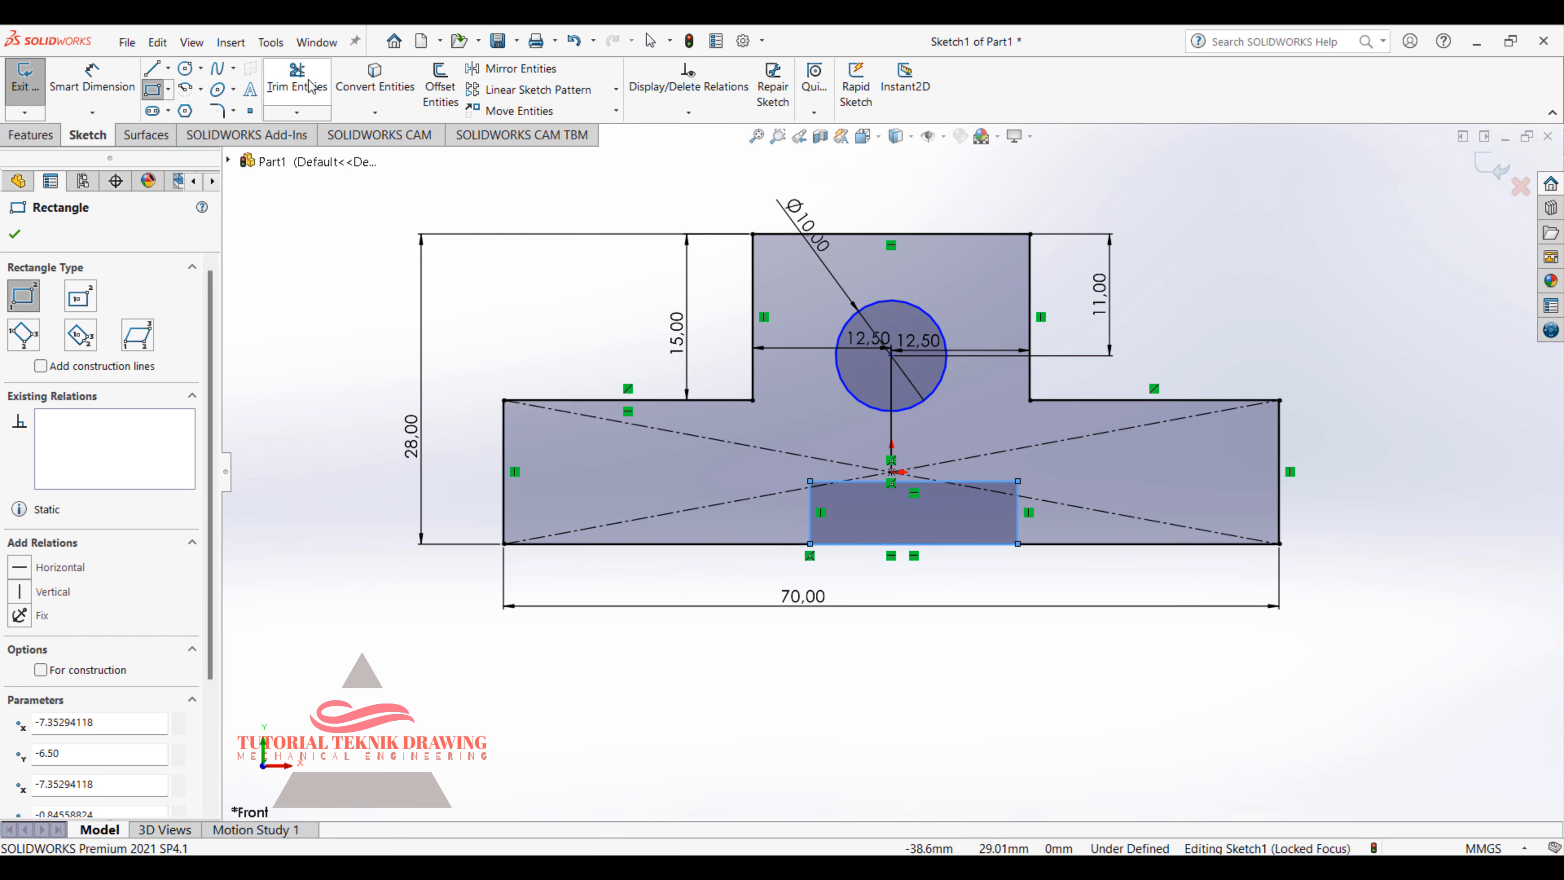
Step: Dimension the slot rectangle's left edge 12 mm from the origin
click(121, 78)
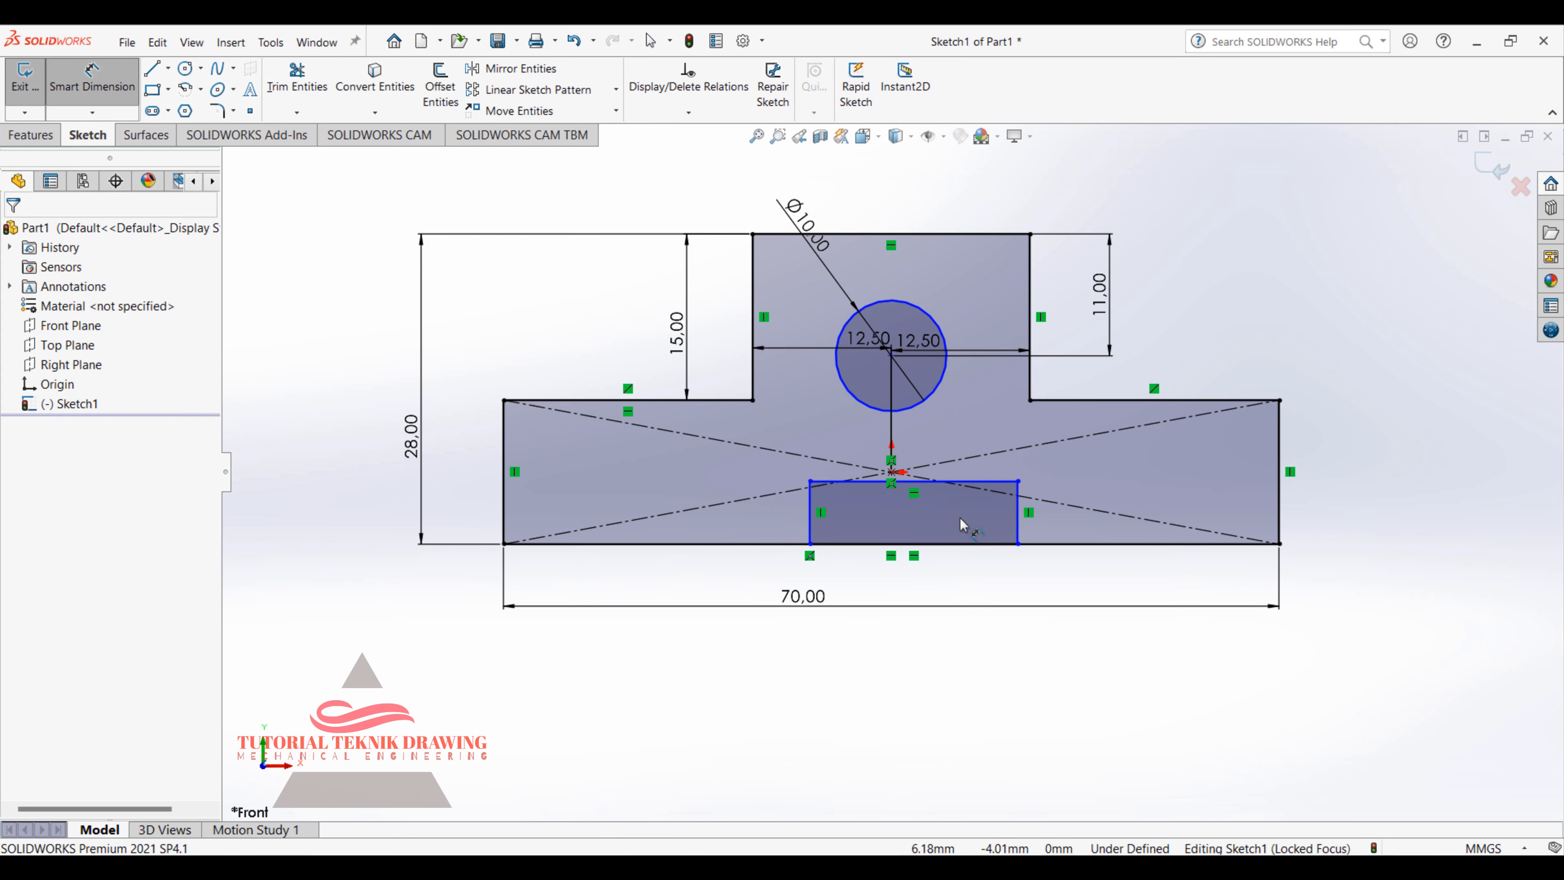
click(814, 515)
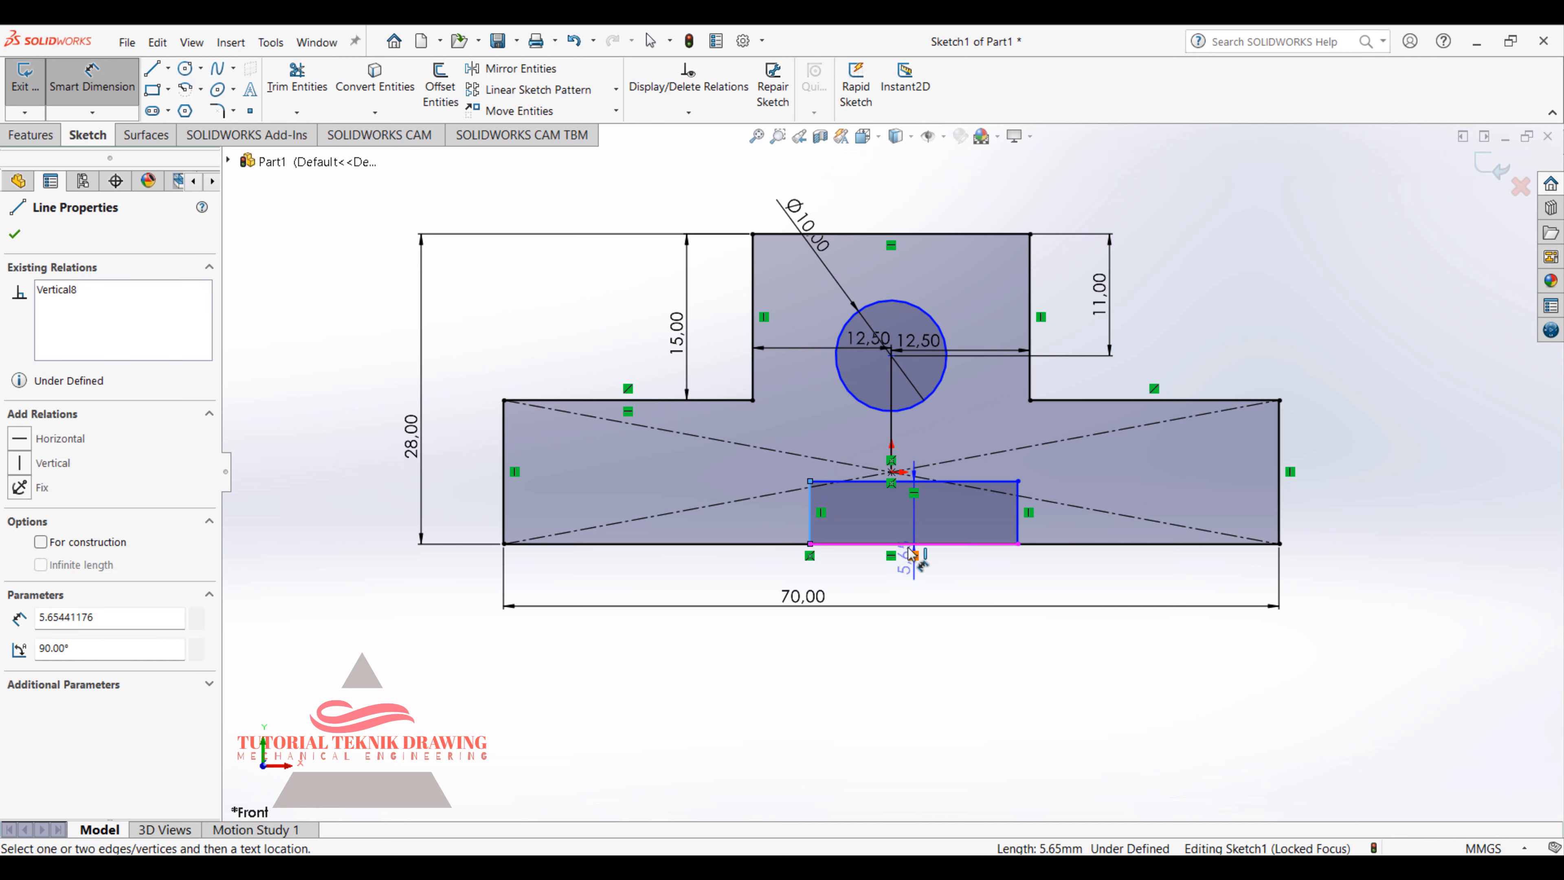
click(892, 475)
click(974, 655)
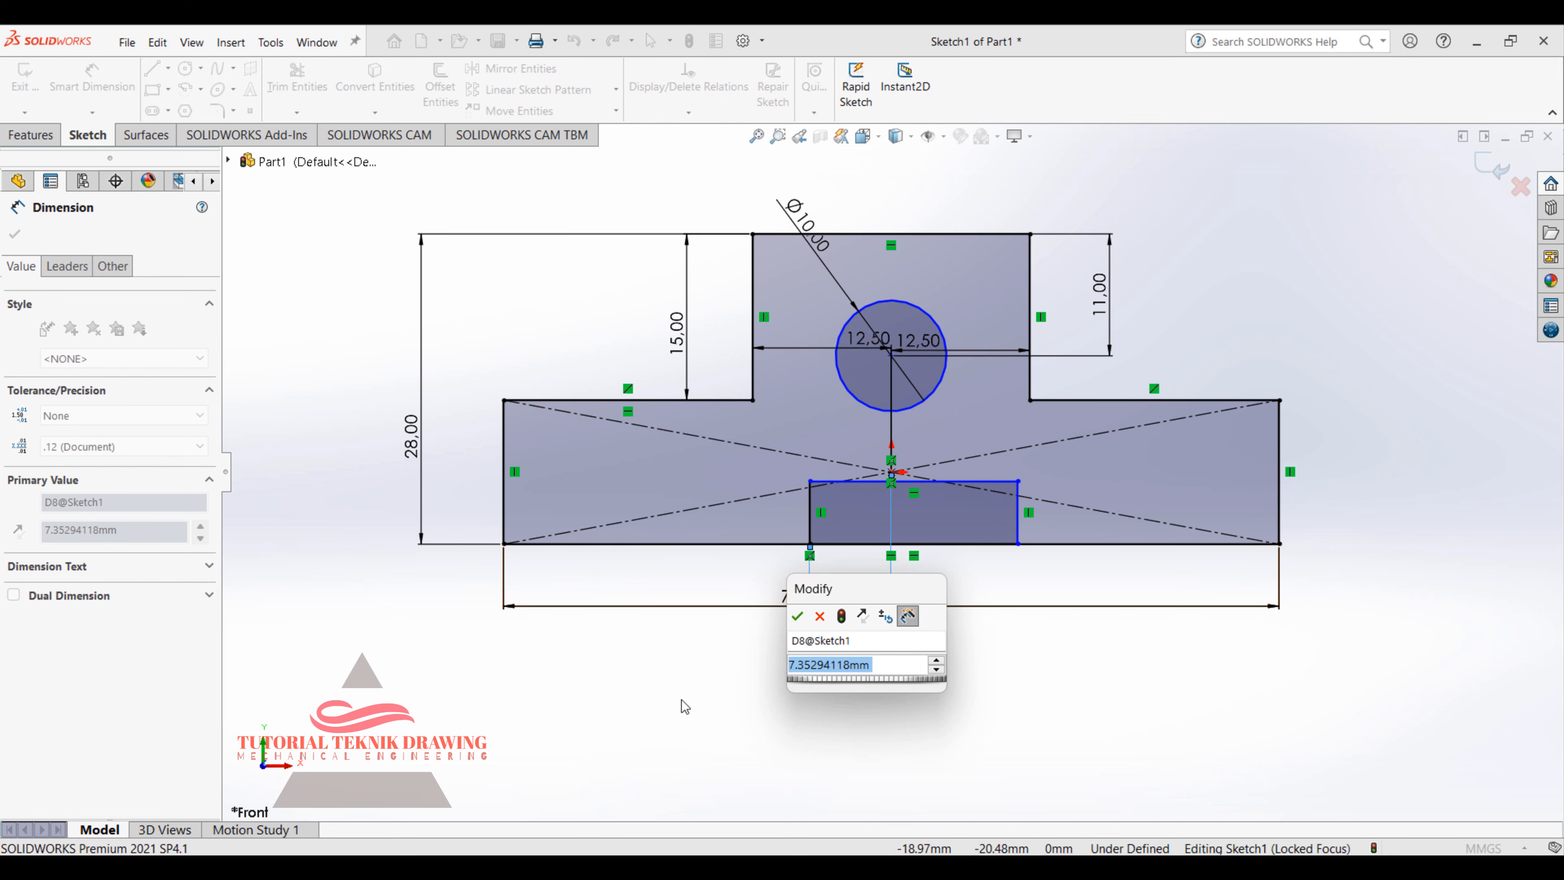
text(12)
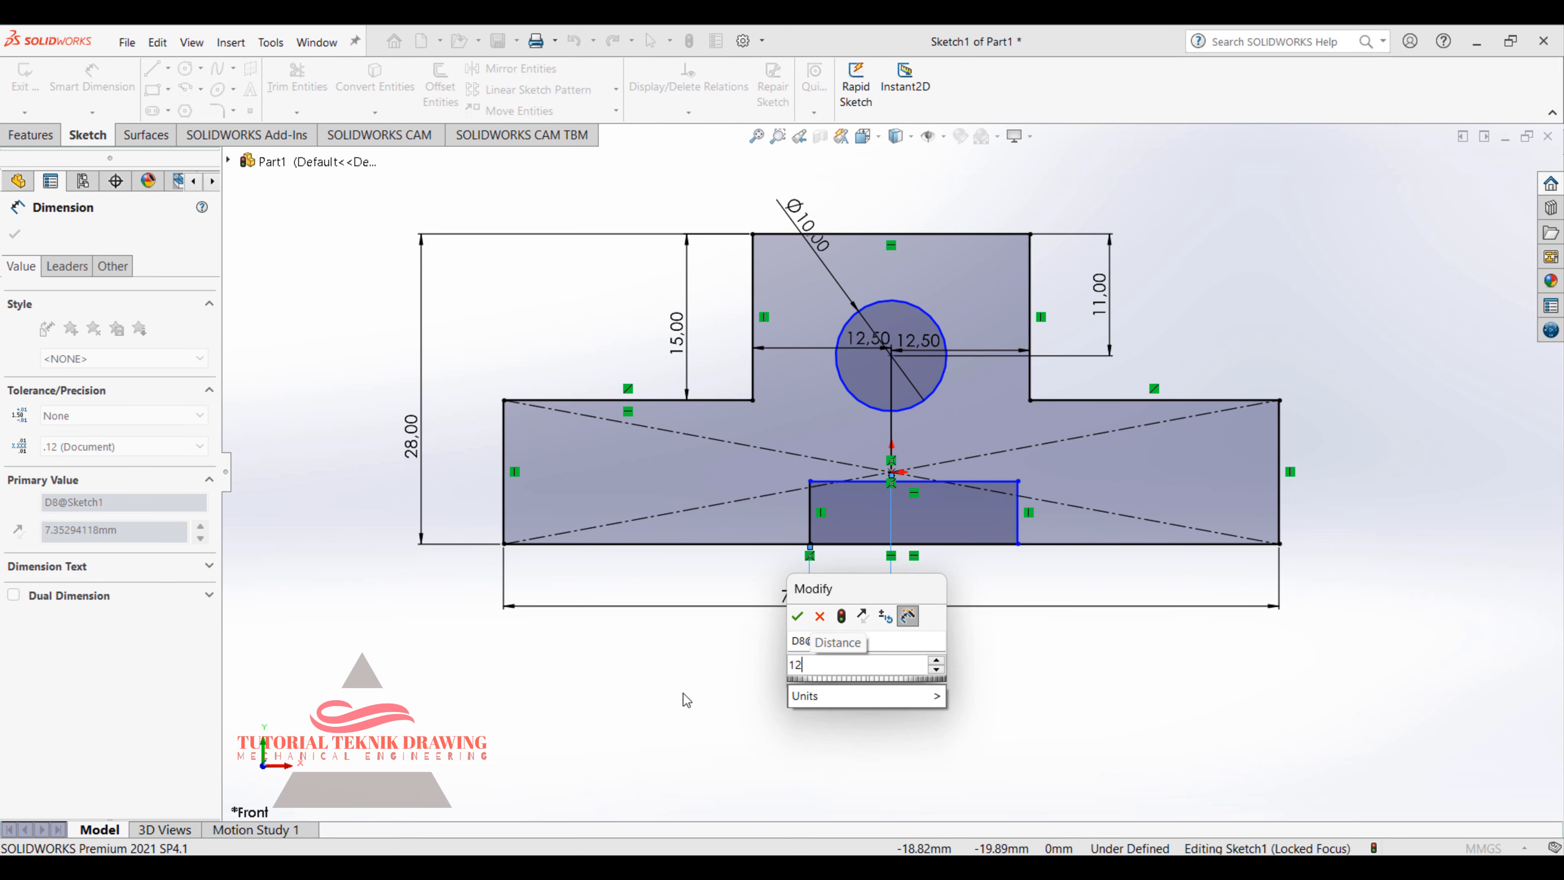
key(Return)
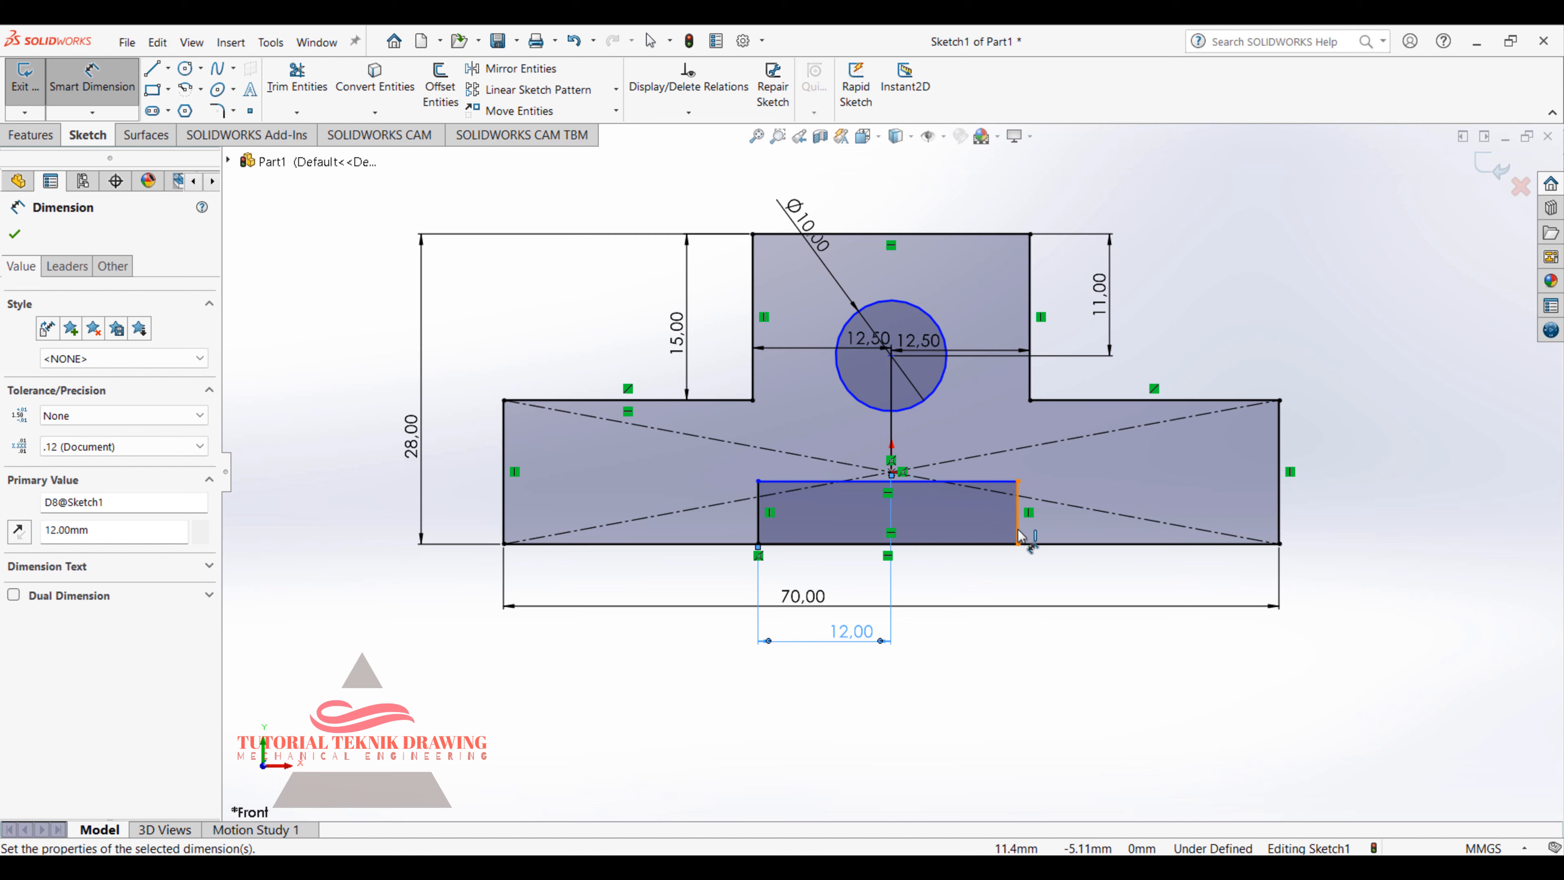
Step: Dimension the slot rectangle's right edge 12 mm from the origin
click(892, 518)
click(892, 474)
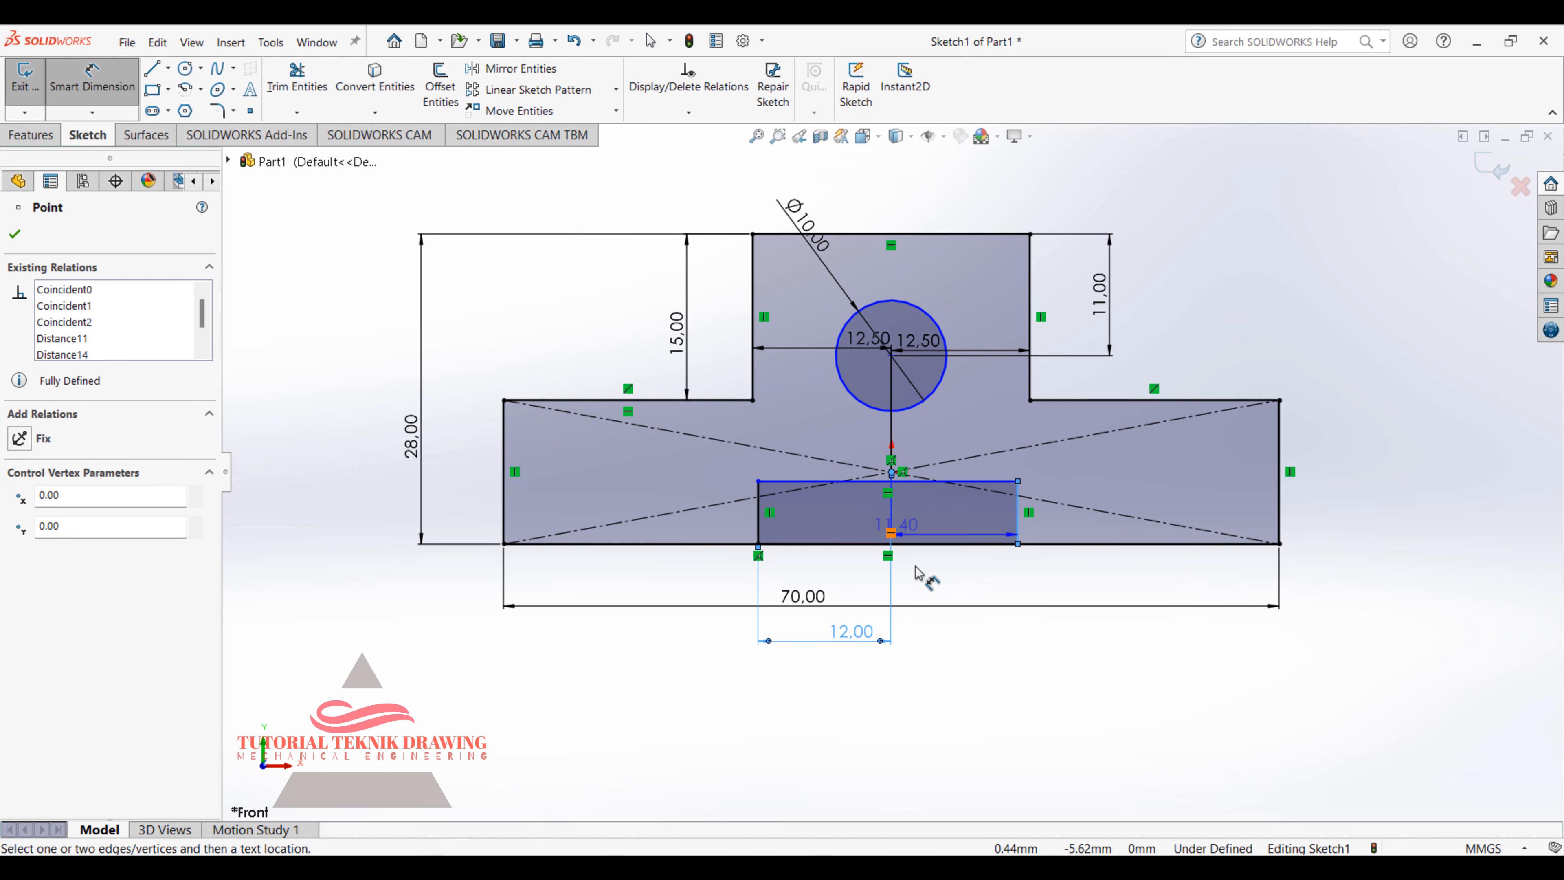
click(962, 639)
text(12)
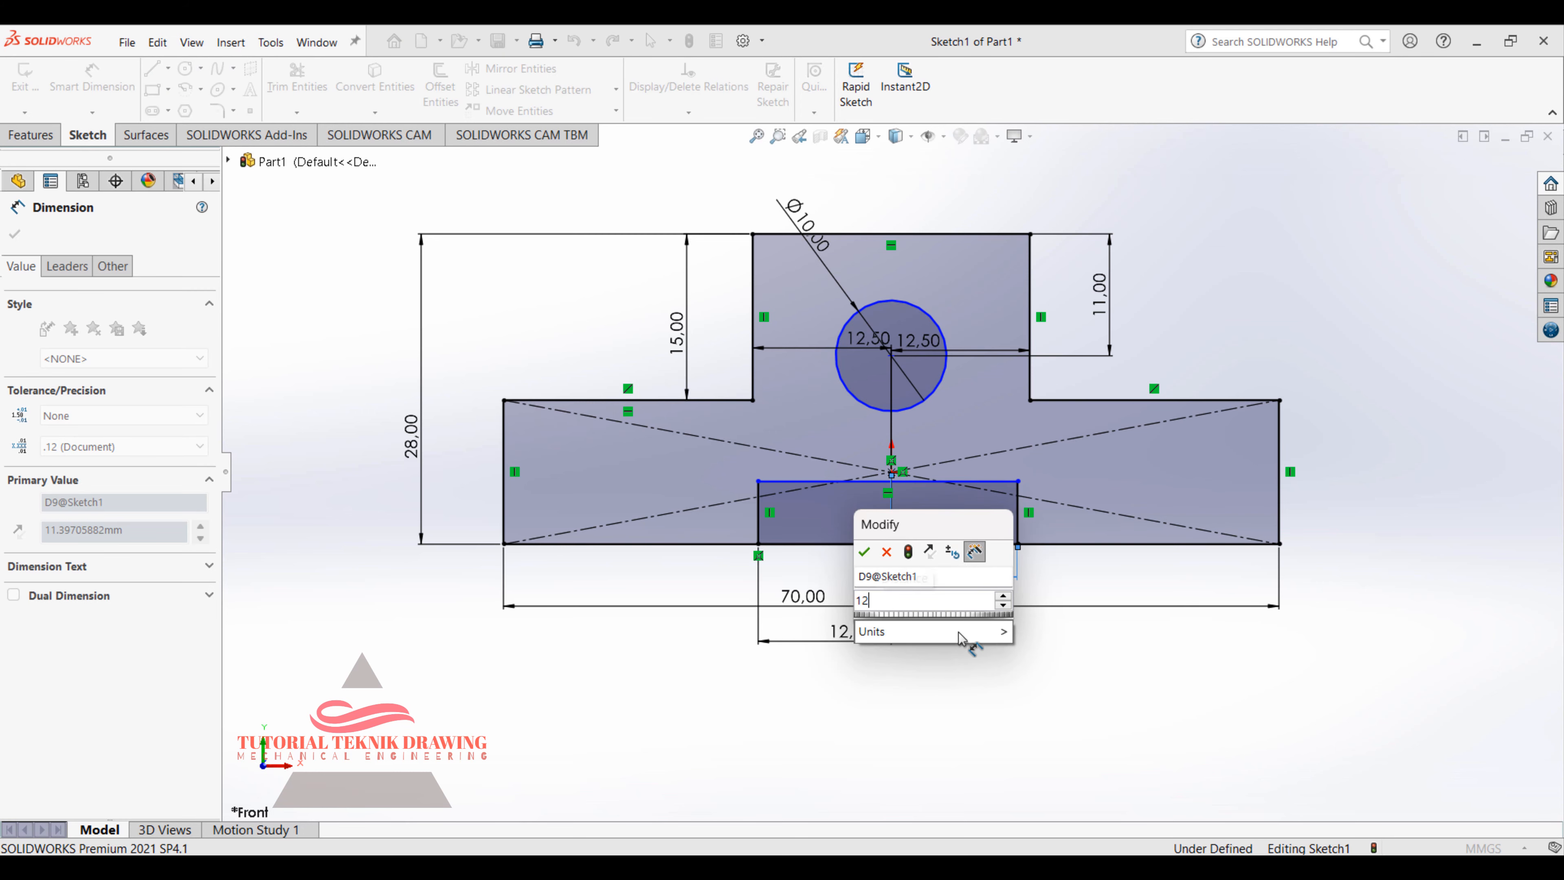
key(Return)
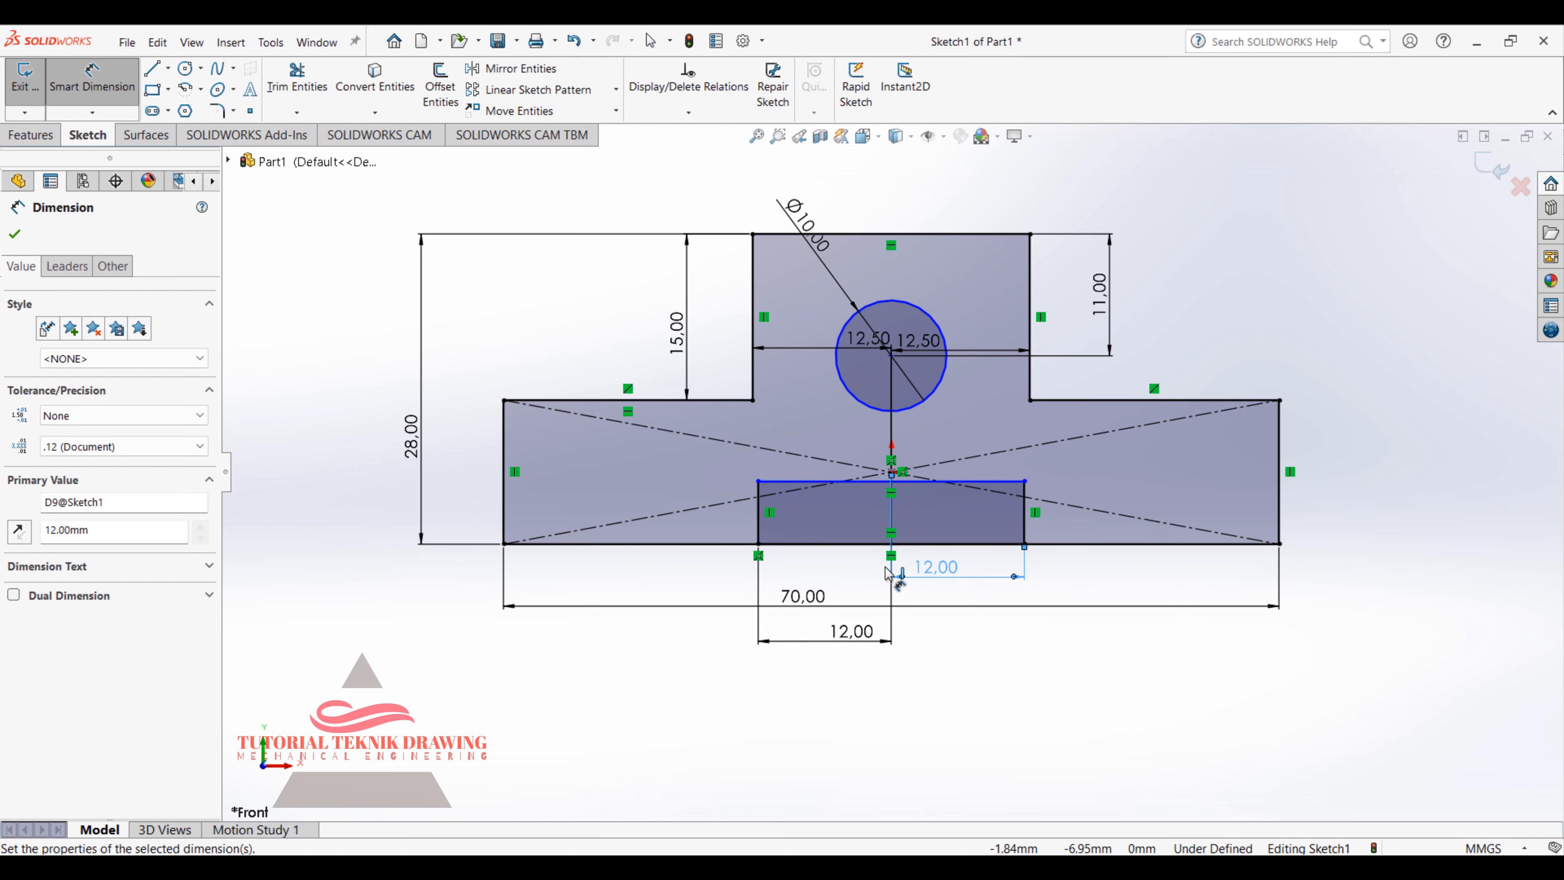
Step: Check the dovetail in the reference drawing and sketch a line about 8.7 mm long from the slot's upper-left corner to the base's bottom edge
click(1049, 867)
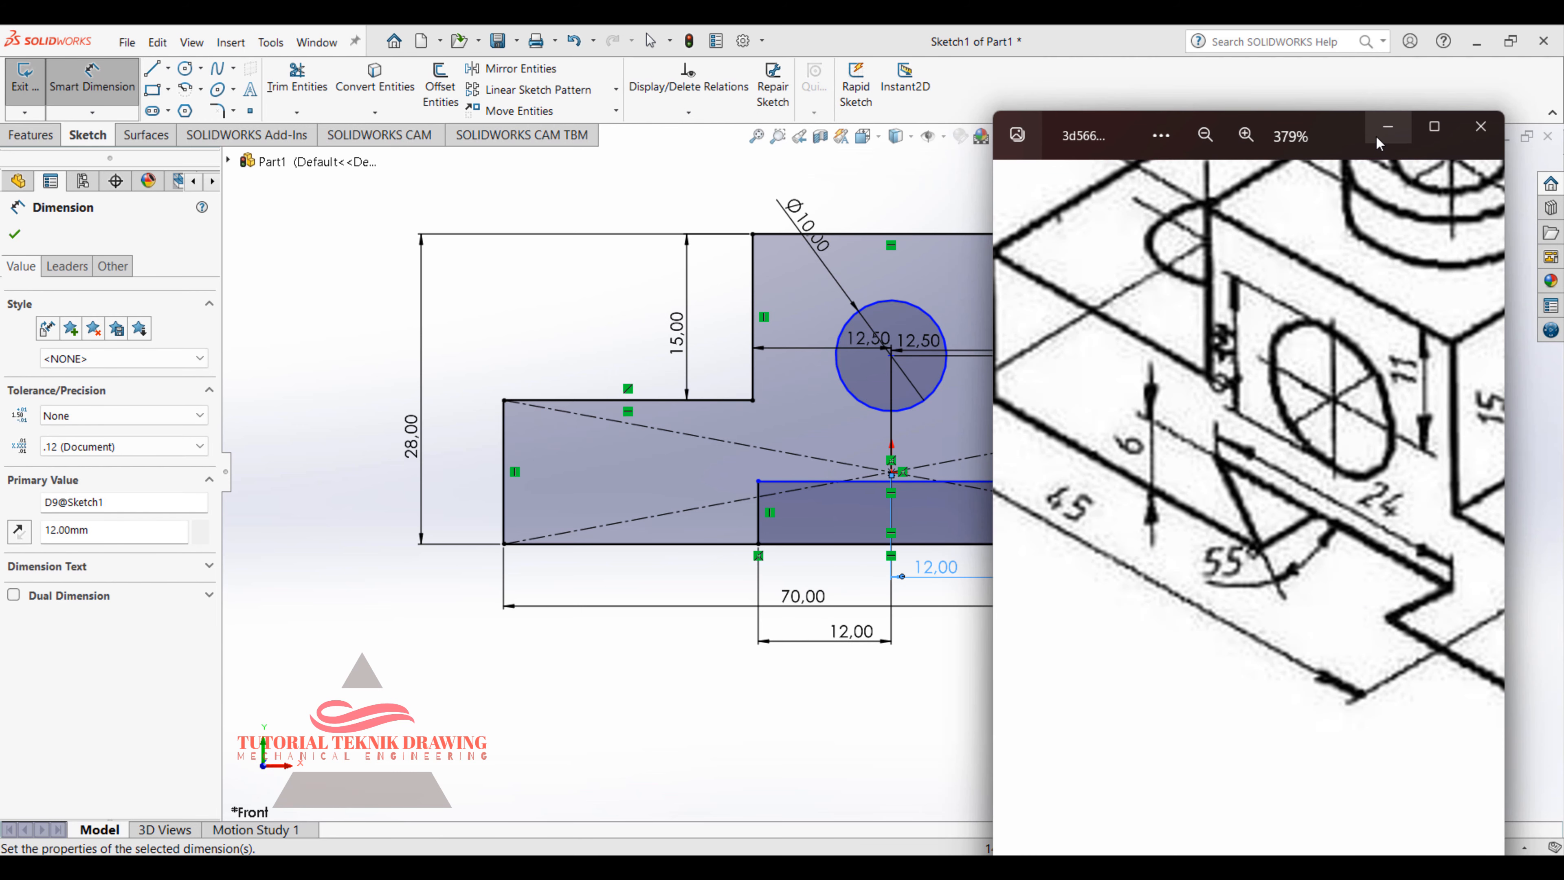
click(1388, 128)
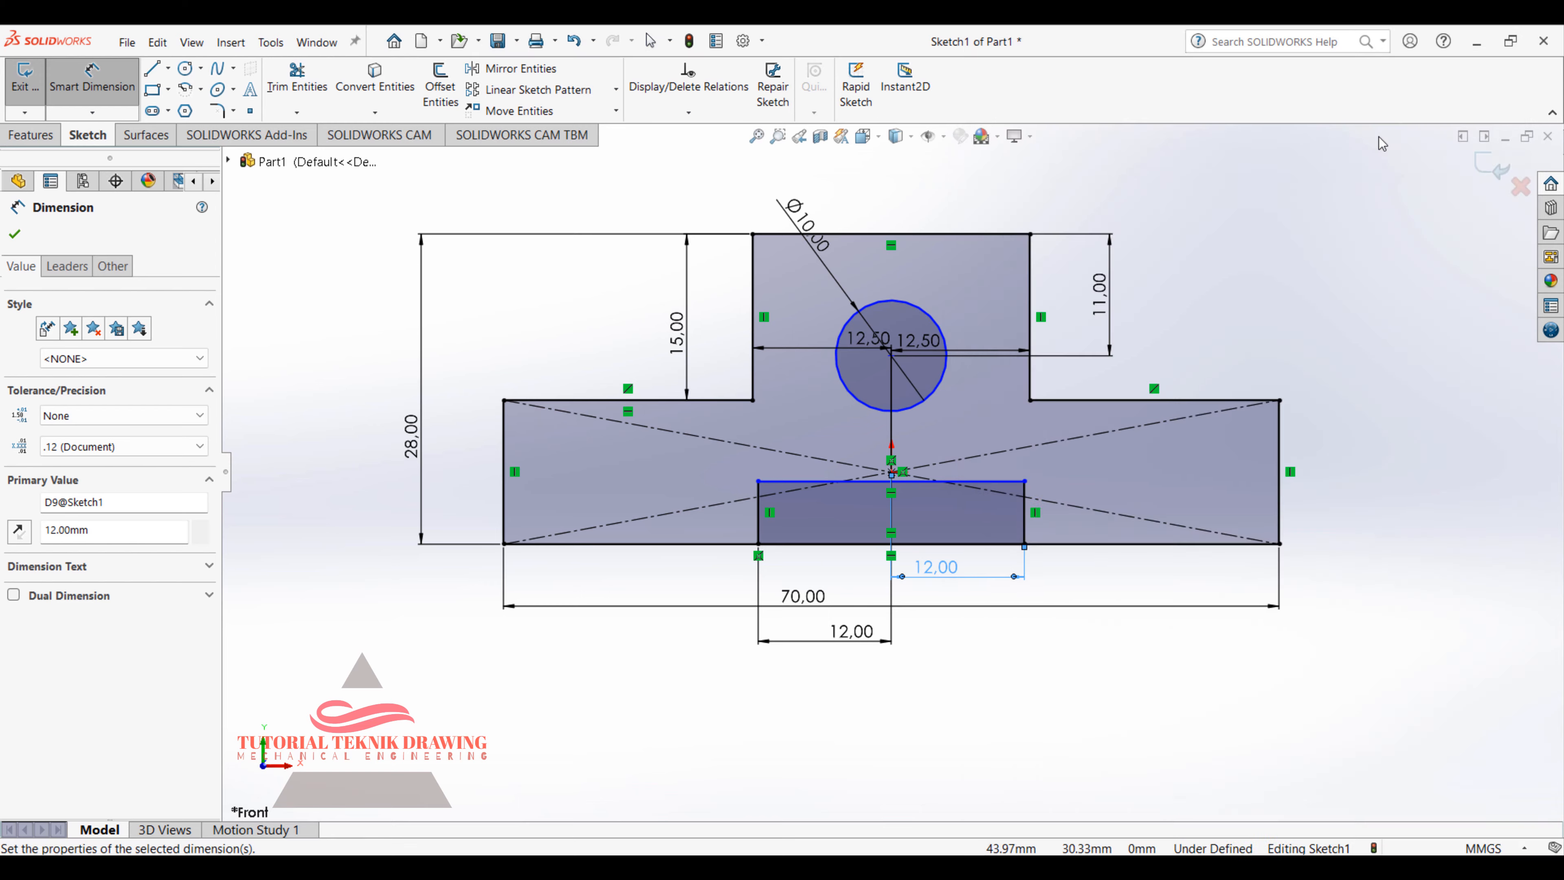
click(154, 72)
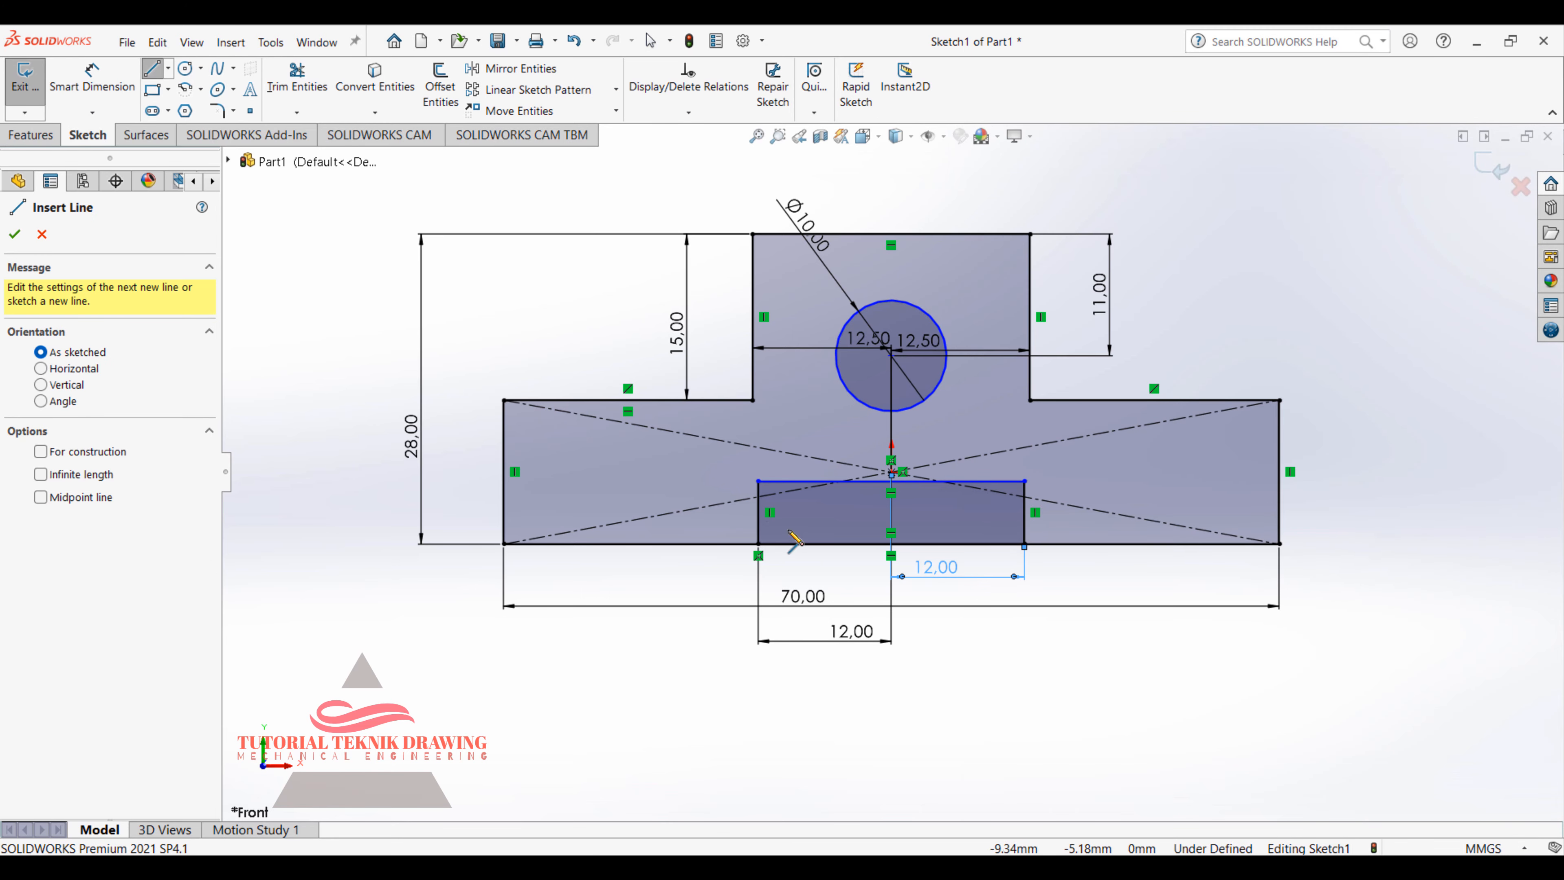
click(758, 481)
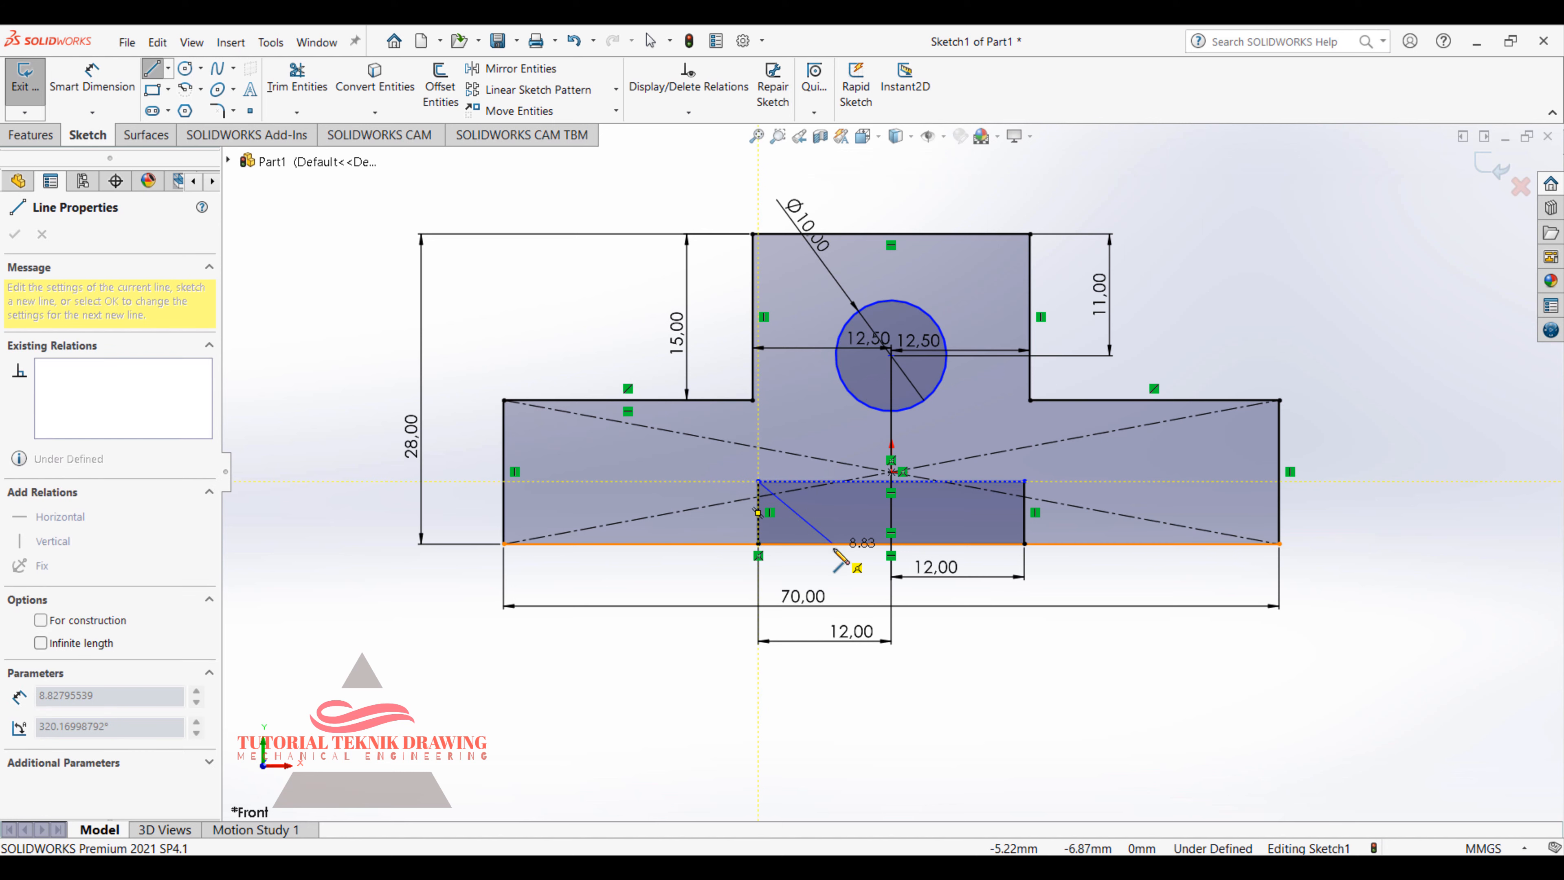
click(832, 544)
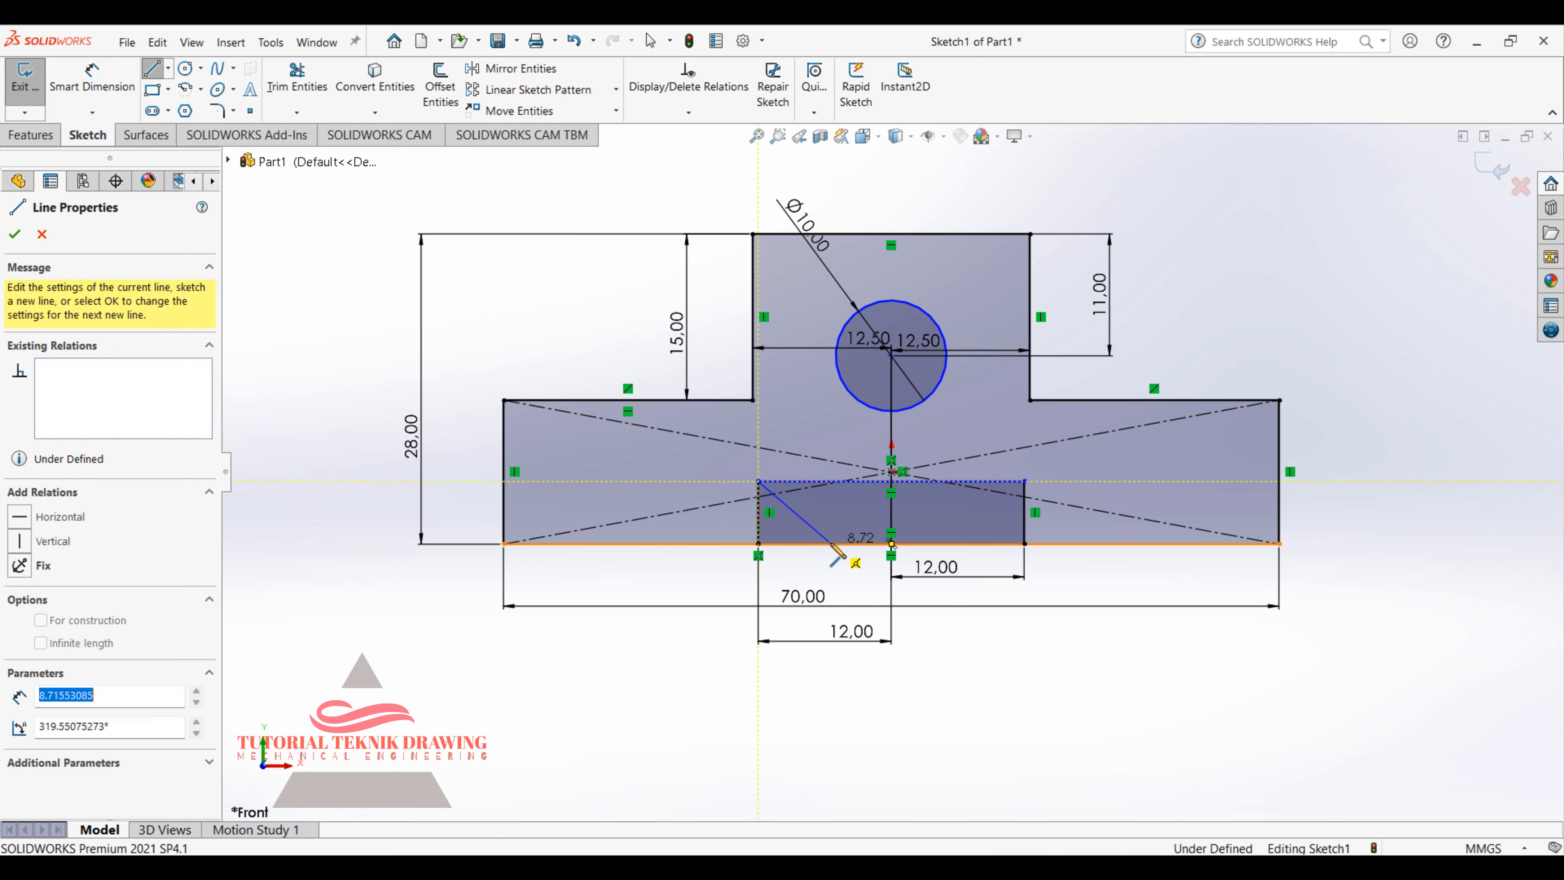
right_click(810, 481)
click(854, 491)
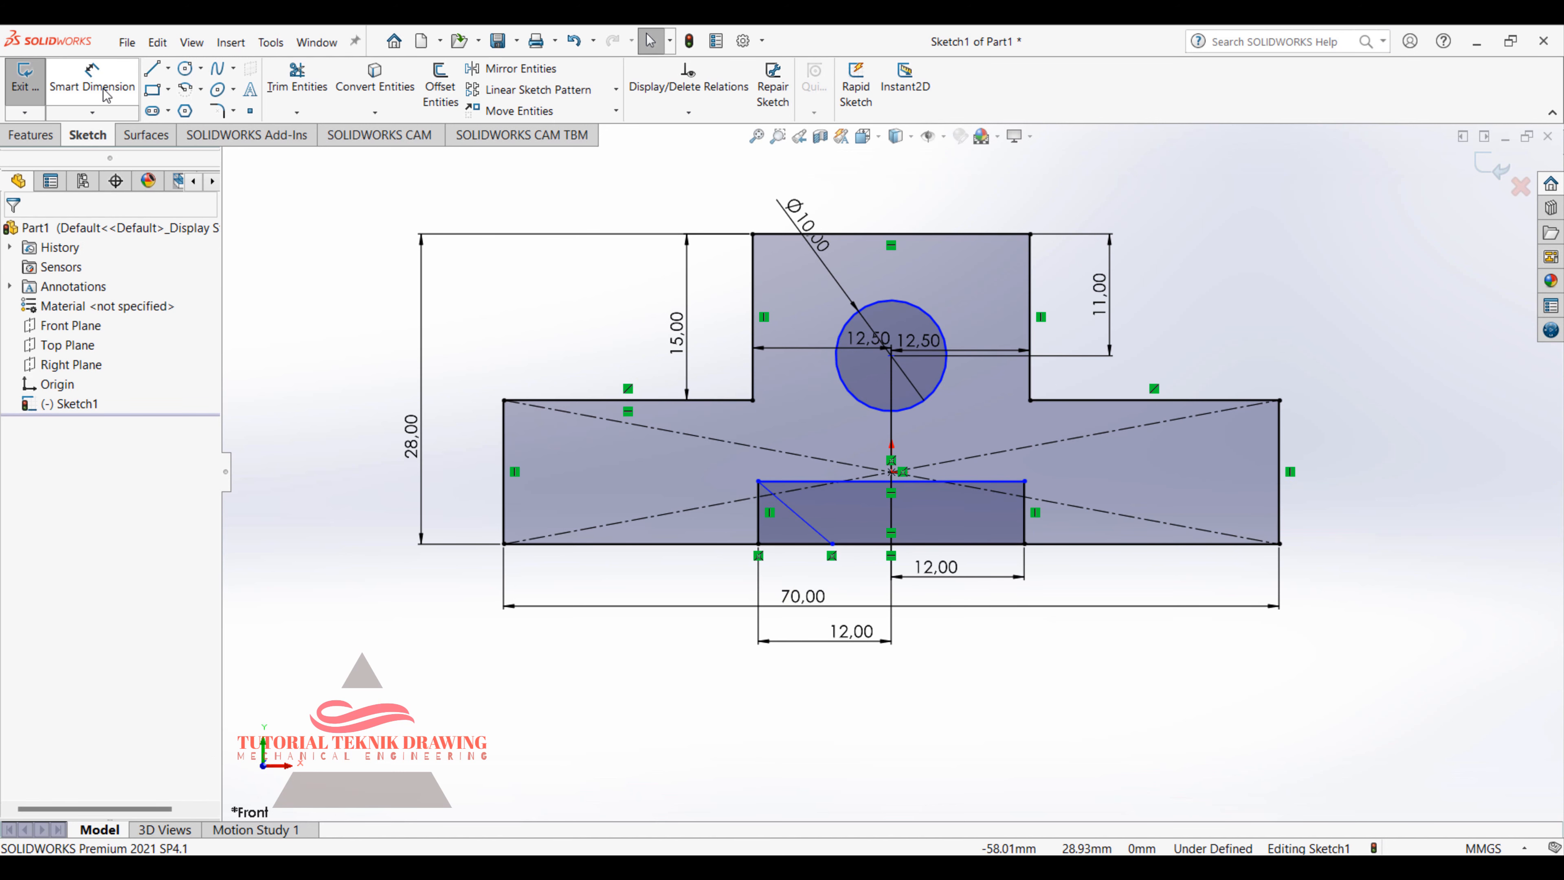
Step: Try a 55° angle dimension between the slanted line and the slot's top edge, checking the angle in the reference drawing
click(92, 77)
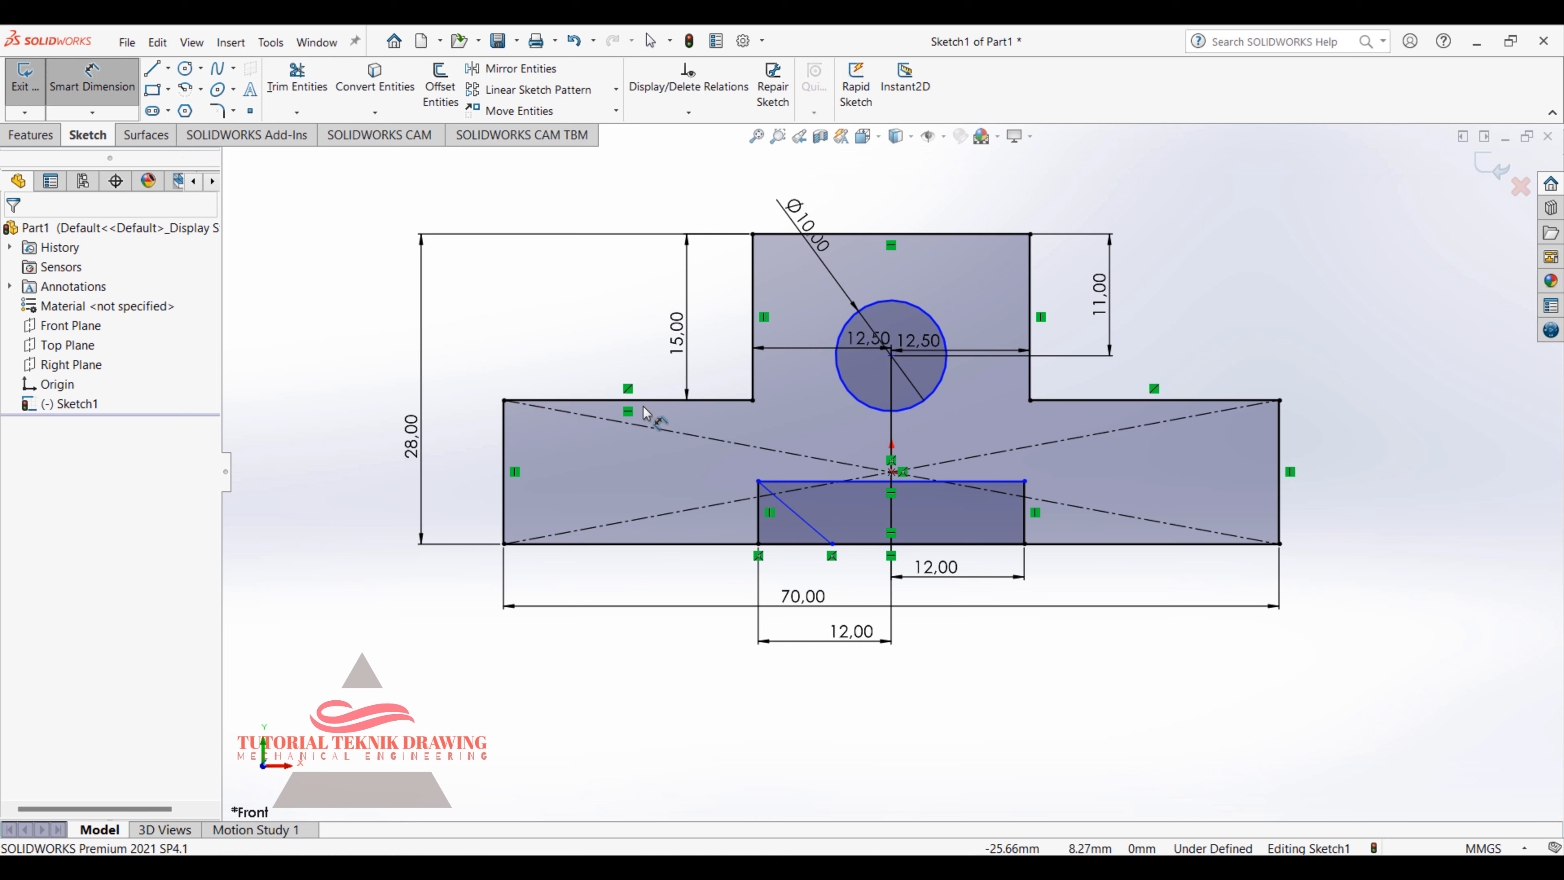
click(812, 530)
click(824, 482)
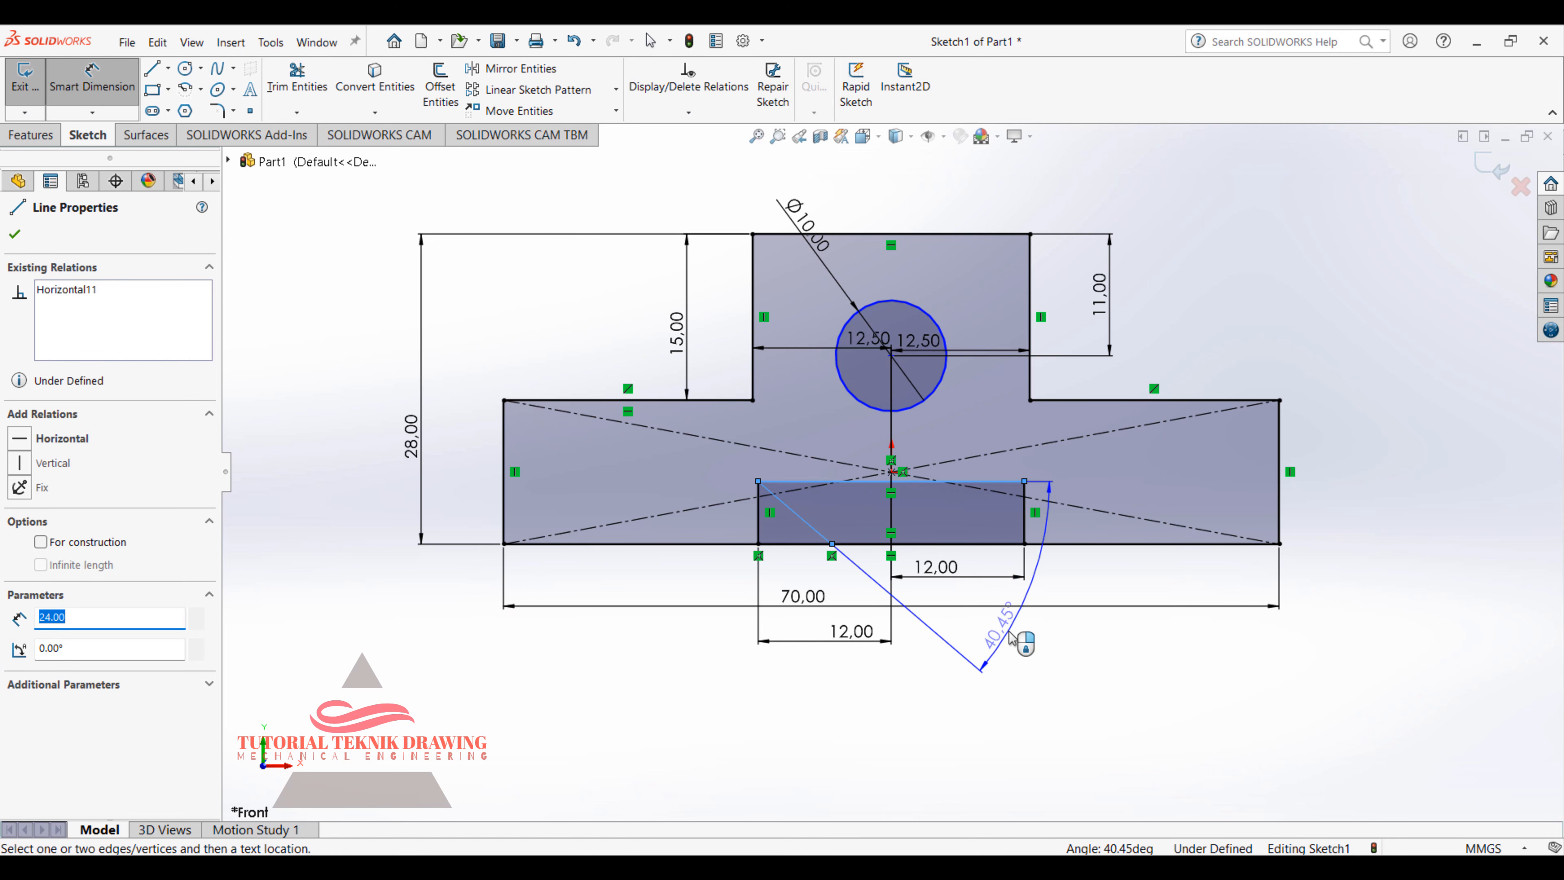
click(1010, 640)
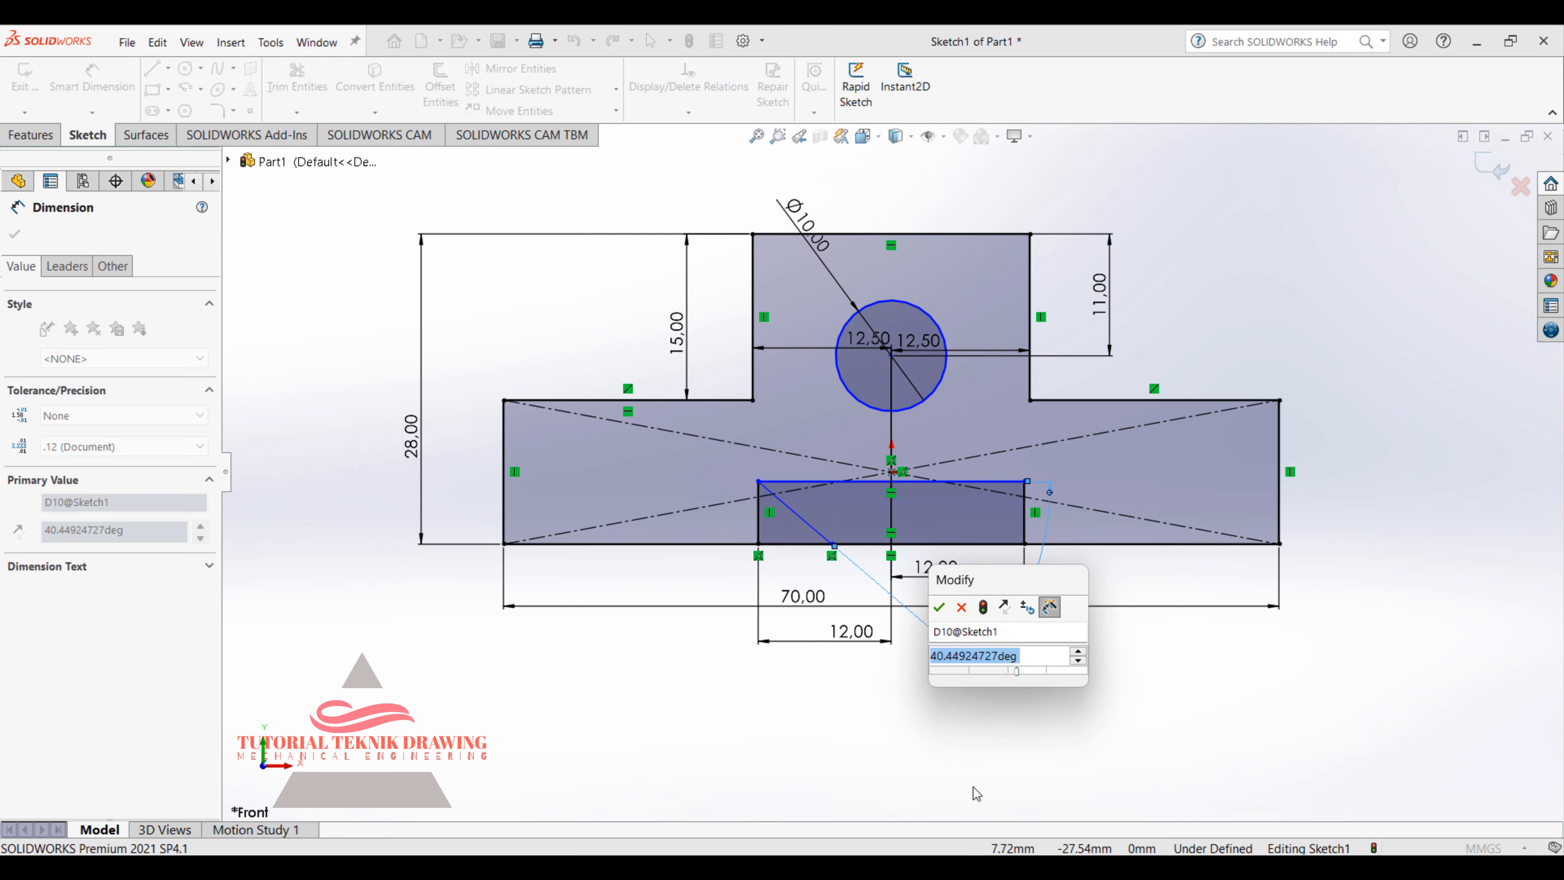
key(alt+Tab)
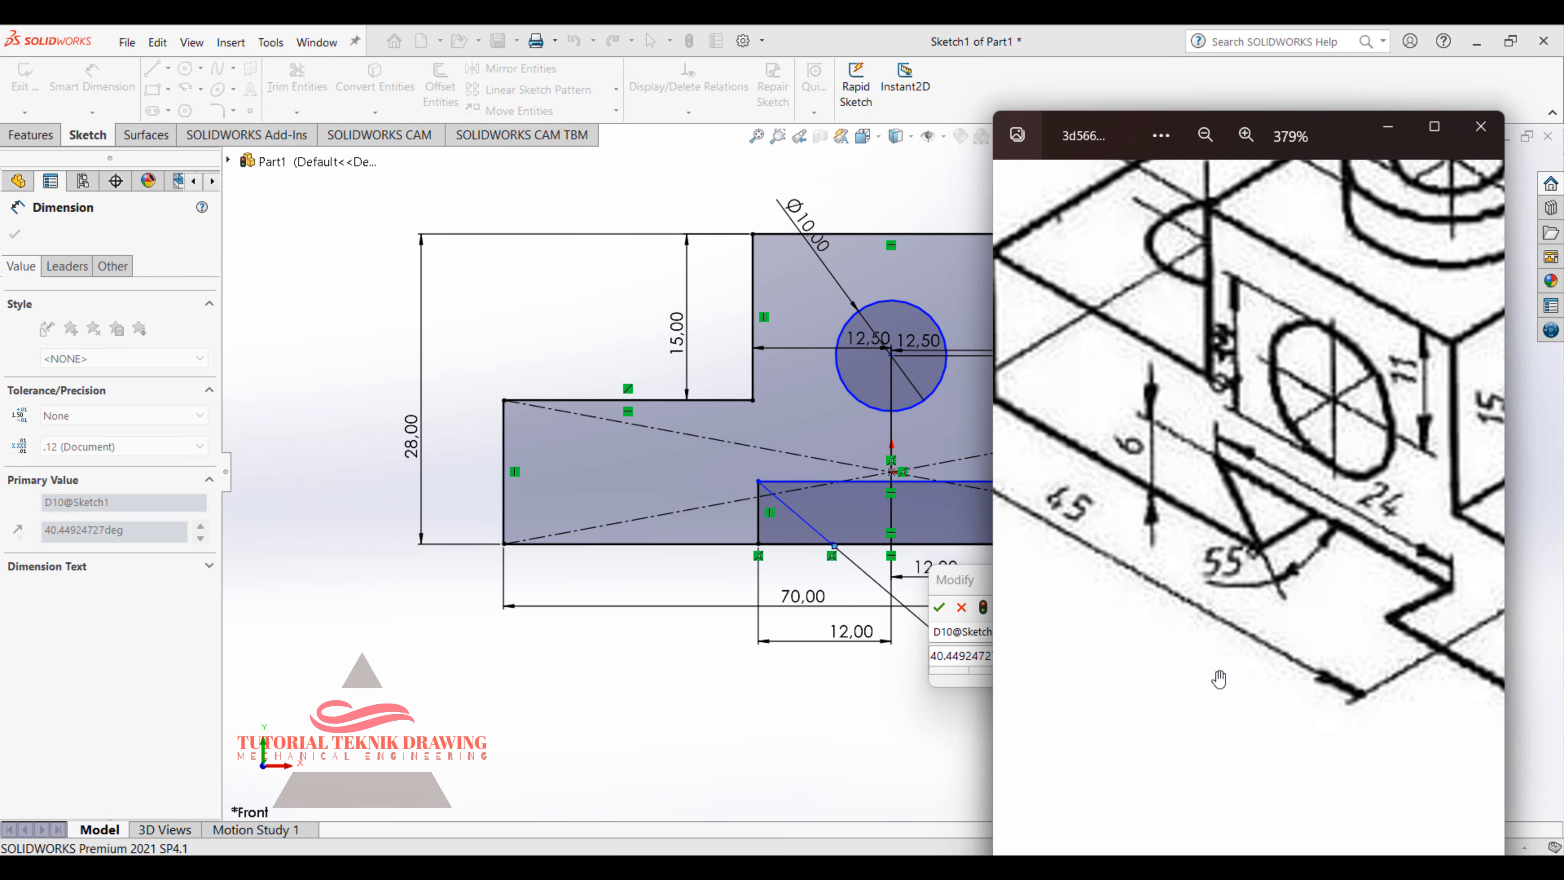
click(1384, 129)
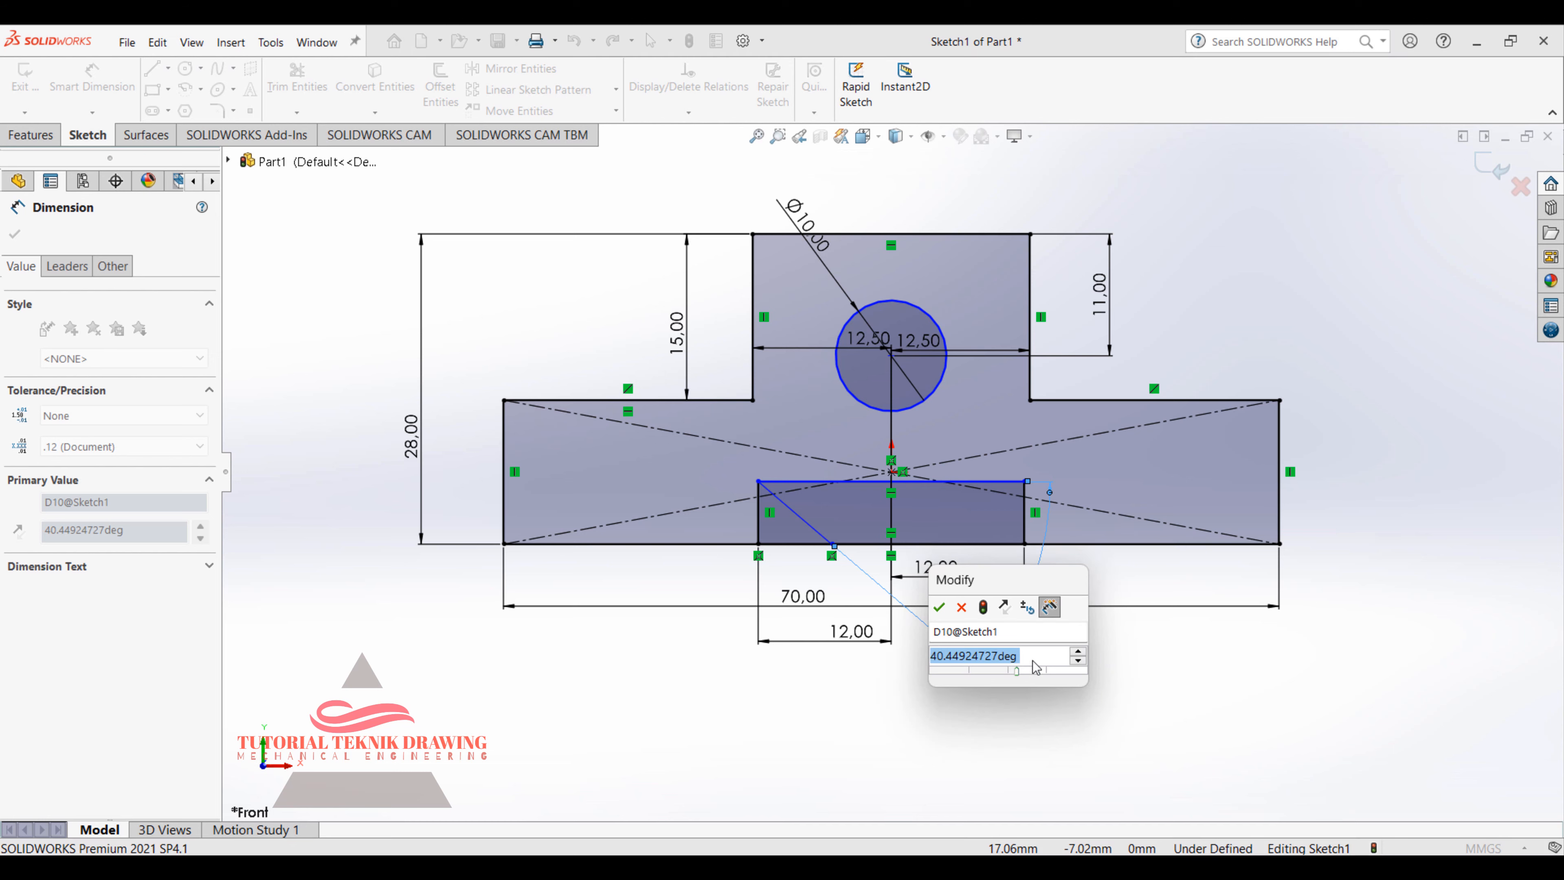
text(55)
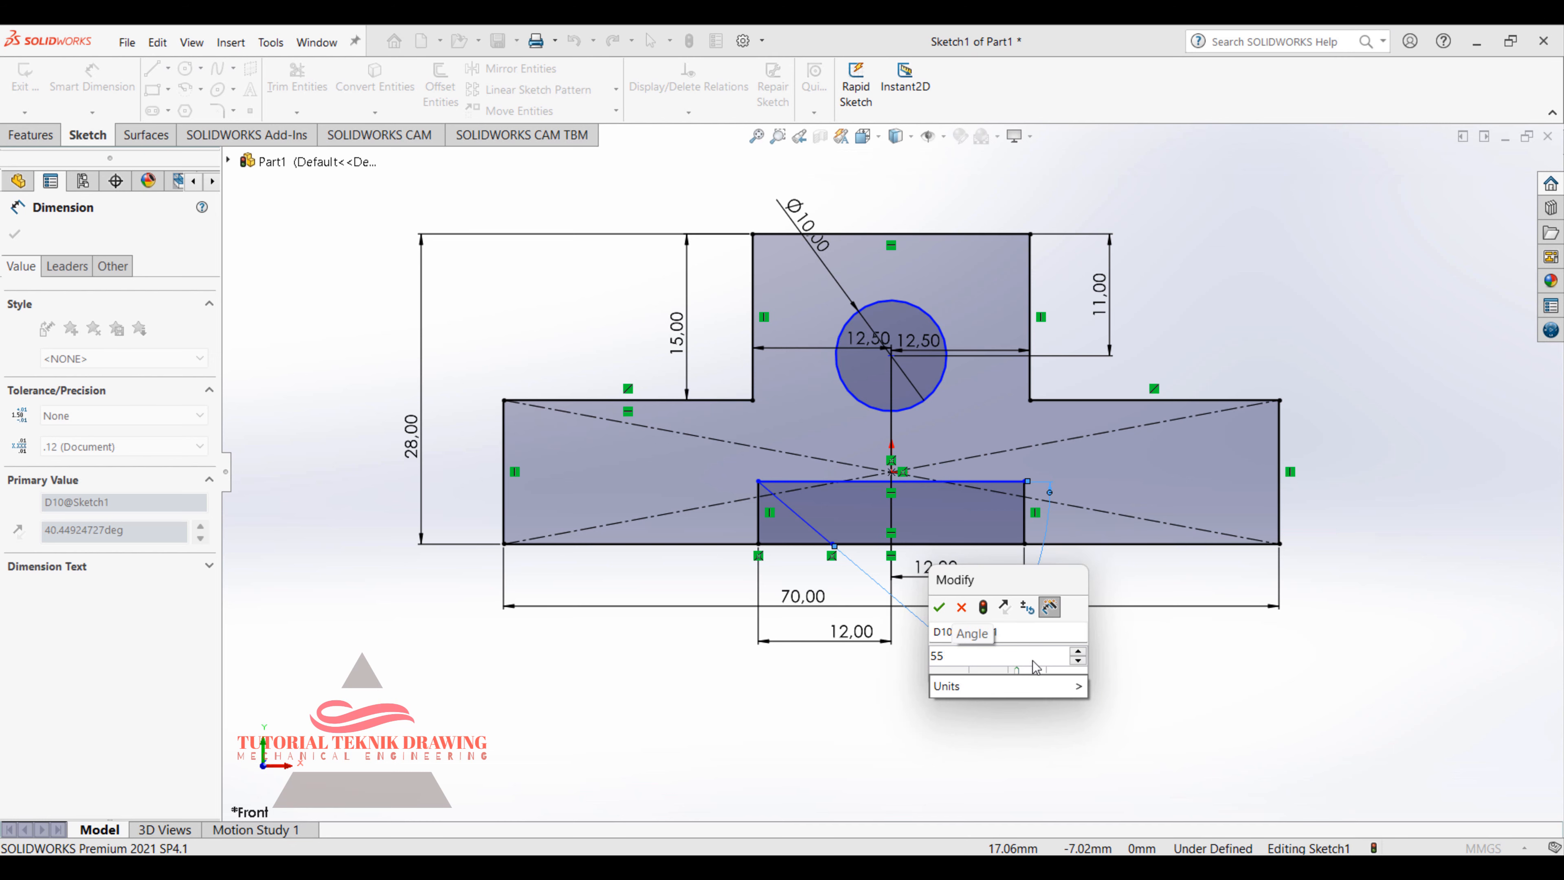
key(Return)
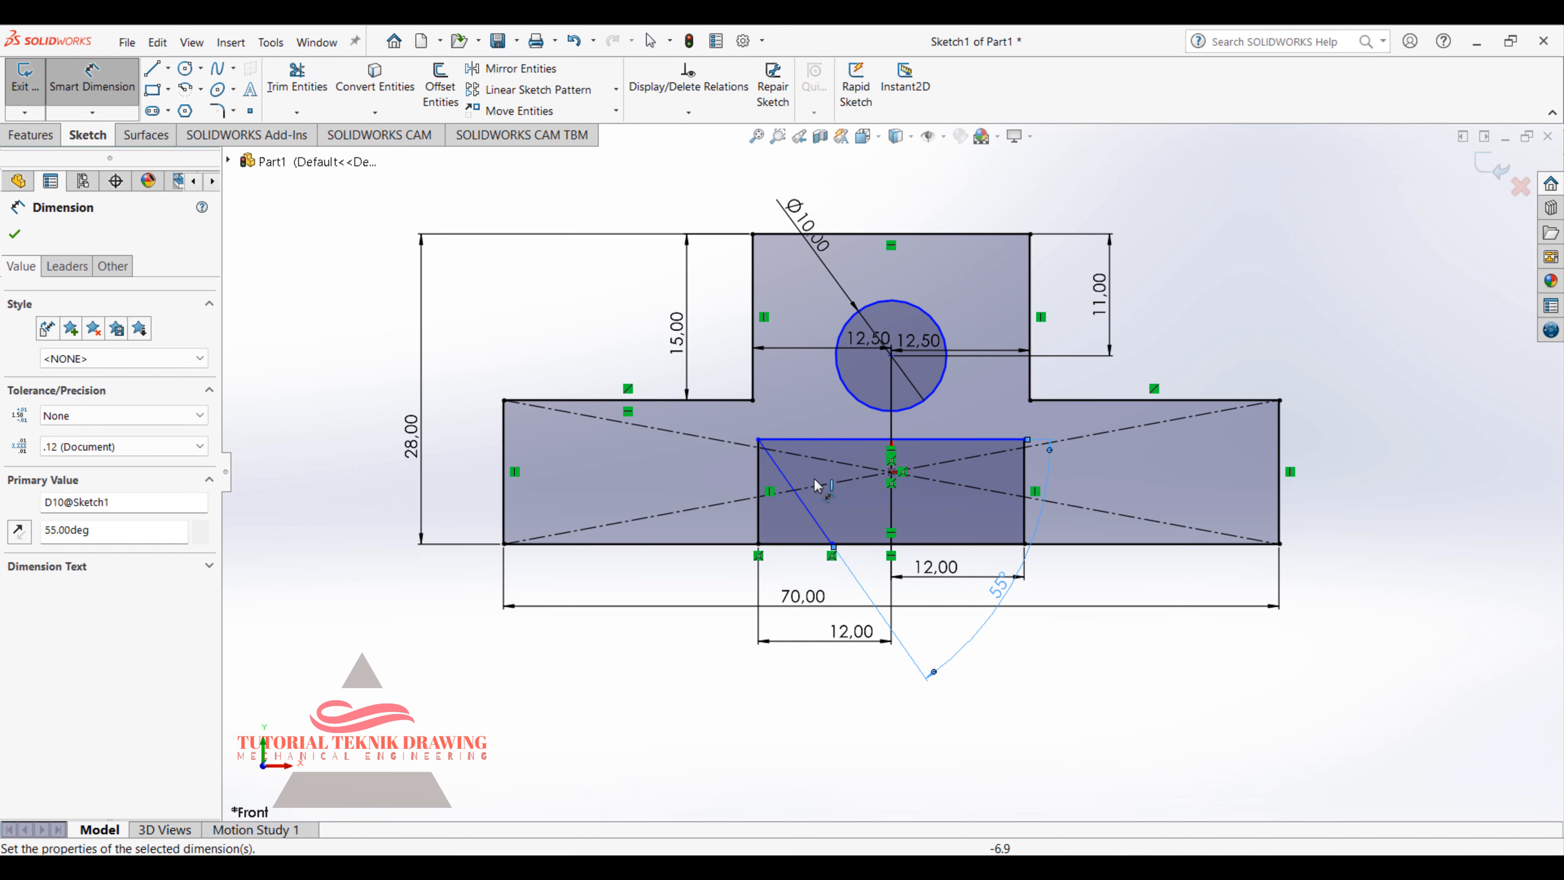
key(ctrl+z)
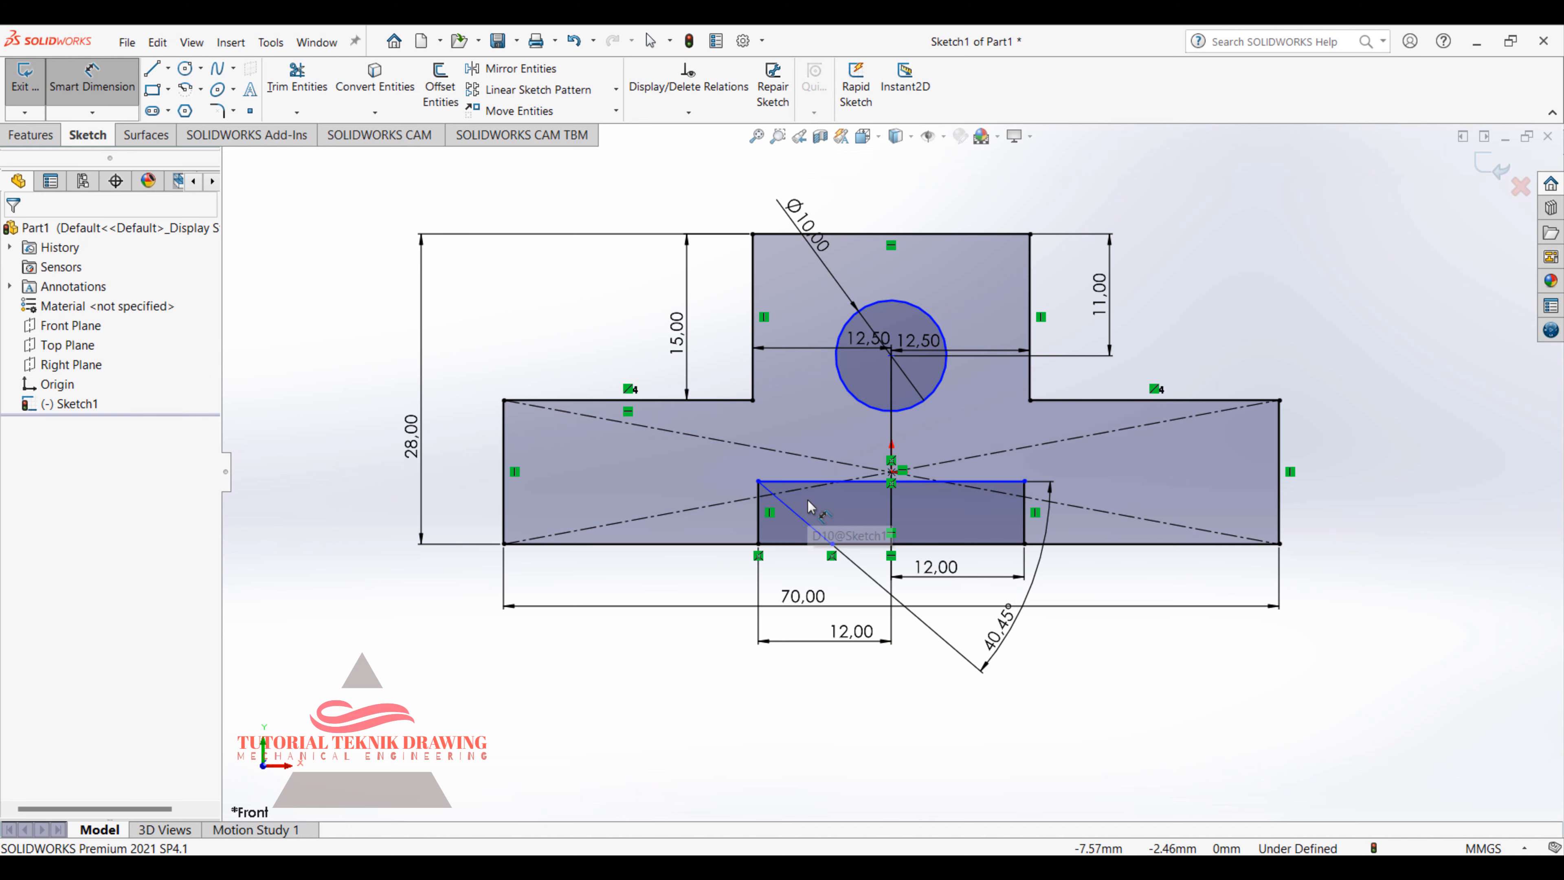
Step: Check the slot height in the reference drawing and dimension the slot rectangle's left edge as 6 mm
click(1058, 868)
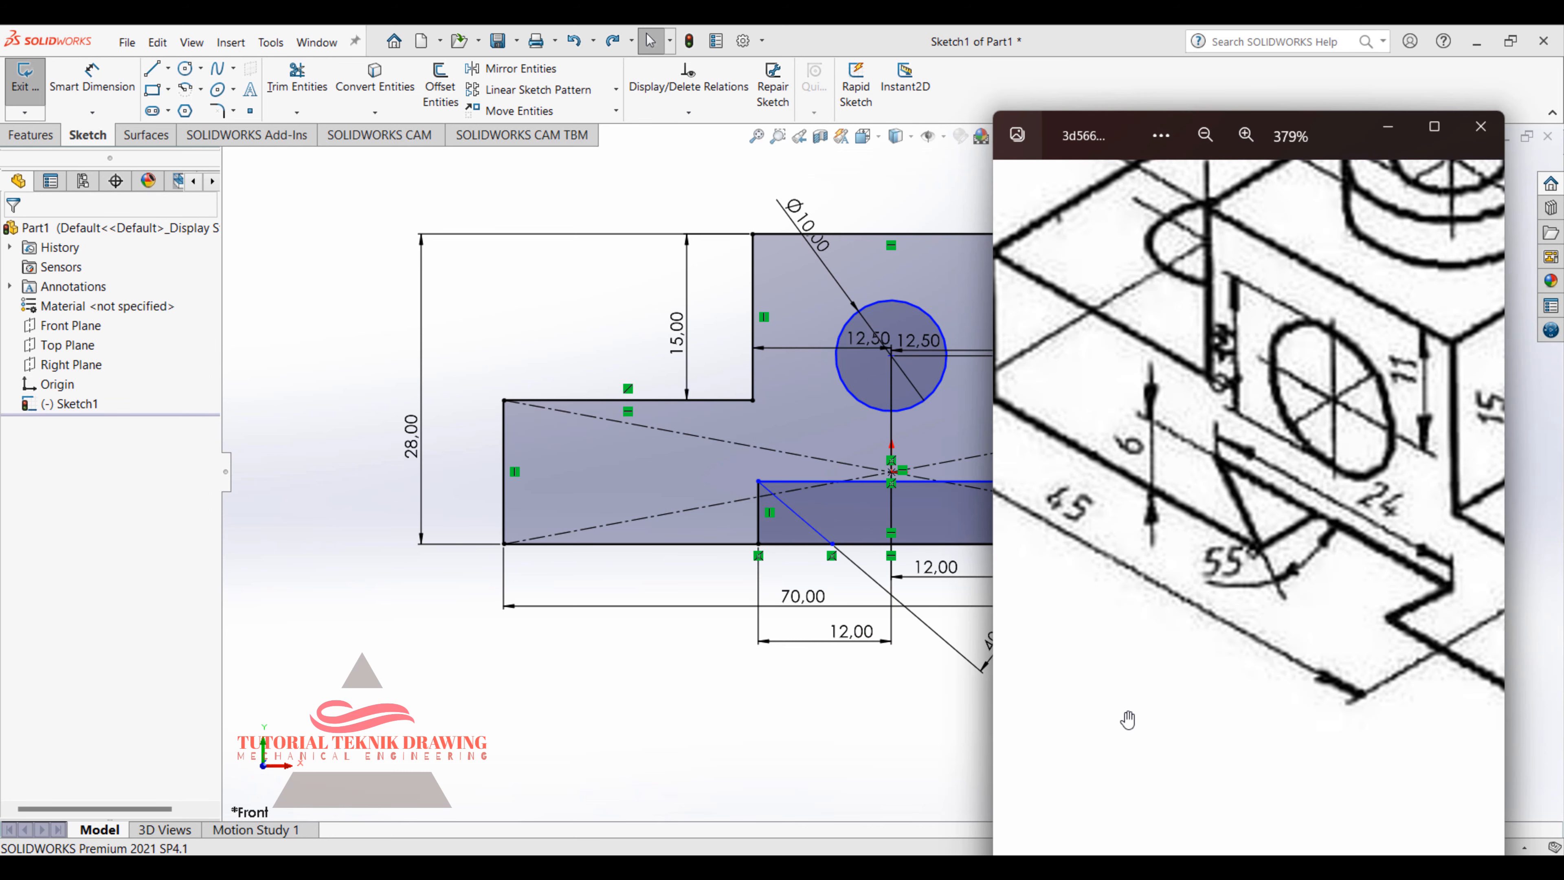
click(1389, 129)
click(93, 79)
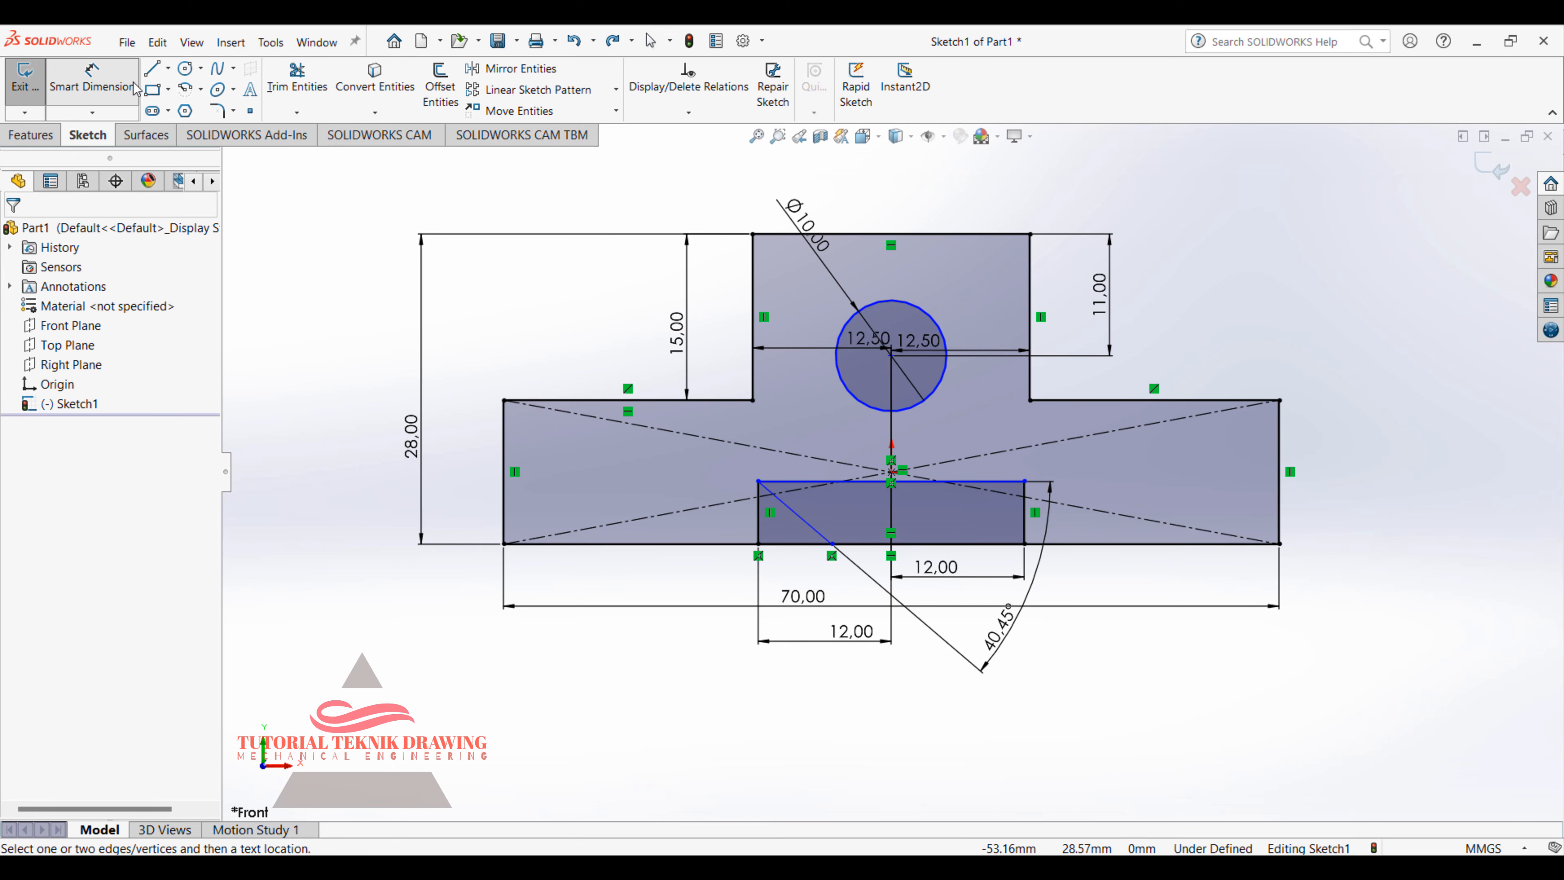
click(758, 528)
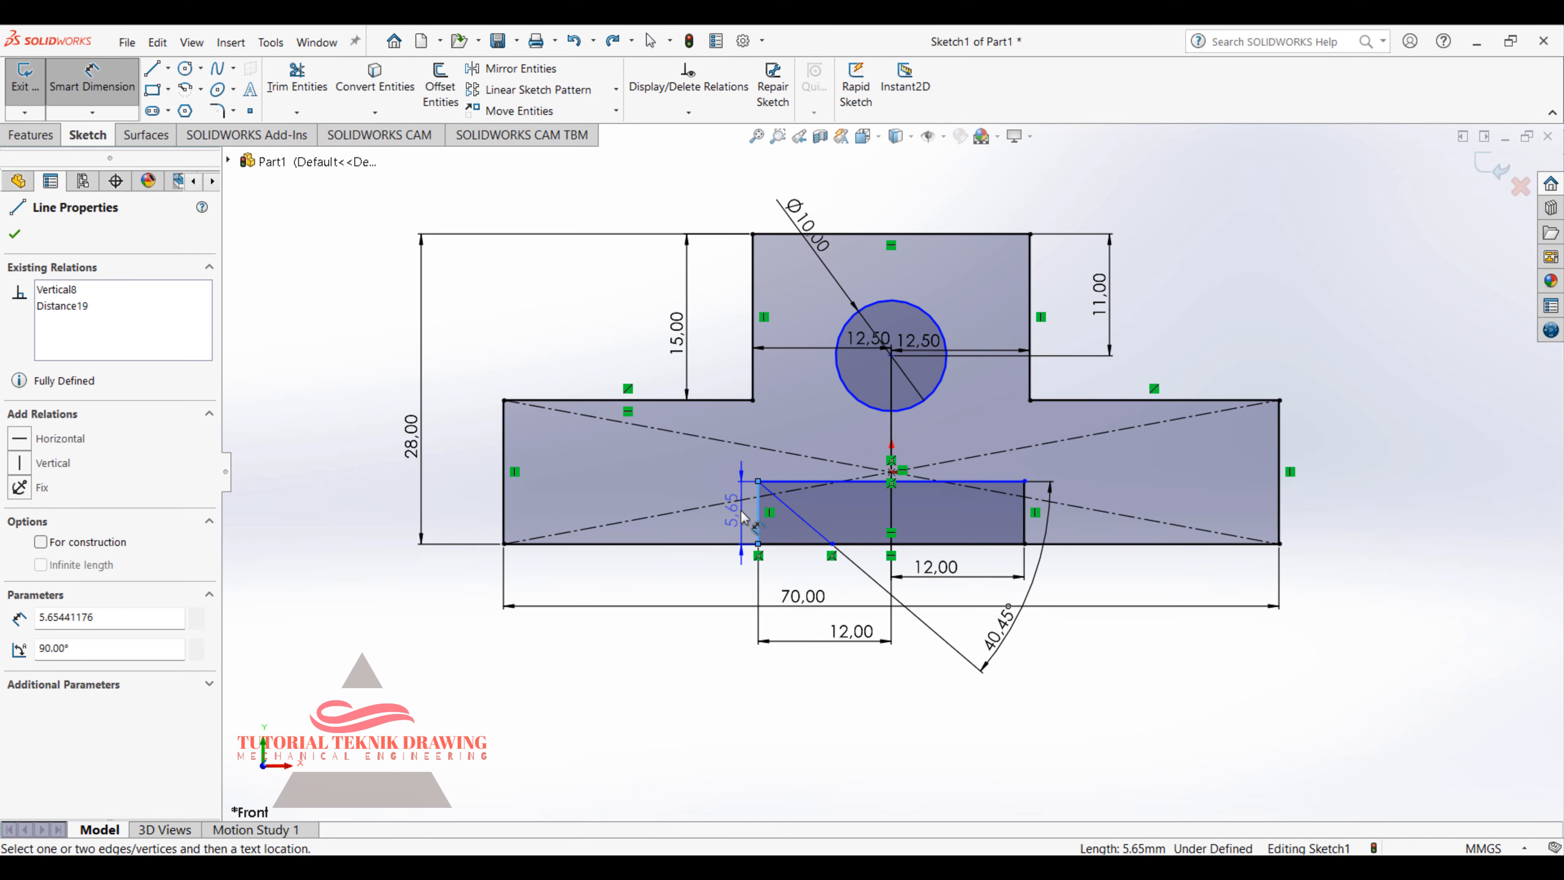
click(726, 520)
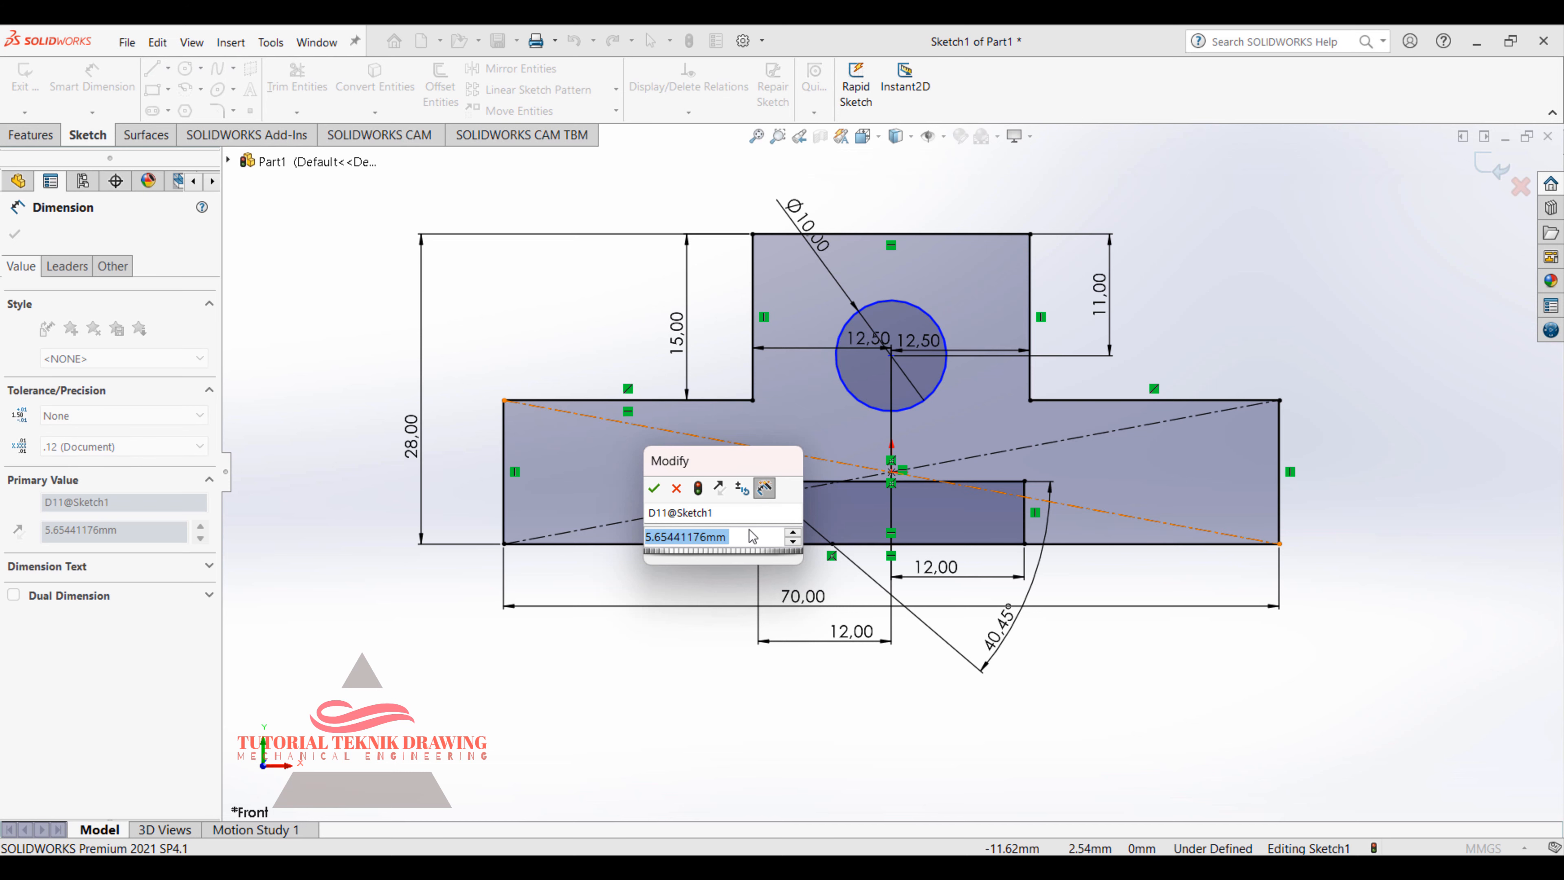
text(6)
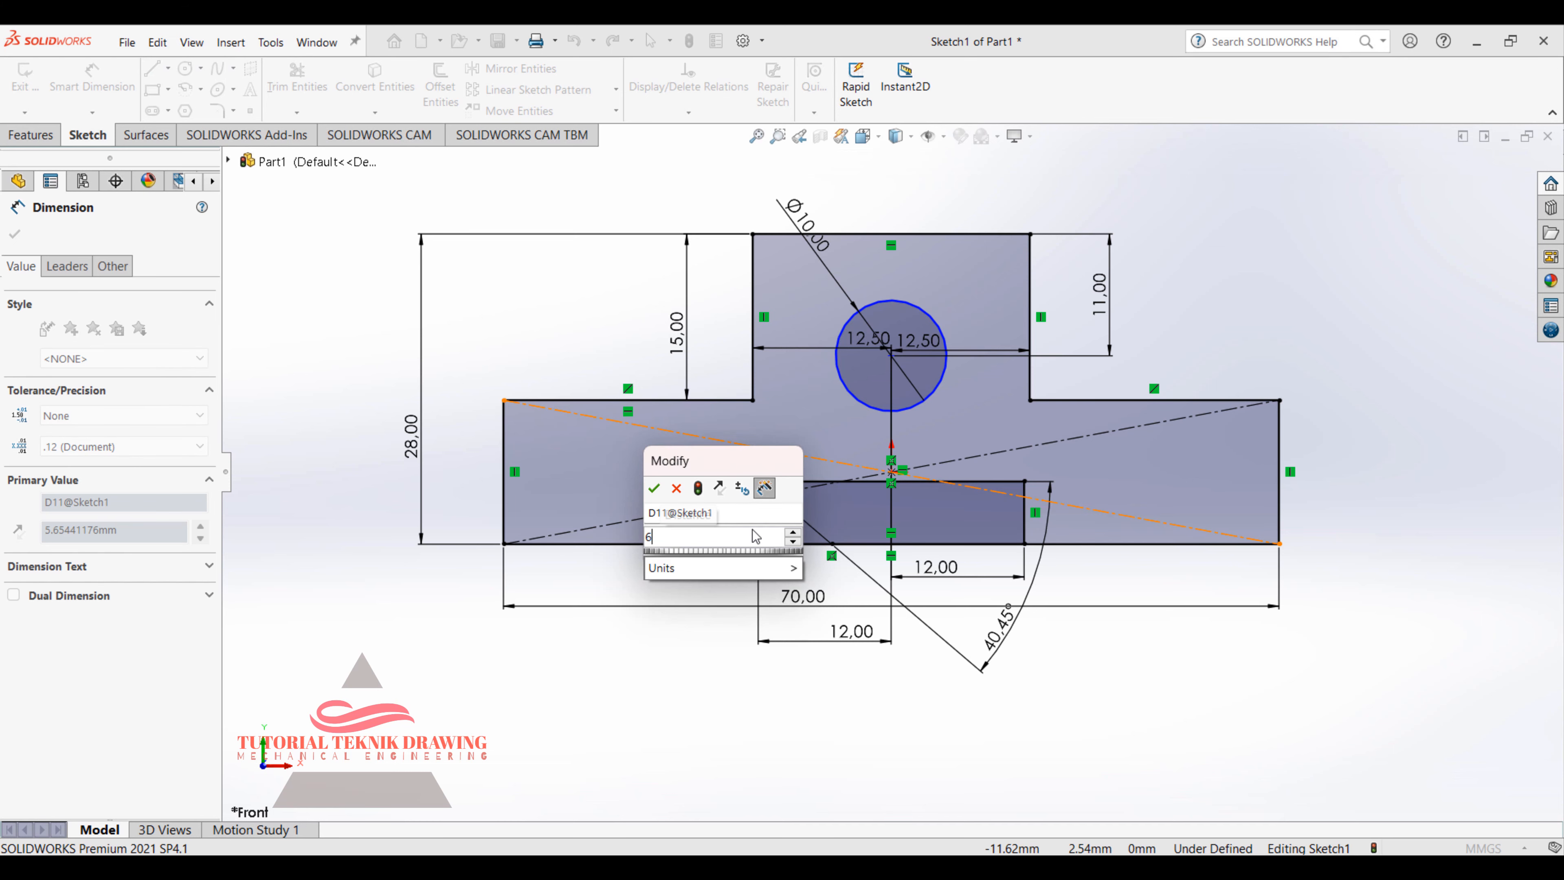
key(Return)
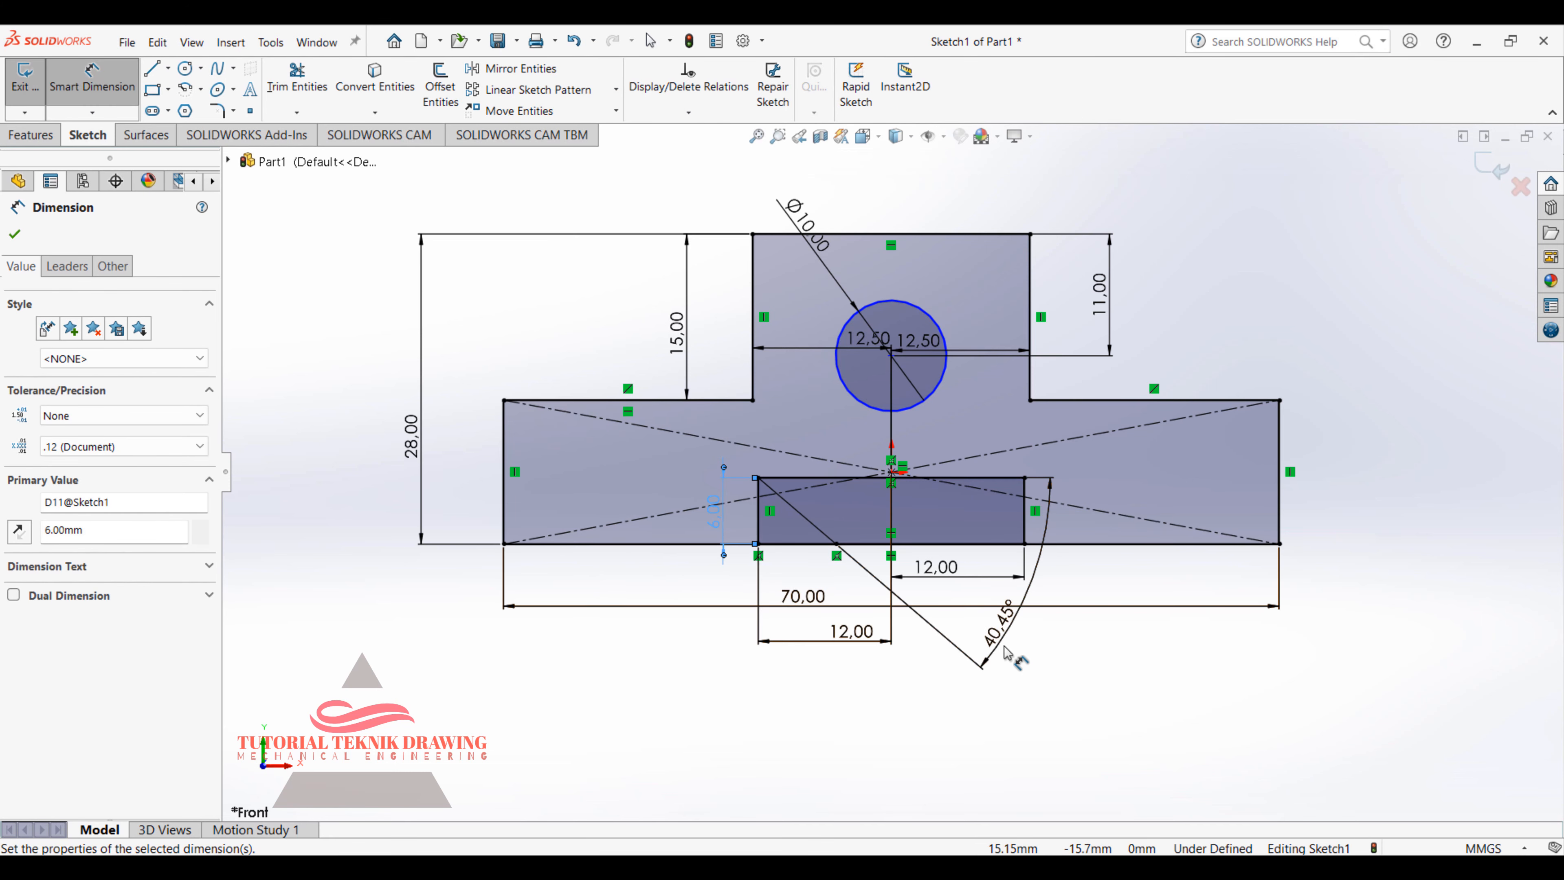
Step: Set the angle dimension between the slanted line and the slot's top edge to 55°
click(1015, 678)
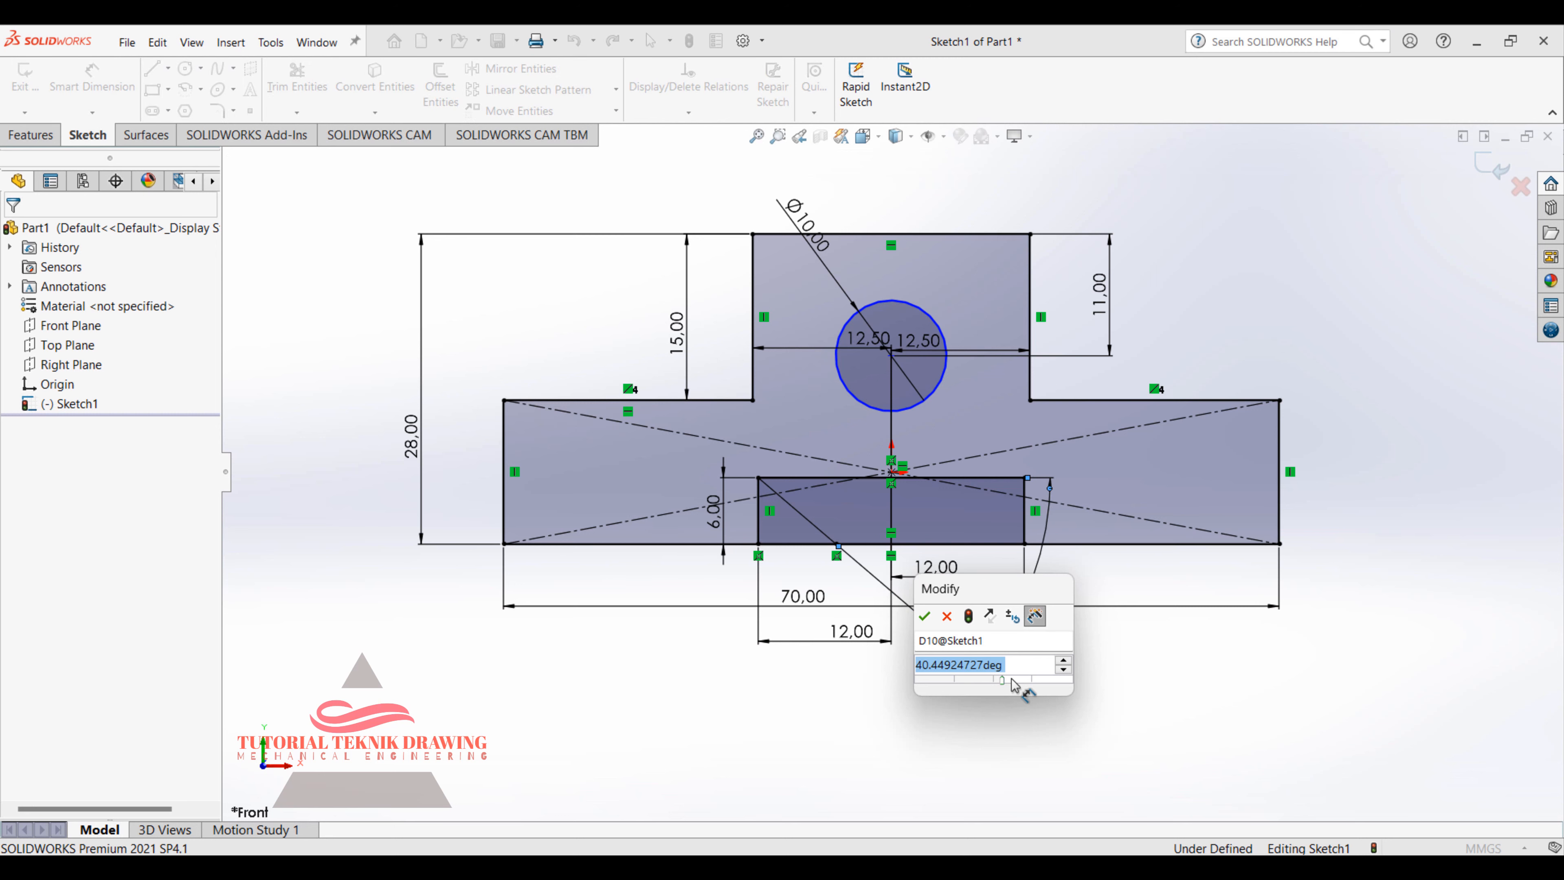
text(55)
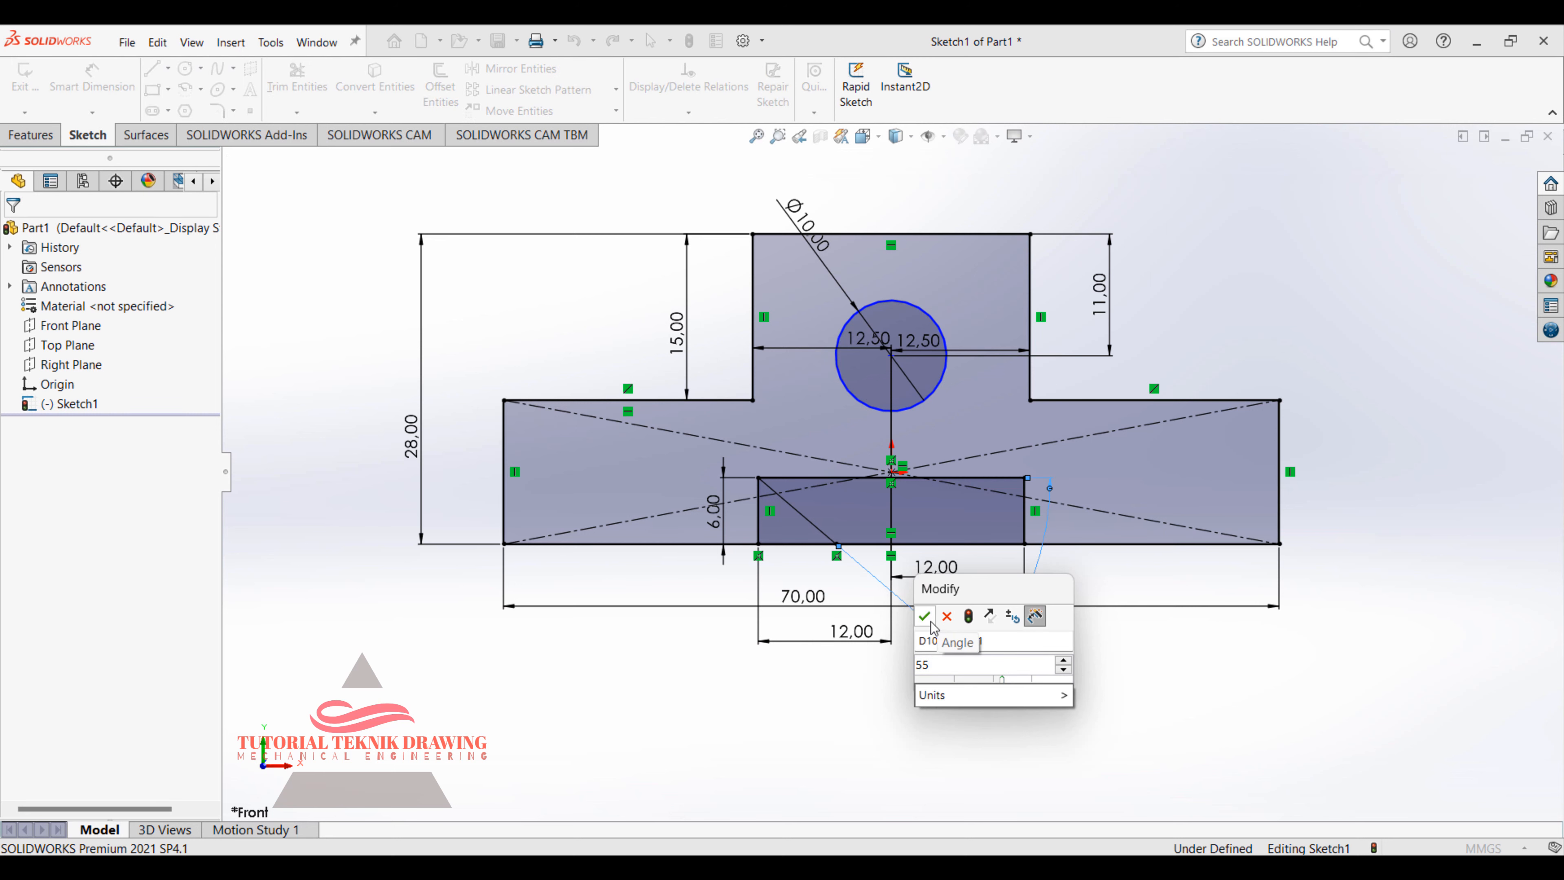
click(926, 619)
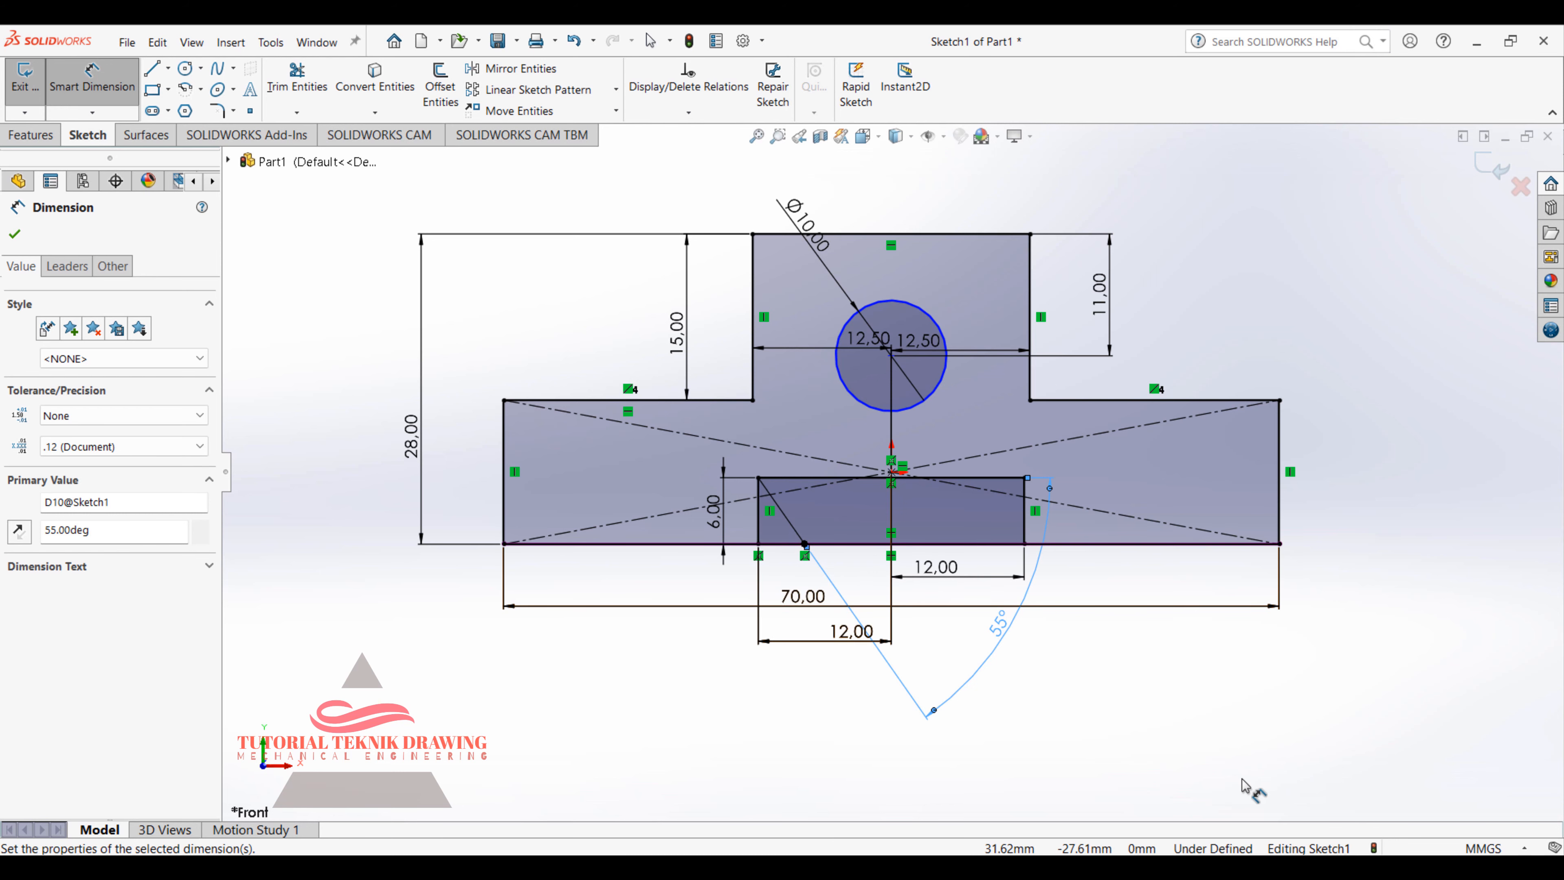
Step: Recheck the dovetail in the reference drawing and undo the last angle and slot height changes
click(1056, 868)
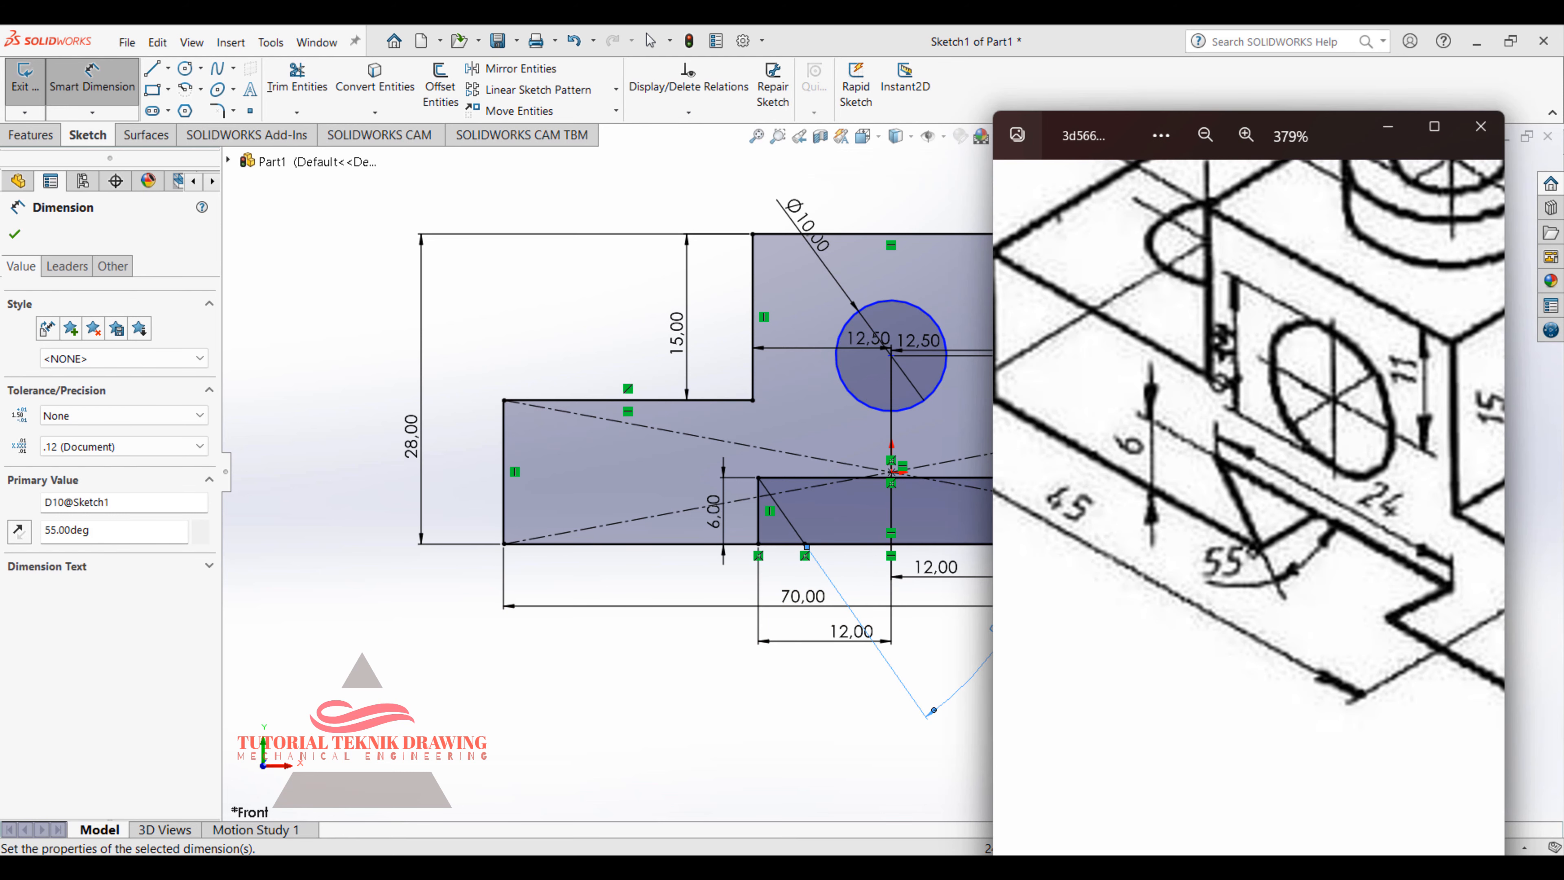
click(1055, 868)
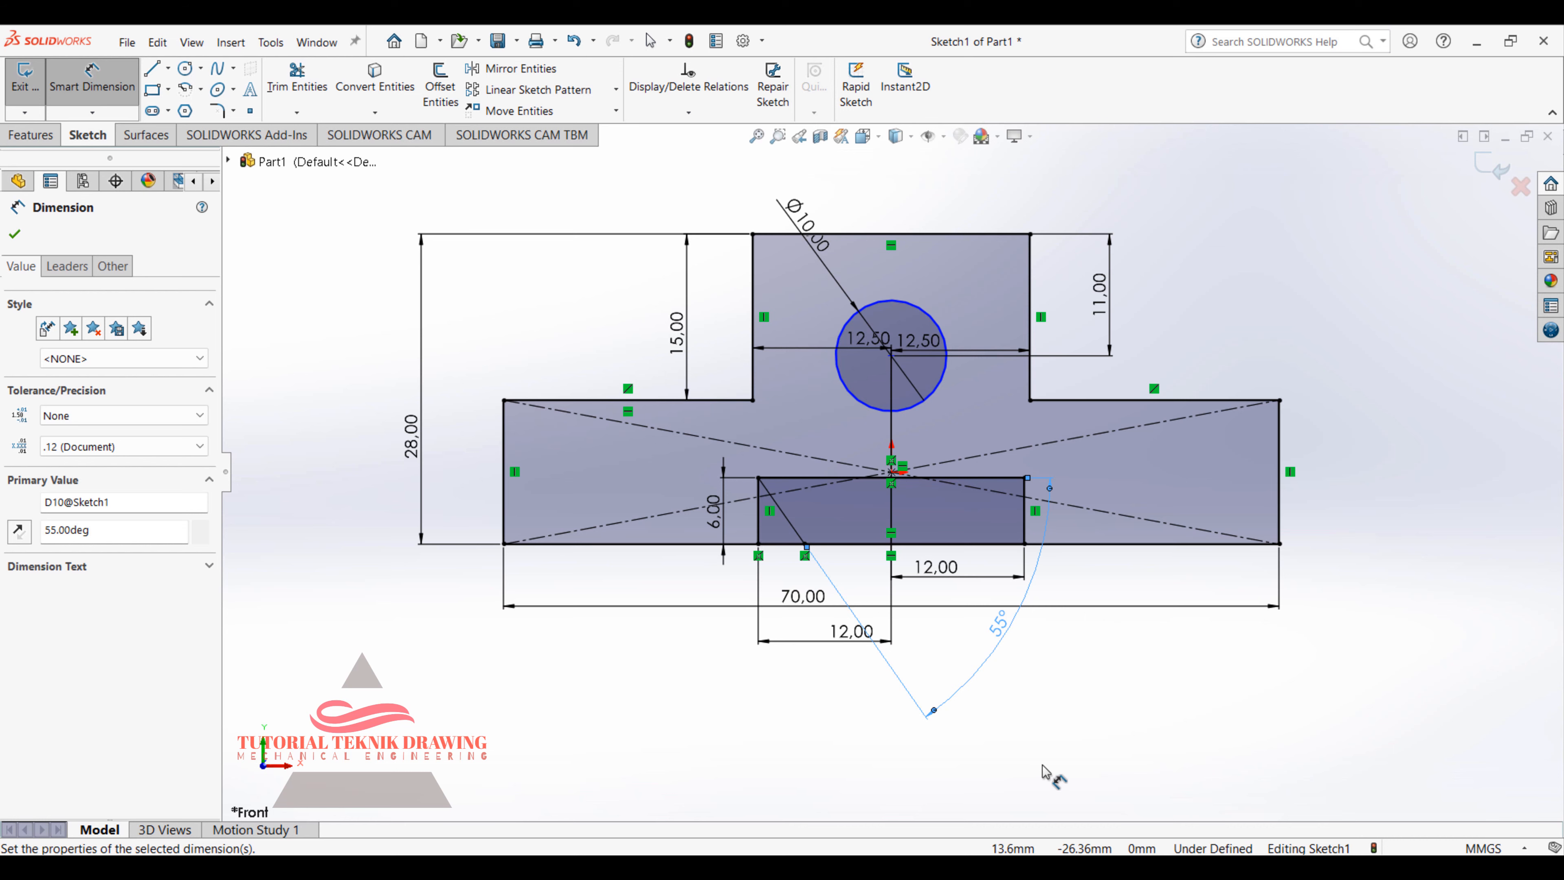
key(ctrl+z)
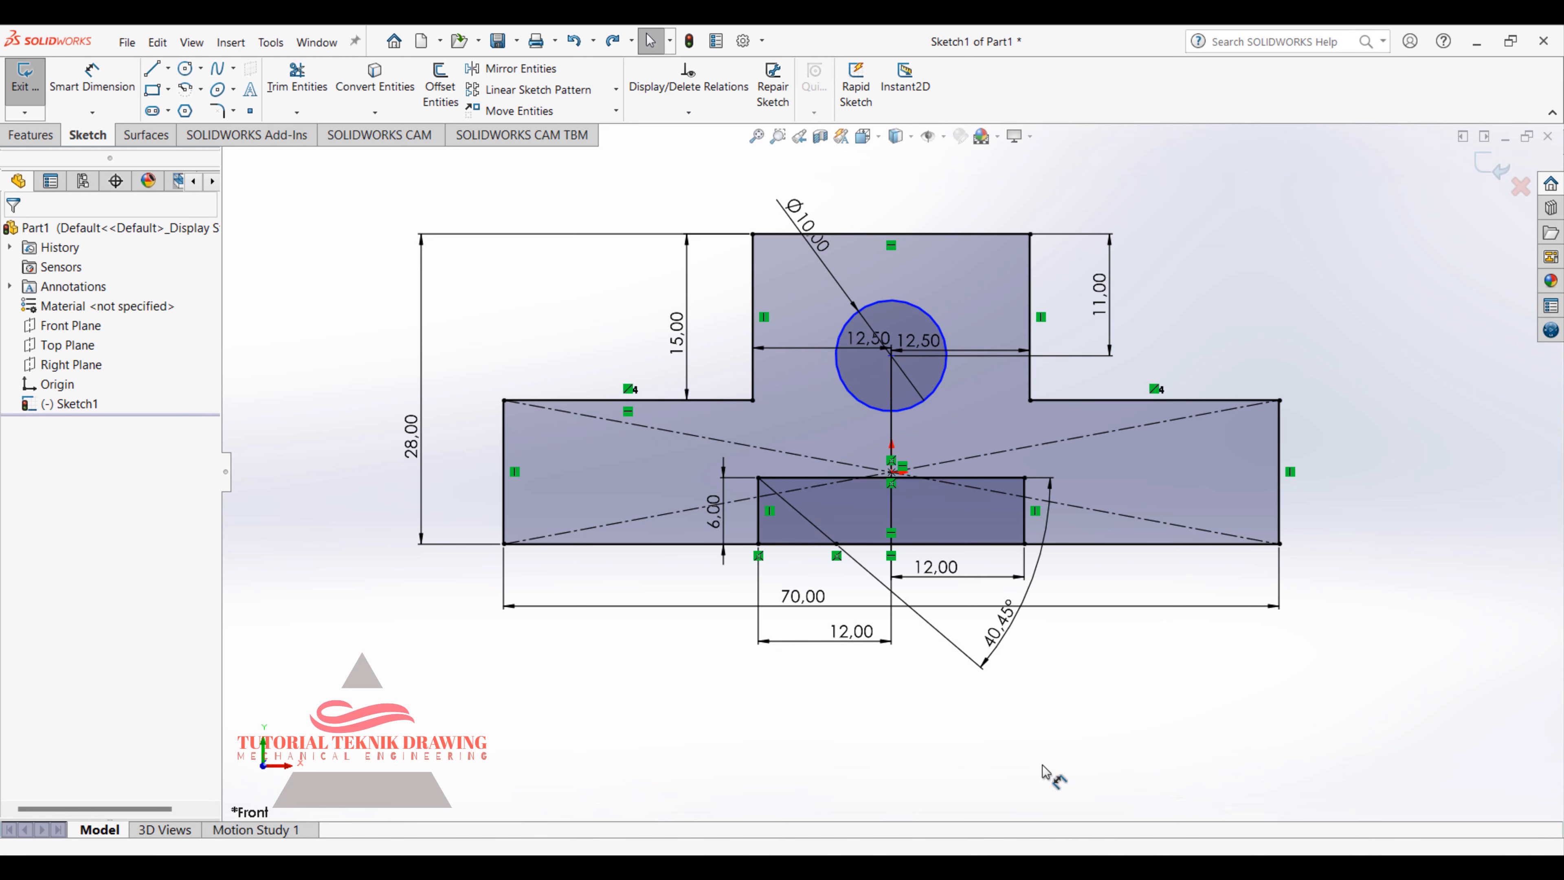
key(ctrl+z)
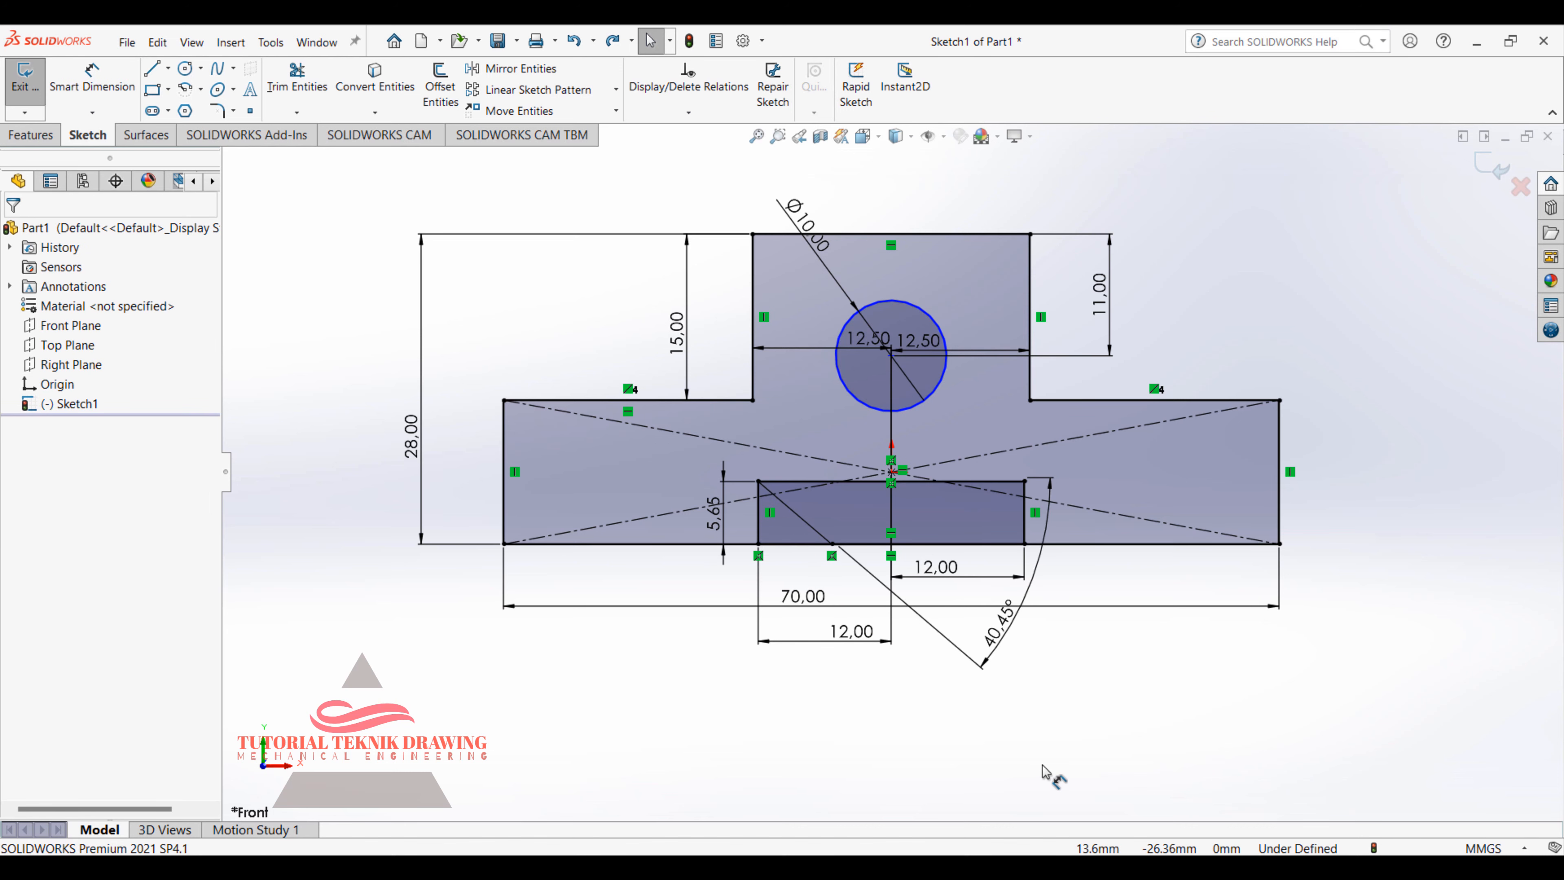
Step: Delete the slanted line's angle dimension and set the slot's height to 6 mm
right_click(1018, 612)
click(1041, 671)
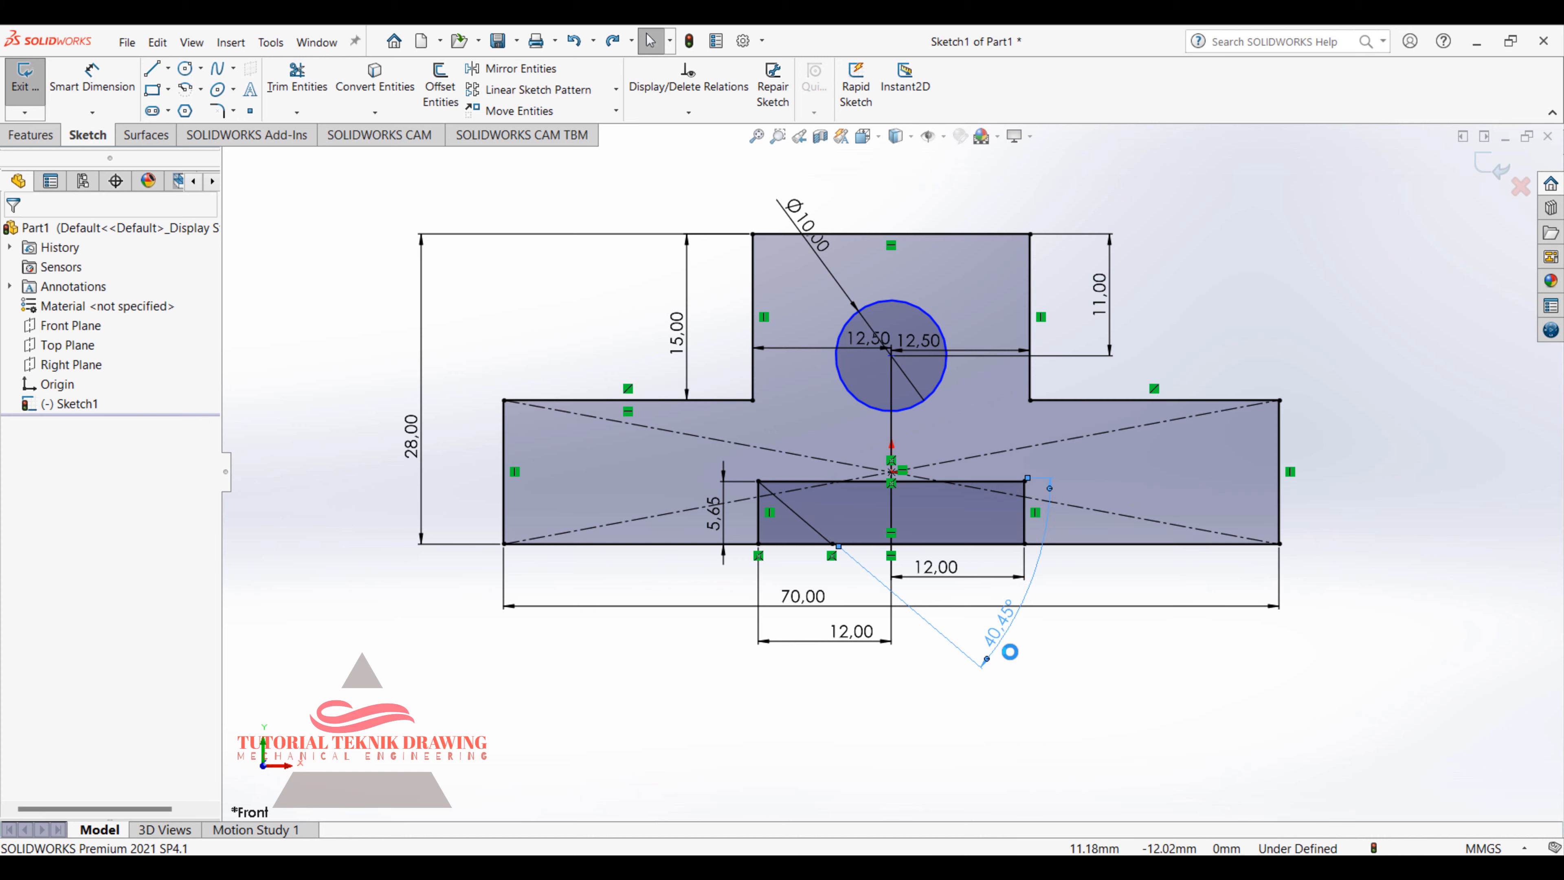
double_click(715, 518)
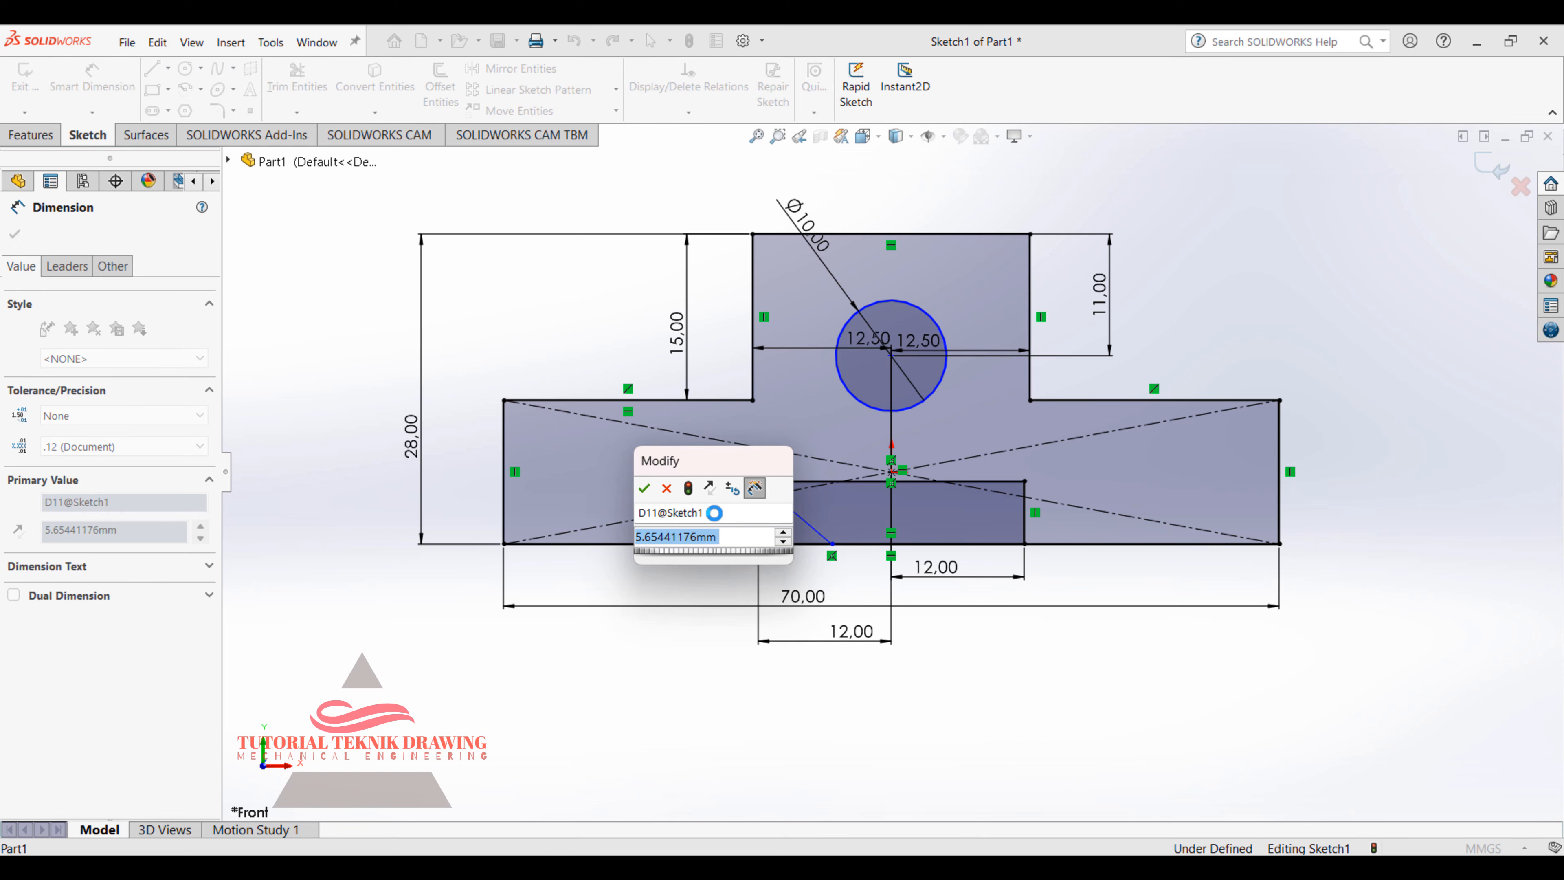
text(6)
key(Return)
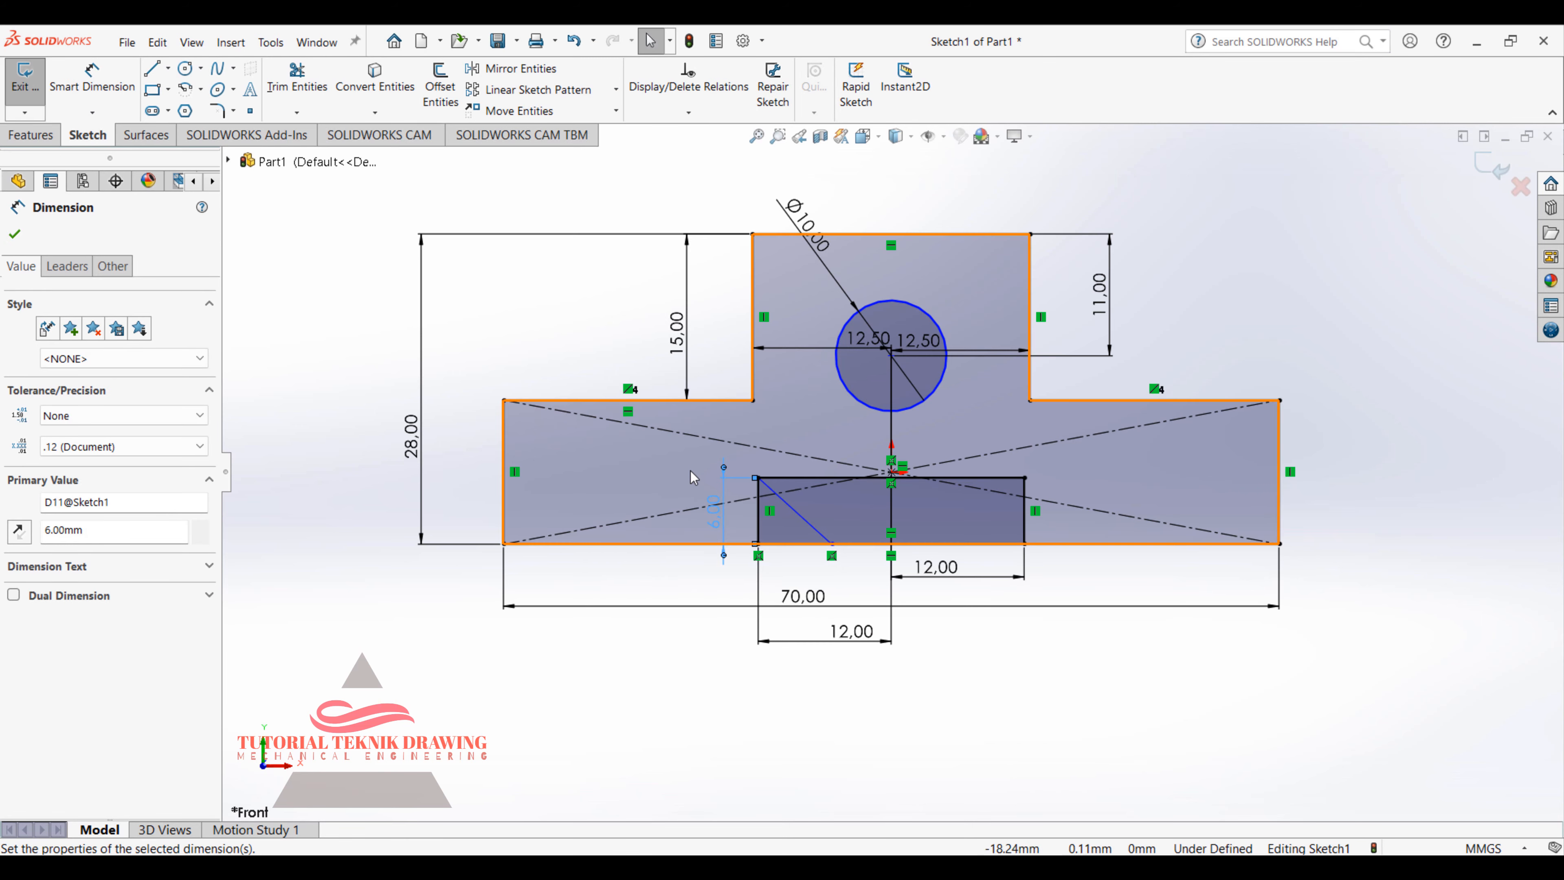
Step: Dimension the angle between the slanted line and the slot's top edge as 55° and compare it with the reference drawing
click(123, 82)
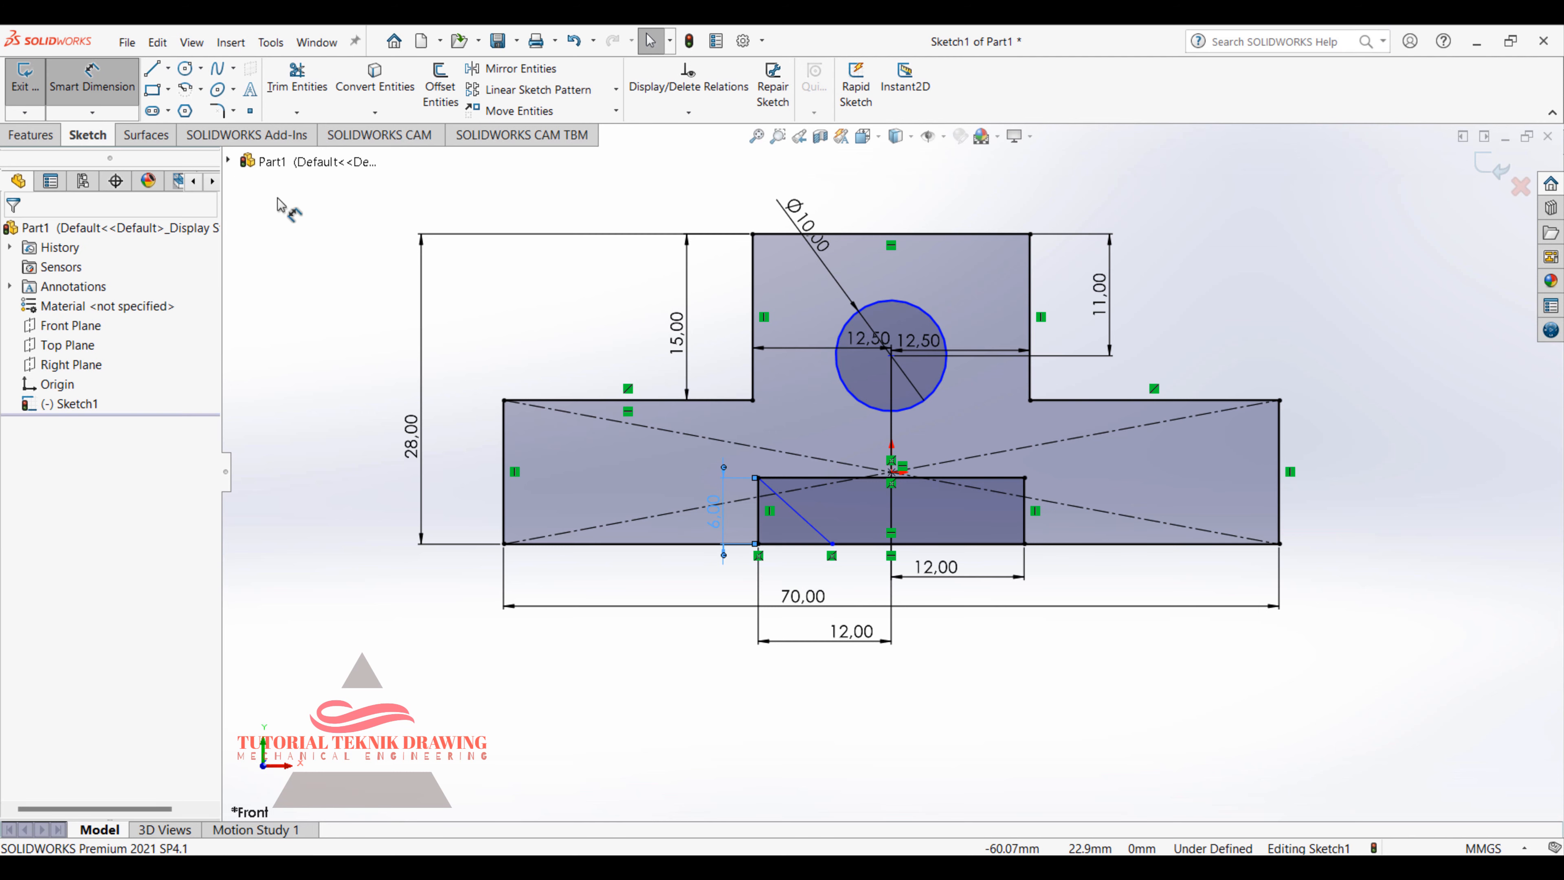
click(806, 513)
click(803, 484)
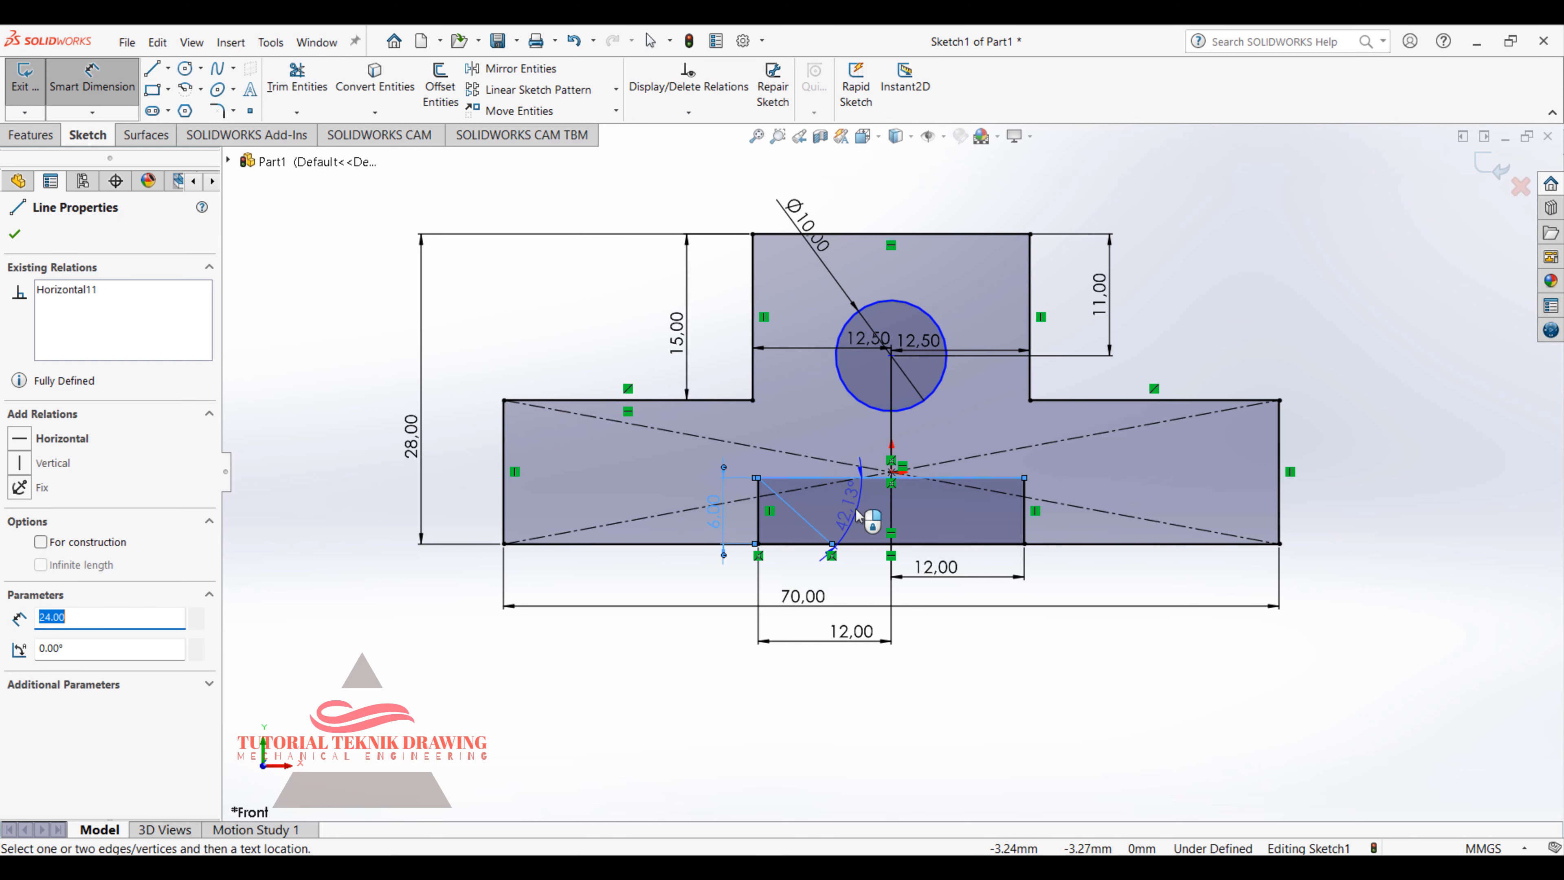
click(881, 510)
text(55)
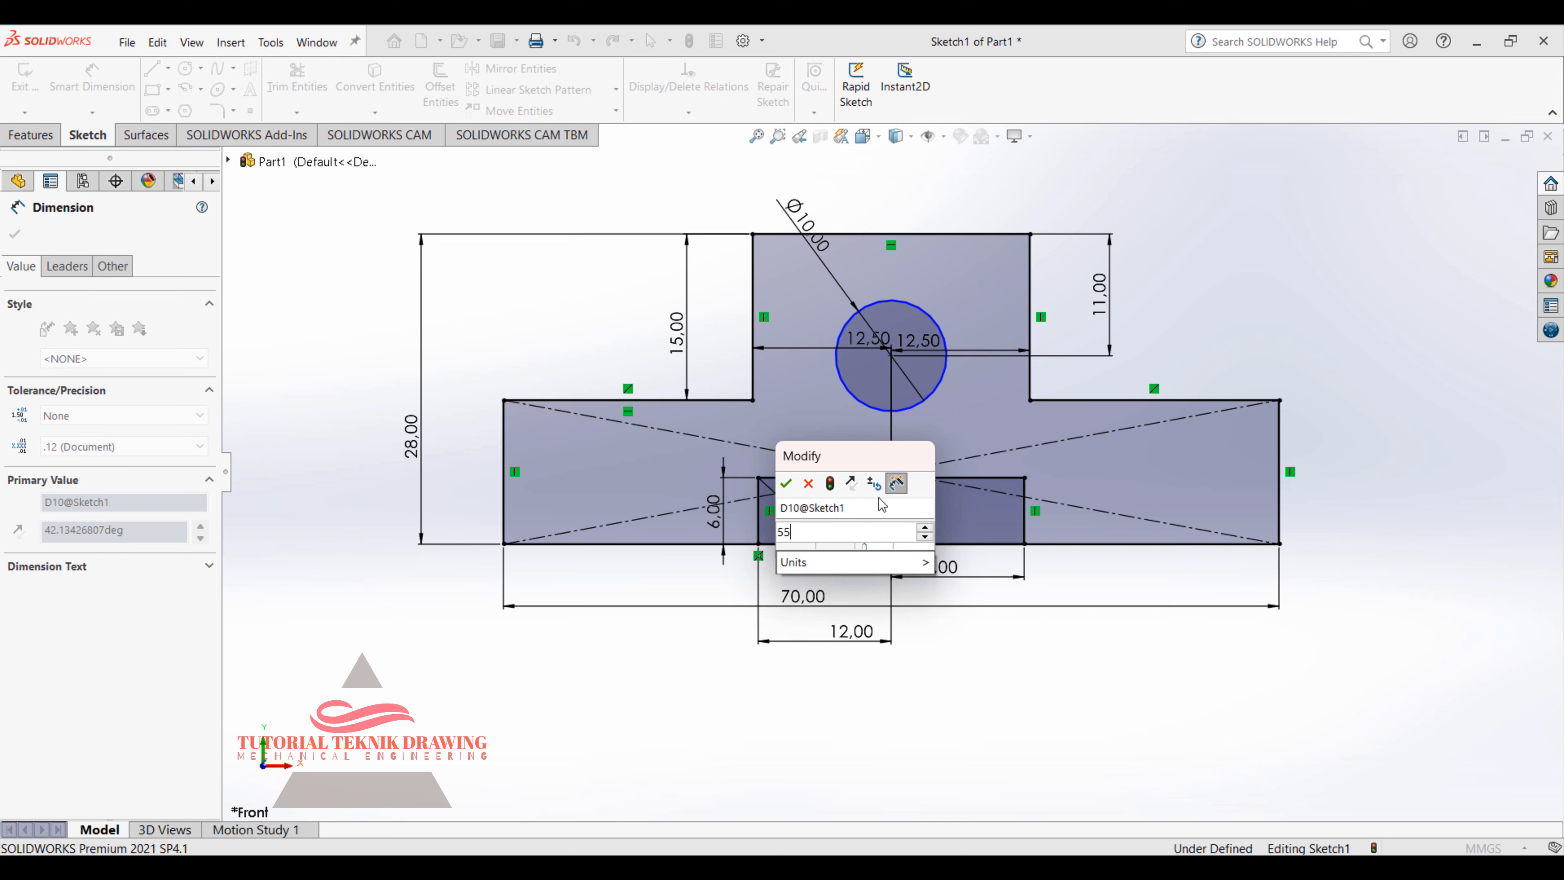
key(Return)
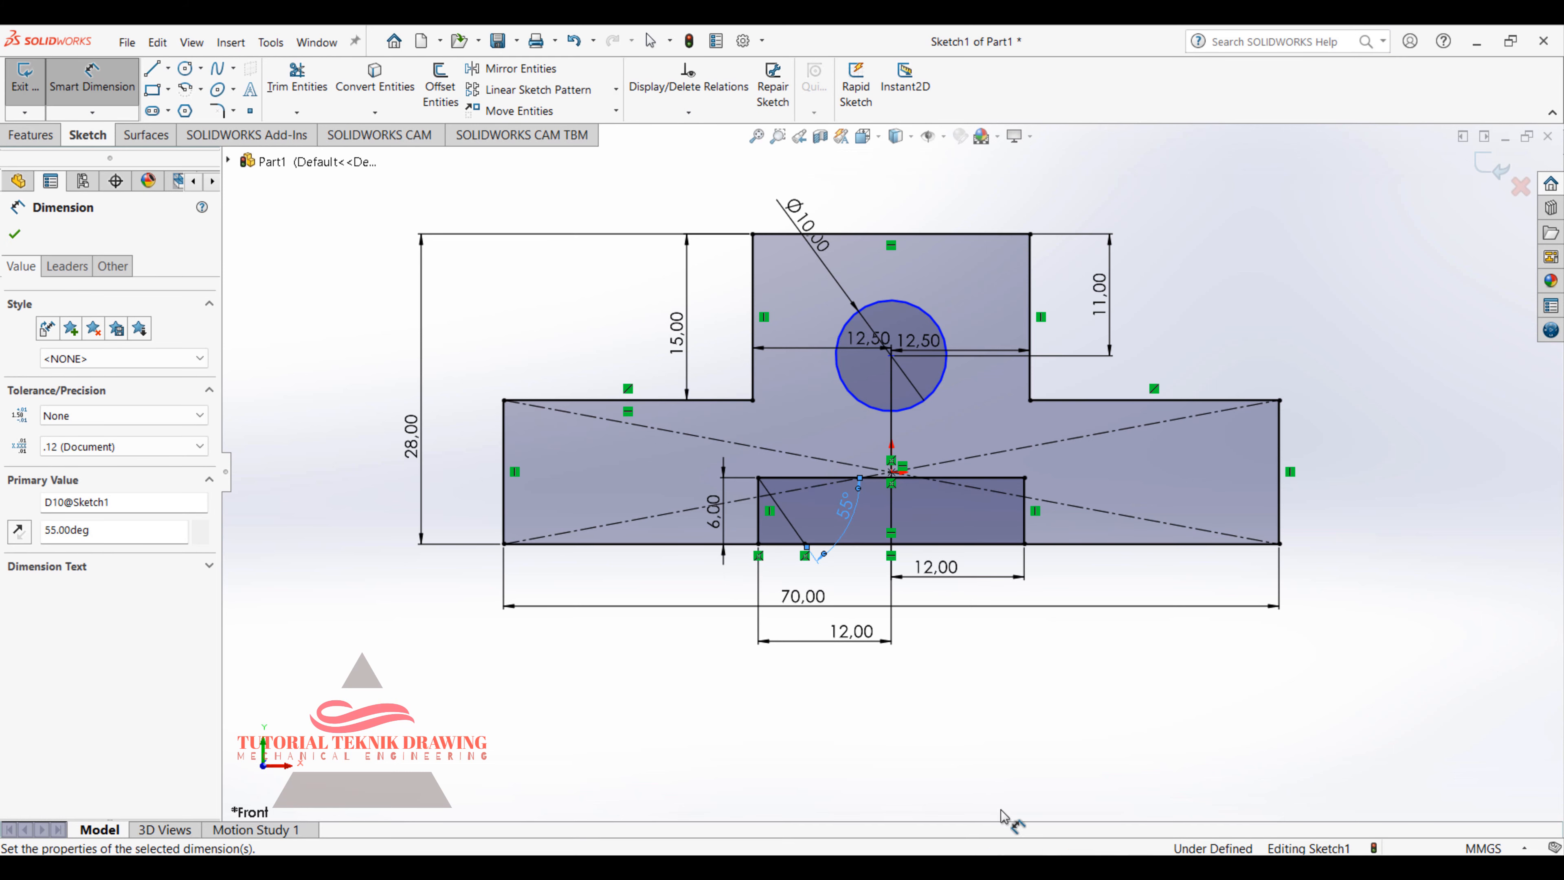
mouse_move(1016, 849)
click(1055, 759)
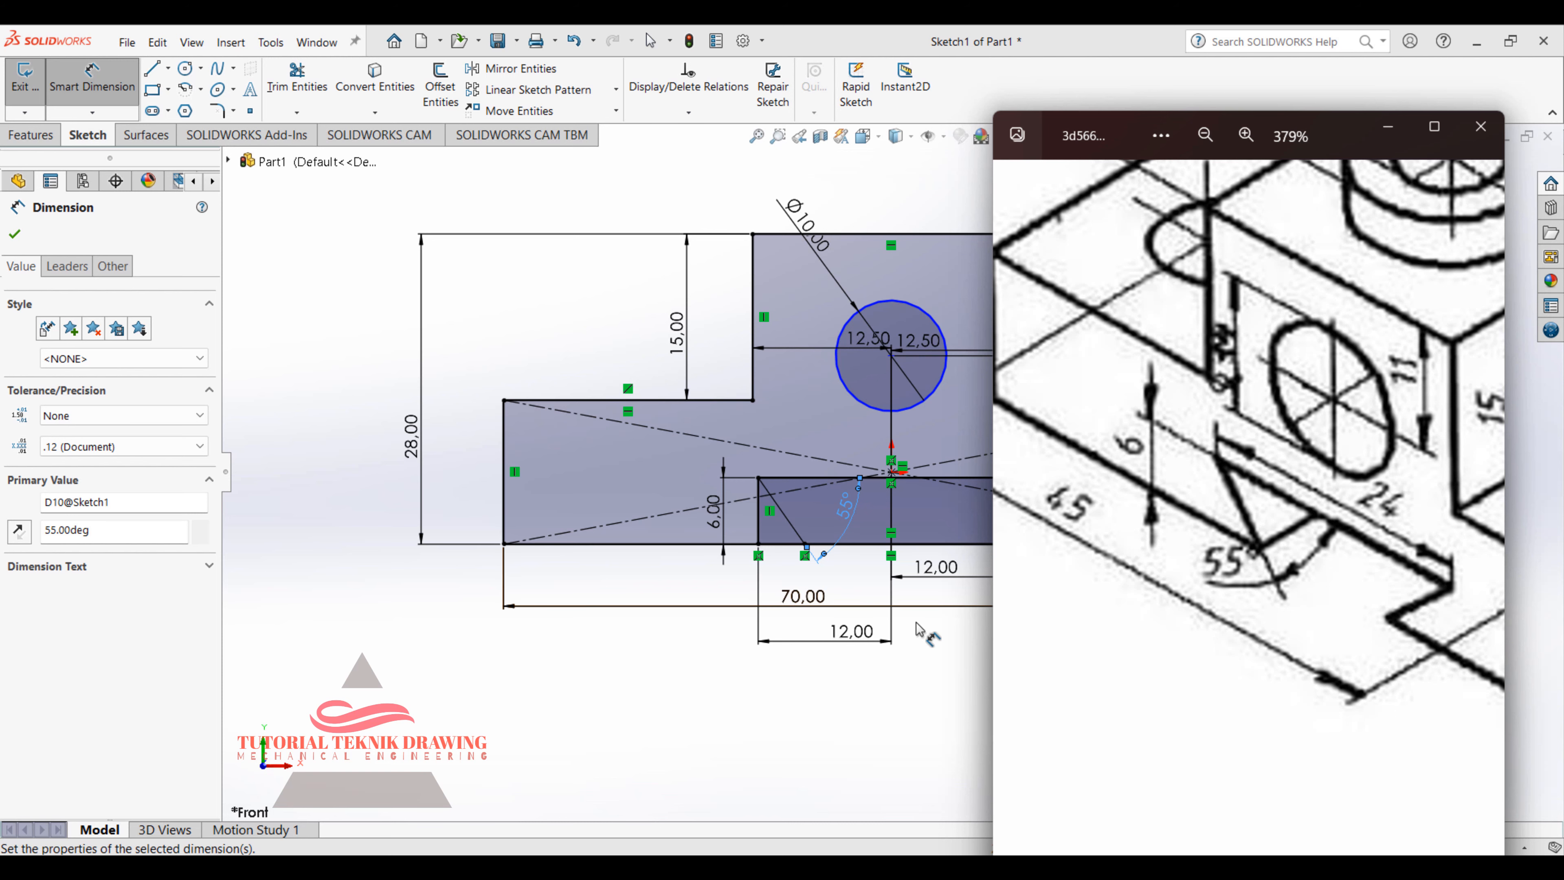
Step: Draw a slanted line about 7.87 mm long from the slot's upper right corner to the profile's bottom edge
click(169, 72)
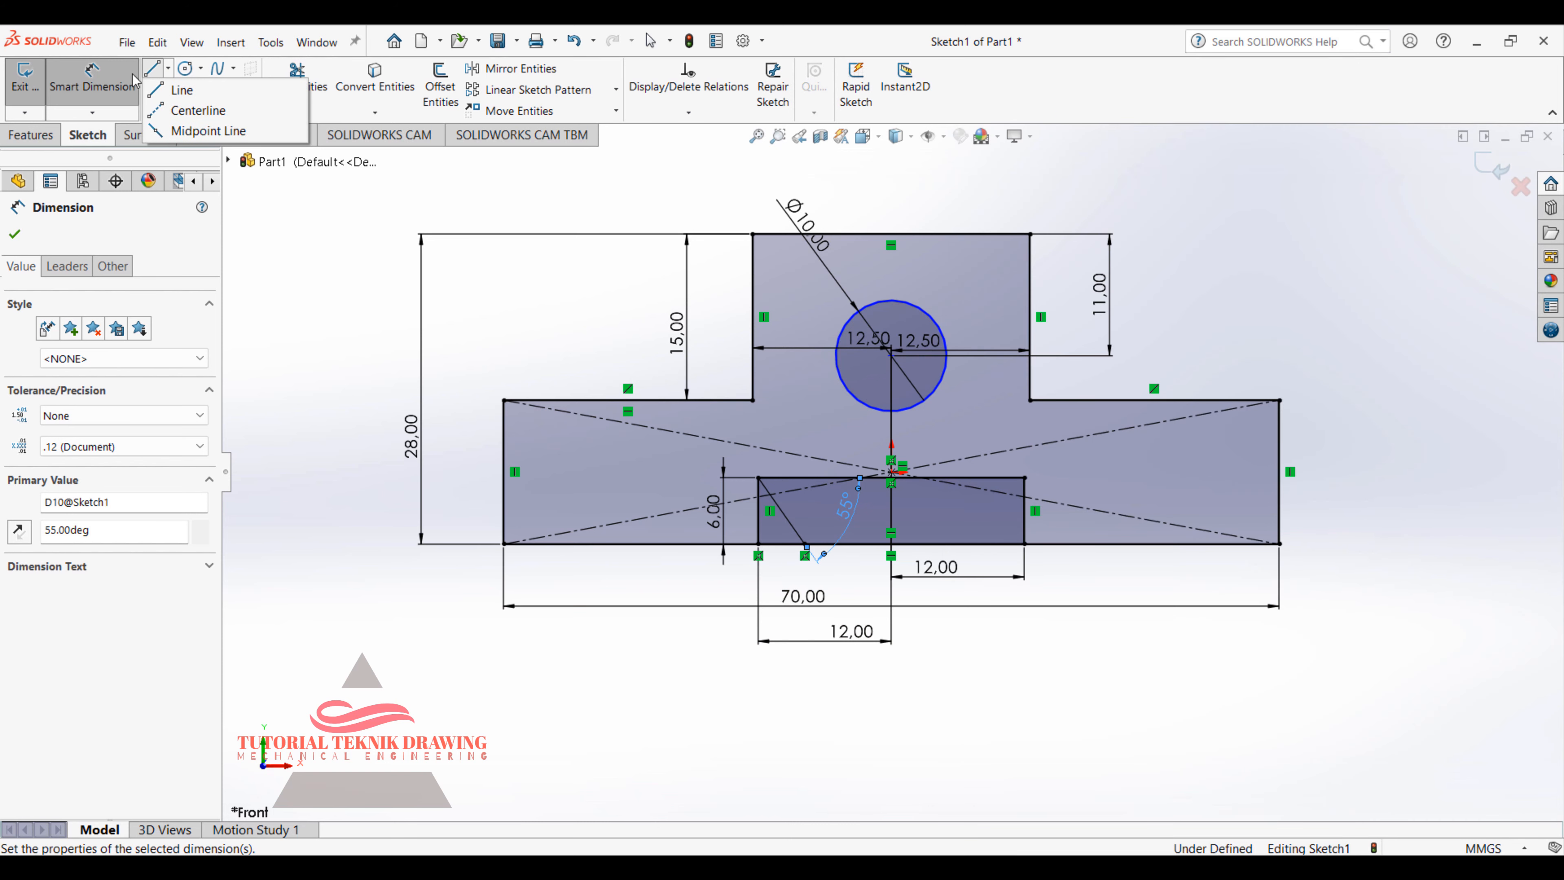
click(180, 90)
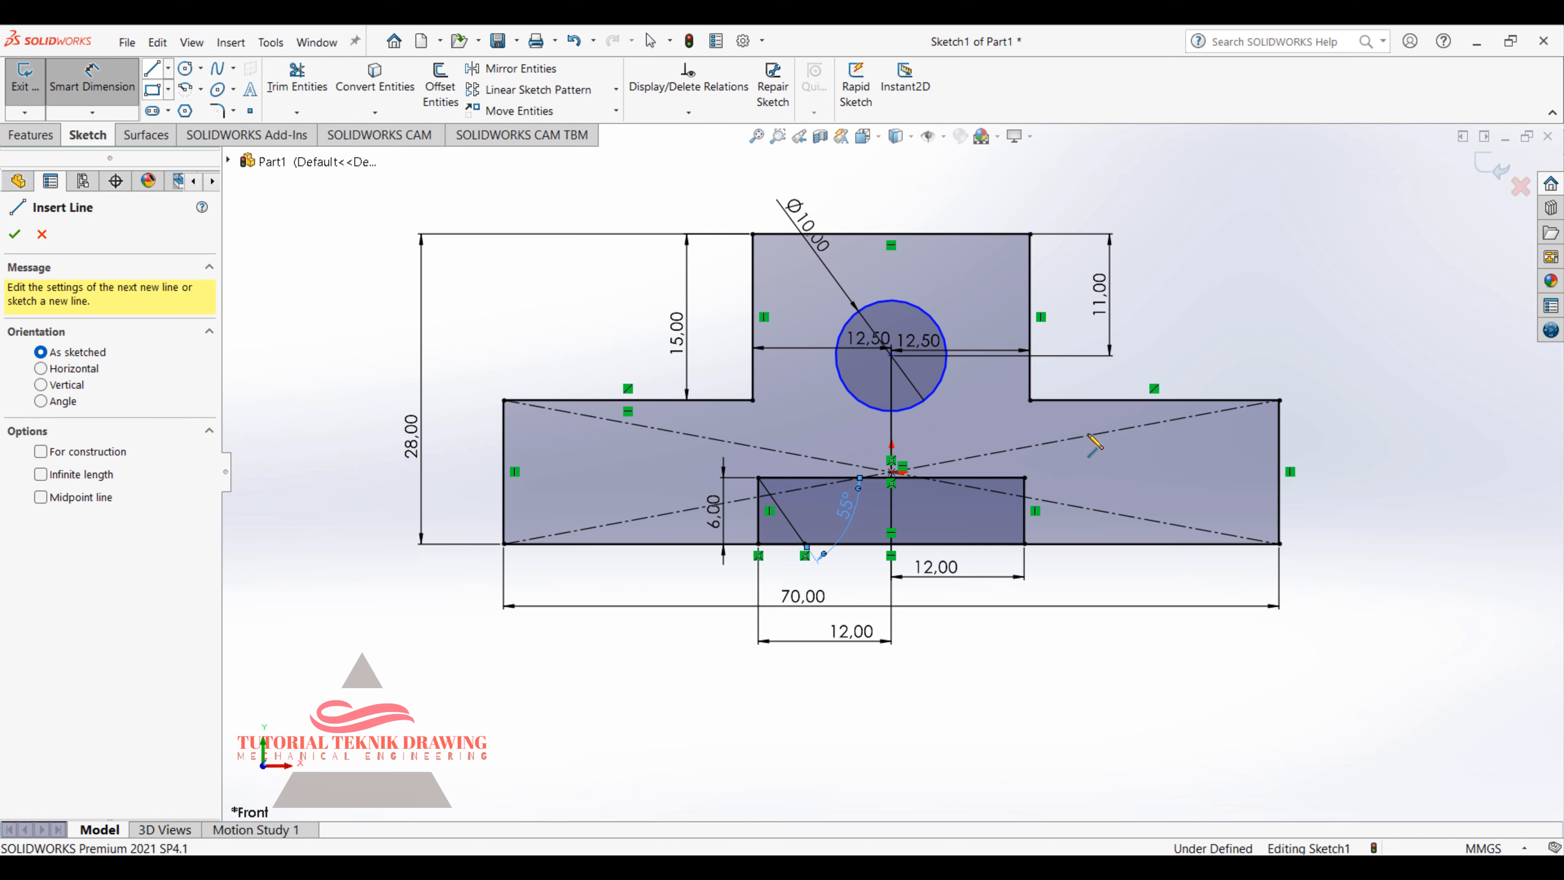
click(1025, 478)
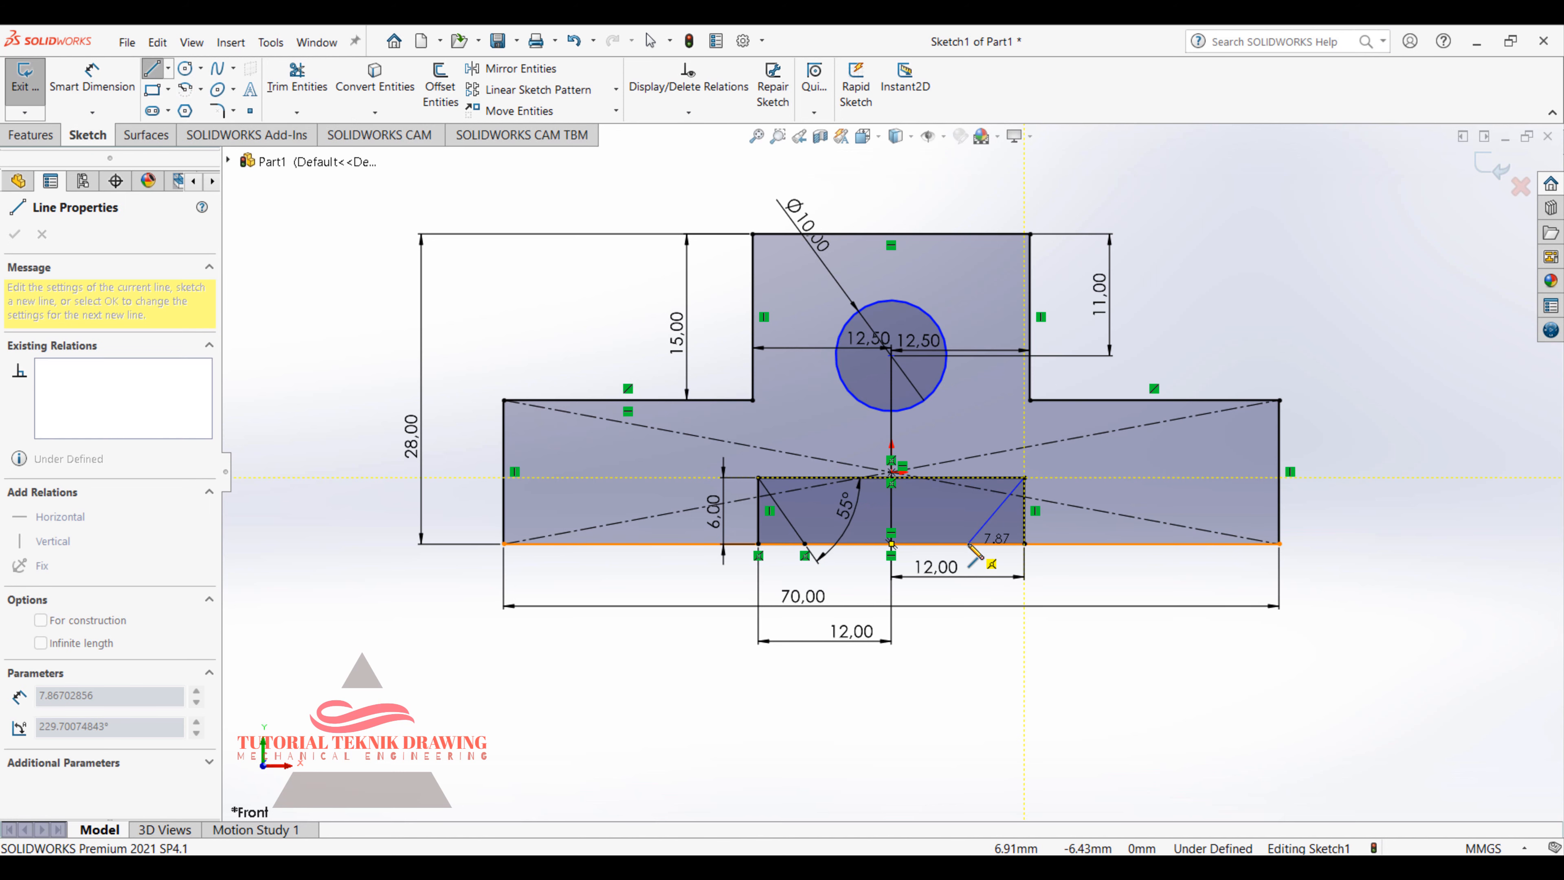
click(969, 545)
key(Escape)
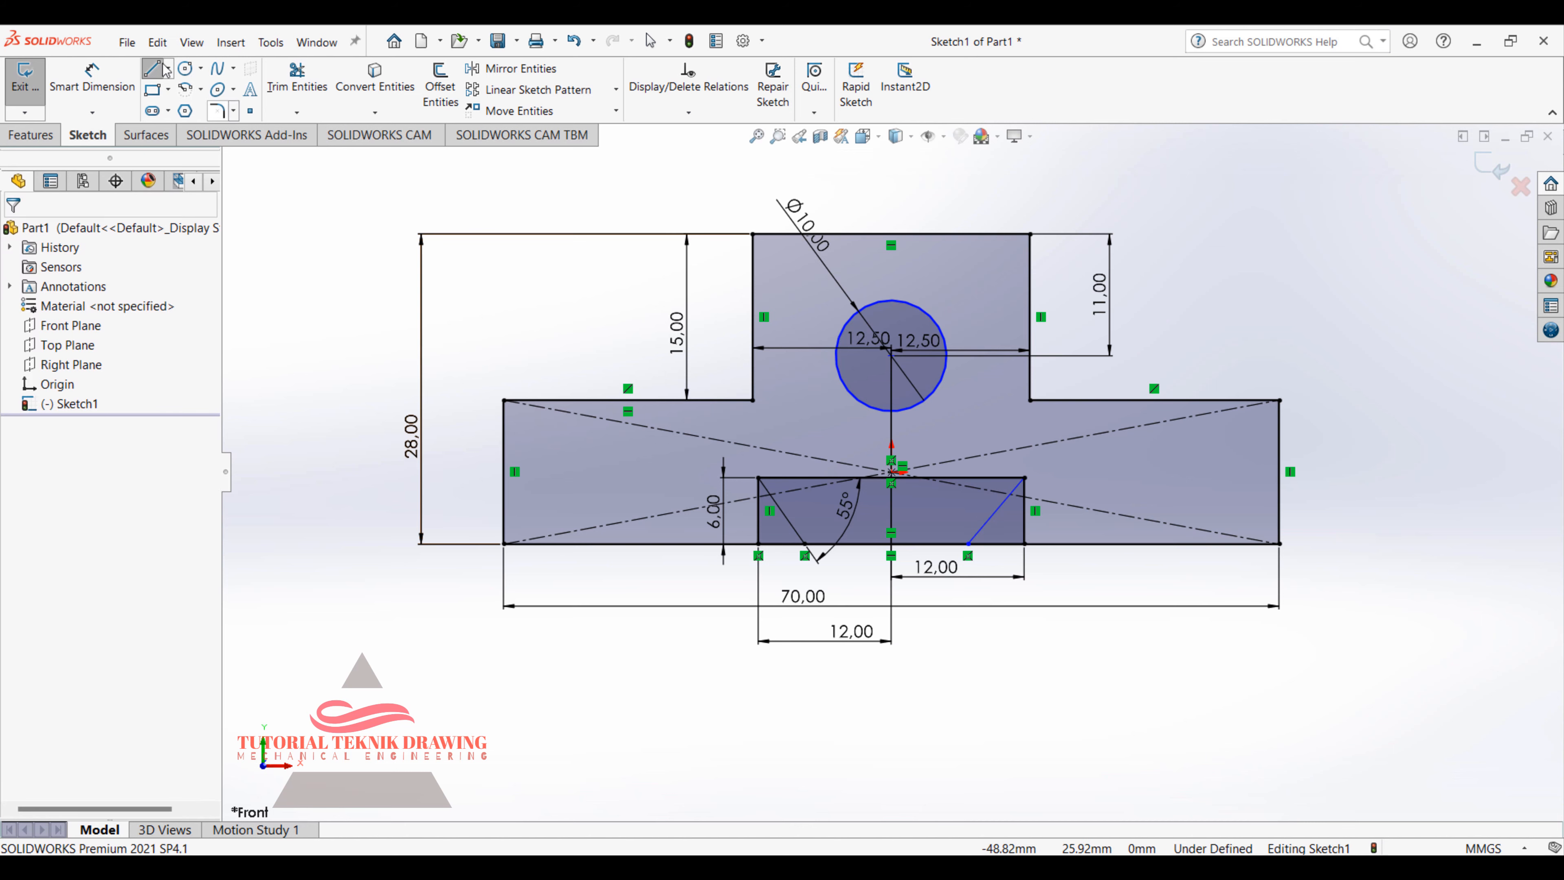
Step: Dimension the angle between the right slanted line and the slot's top edge as 55°
click(92, 80)
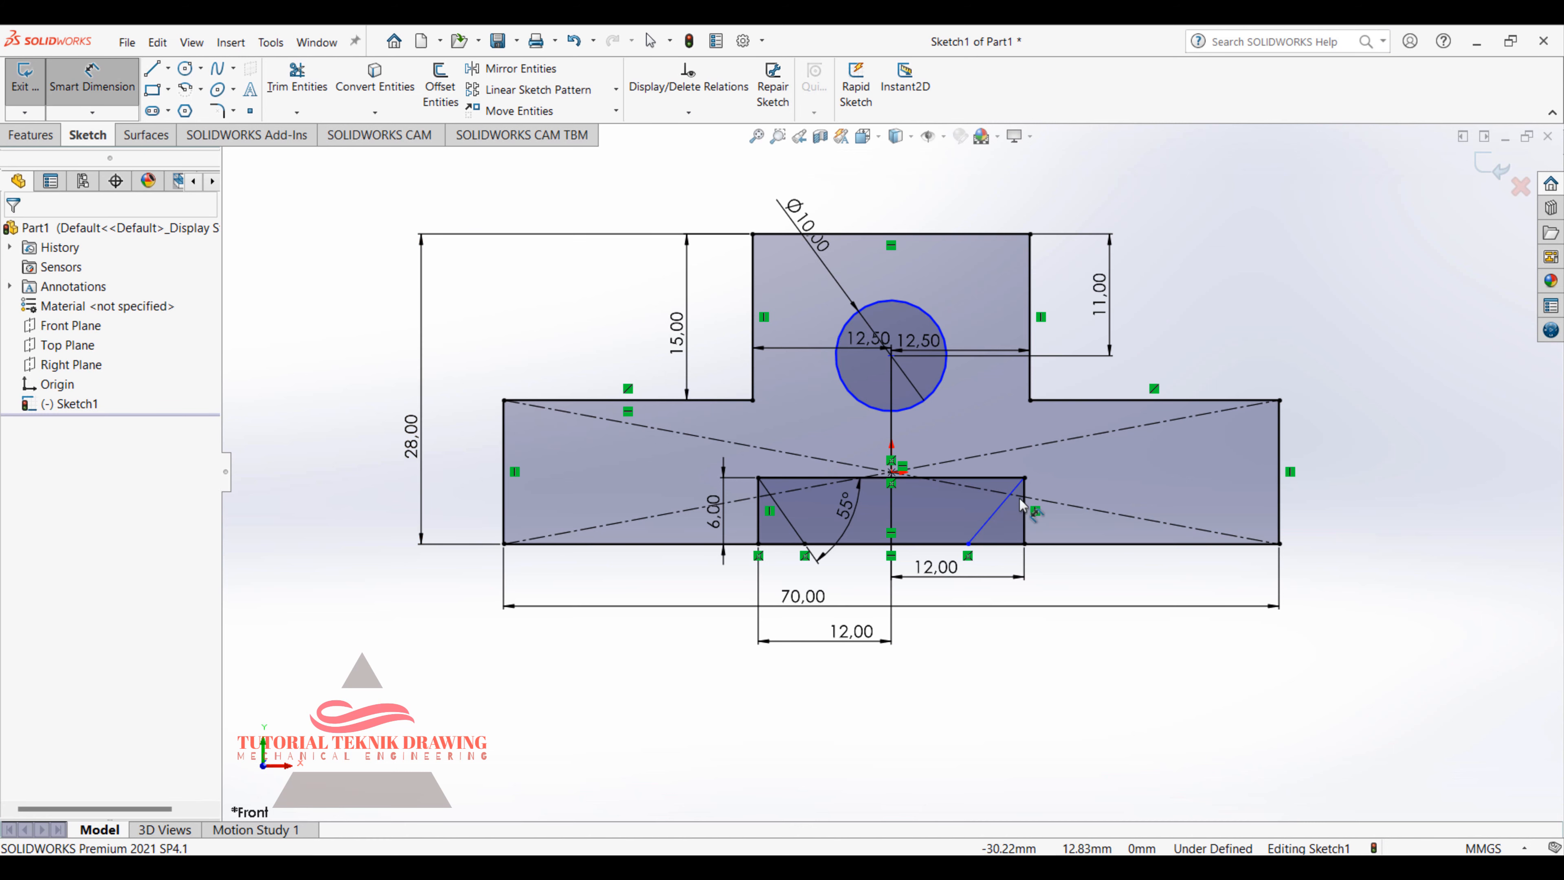
click(988, 523)
click(973, 478)
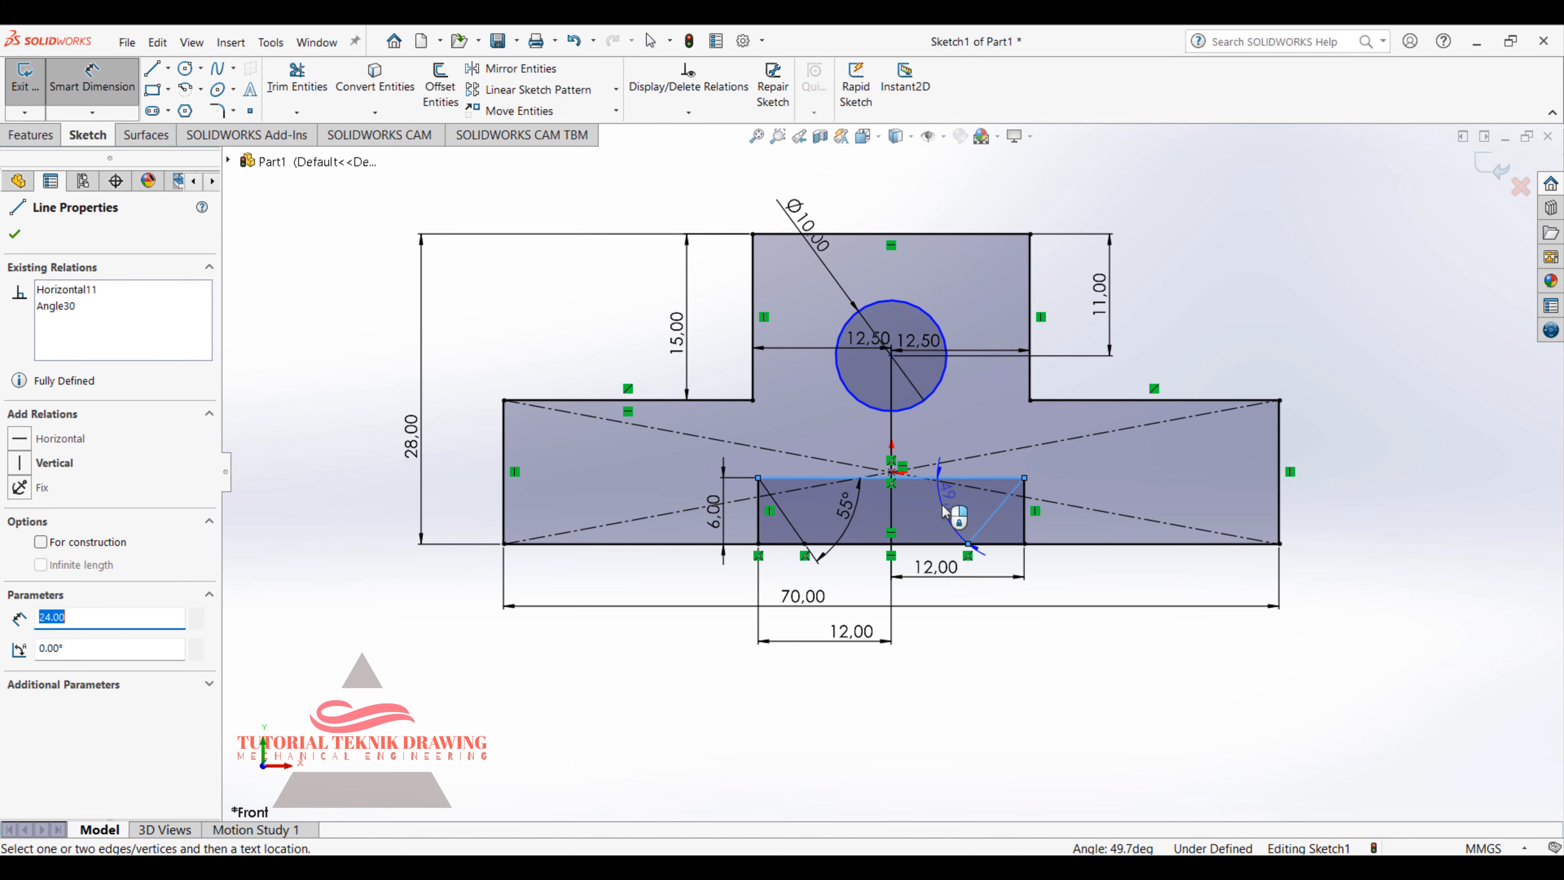
click(1077, 347)
text(55)
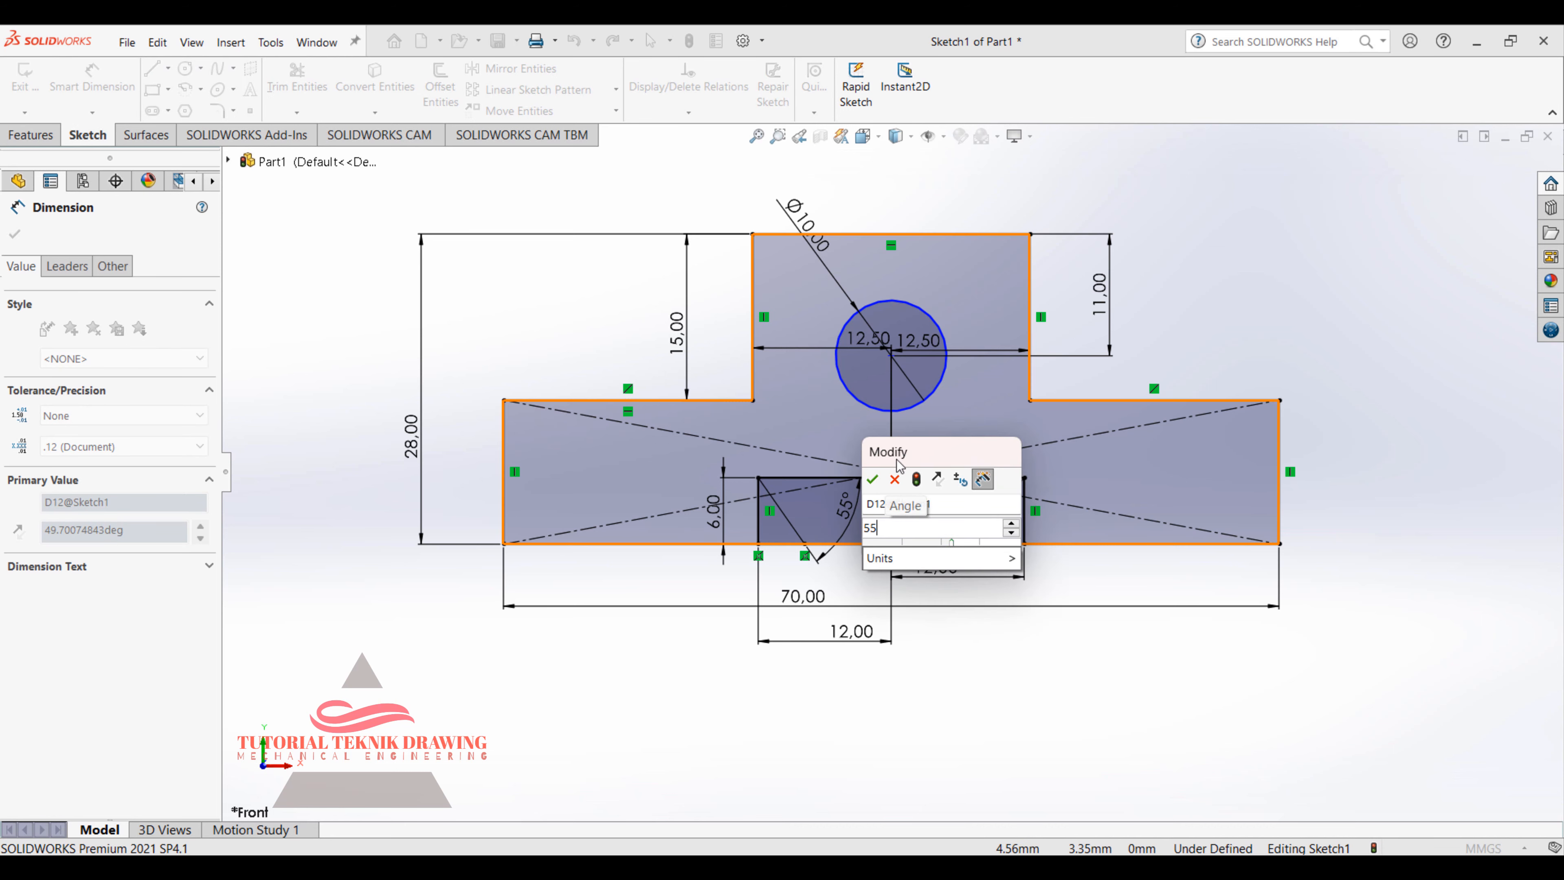
click(871, 481)
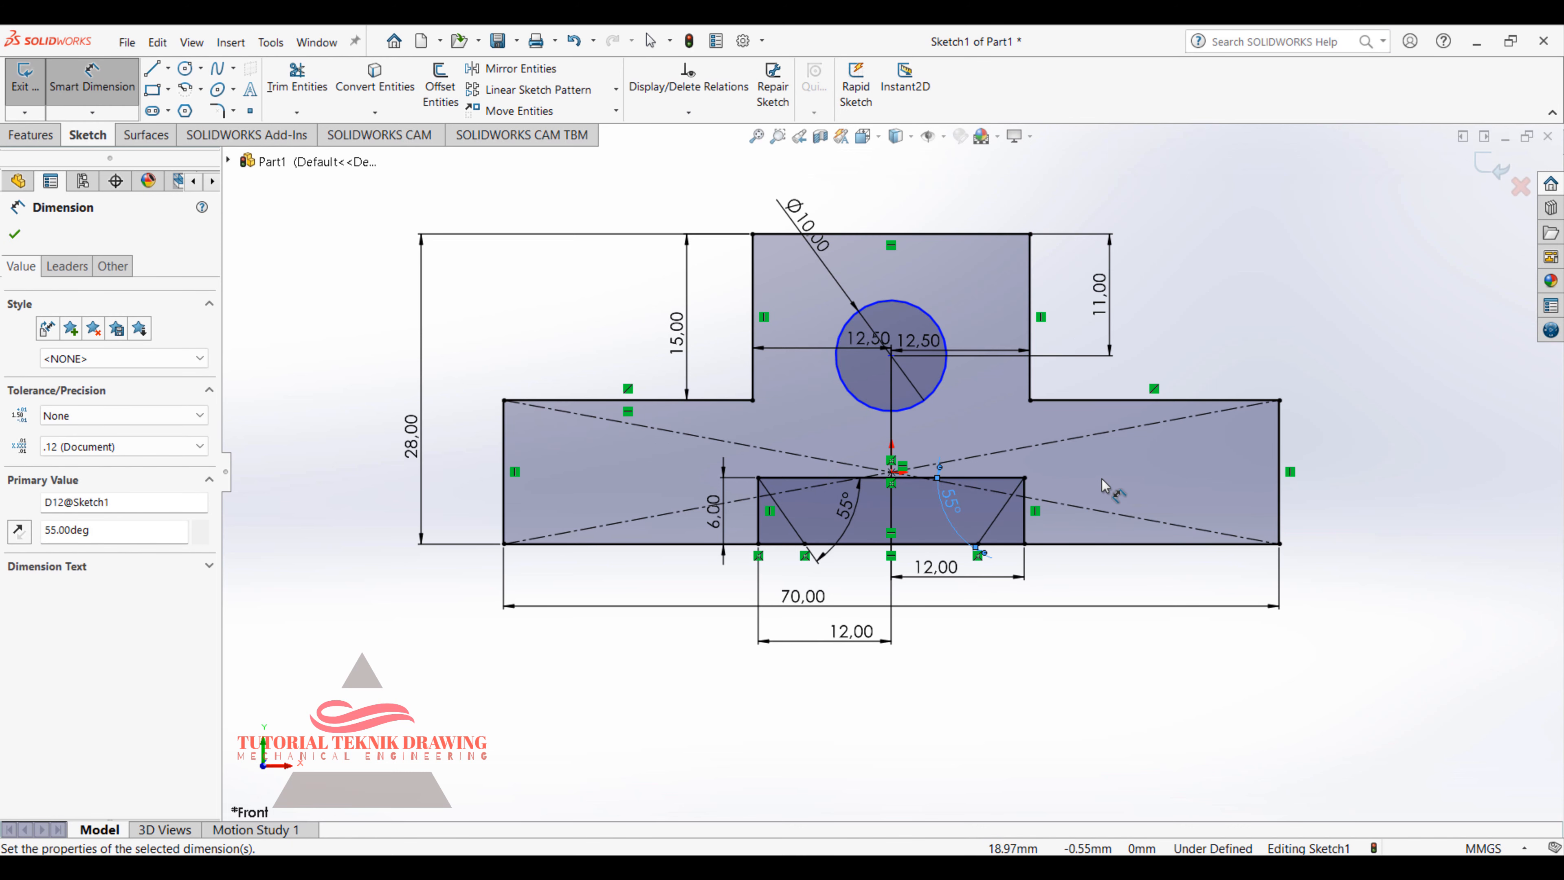
Step: Trim the profile's bottom edge between the two slanted slot lines to open the dovetail
click(297, 77)
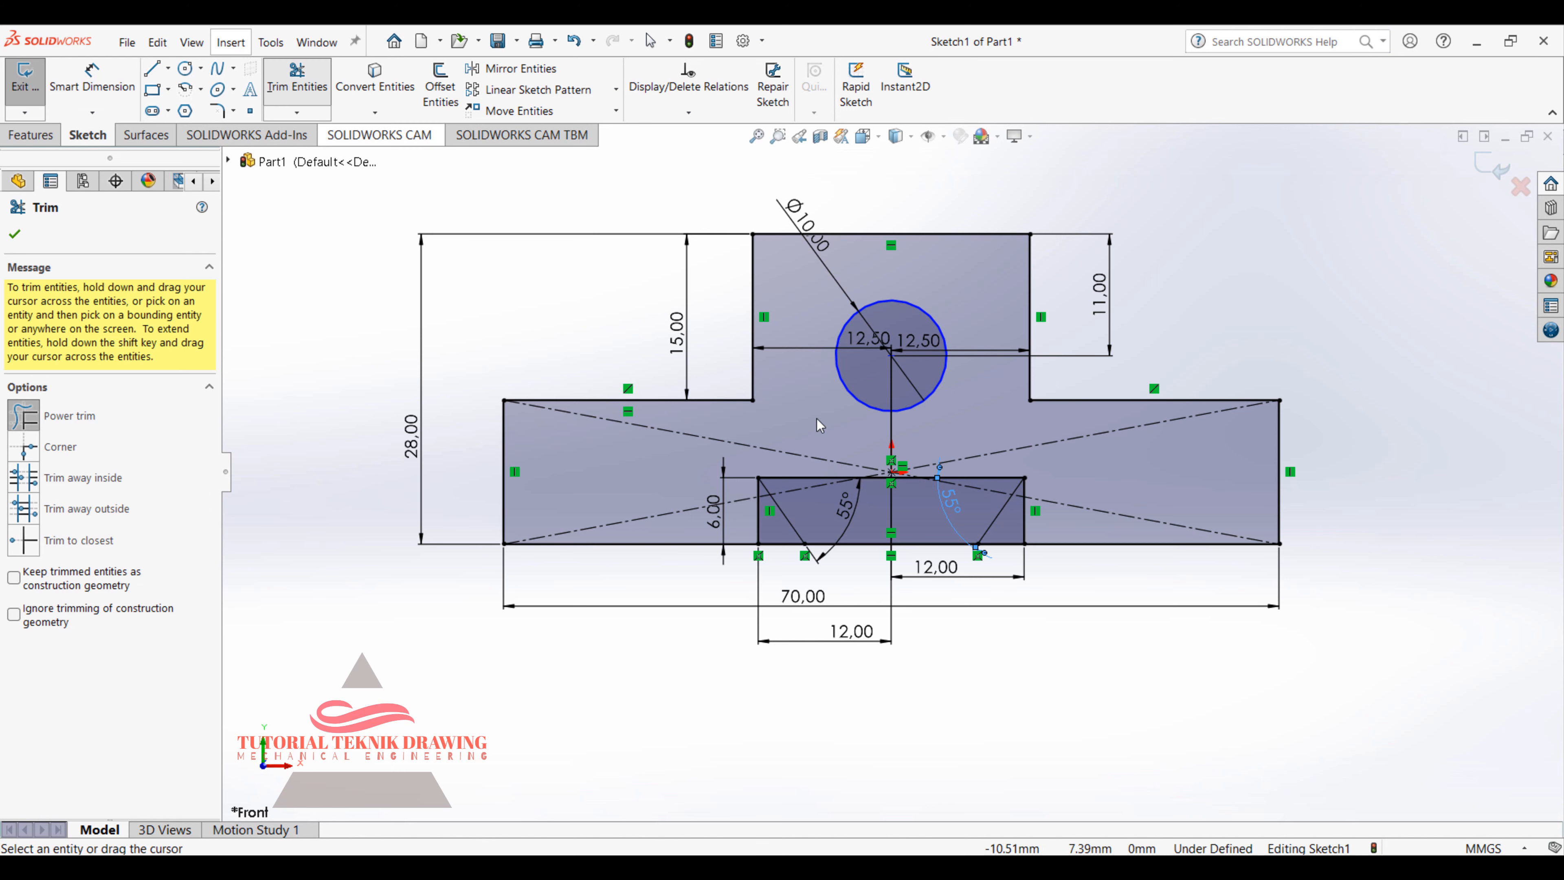
drag(855, 574, 860, 528)
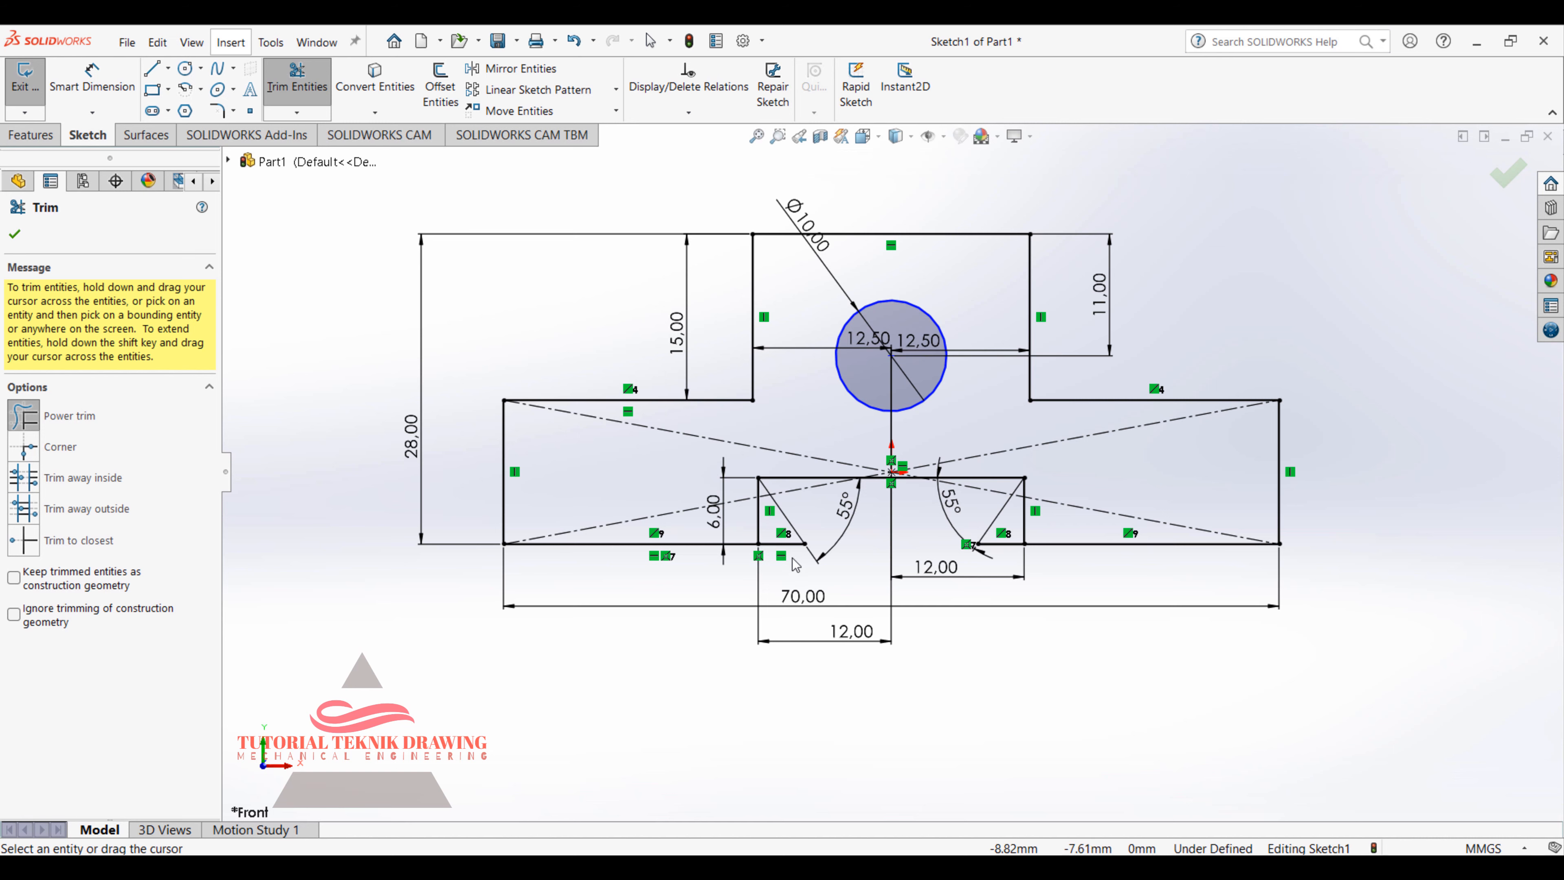
drag(796, 565, 751, 525)
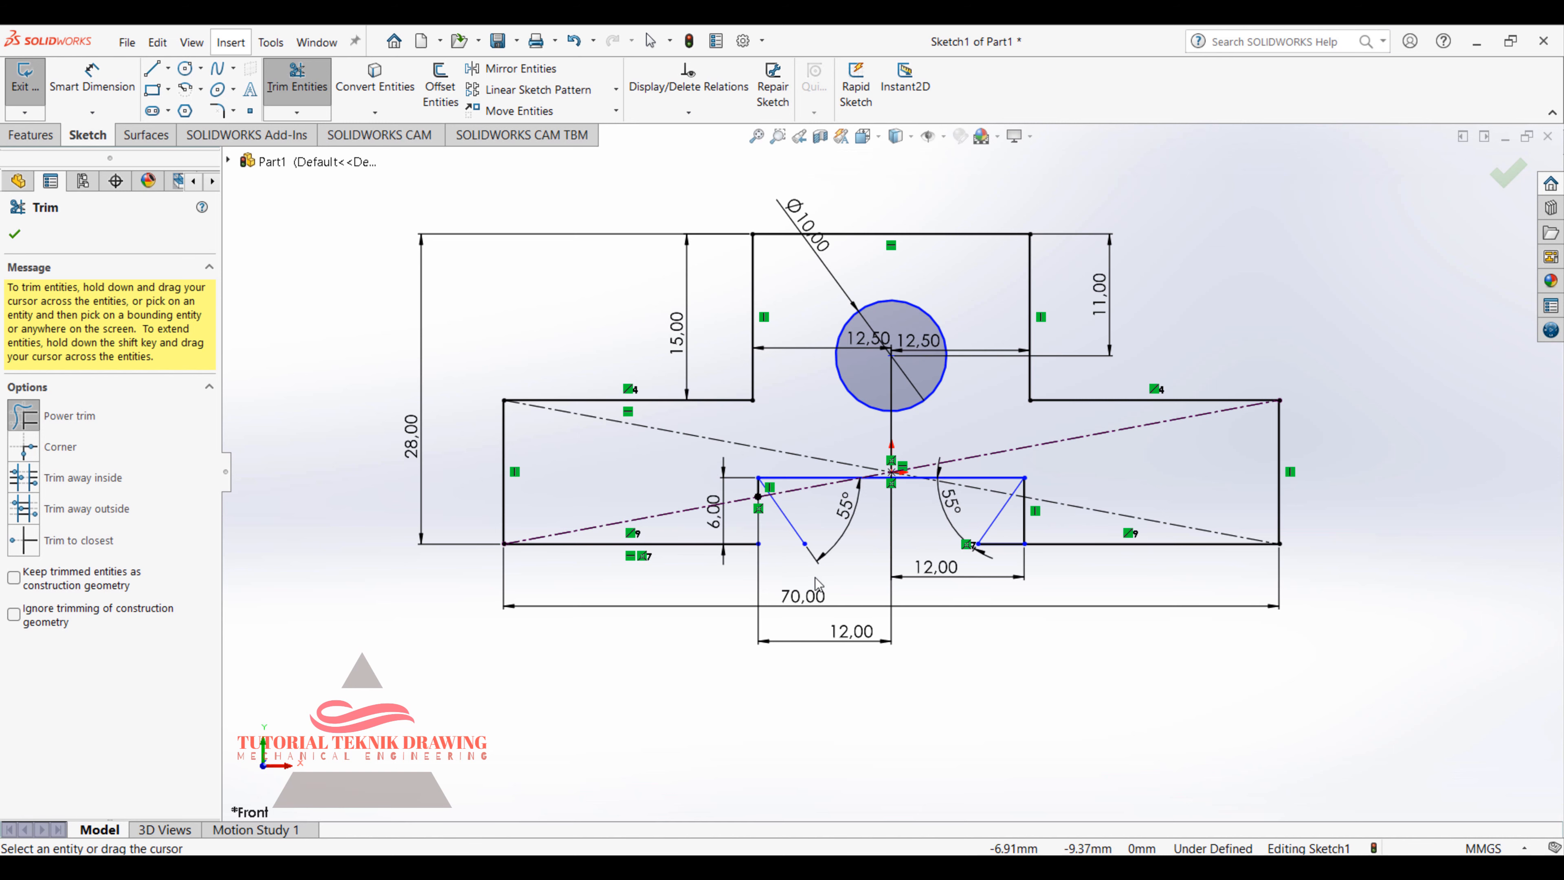
key(ctrl+z)
key(ctrl+z)
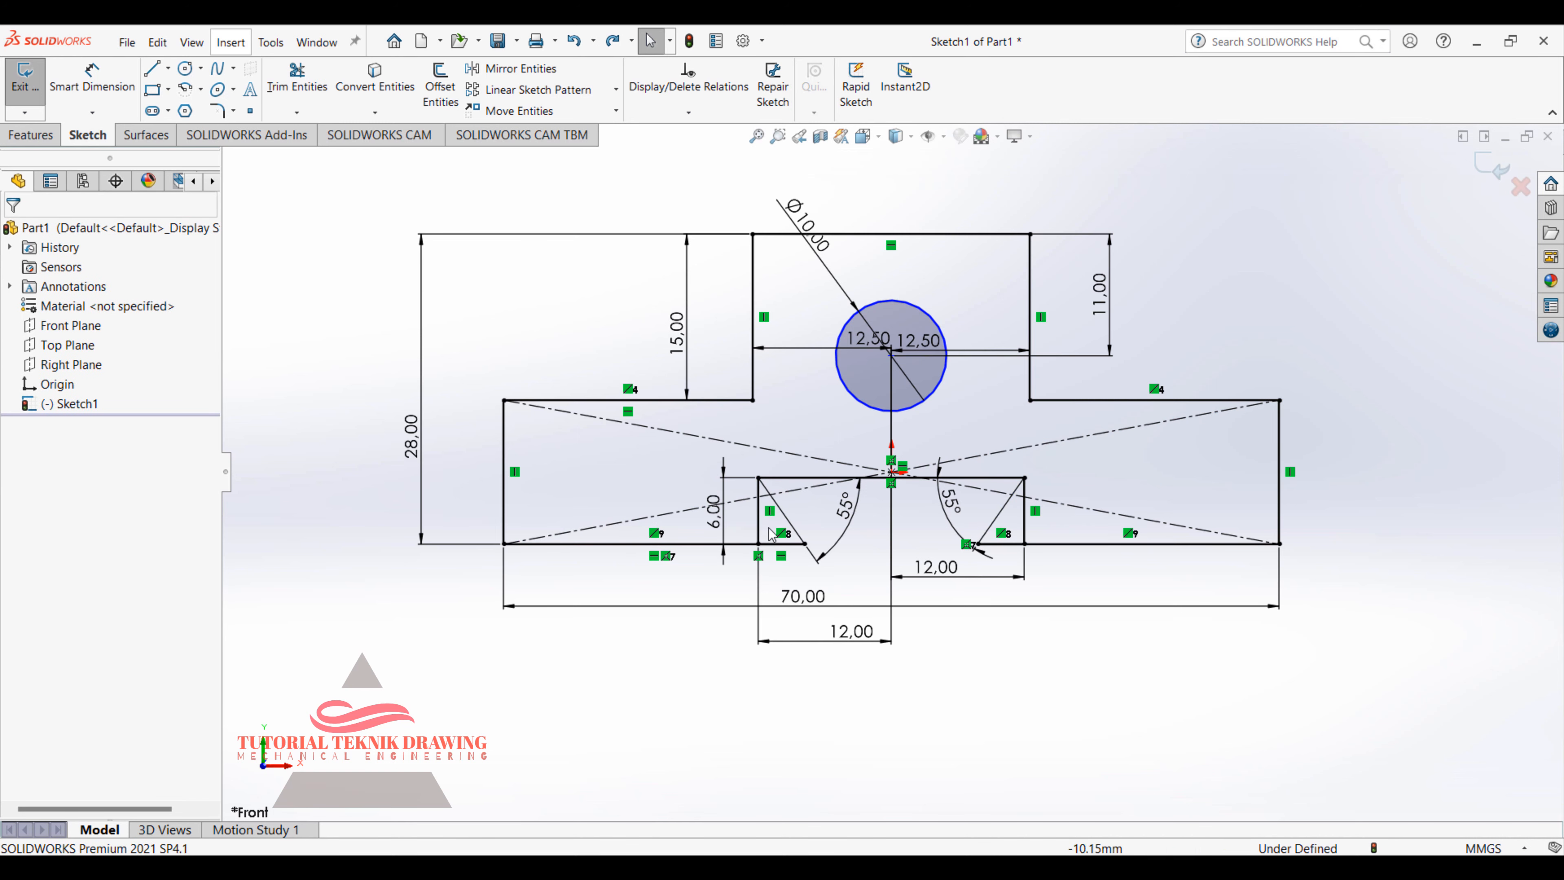
click(748, 500)
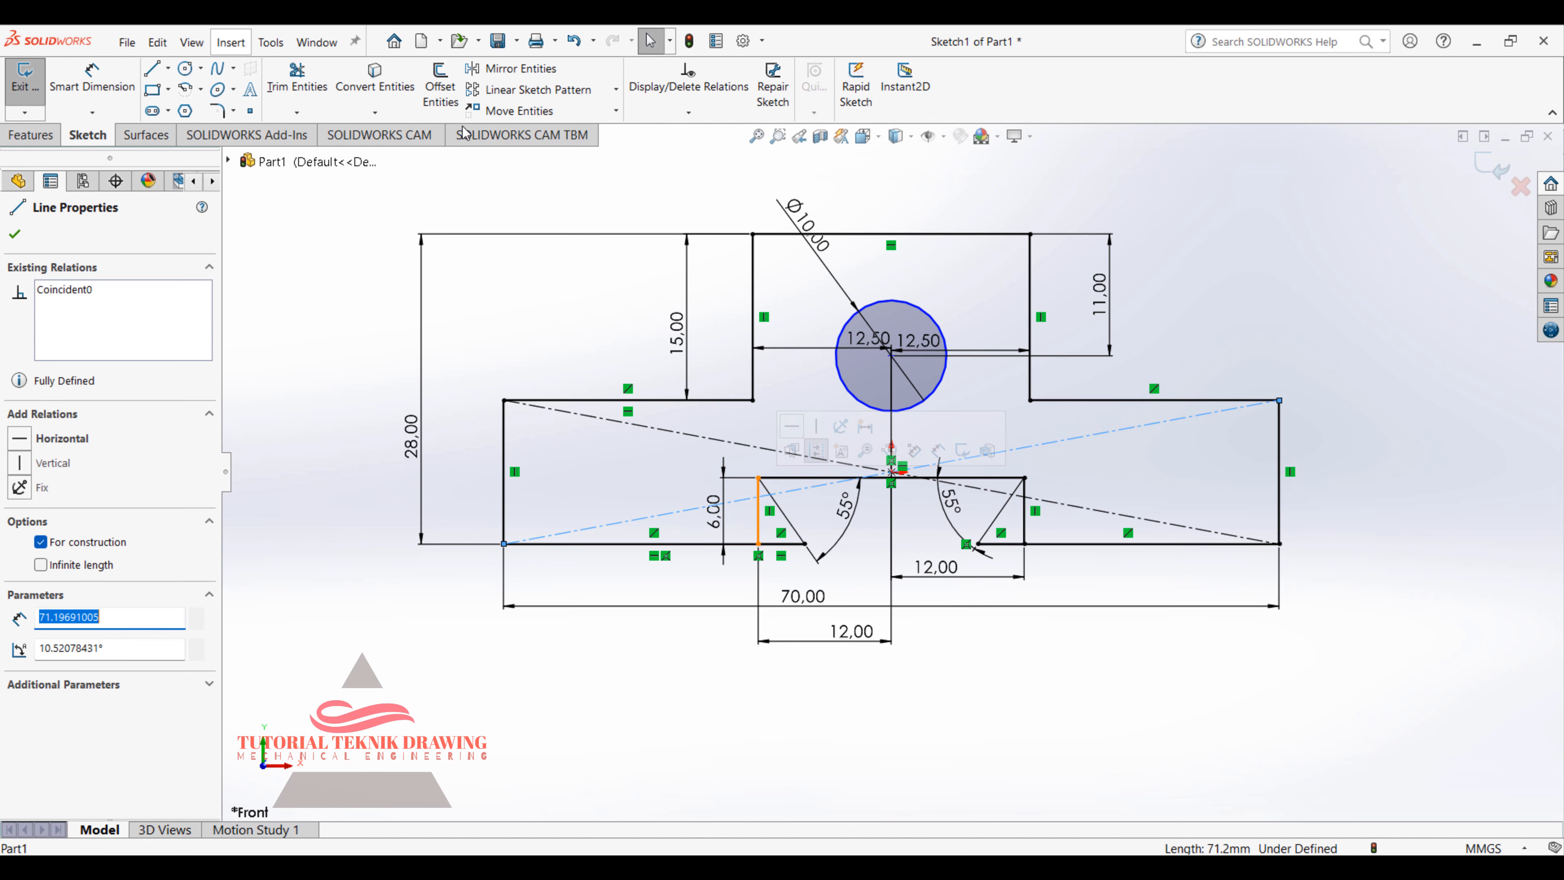
click(305, 80)
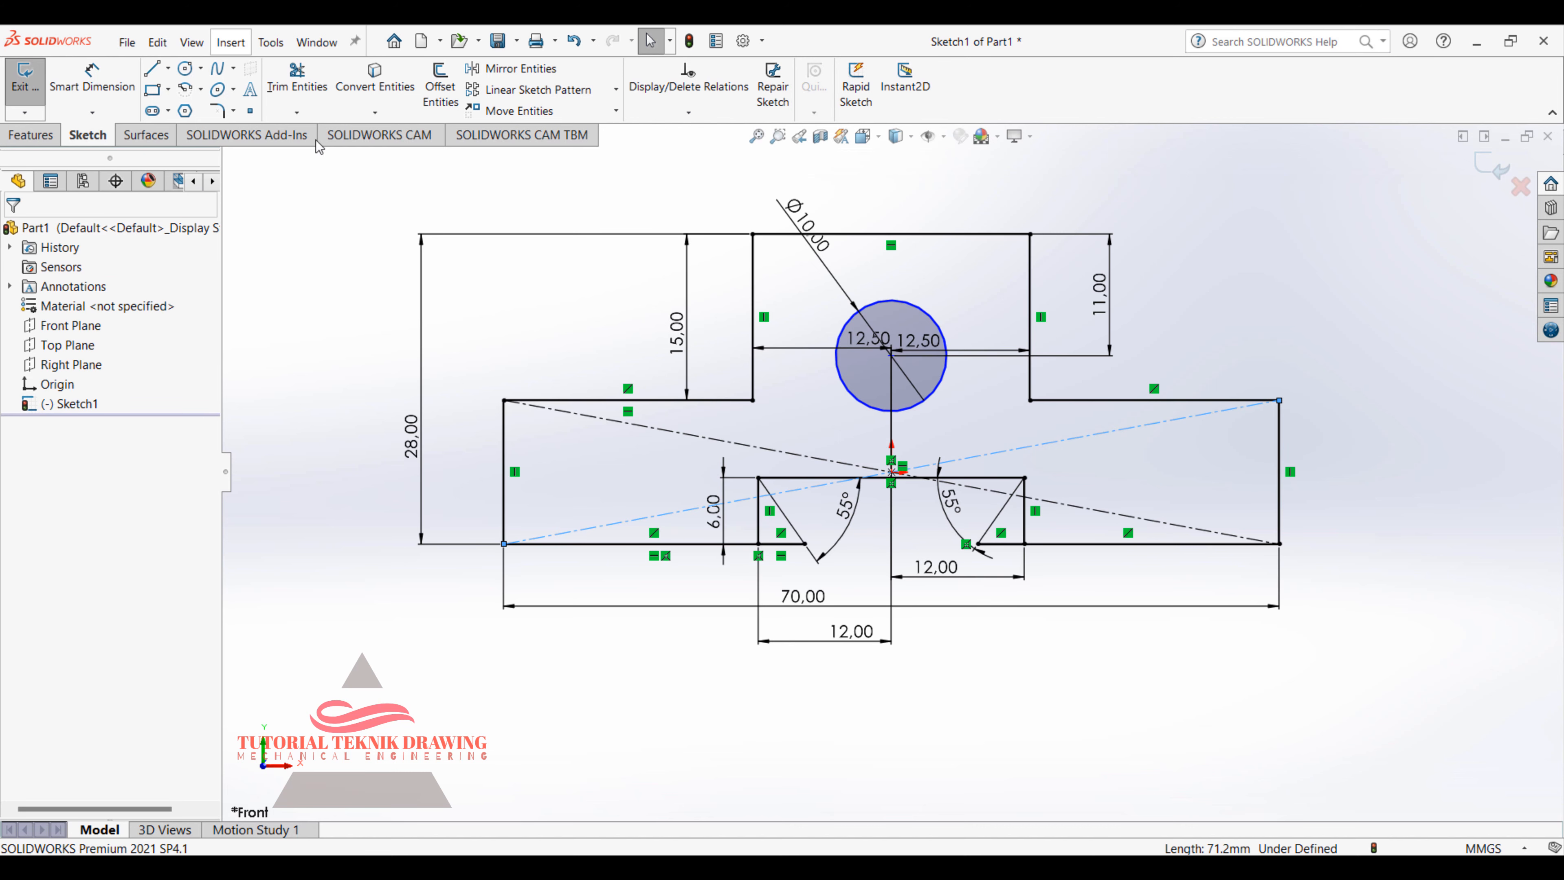
click(764, 525)
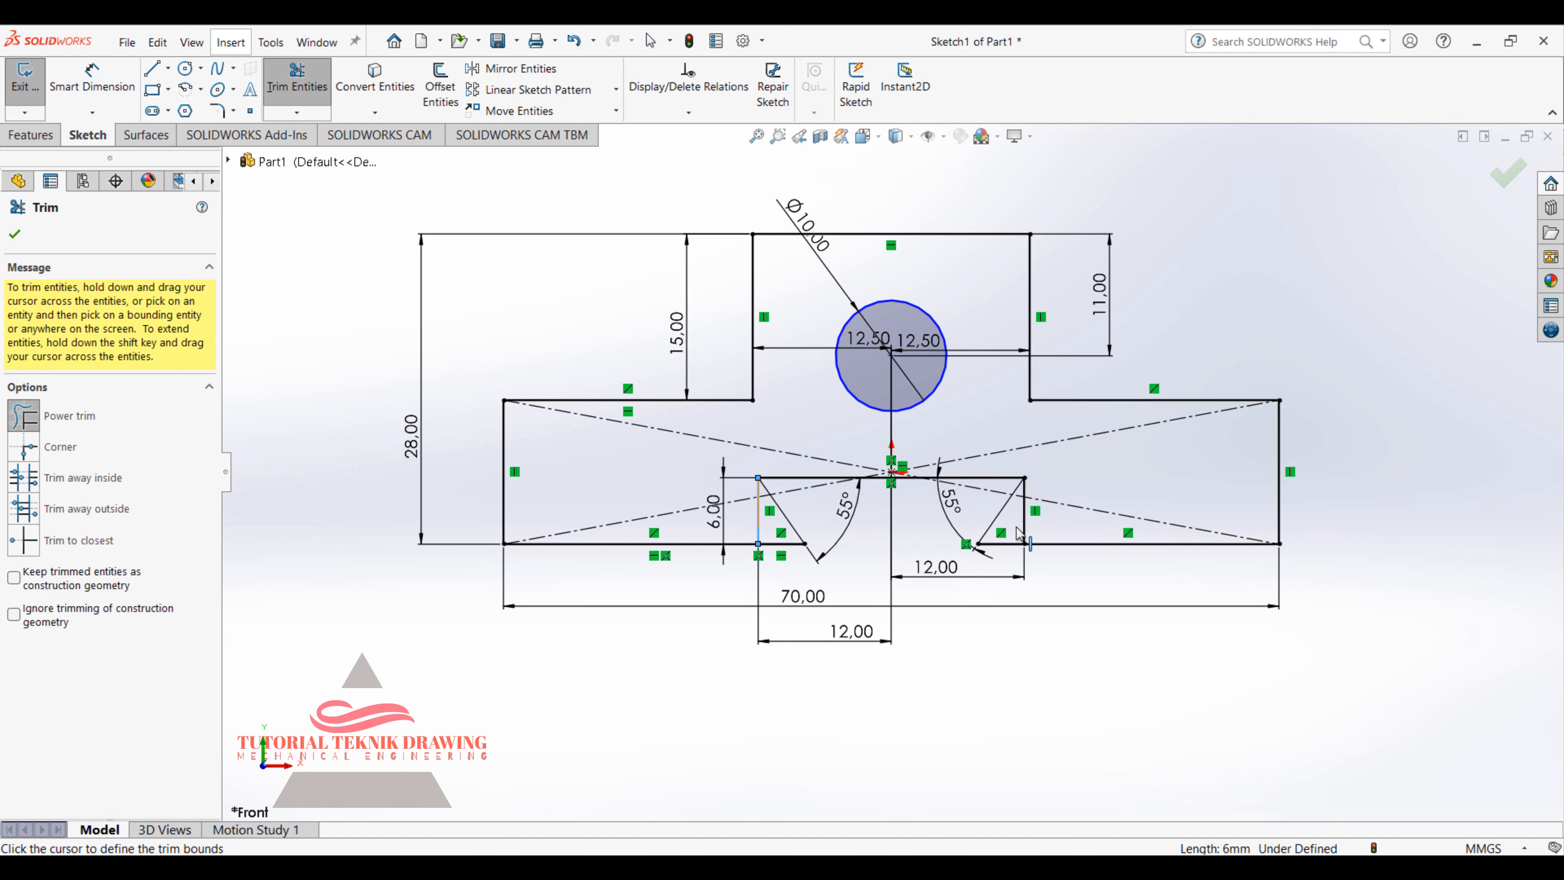
click(1028, 523)
click(14, 234)
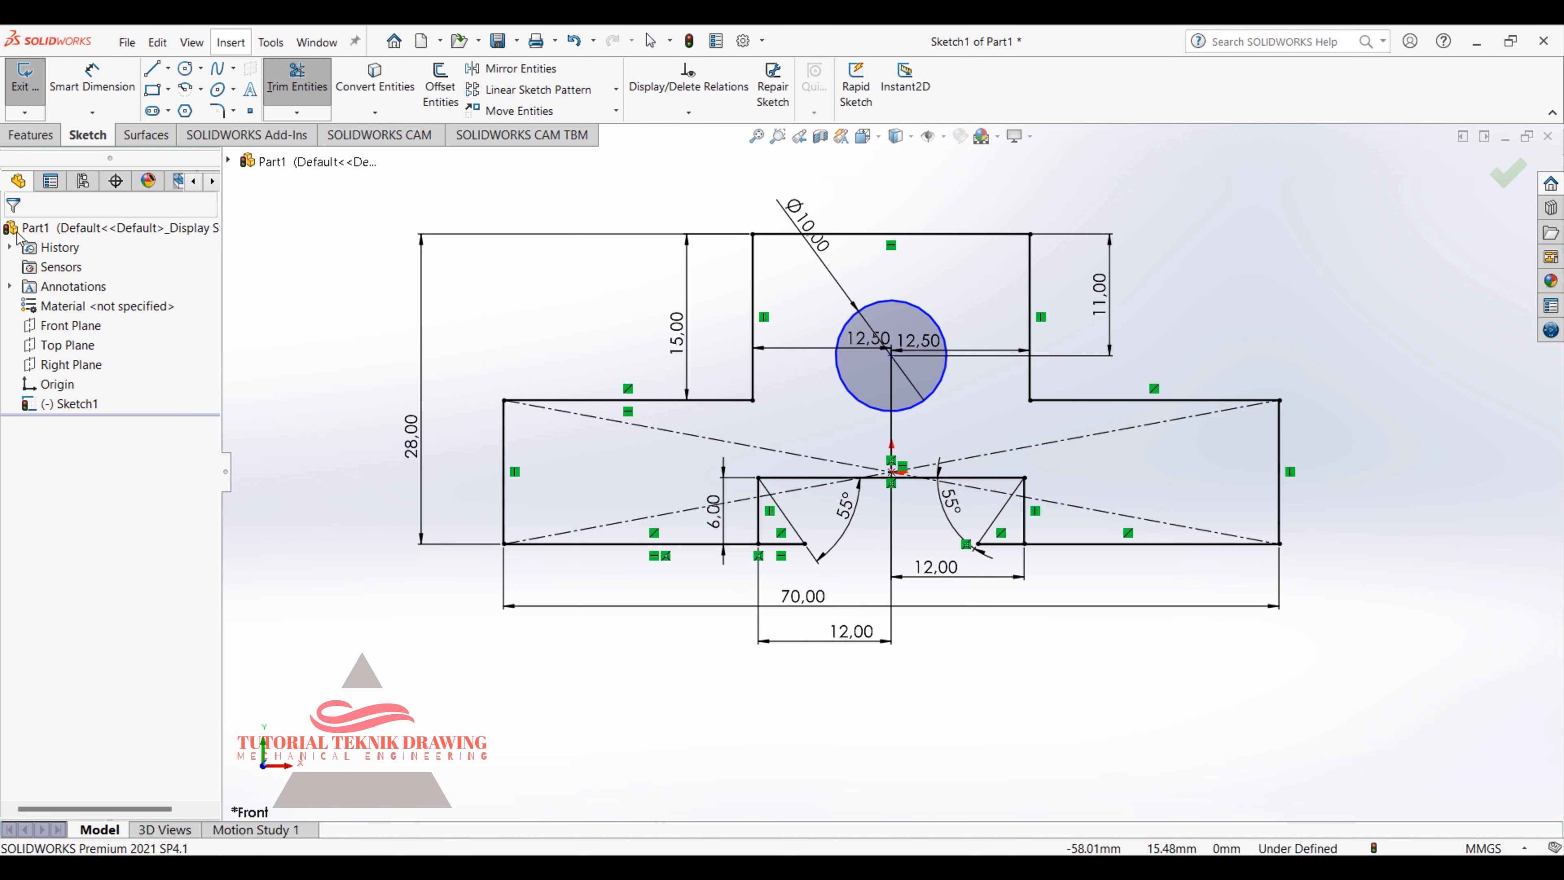
Step: Power trim both vertical sides of the slot rectangle, leaving the slanted lines as the dovetail's sides
click(297, 79)
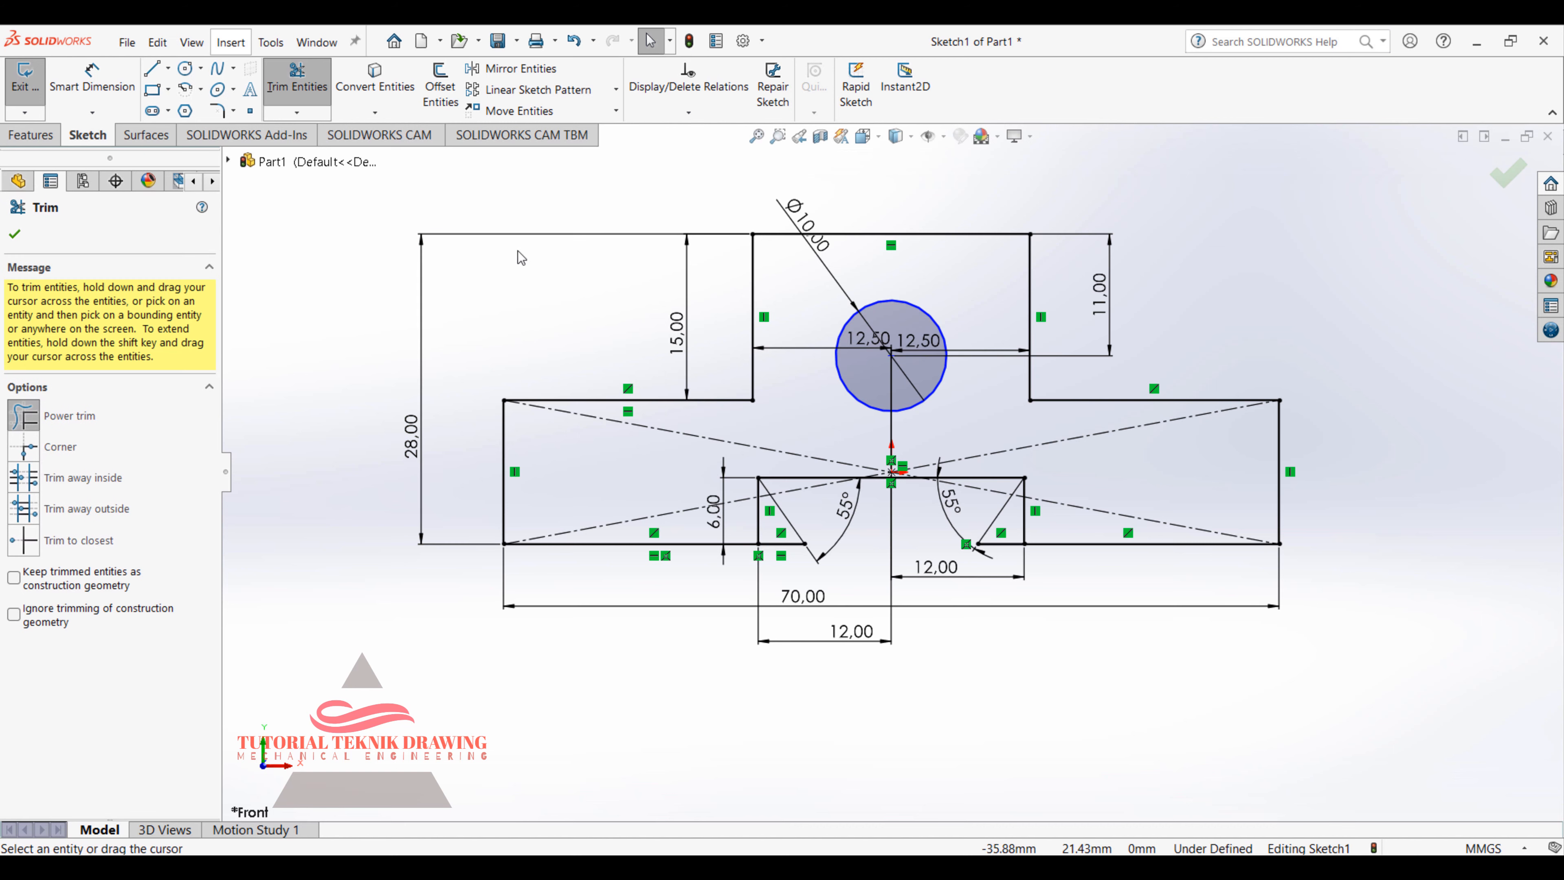
click(1026, 533)
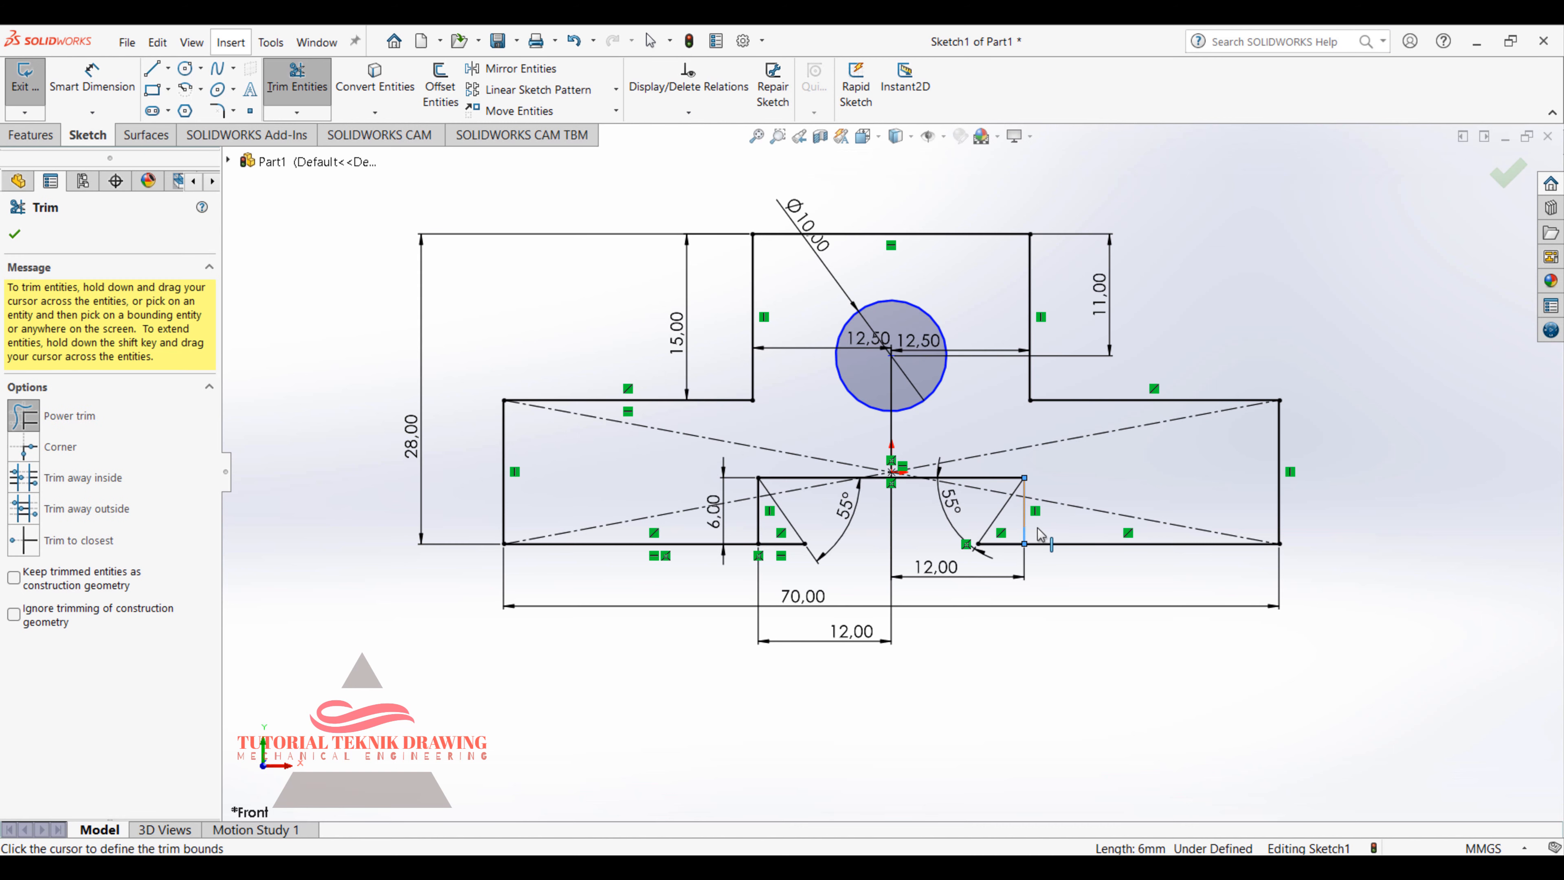
click(1016, 520)
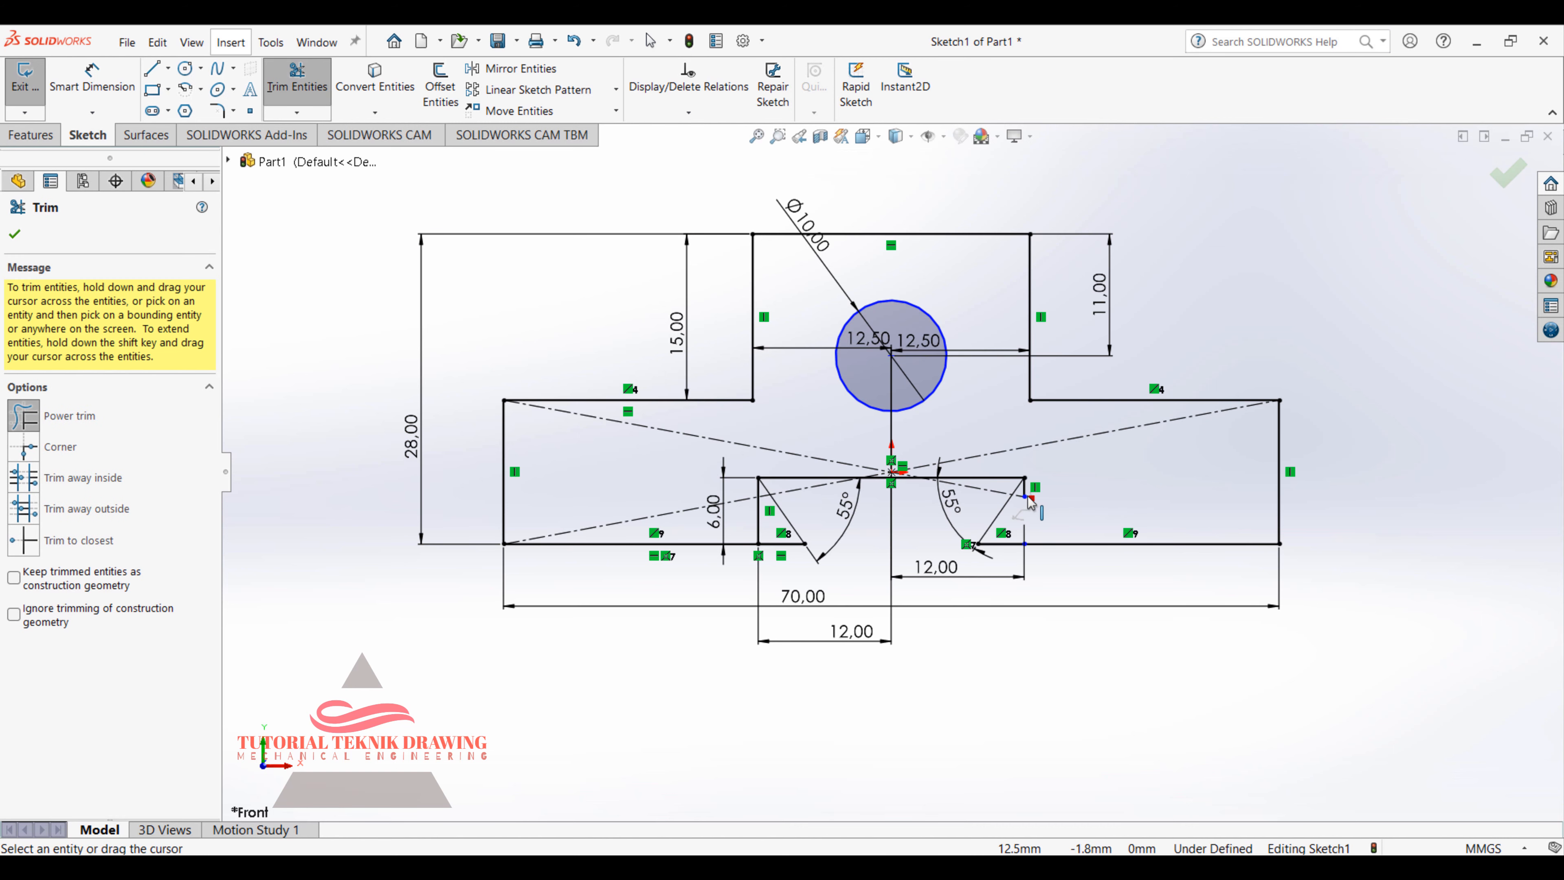
click(1027, 490)
click(1030, 528)
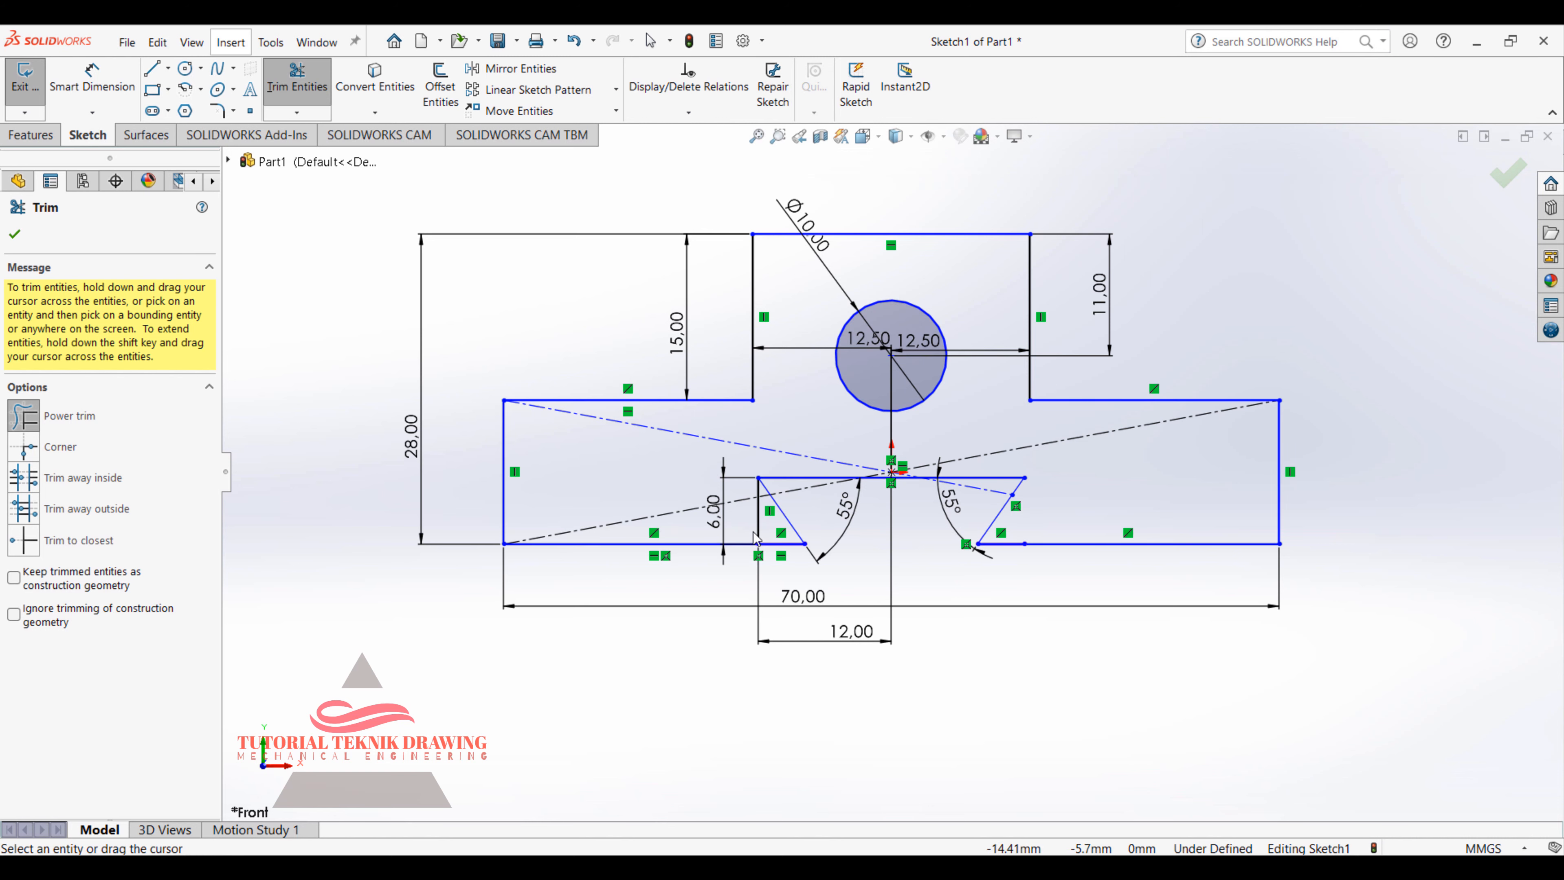
drag(757, 502, 762, 492)
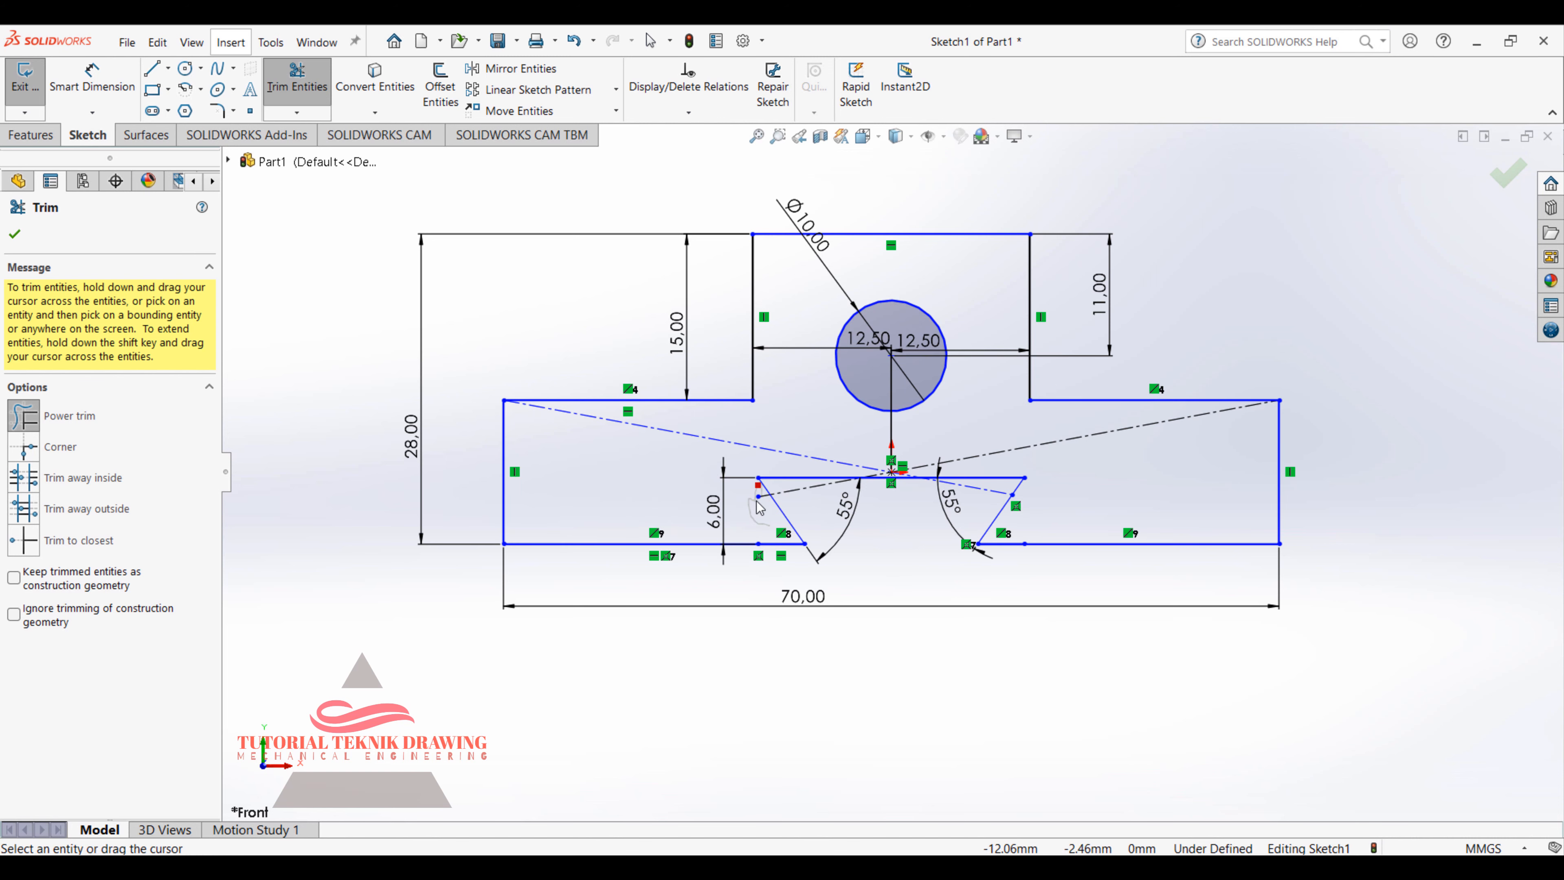
Step: Delete the construction diagonal that runs to the base's upper right corner and compare the profile with the reference drawing
right_click(876, 583)
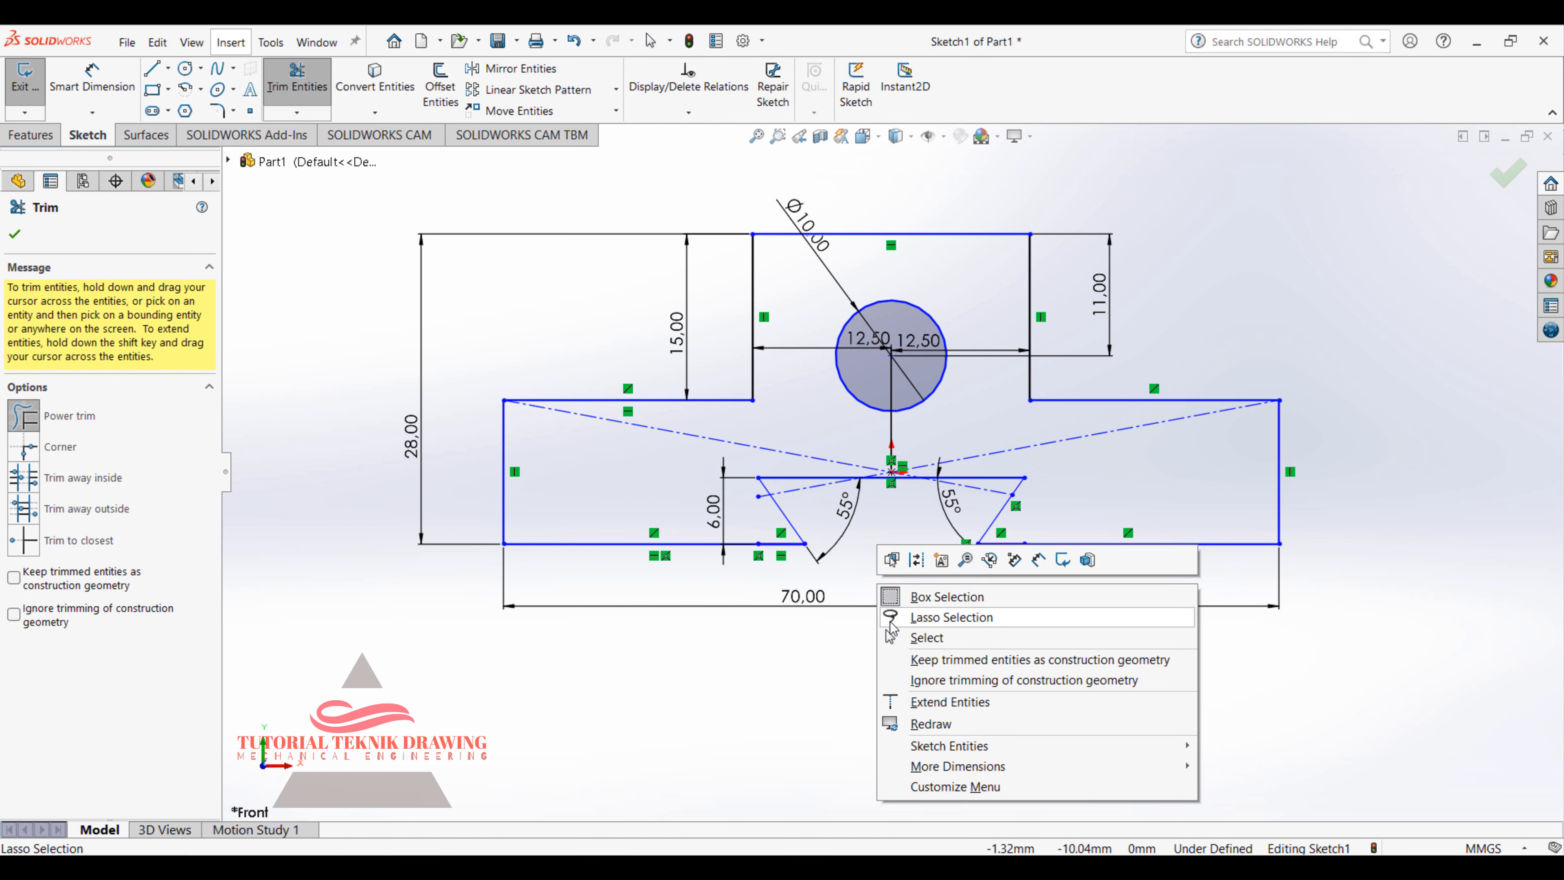
click(886, 639)
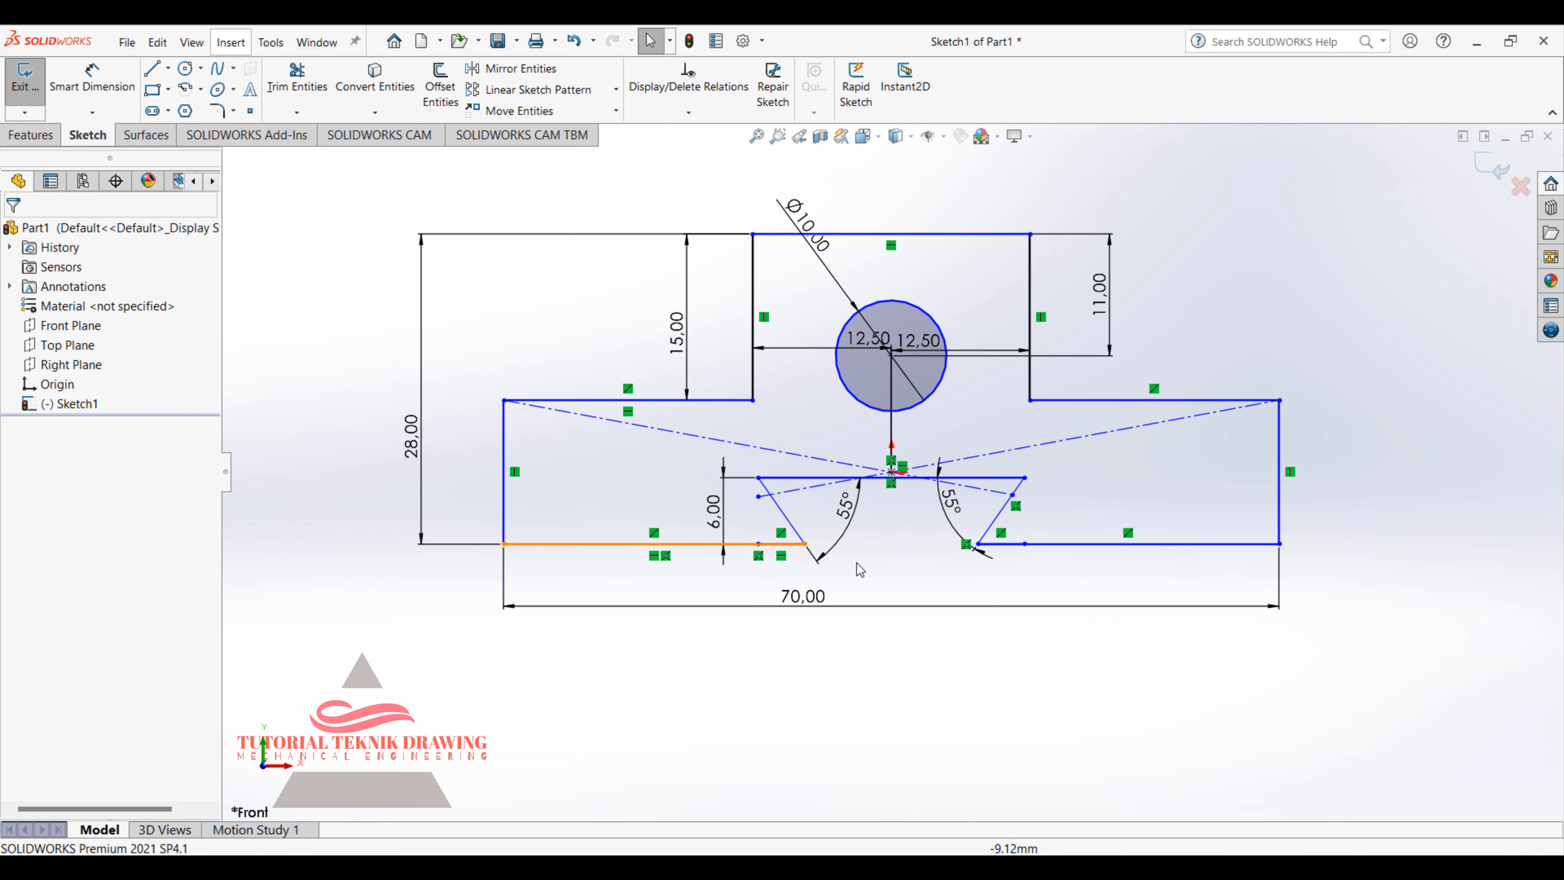
right_click(798, 499)
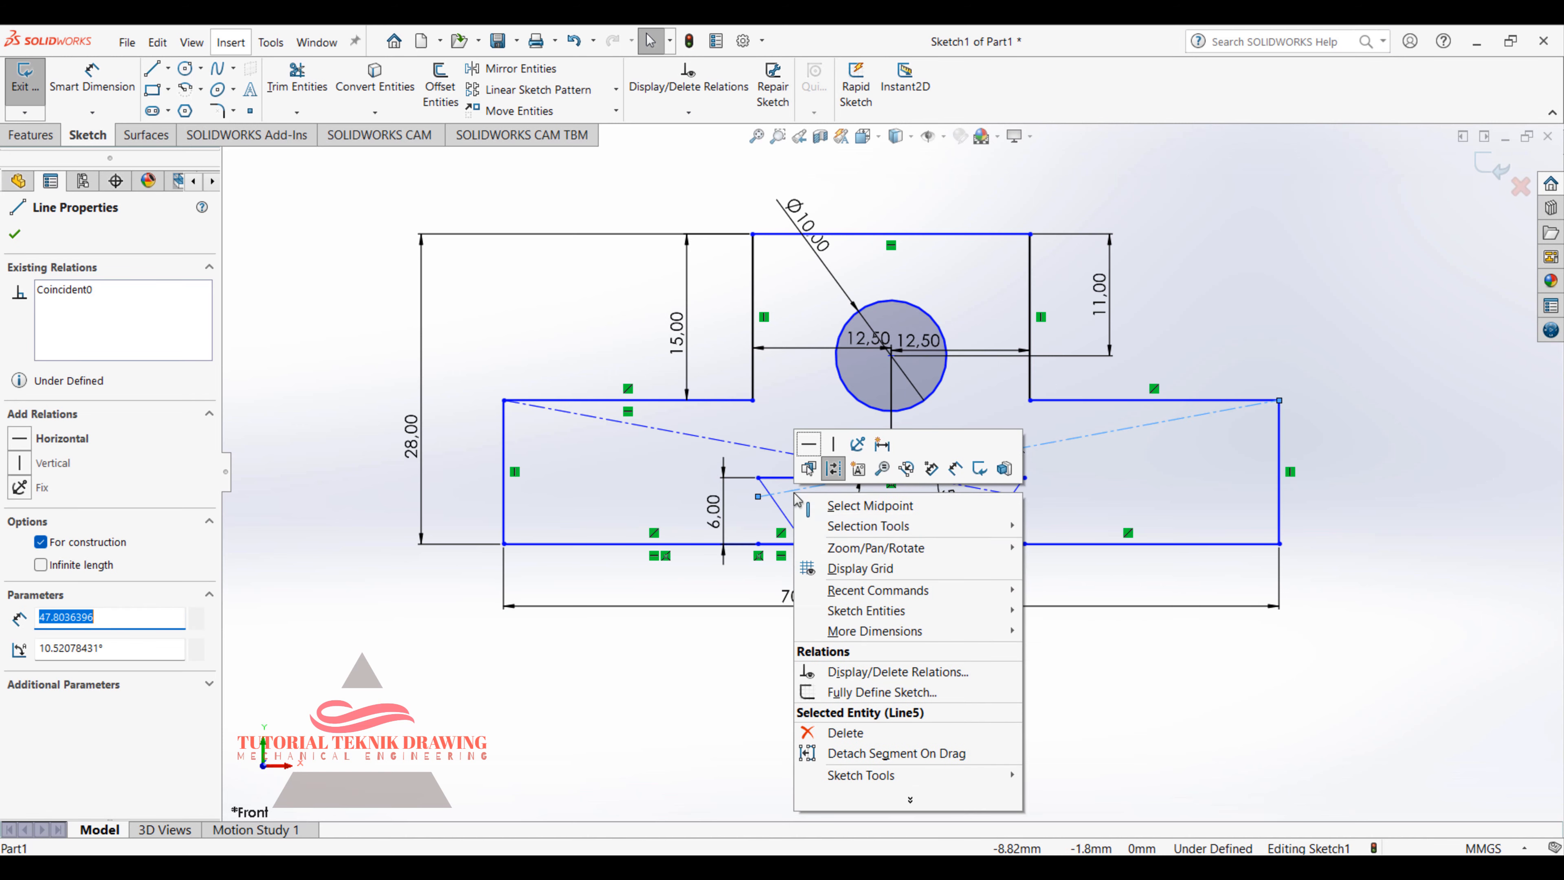
click(860, 729)
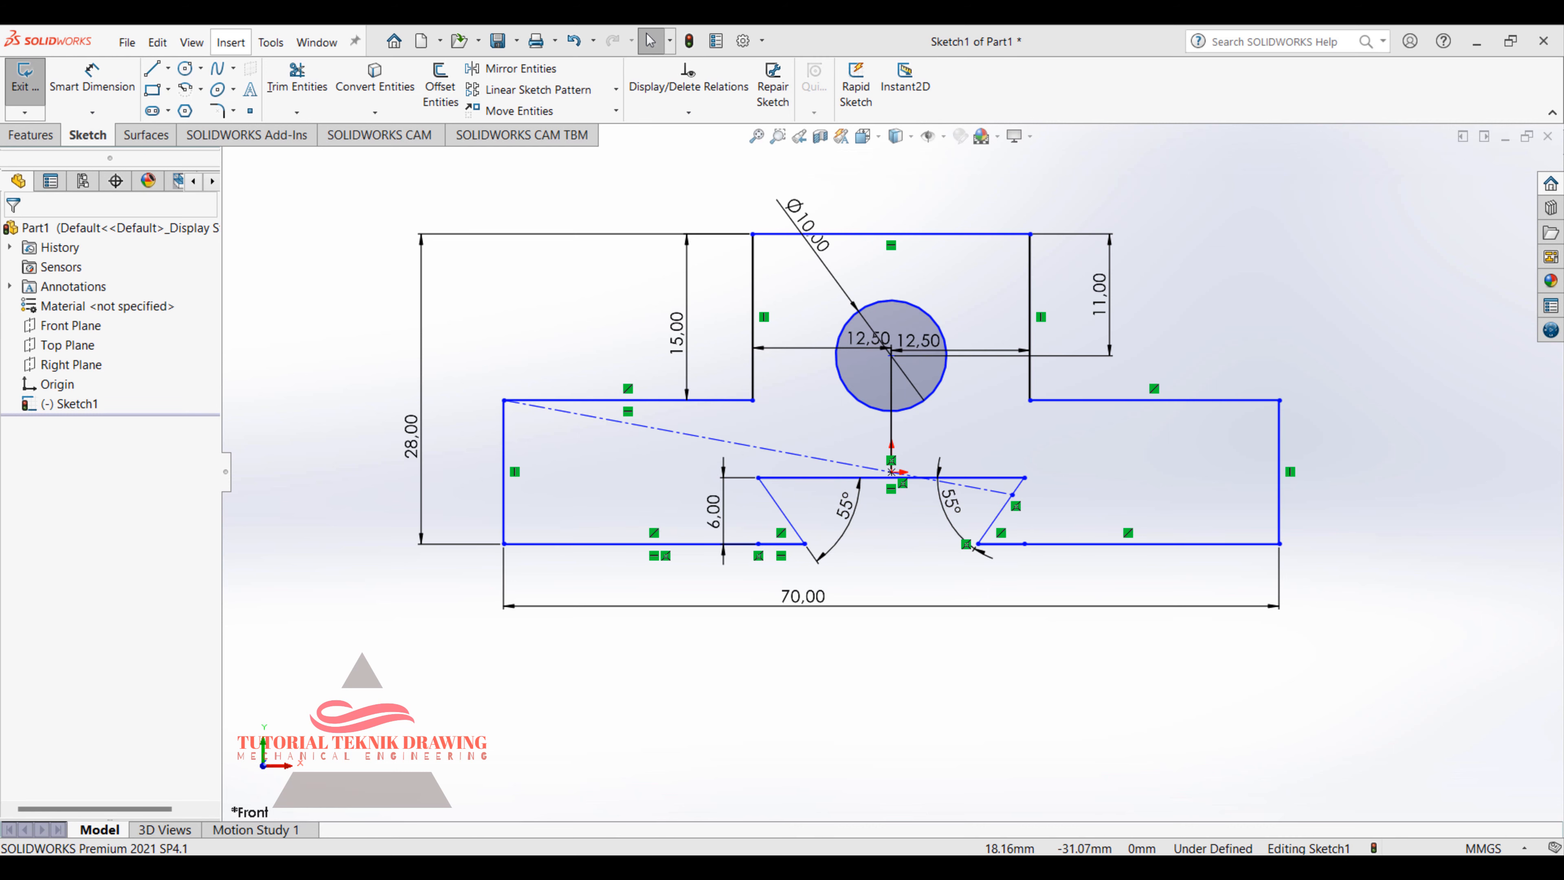
key(alt+Tab)
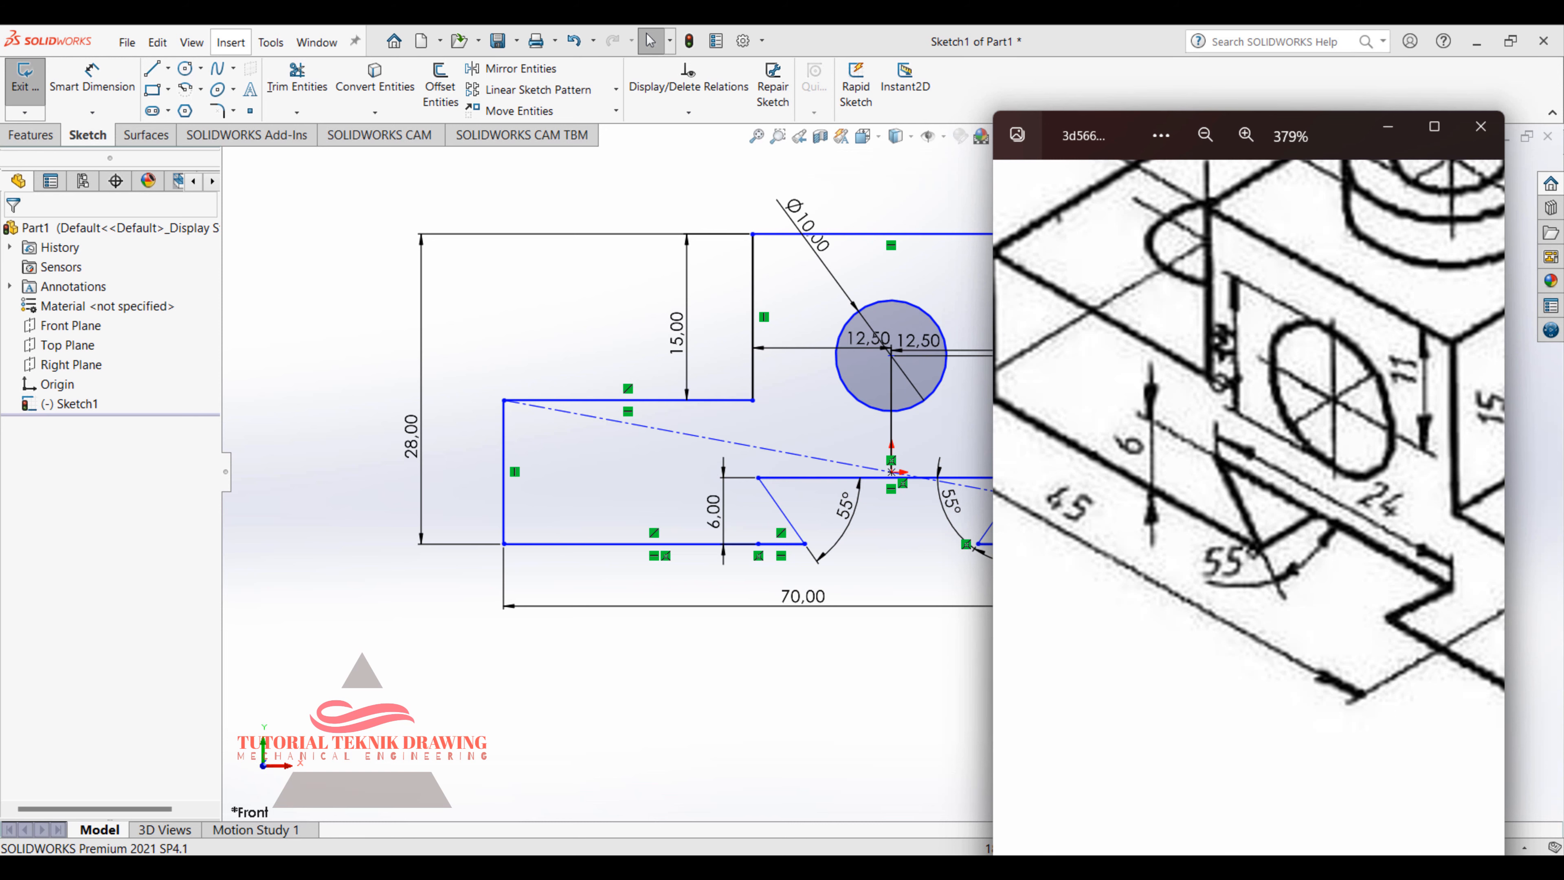
key(alt+Tab)
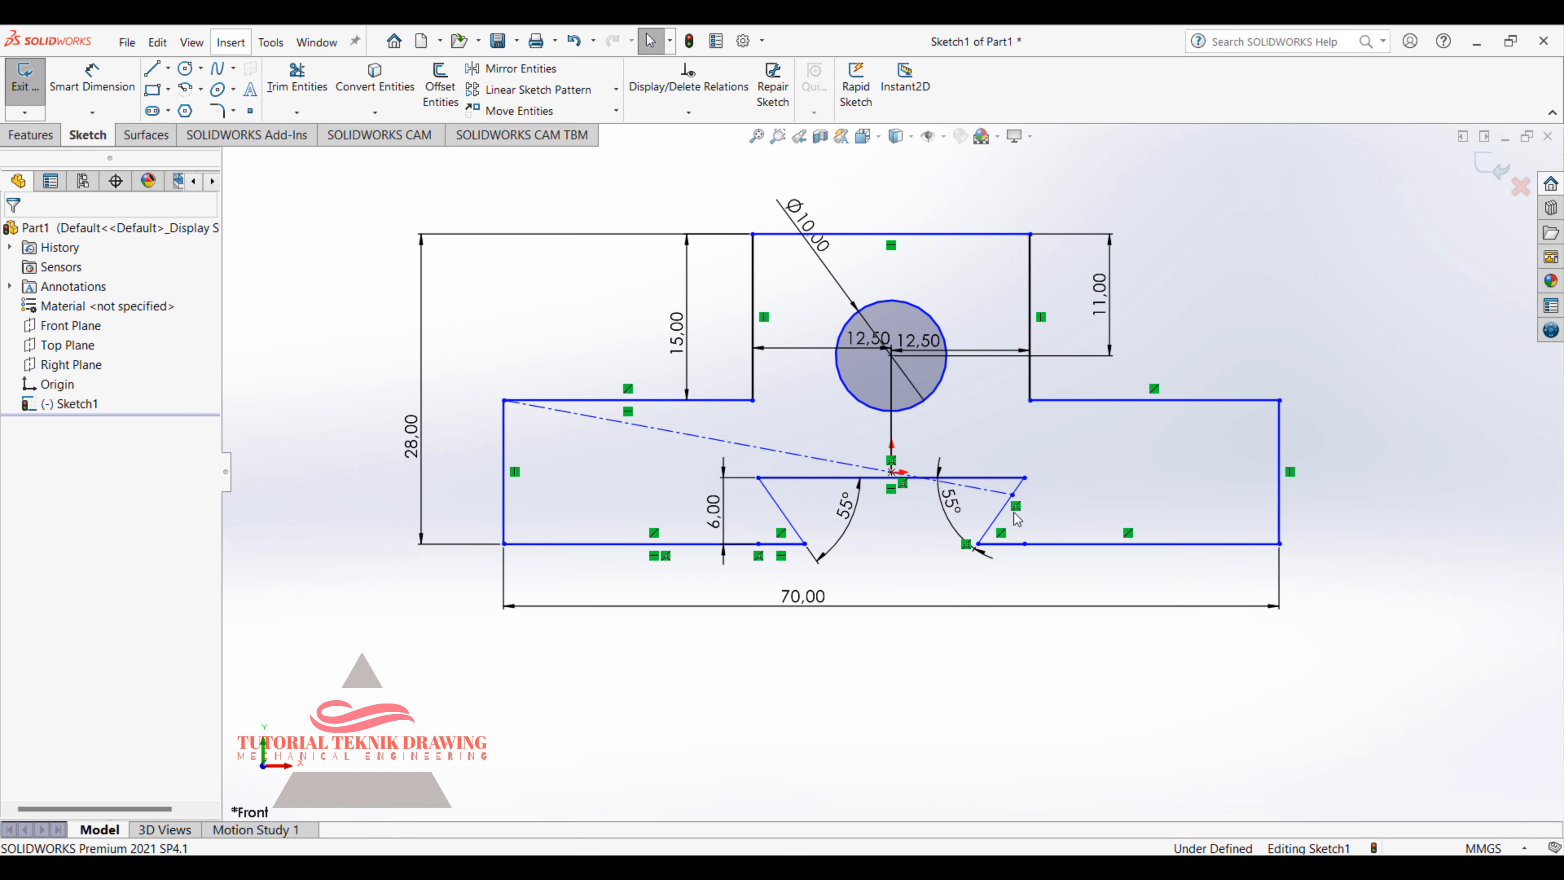
Step: Start an Extruded Boss/Base from the sketch and select the two profile regions on either side of the remaining diagonal
click(37, 137)
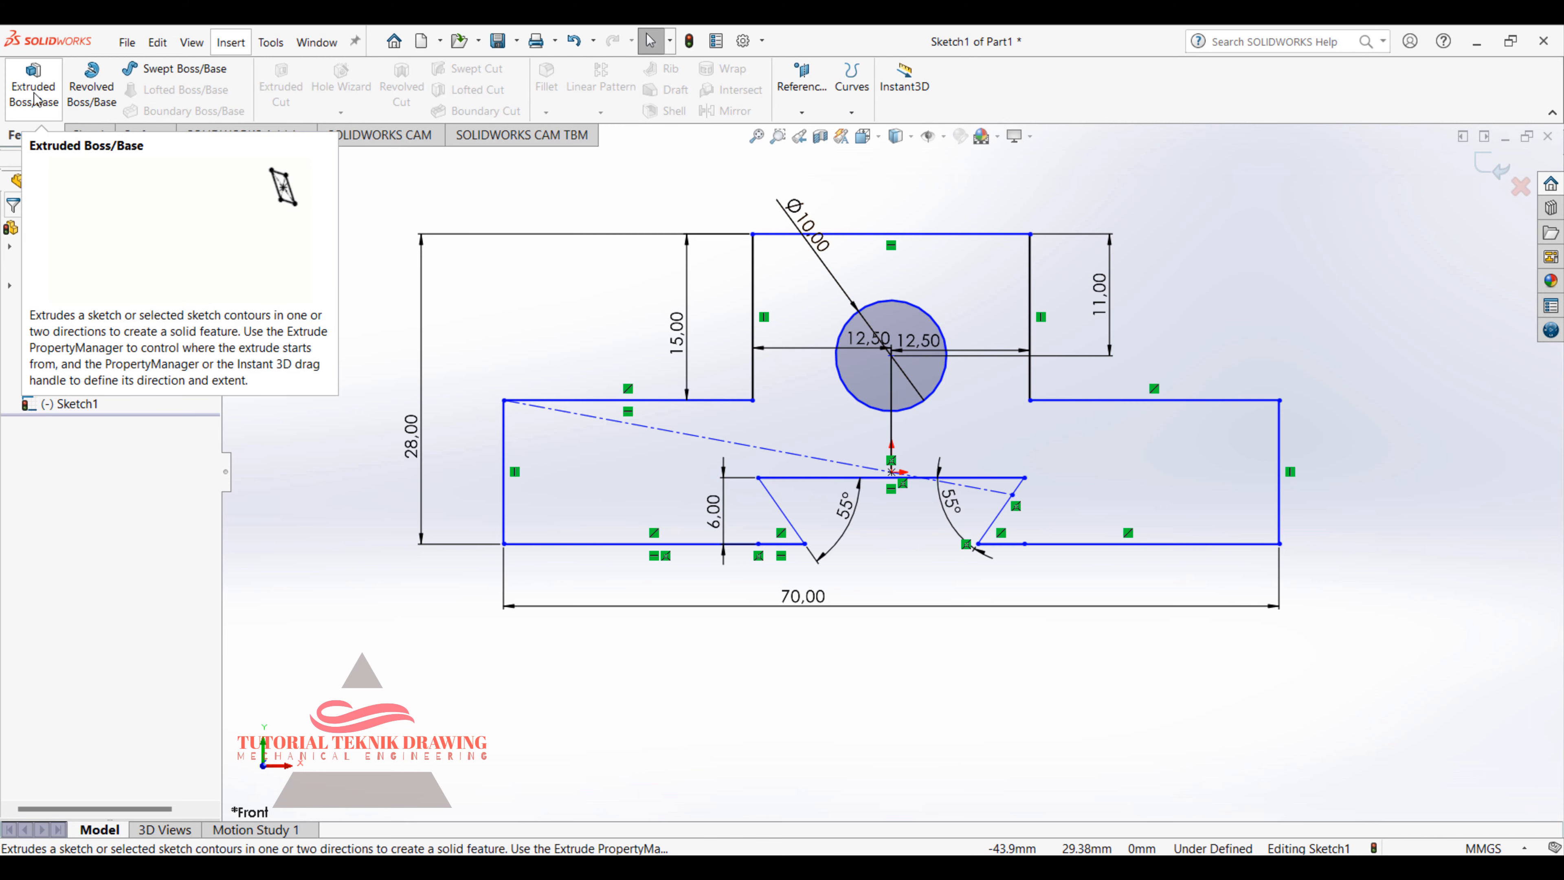
click(48, 83)
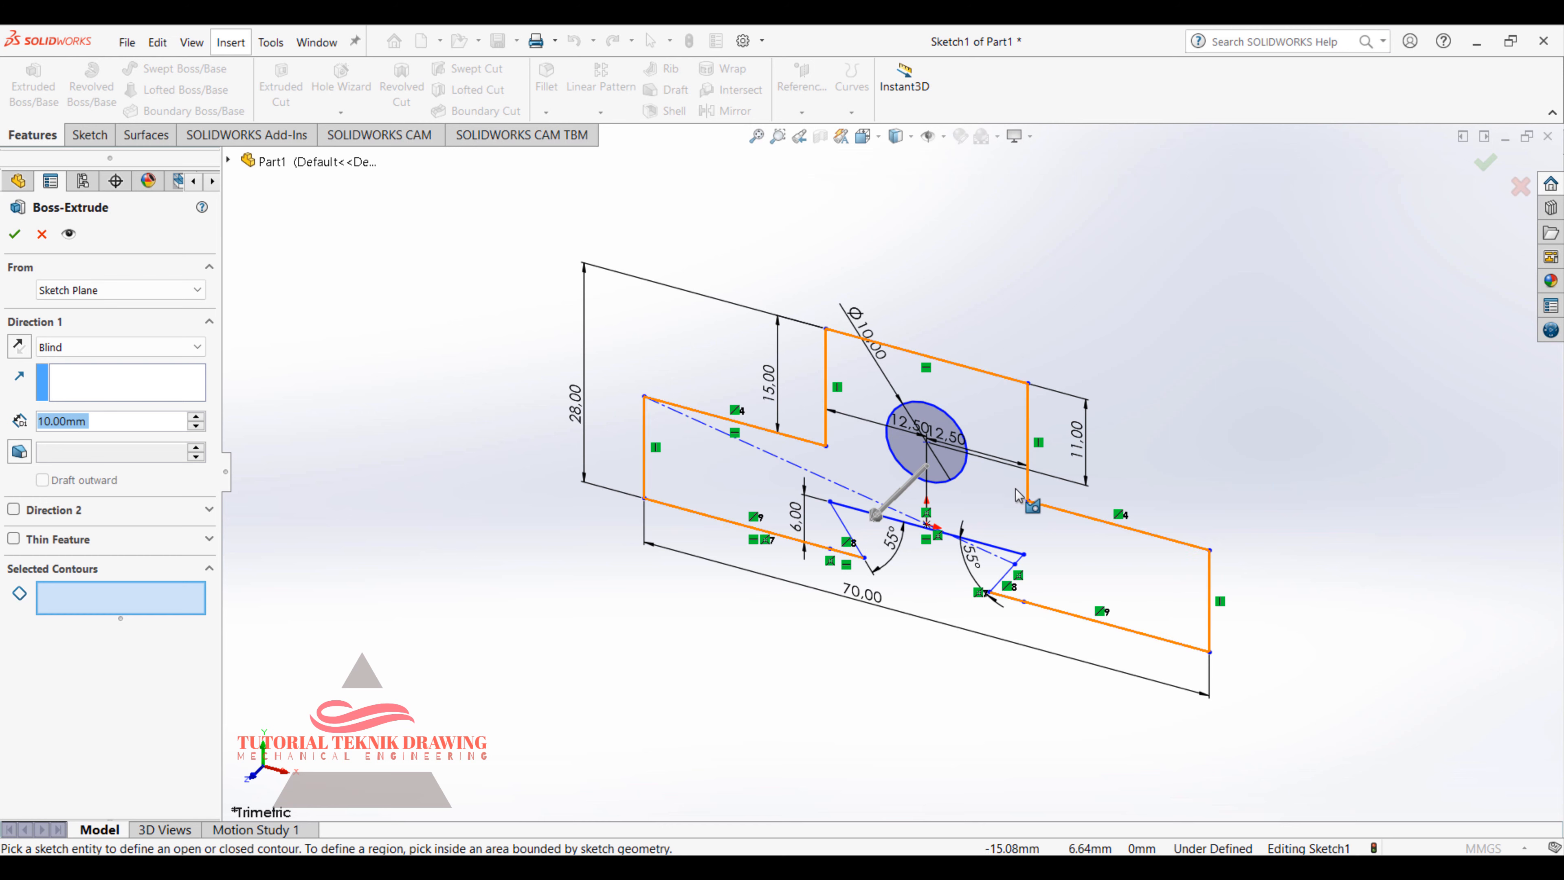
click(986, 510)
click(757, 510)
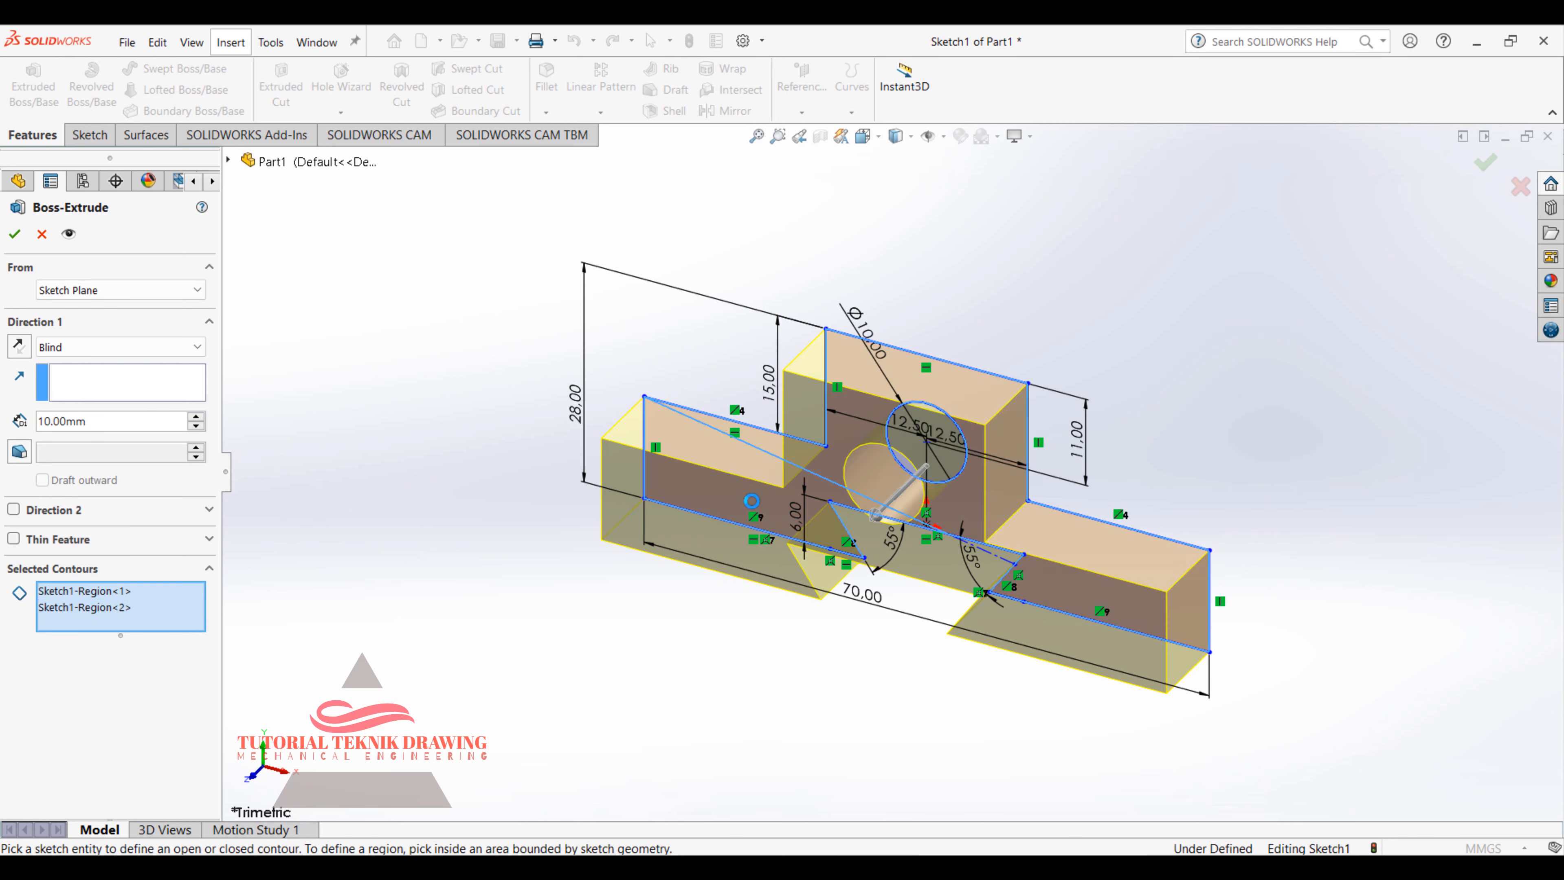
Step: Look up the bracket's depth in the reference drawing and extrude the selected regions 25 mm in the blind direction
click(1145, 869)
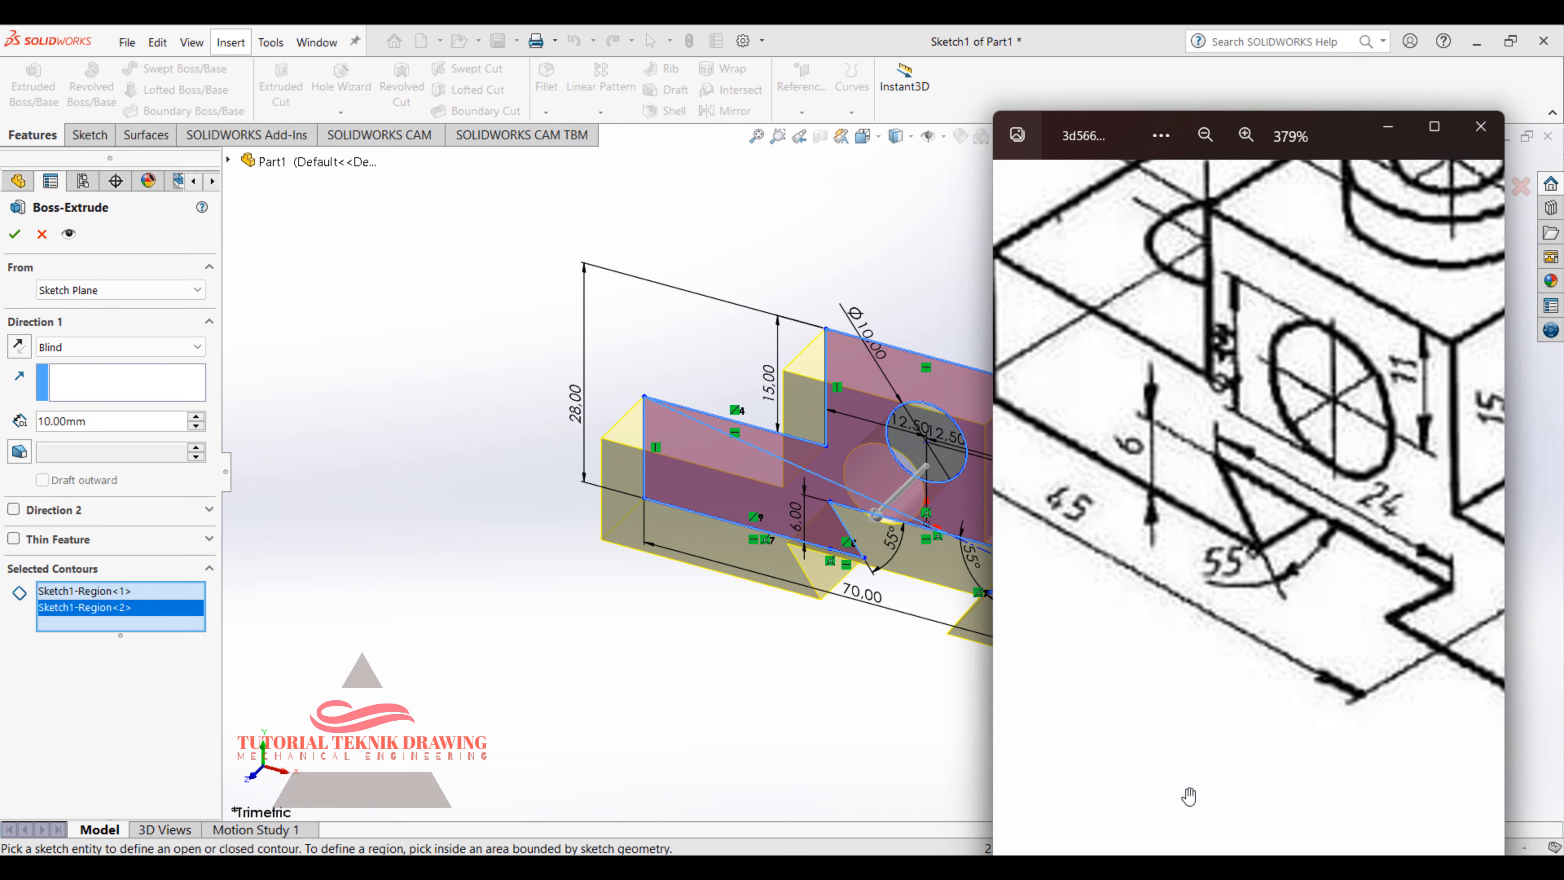
drag(1386, 591, 1135, 616)
mouse_move(1488, 678)
mouse_down()
mouse_move(1344, 630)
mouse_move(1290, 632)
mouse_up()
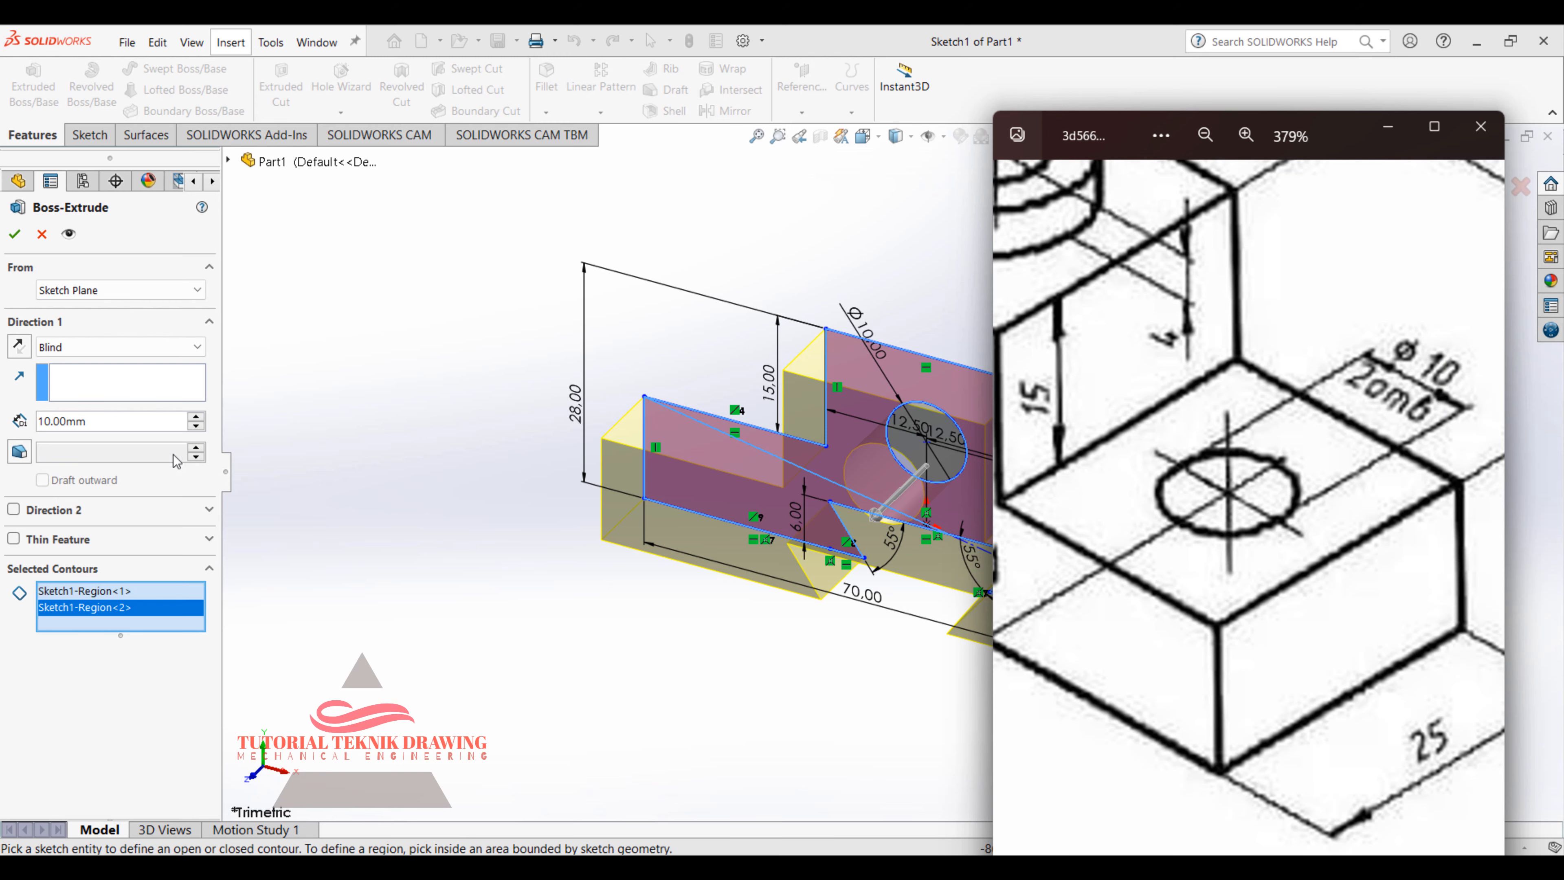
click(118, 424)
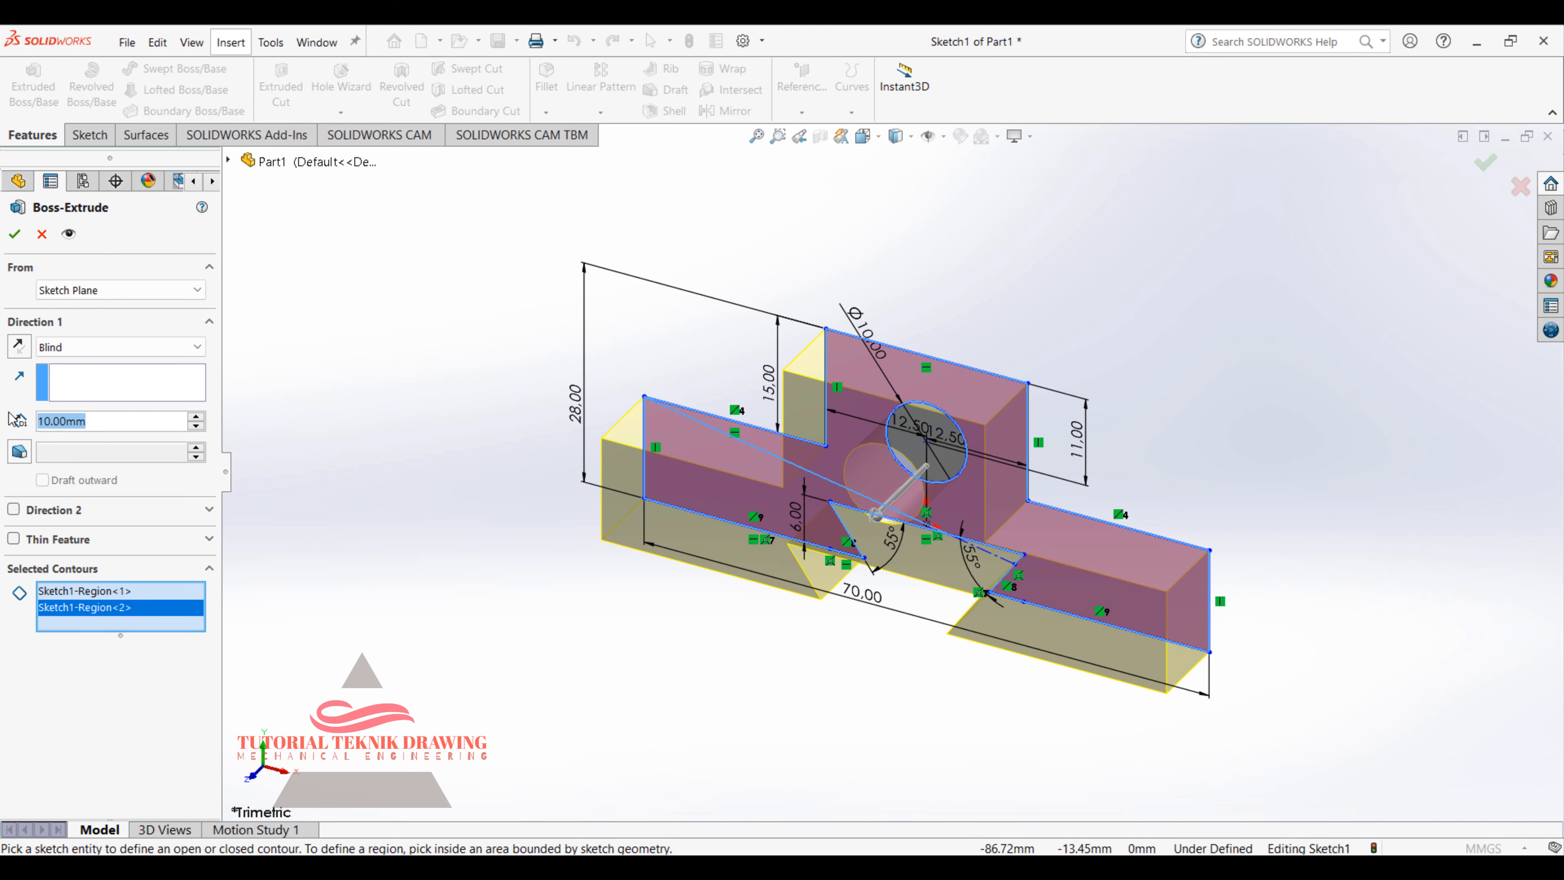
text(25)
click(92, 390)
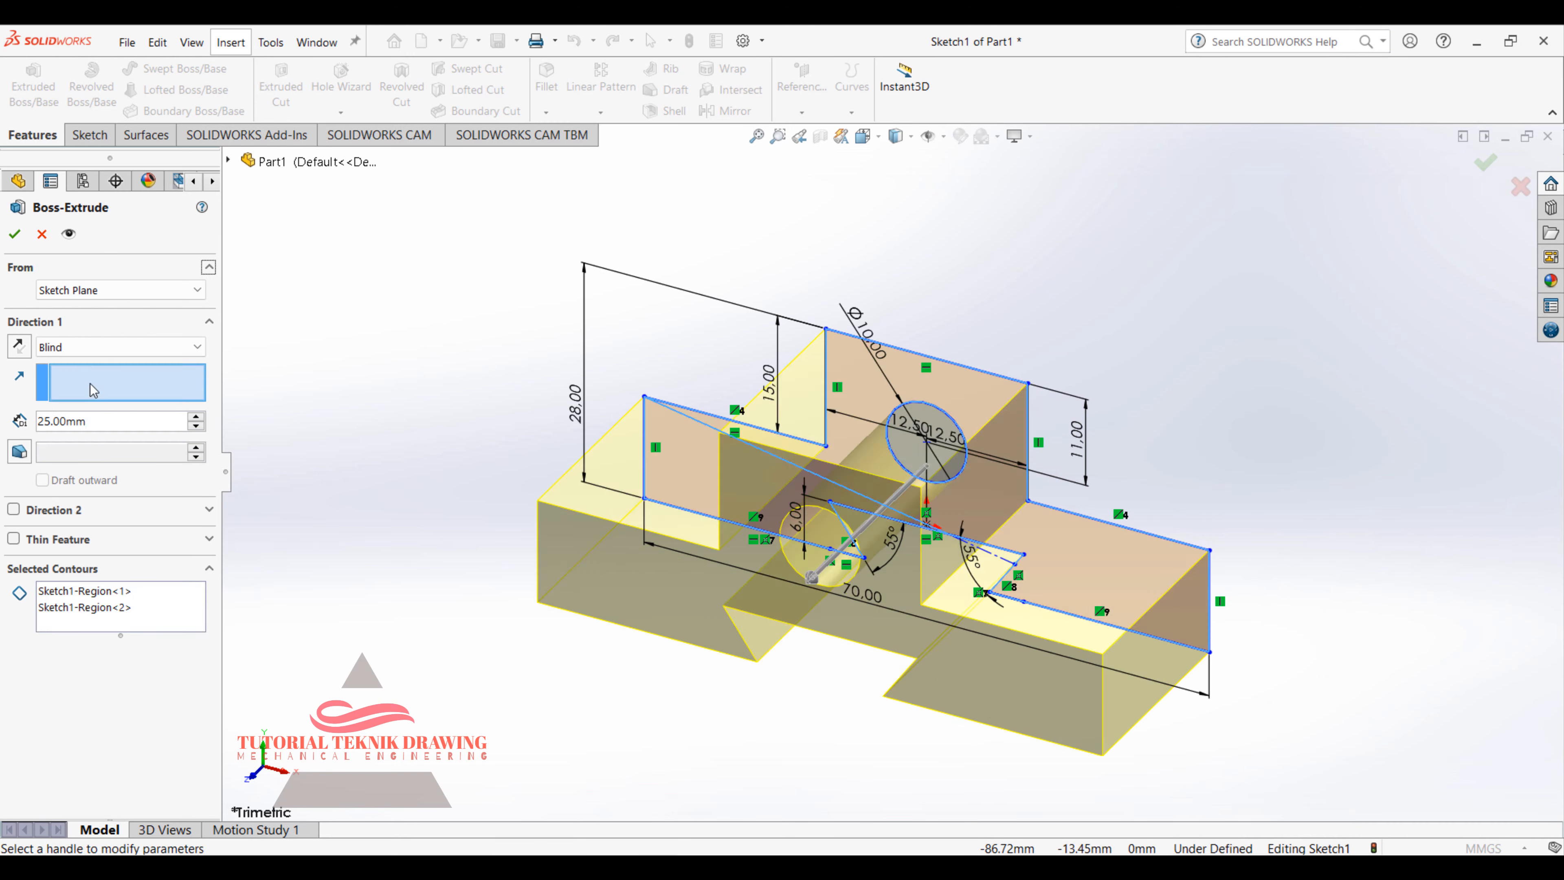
click(14, 233)
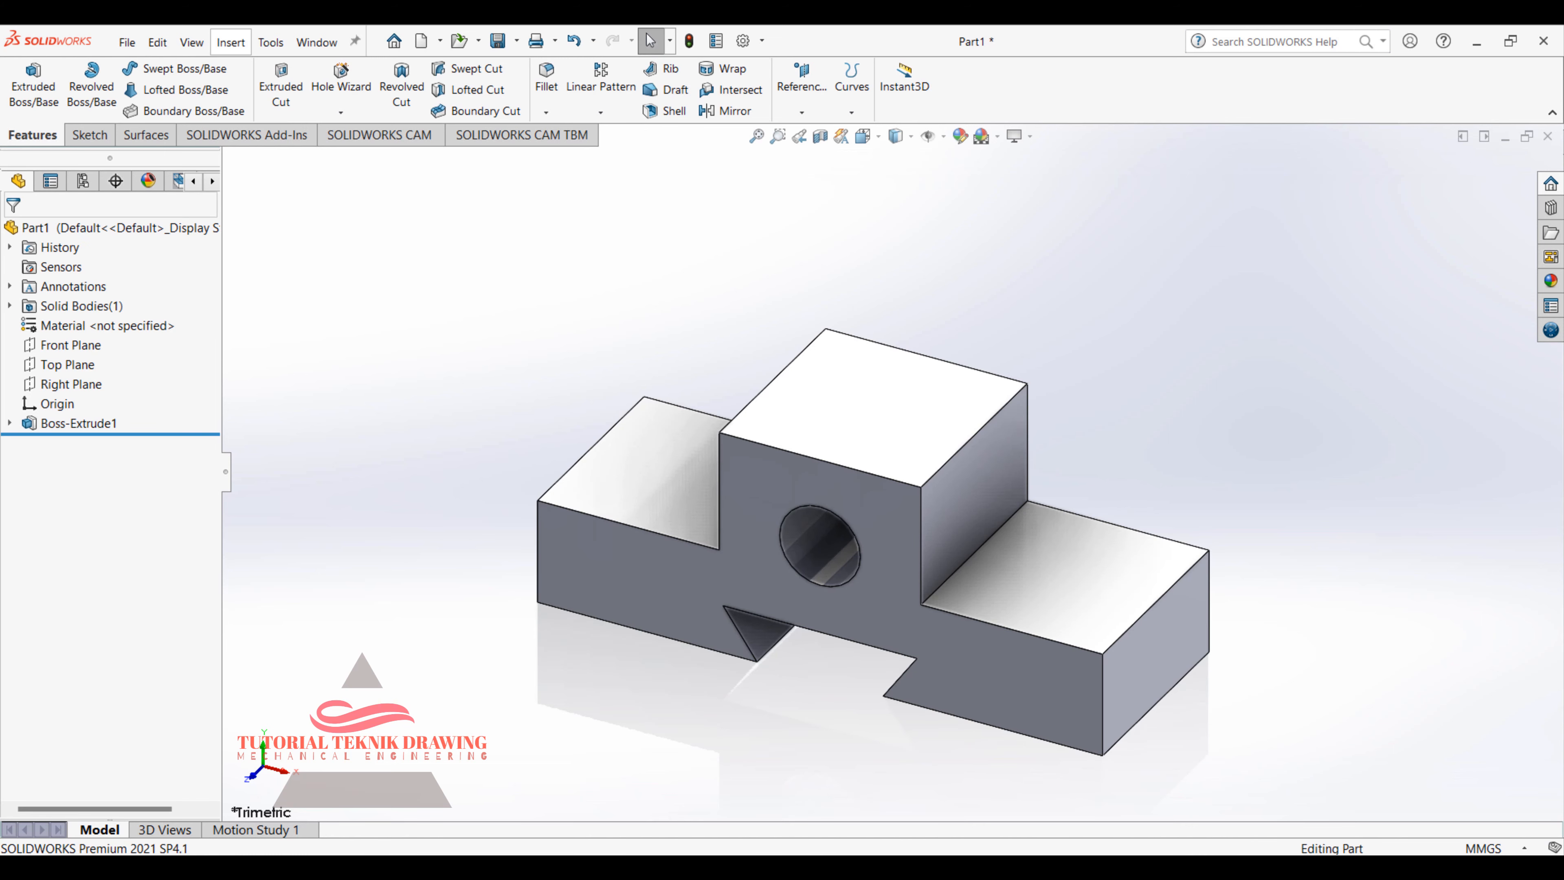
Step: Check the front hole's diameter and the neighbouring dimensions in the reference drawing
key(alt+Tab)
drag(1263, 586, 1528, 650)
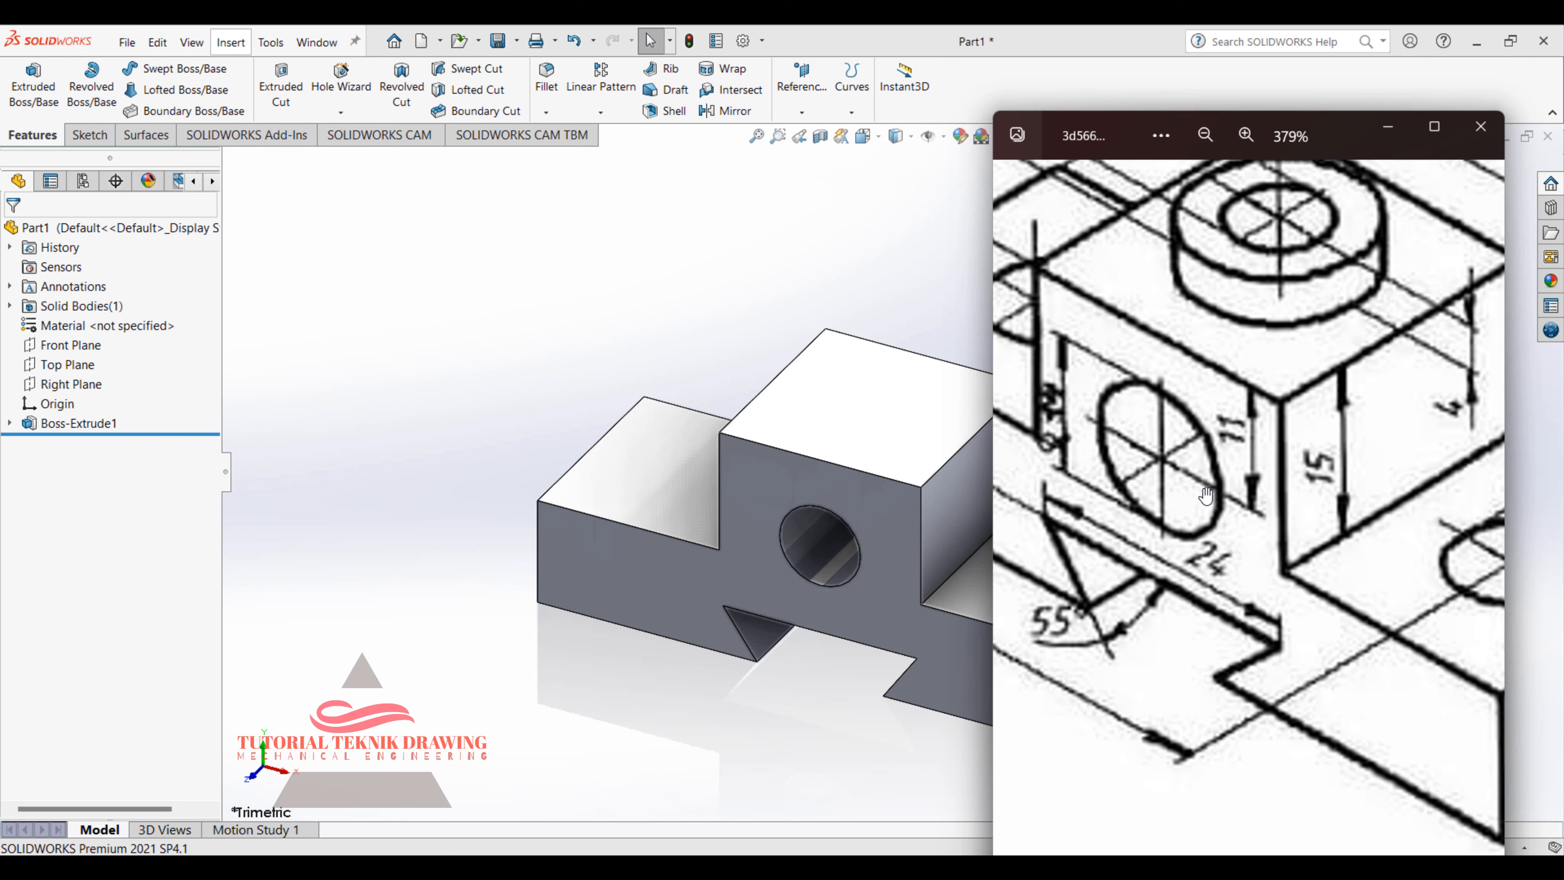
drag(1206, 495, 1280, 684)
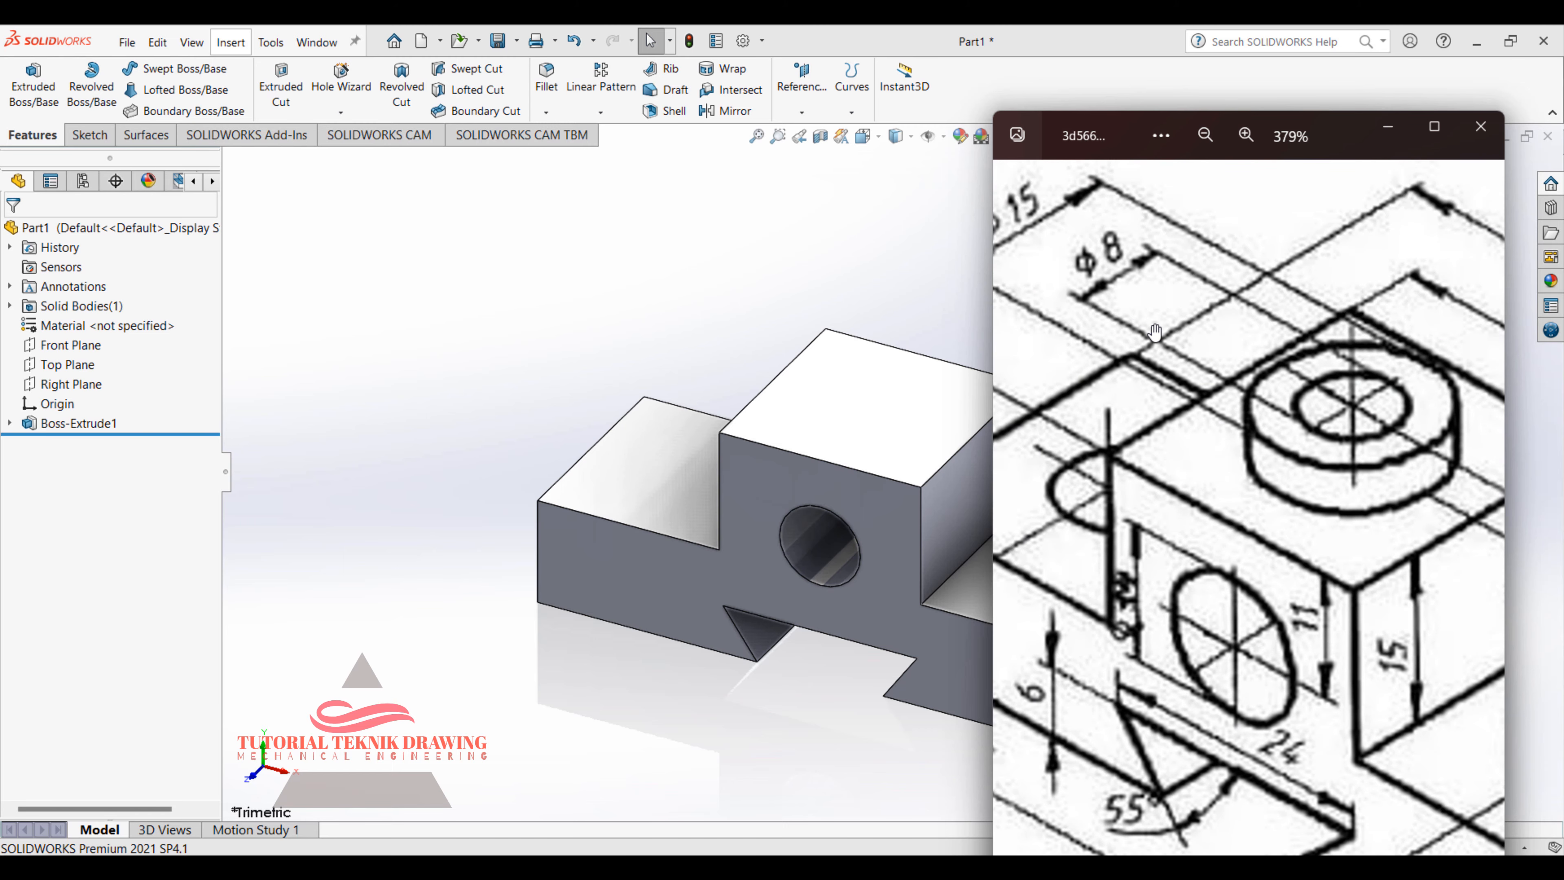
mouse_move(1155, 332)
mouse_down()
mouse_move(1081, 166)
mouse_move(1328, 362)
mouse_up()
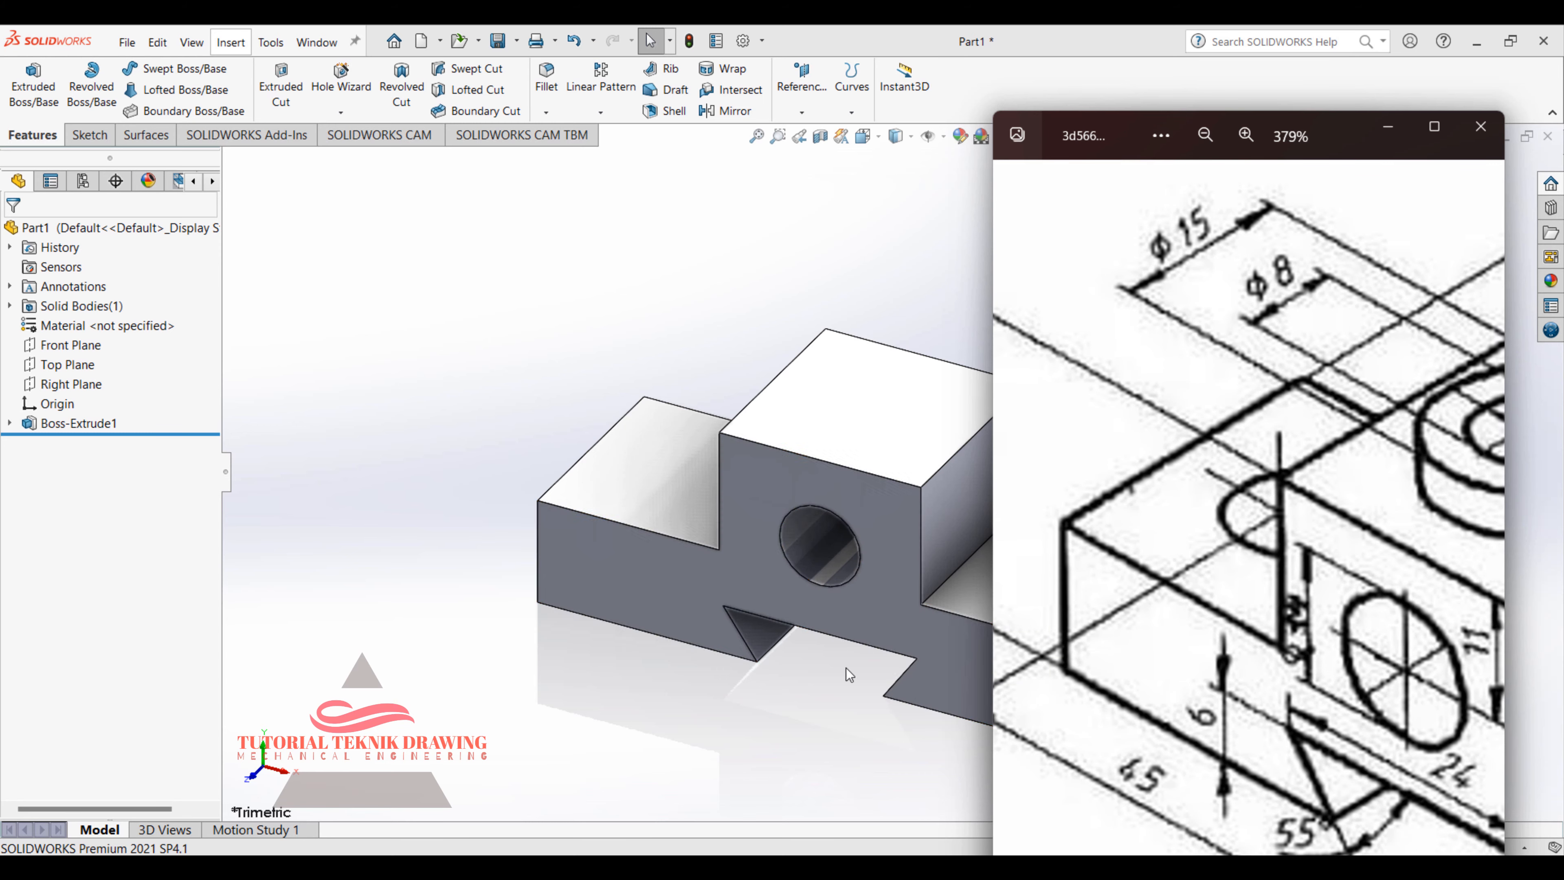
drag(1404, 703, 1301, 565)
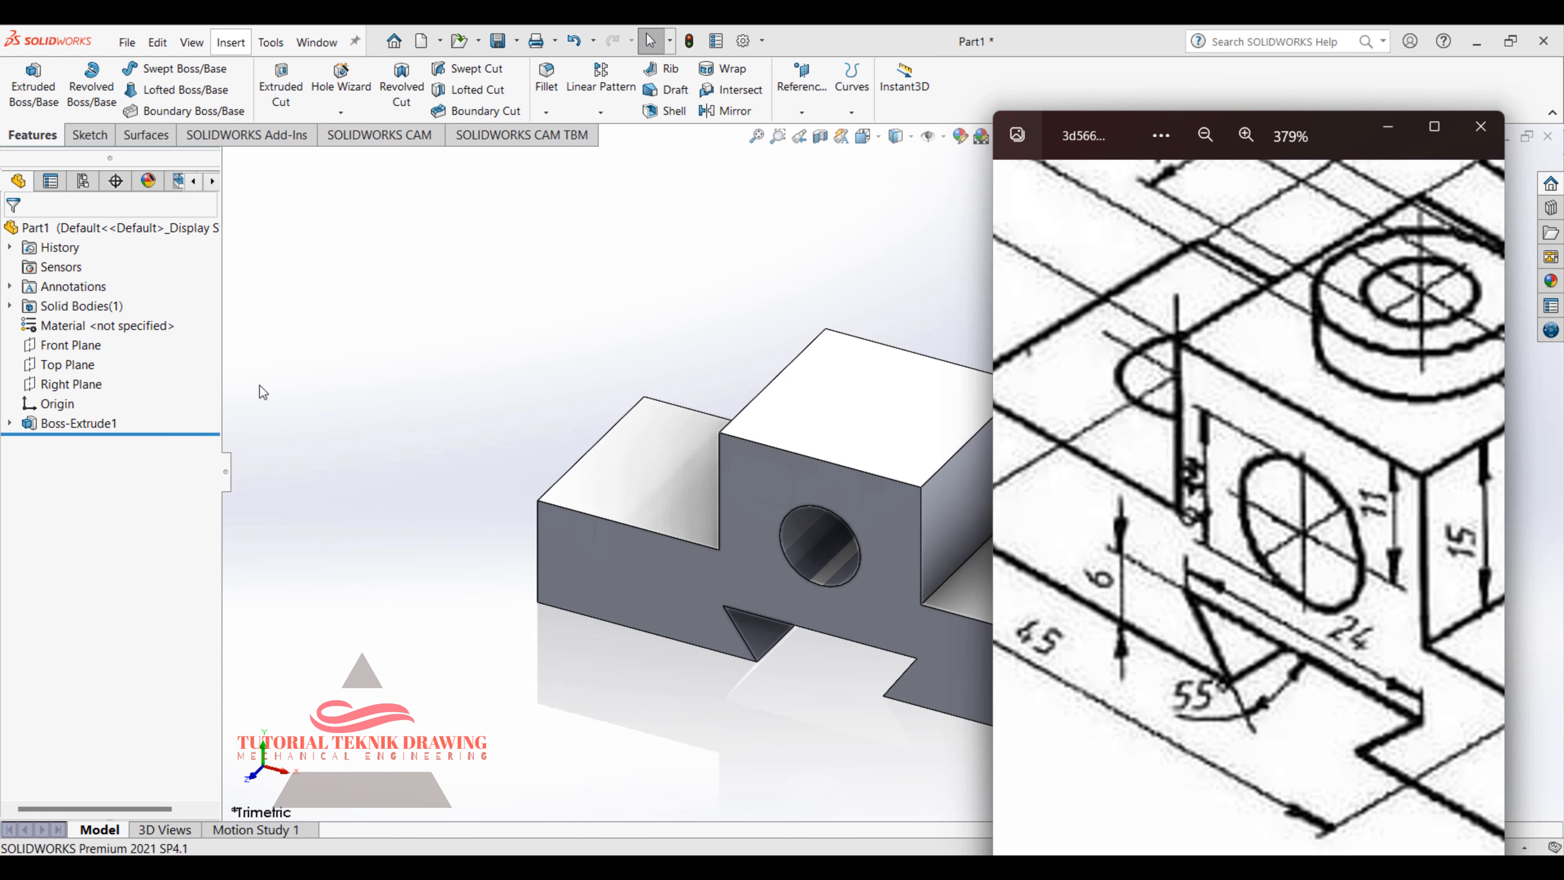
click(415, 353)
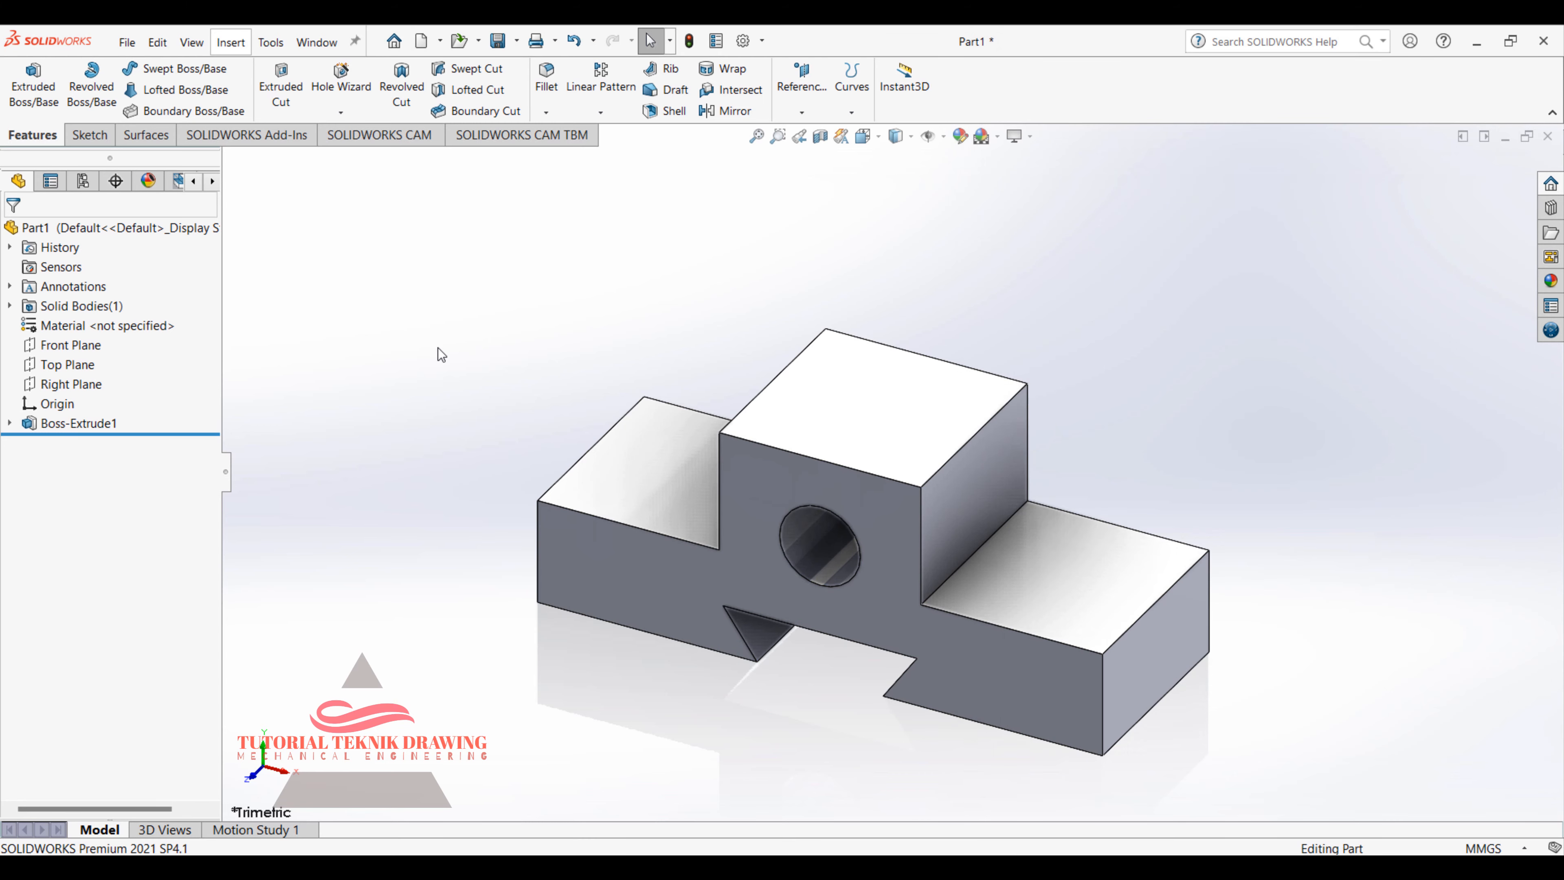
click(872, 550)
click(1216, 382)
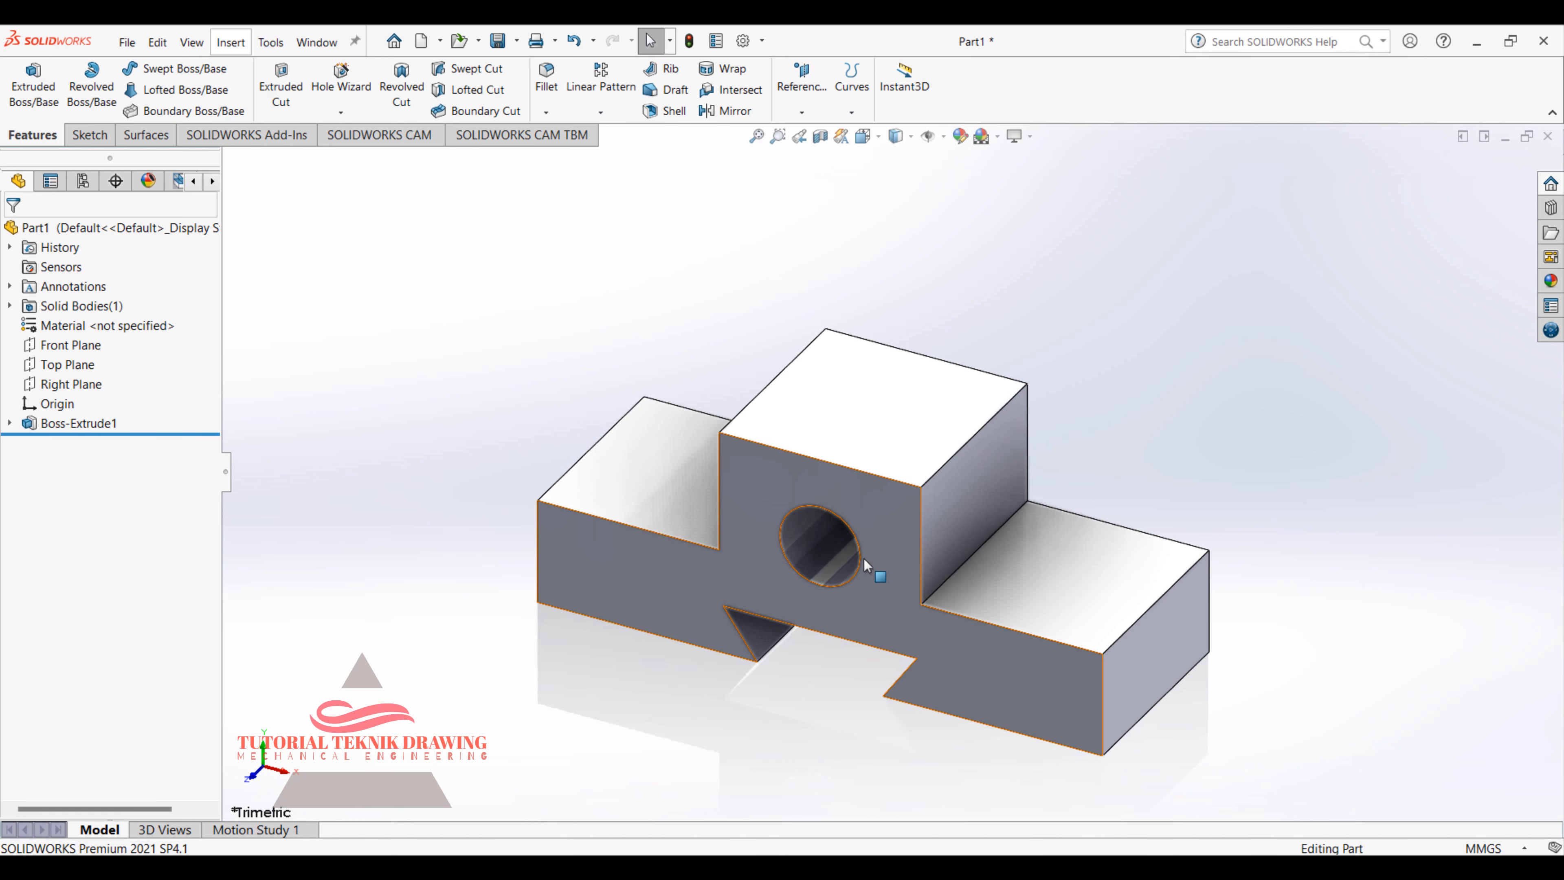
right_click(860, 558)
click(1087, 386)
click(873, 528)
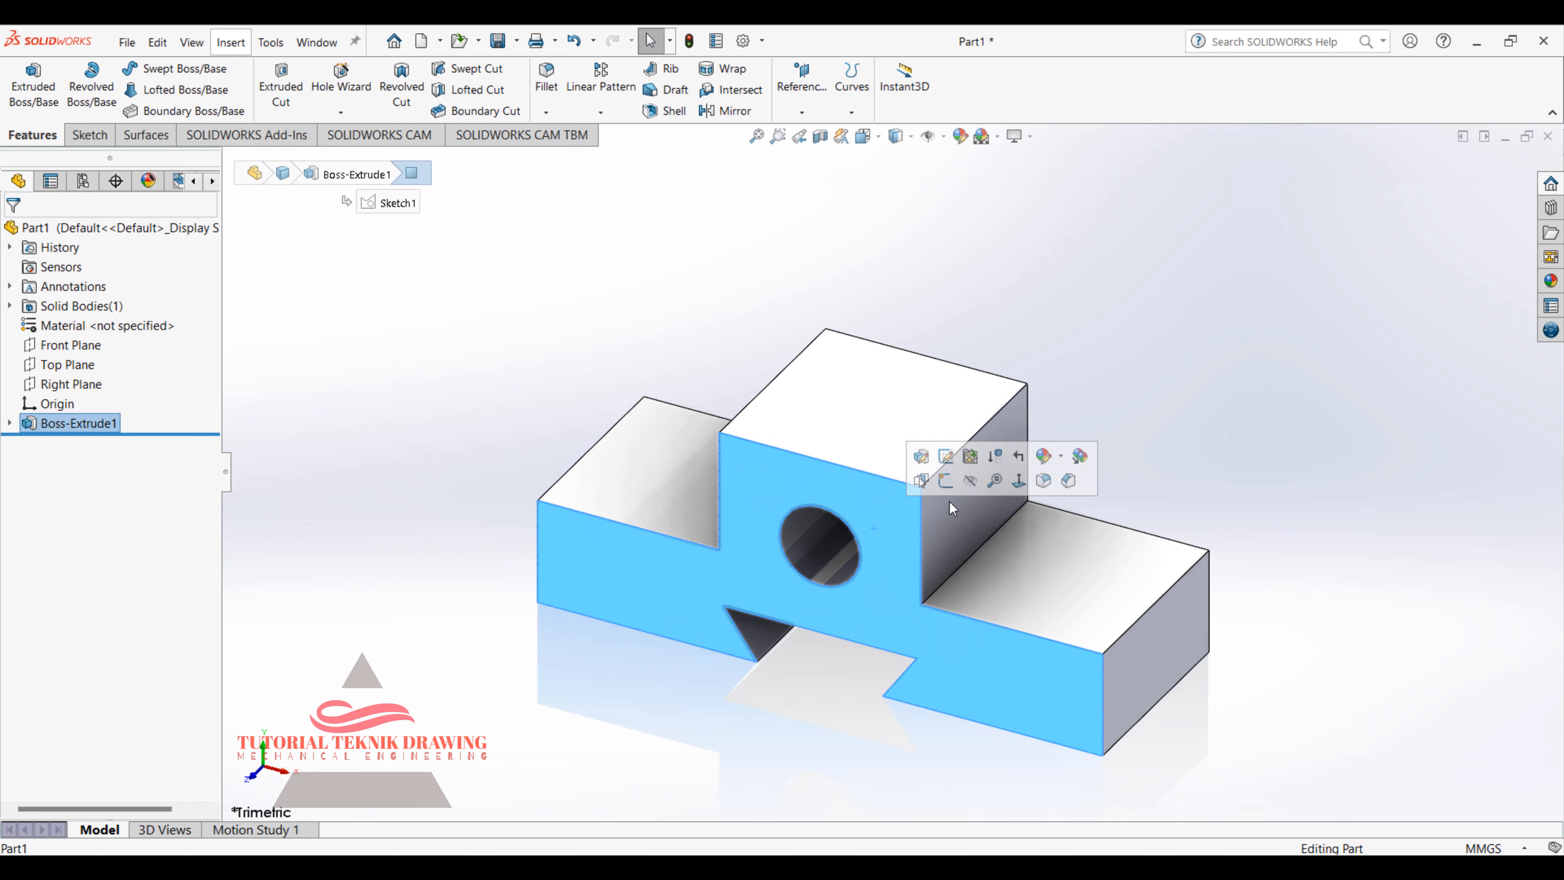
click(924, 459)
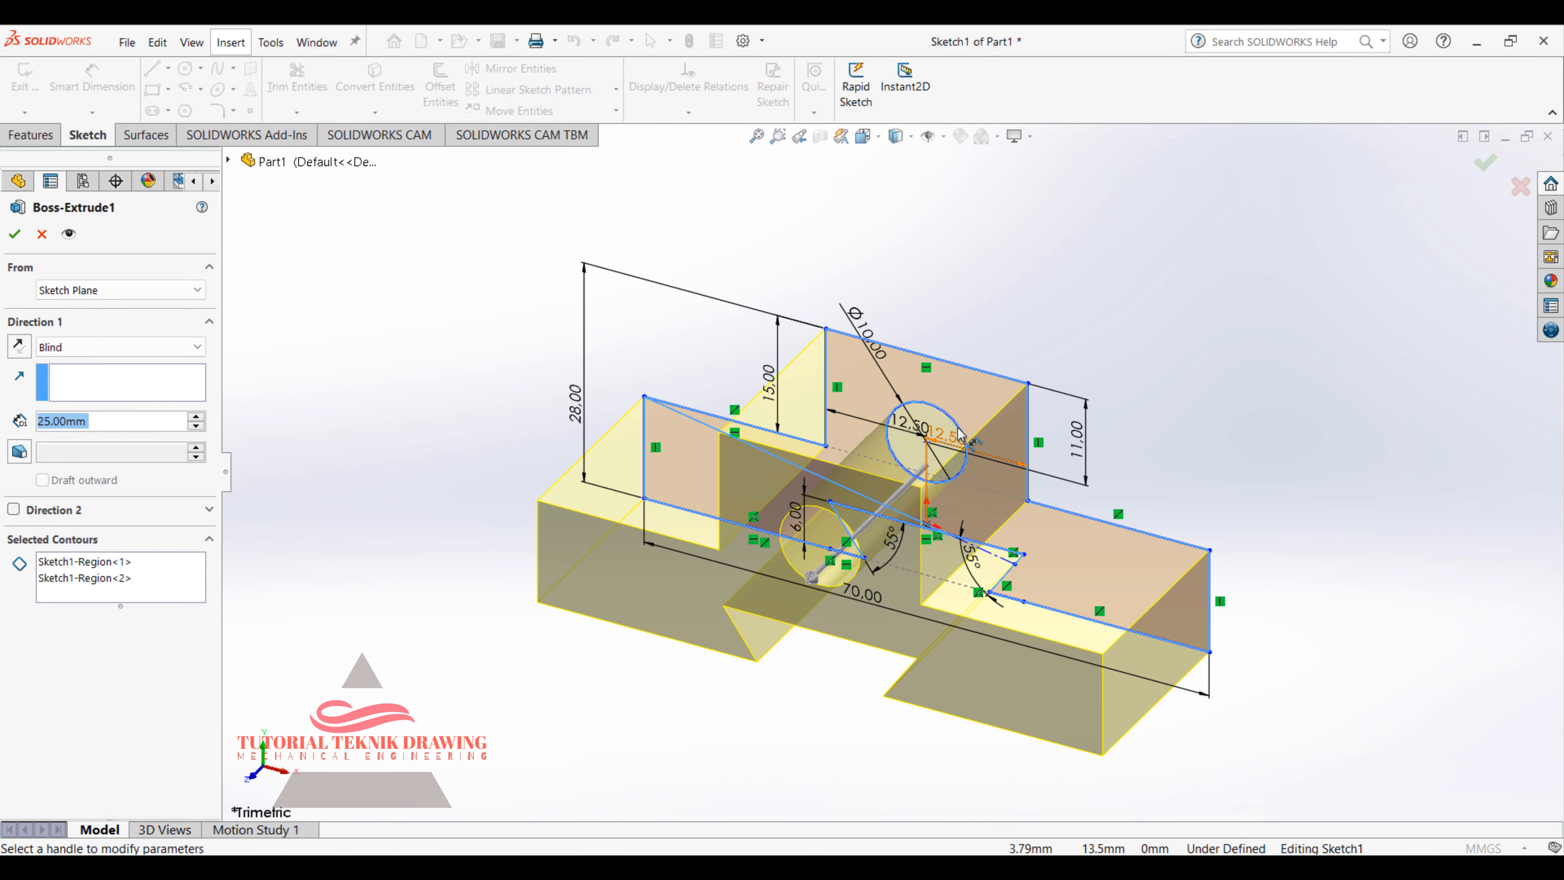
click(16, 234)
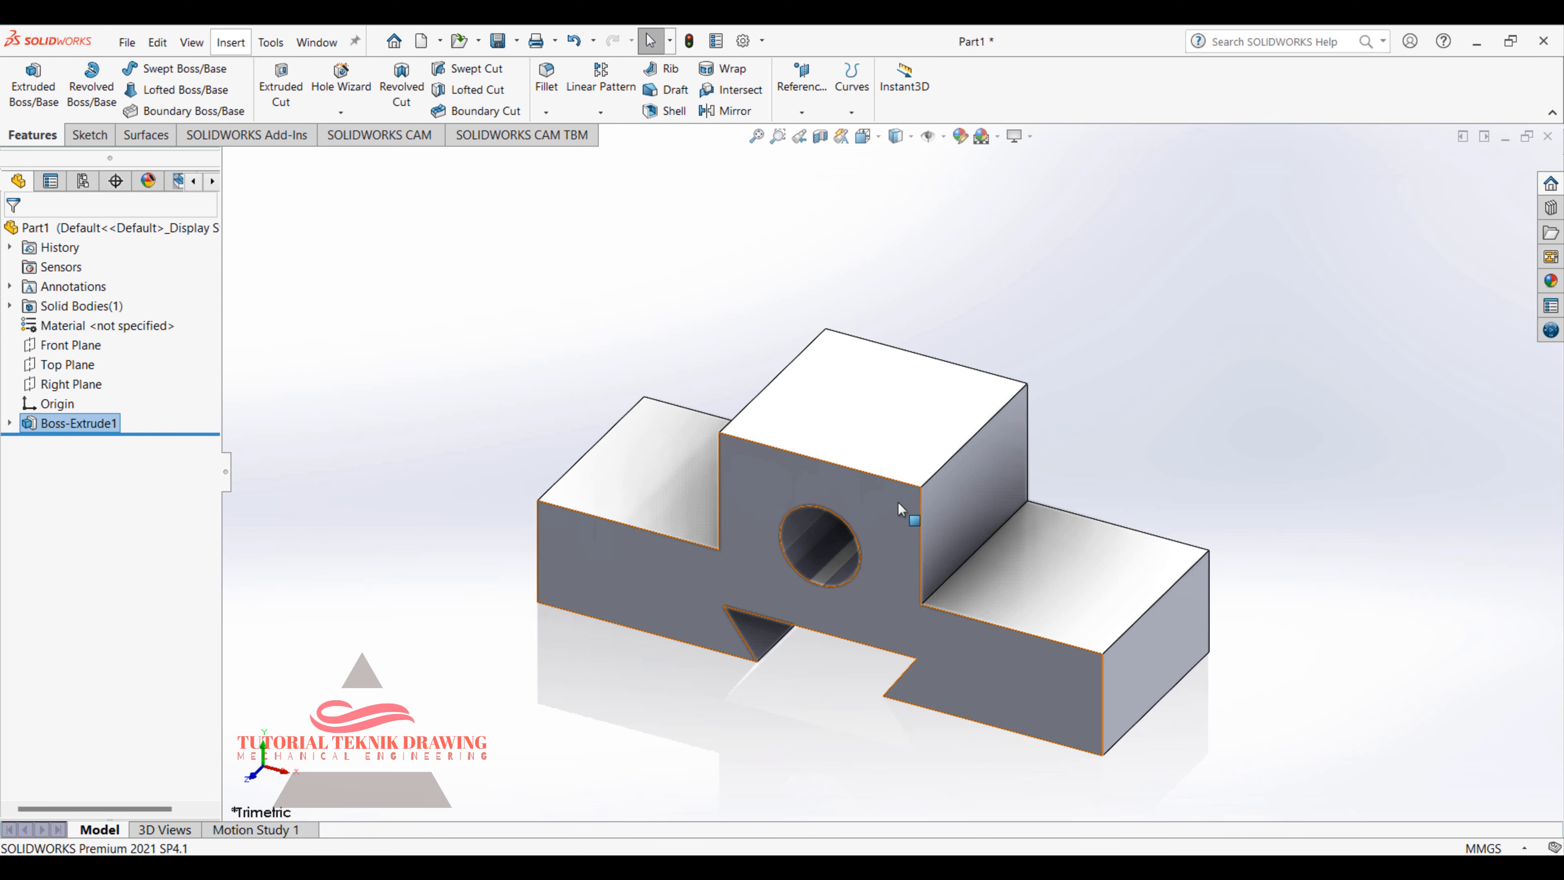
Step: Edit the base extrusion's sketch, set the front hole's diameter to 14 mm, and exit the sketch
right_click(888, 513)
click(1073, 394)
click(884, 538)
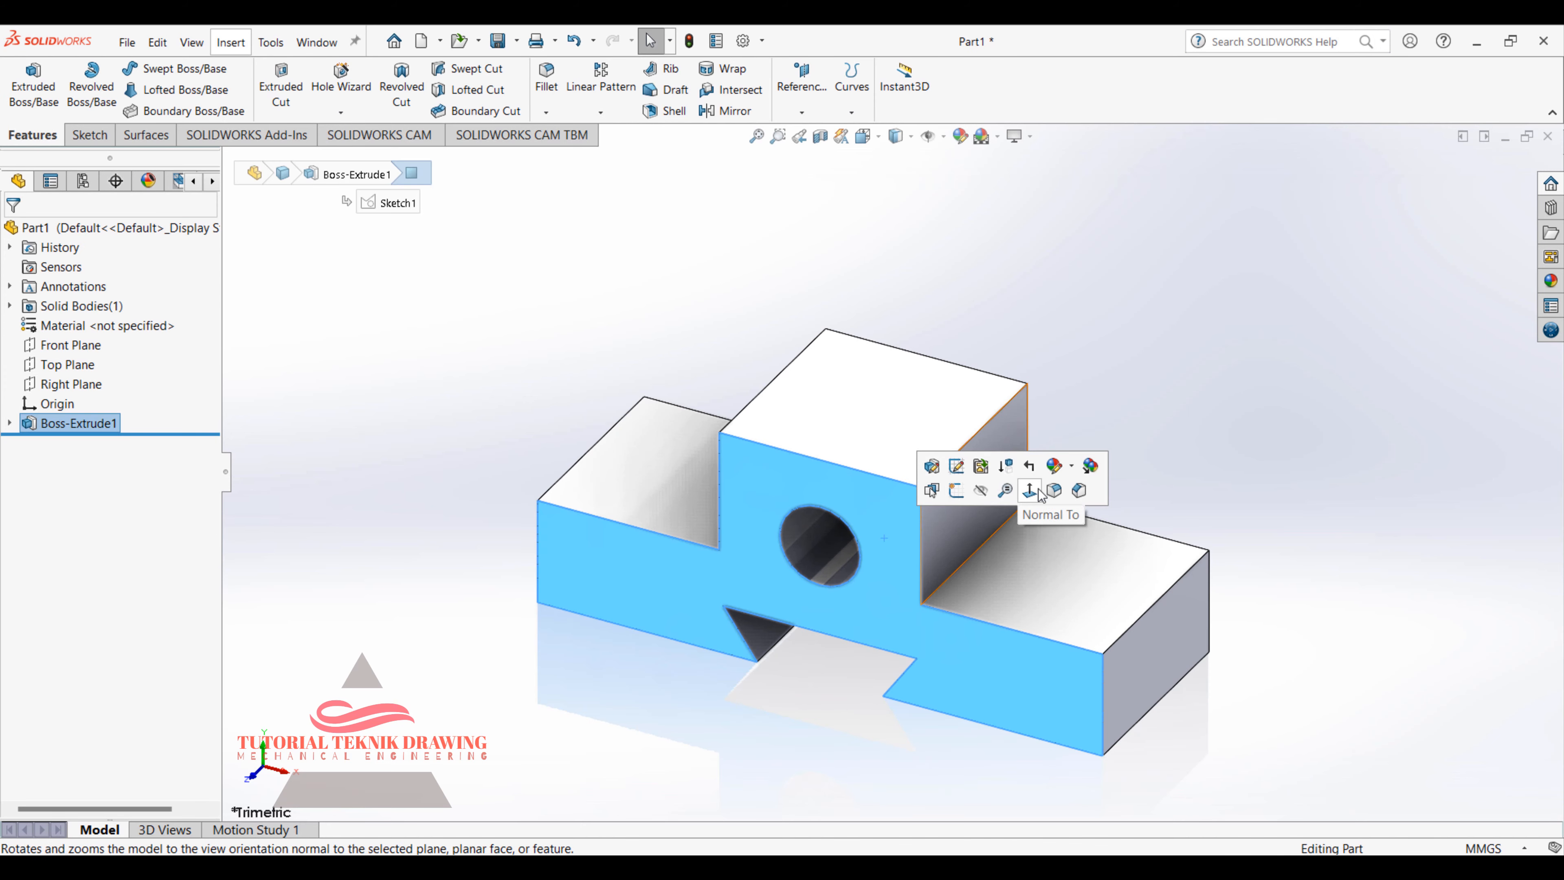
click(957, 468)
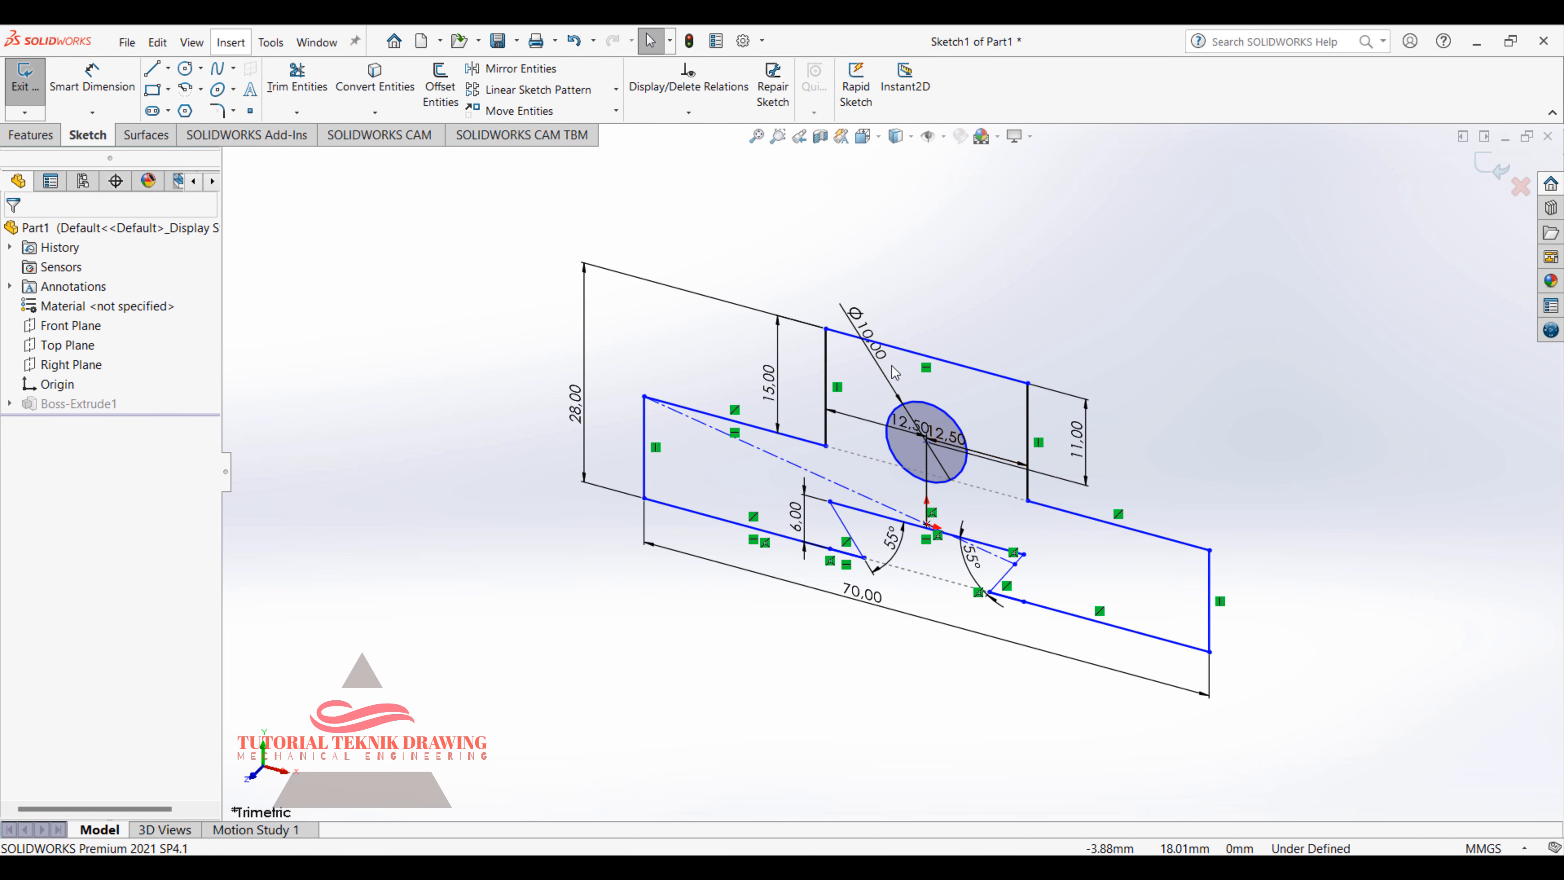
double_click(893, 371)
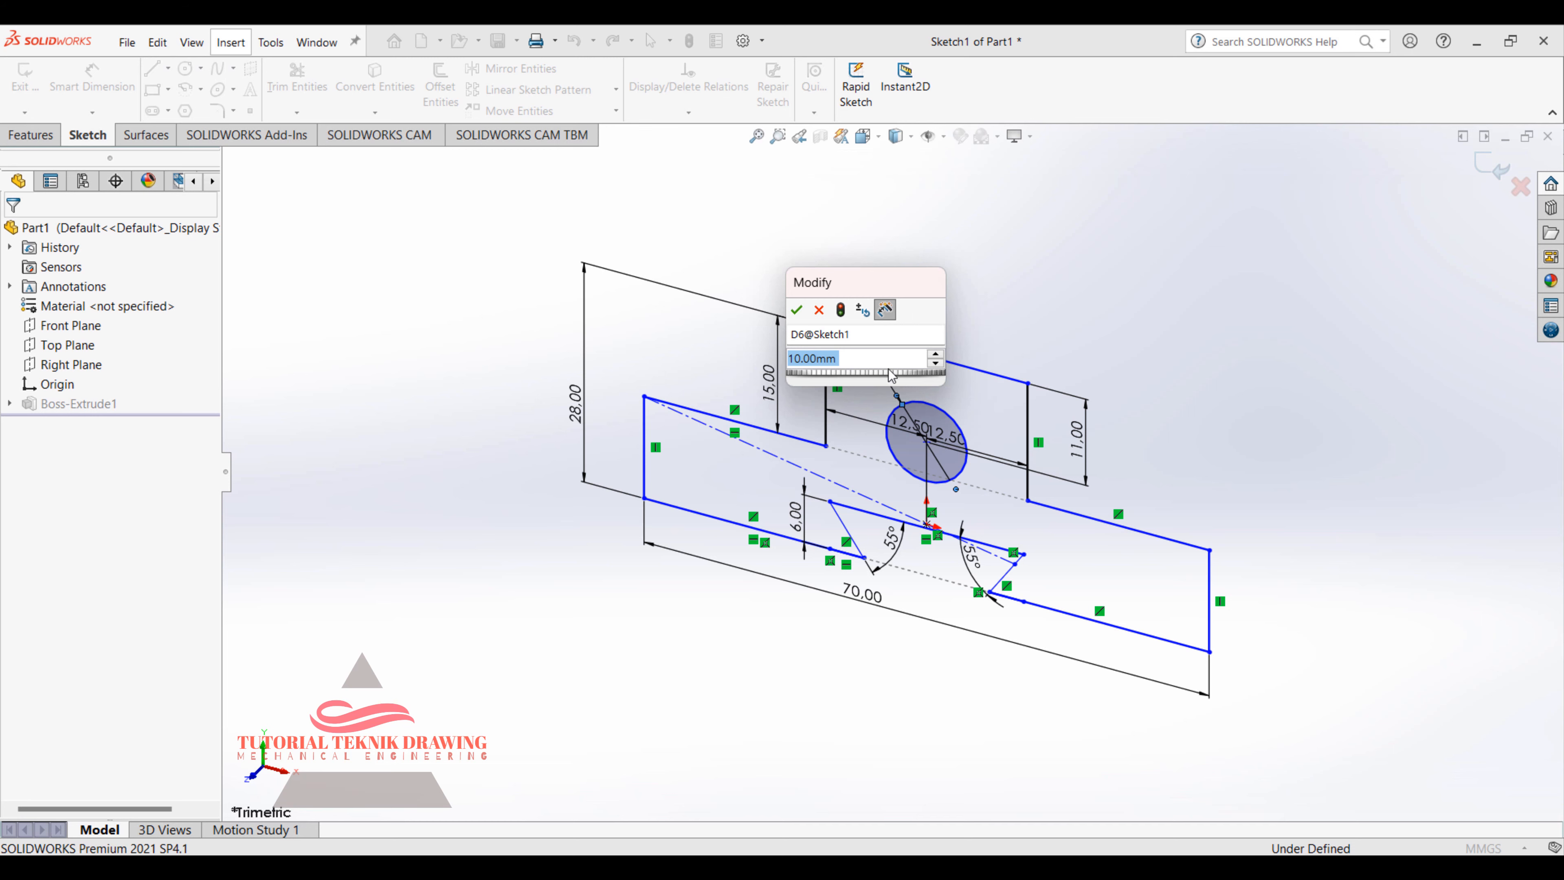
text(14)
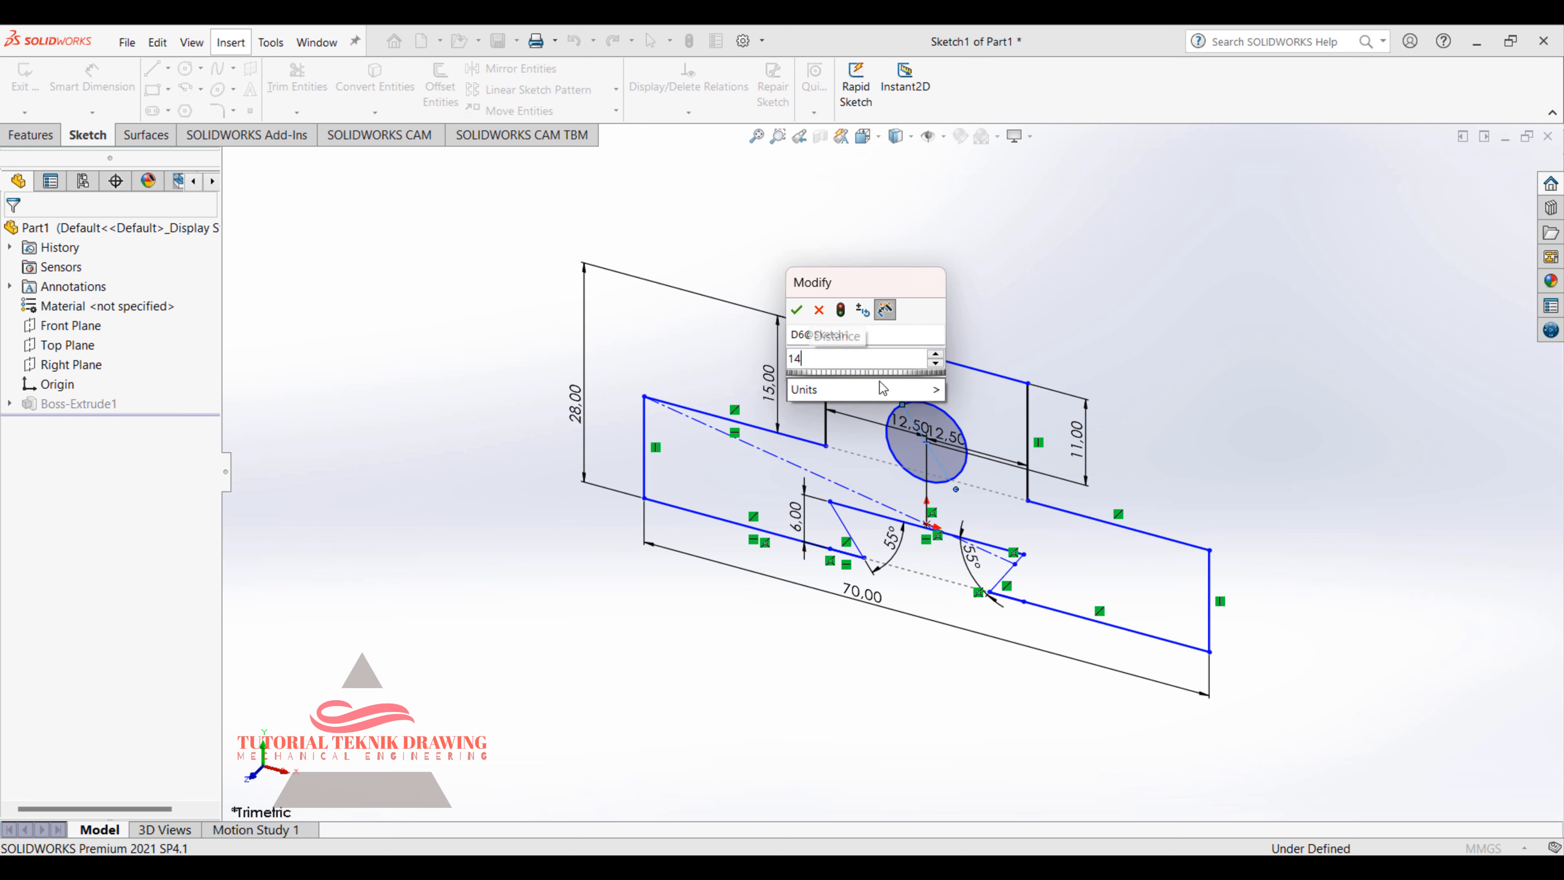
click(798, 313)
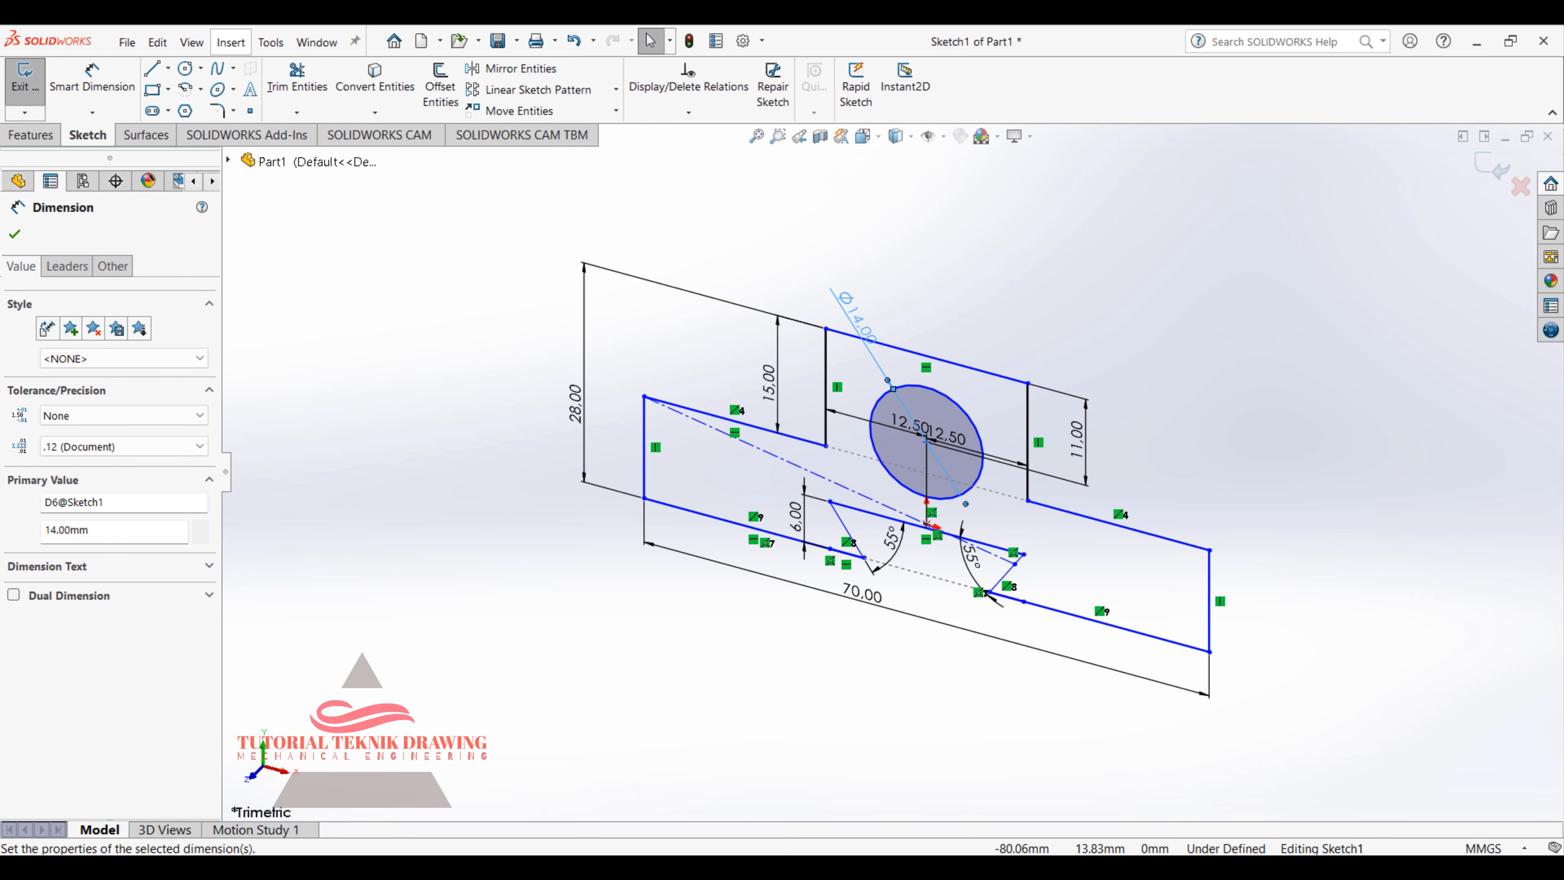
click(15, 233)
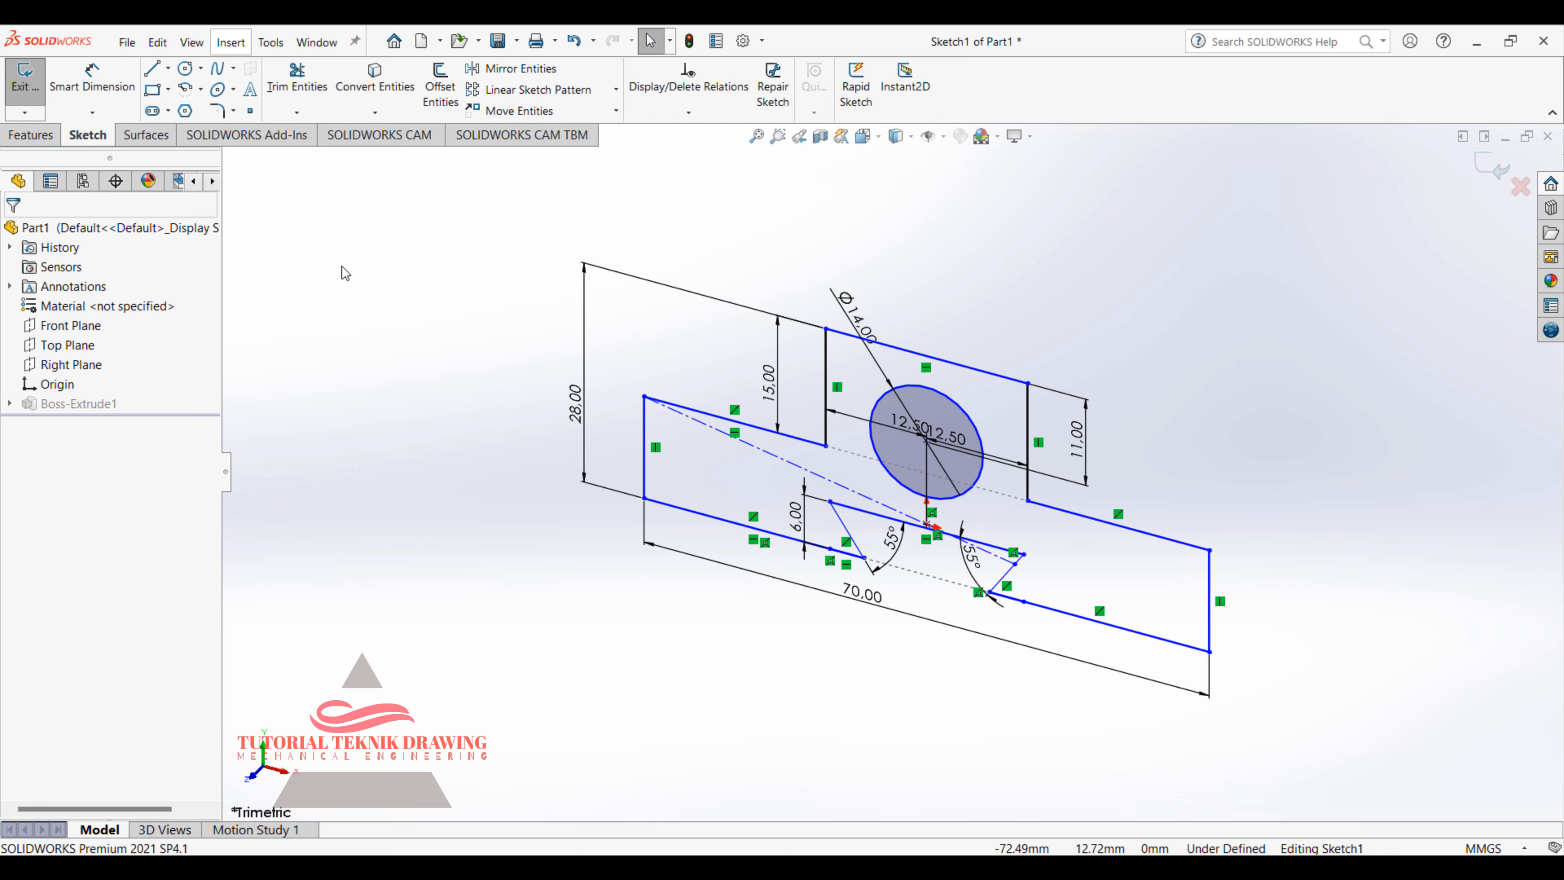
click(33, 136)
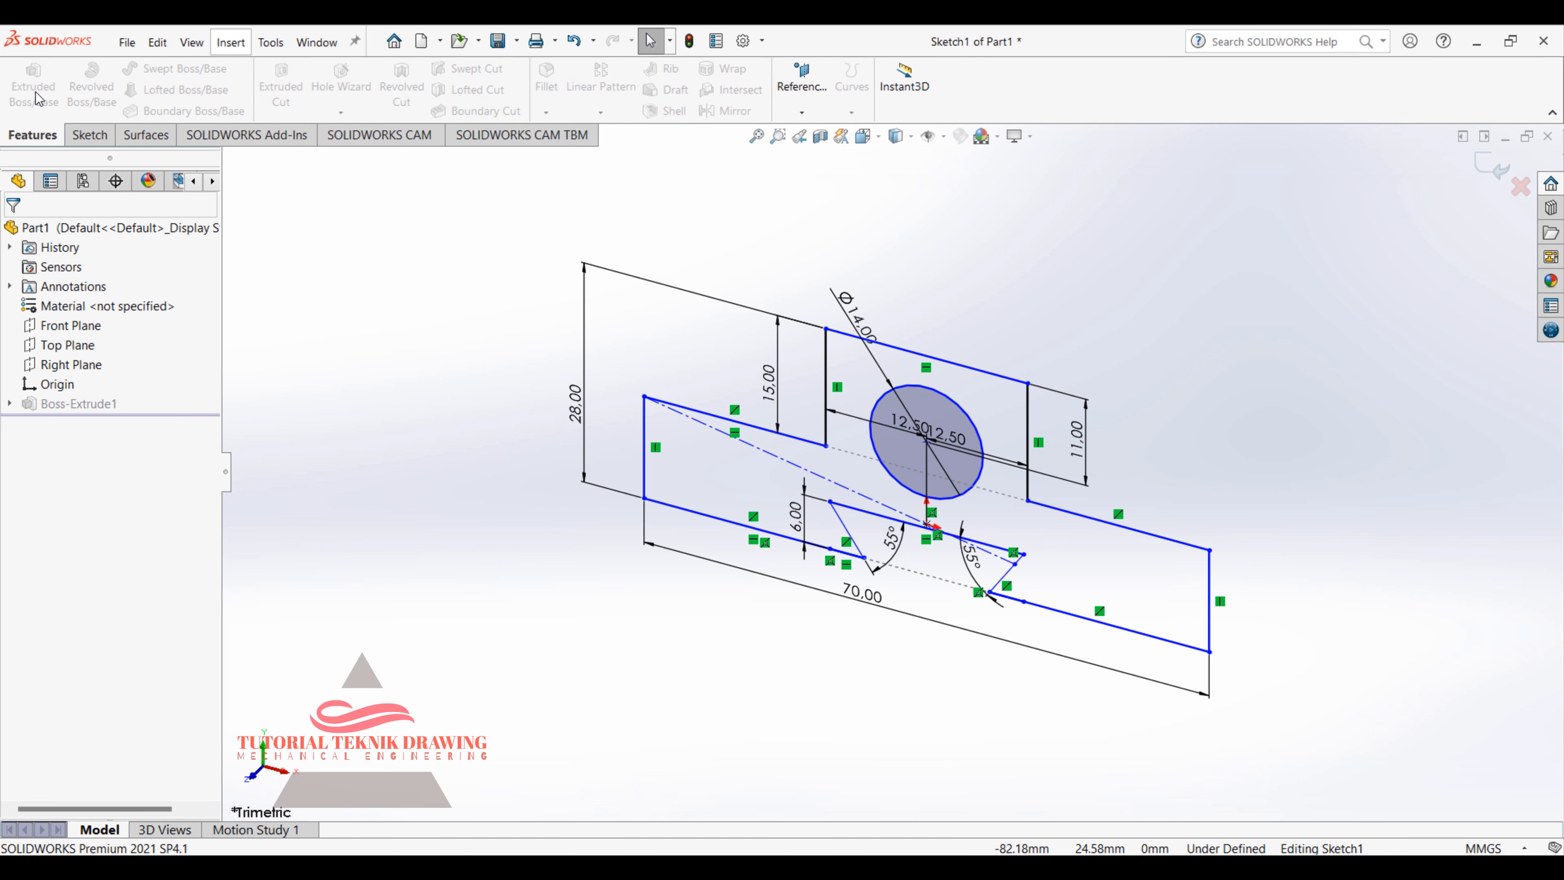
click(1489, 172)
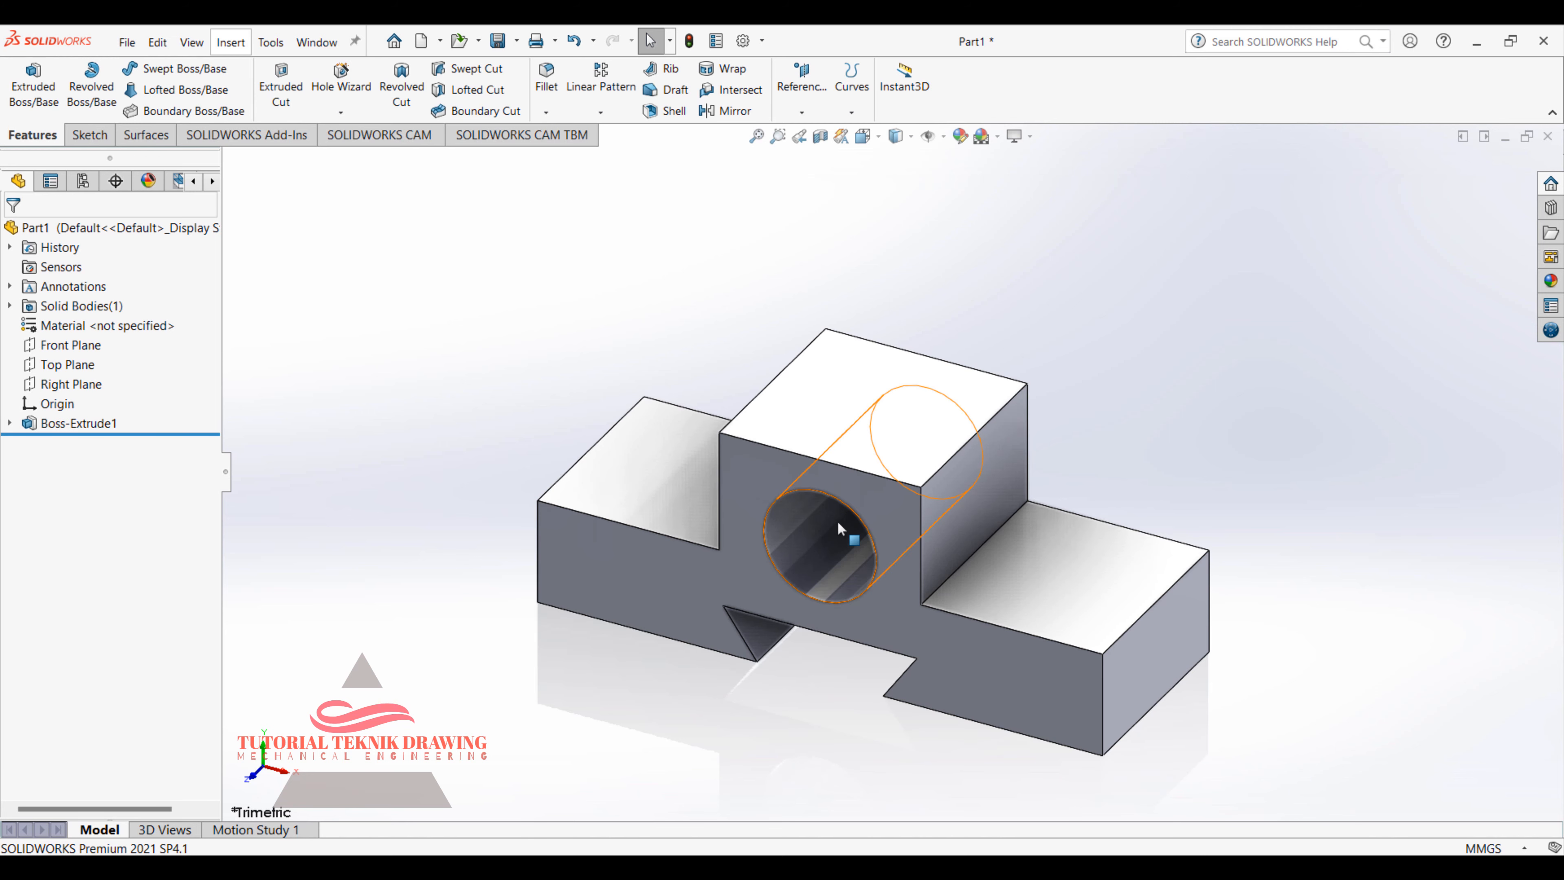
Step: Following the reference drawing, sketch a circle about 10.3 mm in diameter on the right ledge's top face, centred across its depth
click(1046, 869)
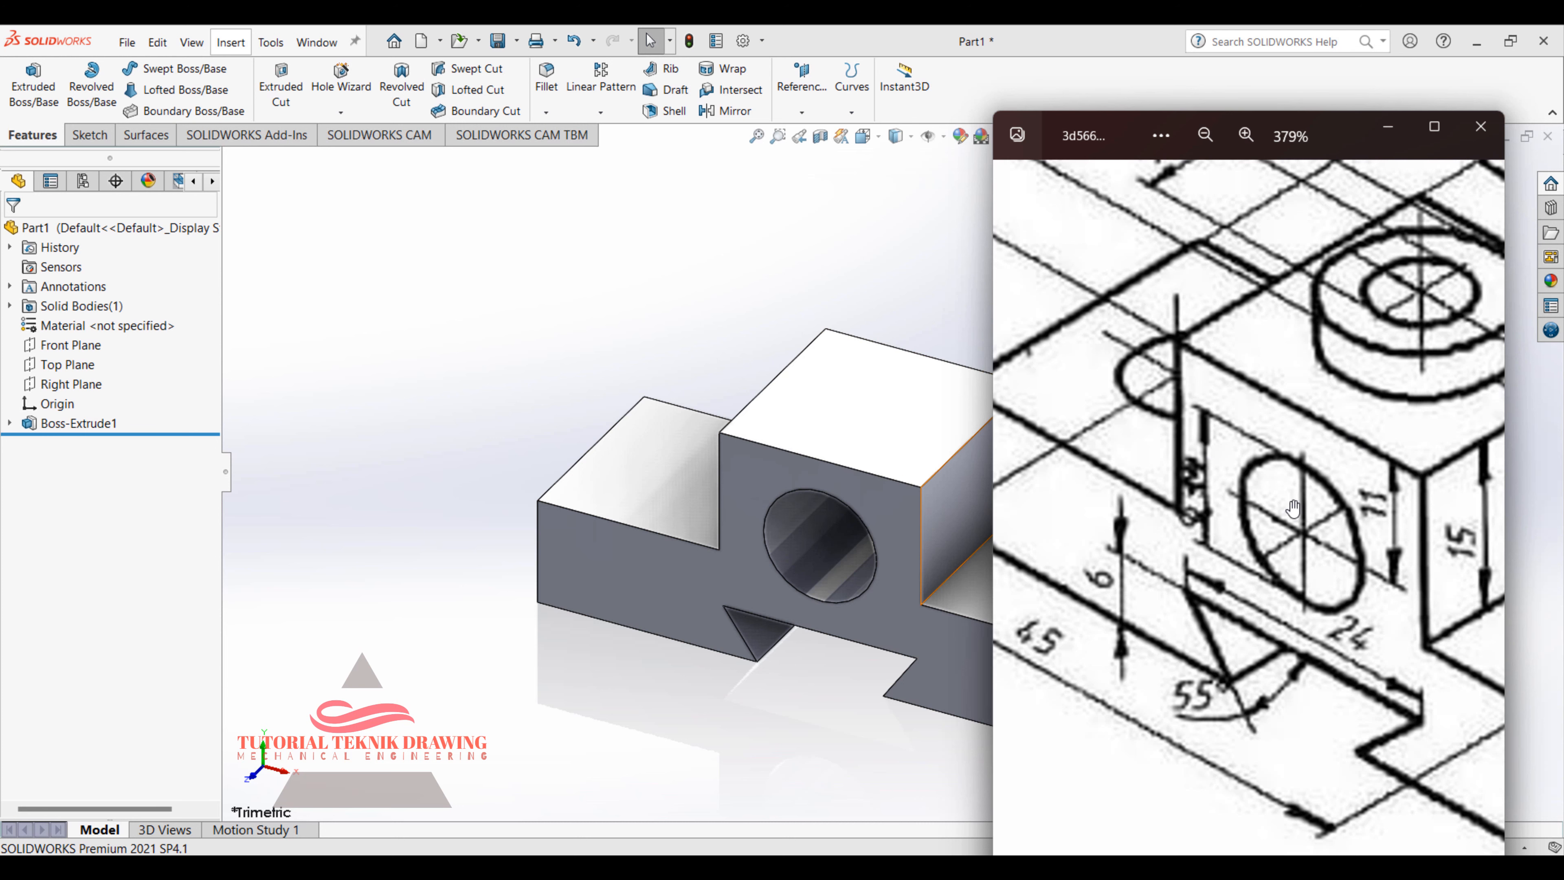
drag(1298, 498, 1254, 459)
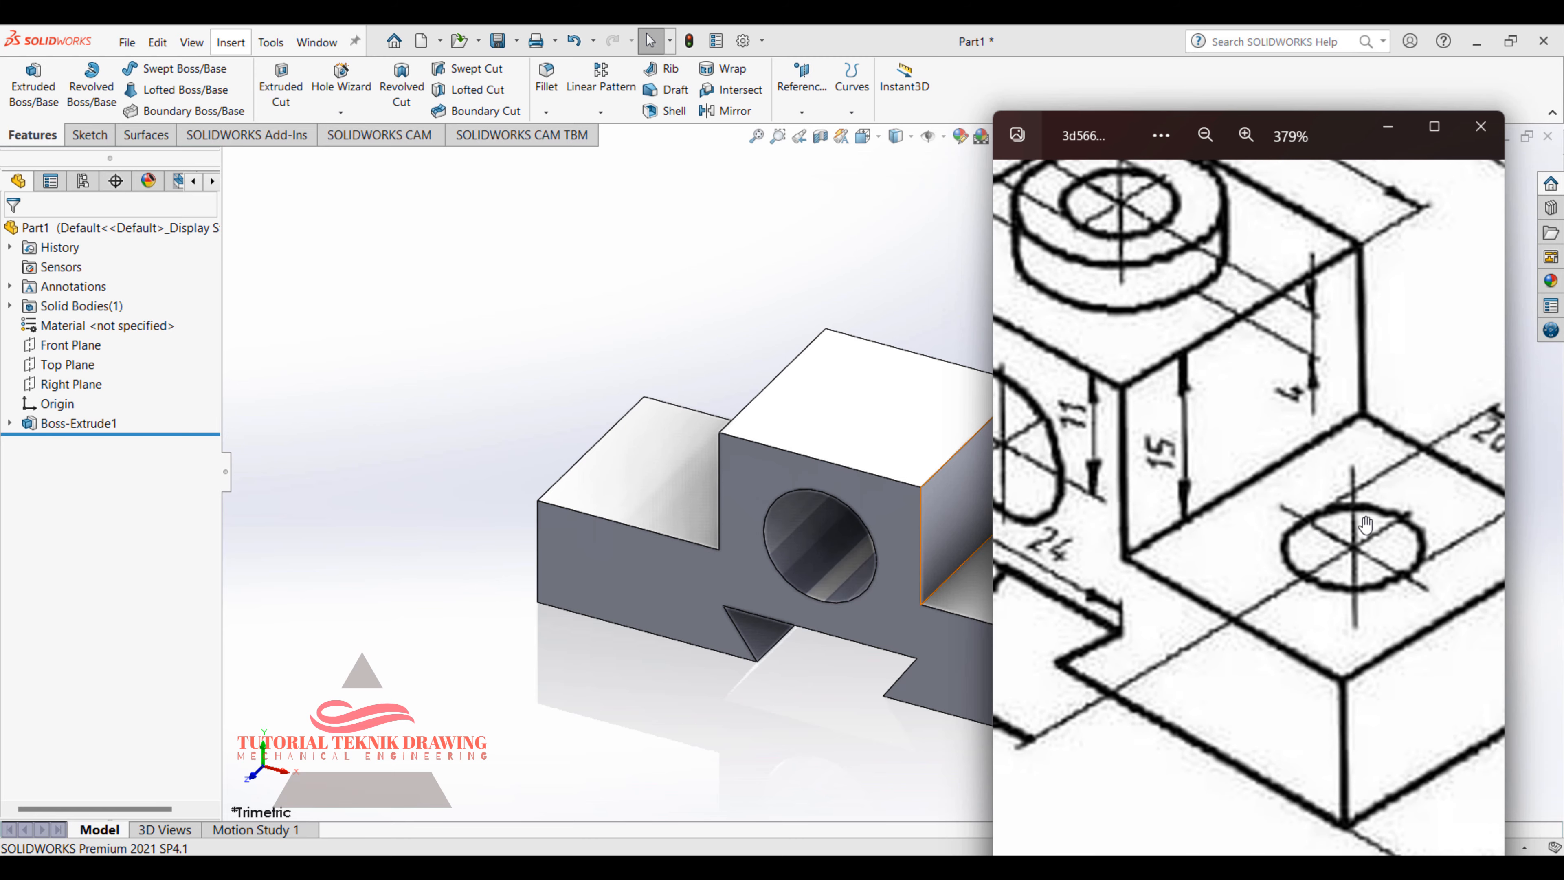
click(605, 353)
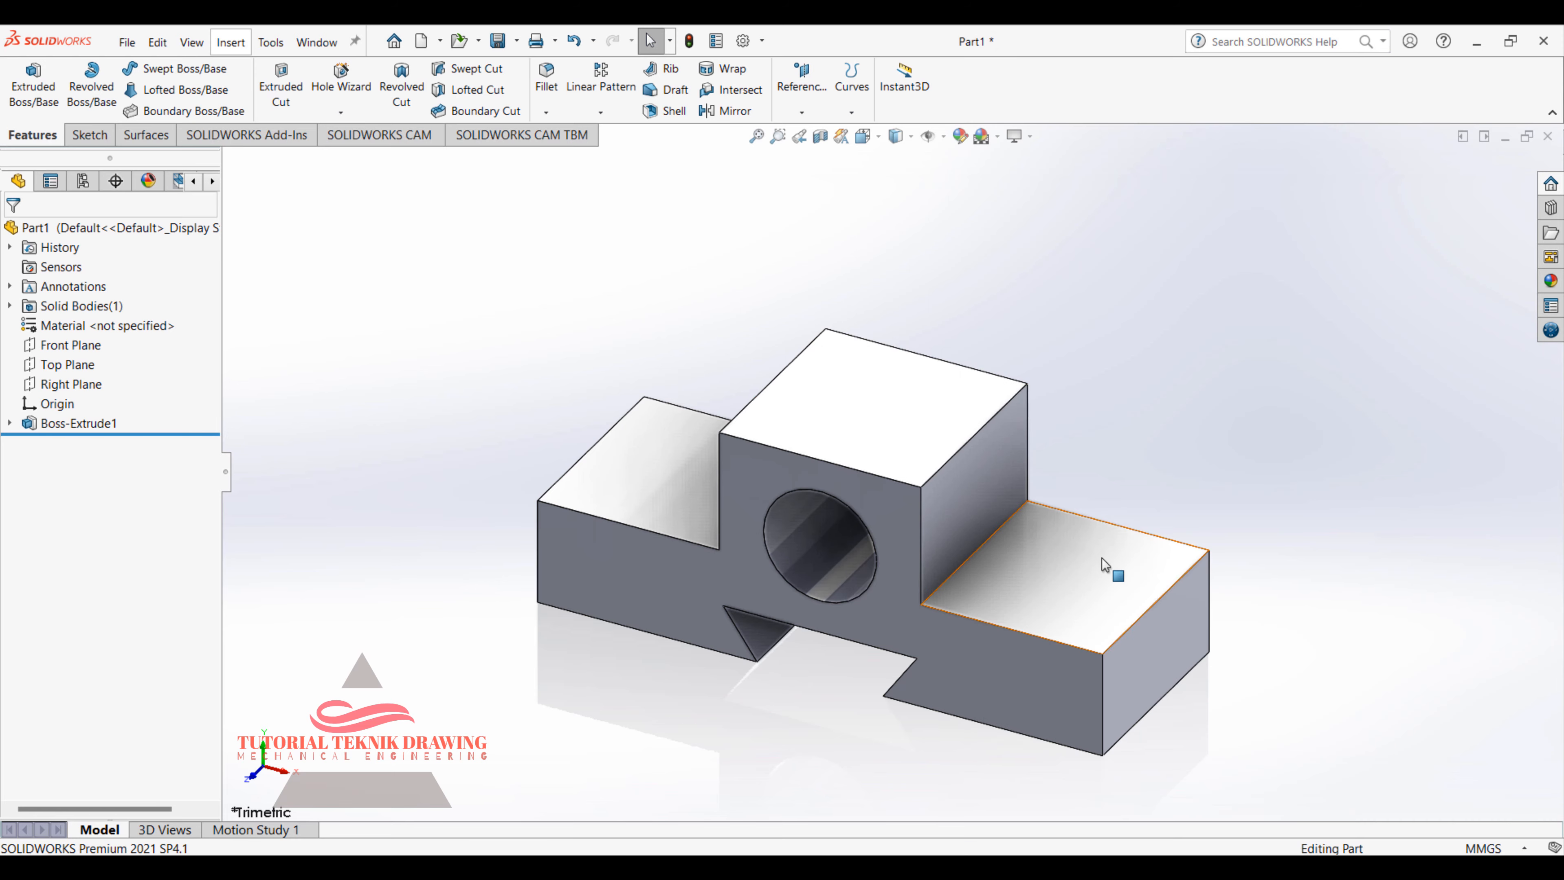
click(1049, 552)
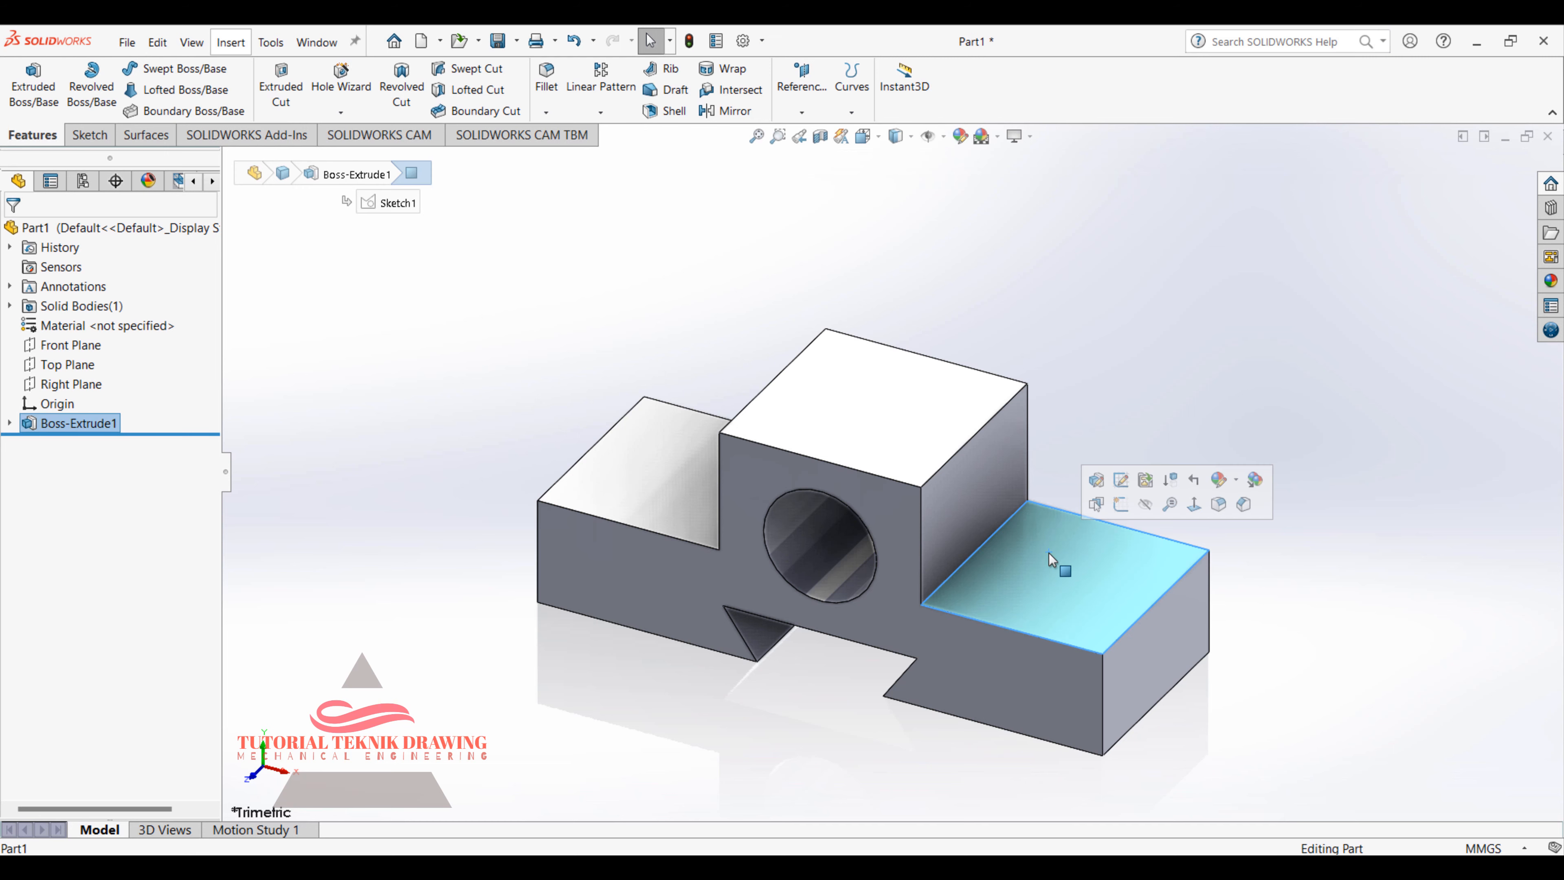
click(1196, 509)
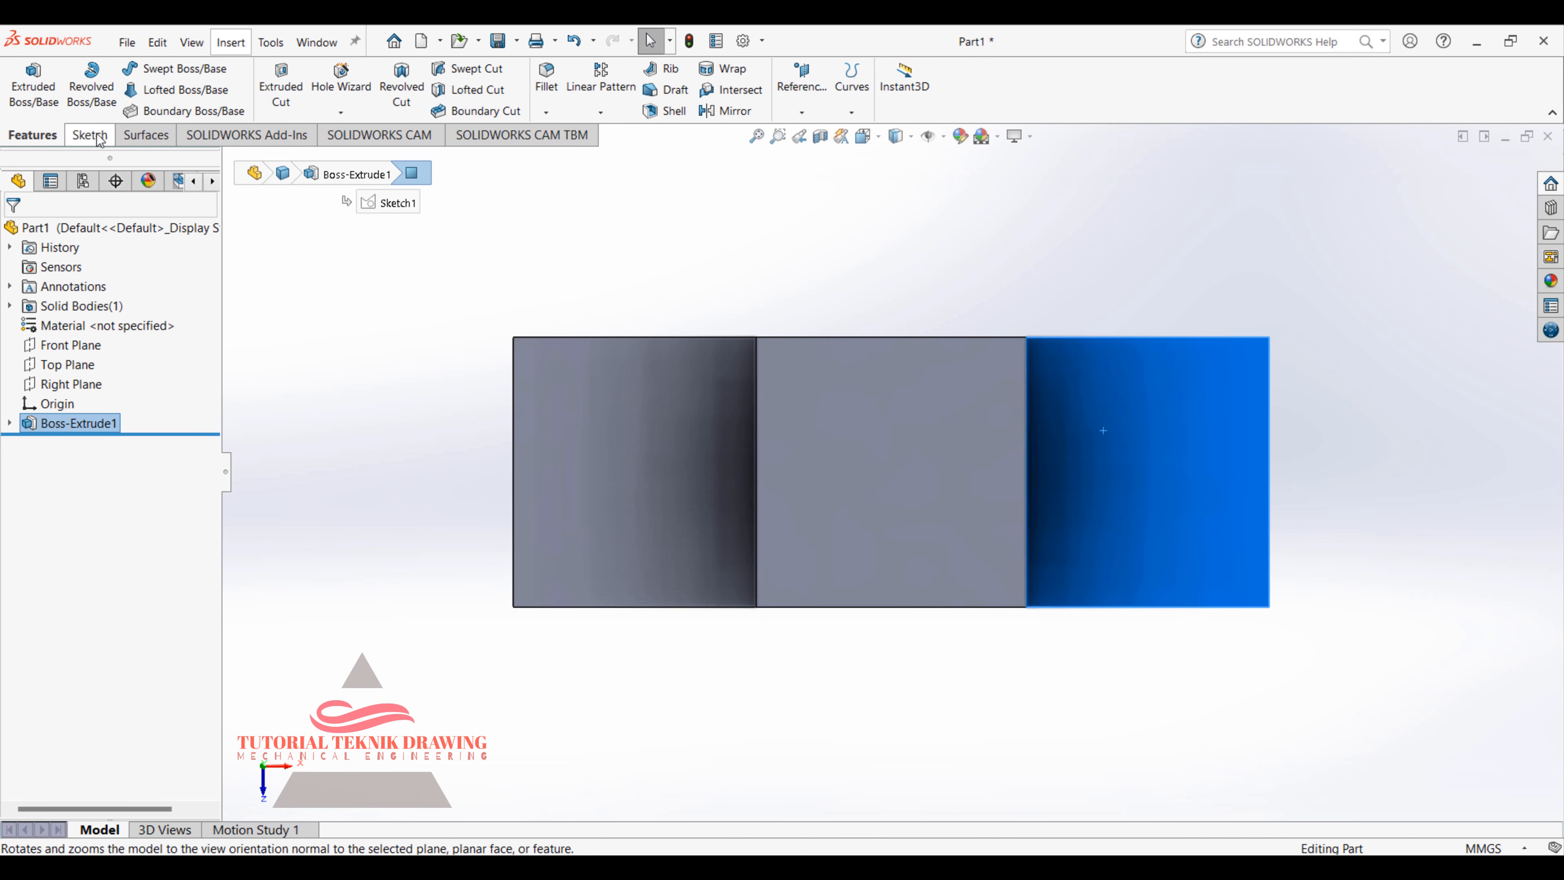
click(98, 137)
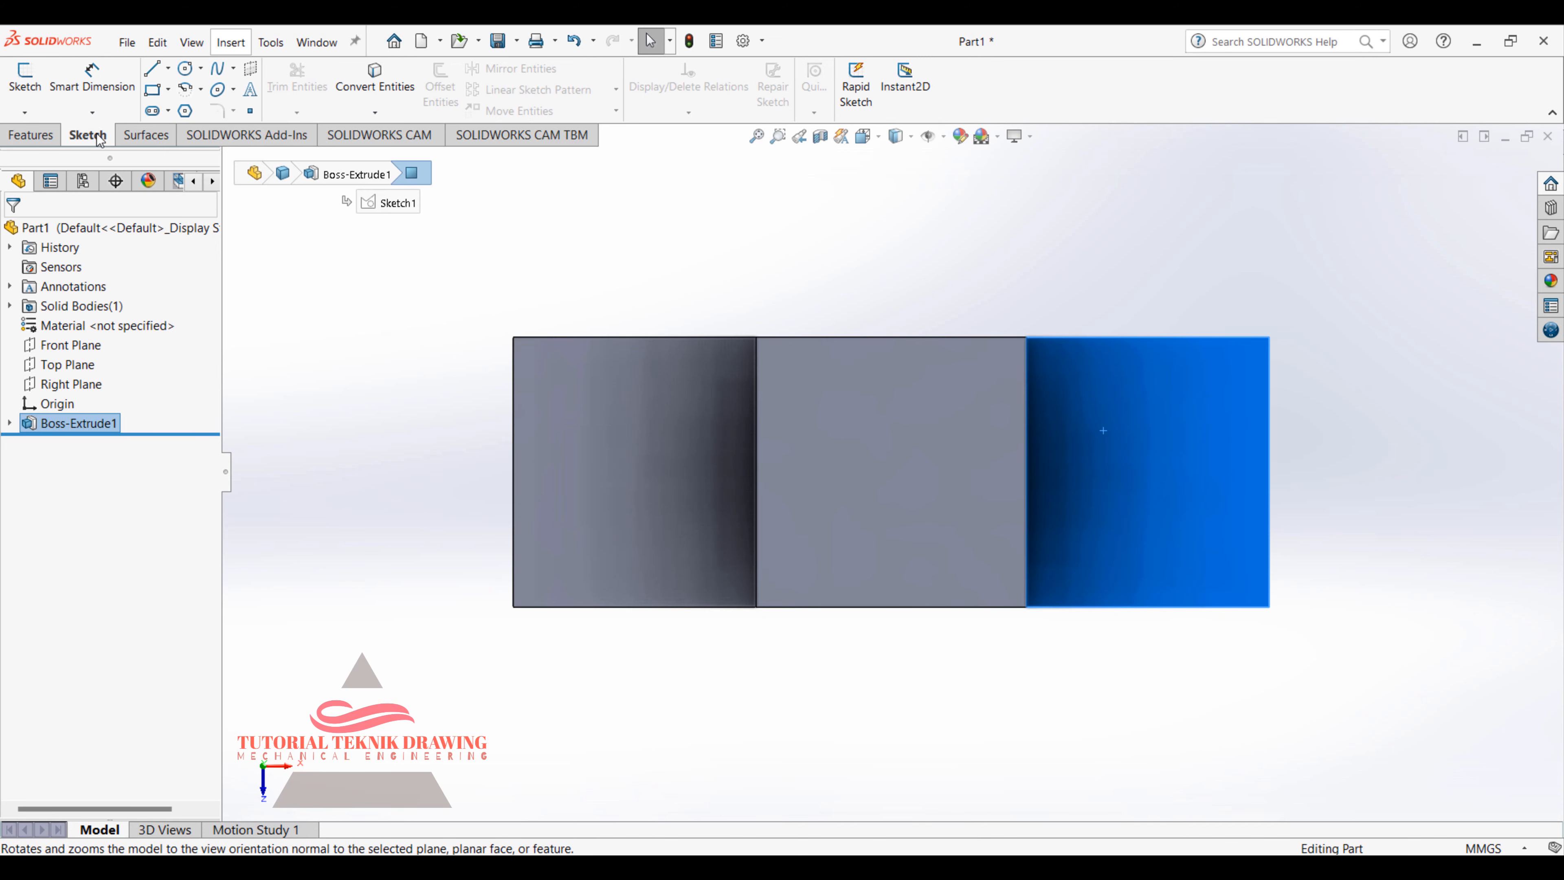
click(184, 67)
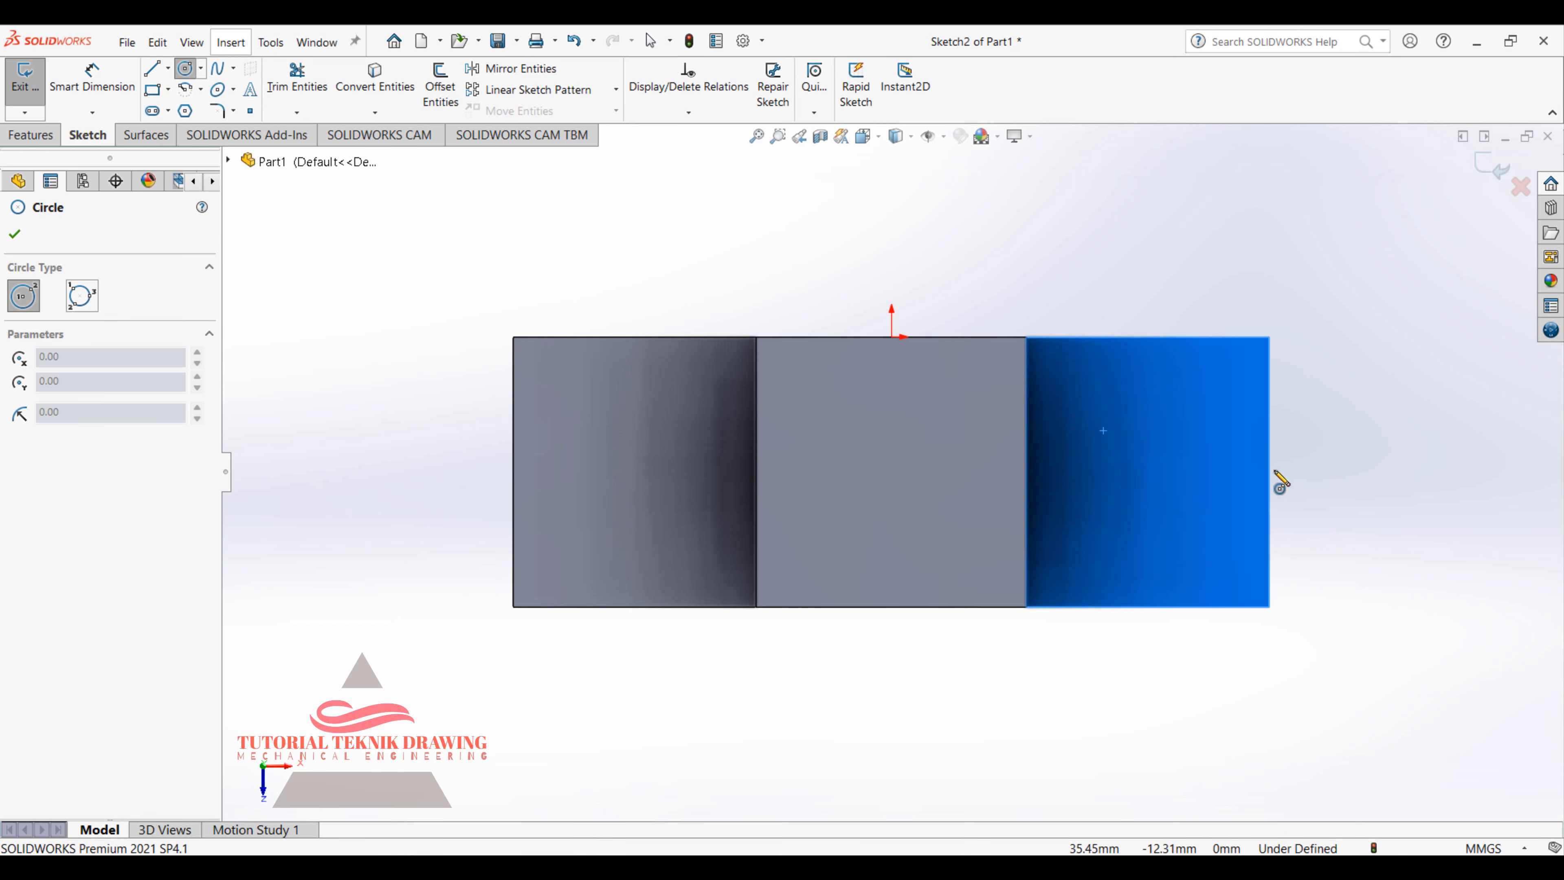
click(1150, 474)
click(1179, 424)
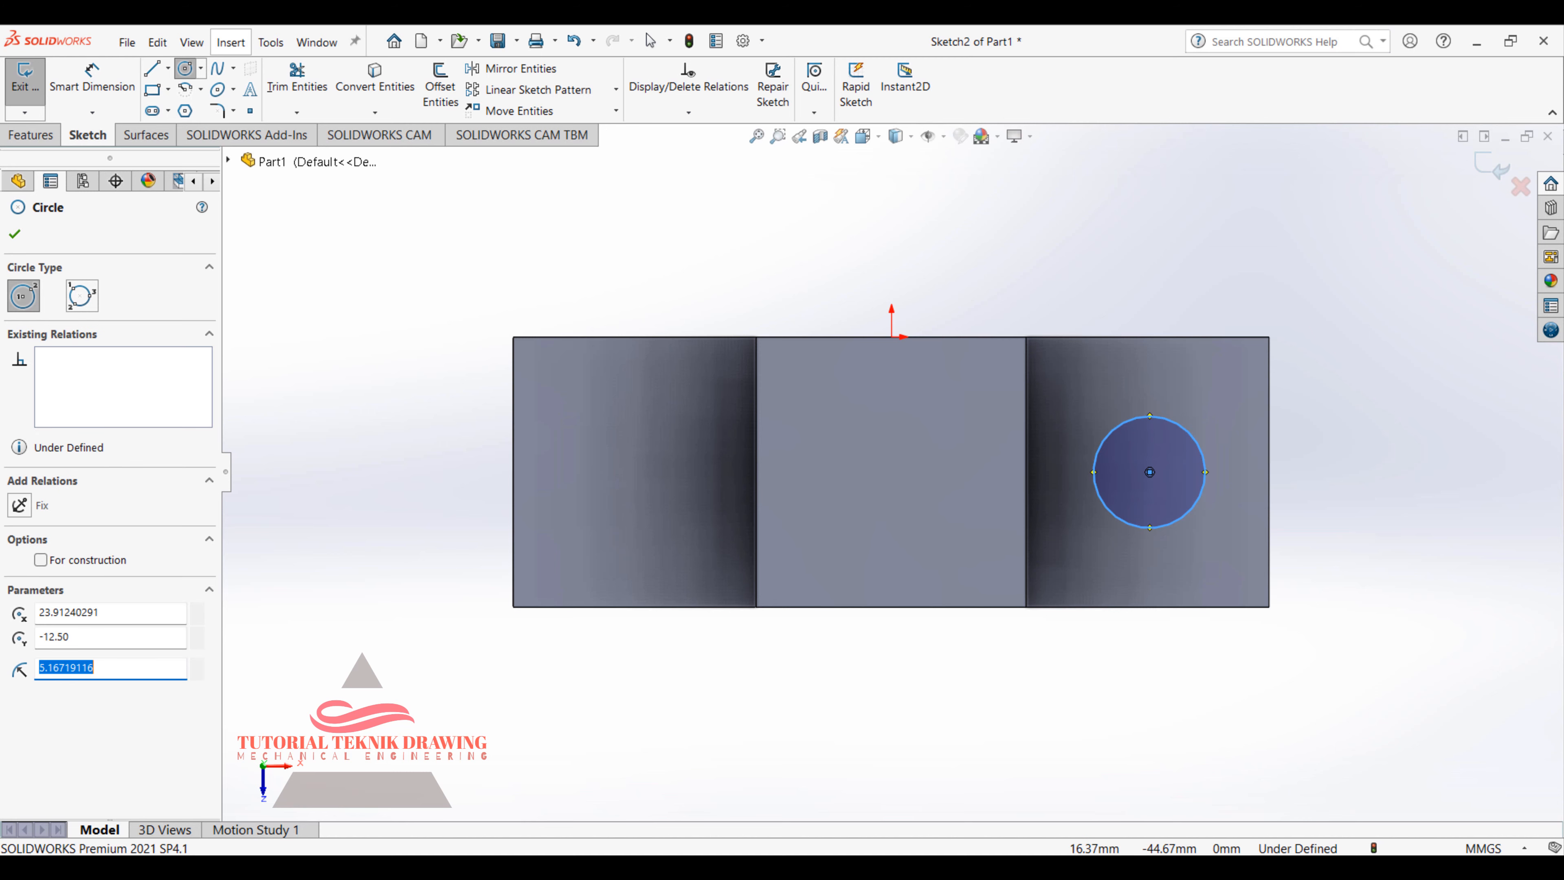
Step: Look up the ledge hole's size in the reference drawing and dimension the circle's diameter as 10 mm
click(1070, 868)
drag(1365, 538, 1236, 541)
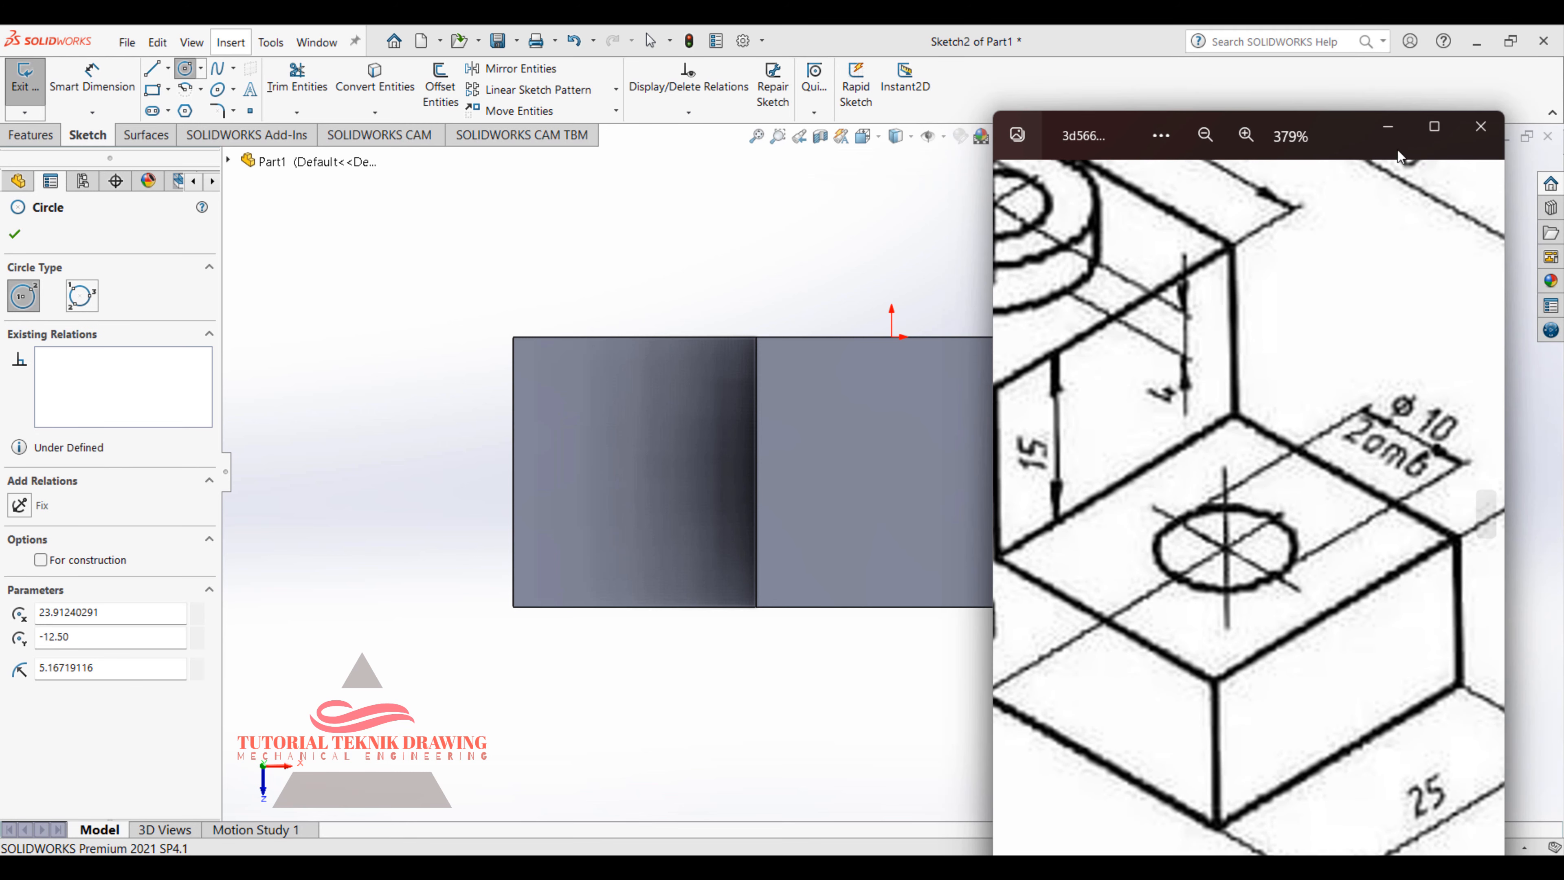
click(1393, 142)
click(92, 80)
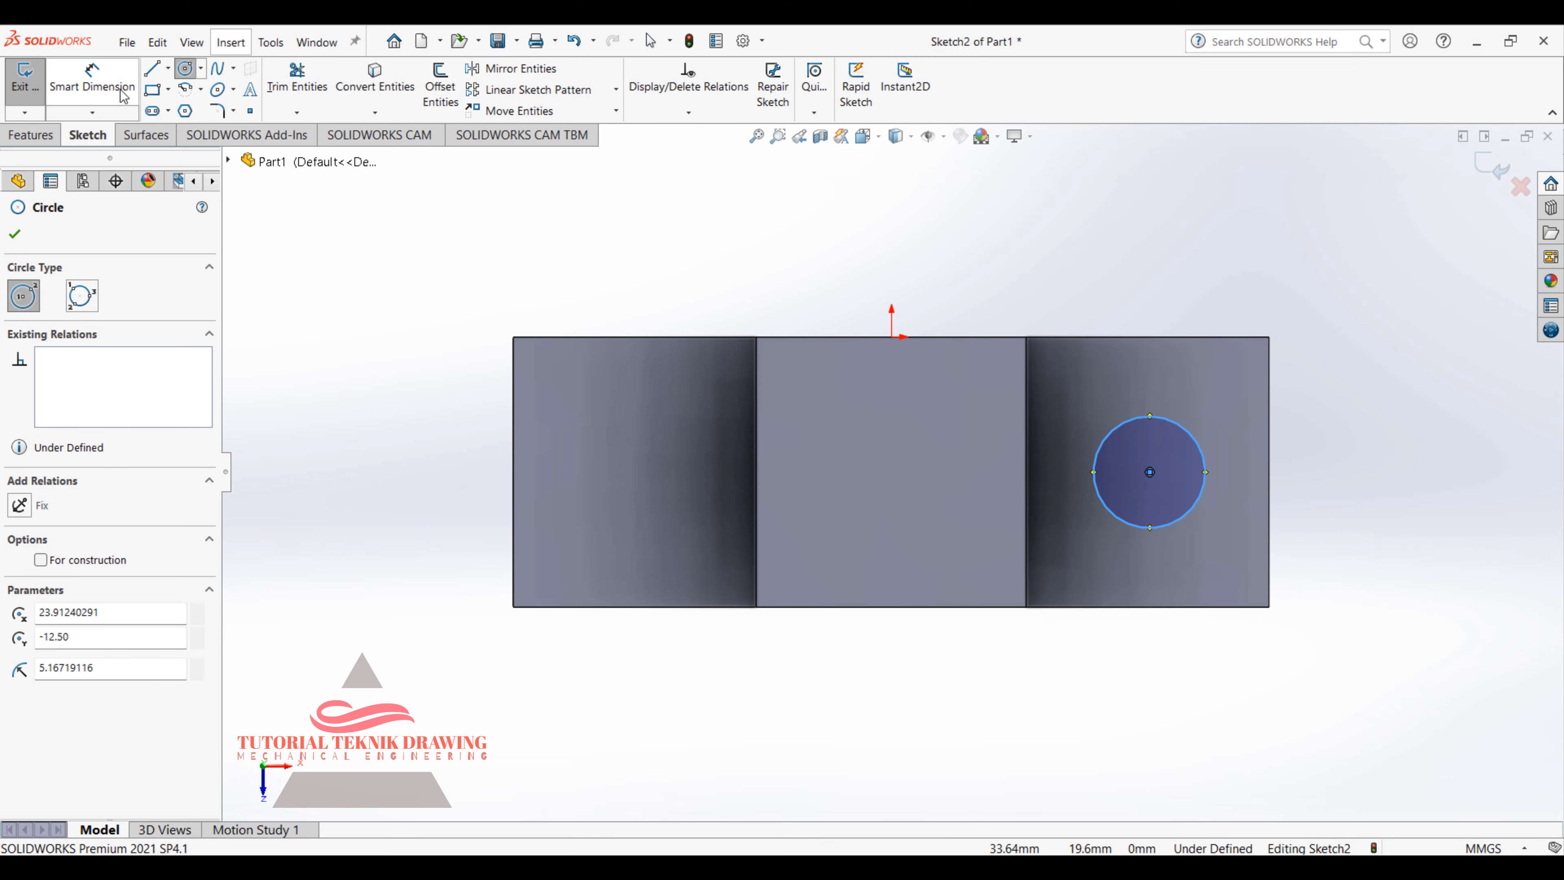
click(1098, 443)
click(1113, 378)
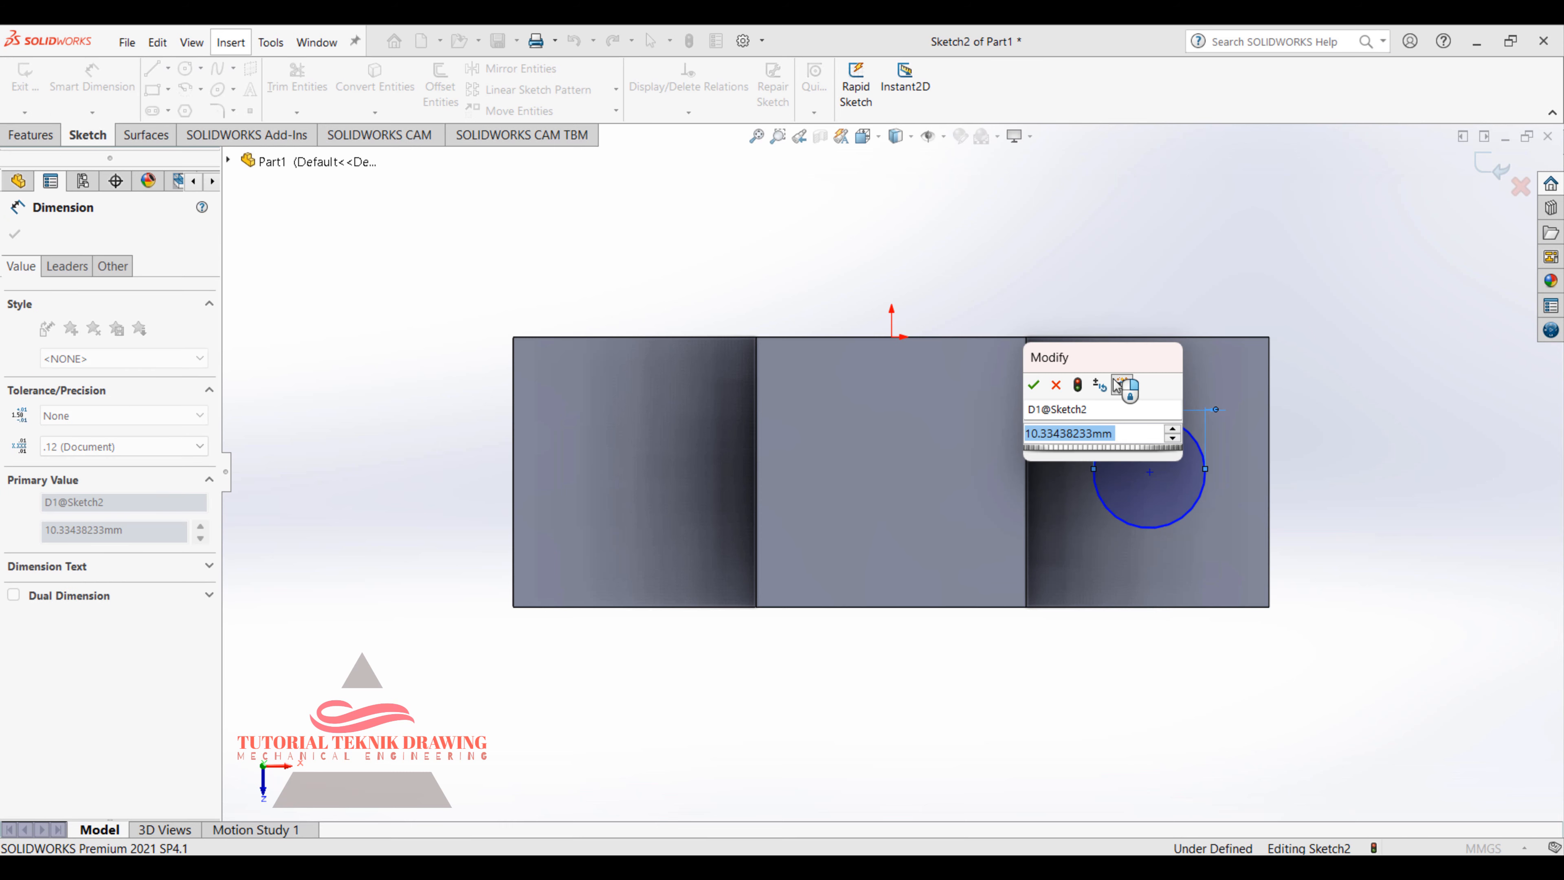
text(10)
key(Return)
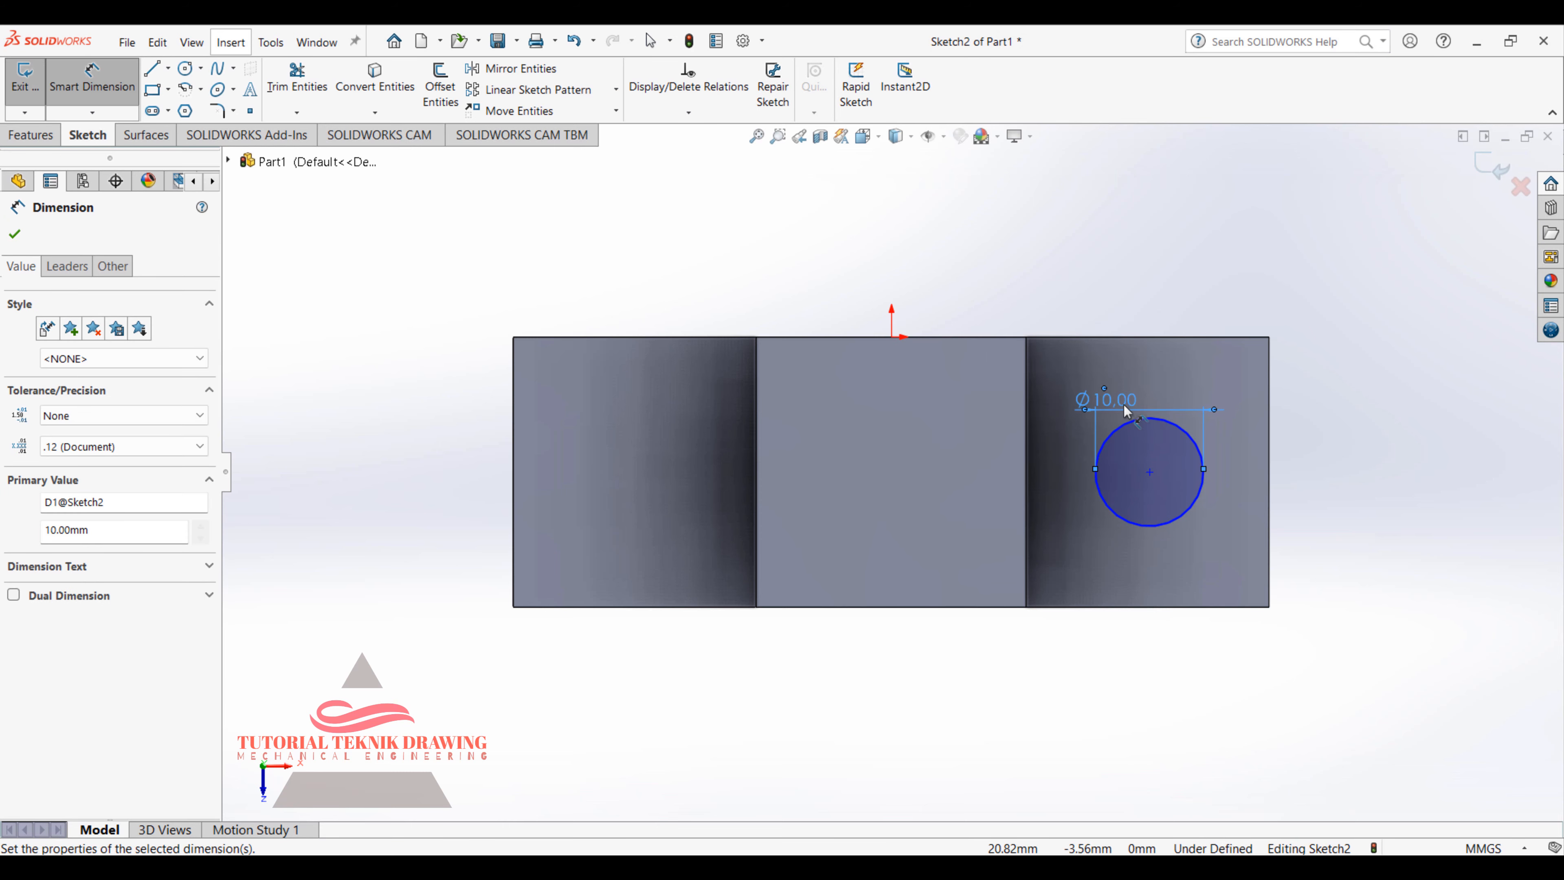
Step: Look up the centre-to-centre spacing of the two ledge holes in the reference drawing
click(1056, 853)
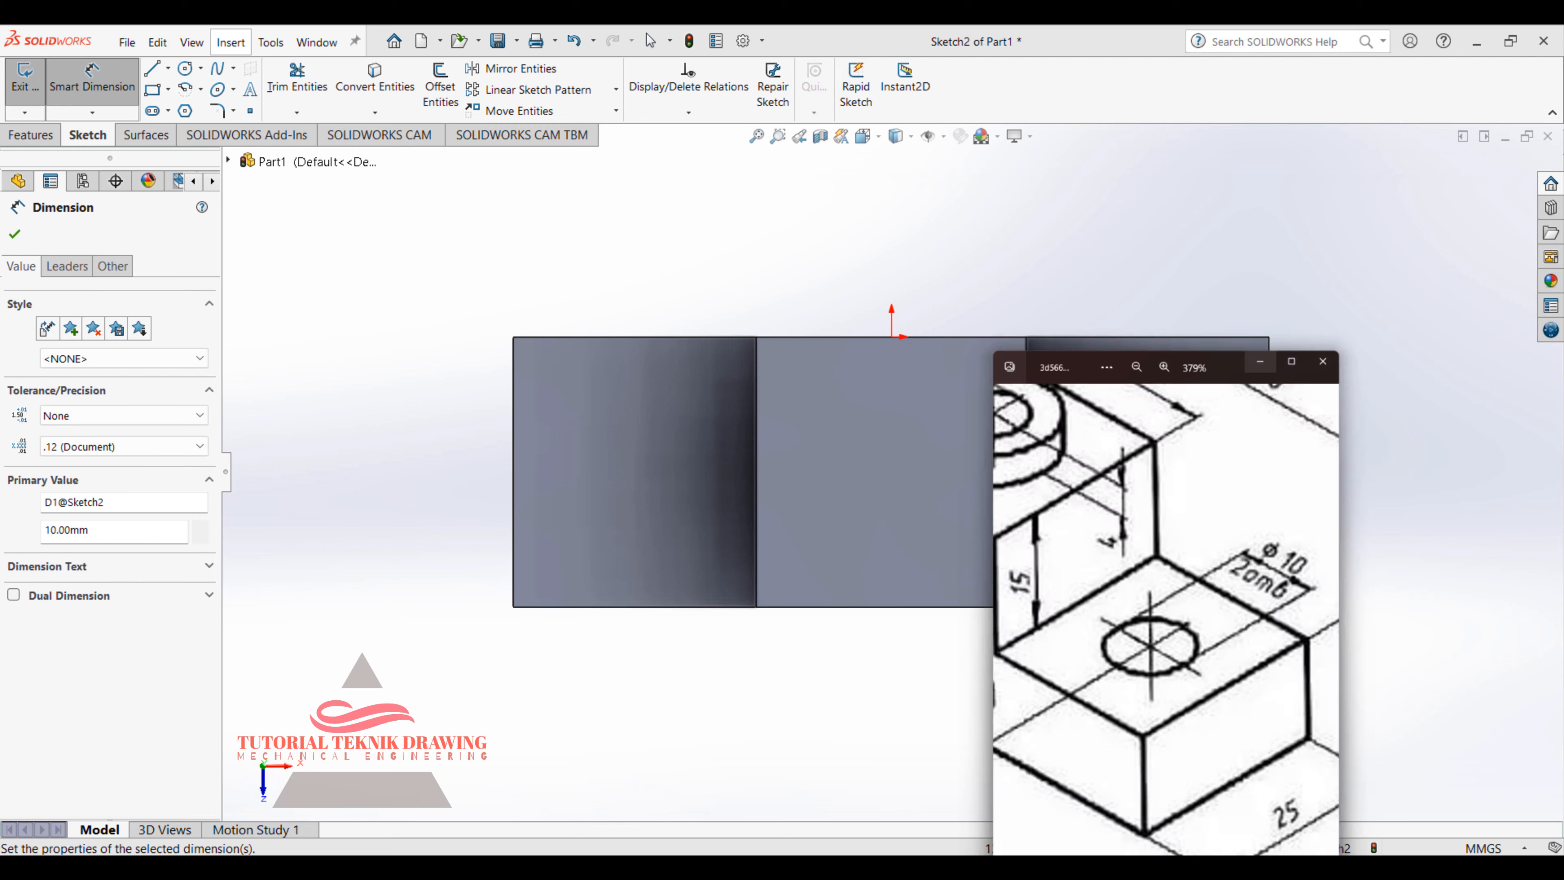
mouse_move(1481, 471)
mouse_down()
mouse_move(1366, 415)
mouse_move(1483, 418)
mouse_up()
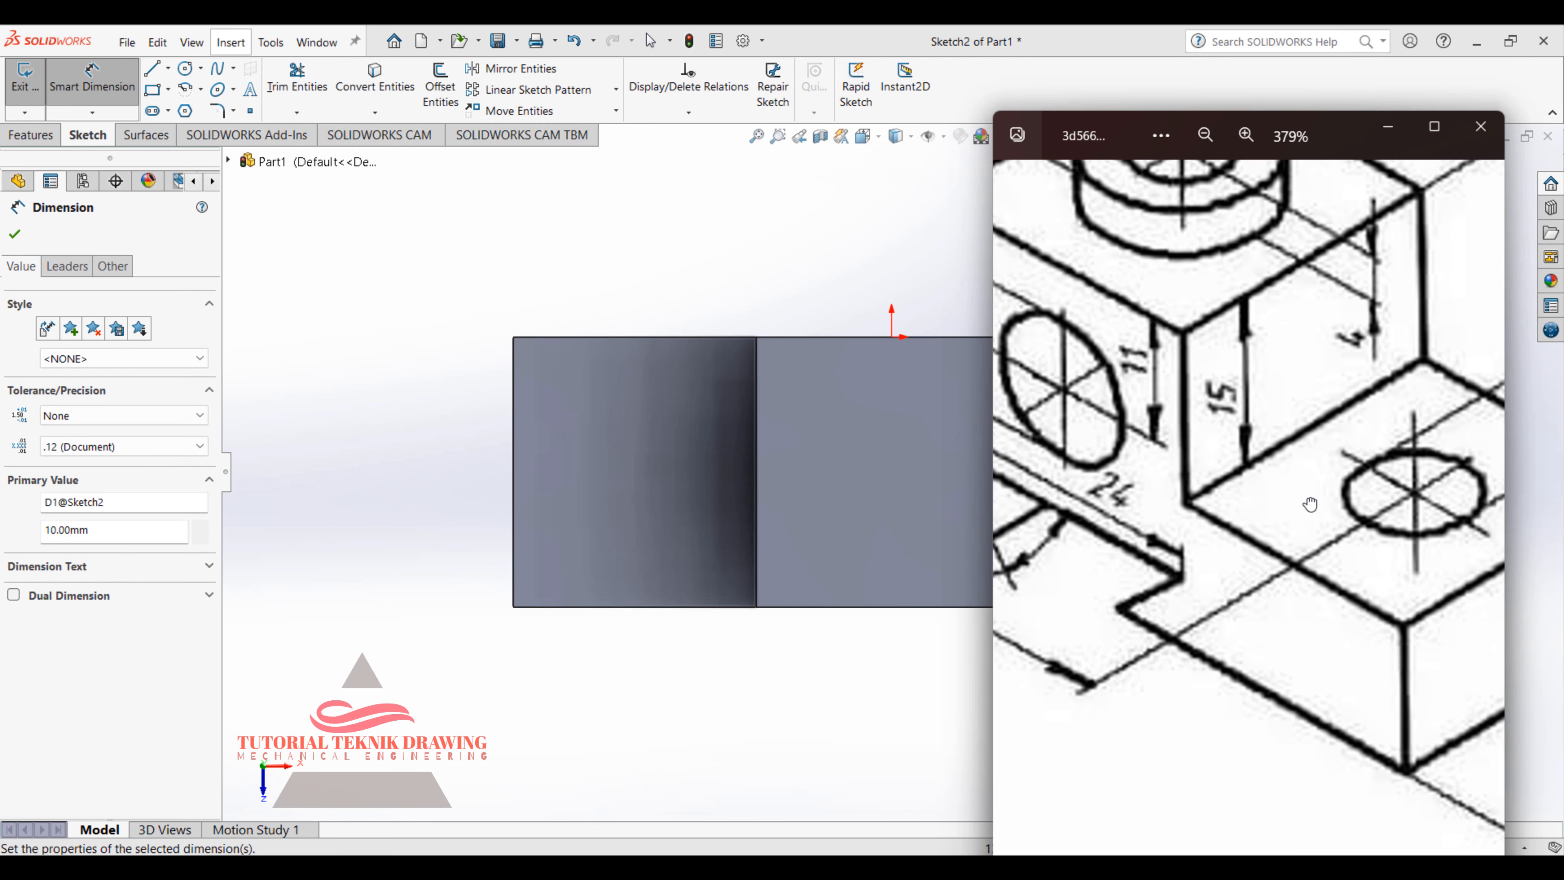
drag(1311, 505, 1501, 553)
mouse_move(1208, 505)
mouse_down()
mouse_move(1376, 545)
mouse_move(1220, 515)
mouse_move(1152, 458)
mouse_move(1438, 638)
mouse_up()
drag(1374, 594, 1229, 622)
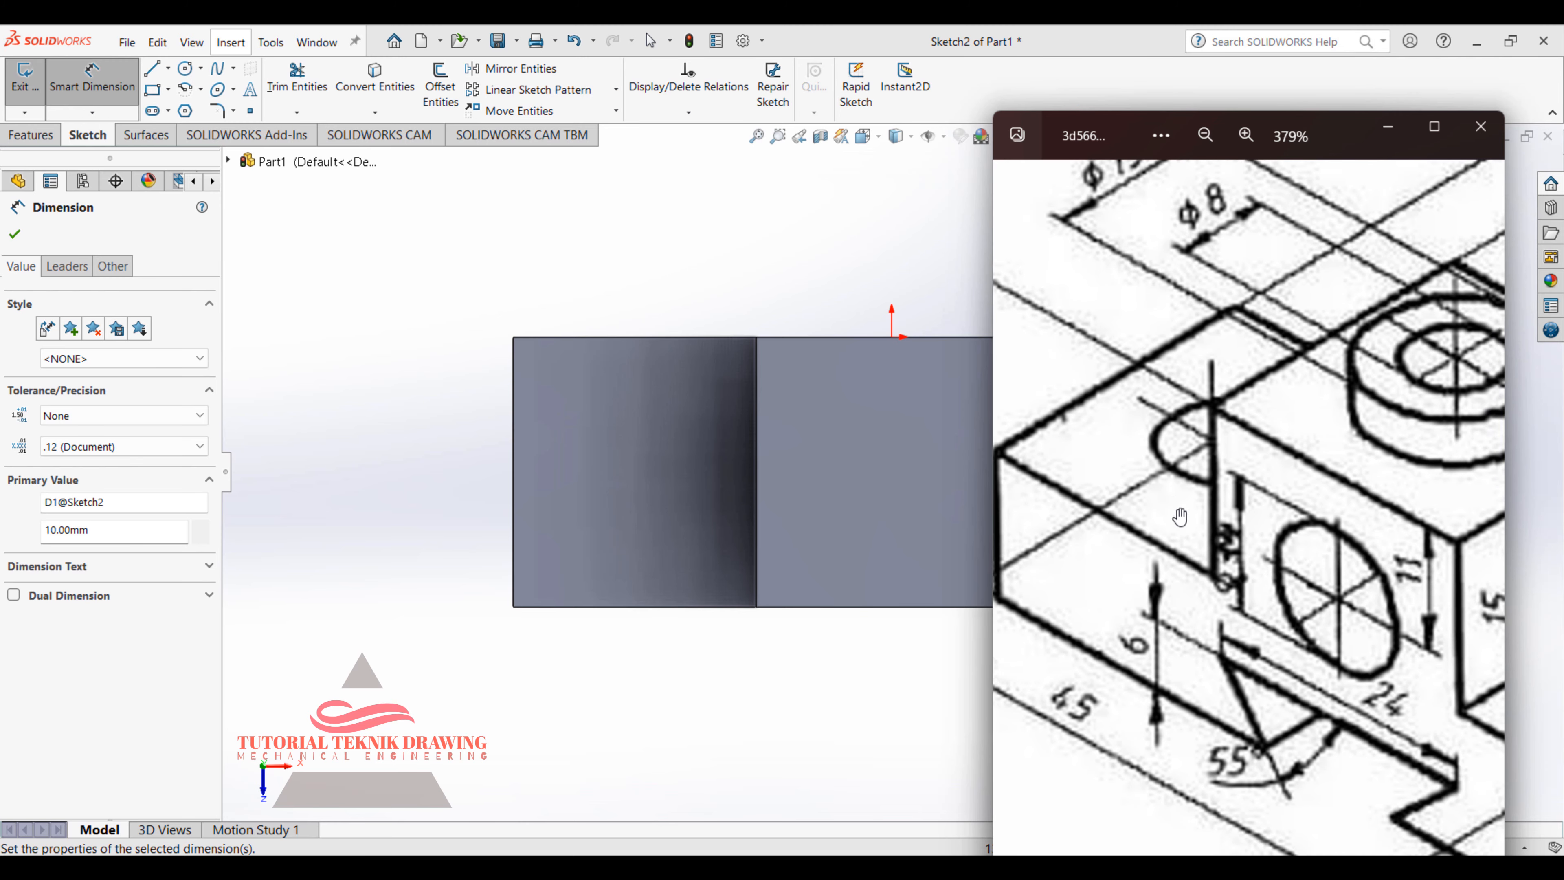
click(1385, 138)
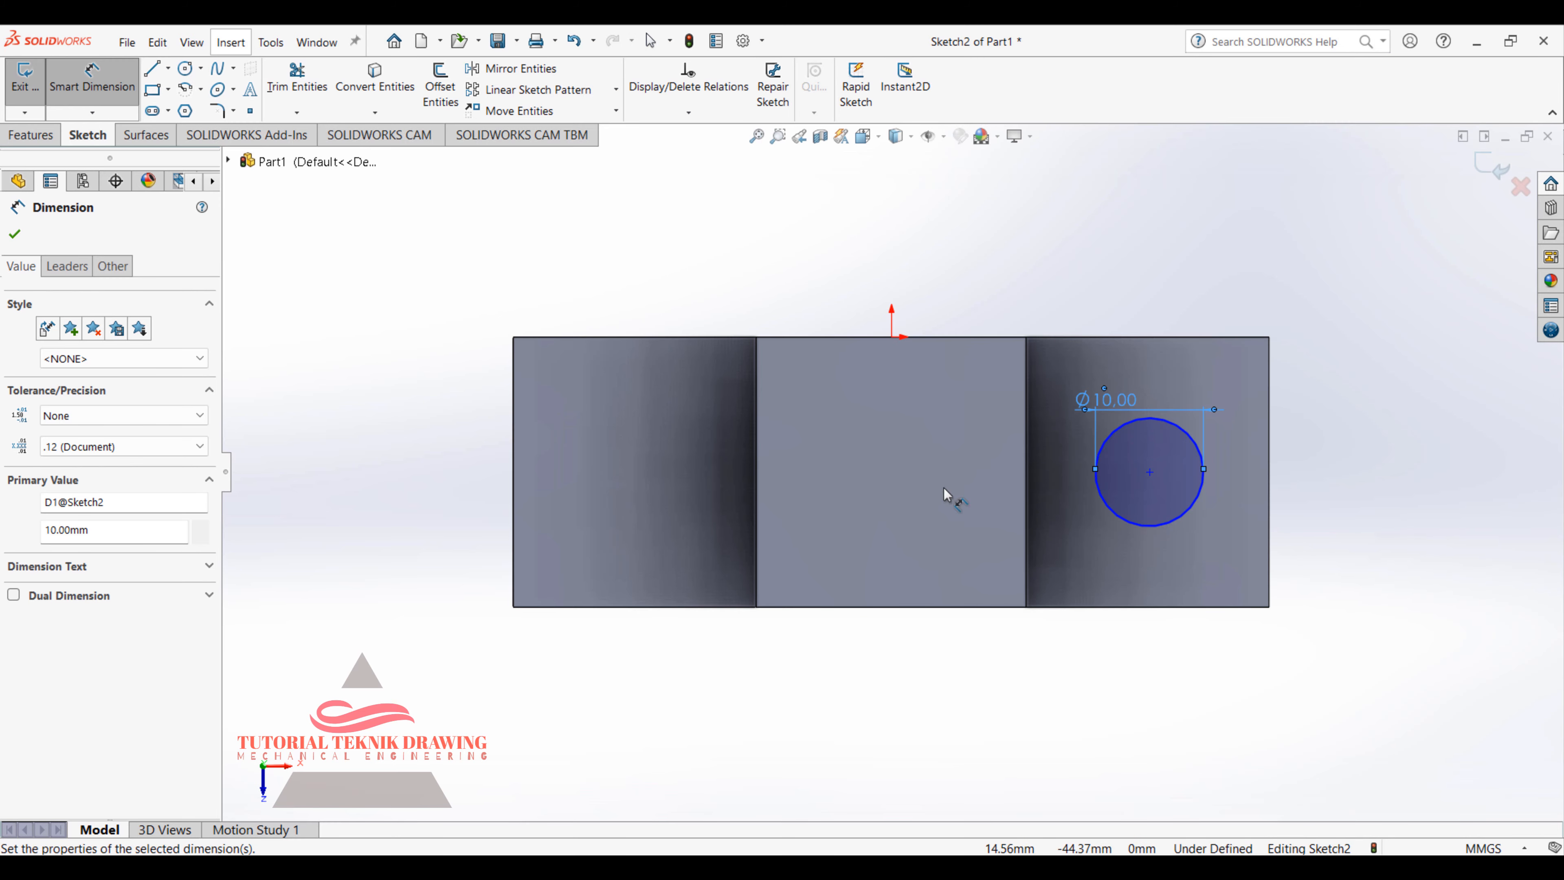
Step: Switch to Calculator, work out 45 divided by 2, and return to the sketch
click(1025, 868)
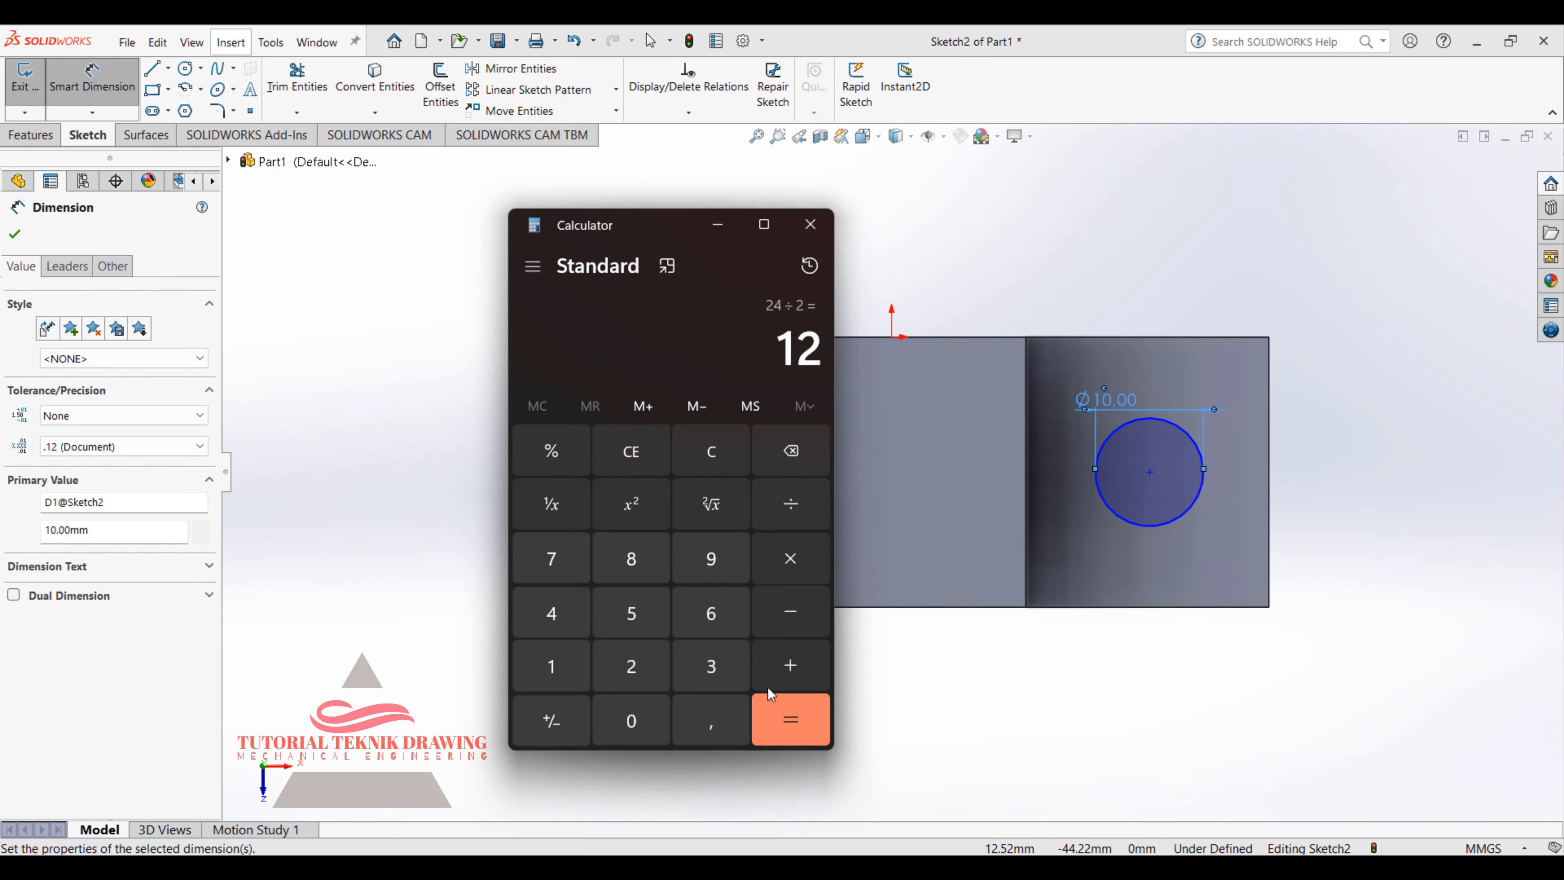
click(713, 468)
text(45)
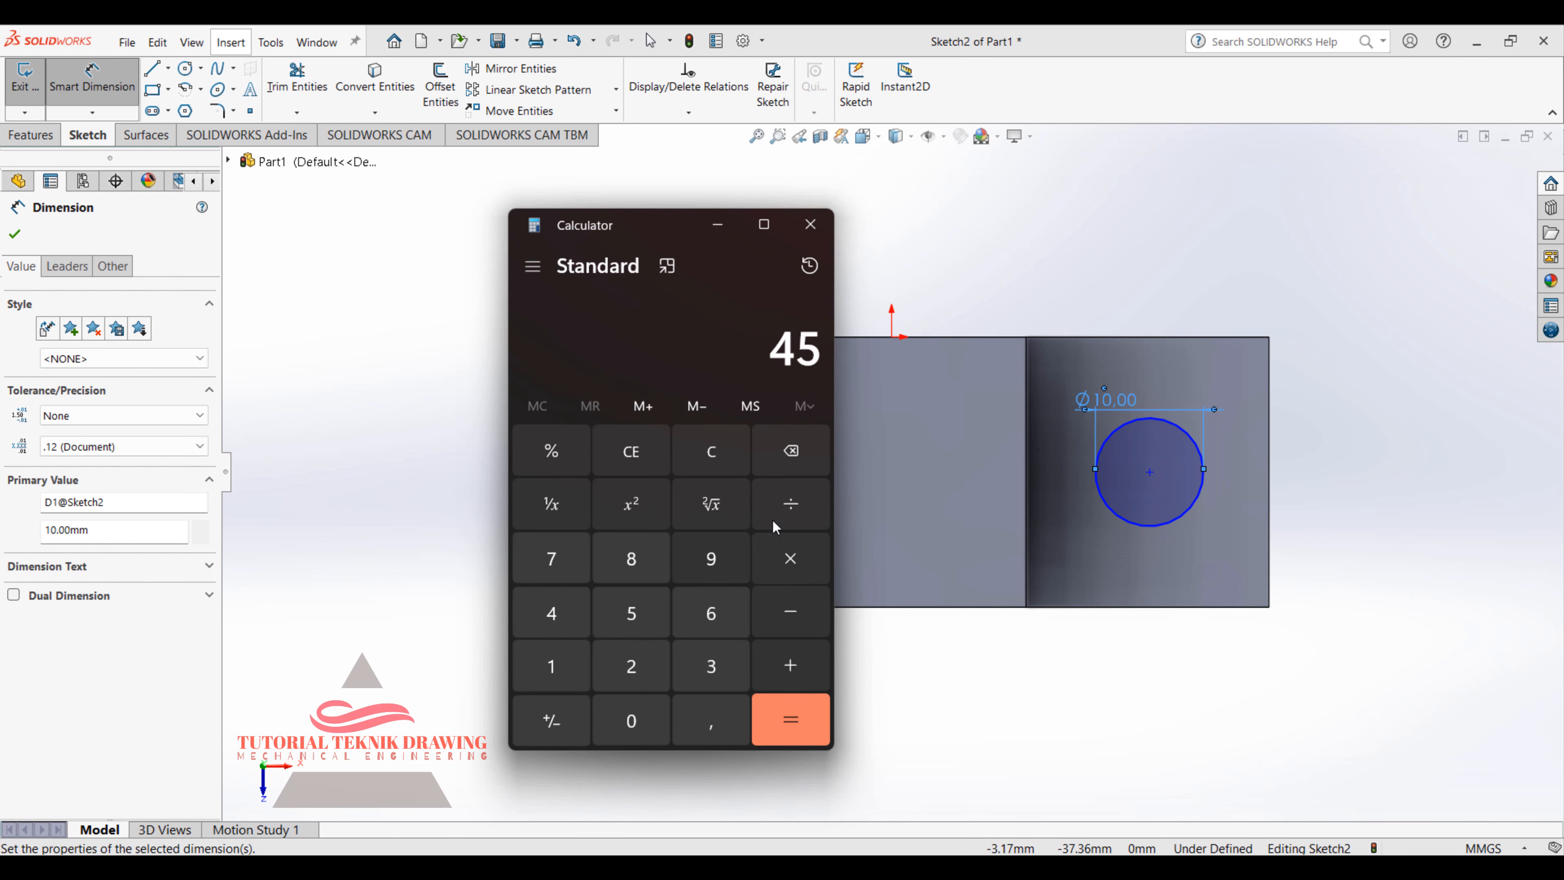
text(/2)
click(776, 708)
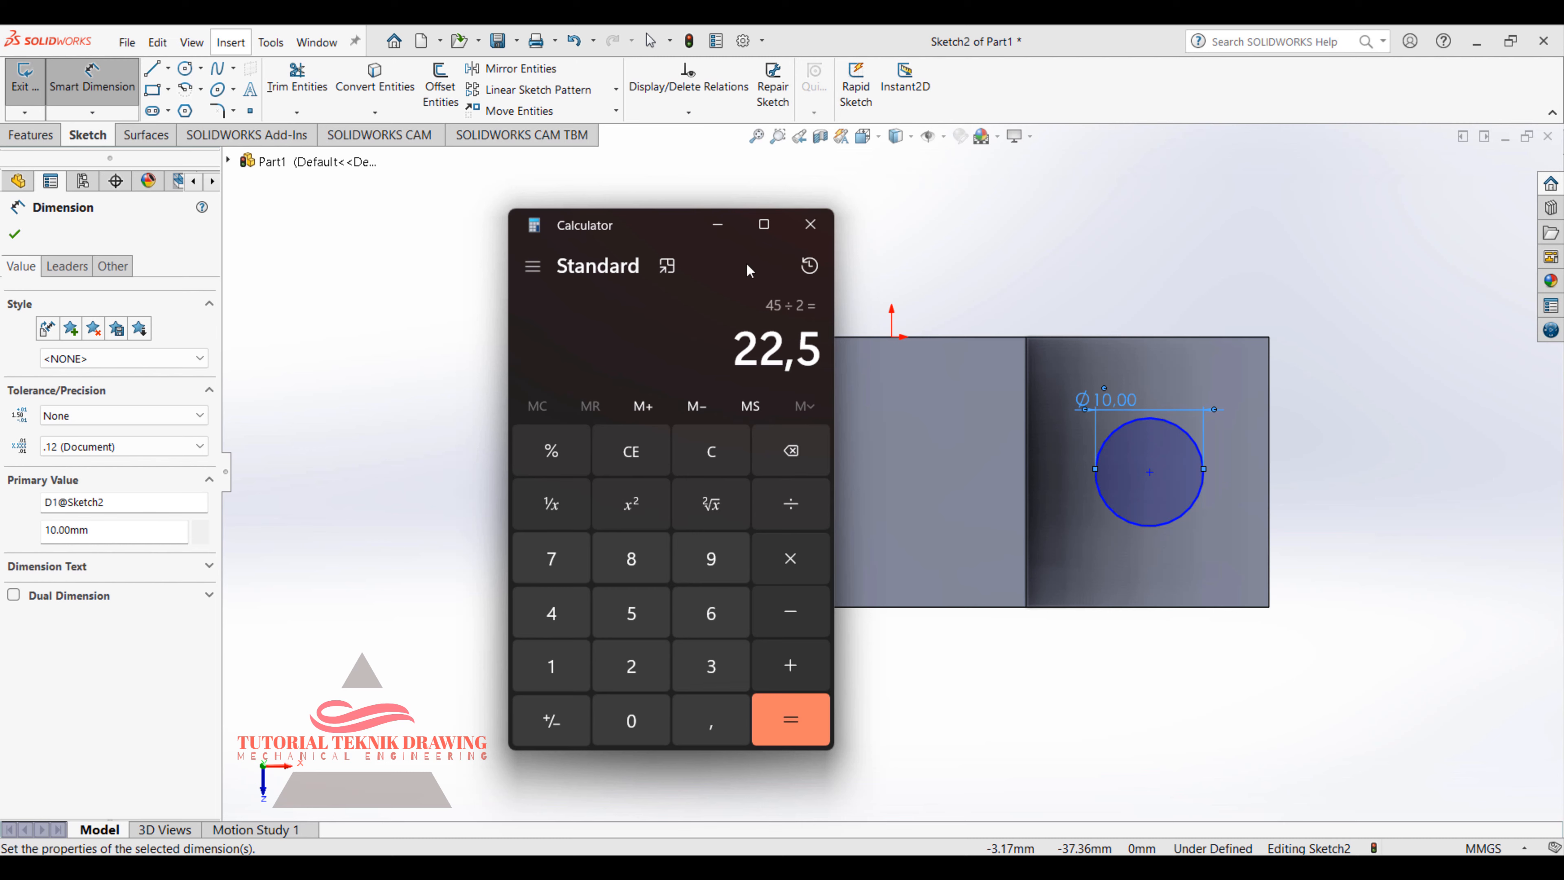
click(718, 224)
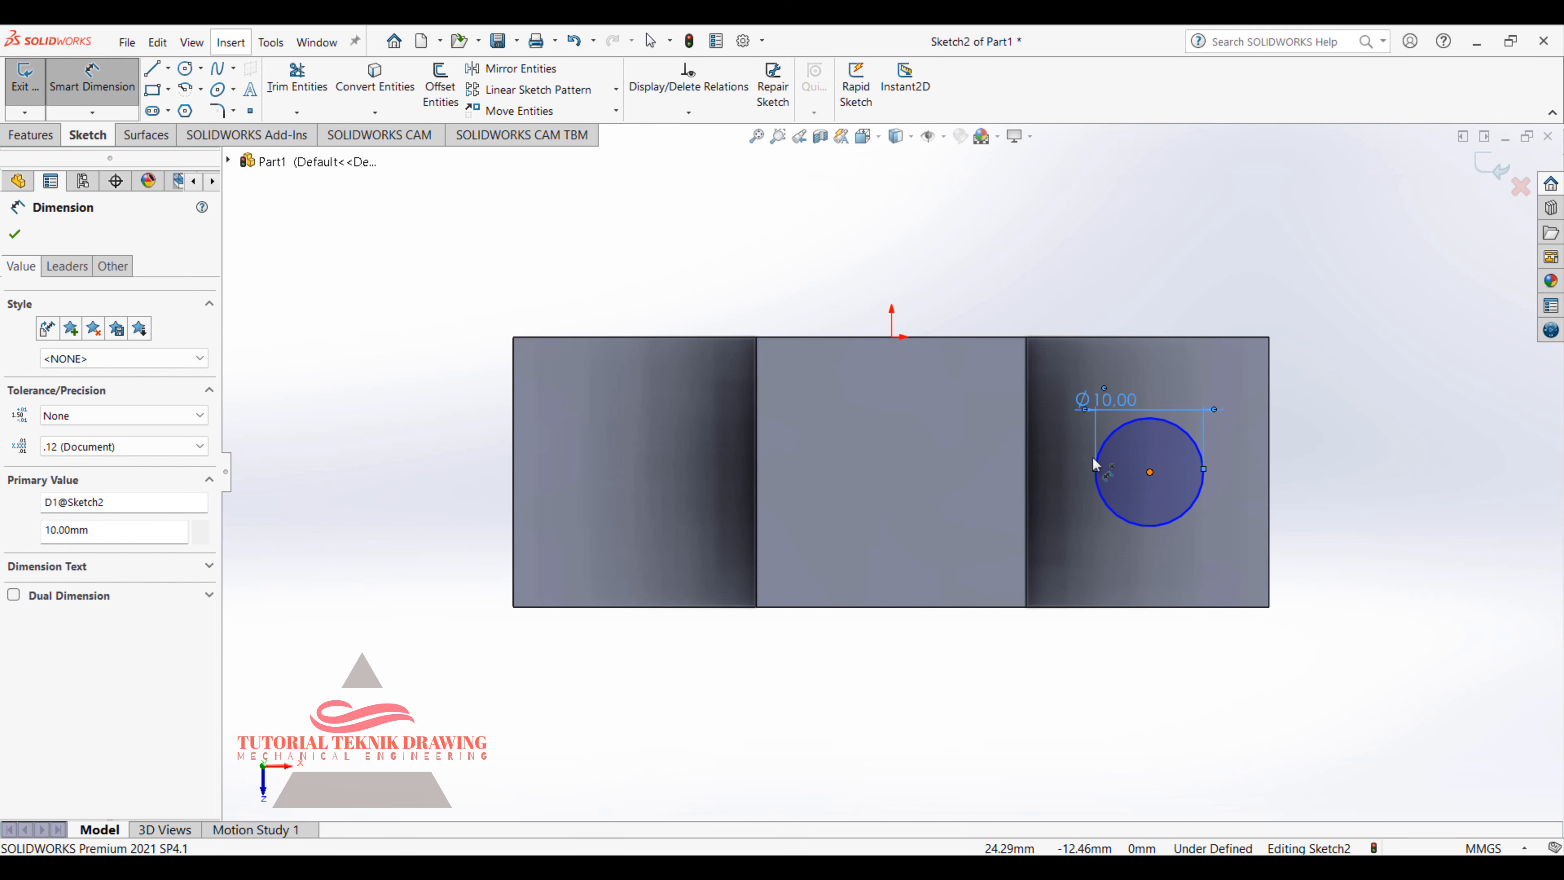
Step: Dimension the horizontal distance from the right circle's centre to the origin as 22.5 mm
click(1150, 472)
click(892, 337)
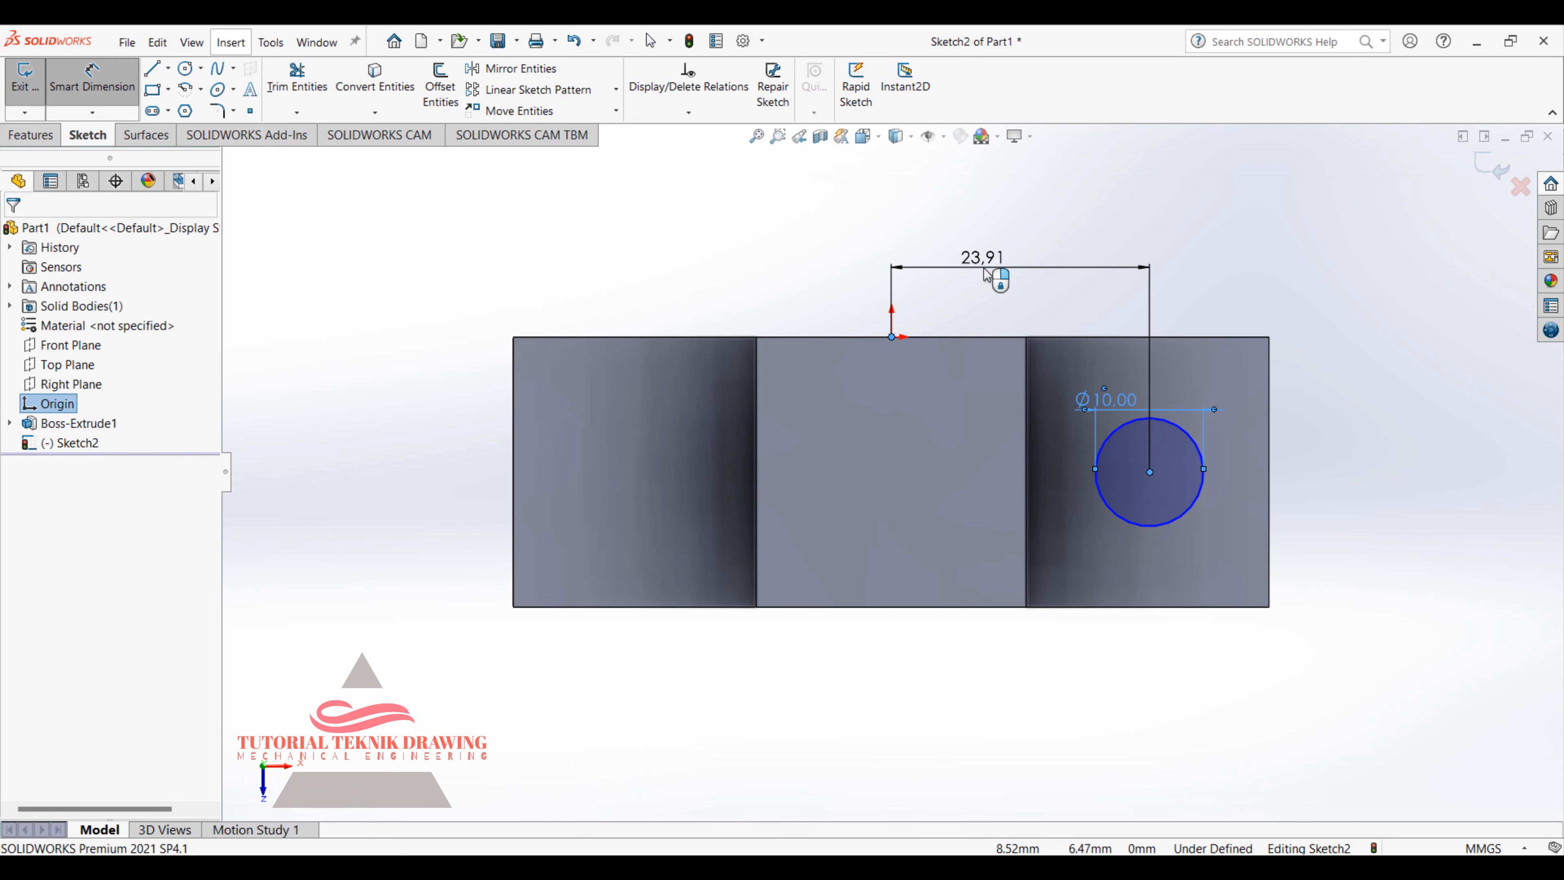
click(985, 275)
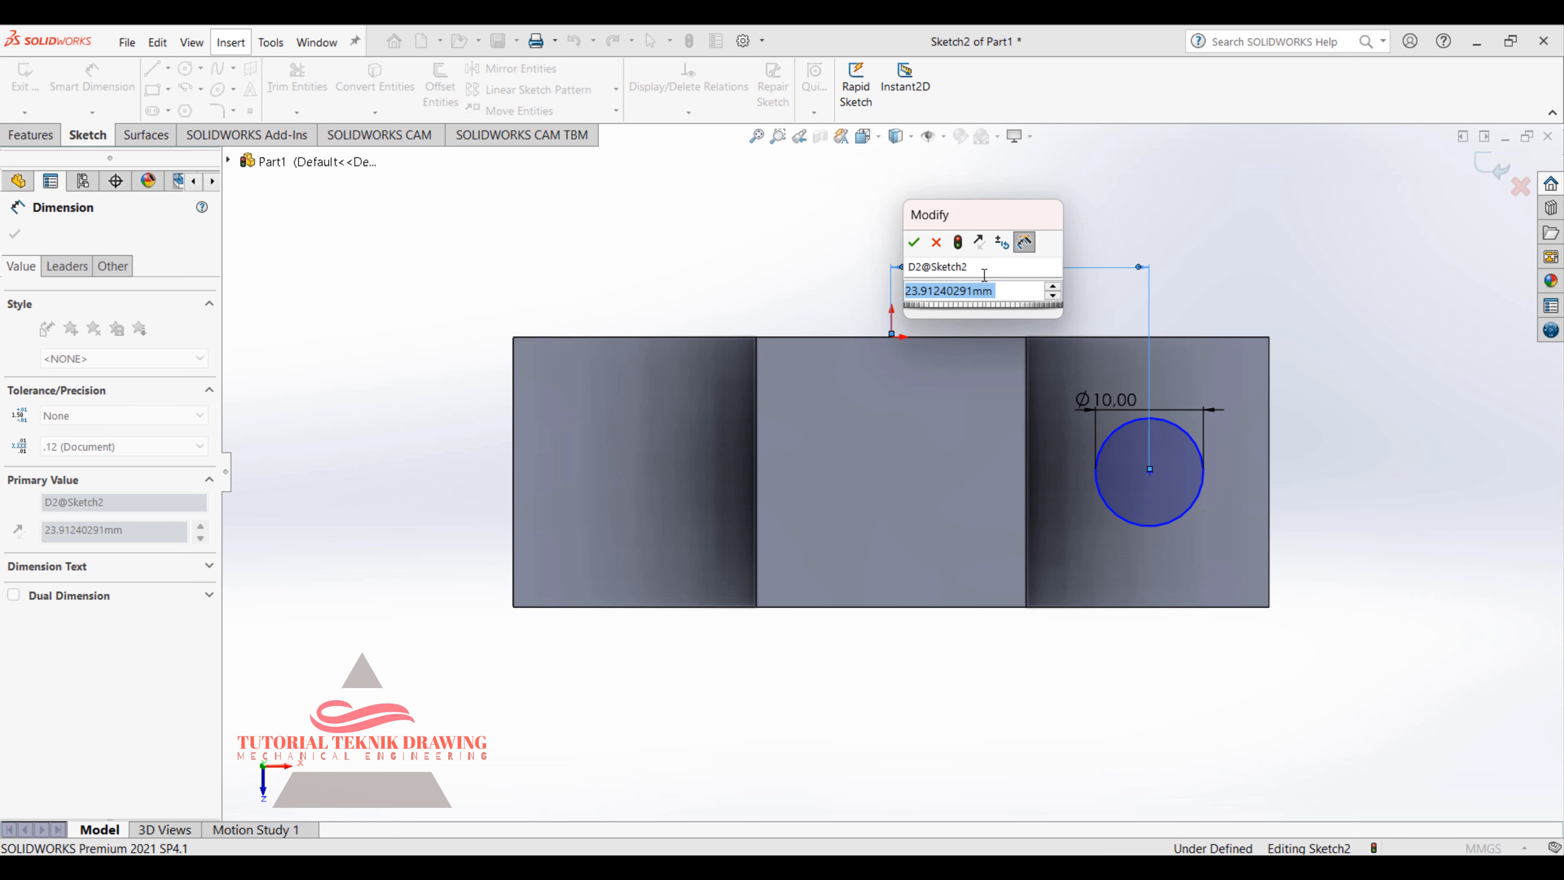
key(Return)
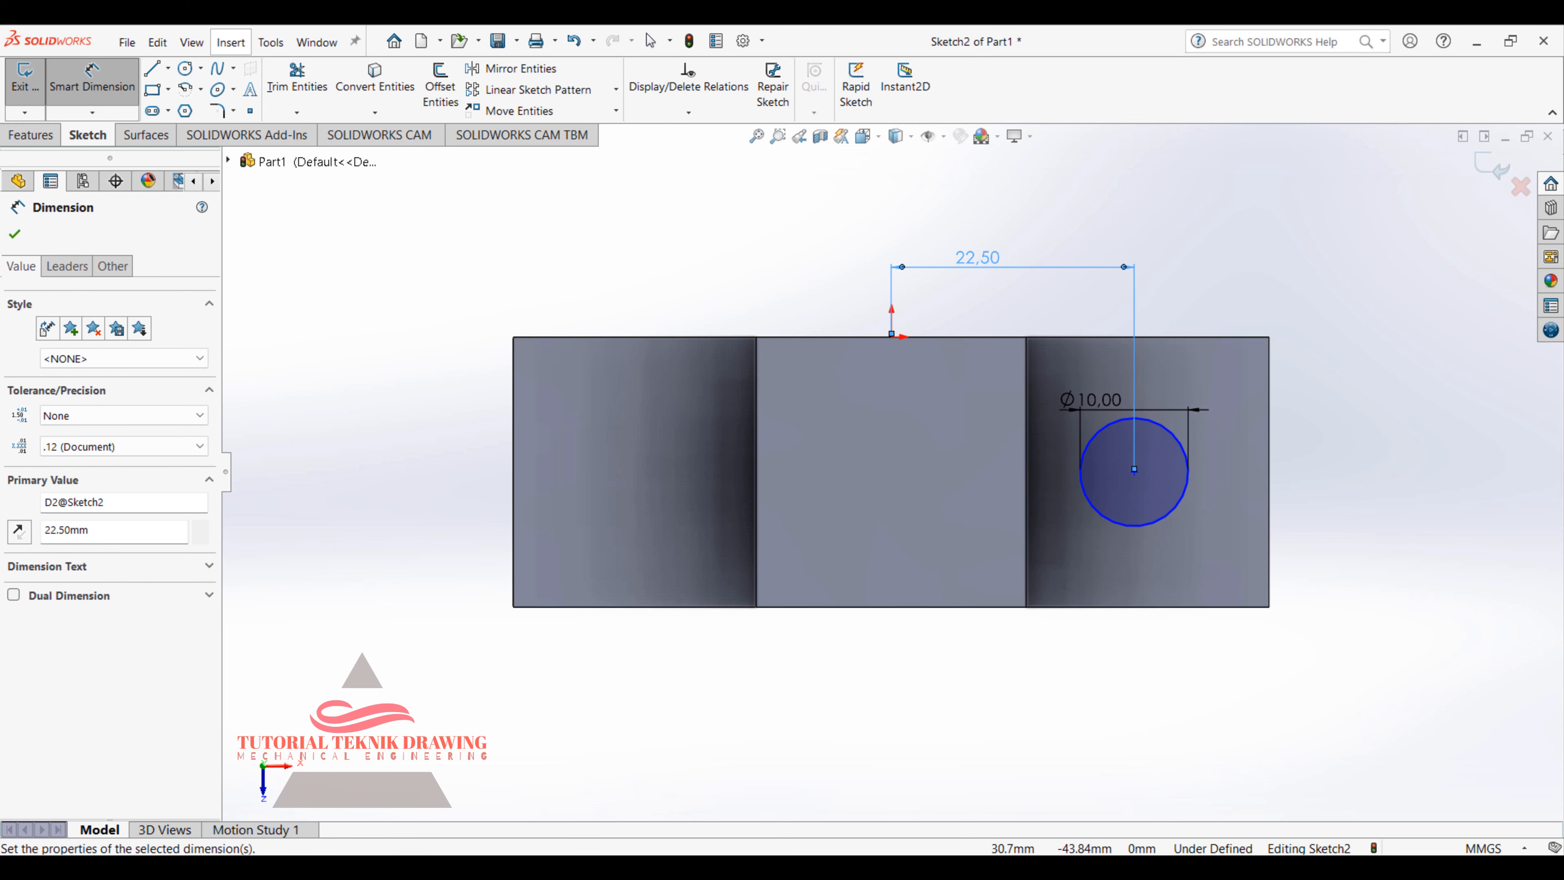
Step: Examine the reference drawing for the ledge holes' spacing and the dimensions around the front hole and top boss
key(alt+Tab)
mouse_move(1358, 511)
mouse_down()
mouse_move(1328, 536)
mouse_move(1337, 370)
mouse_up()
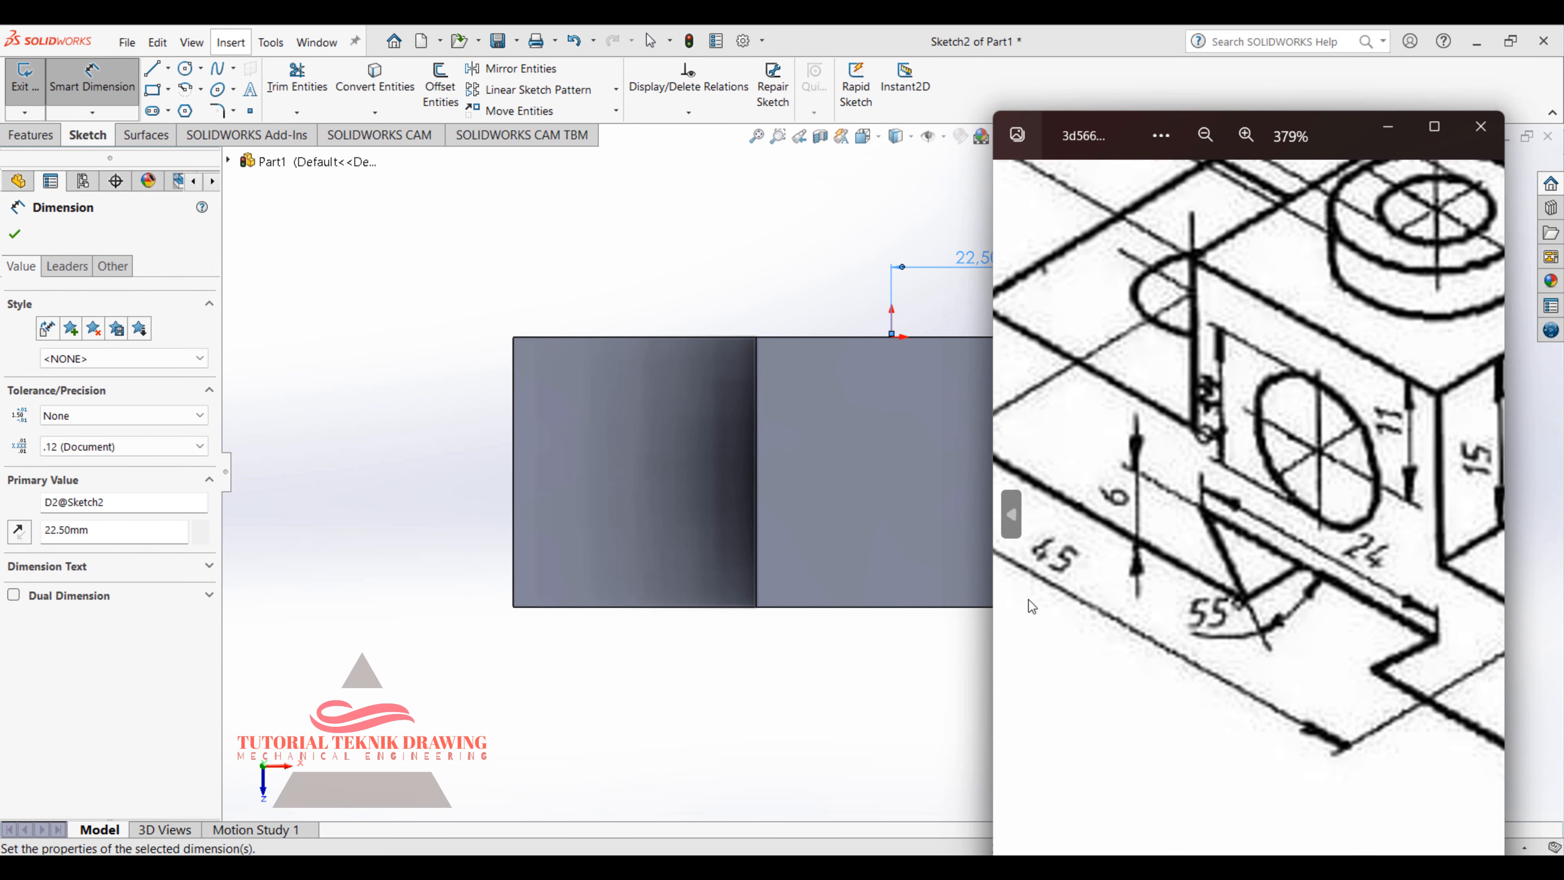
mouse_move(1259, 494)
mouse_down()
mouse_move(1219, 446)
mouse_move(999, 437)
mouse_up()
drag(1295, 439, 1540, 673)
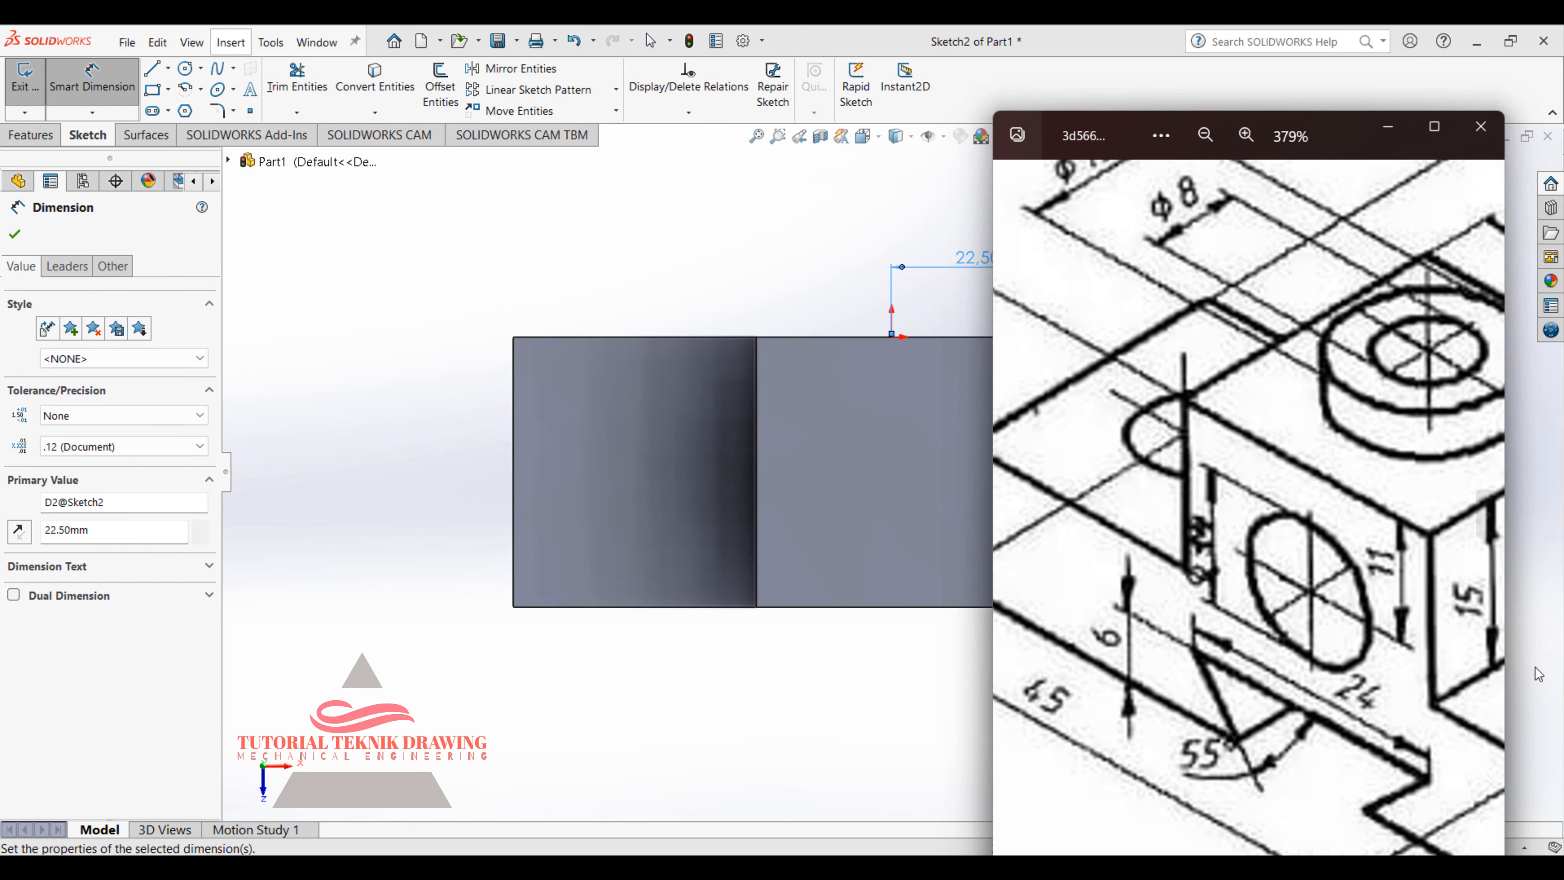
drag(1213, 546, 1304, 556)
drag(1304, 681, 1135, 519)
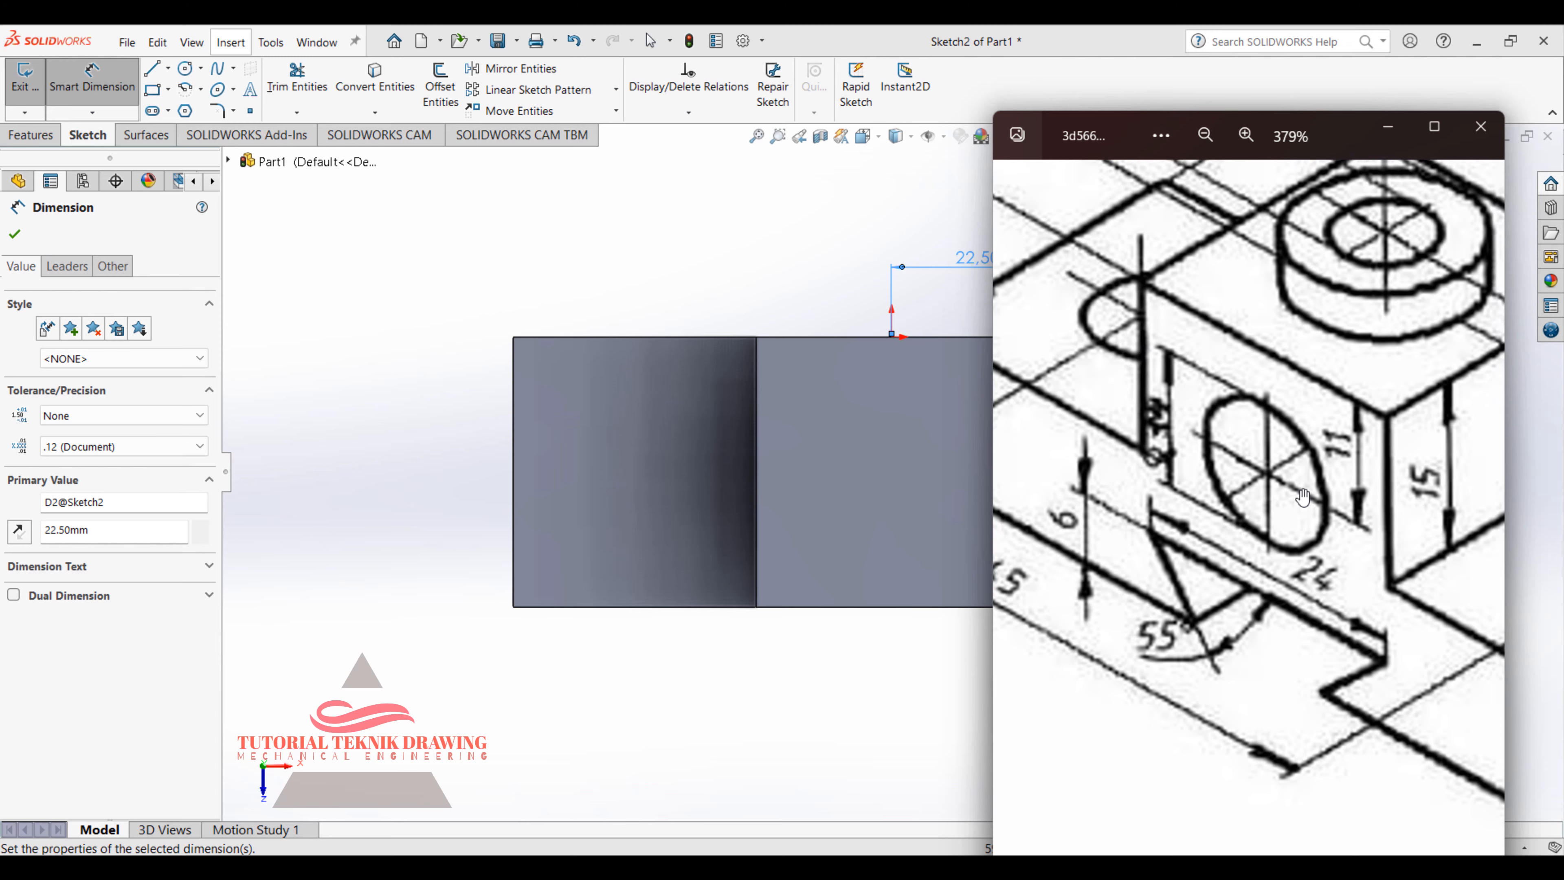
drag(1322, 476, 1168, 581)
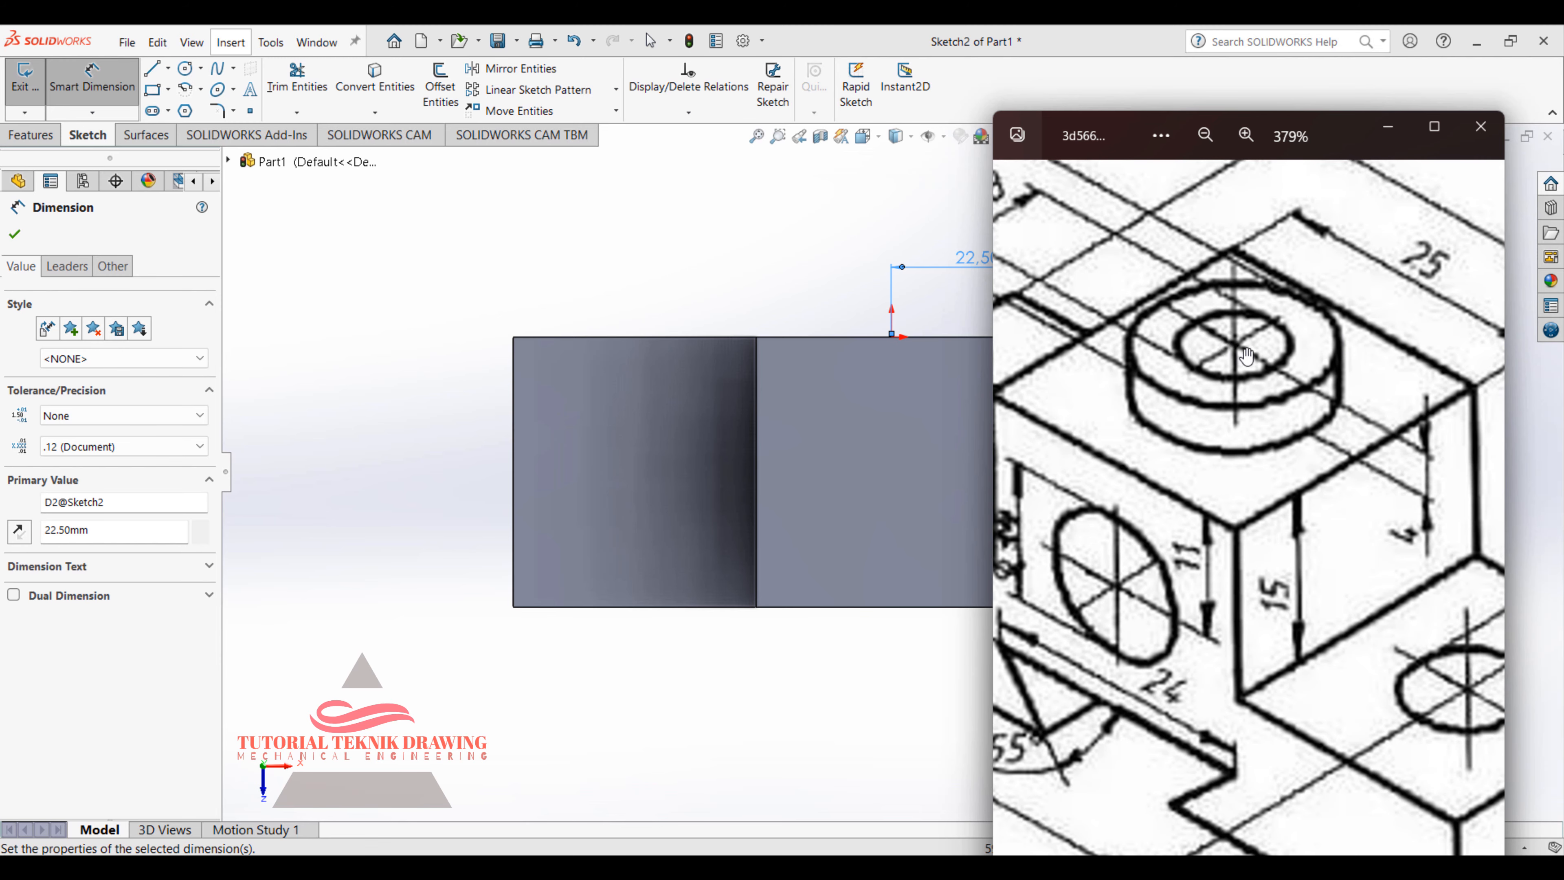
click(1388, 127)
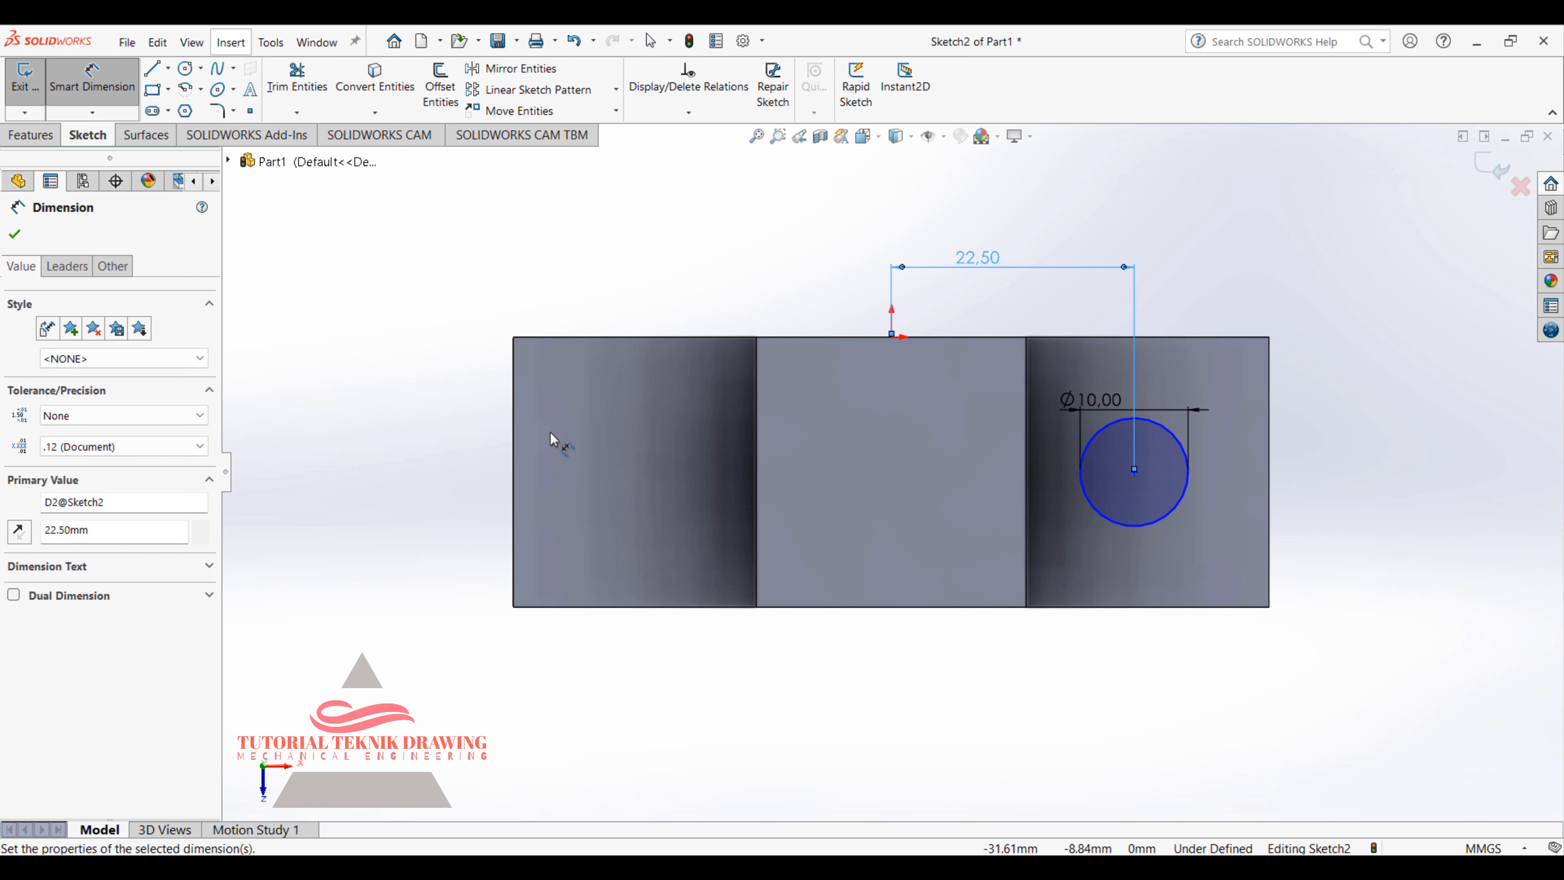
Step: Sketch a circle about 8.4 mm in diameter on the left ledge, with its centre level with the right circle's centre
click(185, 68)
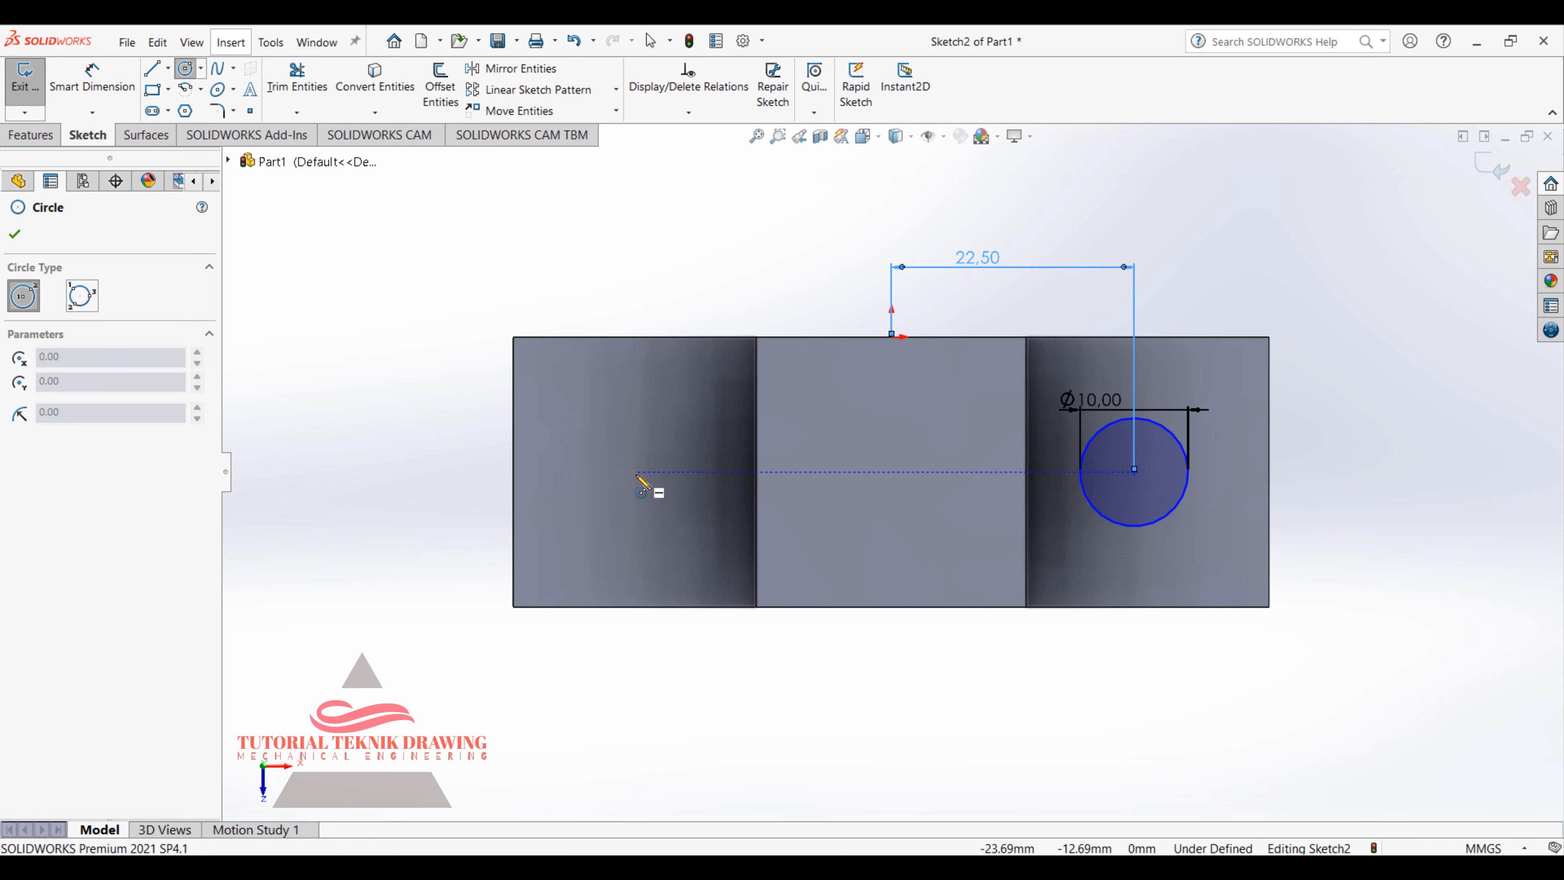
click(638, 472)
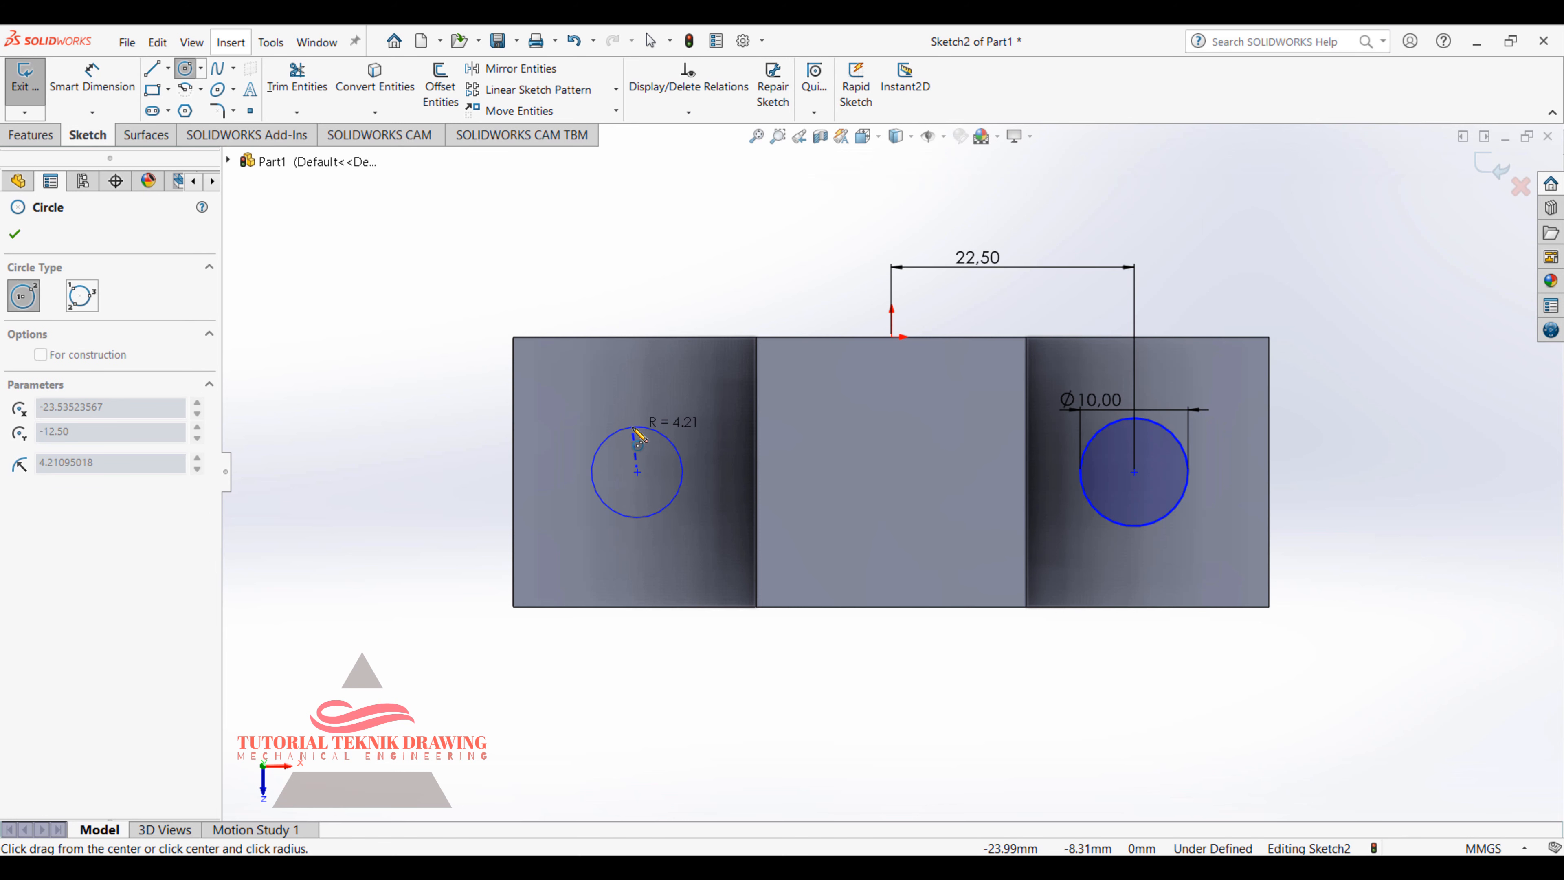
click(636, 430)
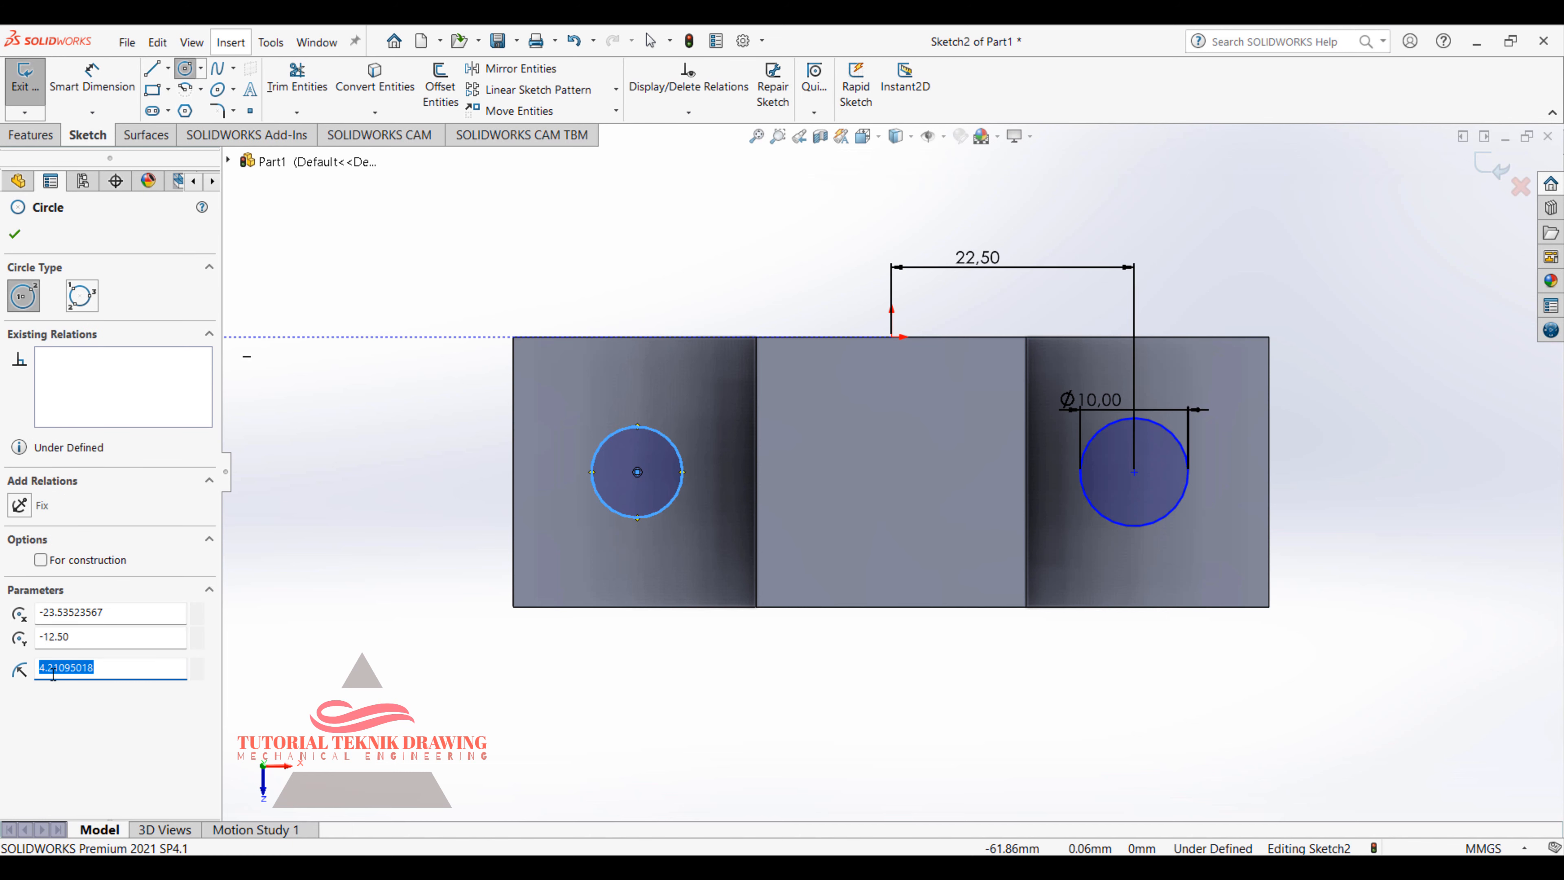
Step: Dimension the left ledge circle's diameter as 10 mm
click(92, 79)
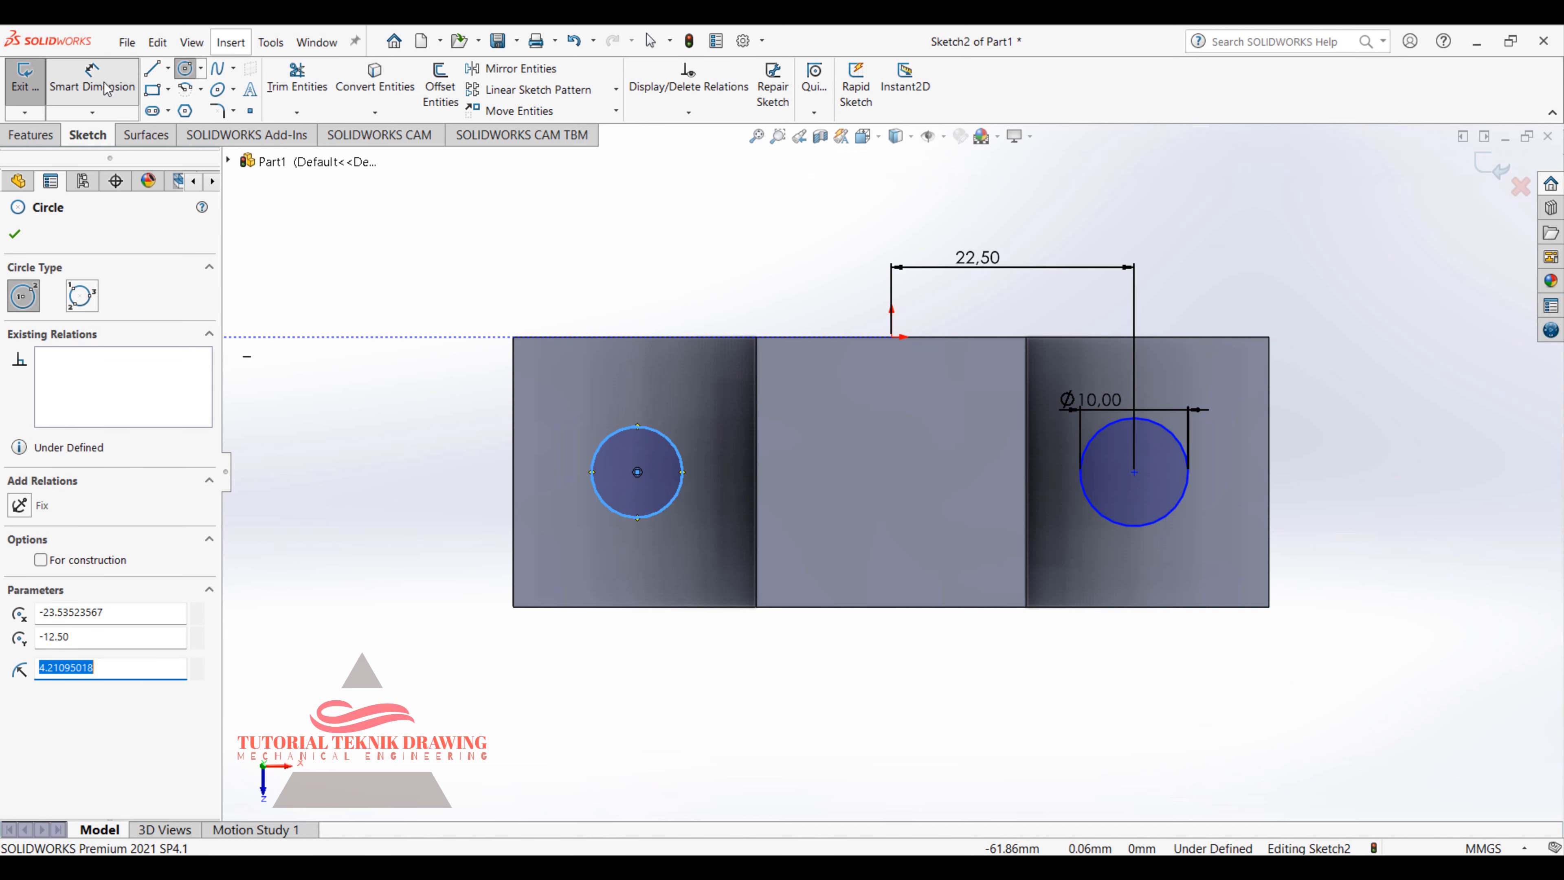
click(601, 444)
click(585, 420)
text(1)
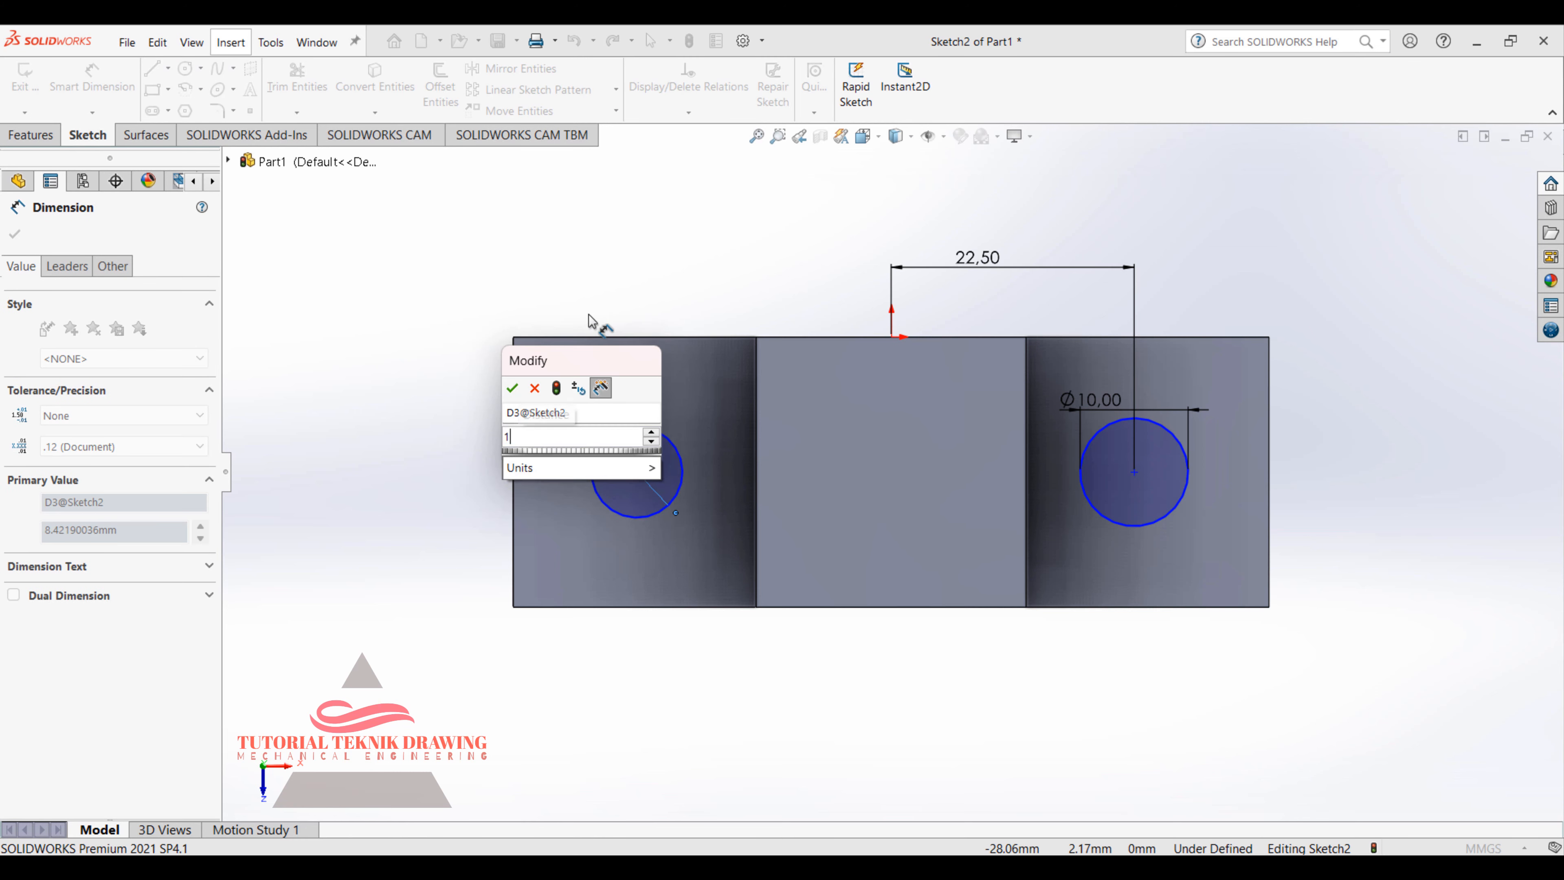
text(0)
key(Return)
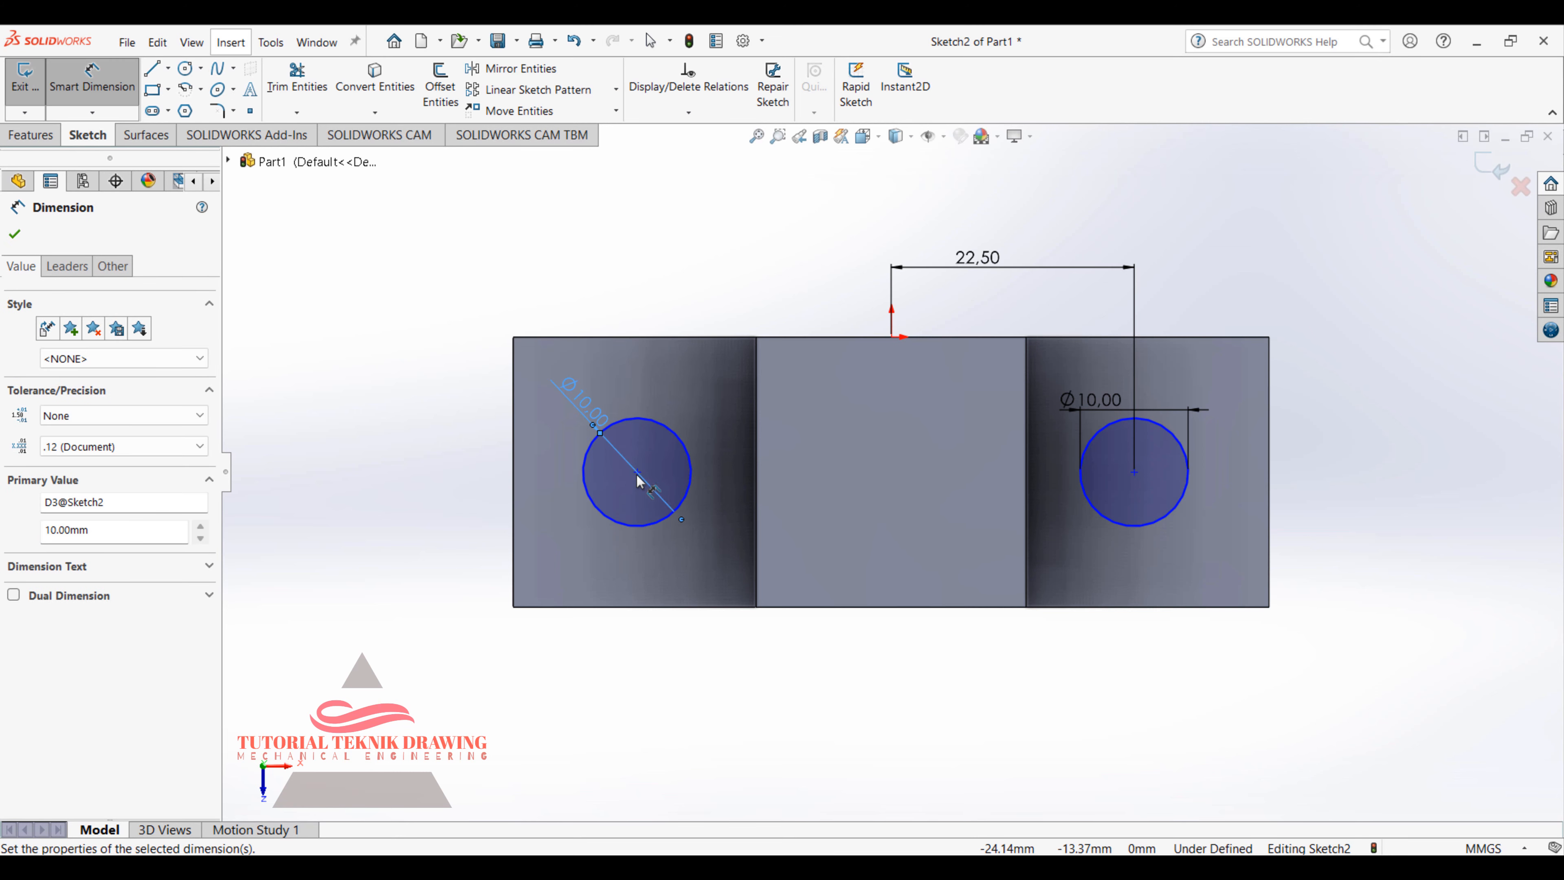
Step: Dimension the horizontal distance from the left circle's centre to the origin as 22.5 mm
click(637, 473)
click(892, 337)
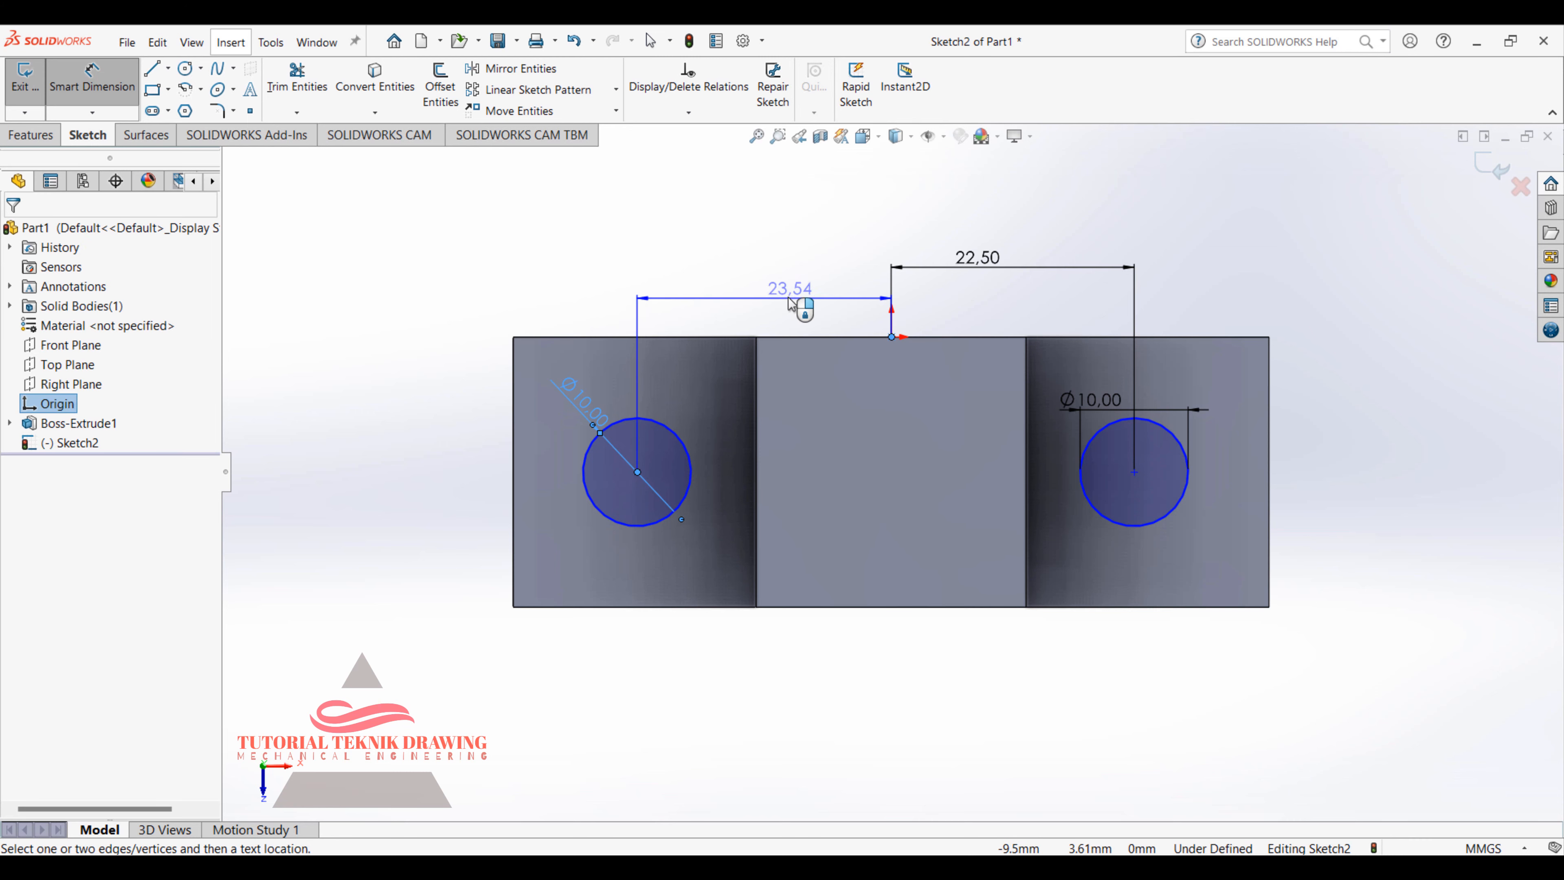
click(801, 212)
text(33)
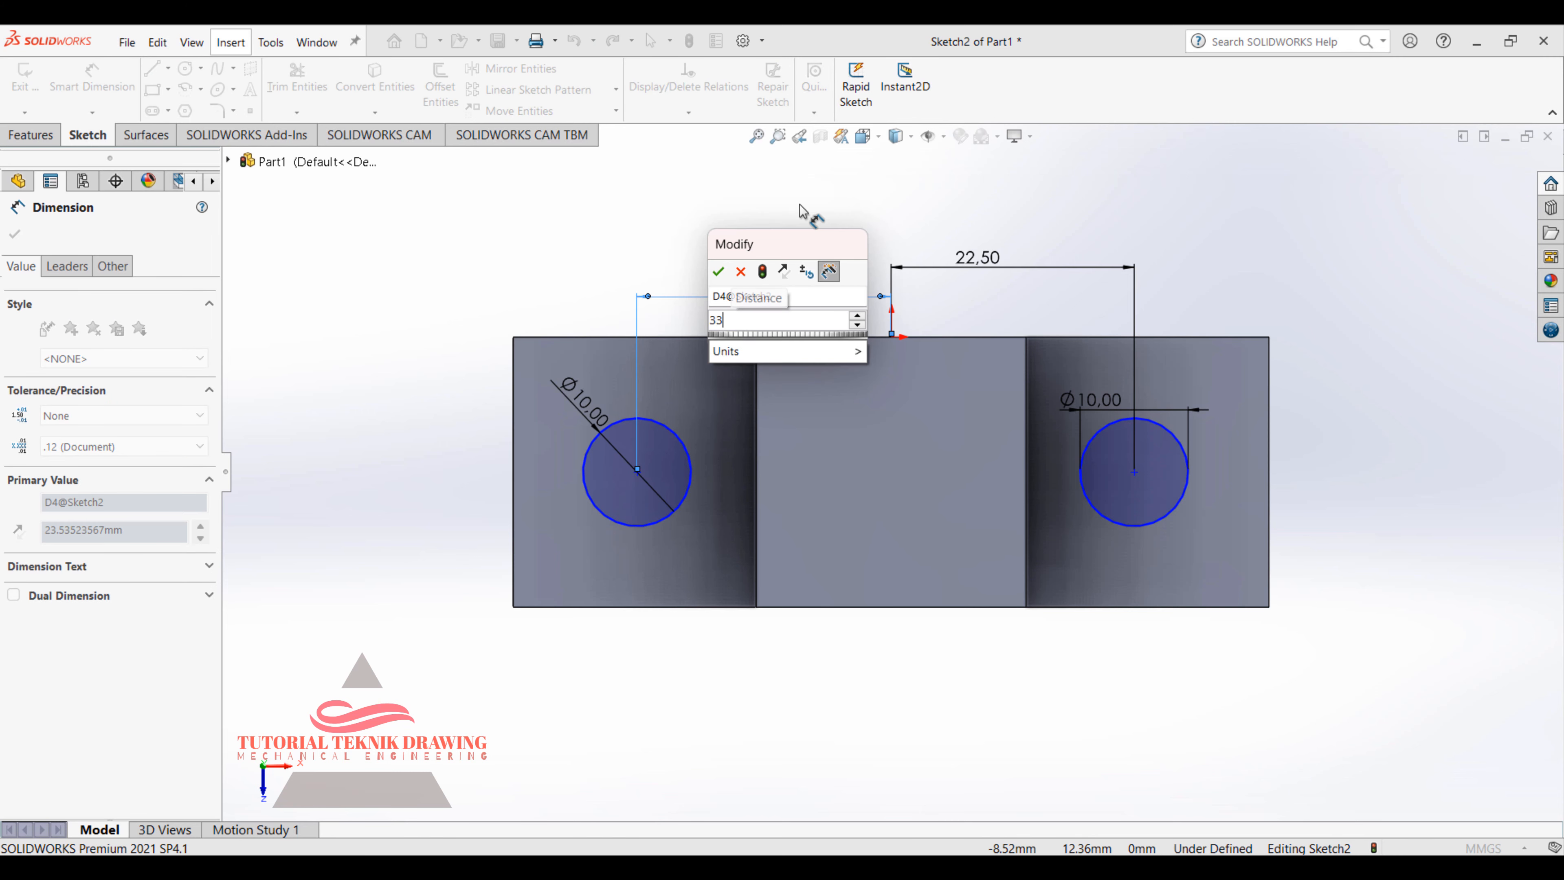
key(BackSpace)
key(BackSpace)
text(22.5)
key(Return)
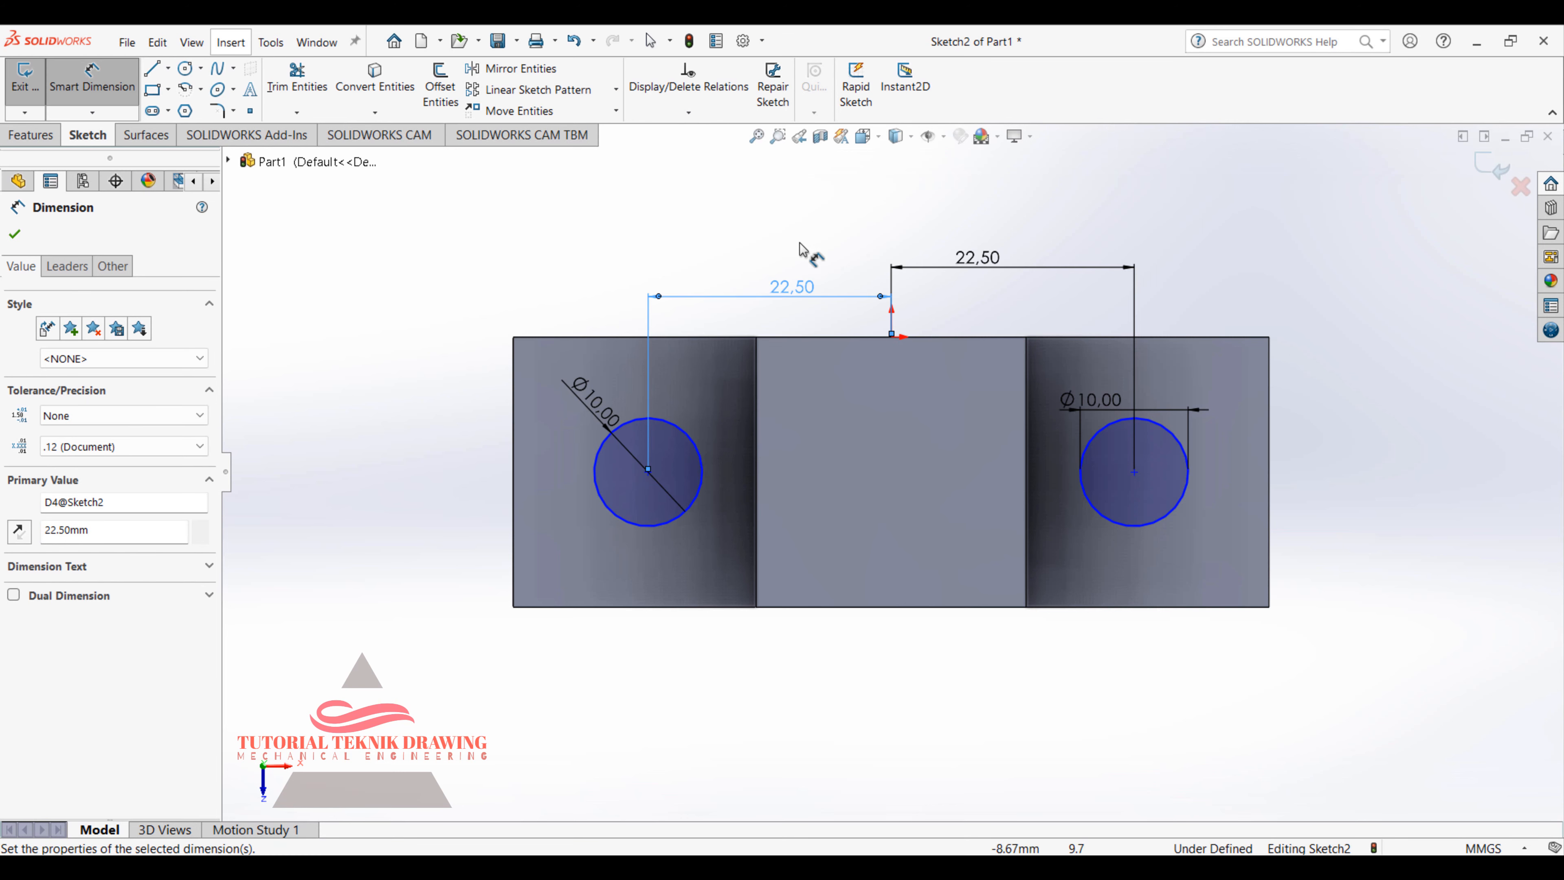
Step: Check the hole position in the reference drawing and dimension the left circle's centre 12.5 mm from the ledge's front edge
click(1010, 865)
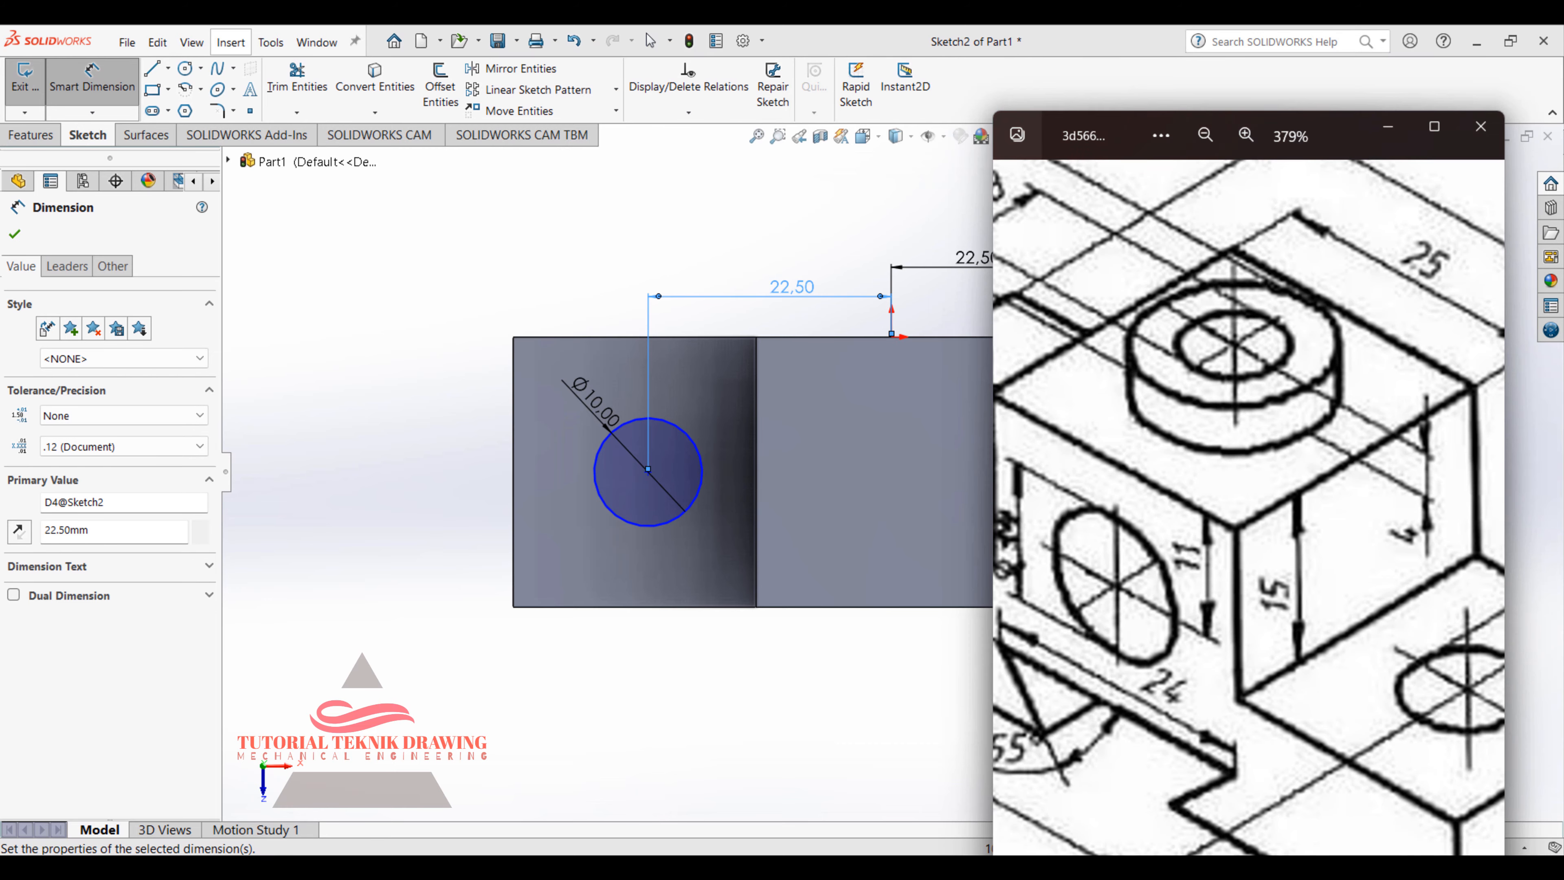
mouse_move(1309, 586)
mouse_down()
mouse_move(1094, 426)
mouse_move(1248, 708)
mouse_up()
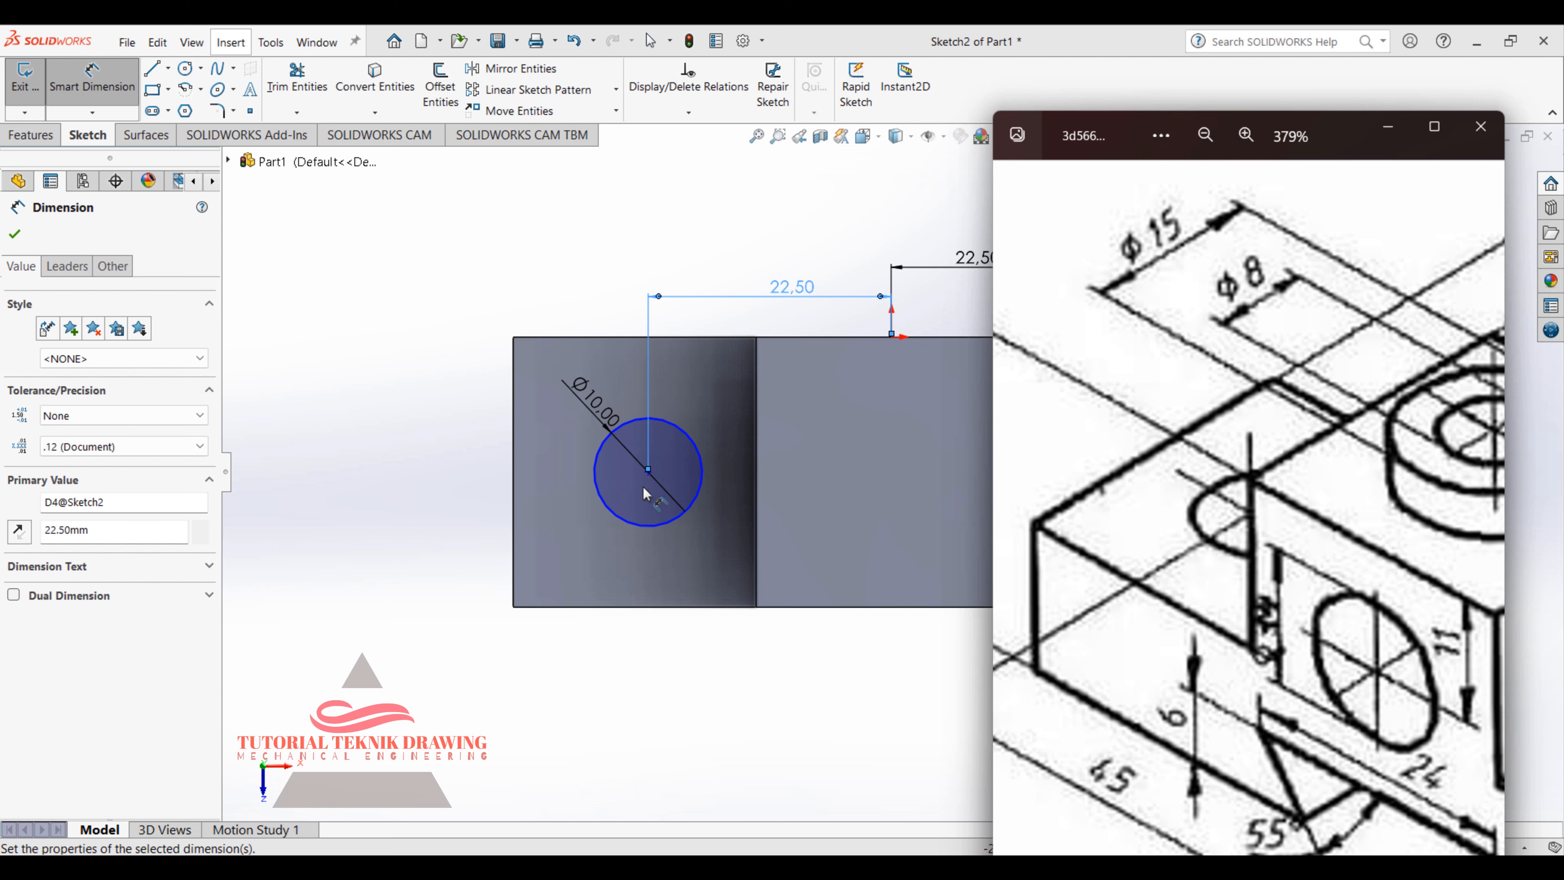
click(648, 471)
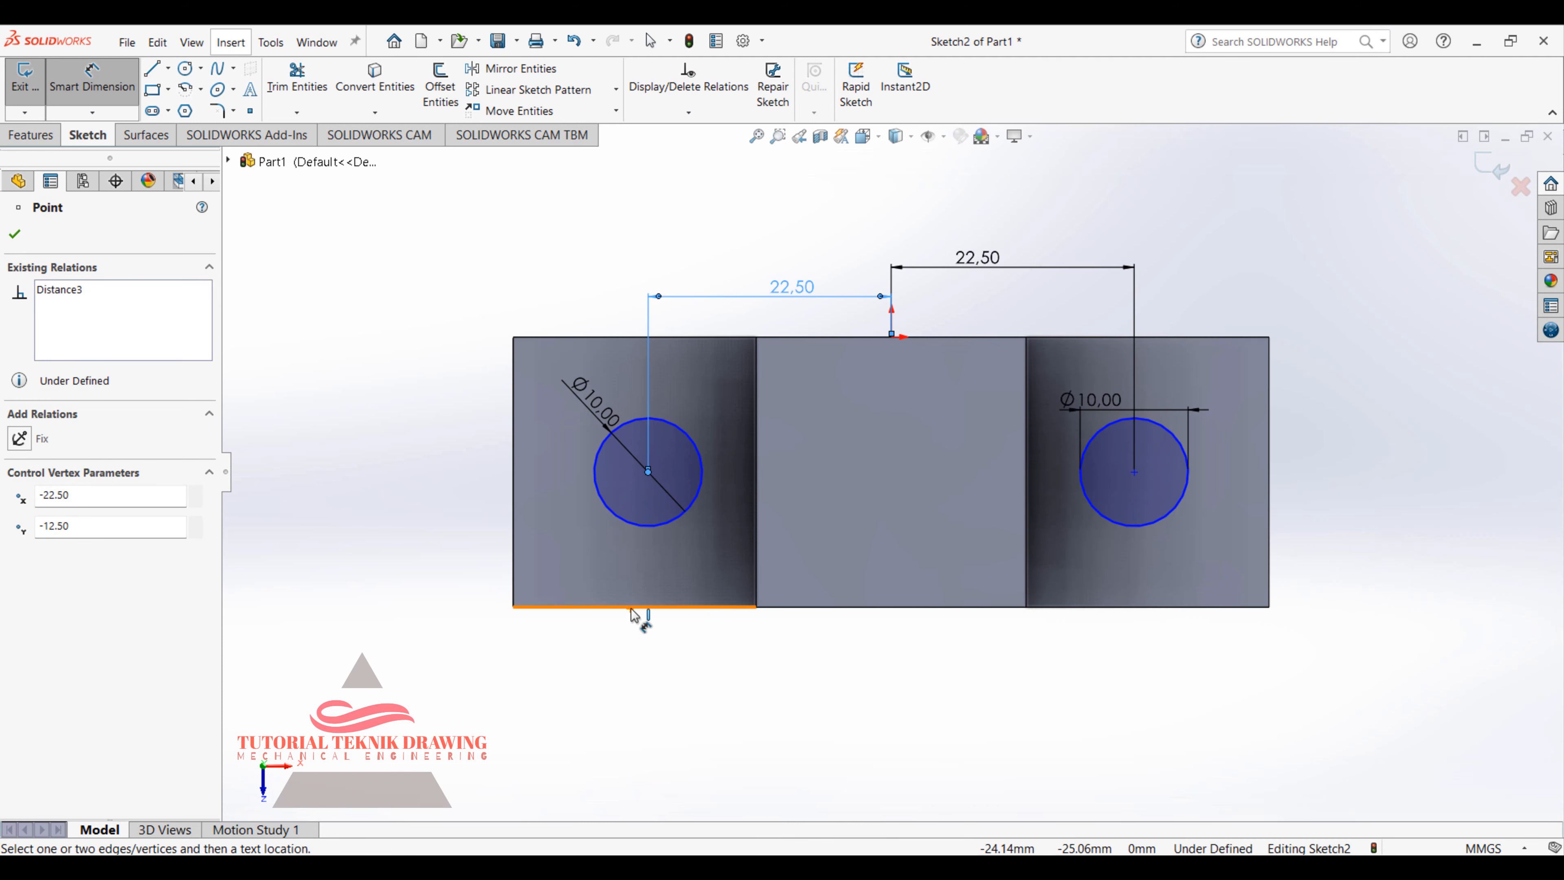
click(634, 607)
click(483, 545)
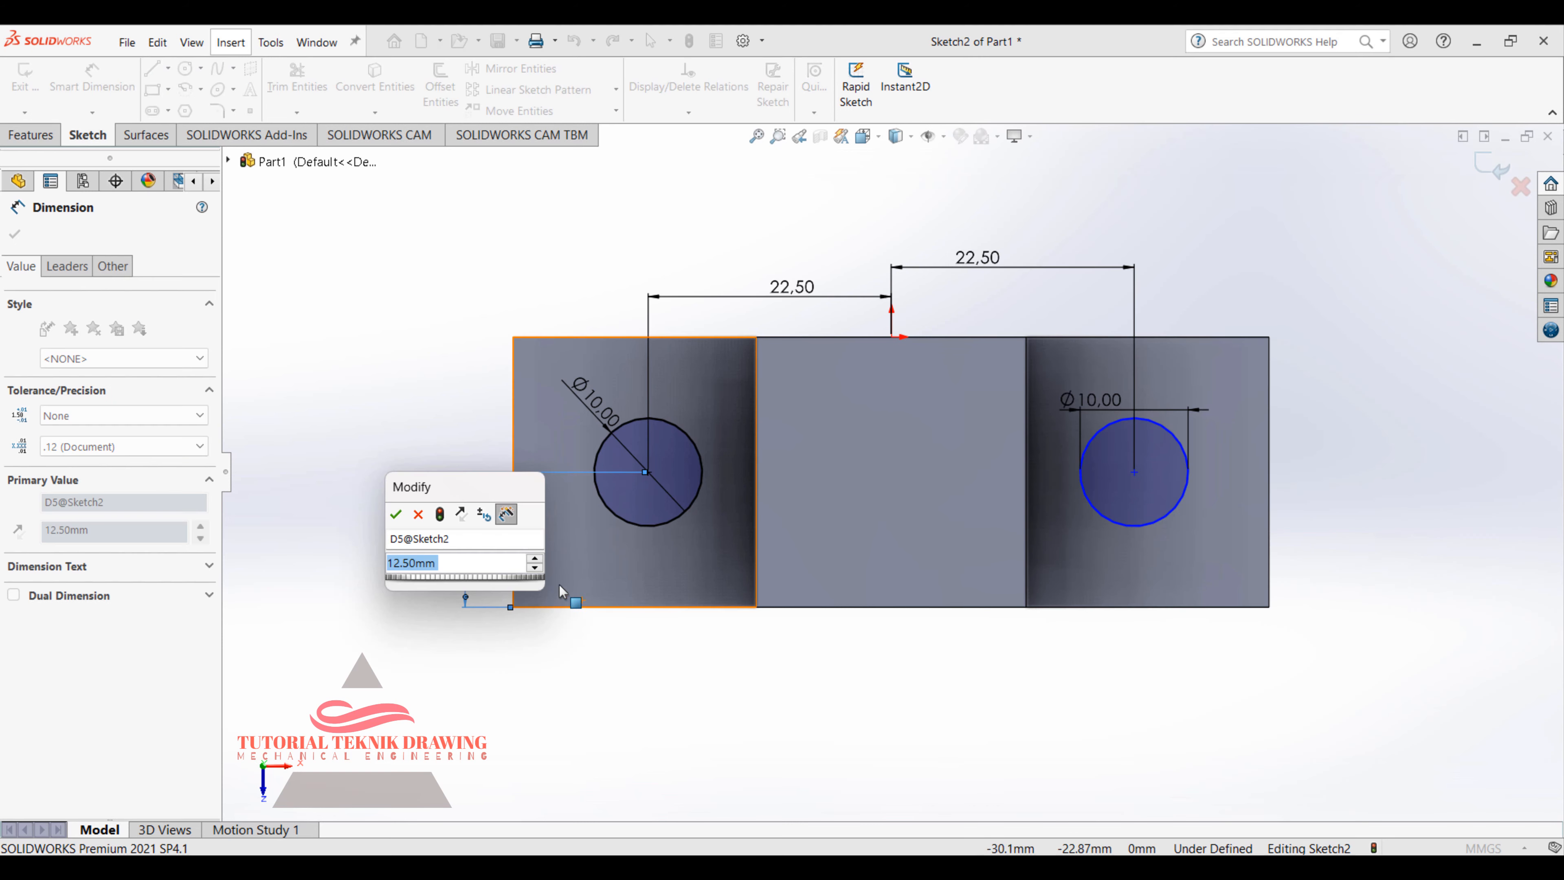
click(396, 514)
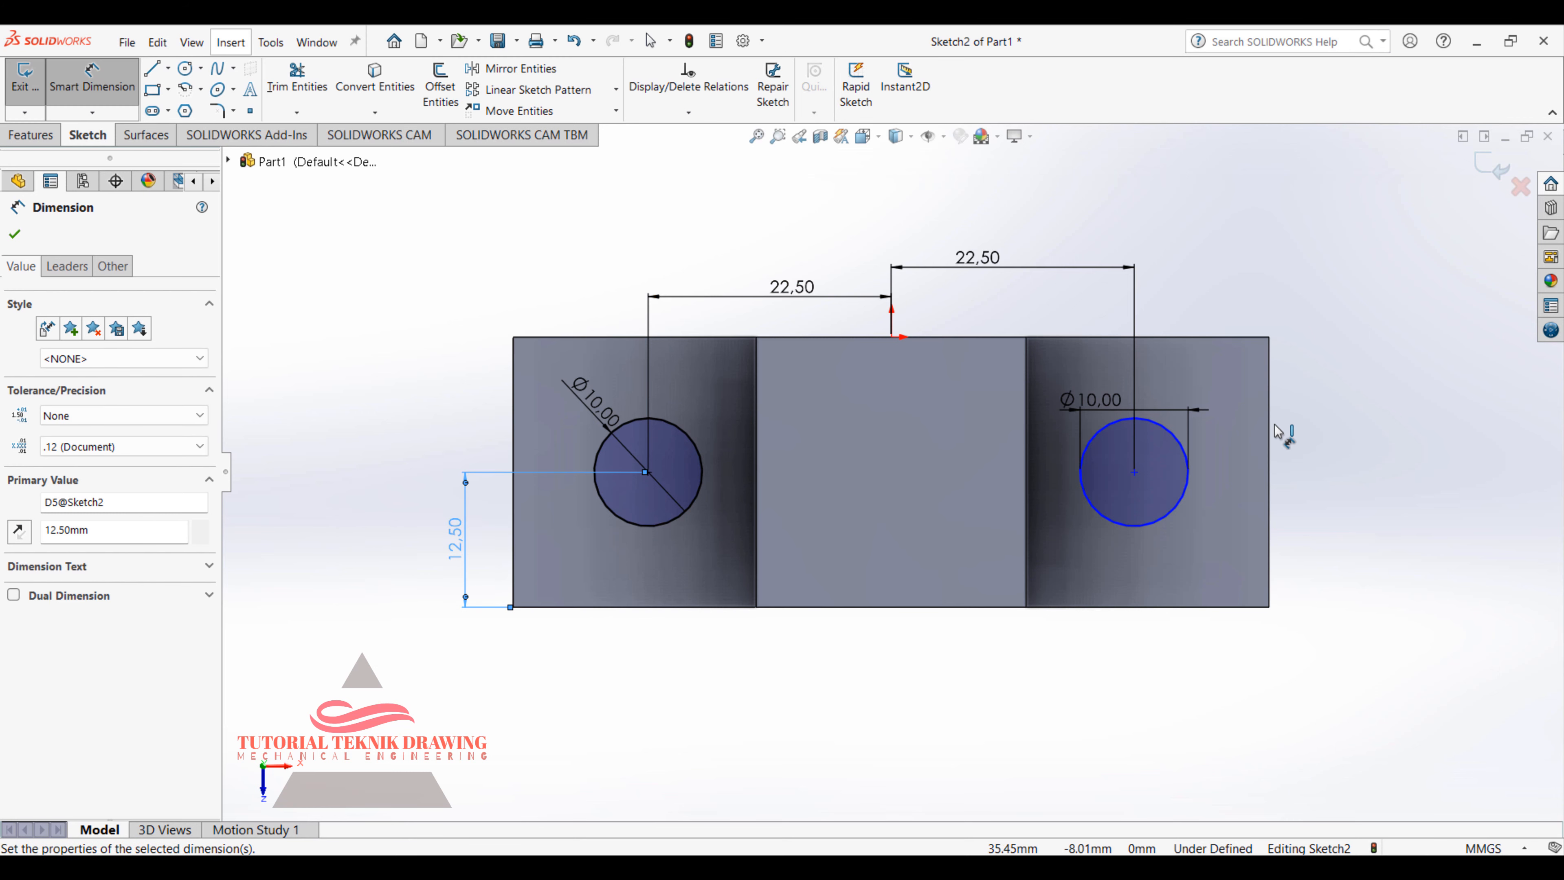
Step: Dimension the right circle's centre 12.5 mm from its ledge's front edge
click(1135, 473)
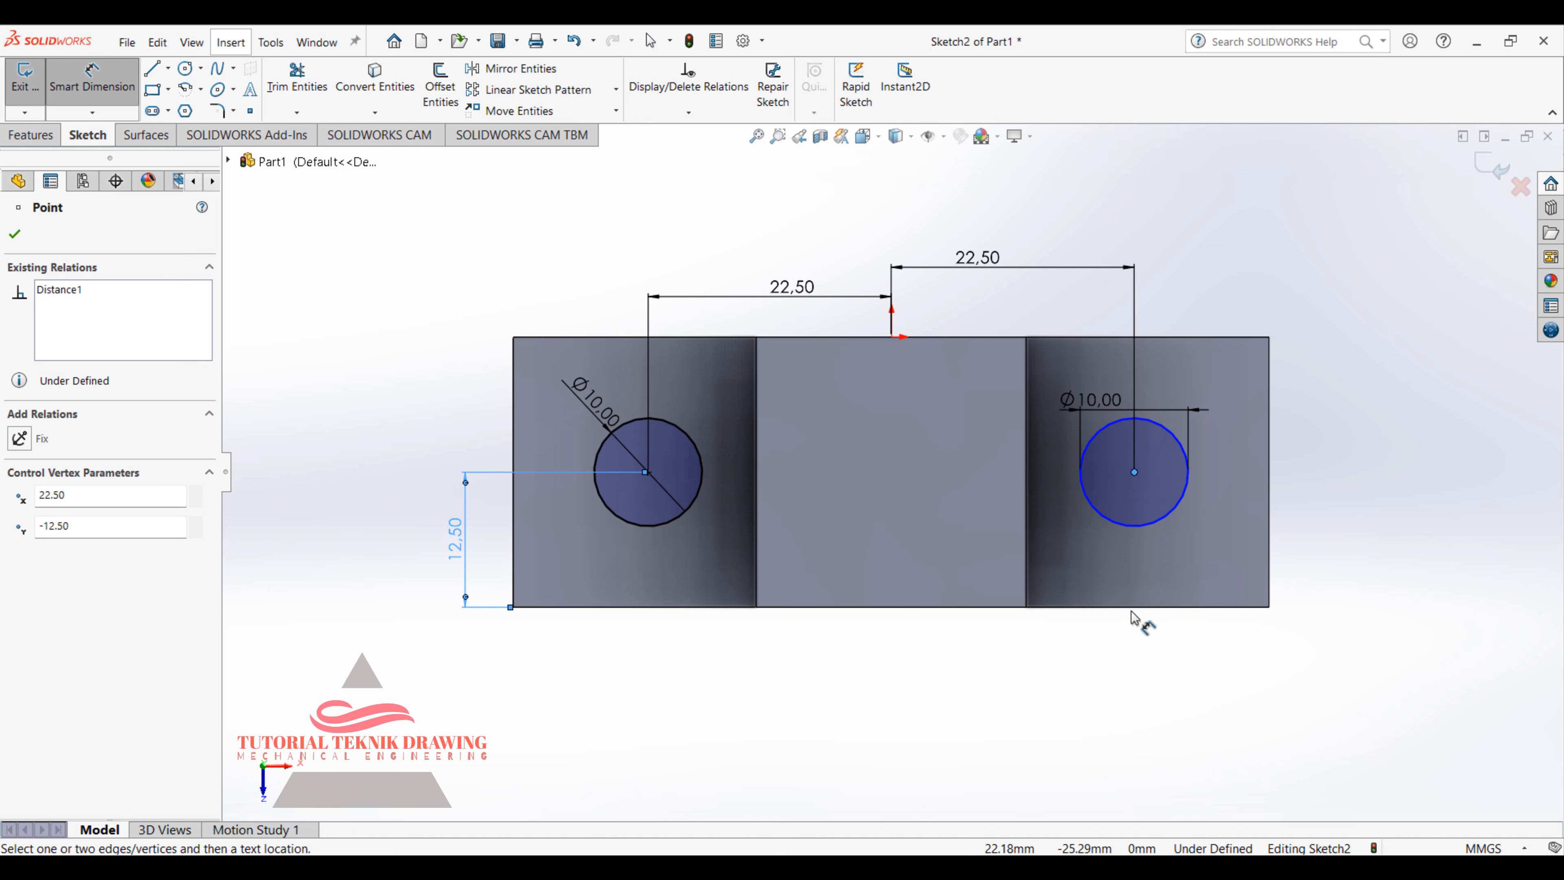
click(1133, 614)
click(1329, 617)
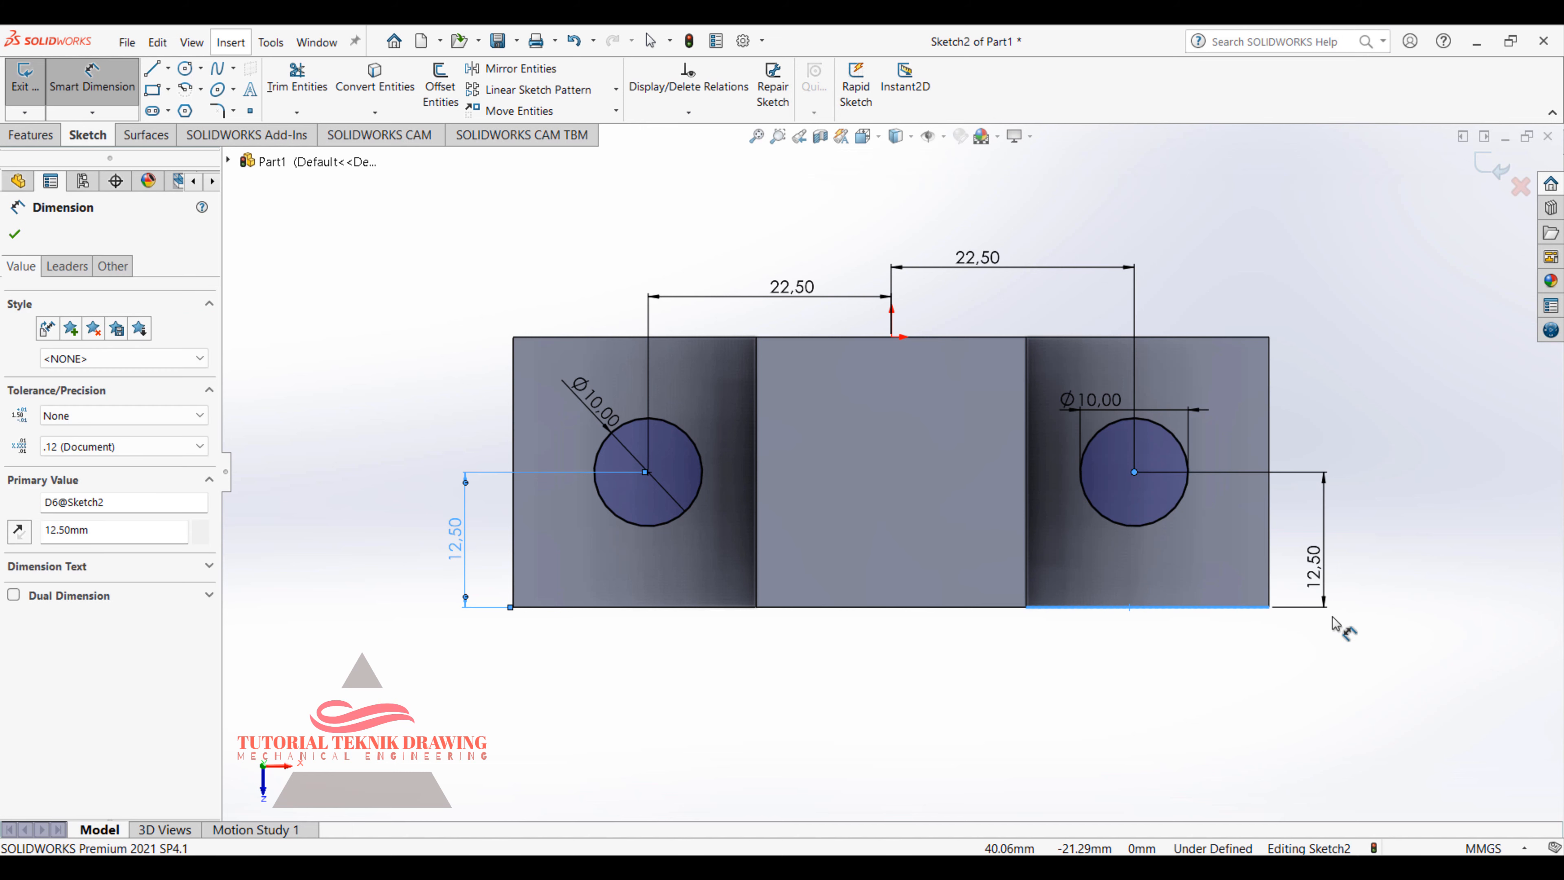
click(1254, 543)
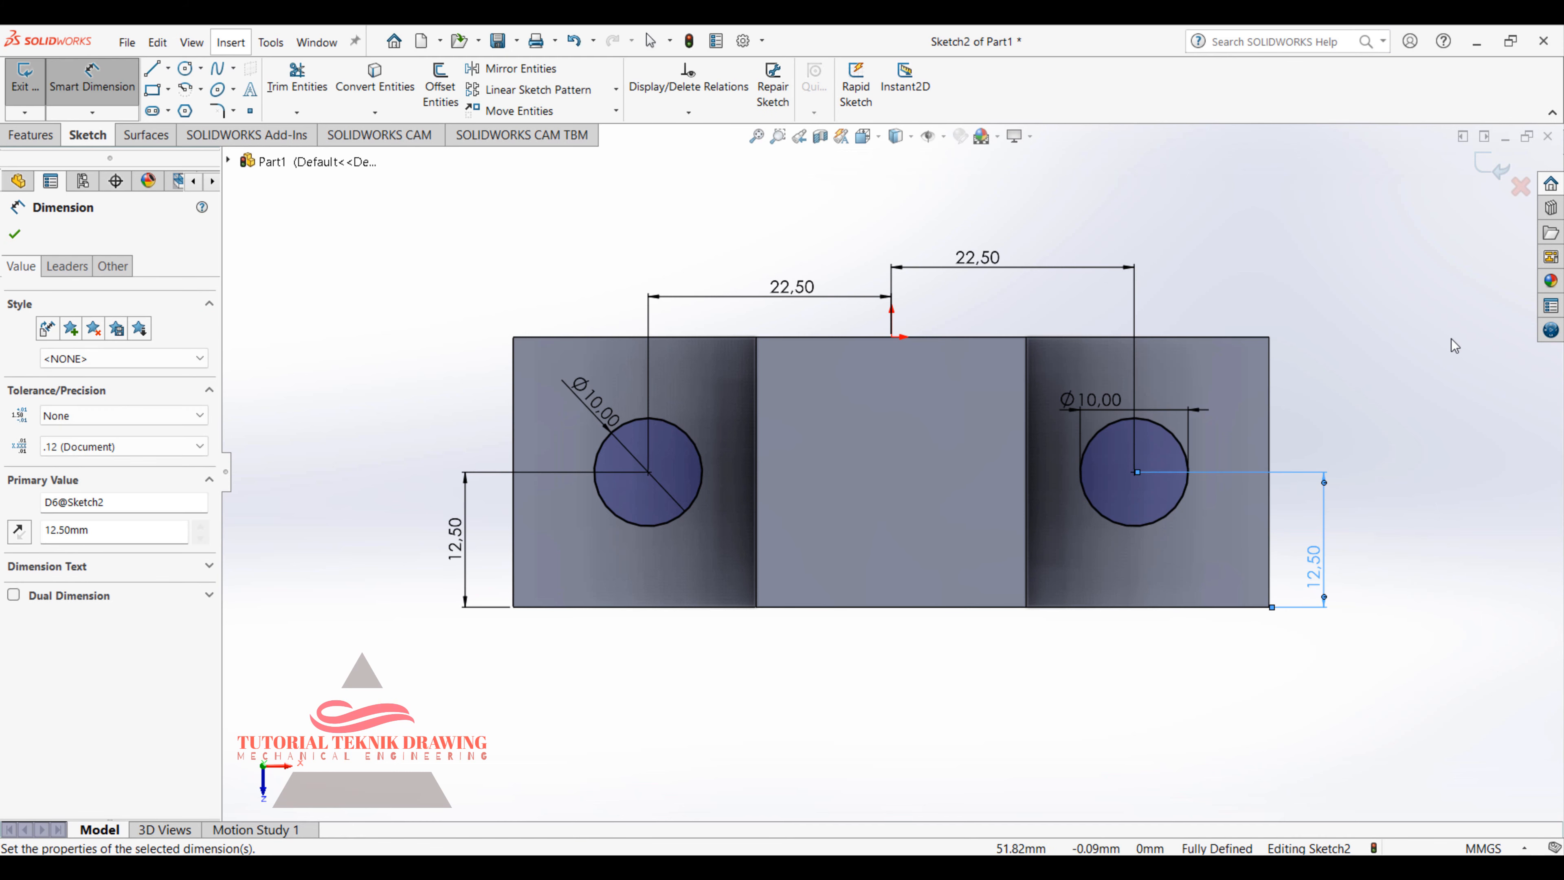
Step: Check the reference drawing and cut both 10 mm ledge circles through the body with a 25 mm blind extruded cut
click(1005, 863)
drag(1322, 557, 1054, 493)
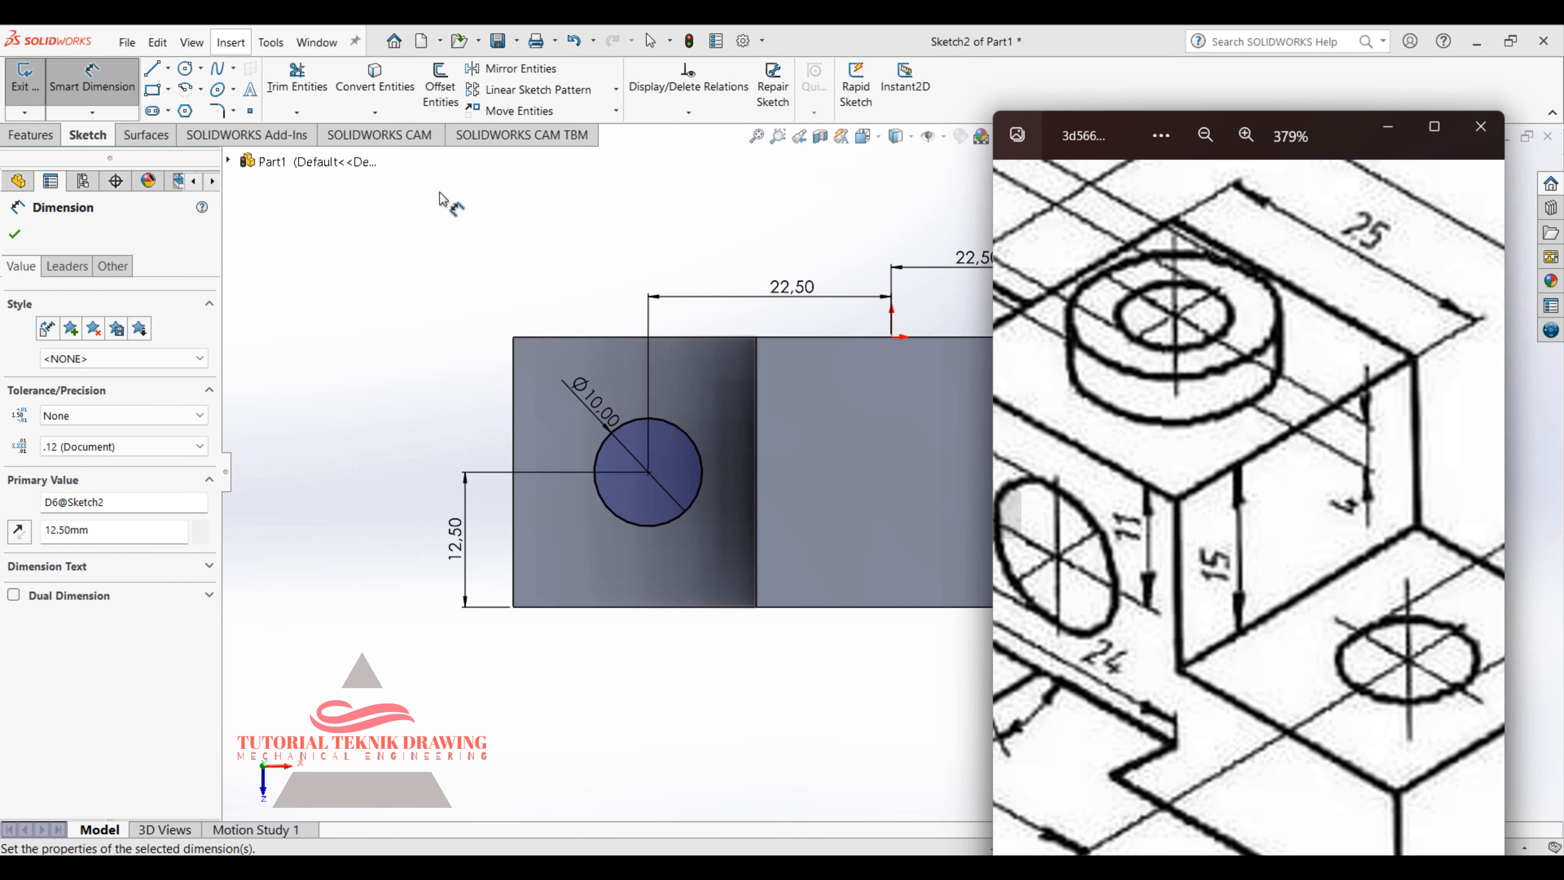
click(428, 228)
click(43, 139)
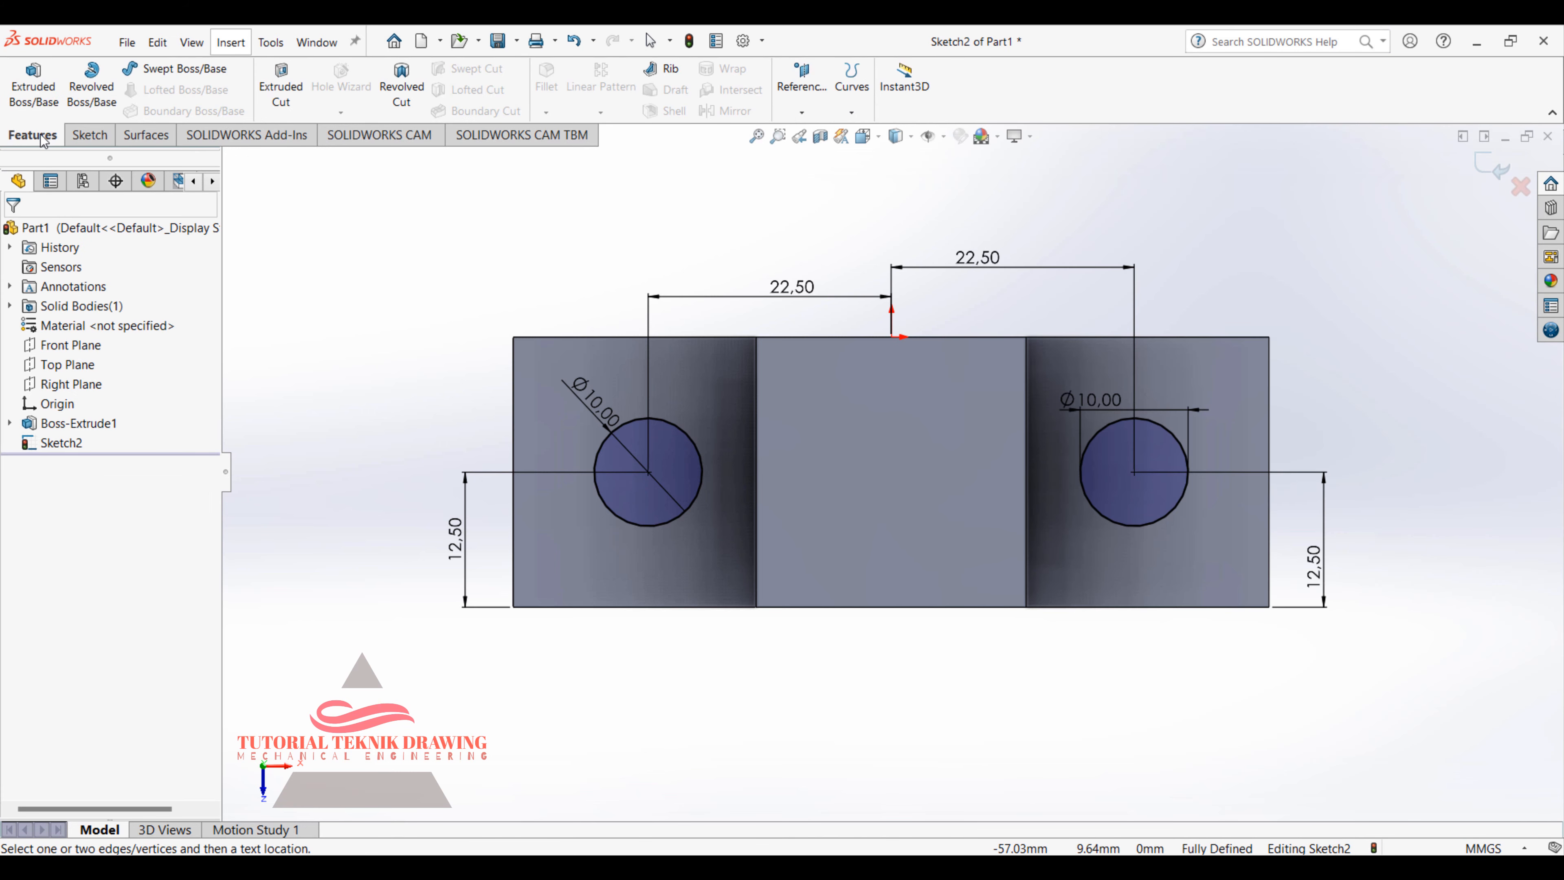
click(294, 85)
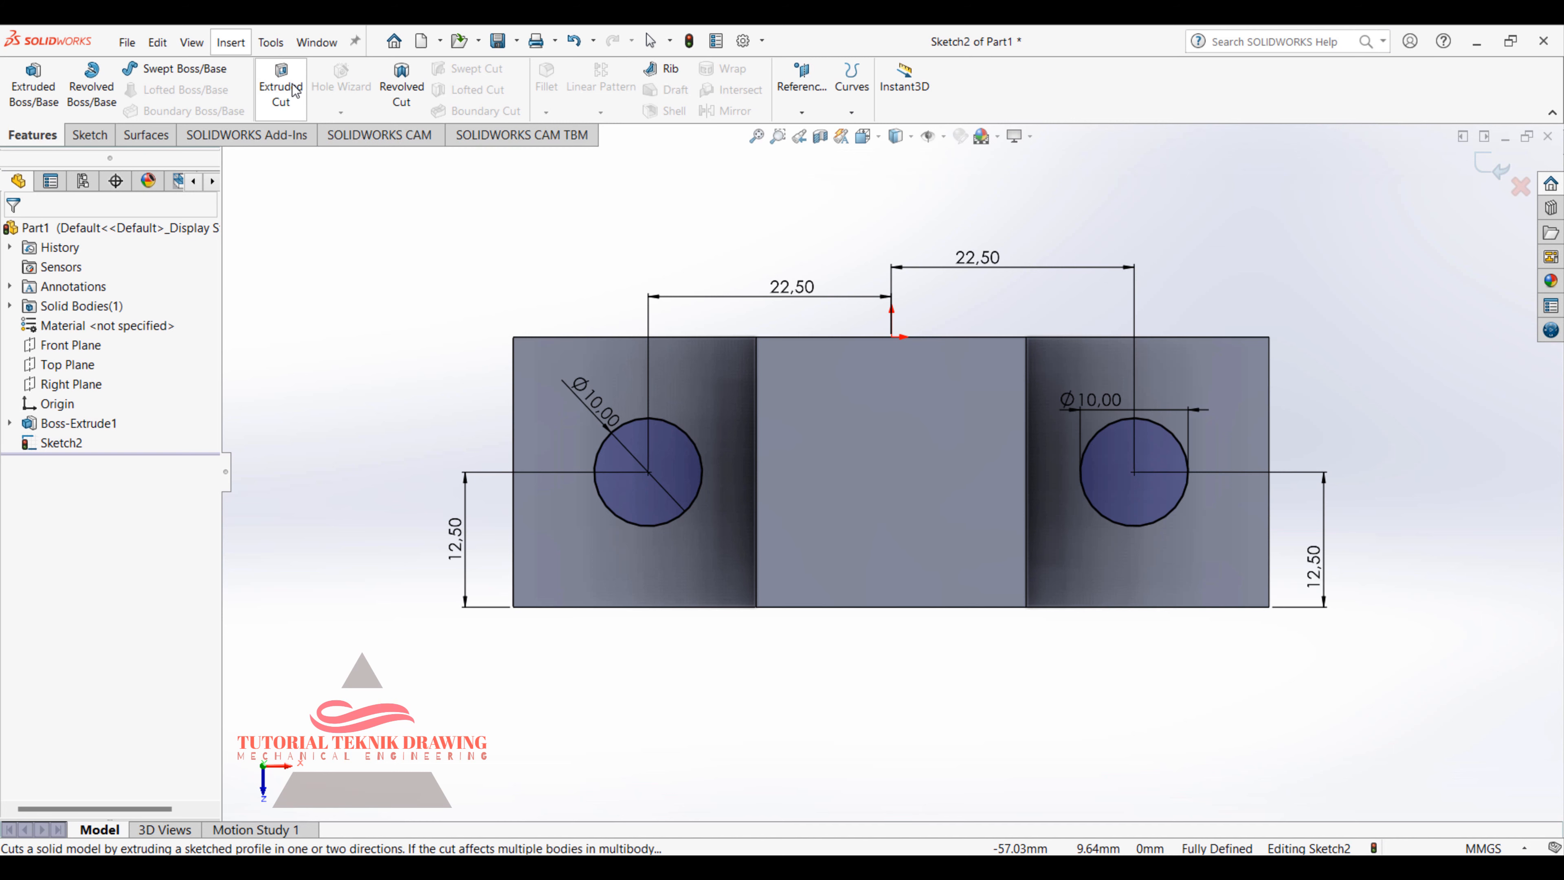
click(672, 467)
click(1130, 481)
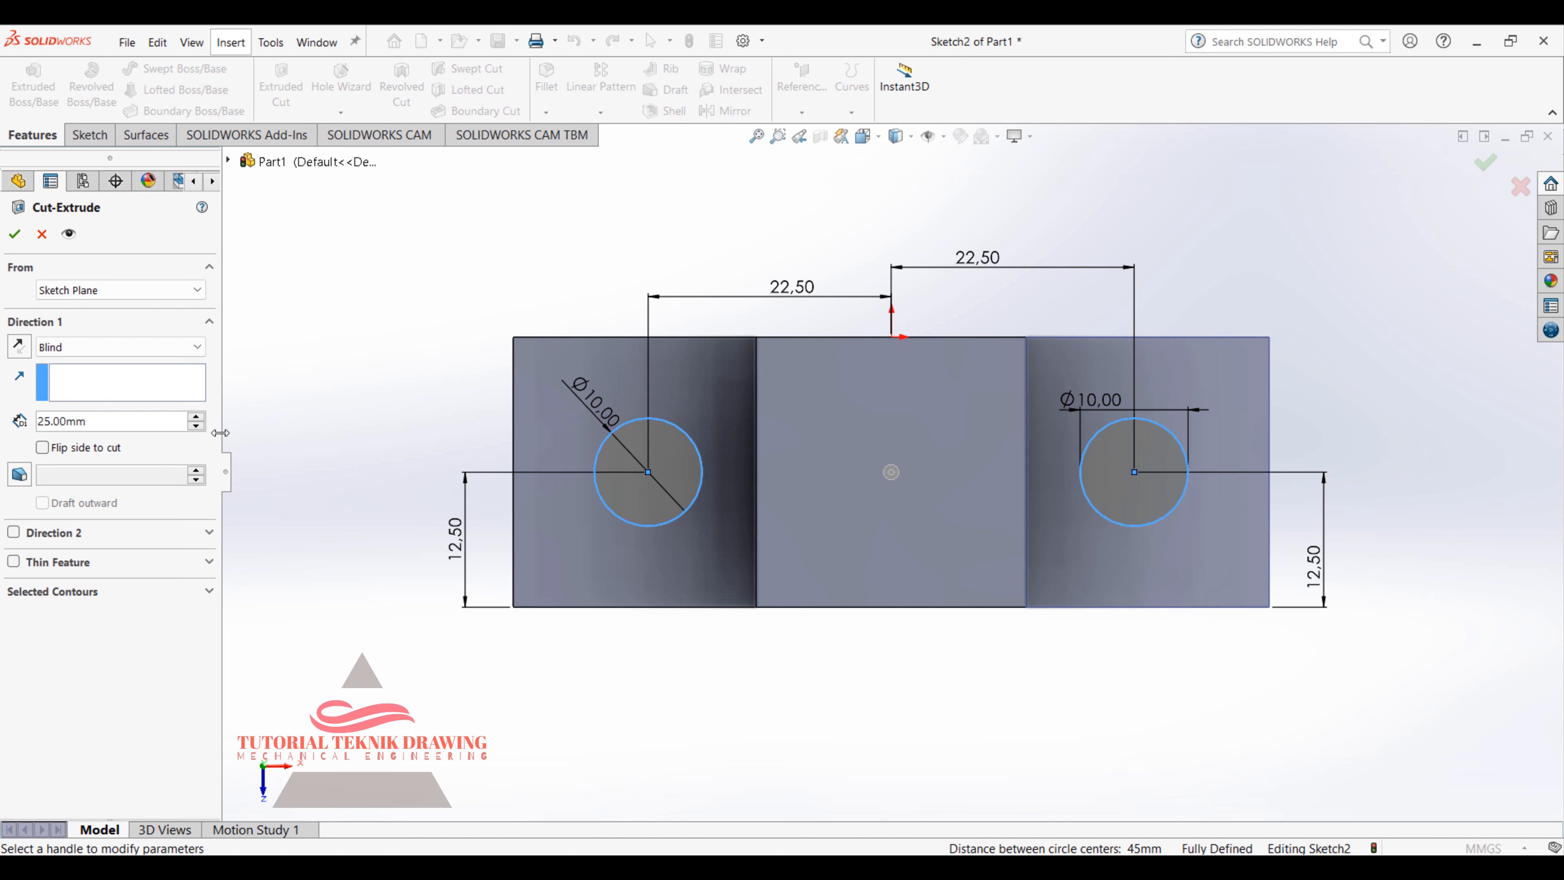
click(15, 234)
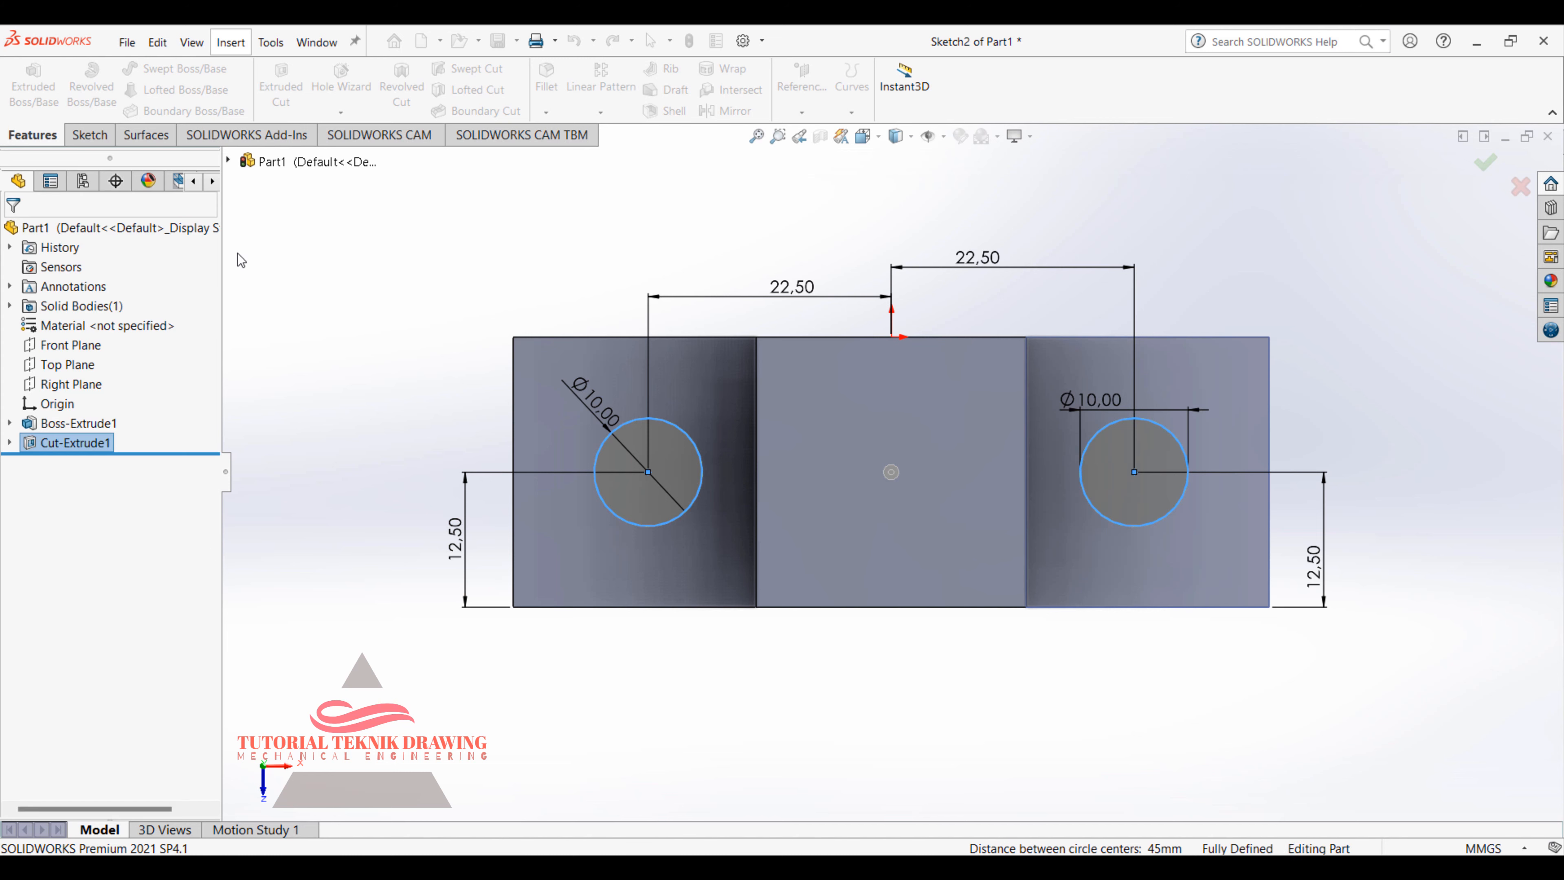
Step: Inspect the cut holes from an angled view and examine the round boss on the raised block in the reference drawing
right_click(712, 240)
click(668, 252)
right_click(667, 246)
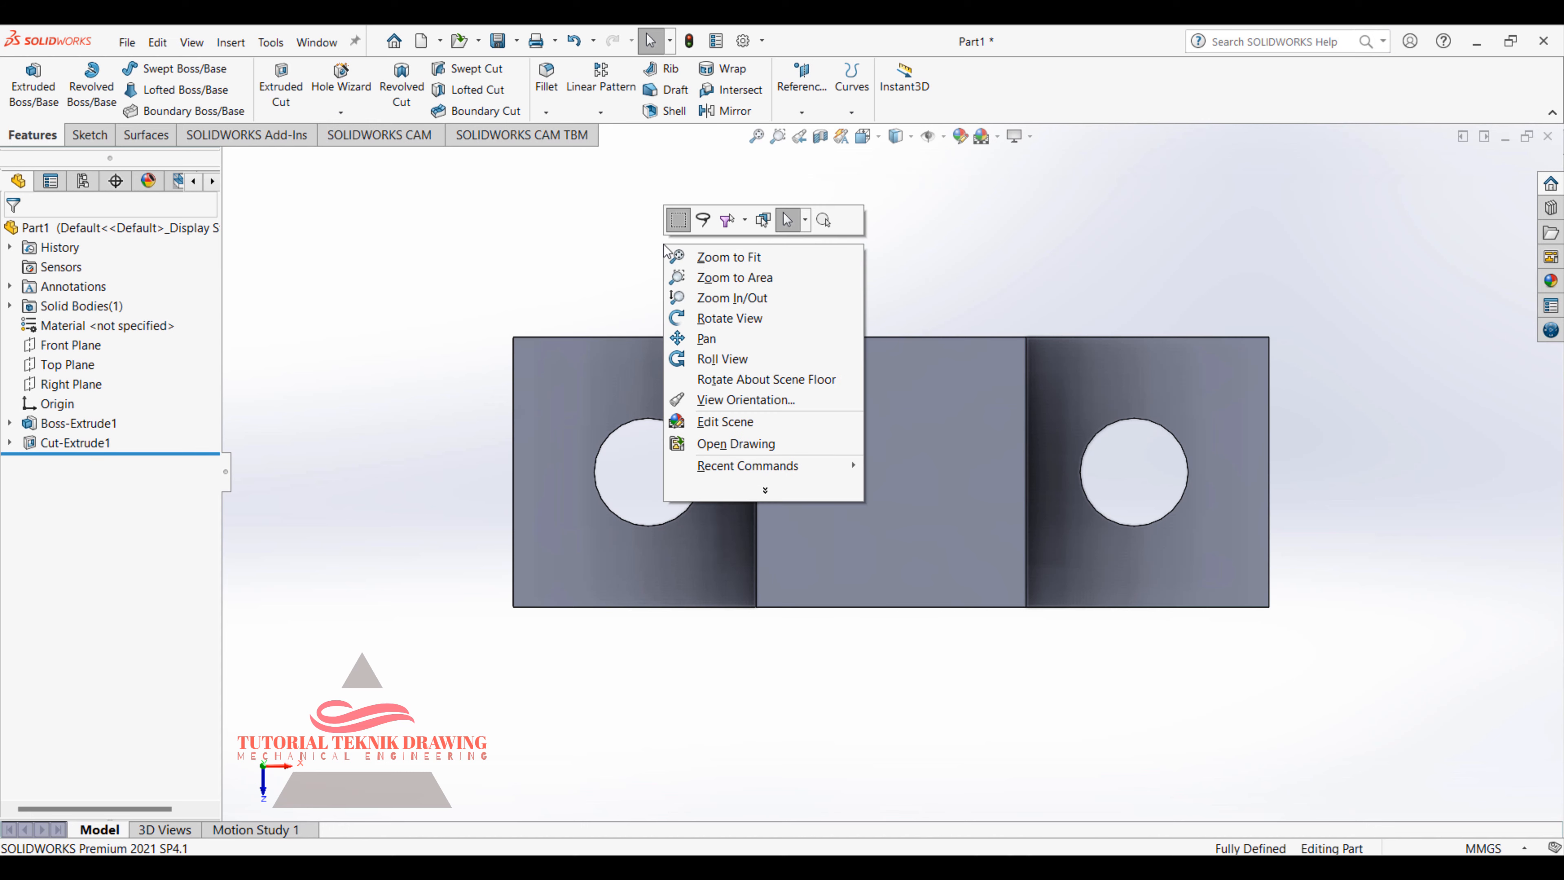
click(718, 321)
mouse_move(728, 299)
mouse_down()
mouse_move(730, 255)
mouse_move(758, 231)
mouse_move(782, 318)
mouse_move(803, 280)
mouse_move(973, 312)
mouse_move(848, 308)
mouse_move(741, 363)
mouse_up()
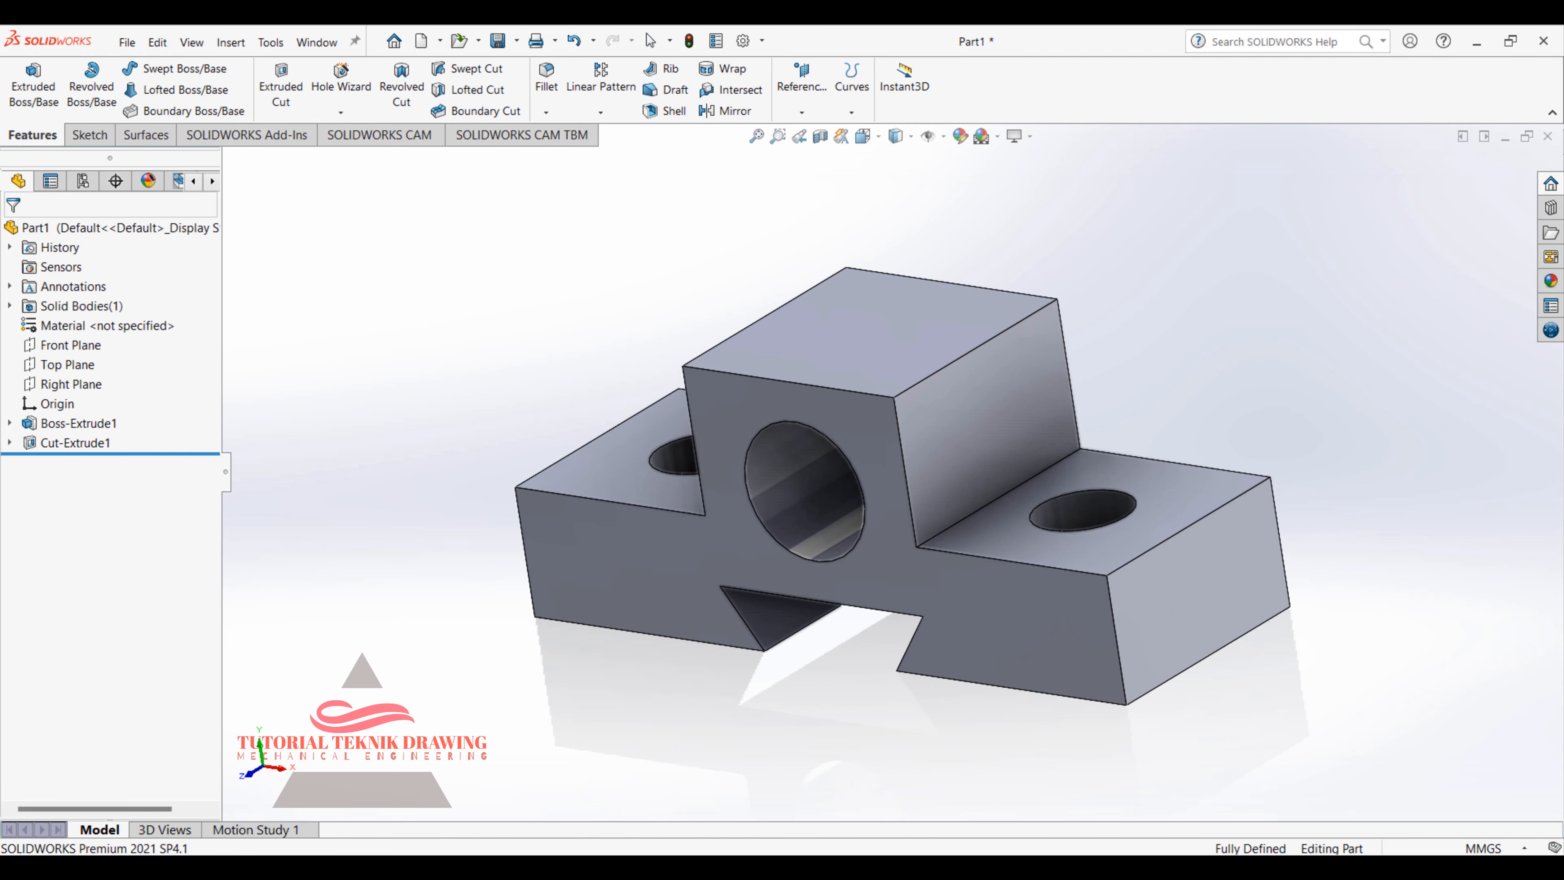
click(1010, 867)
drag(1231, 500, 1249, 600)
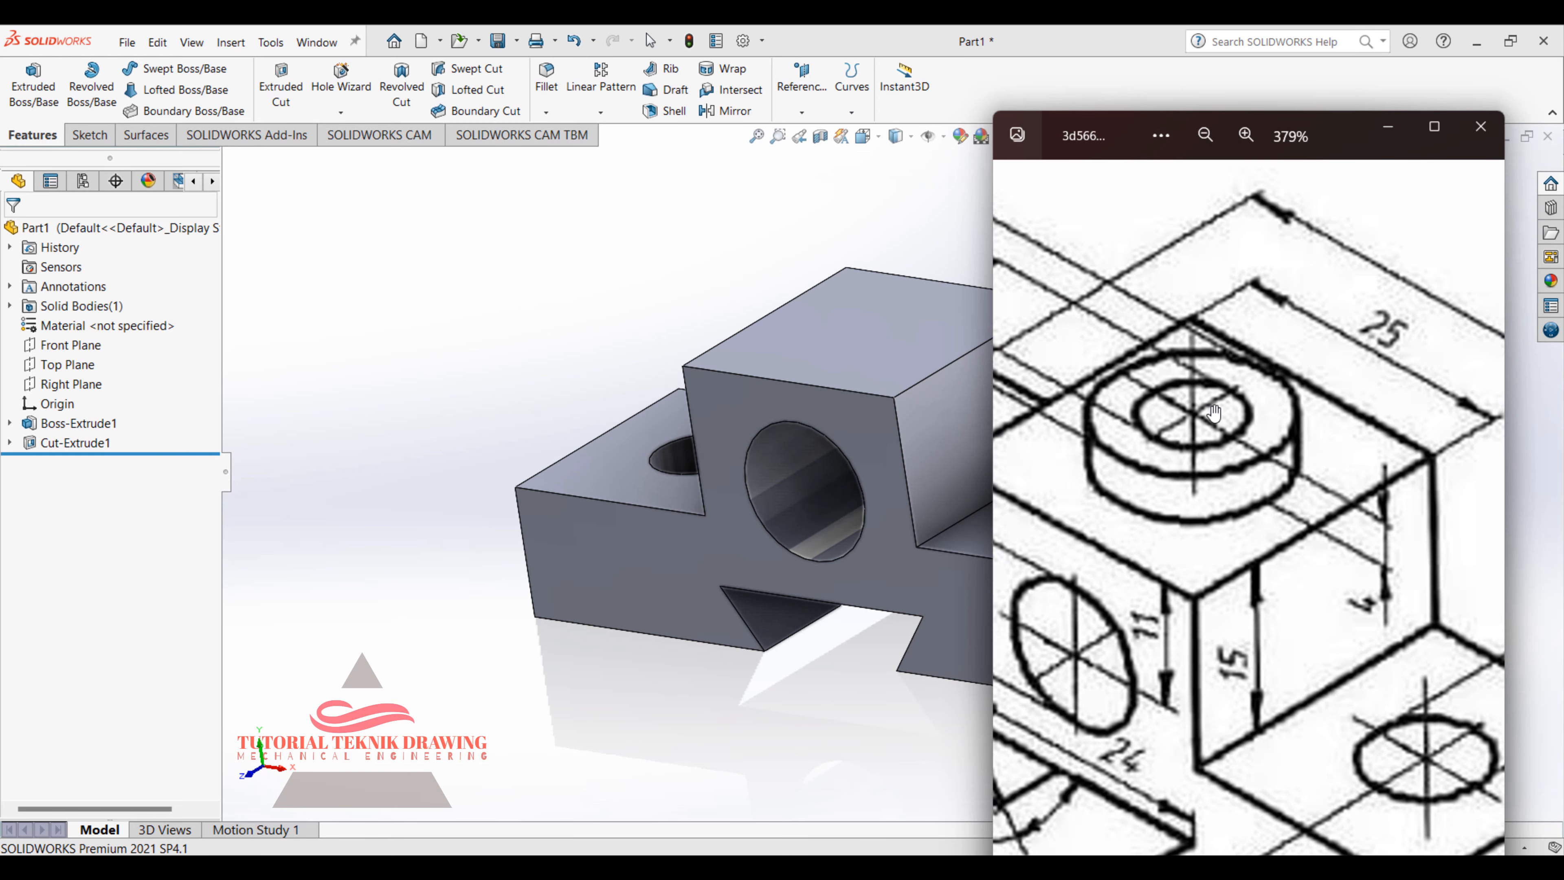
click(1389, 127)
Step: Sketch a circle about 13.7 mm in diameter at the centre of the raised block's top face, viewed normal to it
right_click(1198, 245)
click(1255, 256)
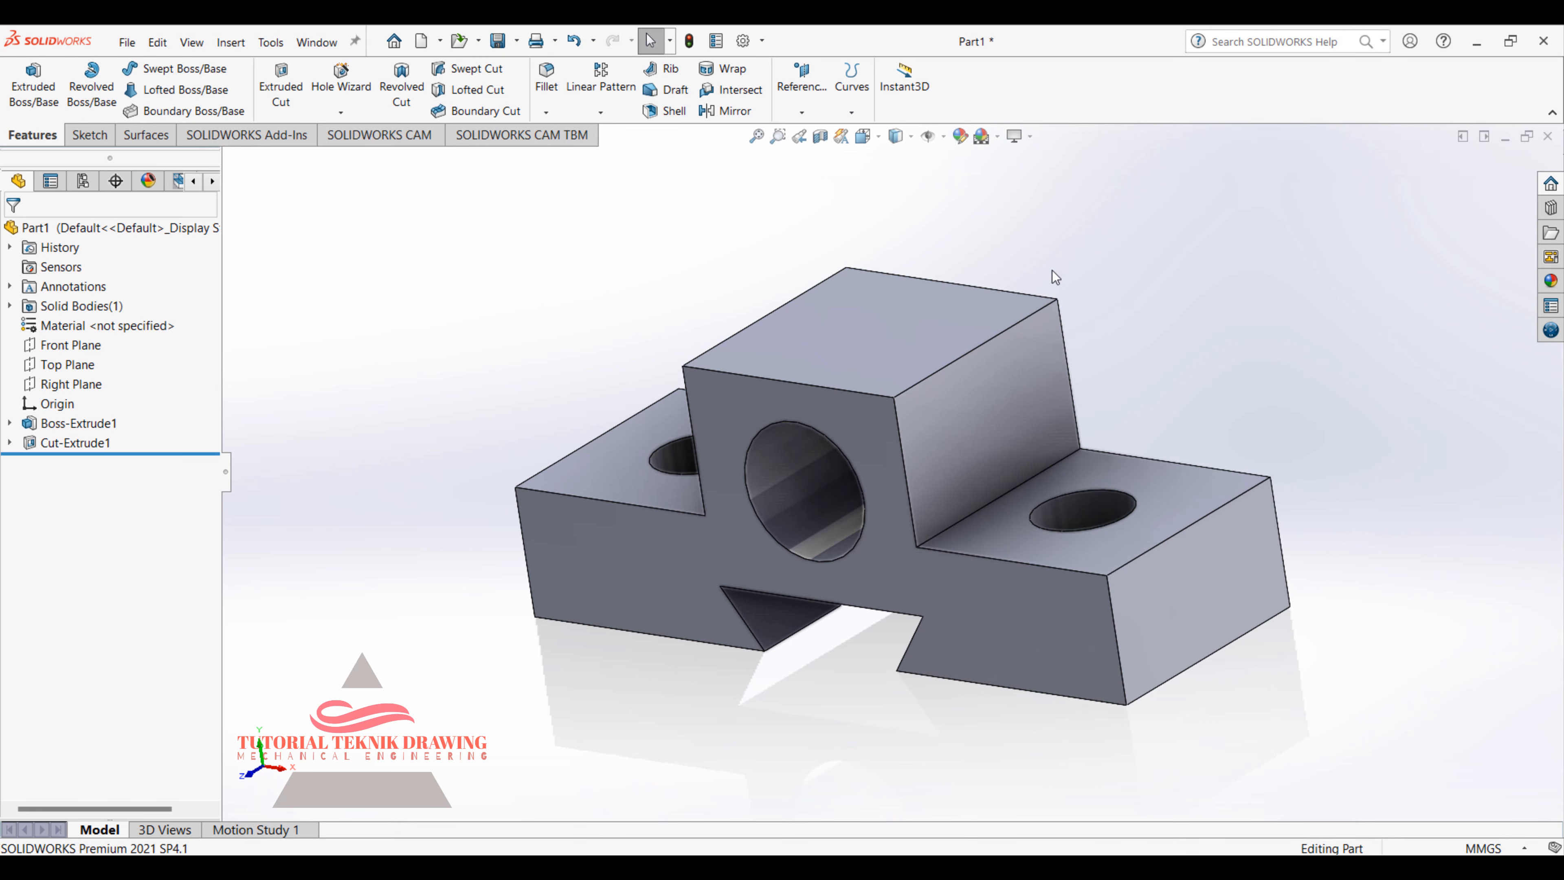
click(898, 323)
click(1040, 274)
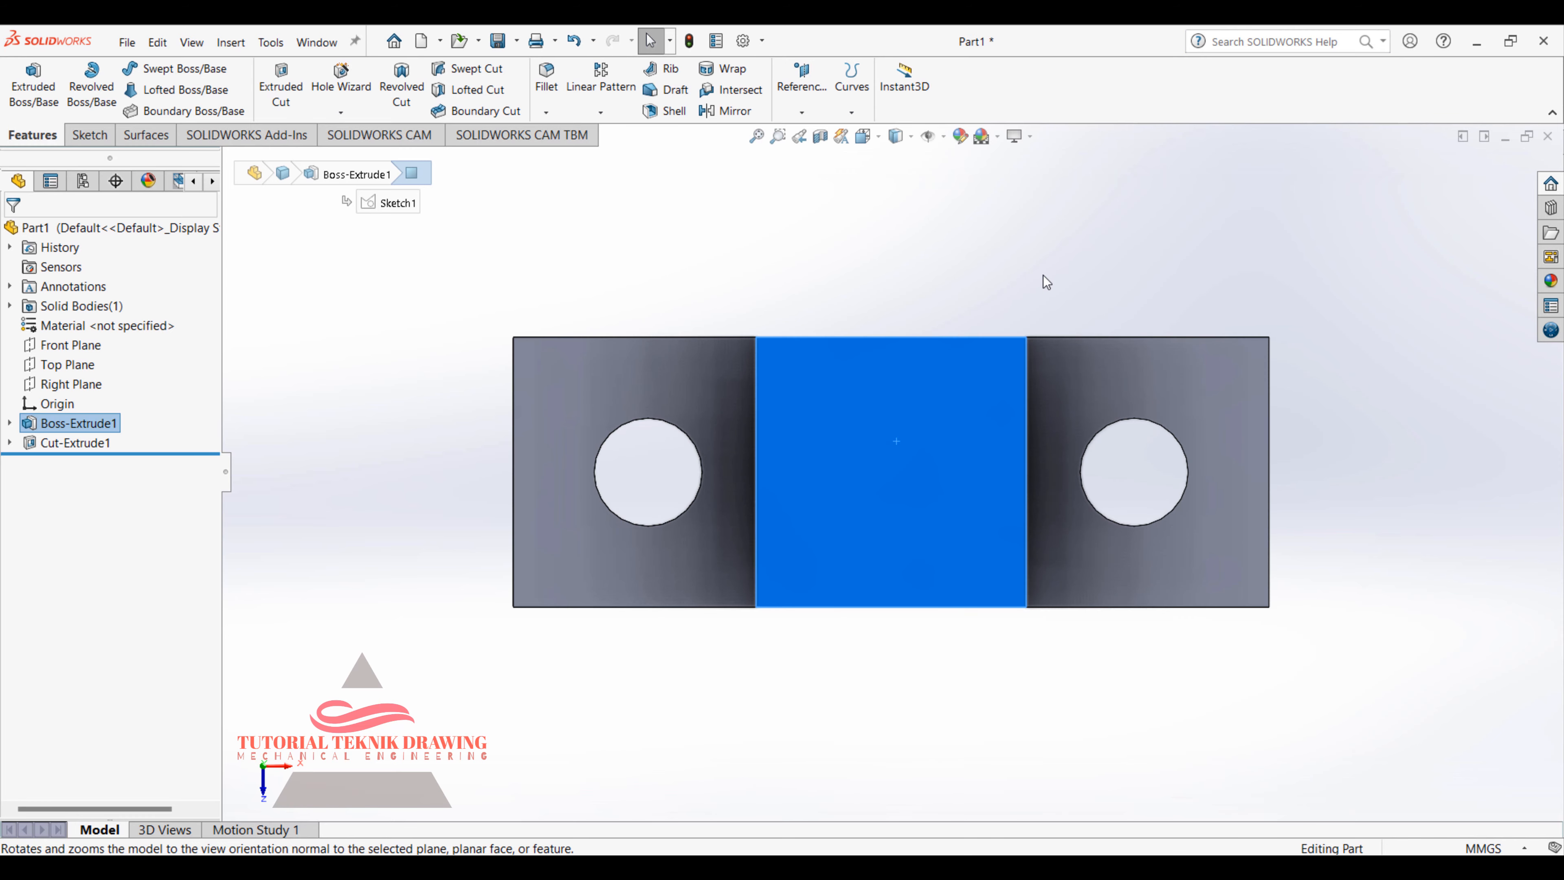
click(91, 136)
click(185, 67)
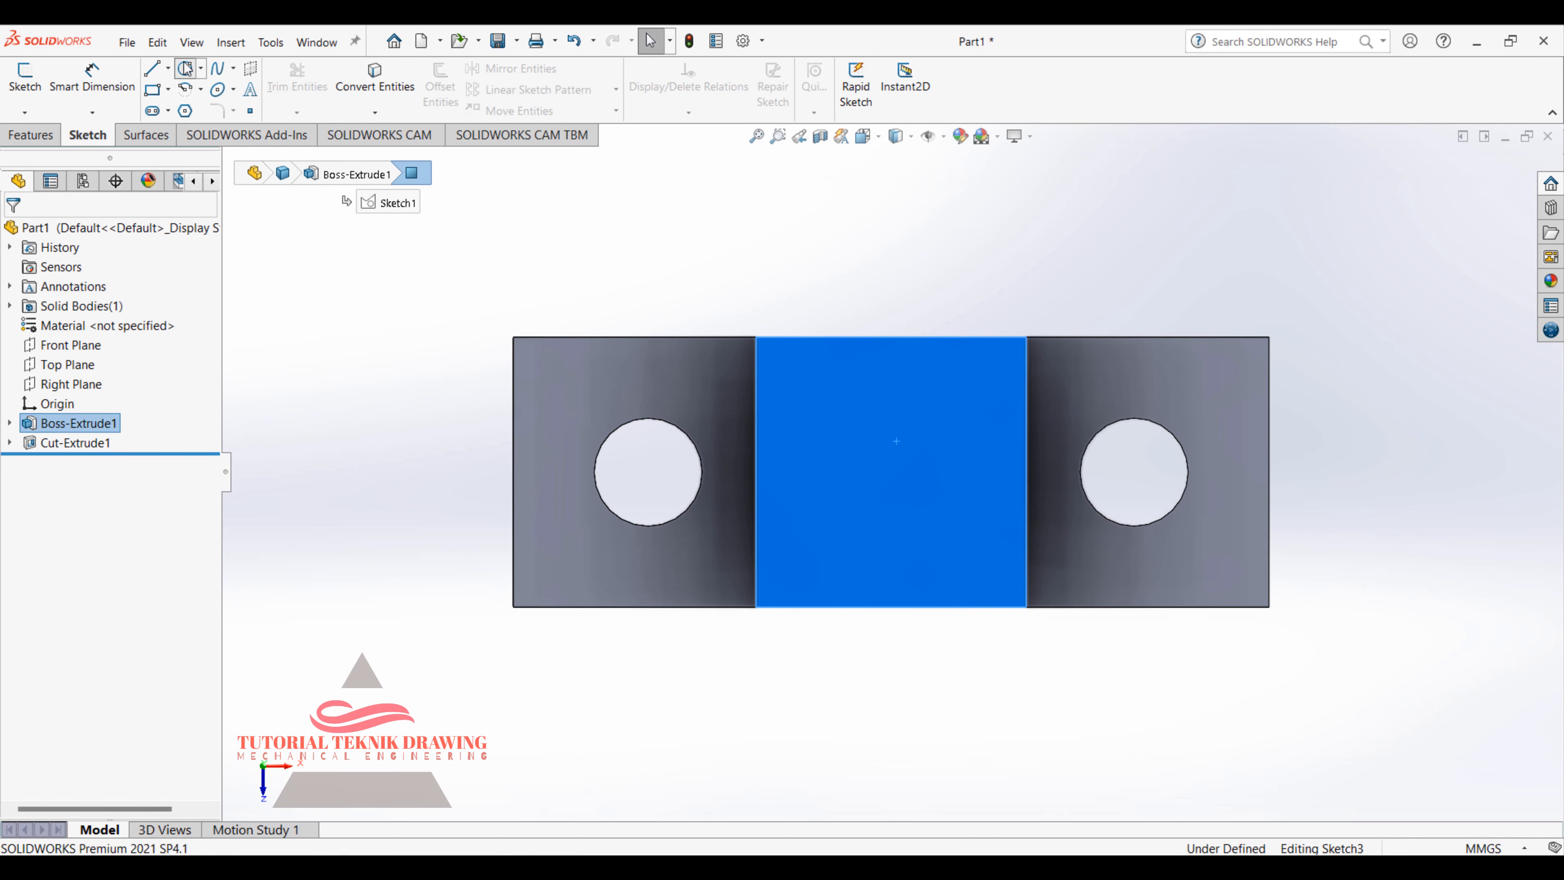
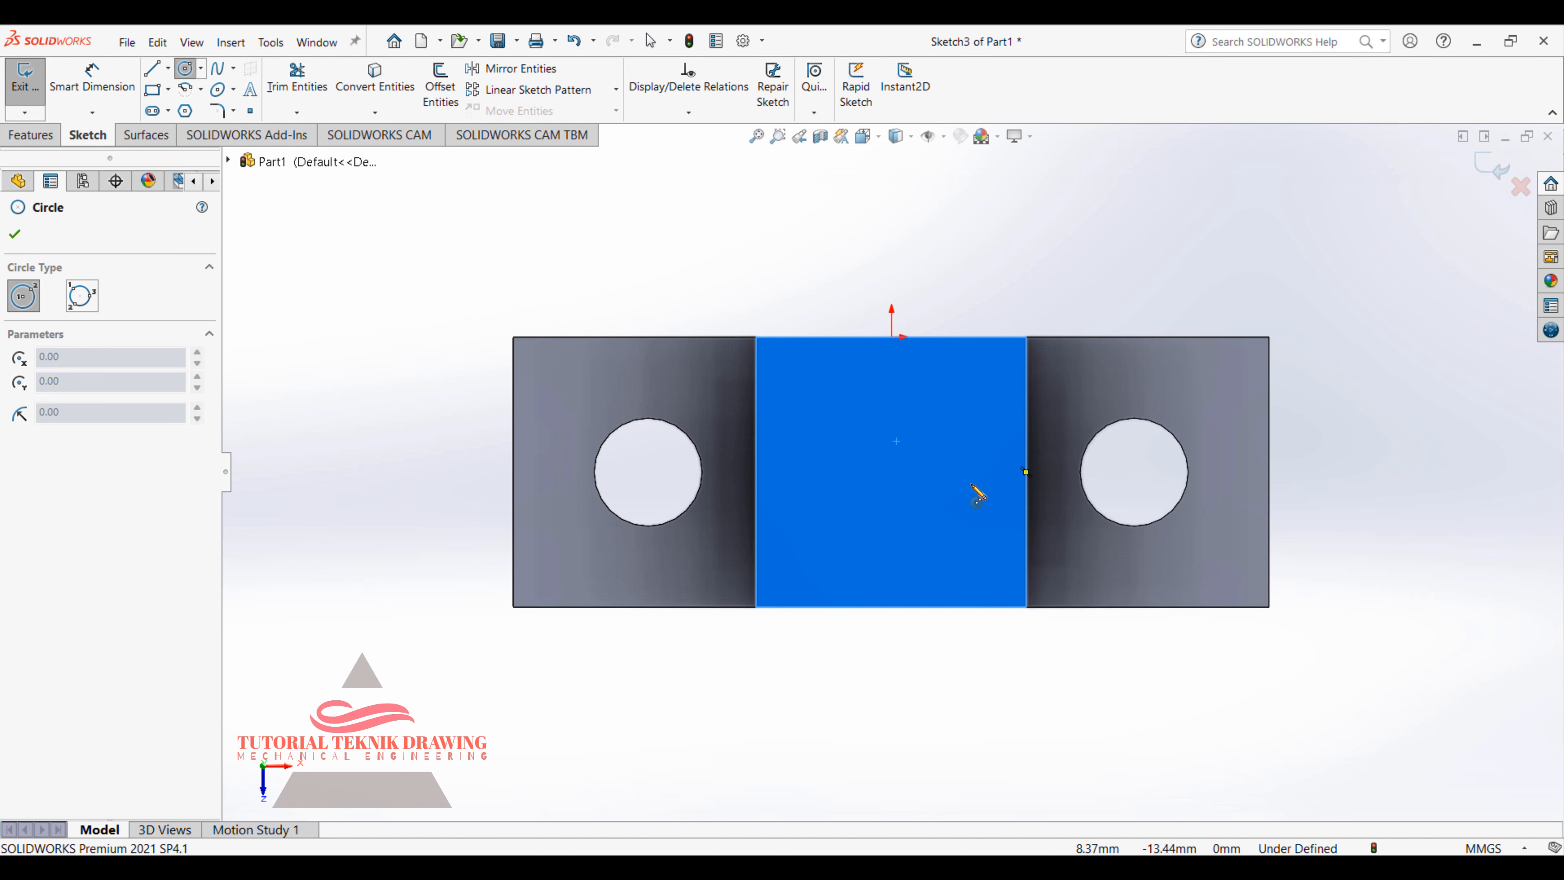
click(892, 472)
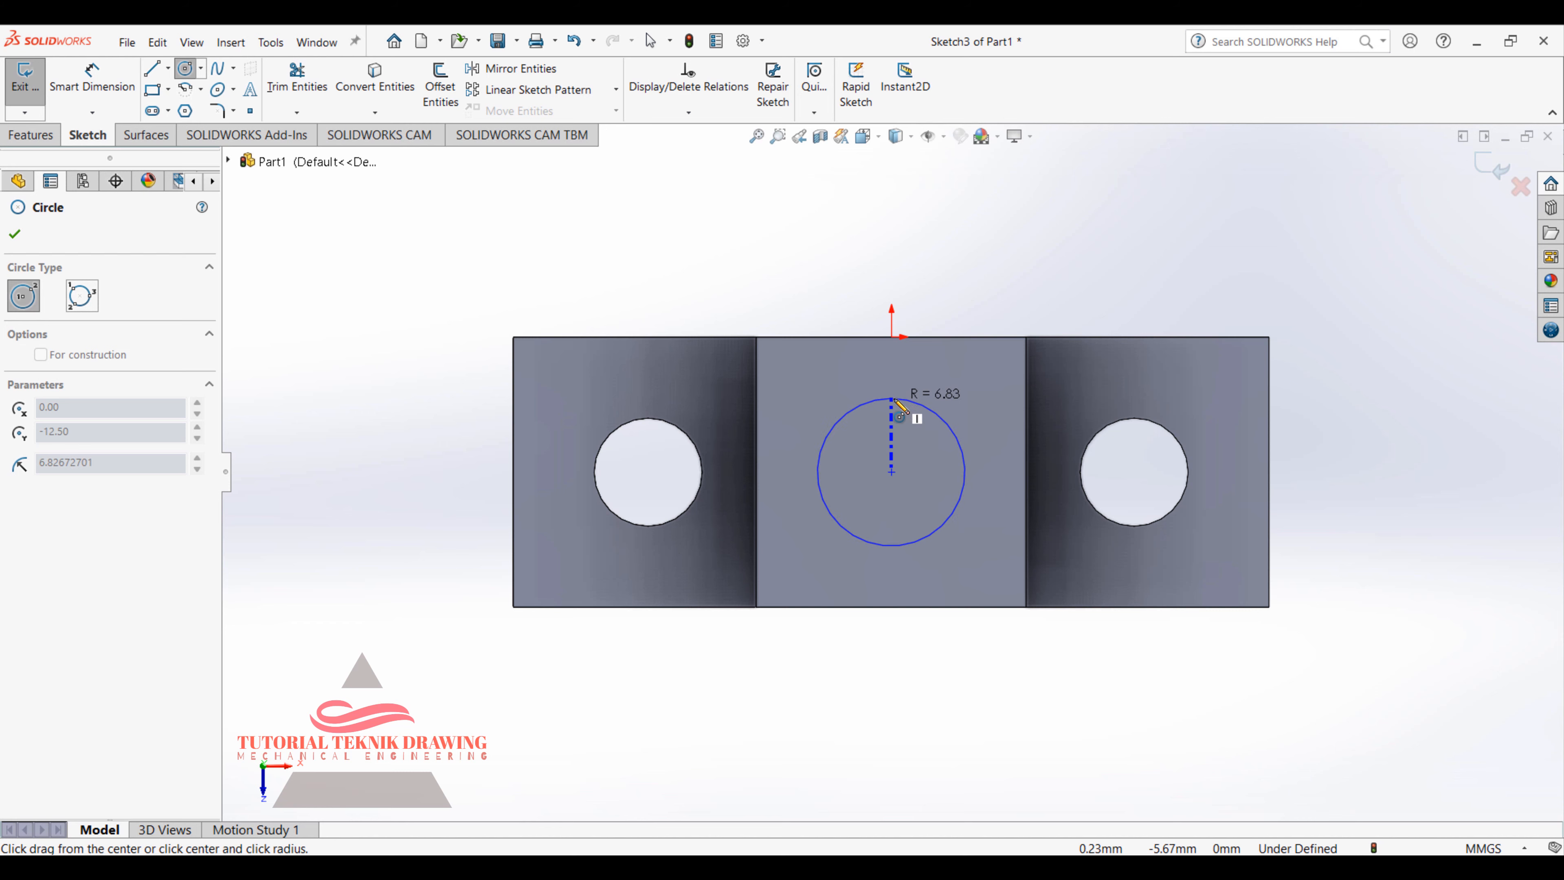
click(916, 403)
Step: Check the boss diameter in the reference drawing and dimension the raised block's circle as 15 mm
click(1069, 866)
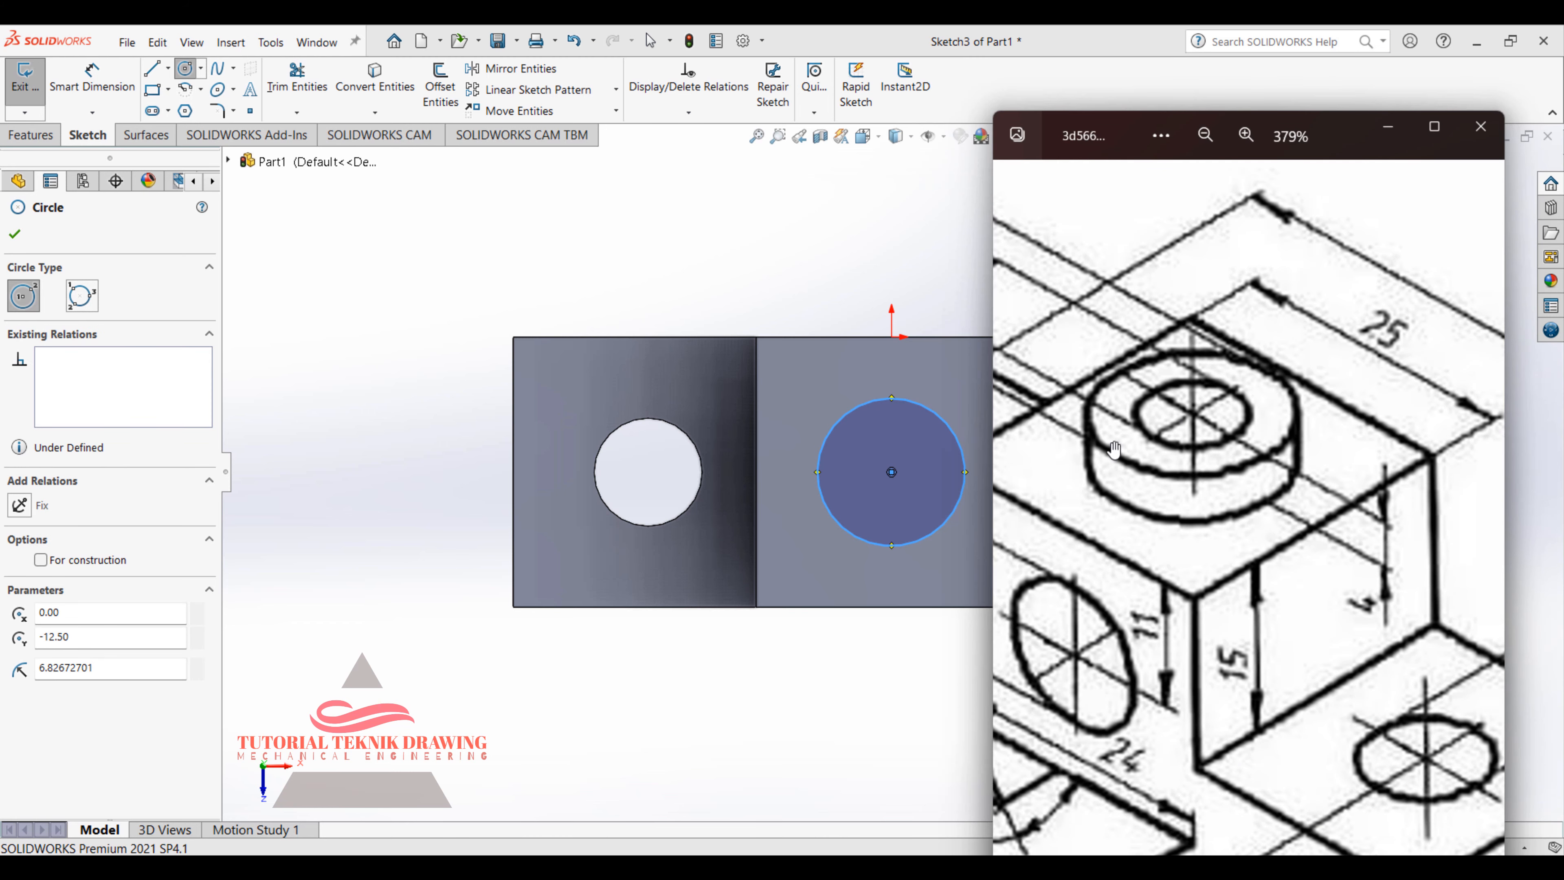
drag(1116, 605, 1291, 621)
click(1388, 126)
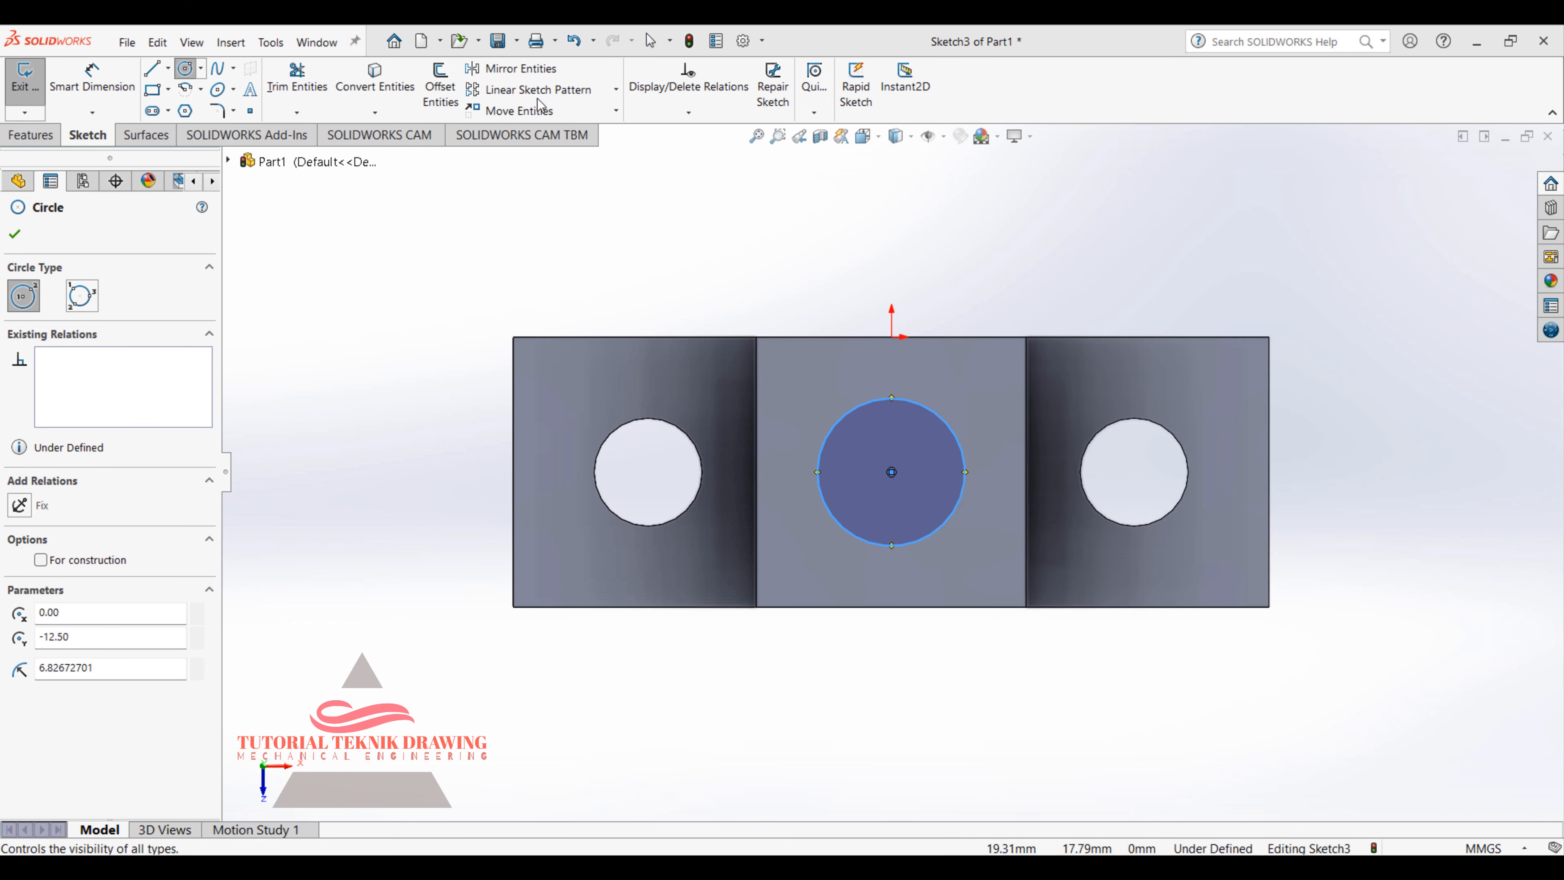
click(92, 80)
click(839, 423)
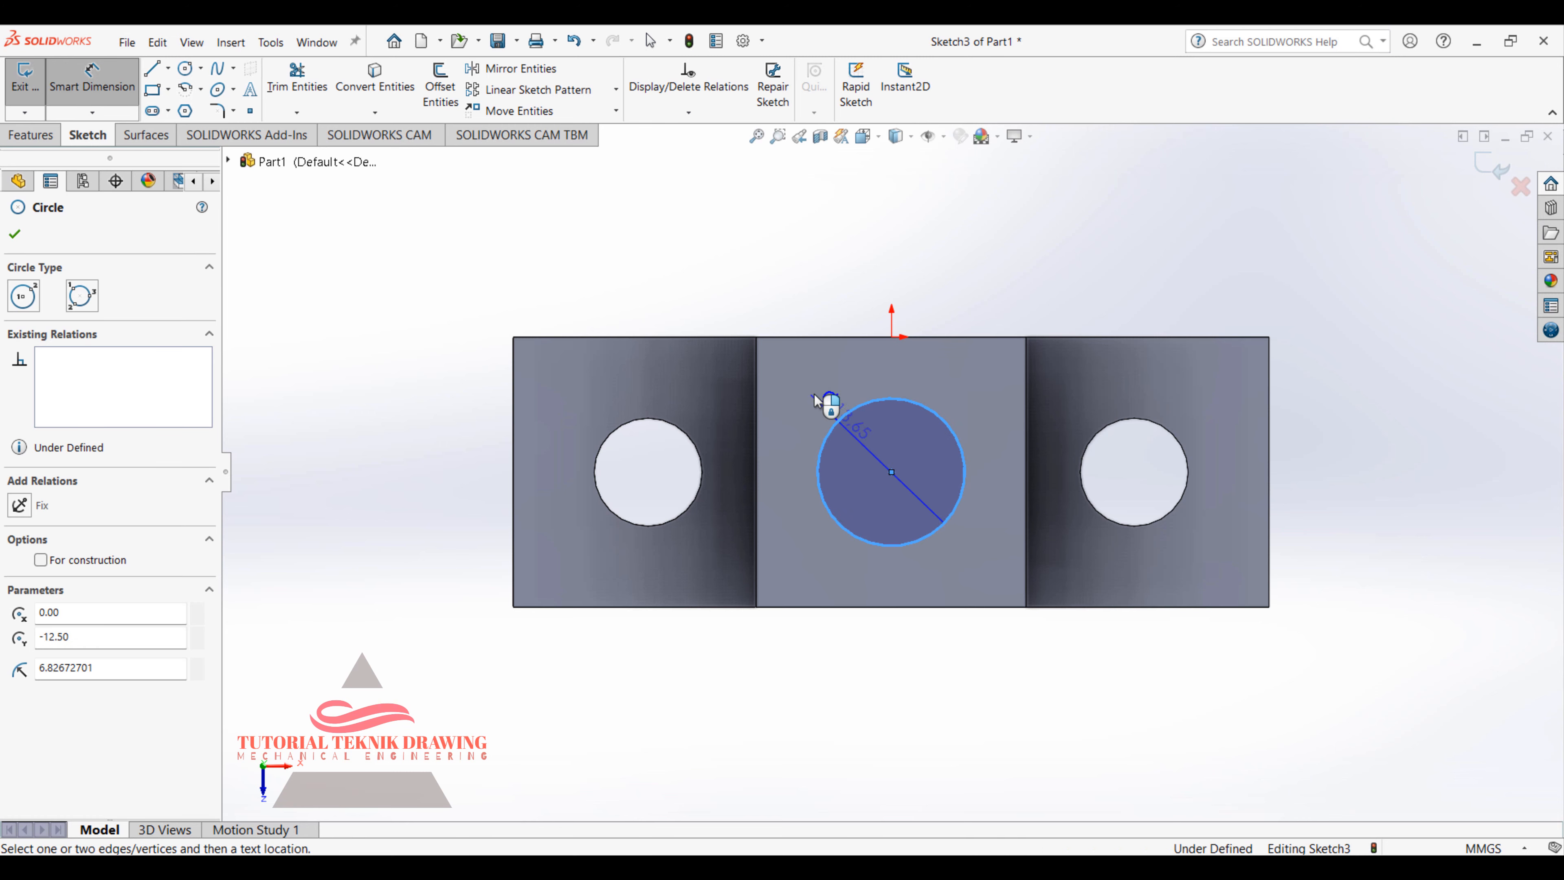
click(812, 344)
text(1)
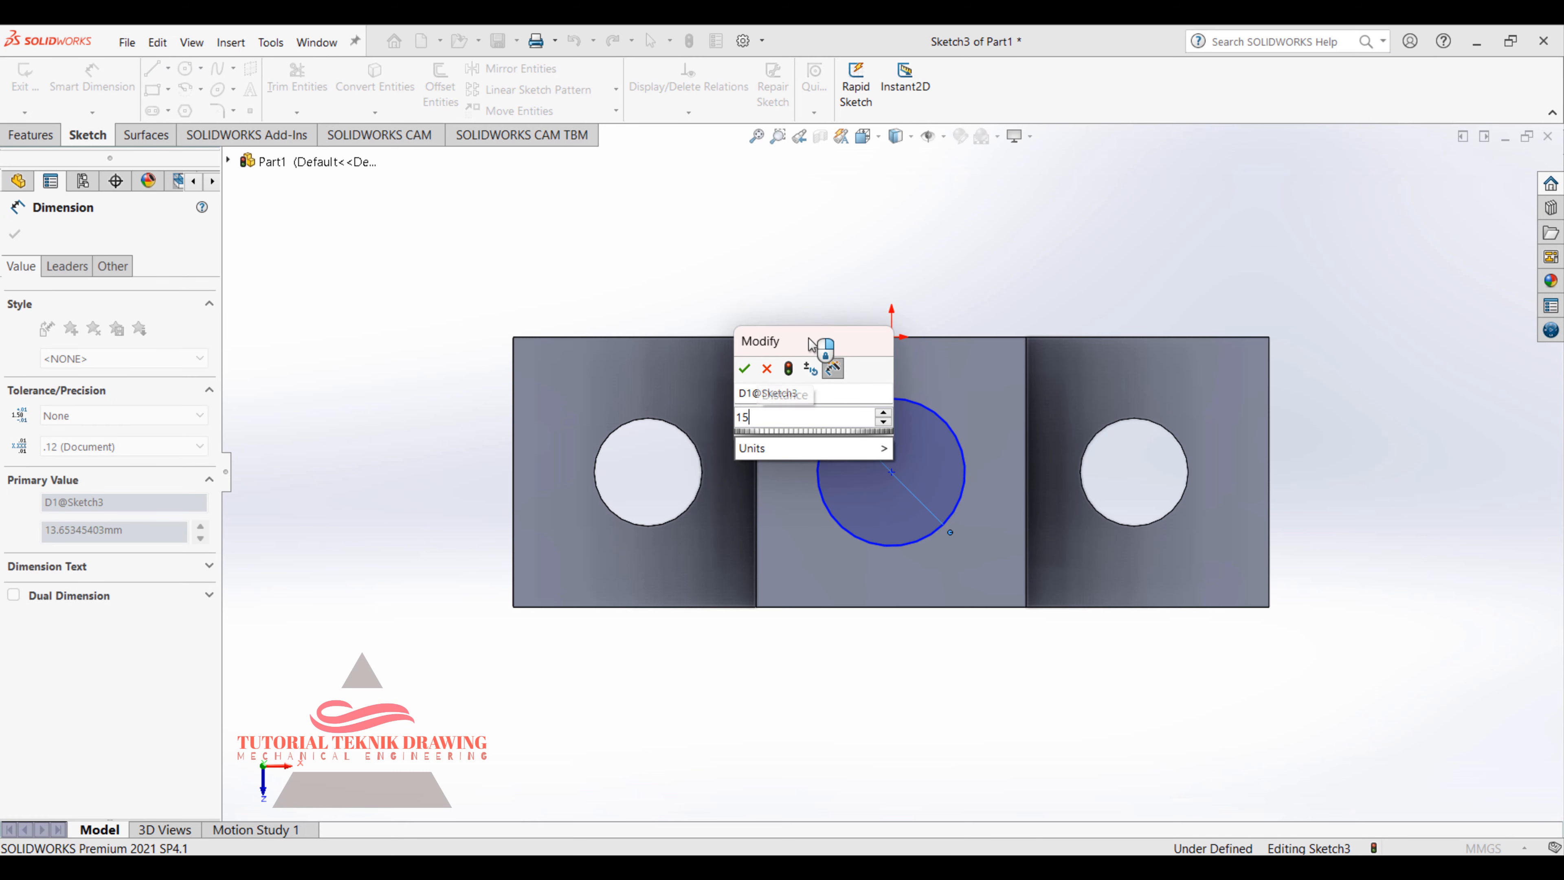
text(5)
key(Return)
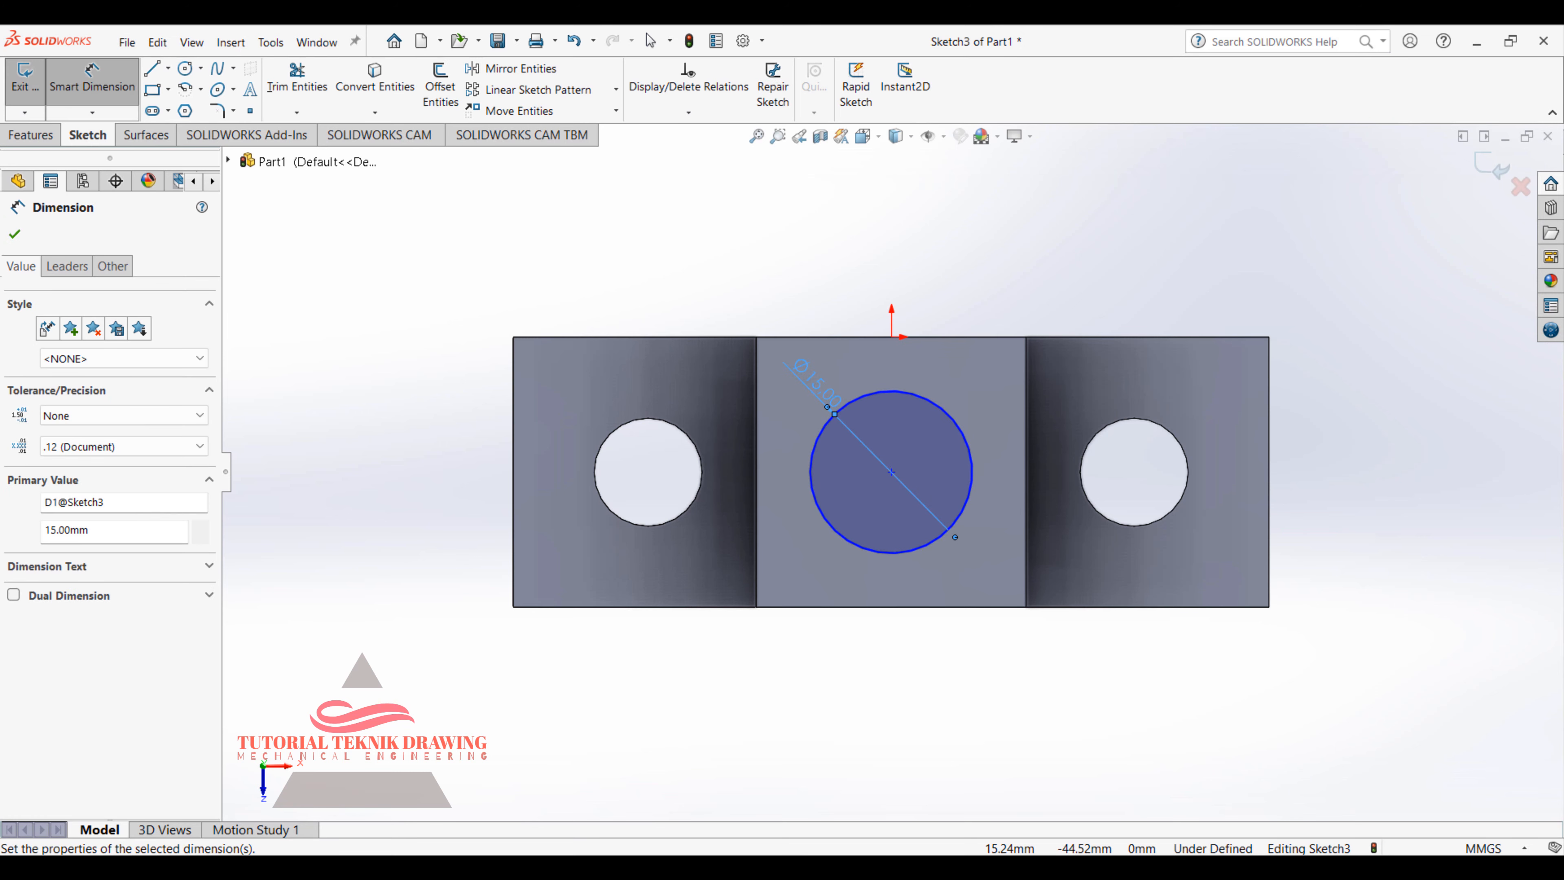
key(alt+Tab)
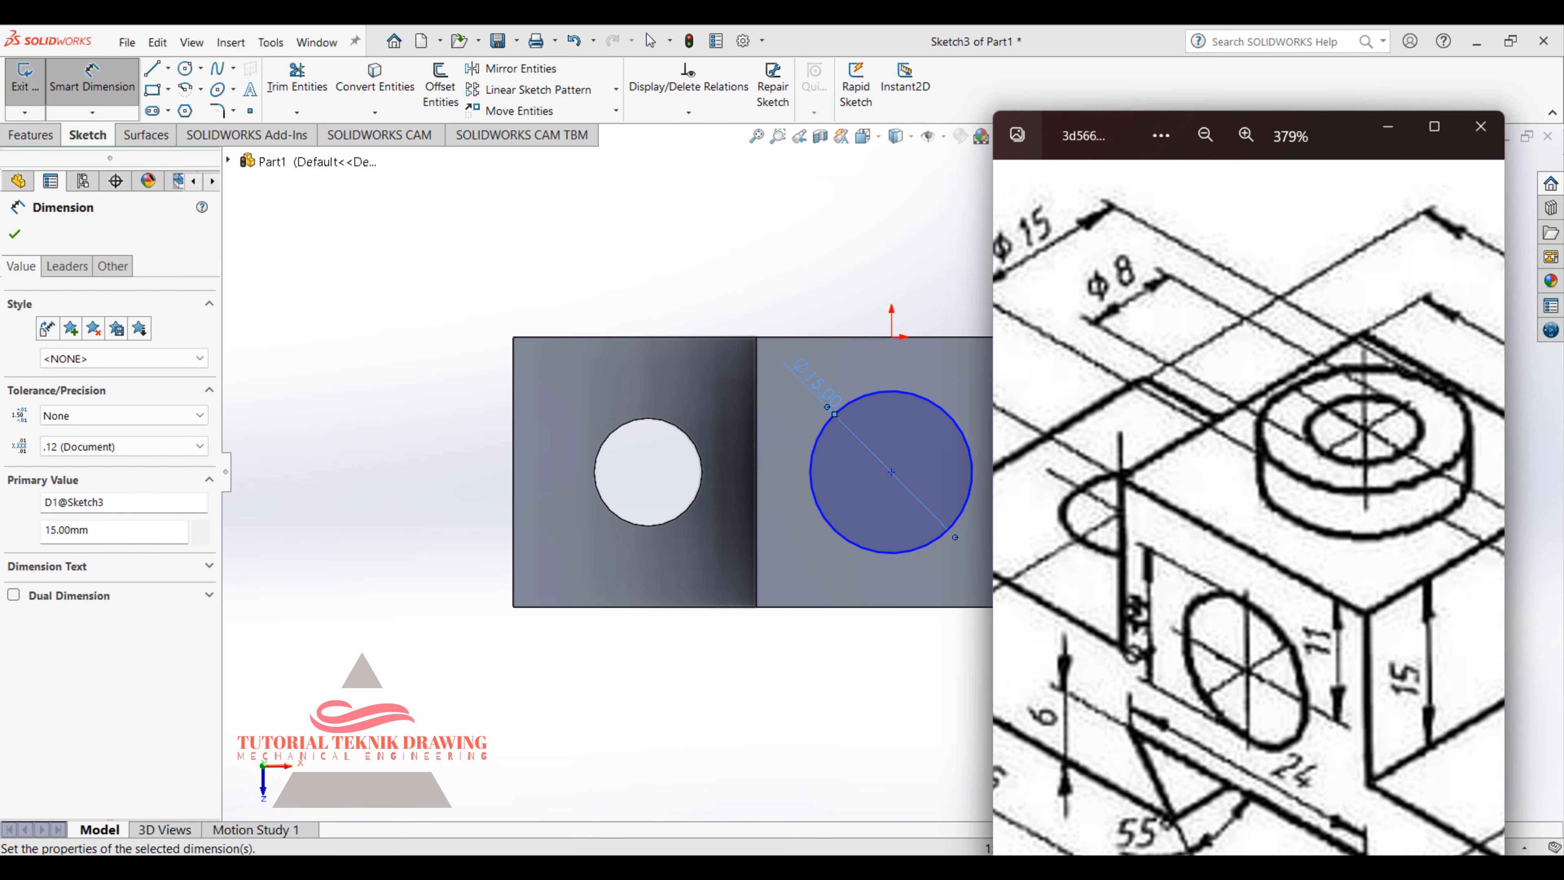
key(alt+Tab)
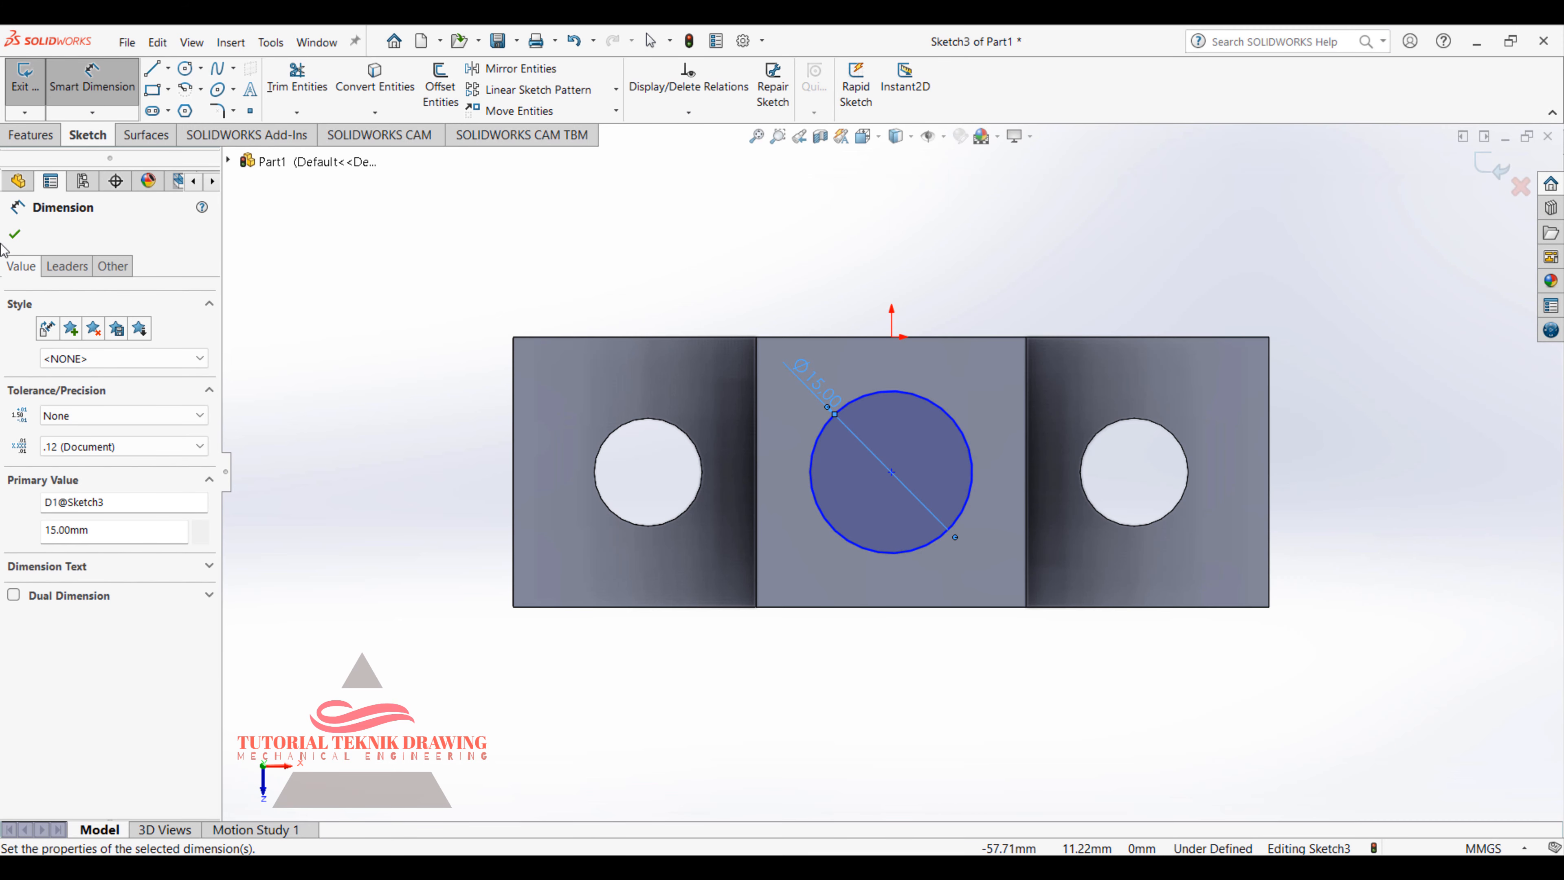
click(15, 233)
Step: Check the boss height in the reference drawing and extrude the 15 mm circle as a 4 mm blind boss
click(24, 141)
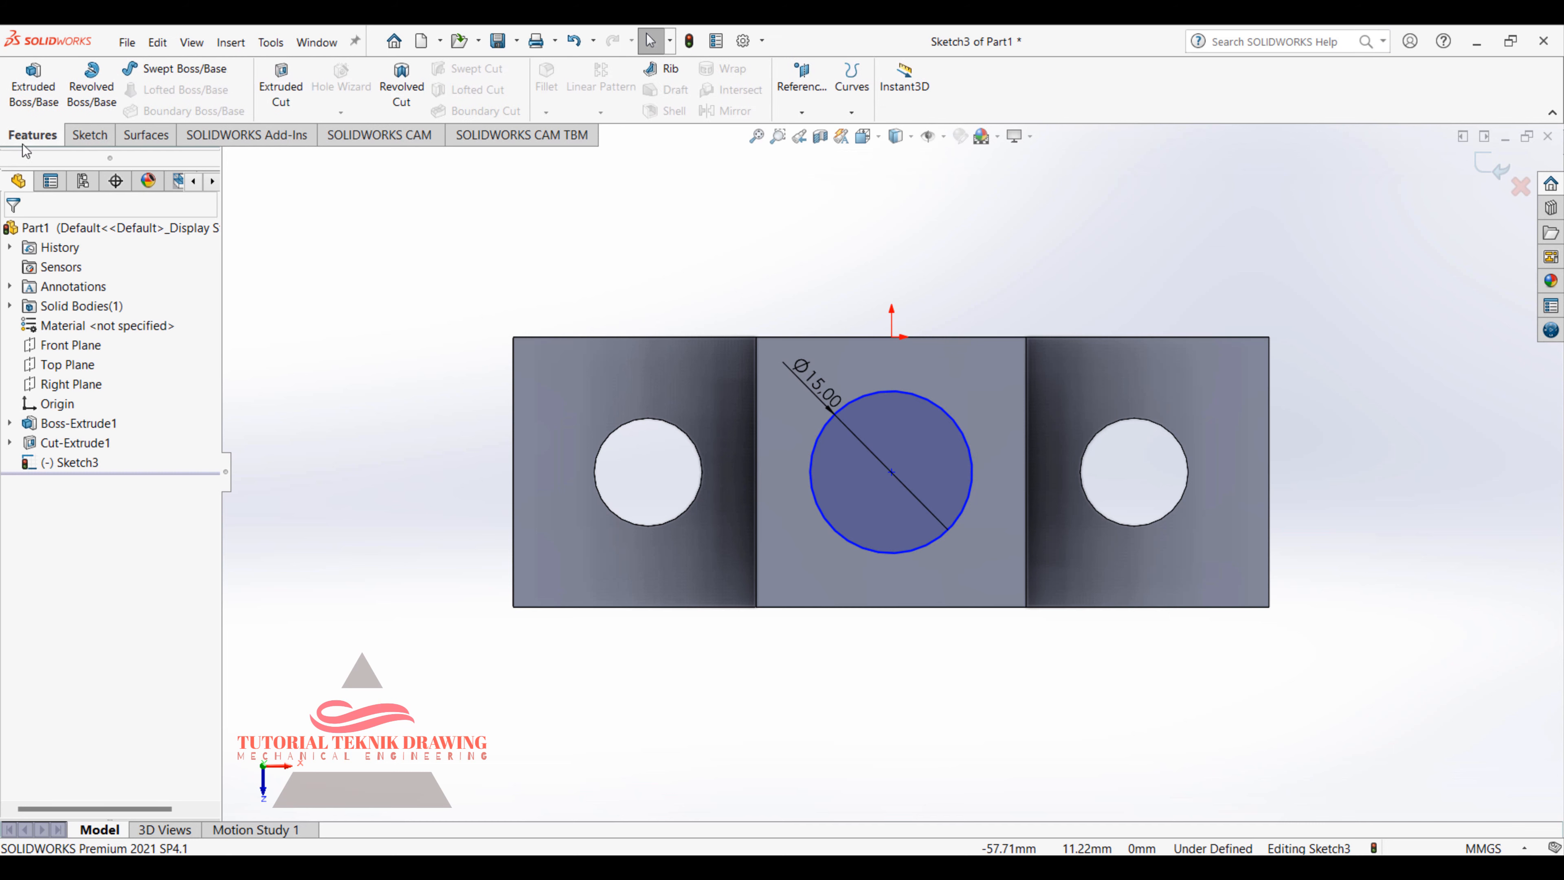
click(34, 87)
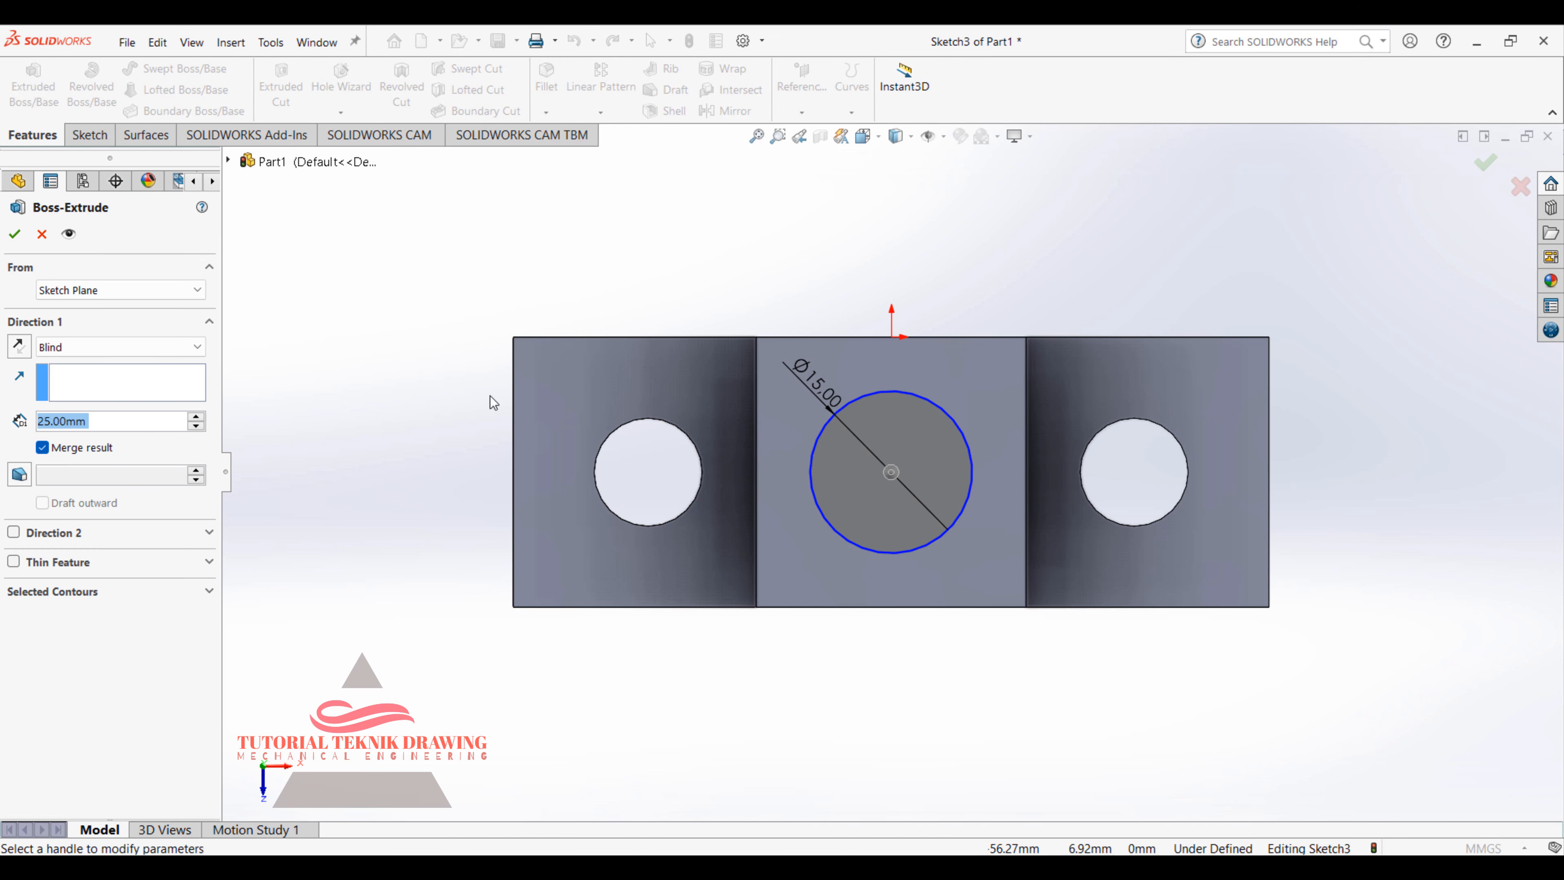
key(alt+Tab)
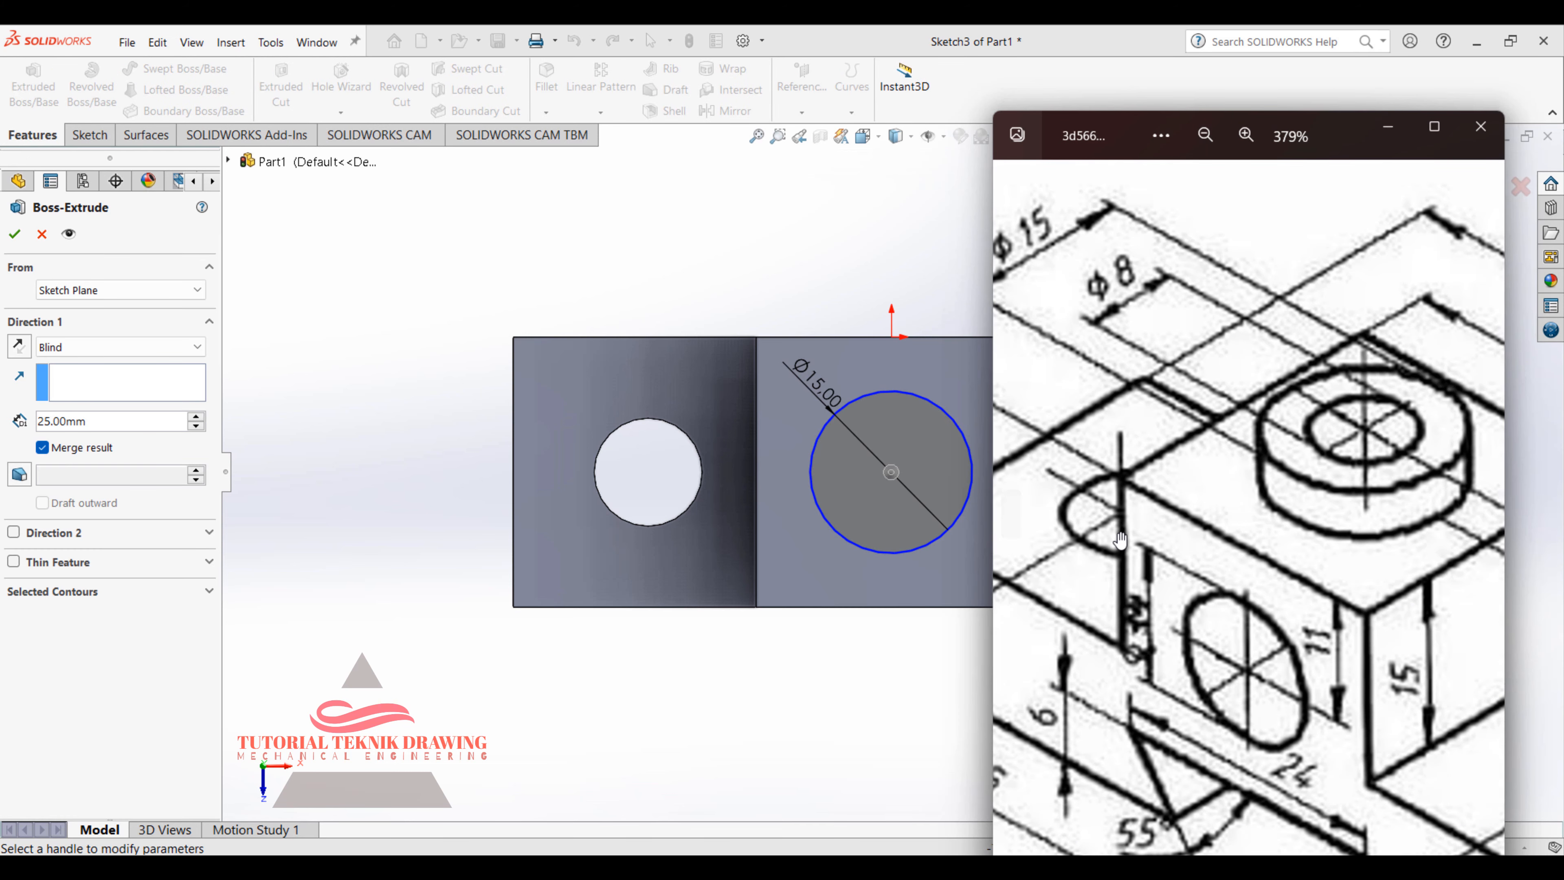
mouse_move(1109, 529)
mouse_down()
mouse_move(1124, 478)
mouse_move(952, 422)
mouse_up()
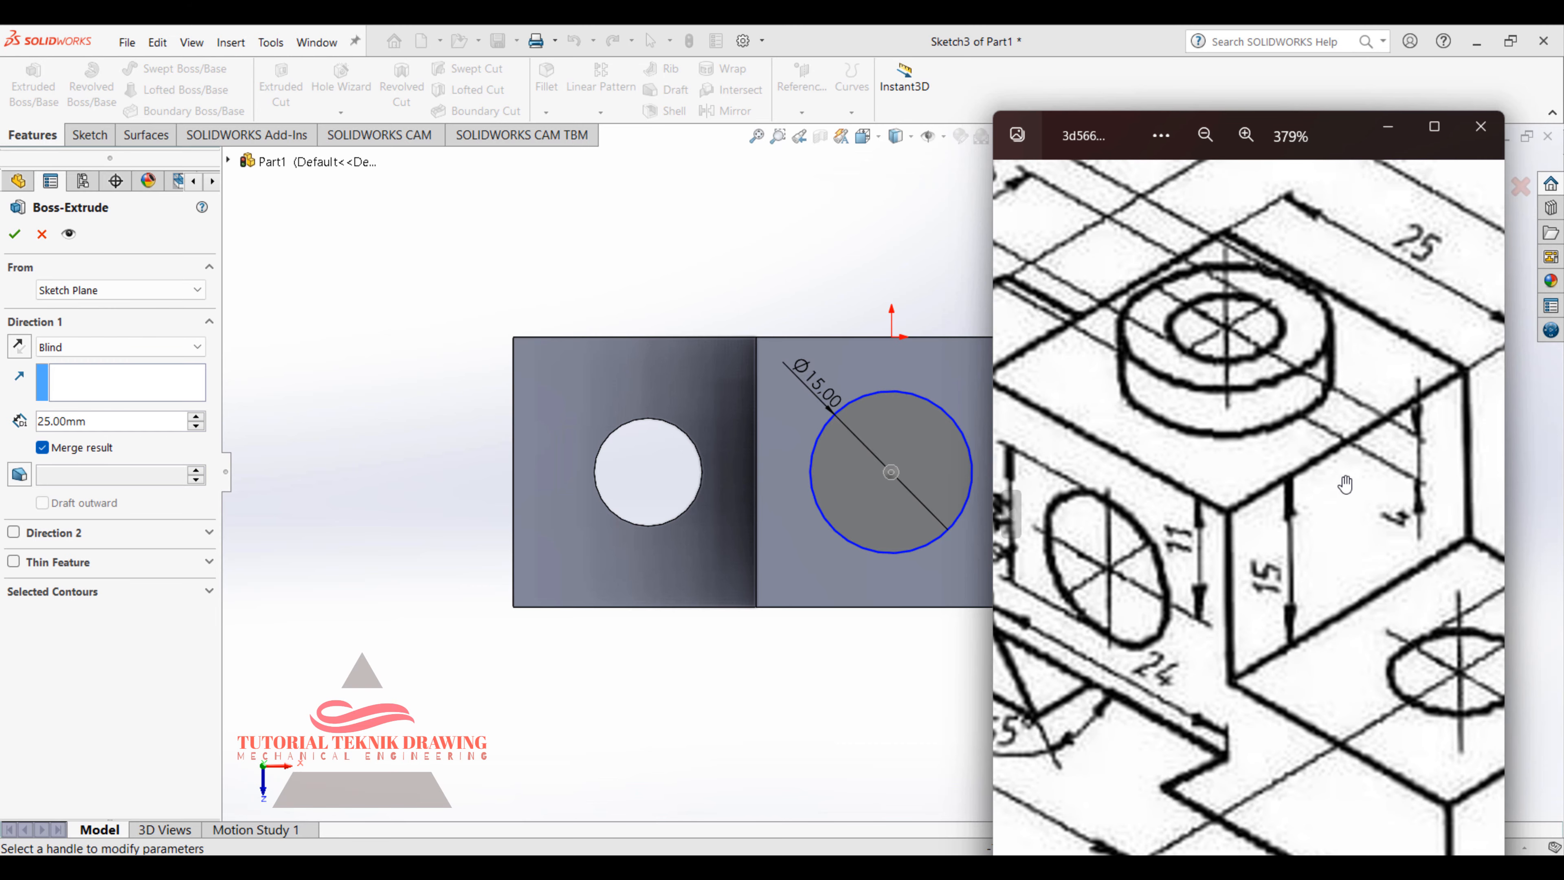
click(1399, 128)
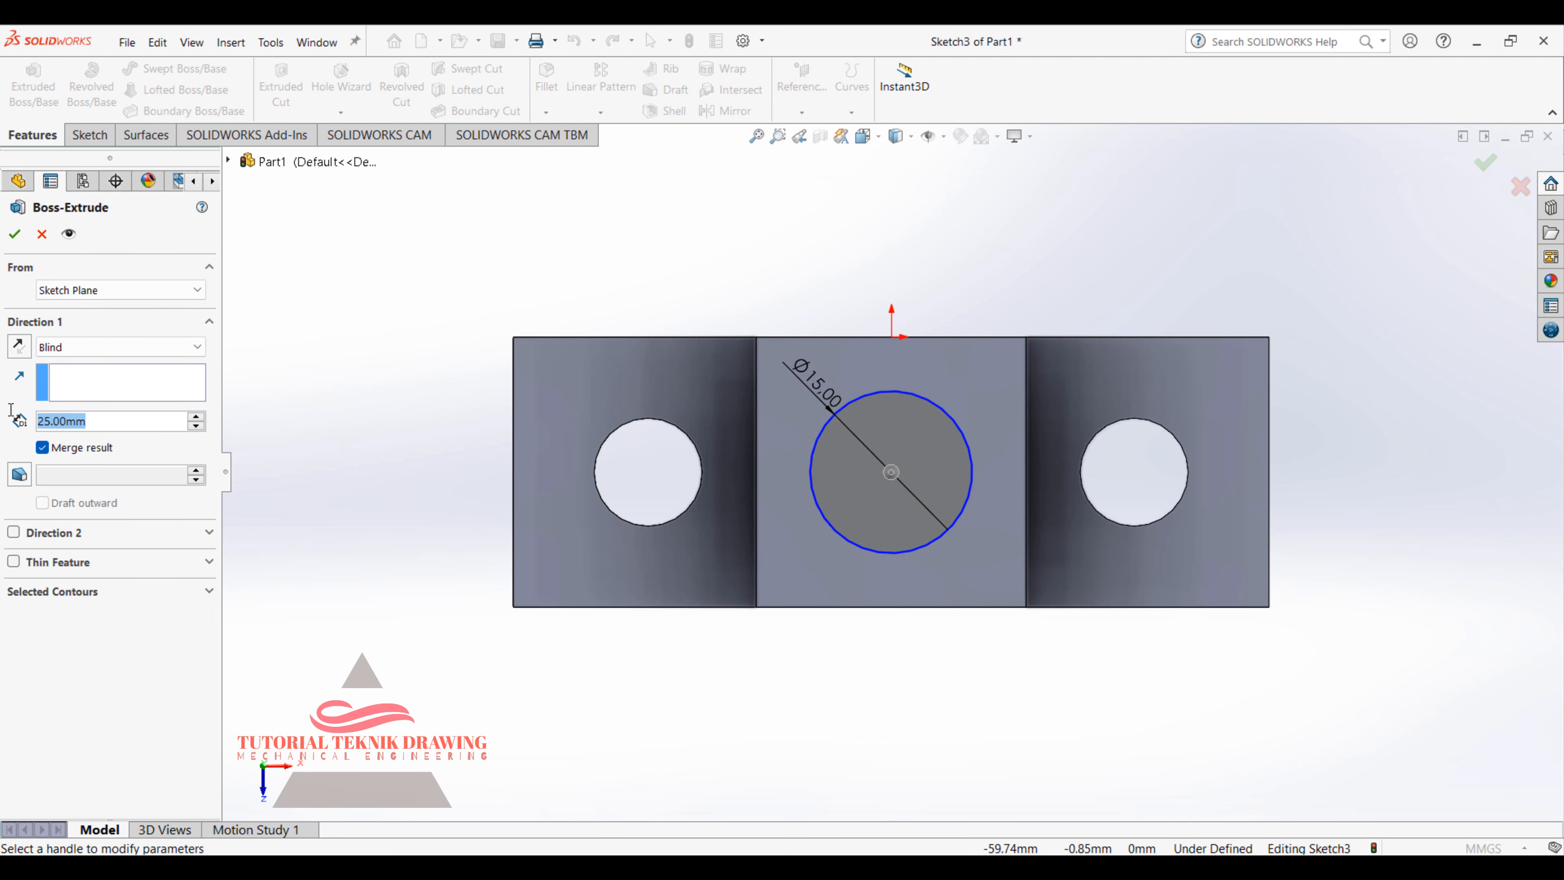
text(4)
key(Return)
click(15, 234)
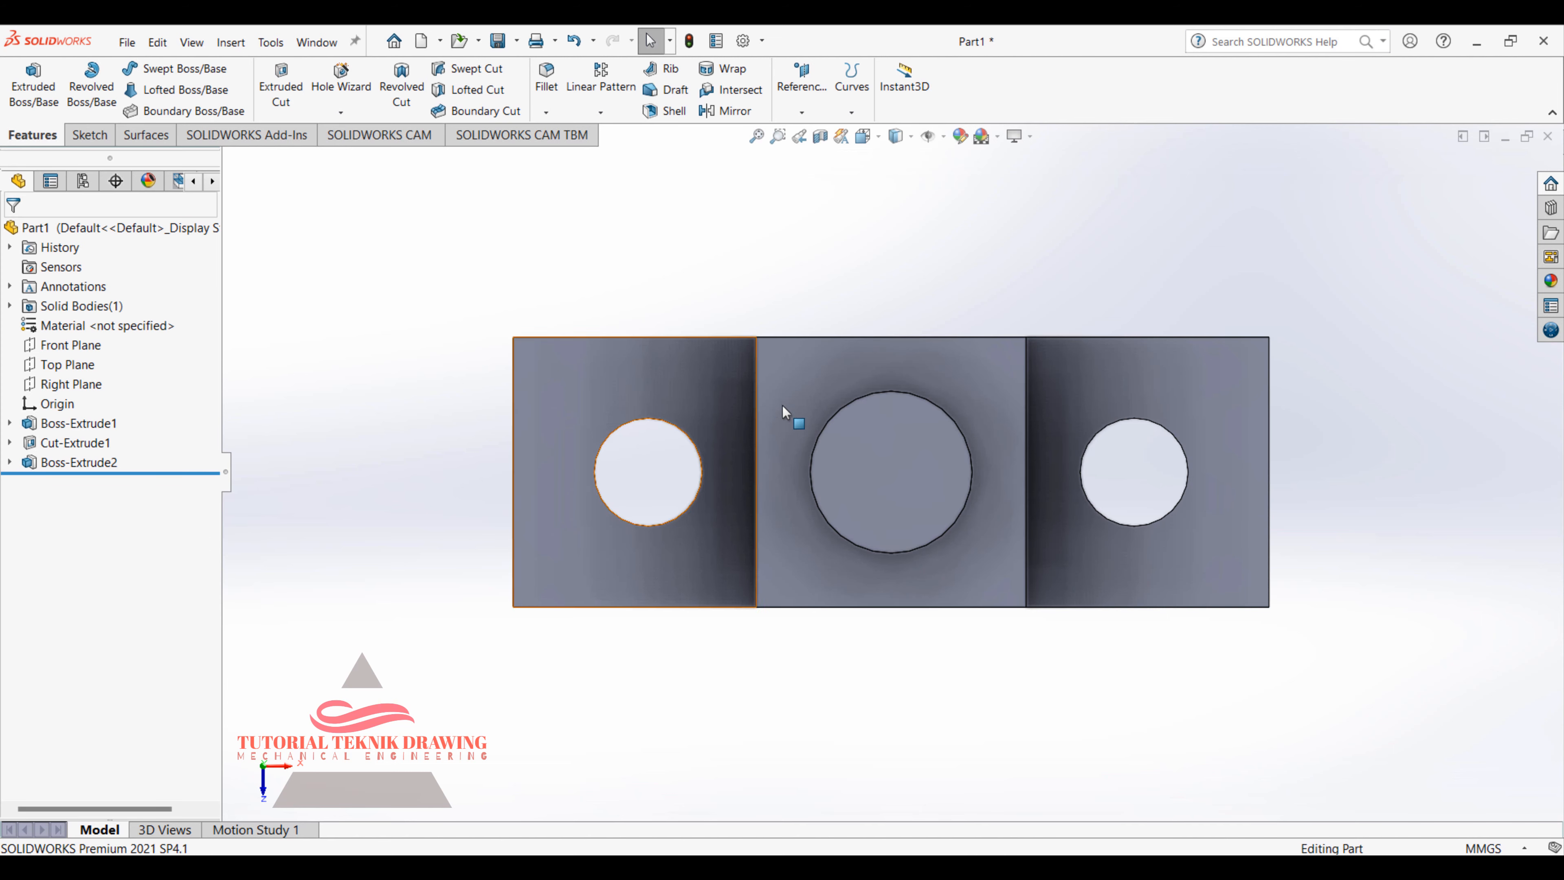
Step: Sketch a concentric circle about 8 mm in diameter on the round boss's top face, viewed normal to it
click(880, 466)
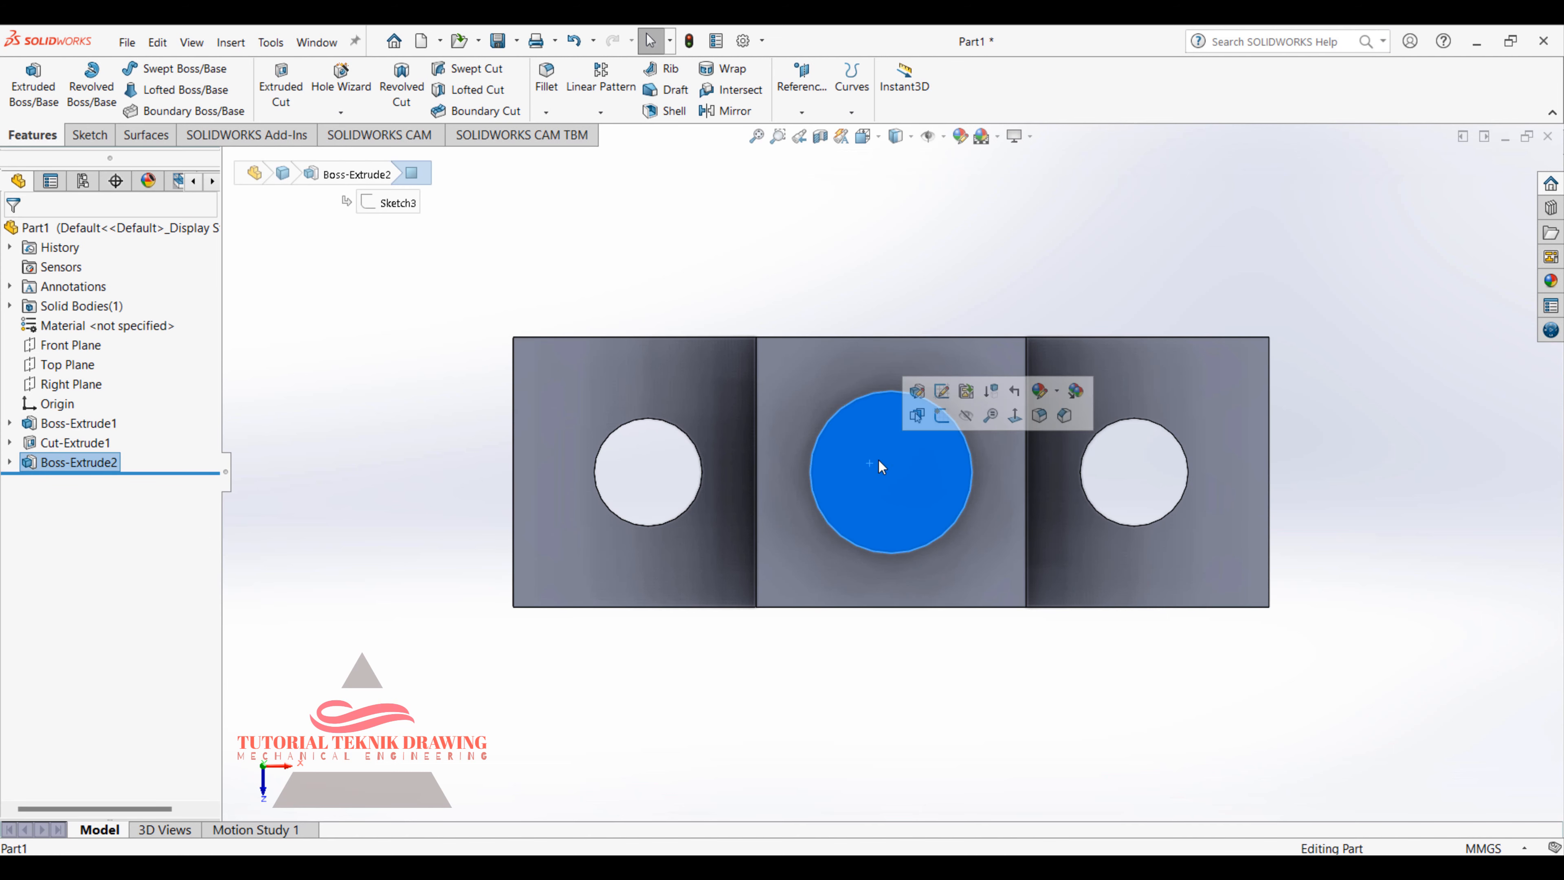
click(1015, 416)
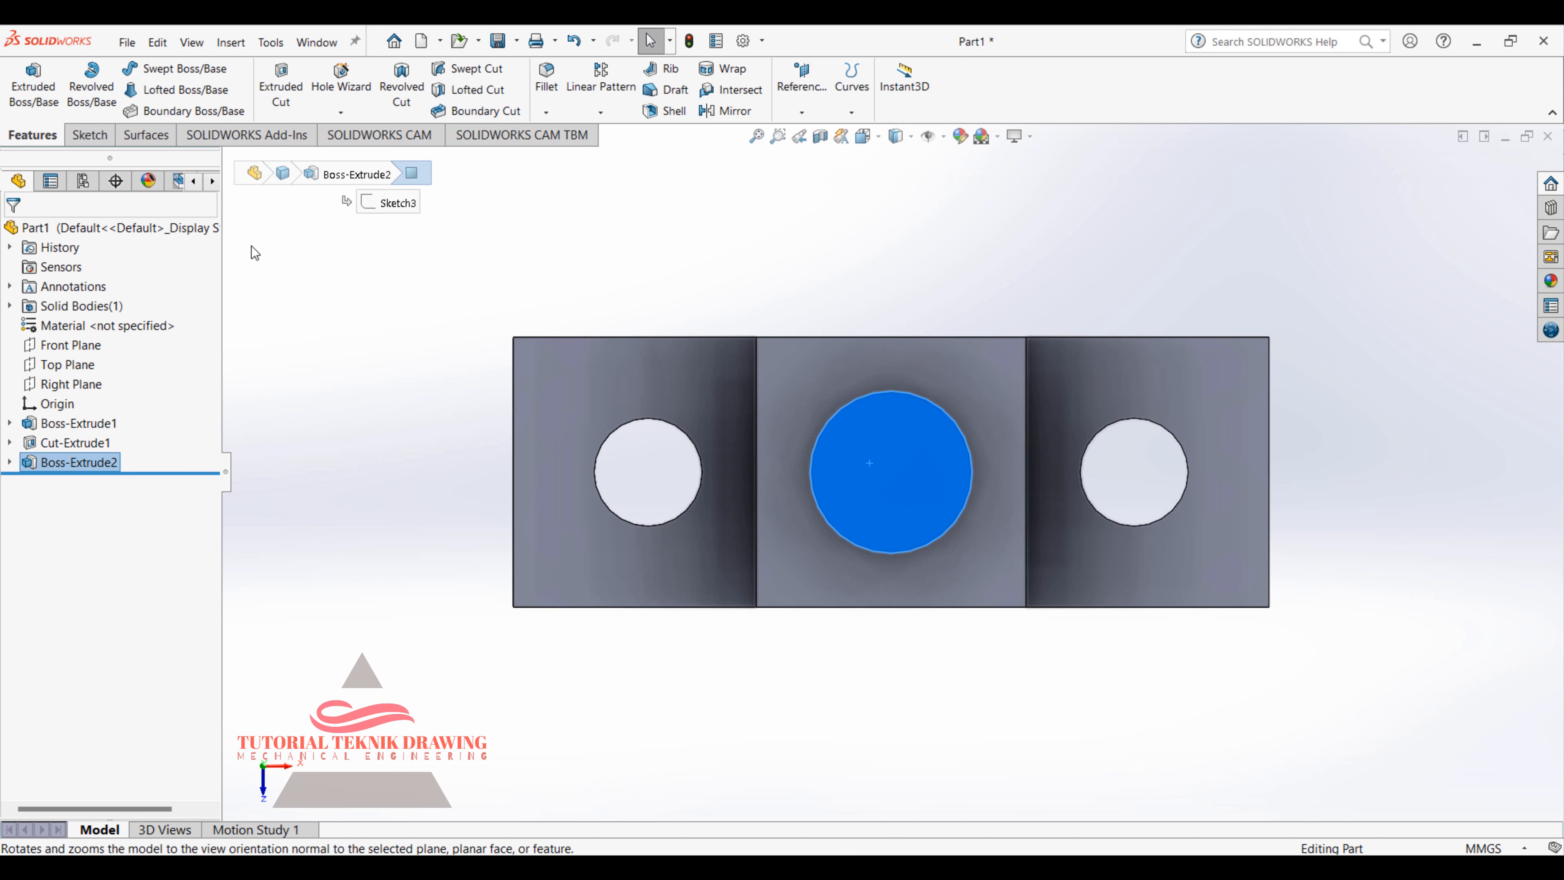
click(89, 135)
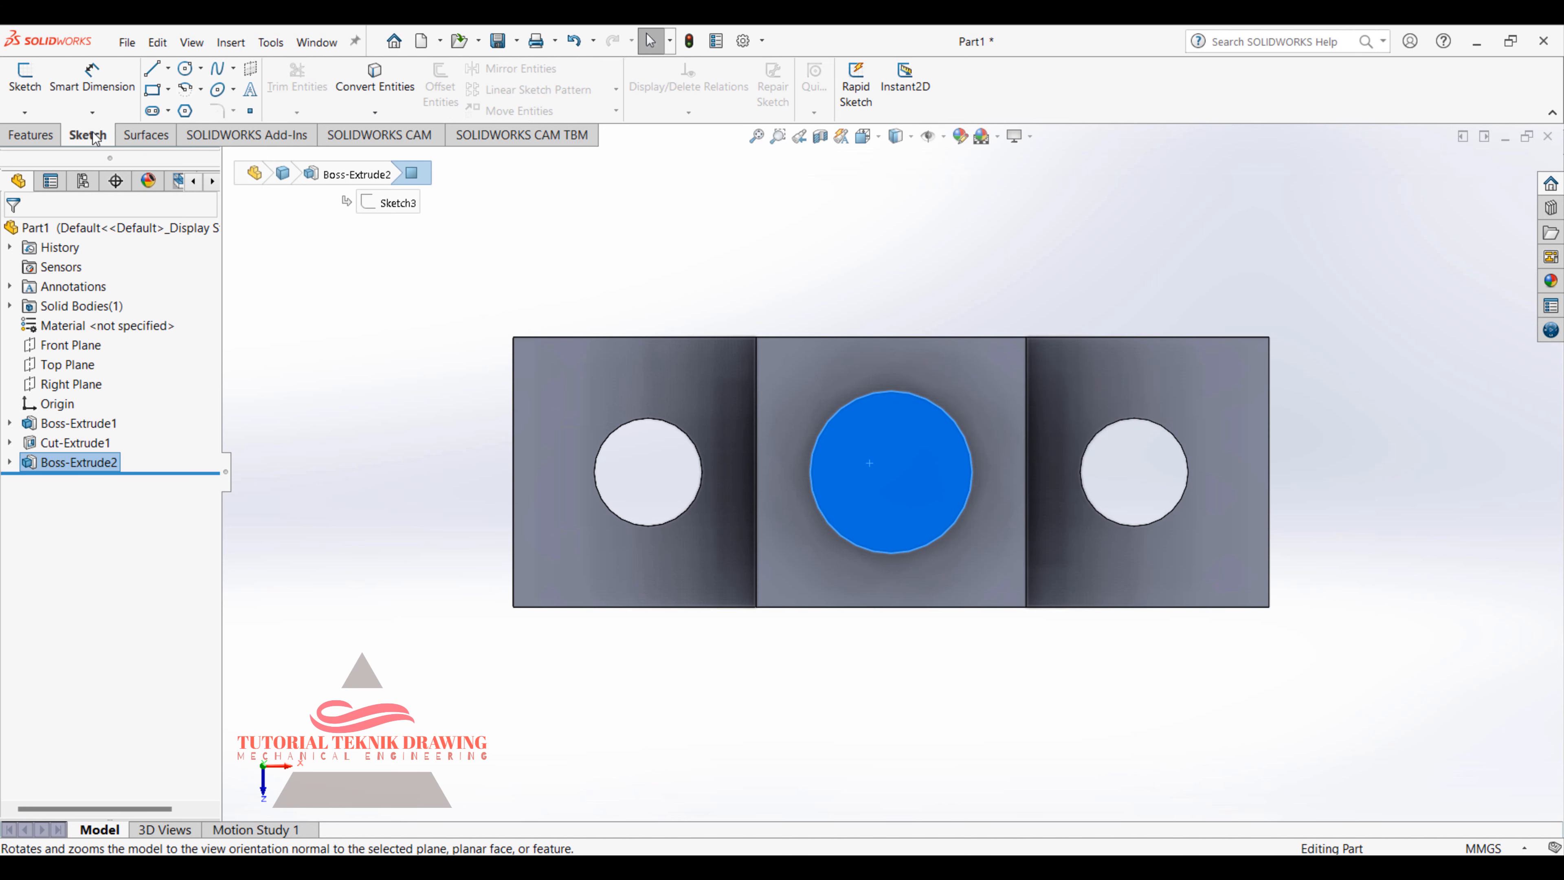
click(191, 70)
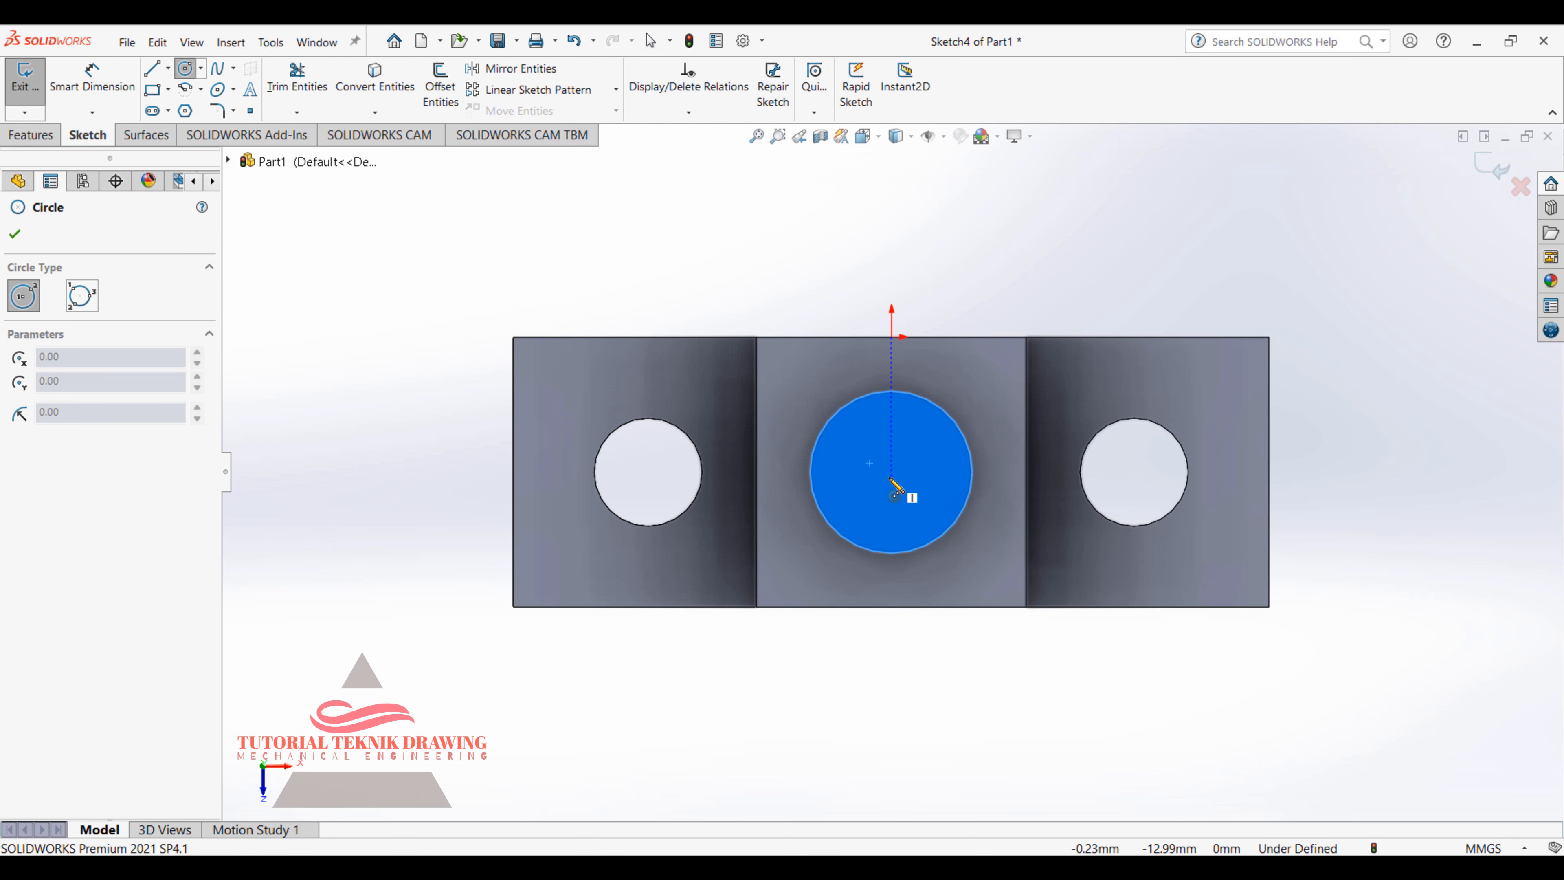
mouse_move(969, 472)
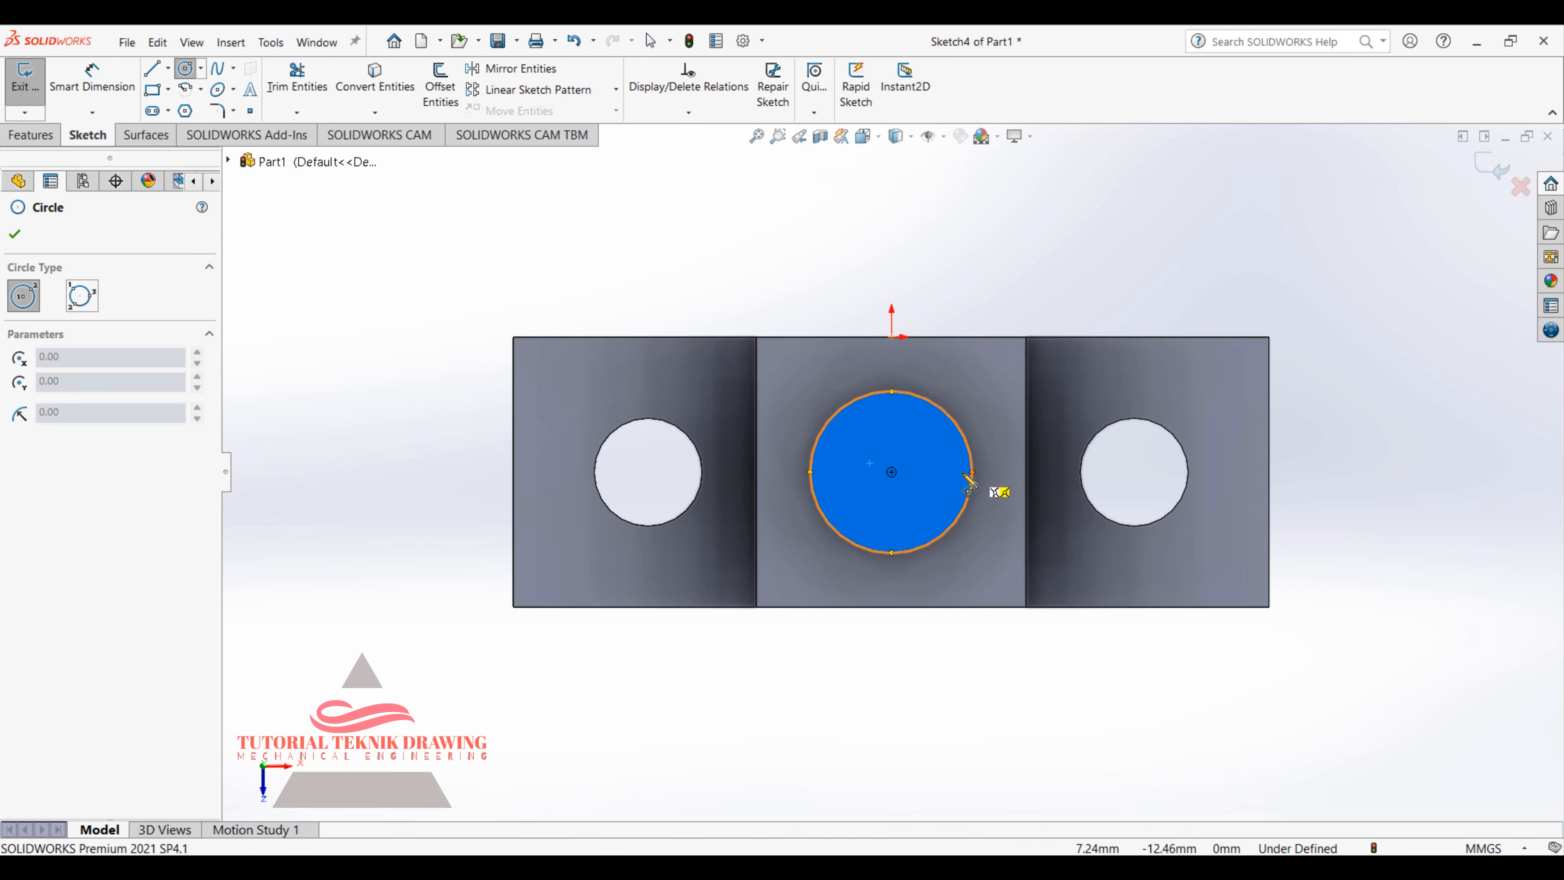
click(892, 472)
click(923, 441)
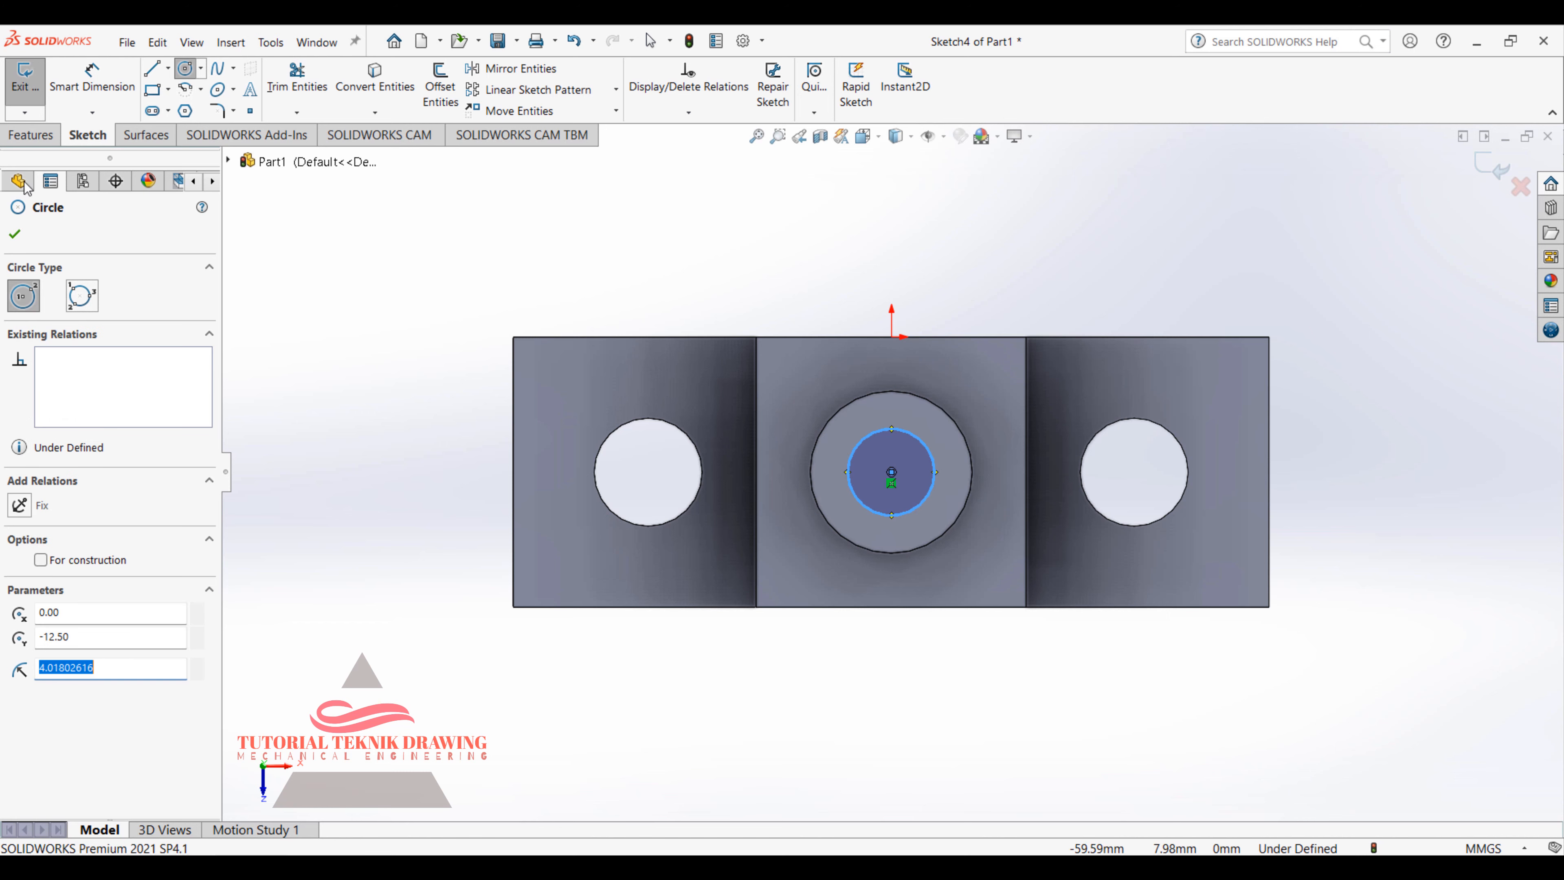
Step: Check the hole diameter in the reference drawing and dimension the inner circle on the round boss as 8 mm
click(91, 79)
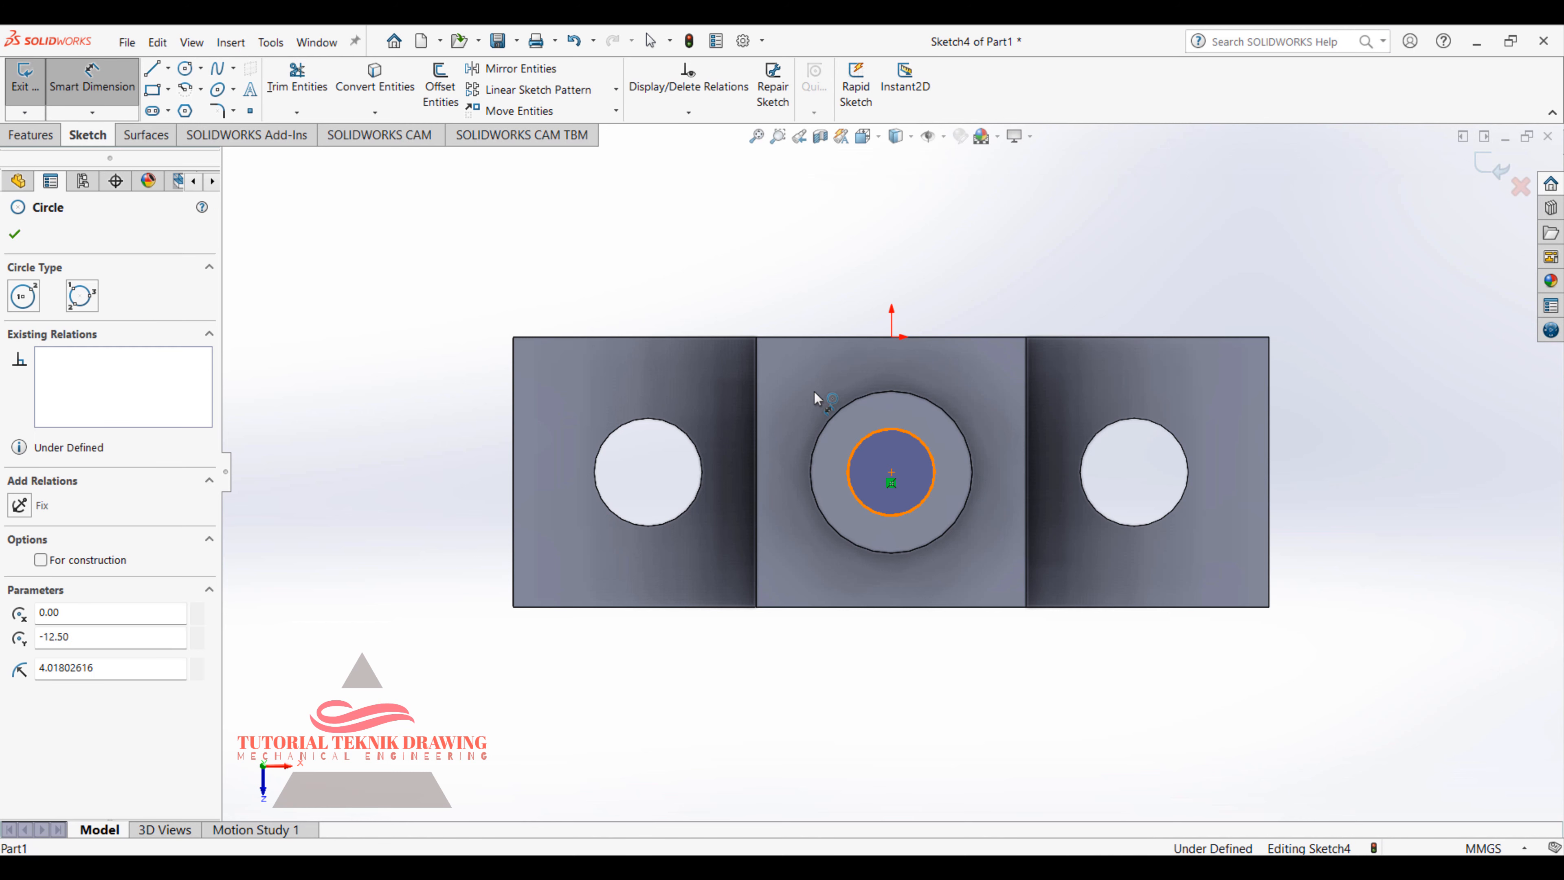
click(815, 379)
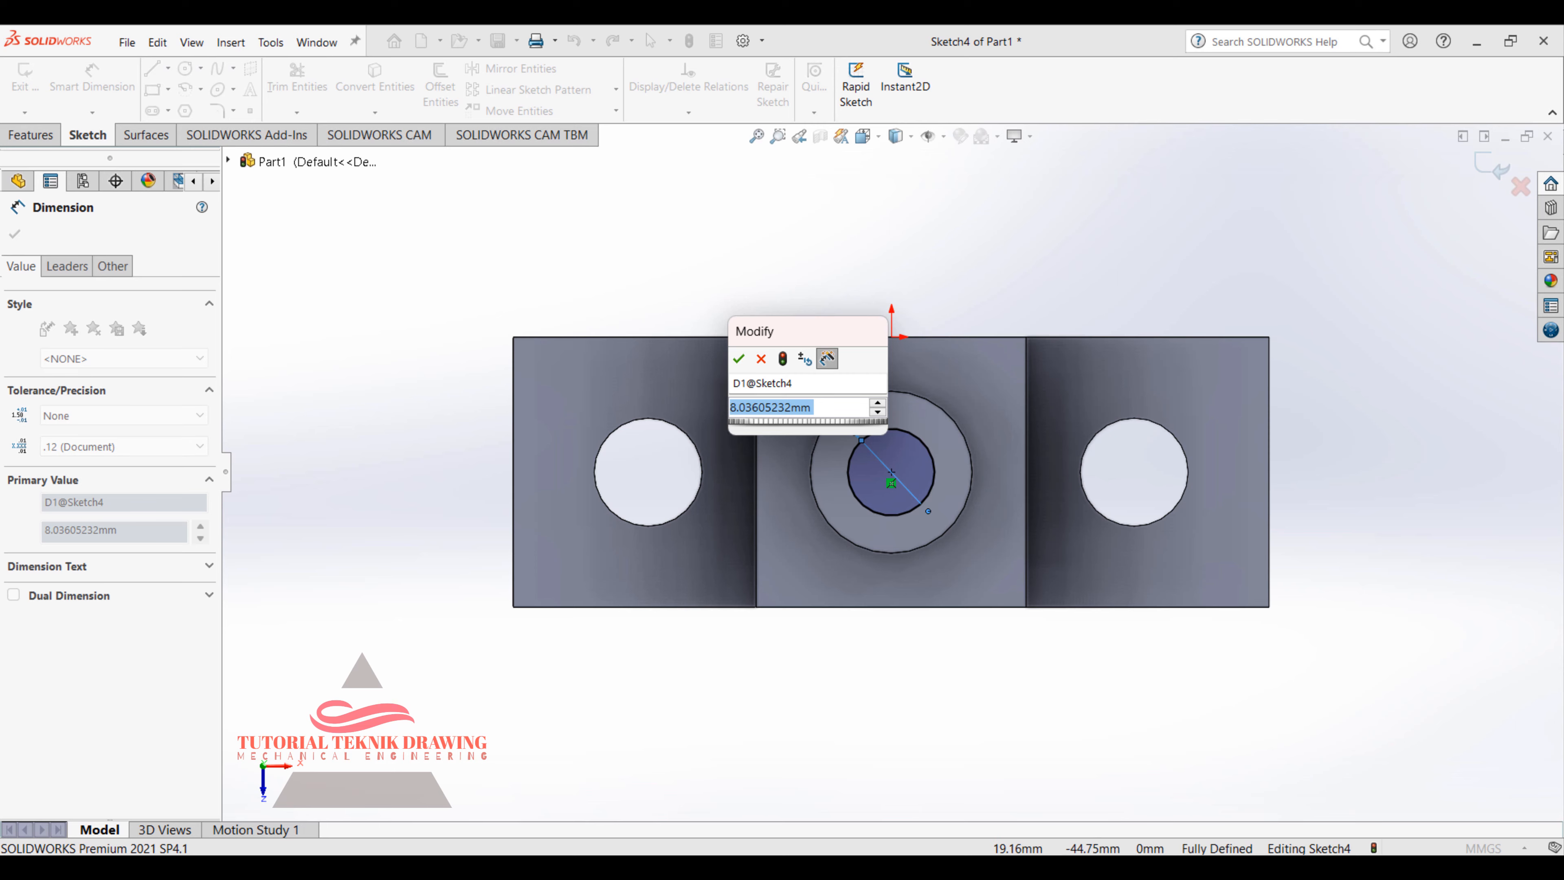
key(alt+Tab)
mouse_move(1250, 520)
mouse_down()
mouse_move(1238, 536)
mouse_move(1410, 684)
mouse_up()
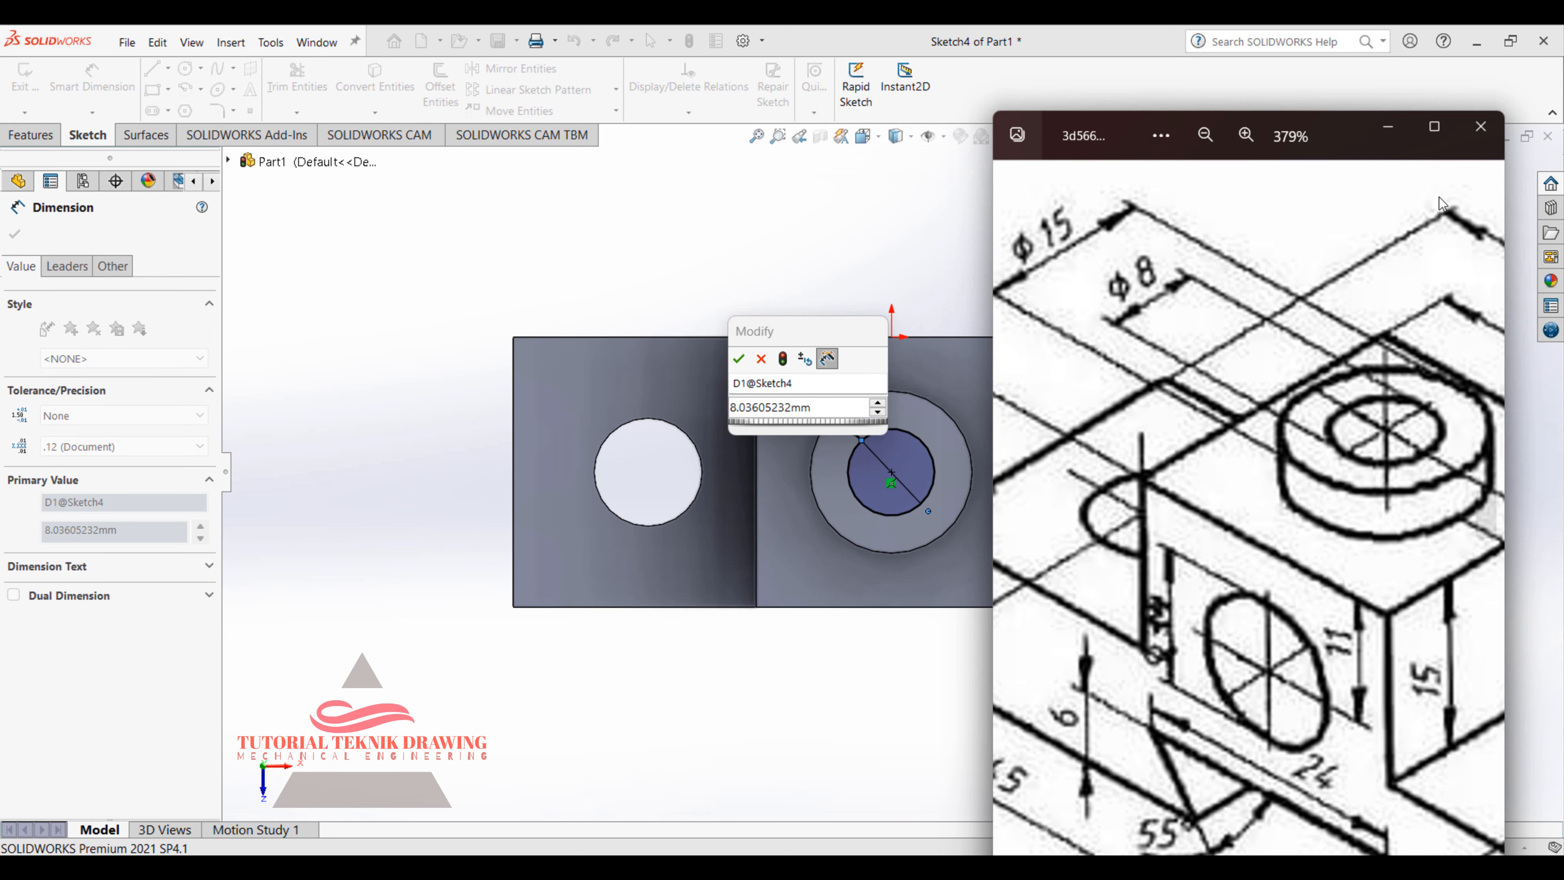
click(1388, 127)
click(785, 411)
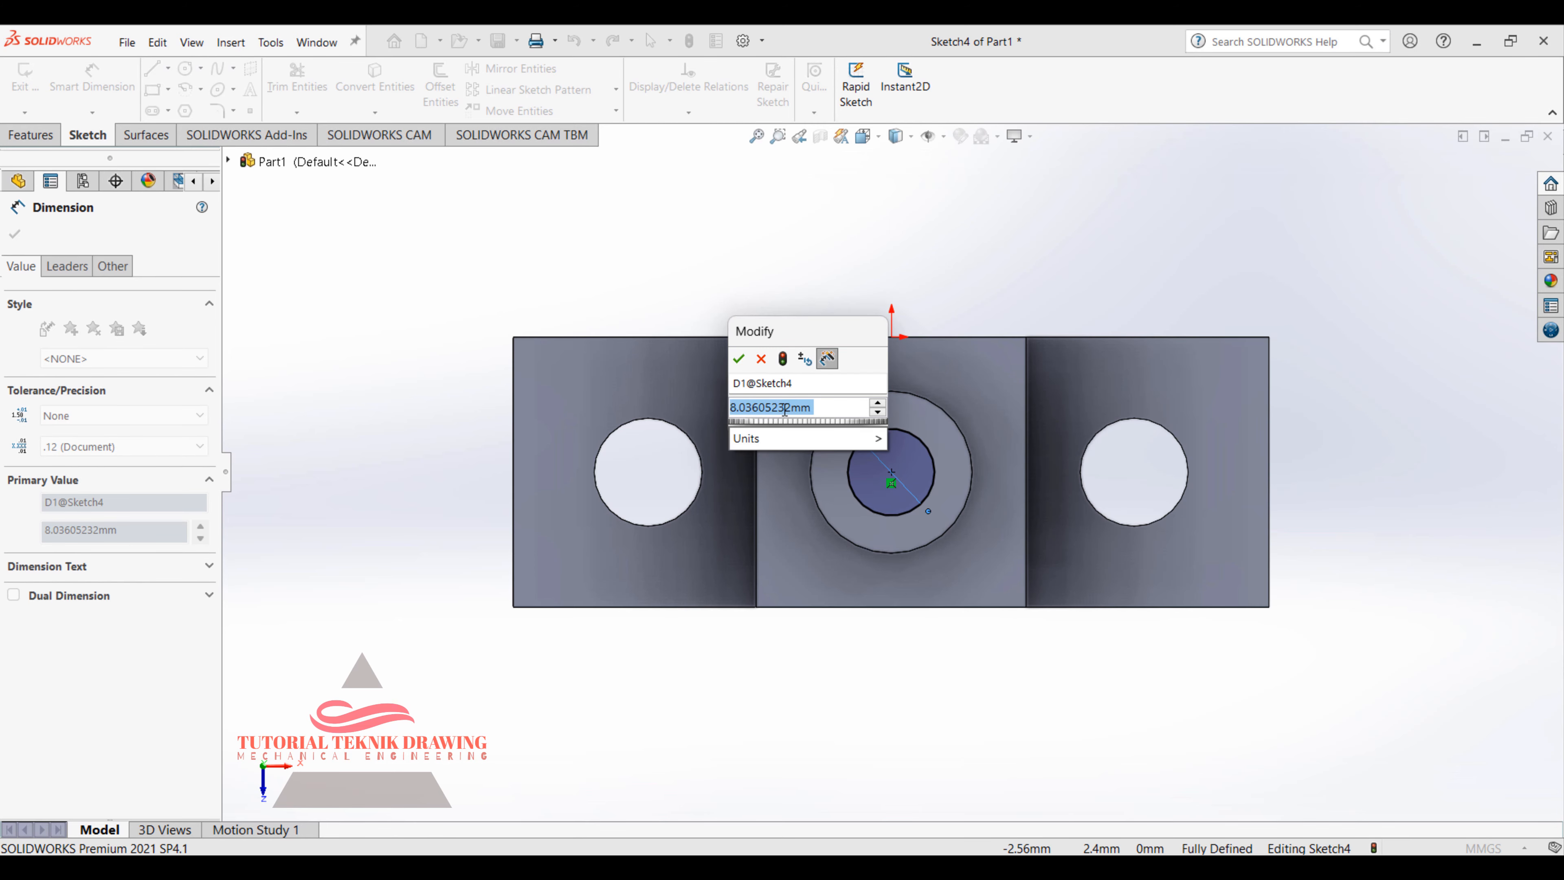
text(8)
key(Return)
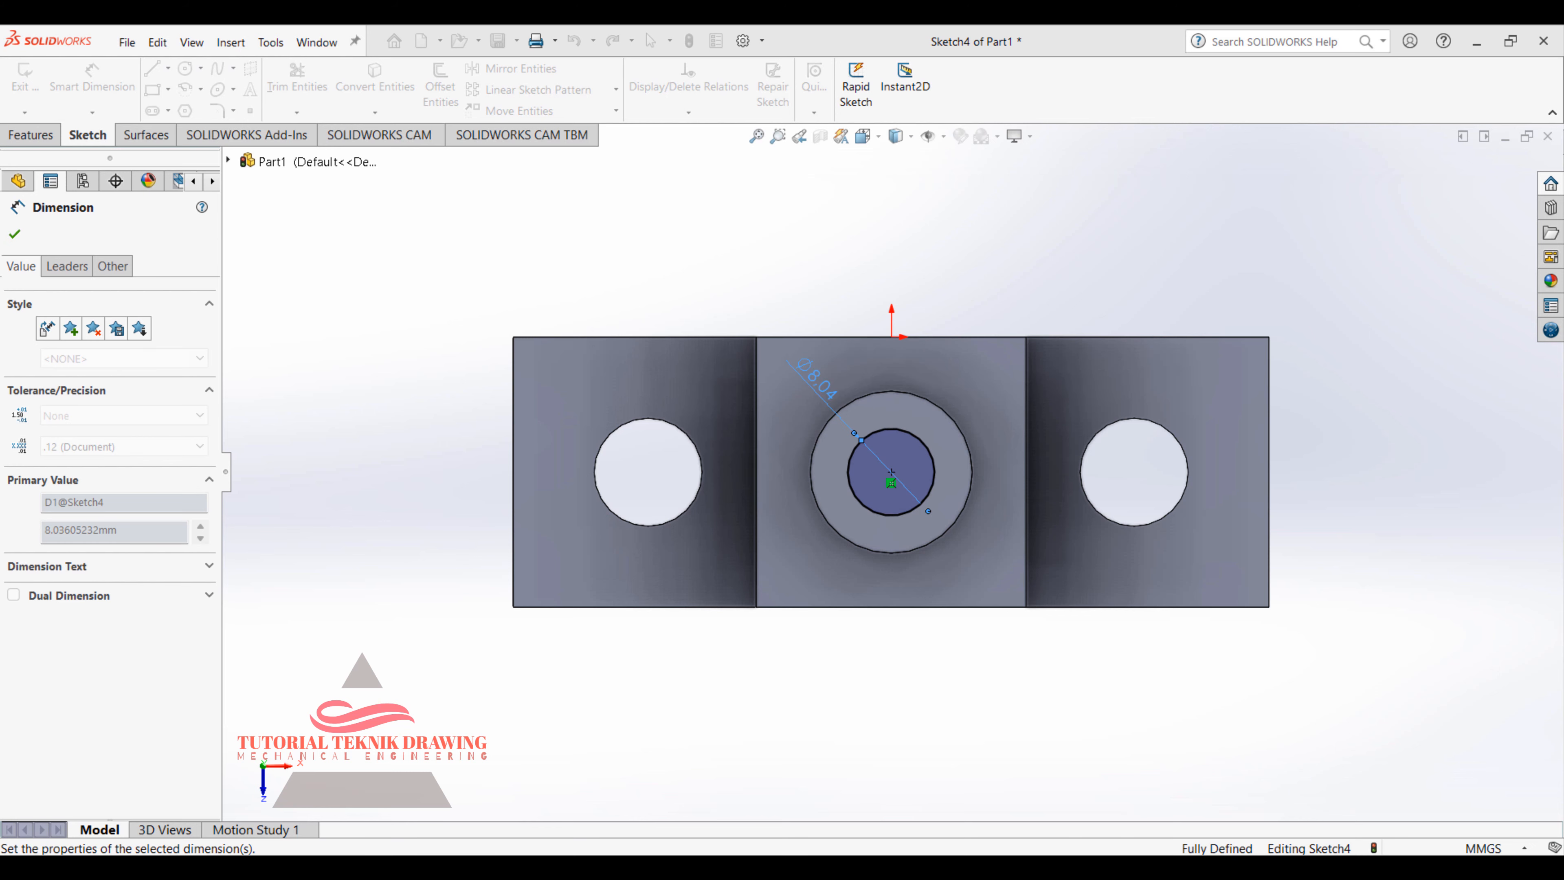
click(14, 233)
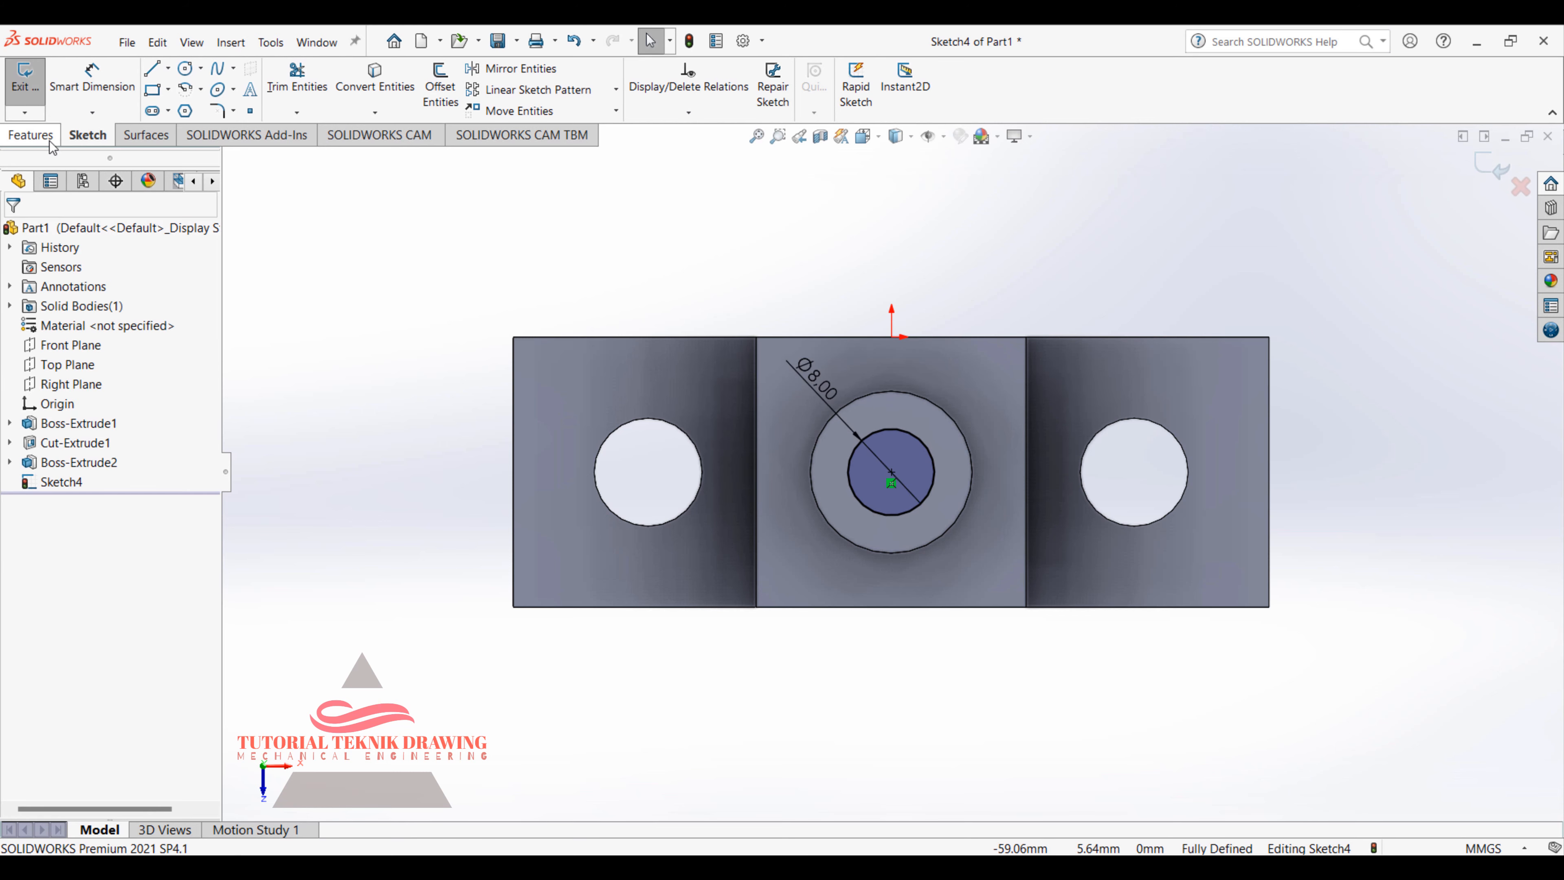
Step: Check the boss hole's depth in the reference drawing and try cutting the 8 mm circle as a 4 mm blind cut
click(50, 138)
click(296, 88)
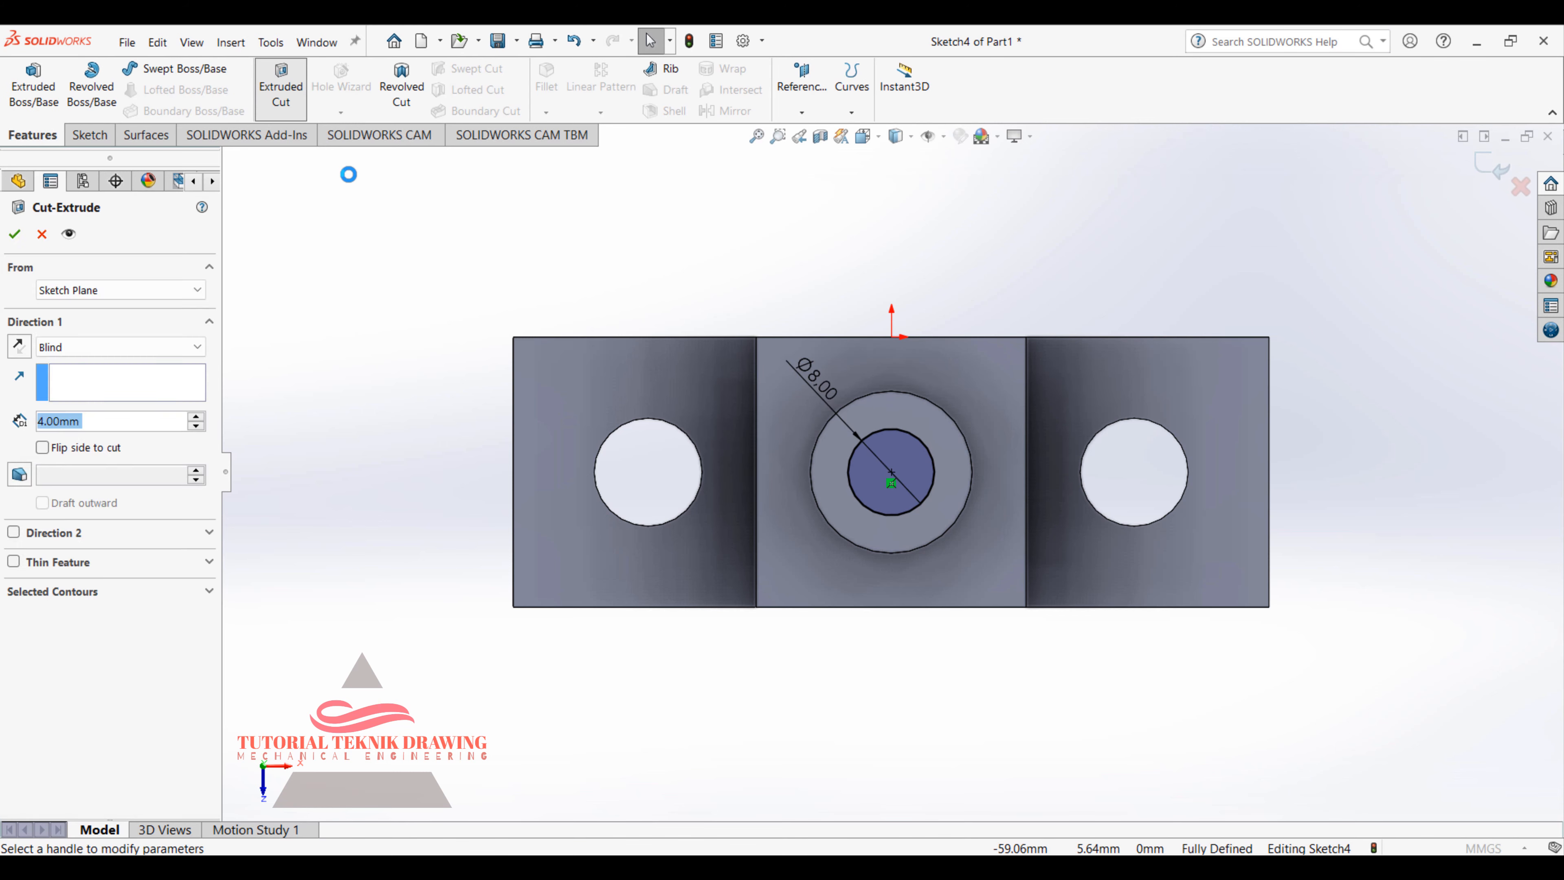
key(alt+Tab)
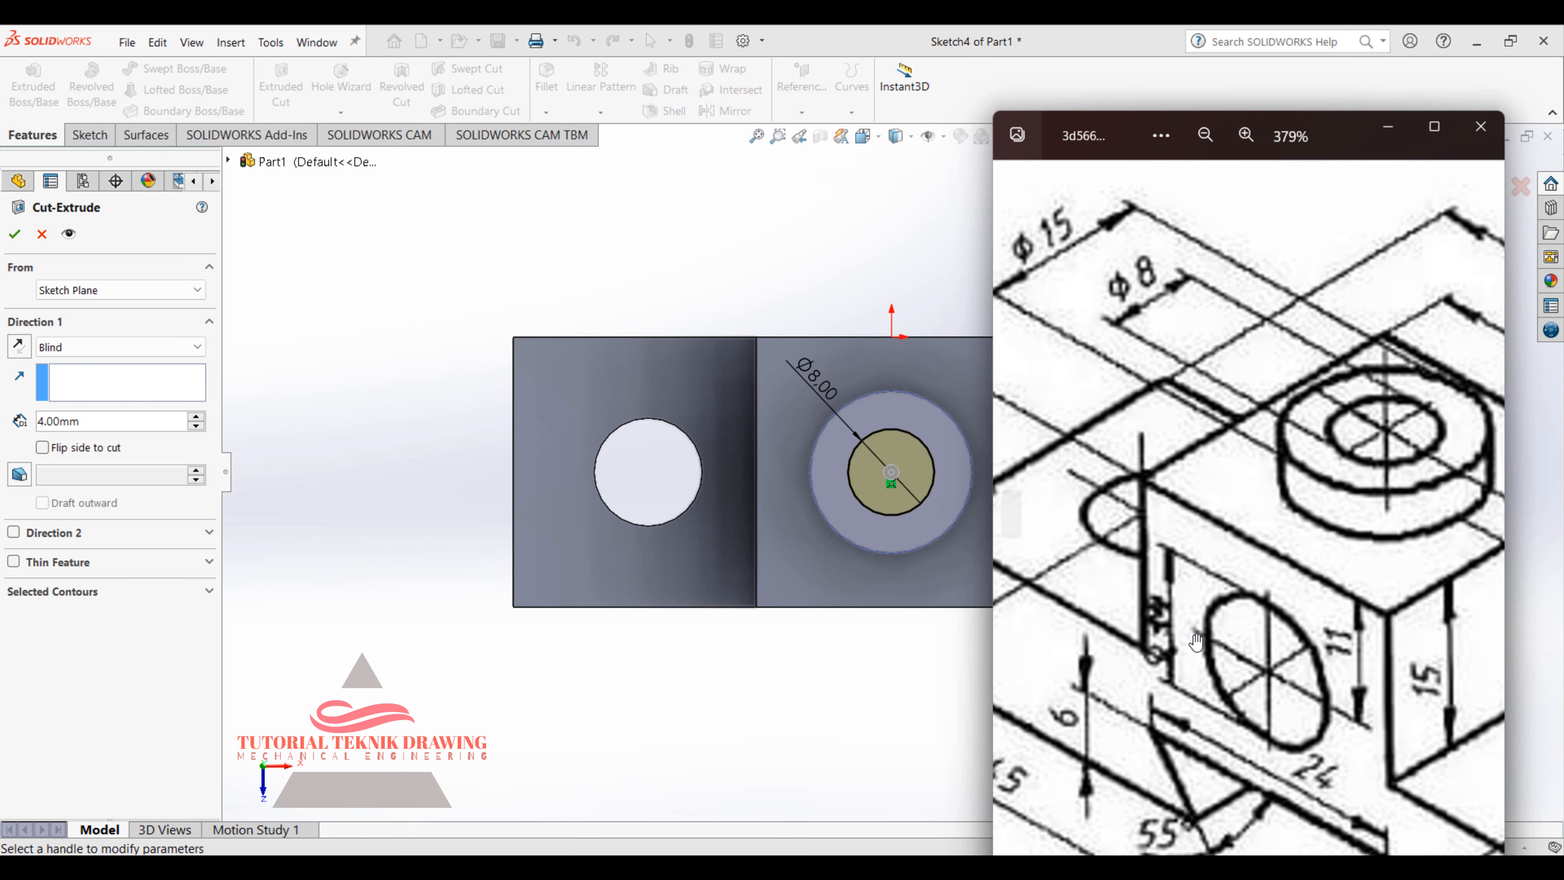
mouse_move(1260, 510)
mouse_down()
mouse_move(1234, 418)
mouse_move(1226, 499)
mouse_up()
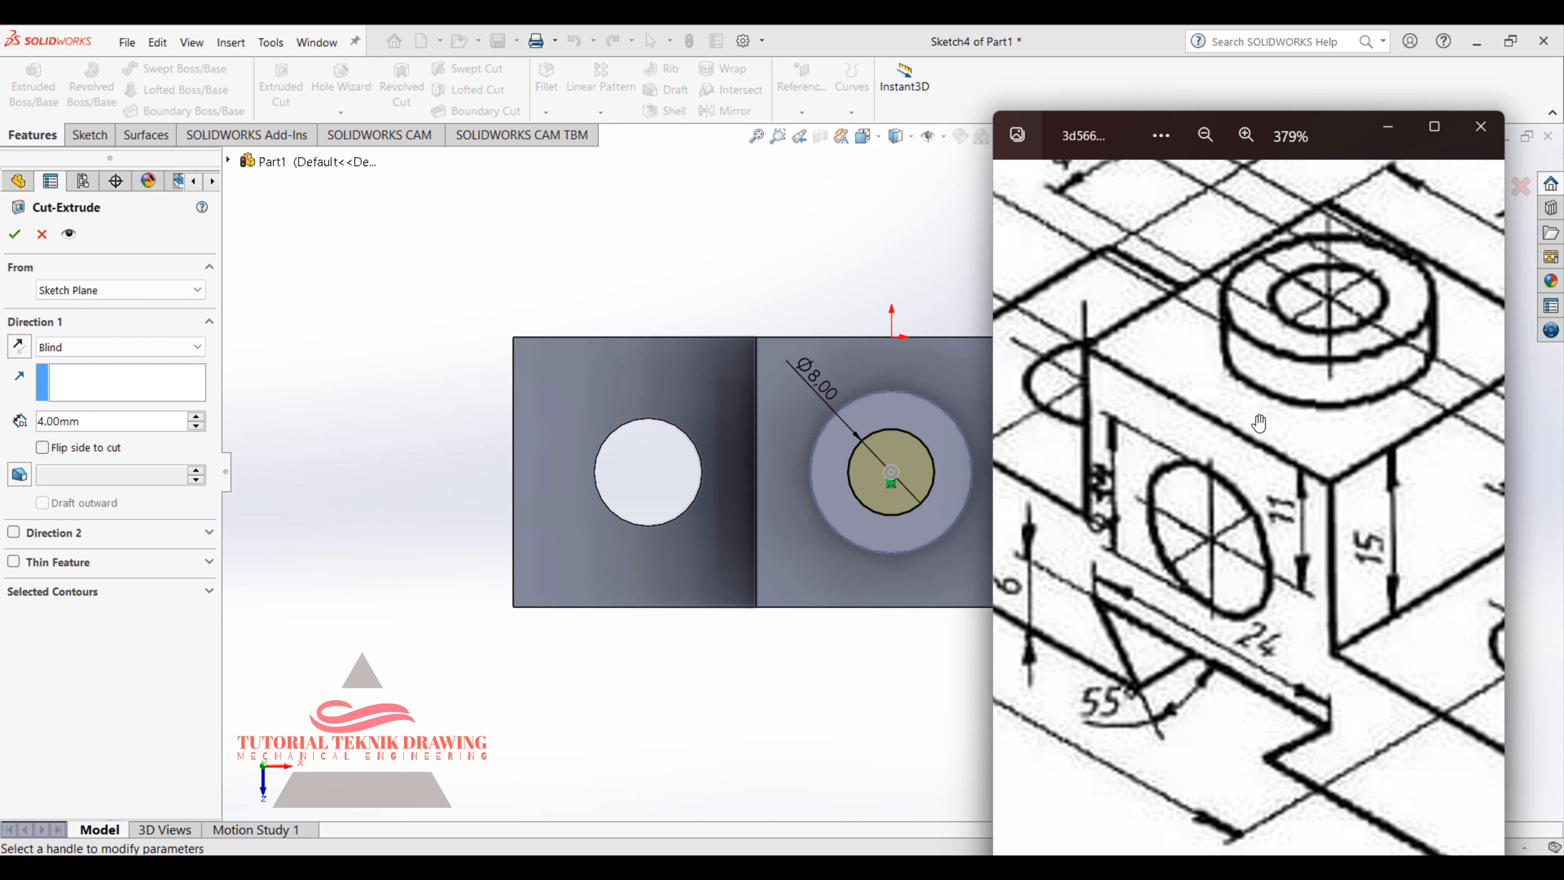
mouse_move(1259, 422)
mouse_down()
mouse_move(1236, 416)
mouse_move(1236, 435)
mouse_up()
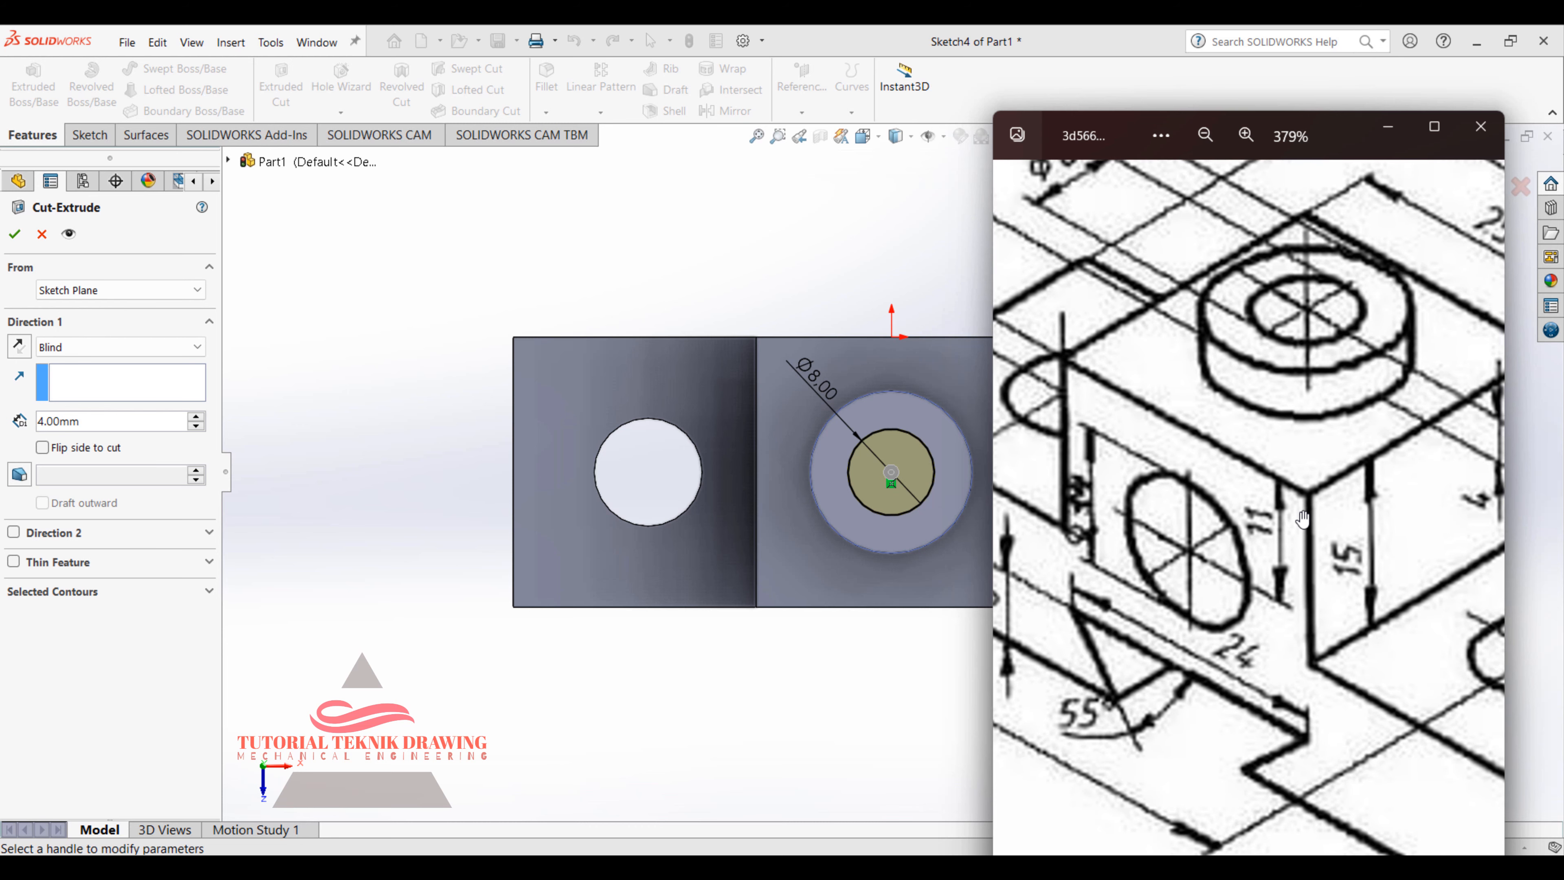
drag(1262, 441, 1233, 408)
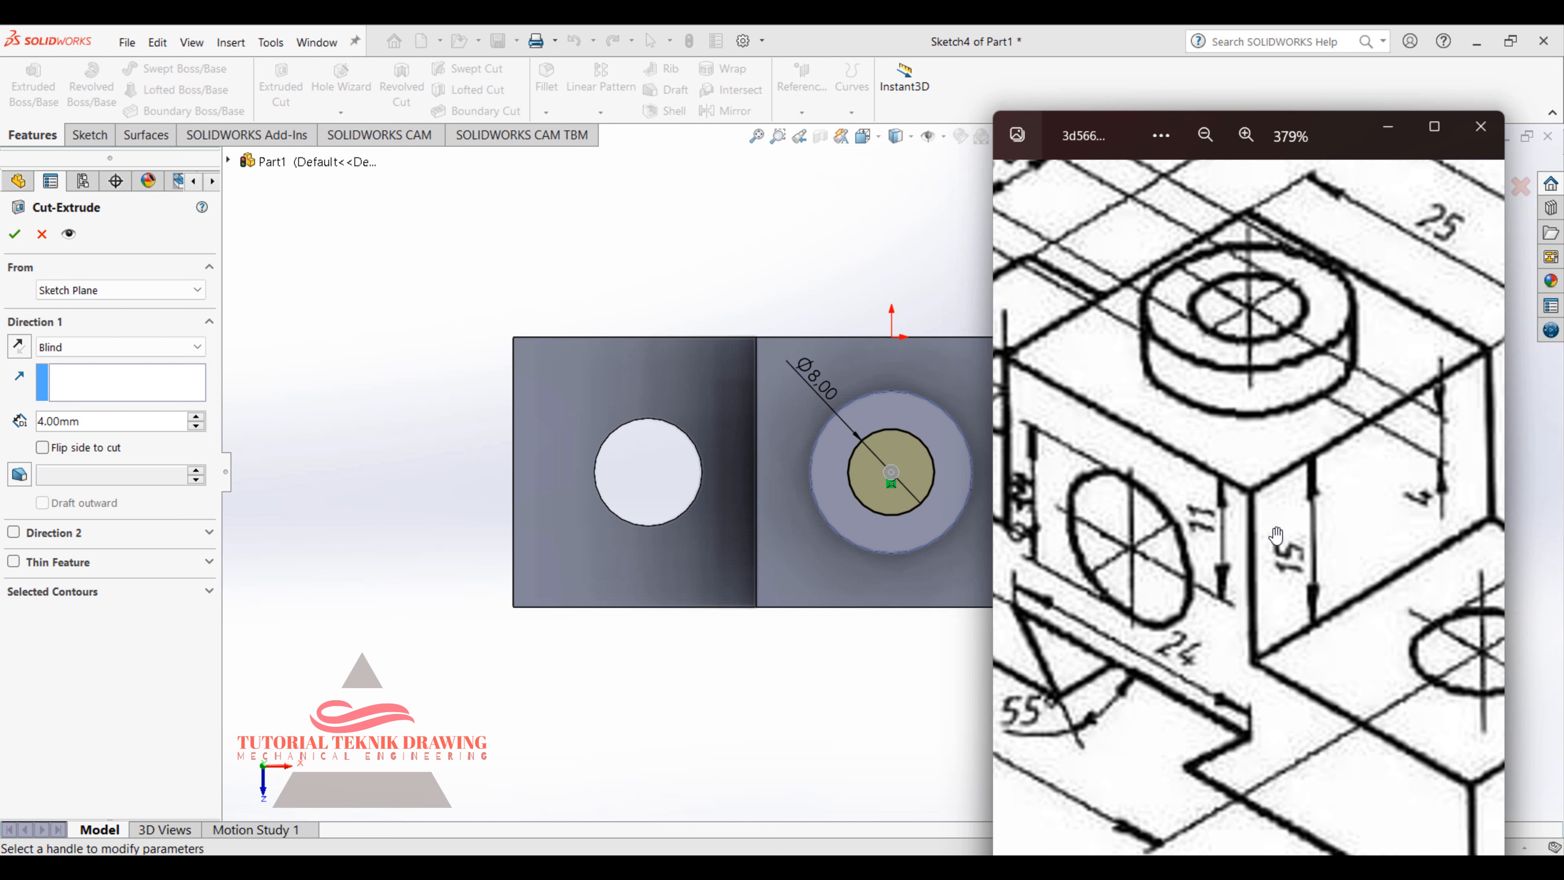
click(73, 419)
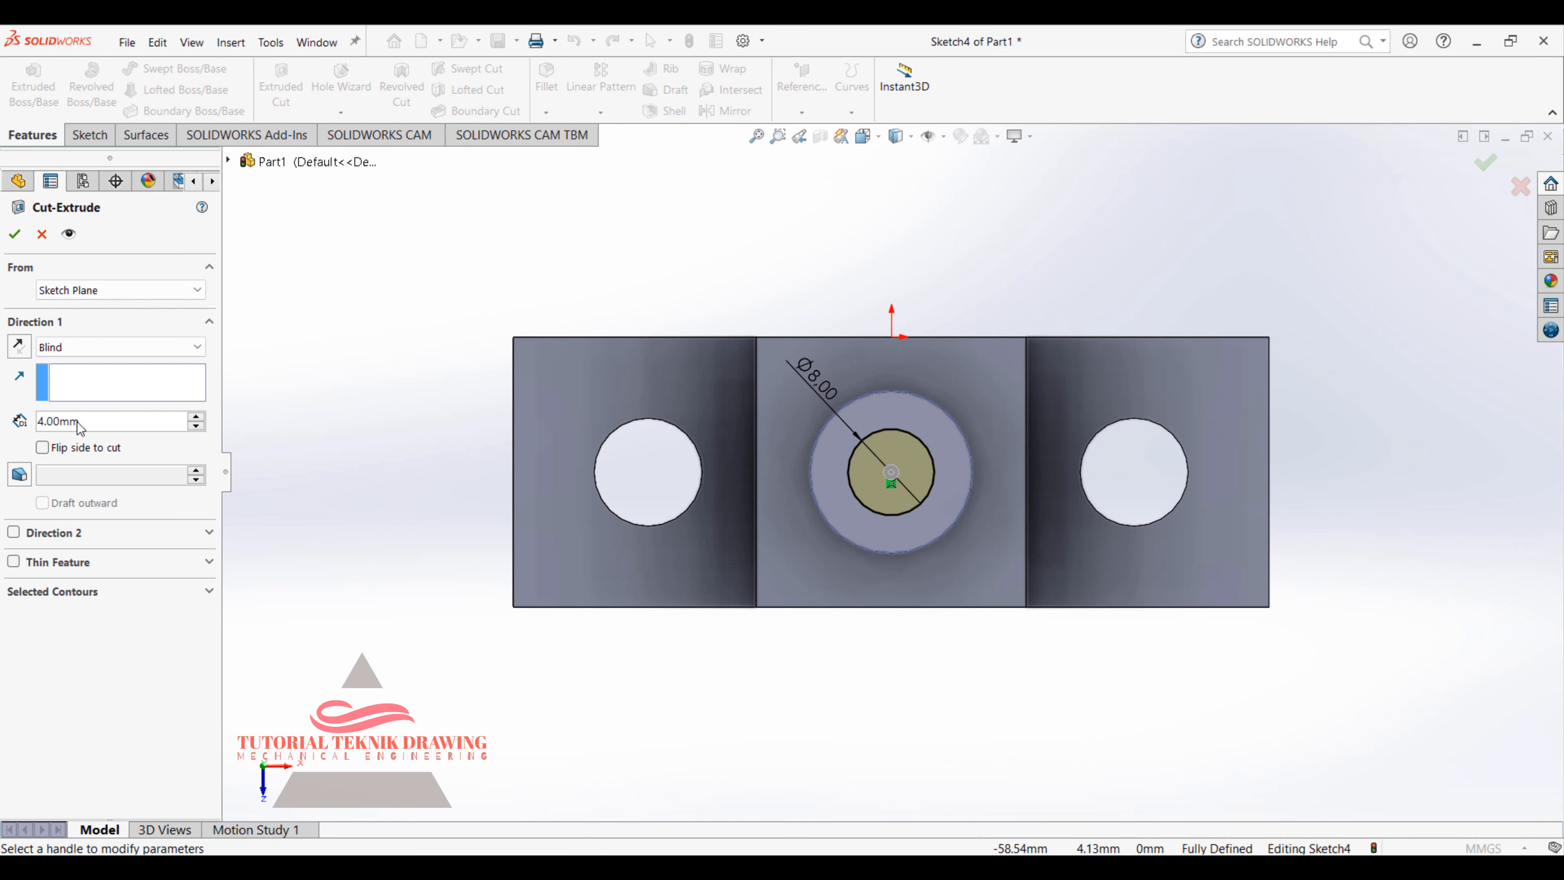
click(14, 234)
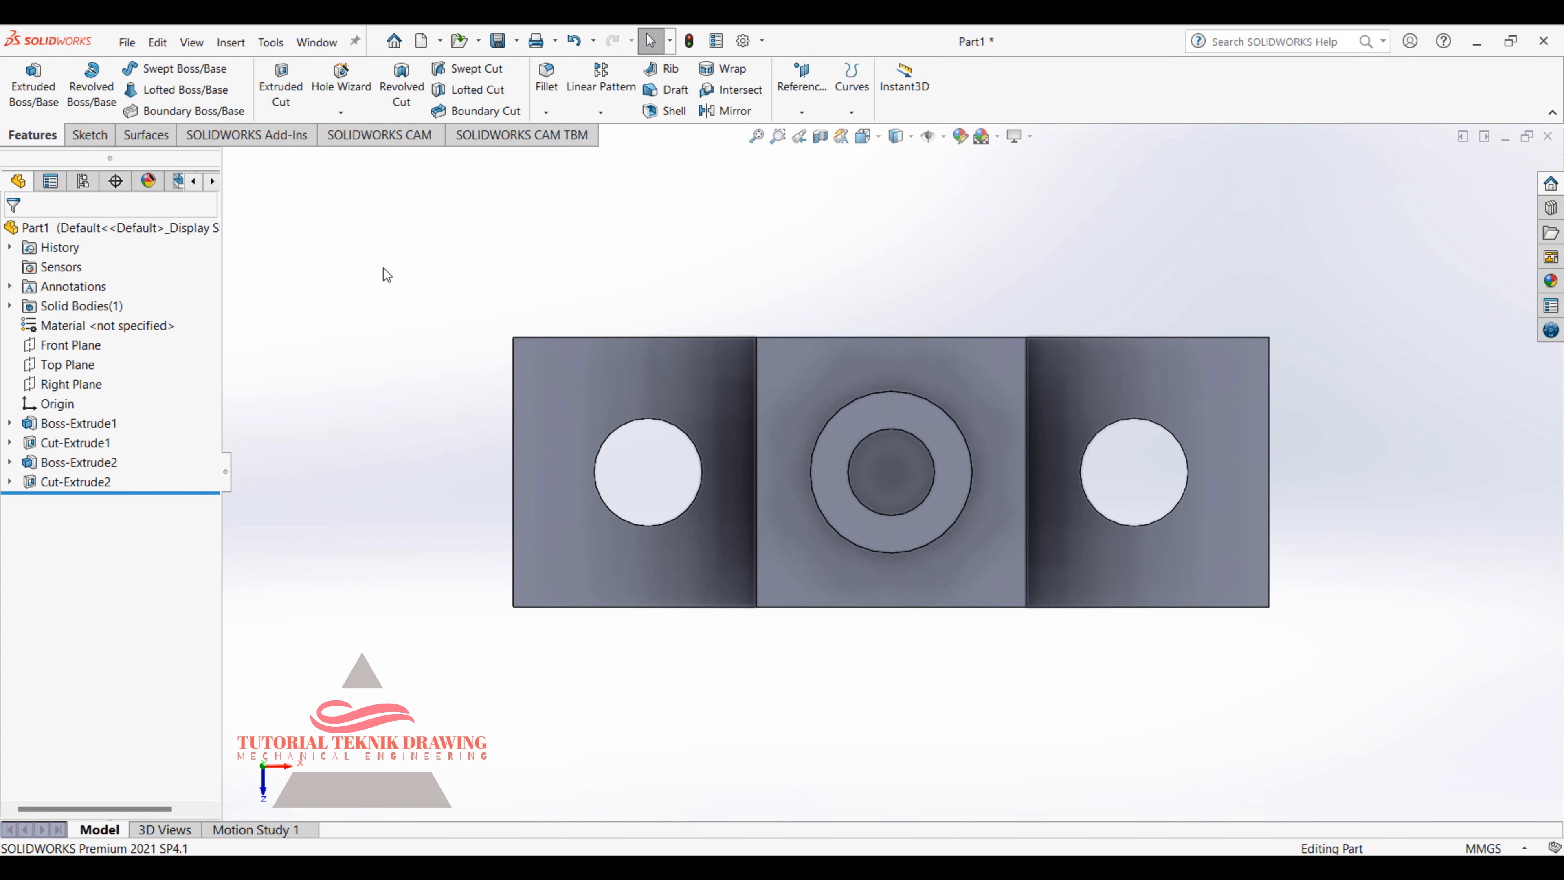
Step: Compare the boss's centre hole with the reference drawing from several angles and undo its 4 mm cut
right_click(555, 207)
click(618, 280)
drag(770, 367, 991, 739)
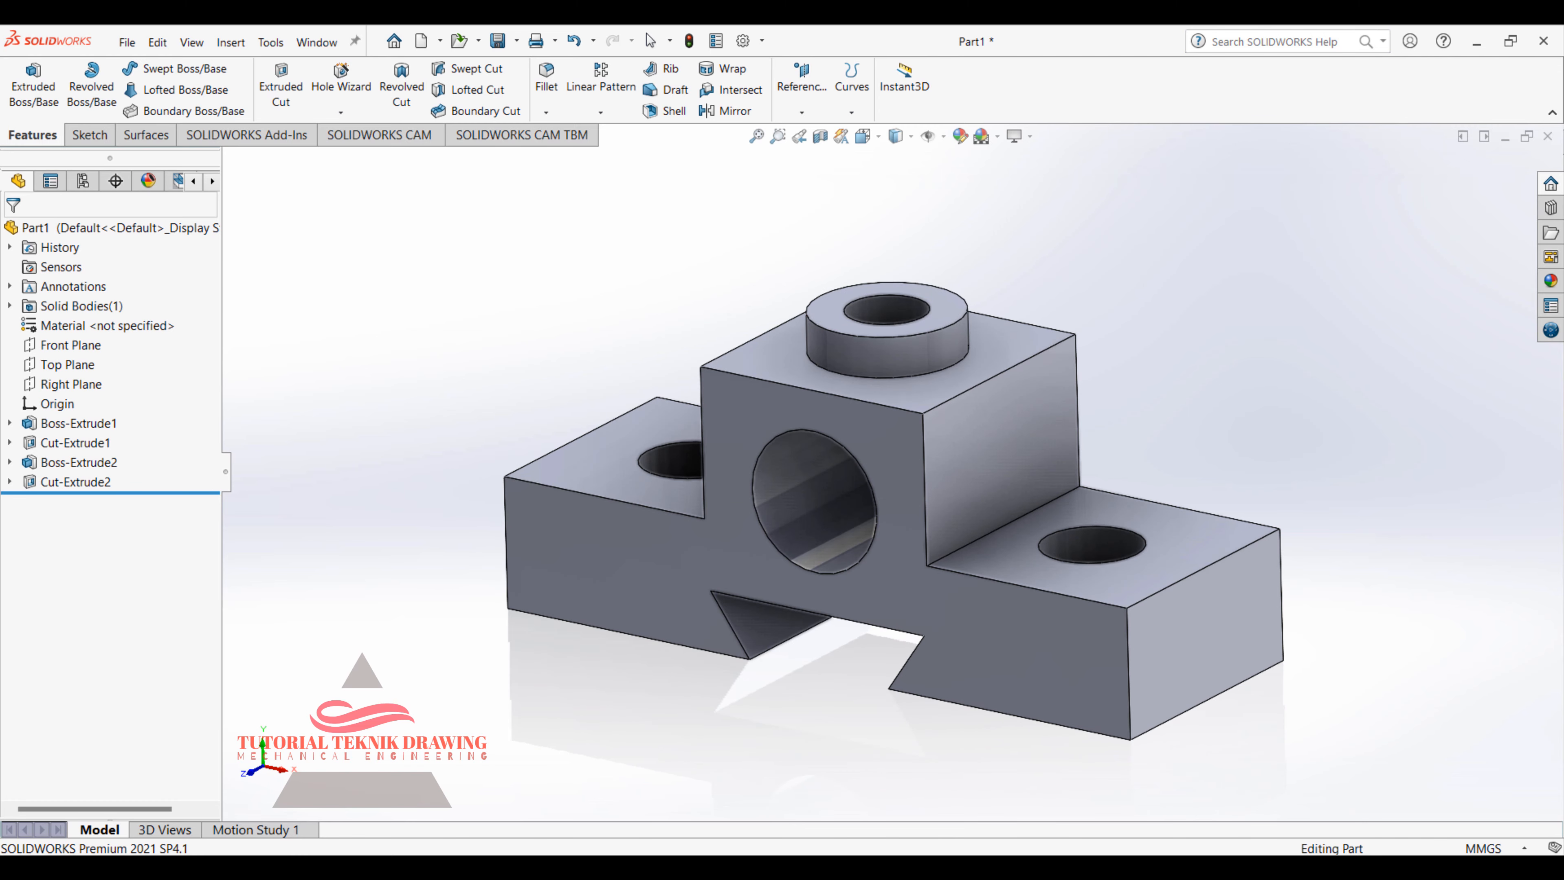
key(alt+Tab)
drag(1302, 527, 1341, 649)
drag(1239, 456, 1309, 334)
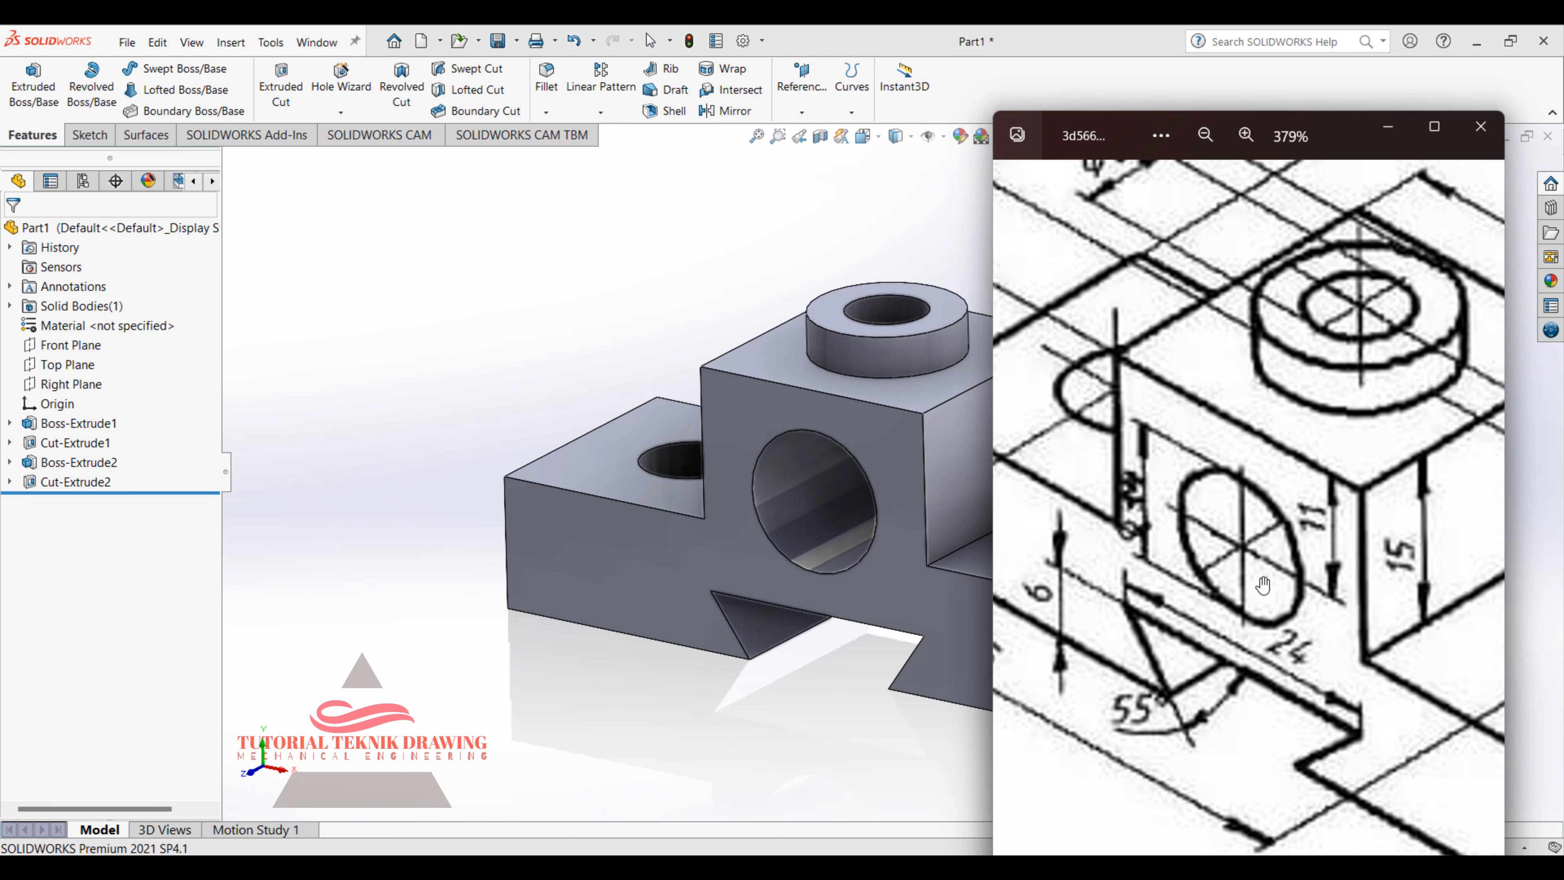
drag(1316, 511, 1280, 573)
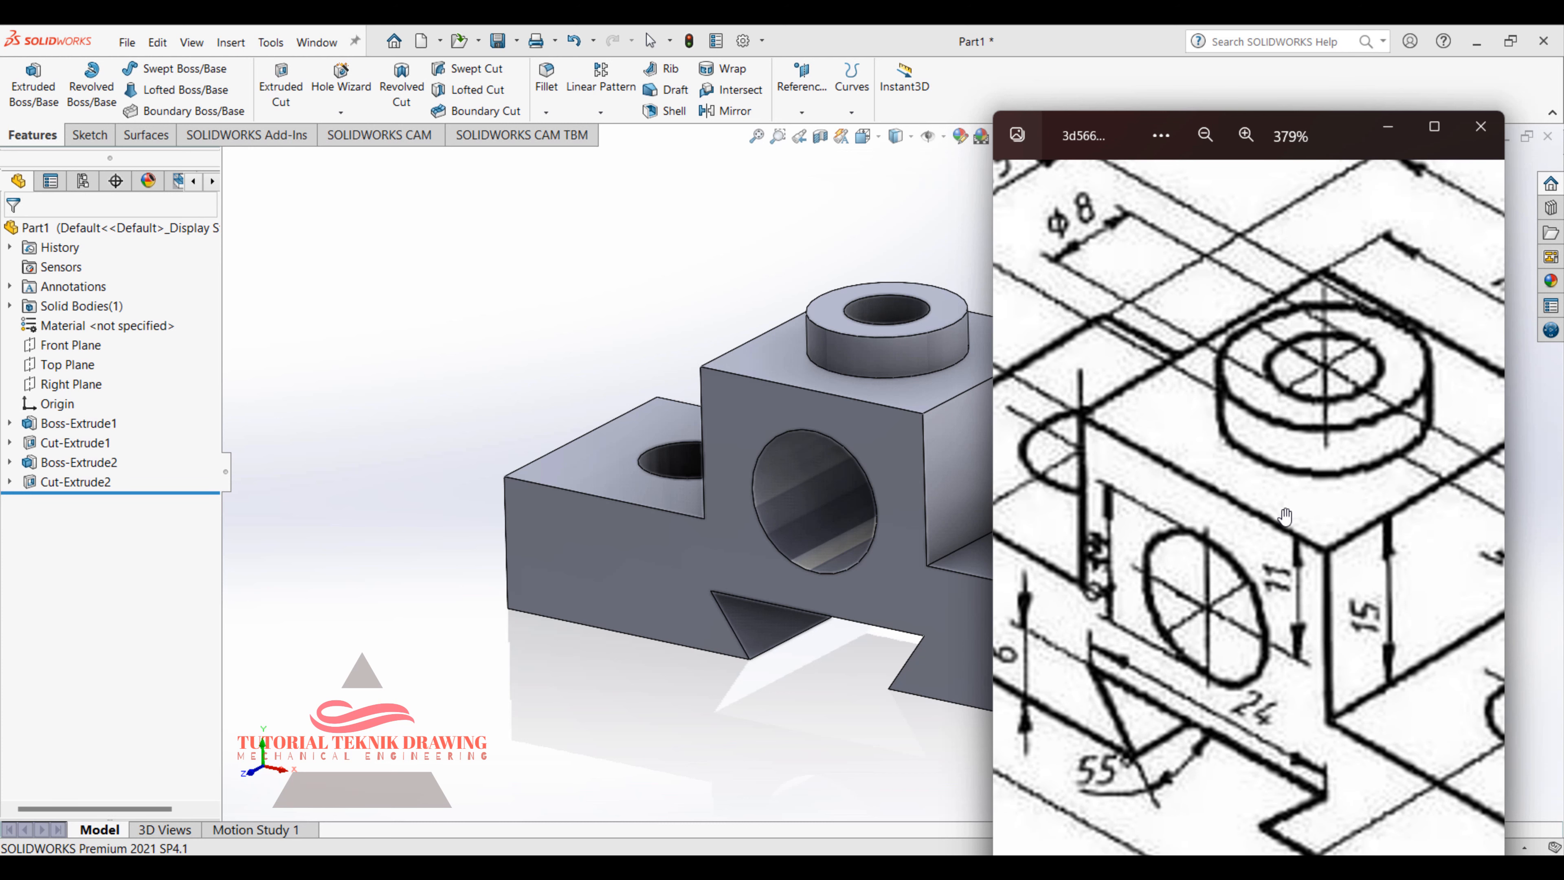
drag(1285, 517, 1281, 516)
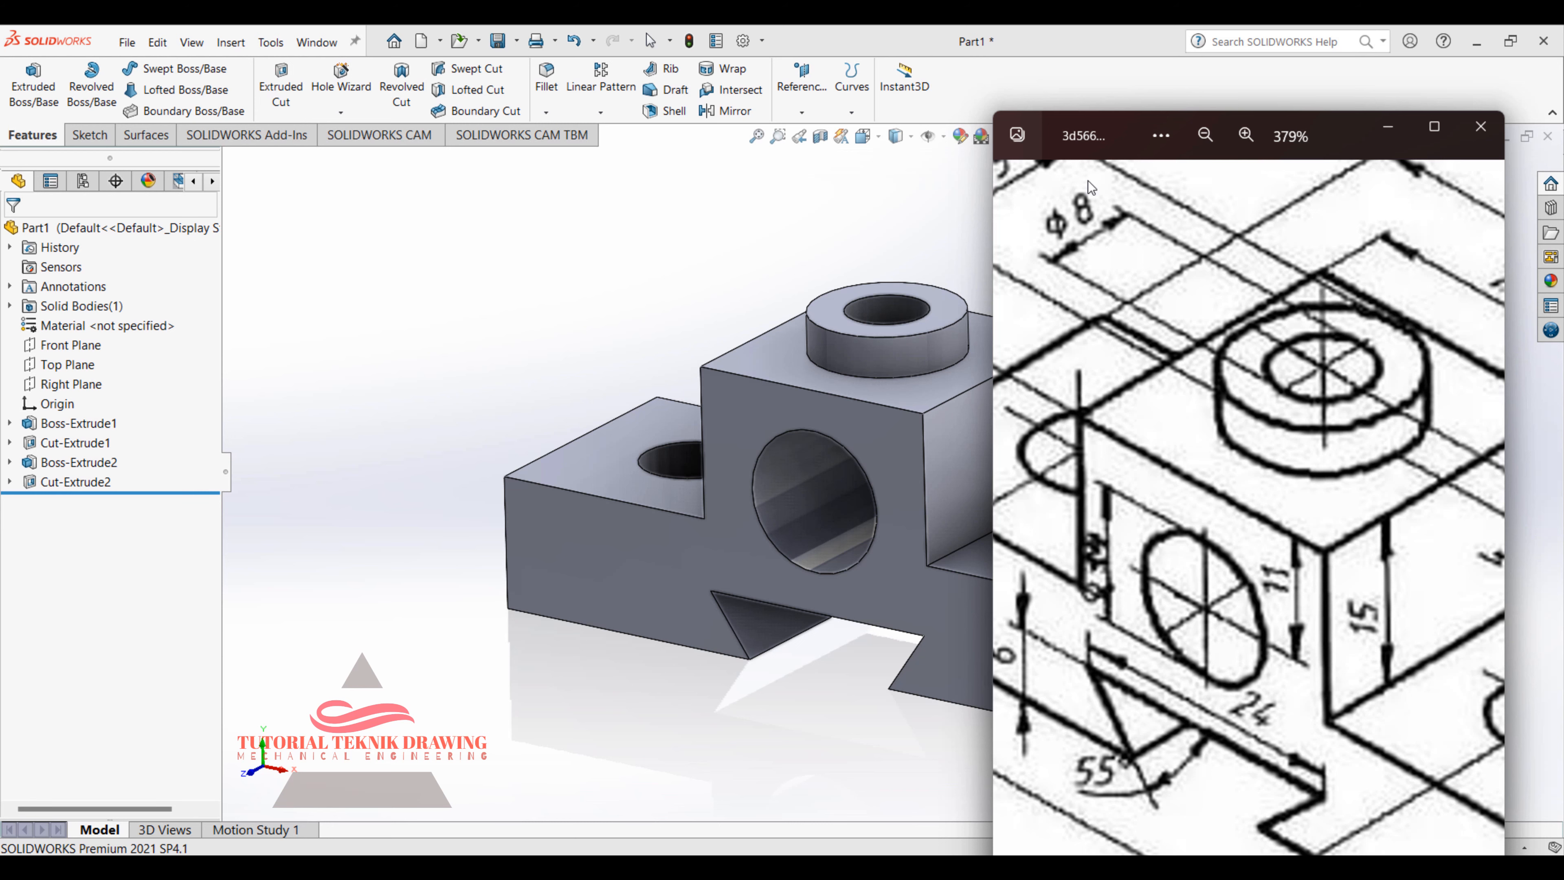
mouse_move(1307, 414)
mouse_down()
mouse_move(1181, 361)
mouse_move(1393, 392)
mouse_up()
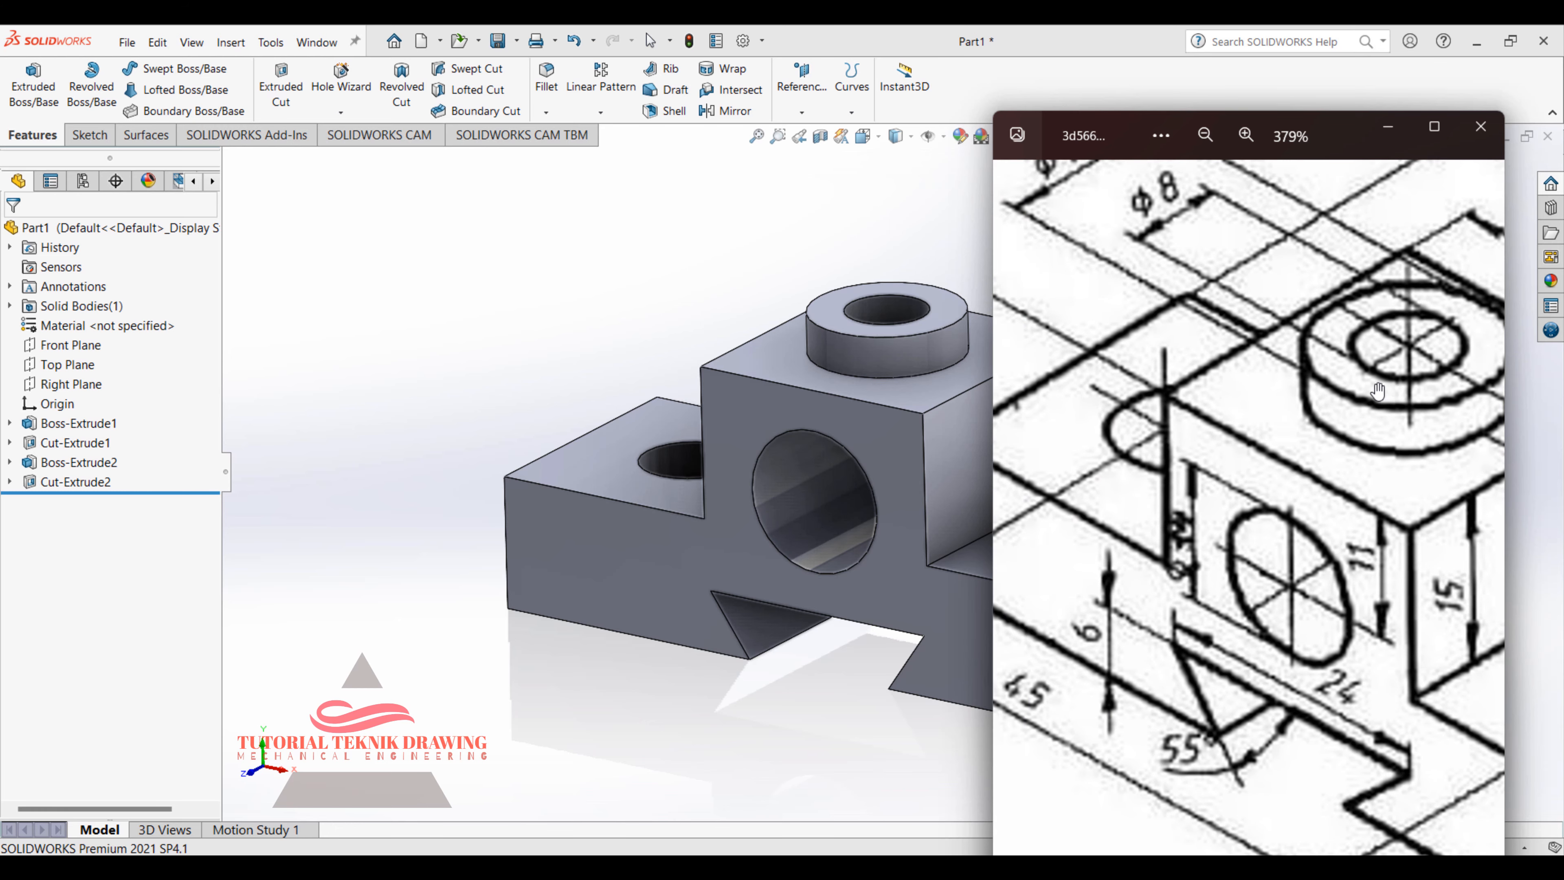
click(441, 221)
middle_drag(812, 320, 830, 455)
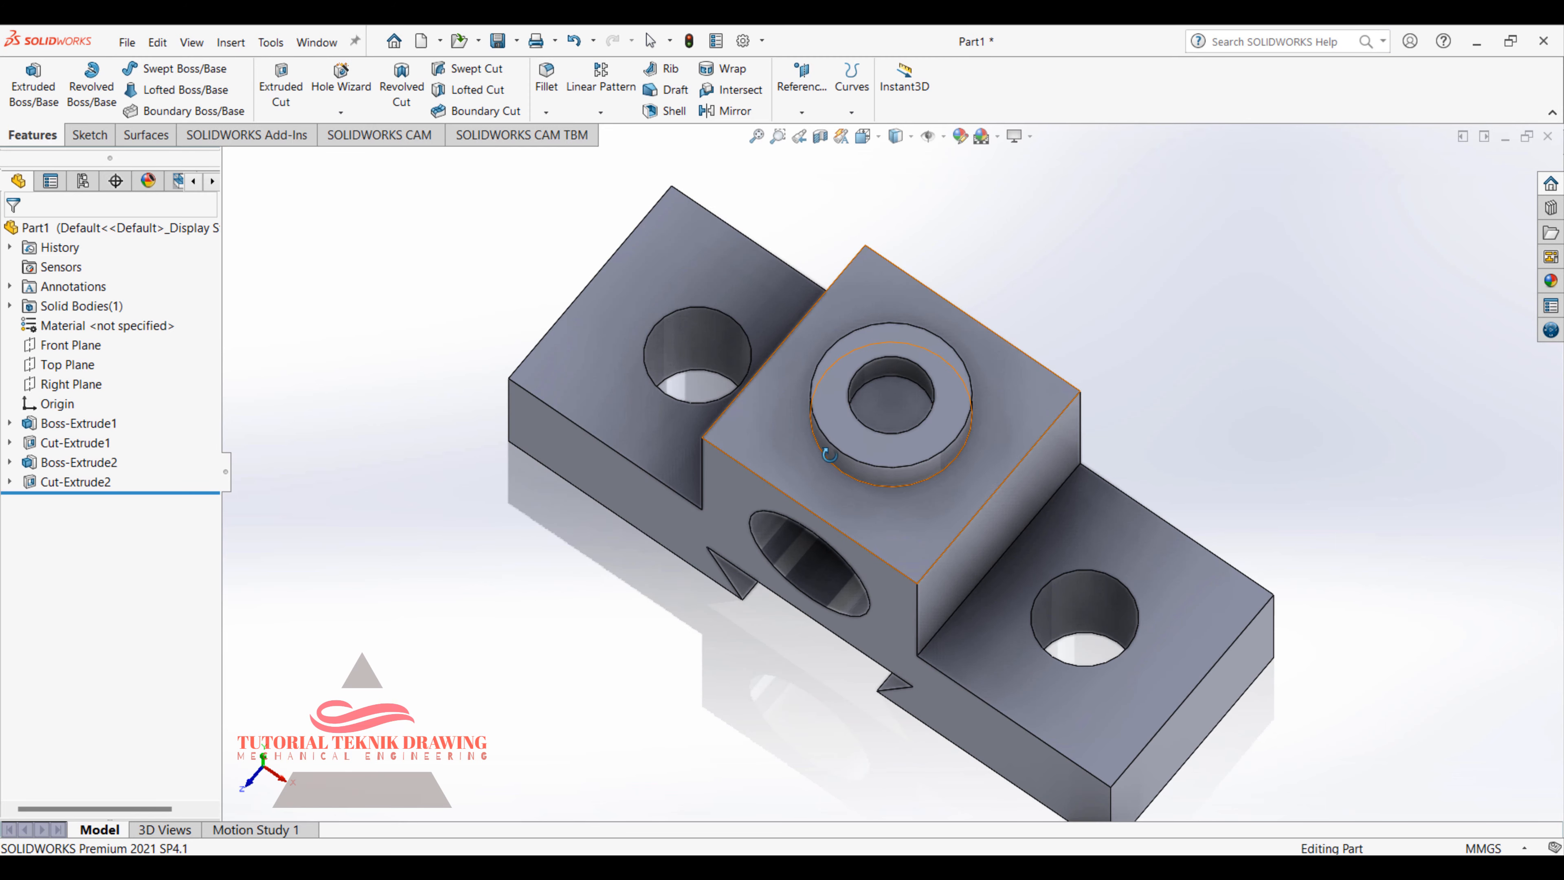
right_click(980, 334)
click(1029, 347)
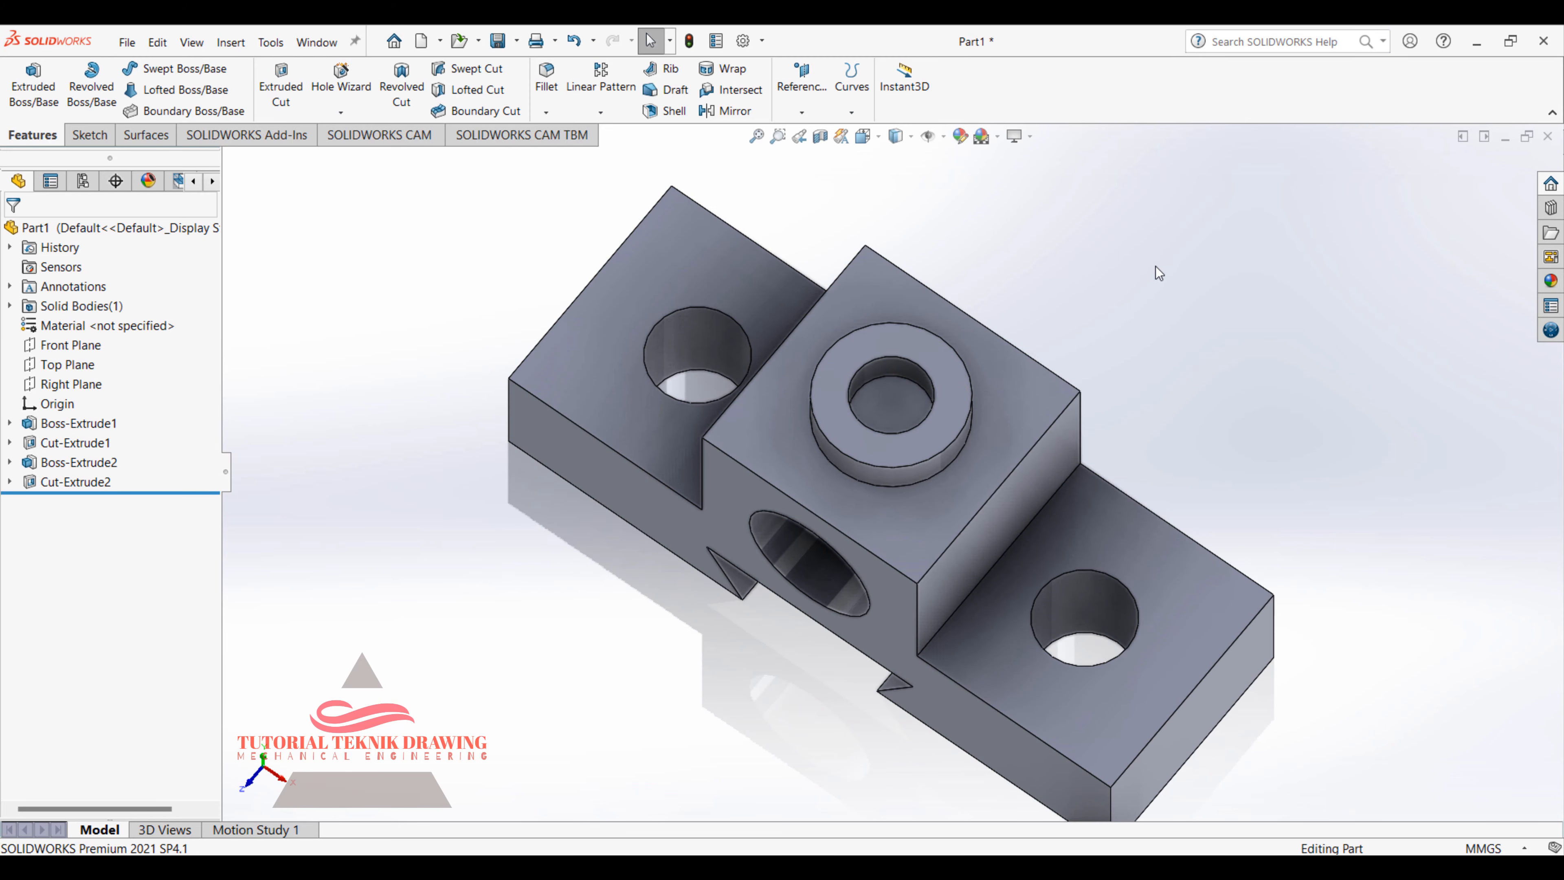
key(ctrl+z)
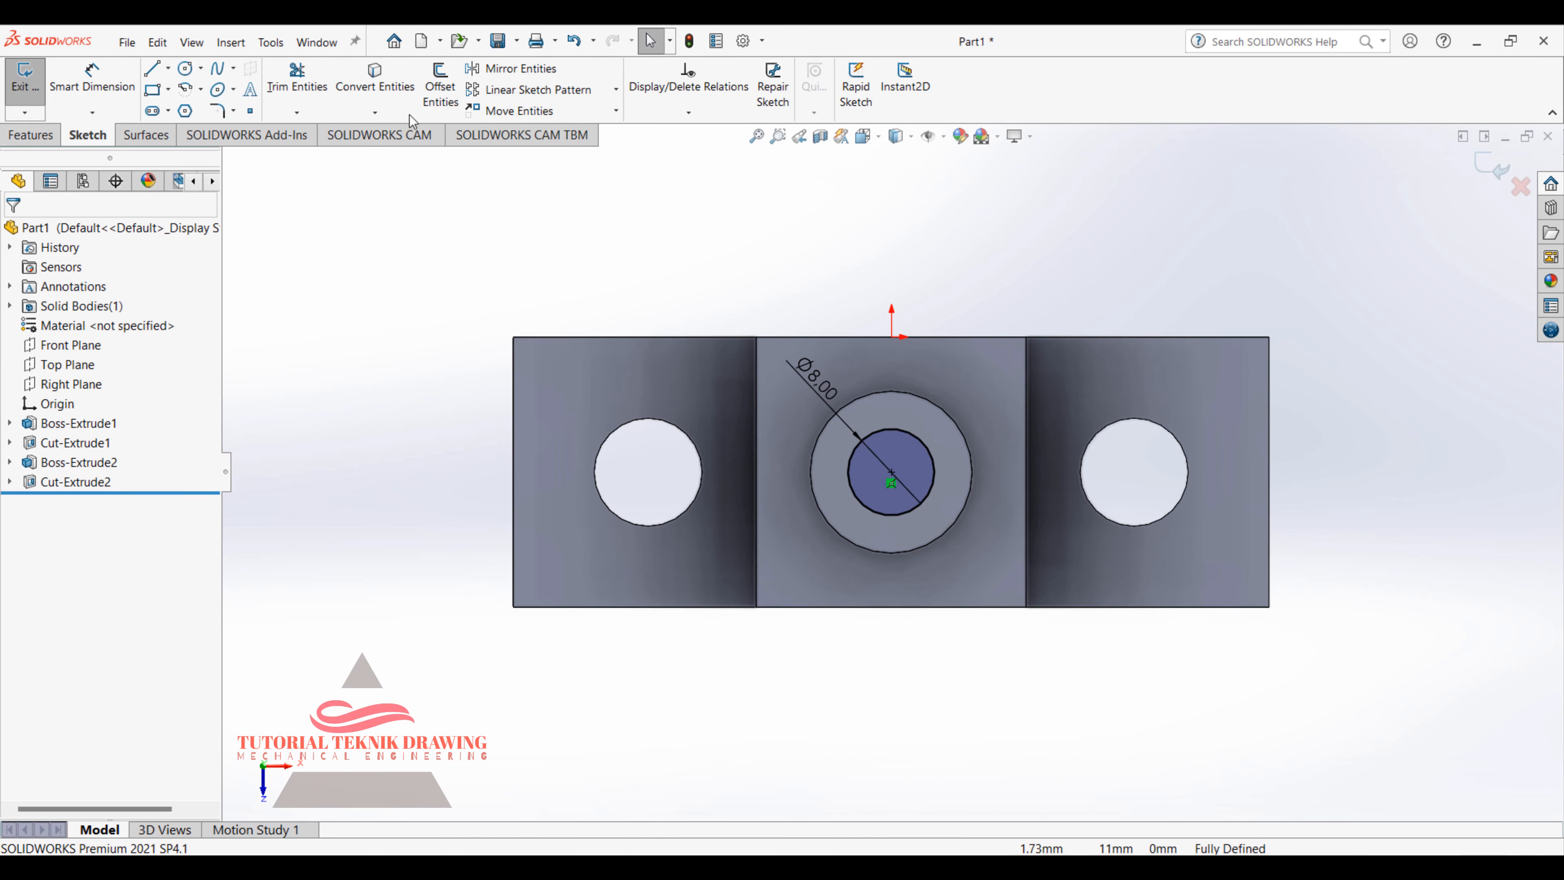
Step: Recheck the hole depth in the reference drawing and cut the boss's 8 mm circle as a 15 mm blind cut
click(25, 133)
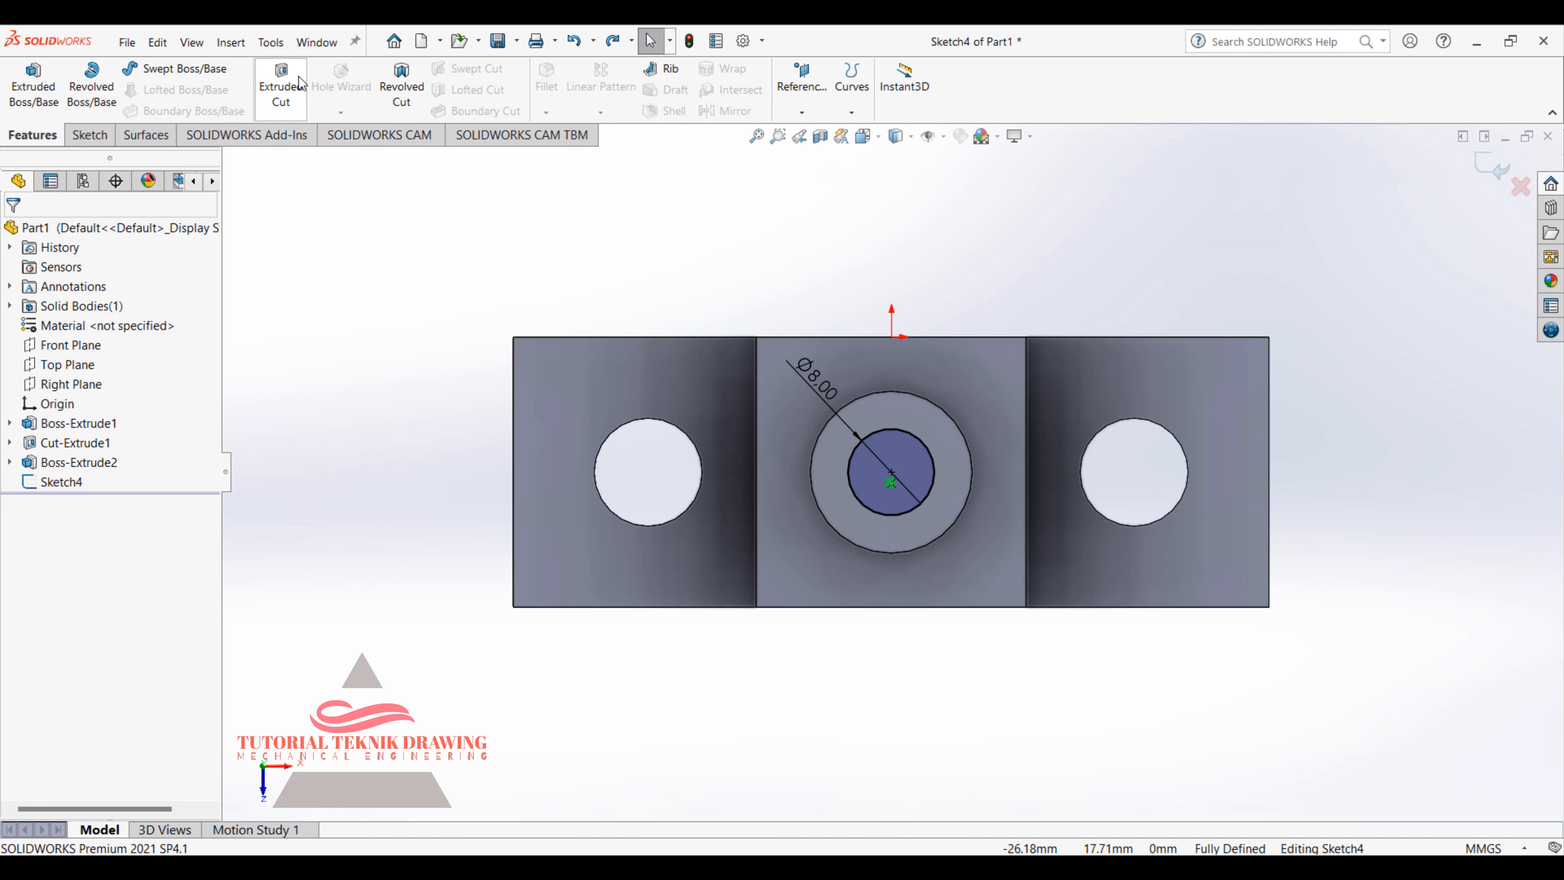
click(280, 86)
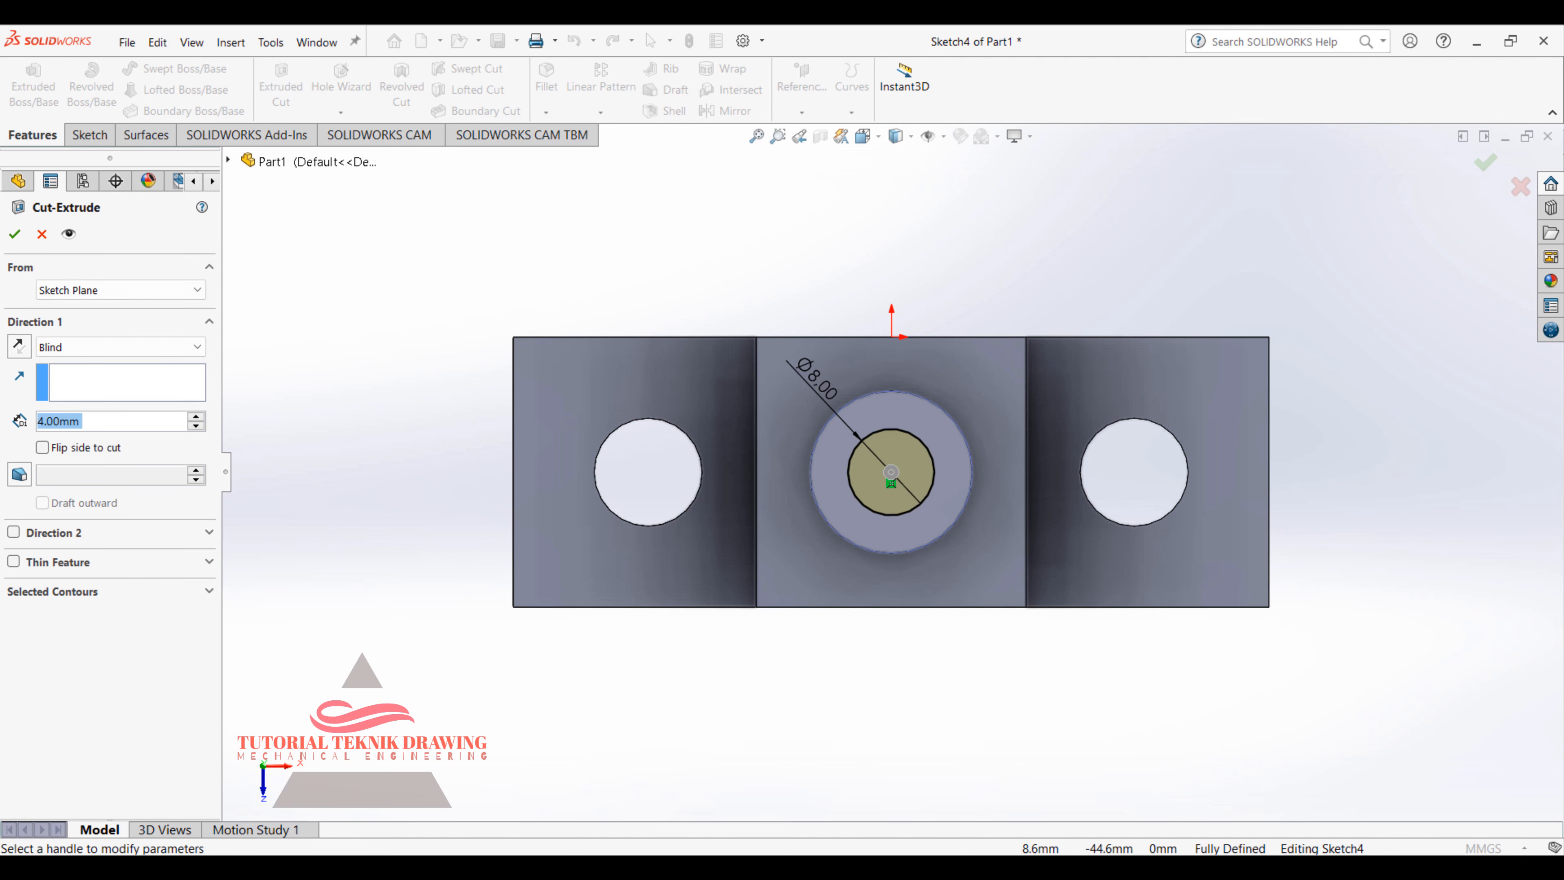
click(978, 868)
drag(1290, 460, 1135, 369)
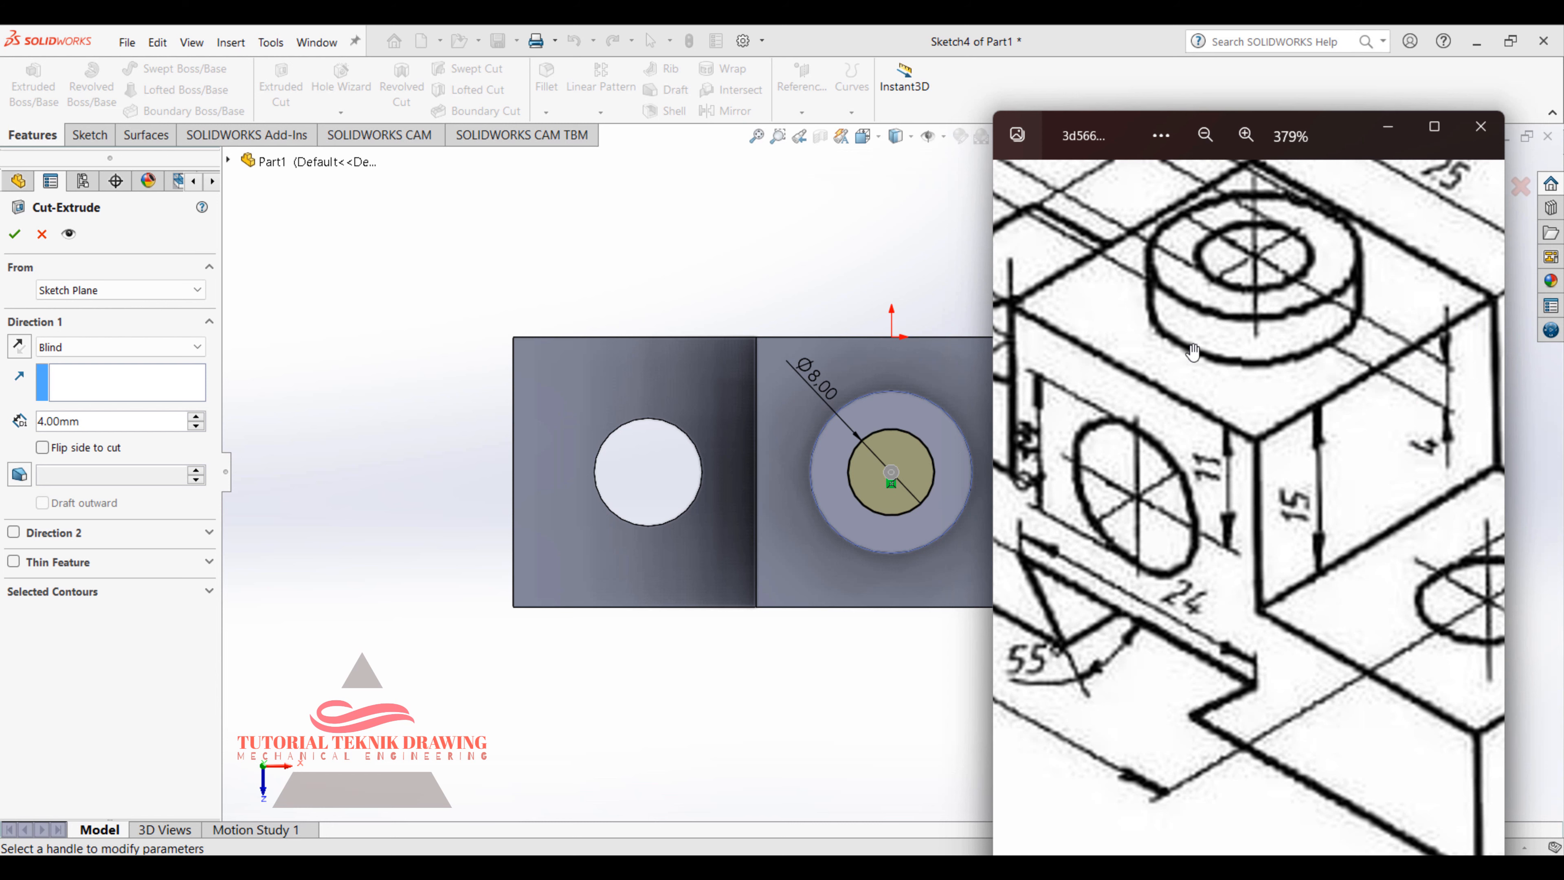
drag(1227, 490, 1256, 543)
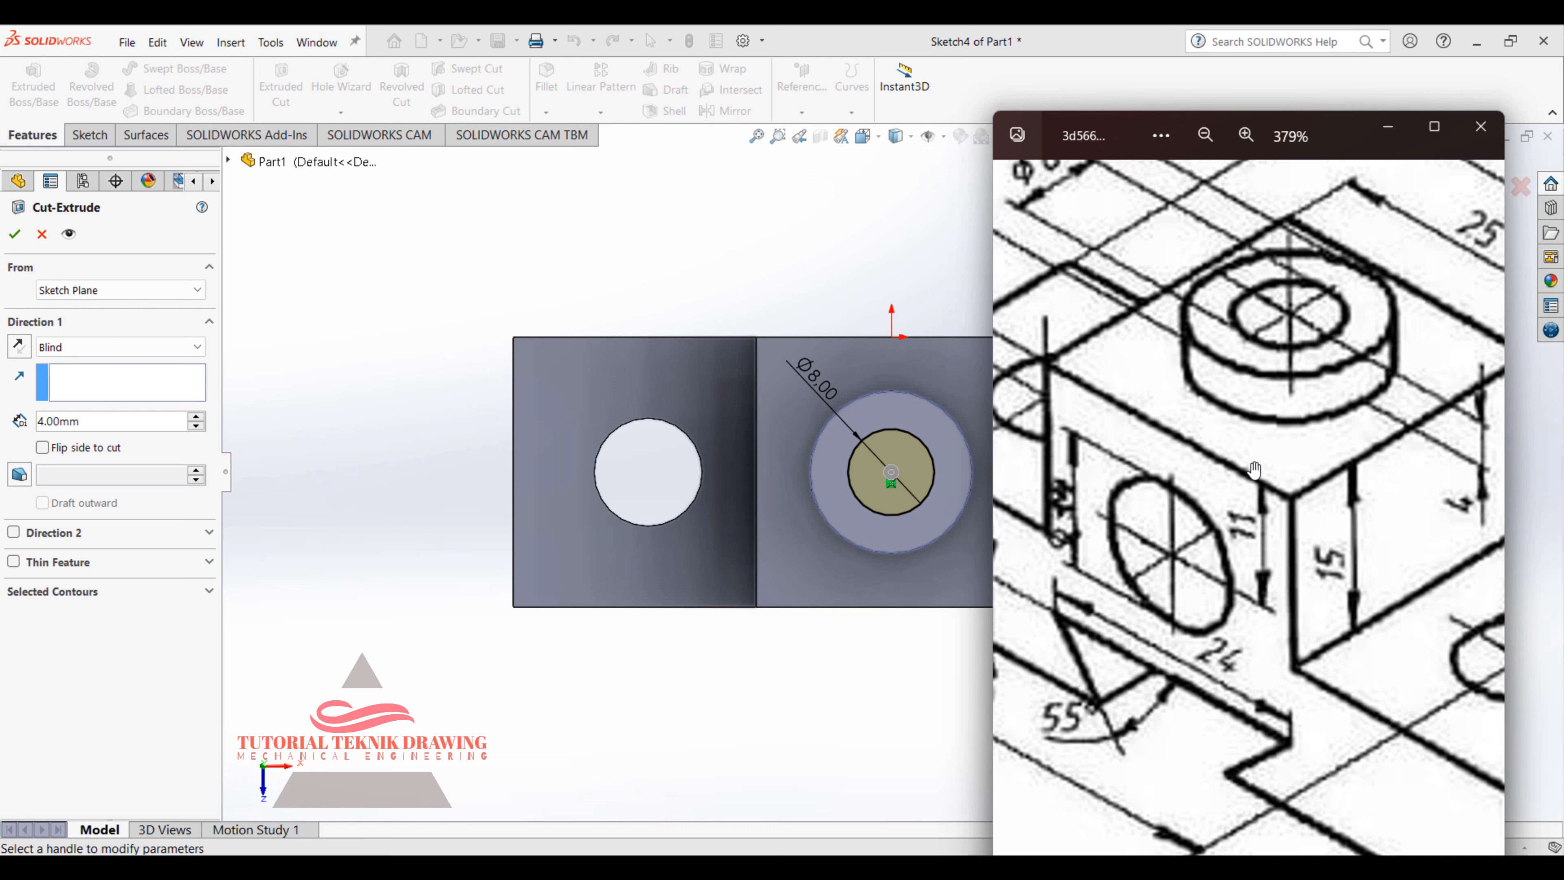
click(99, 421)
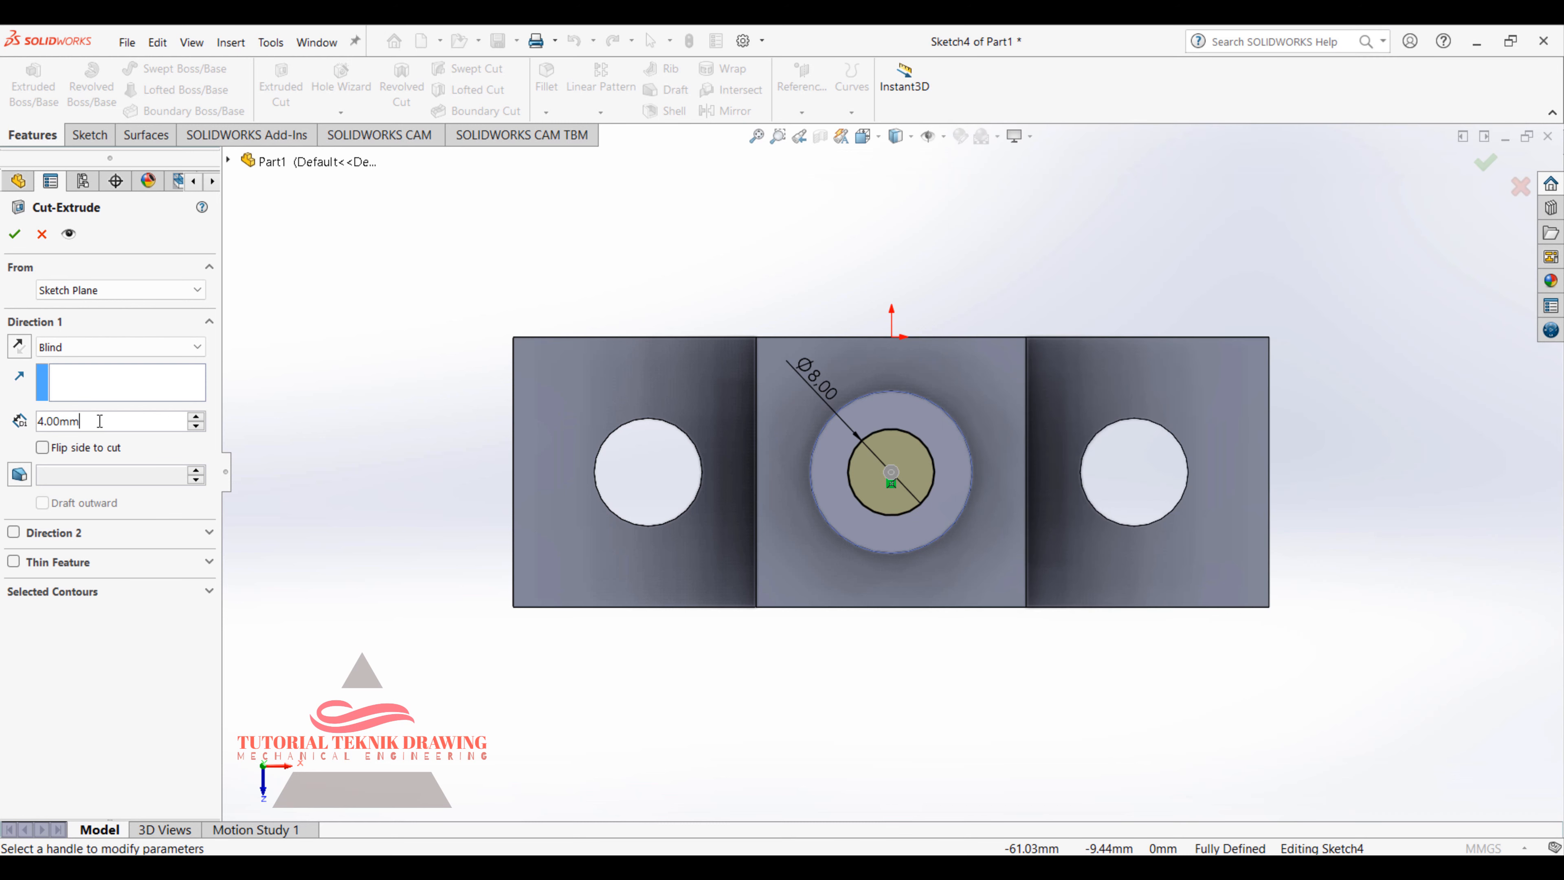
drag(99, 421, 11, 426)
text(16)
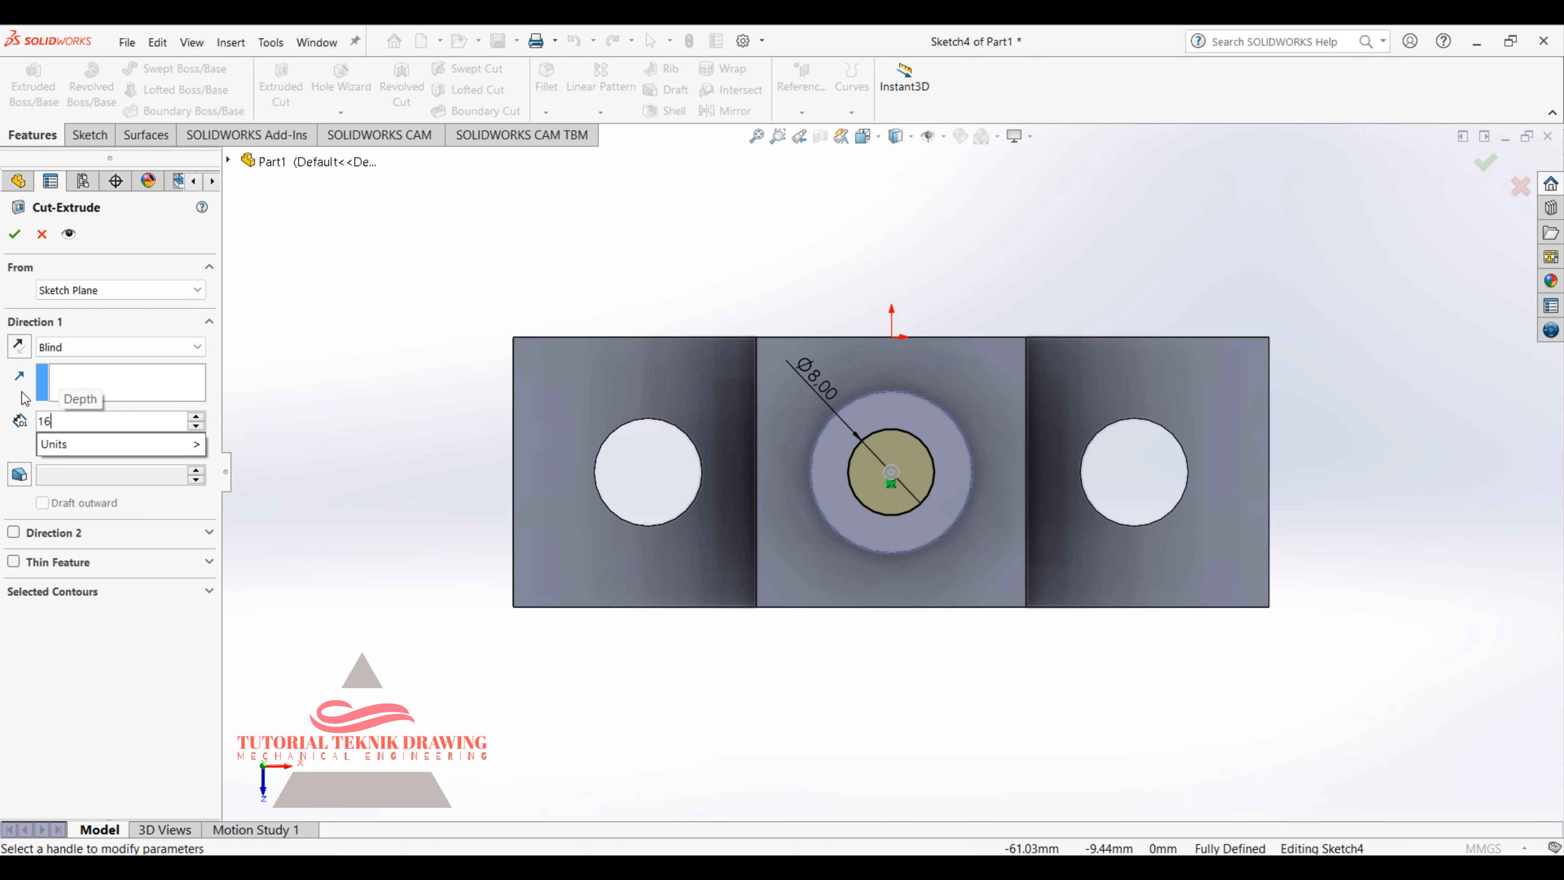
key(BackSpace)
text(5)
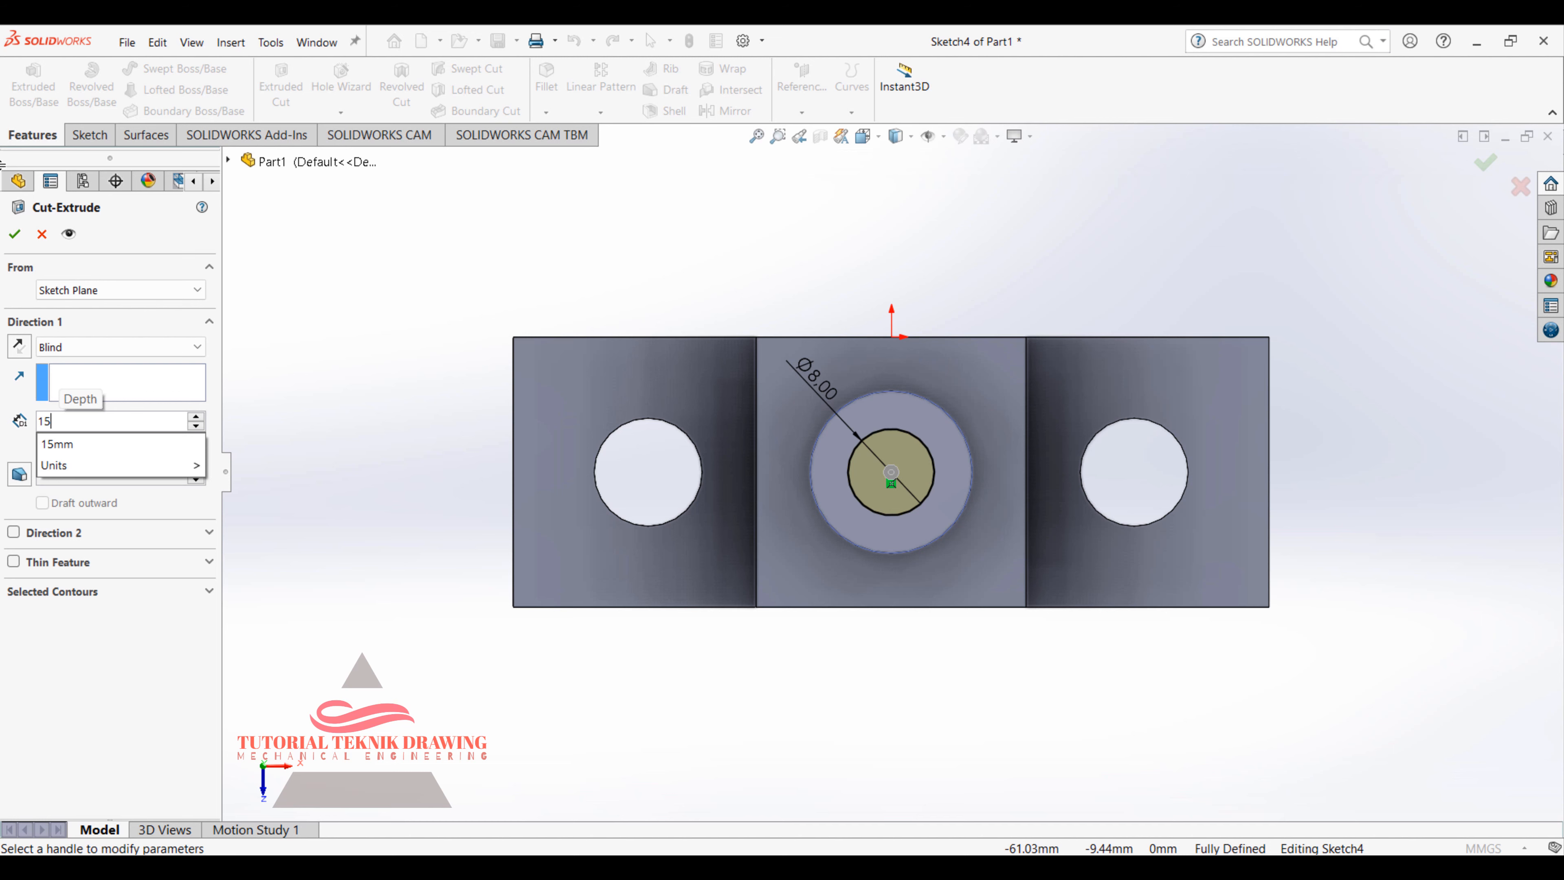
click(15, 234)
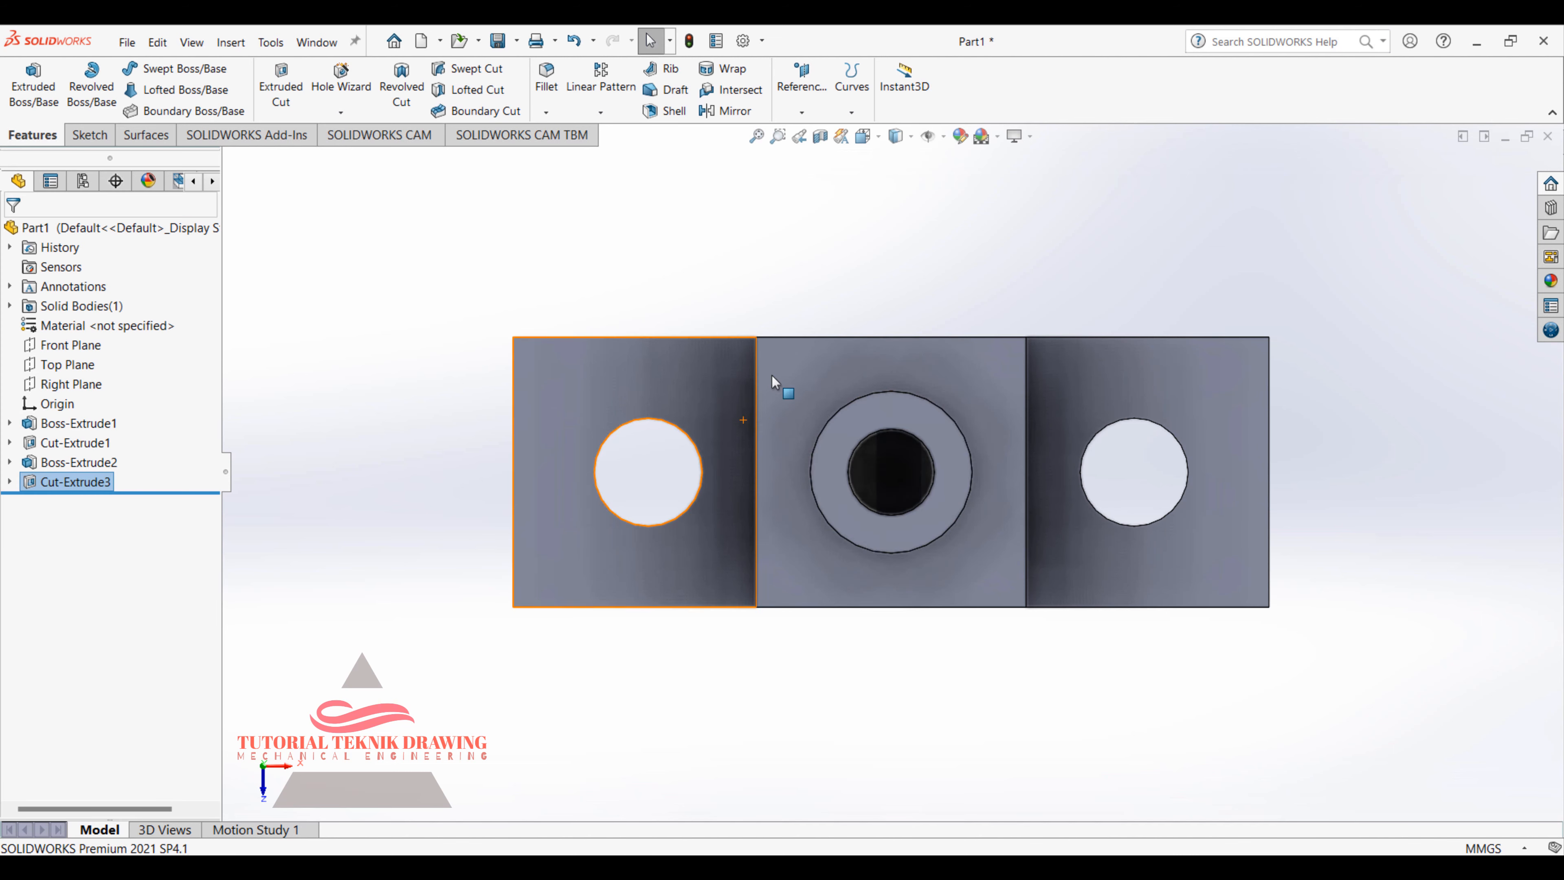
Step: Inspect the boss's centre hole from an angled view and set the model to the isometric view
right_click(873, 282)
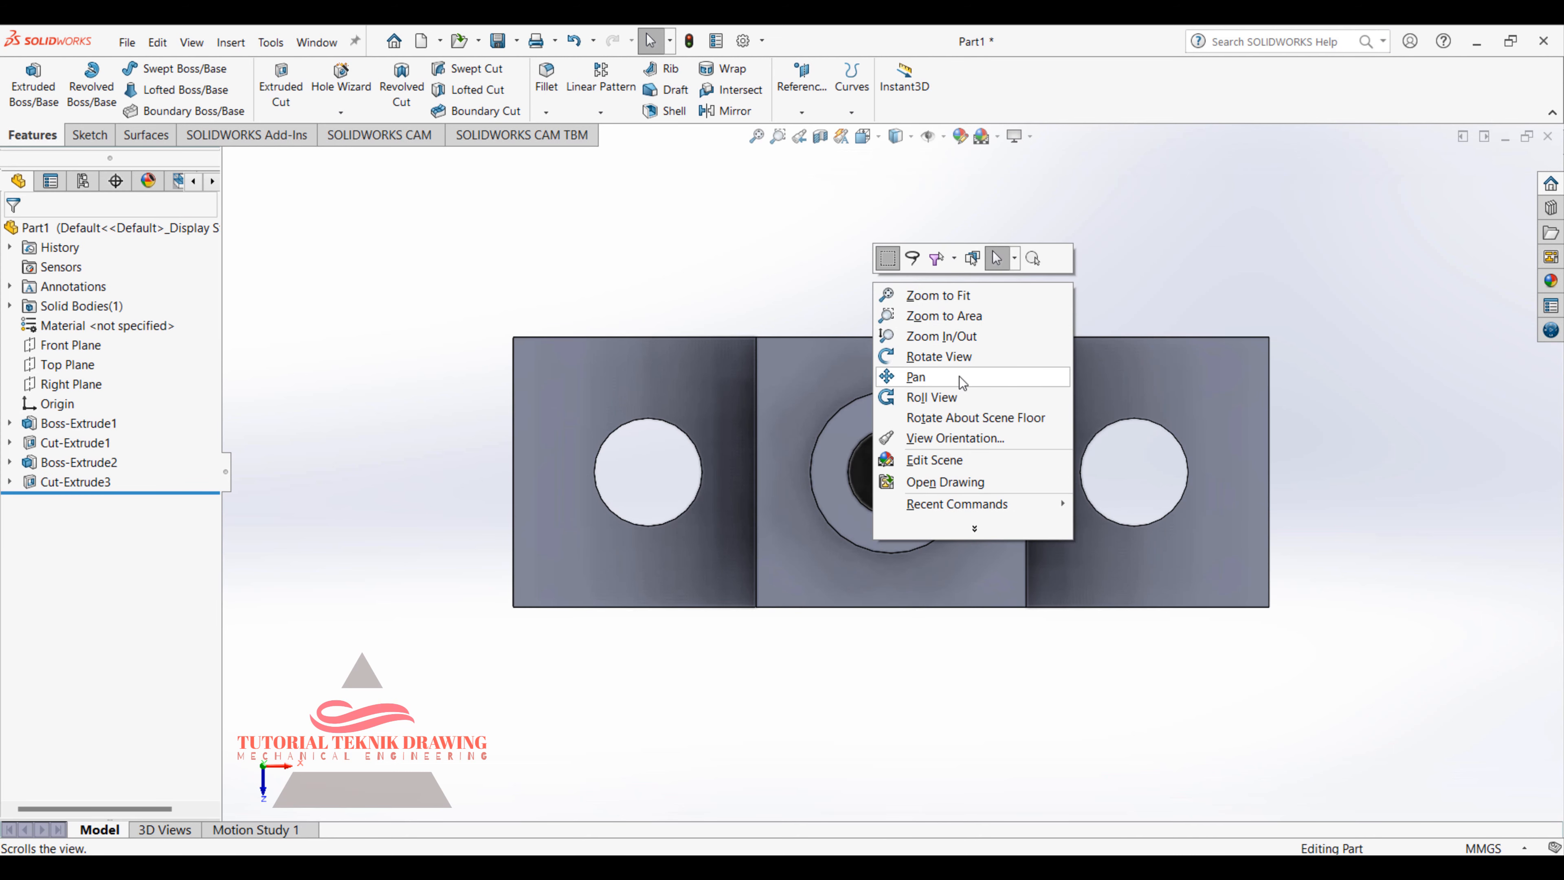
click(939, 356)
drag(887, 505, 829, 501)
right_click(1004, 296)
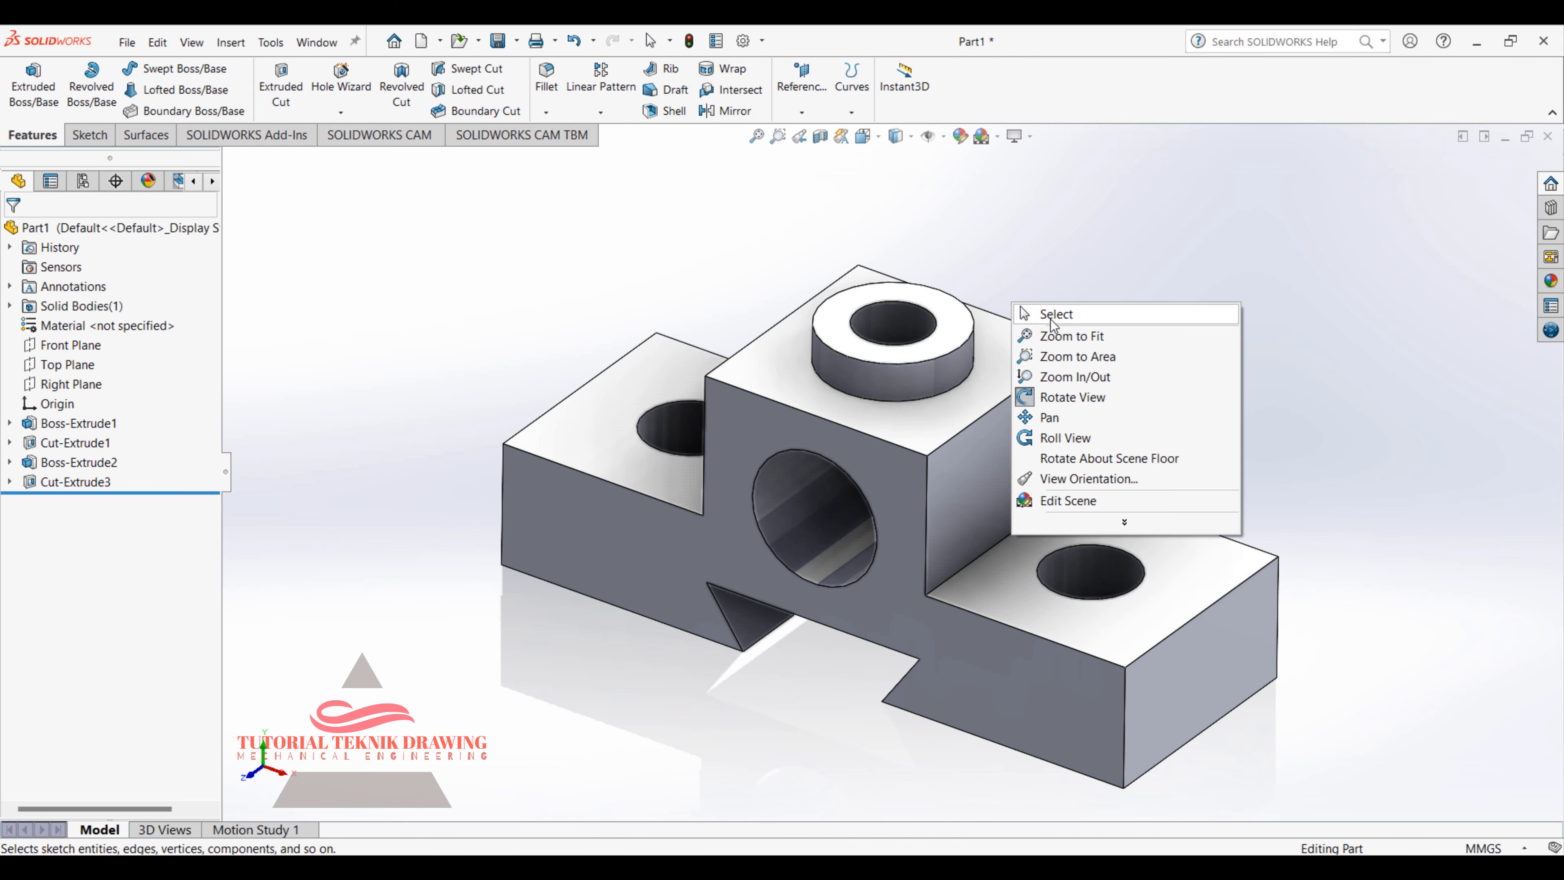
click(1028, 311)
click(911, 137)
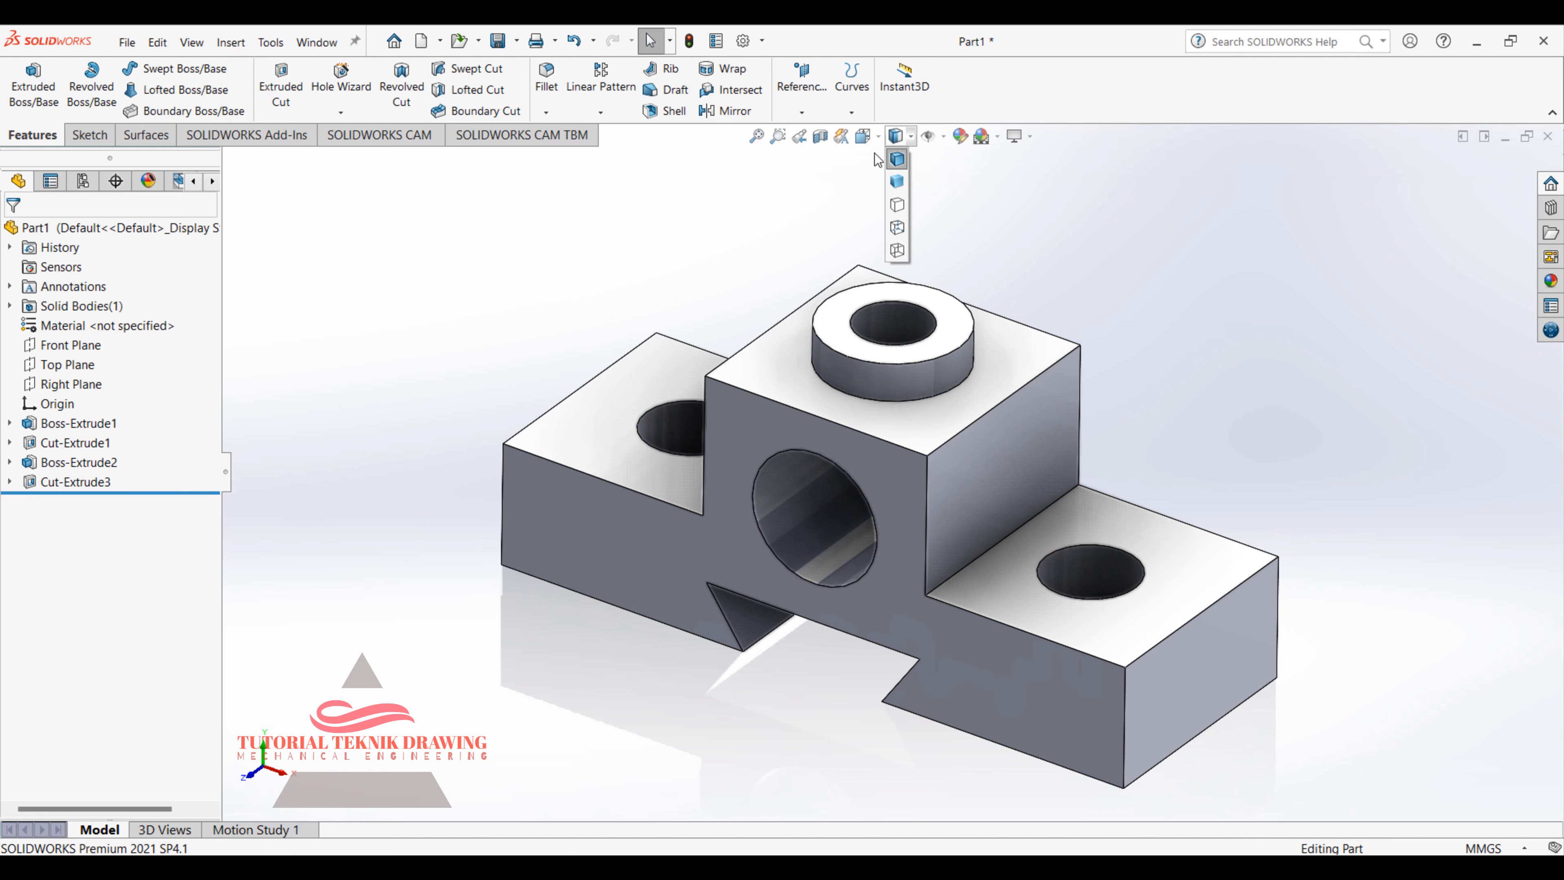
click(877, 138)
click(708, 550)
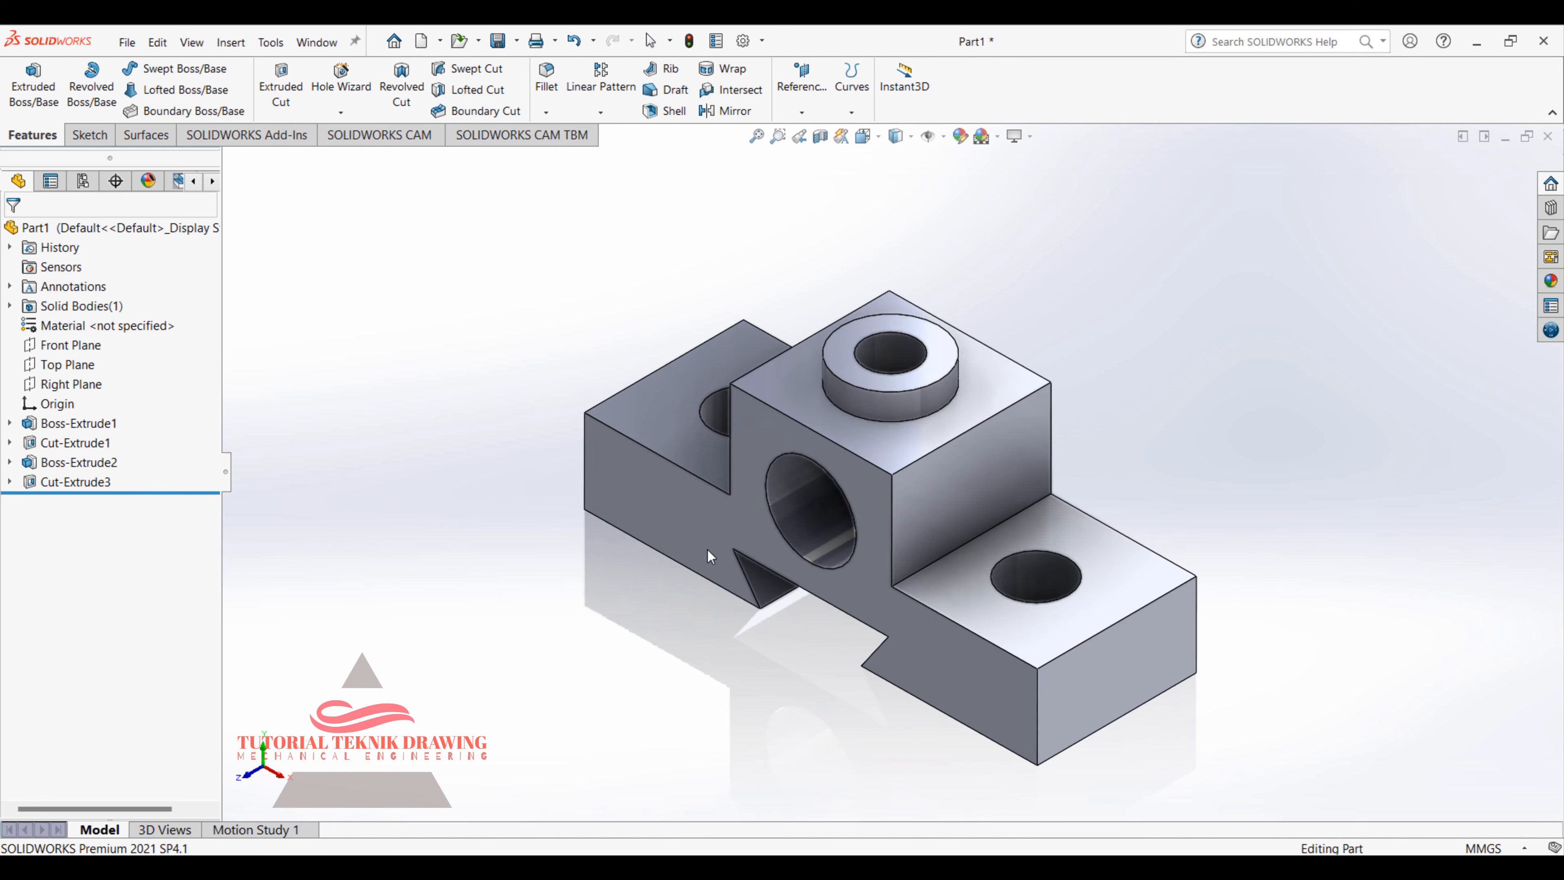
Step: Place the isometric model beside the reference drawing to compare the two
key(alt+Tab)
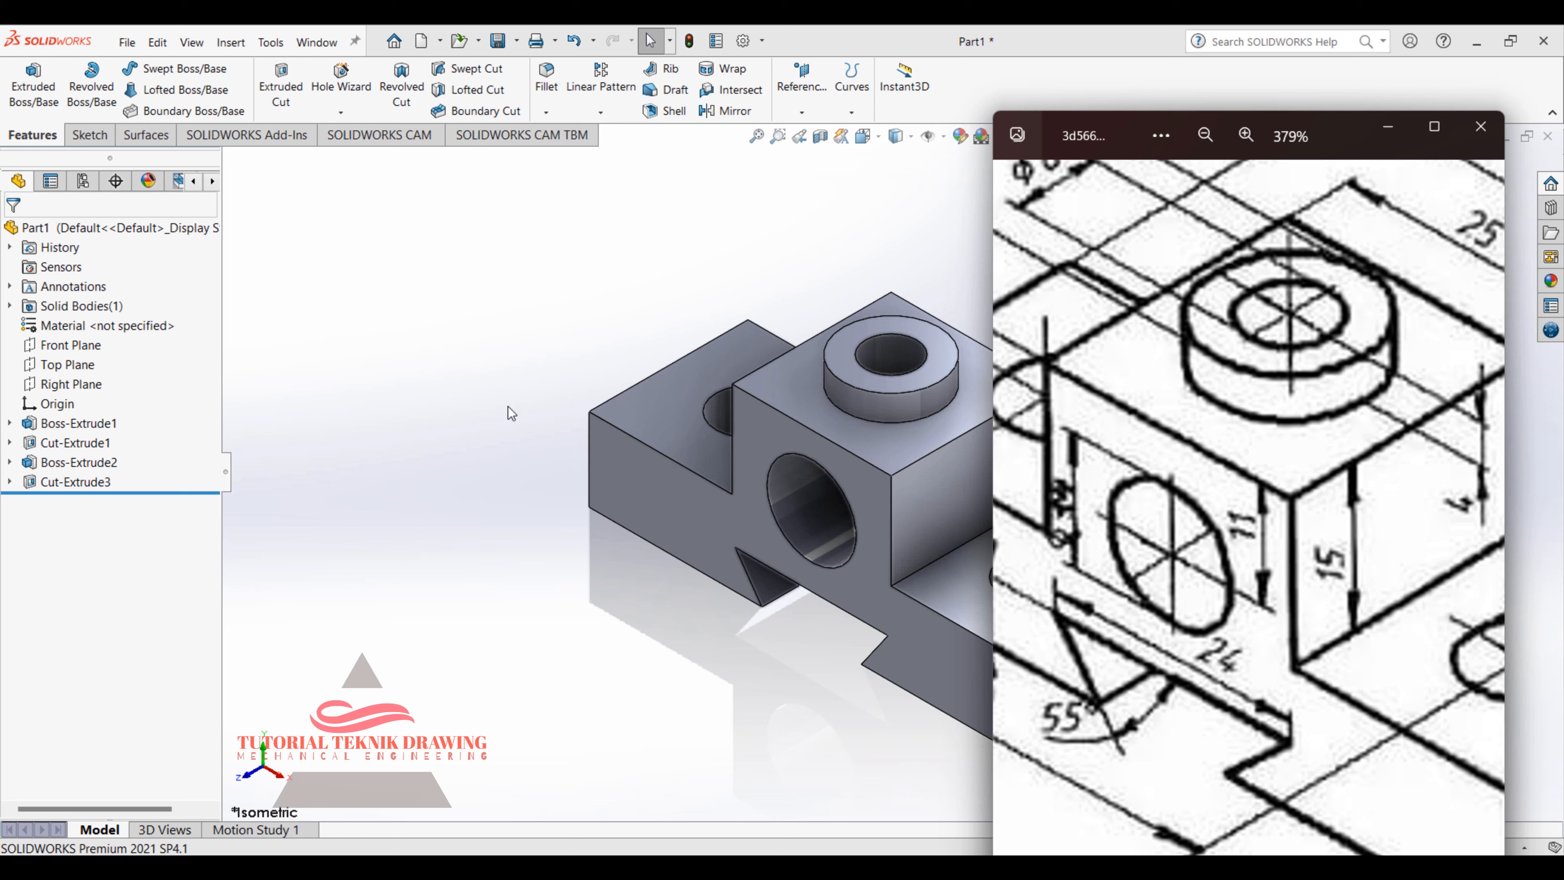
right_click(542, 225)
click(600, 321)
drag(659, 340, 383, 272)
key(alt+Tab)
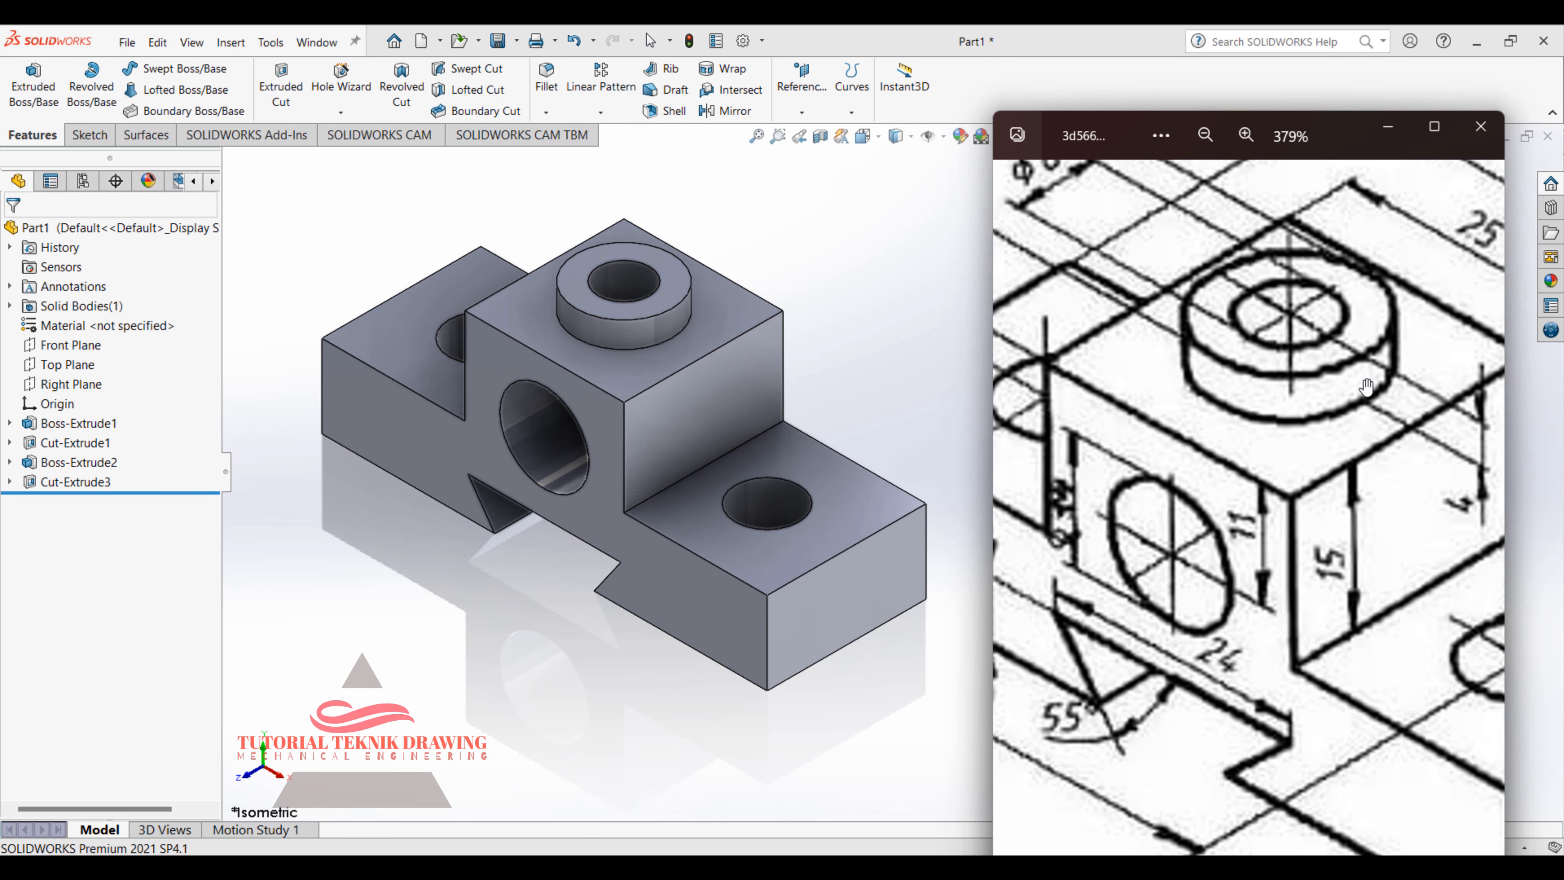
Step: Zoom out the reference drawing to compare the full bracket with the model, and return to the model
click(1205, 134)
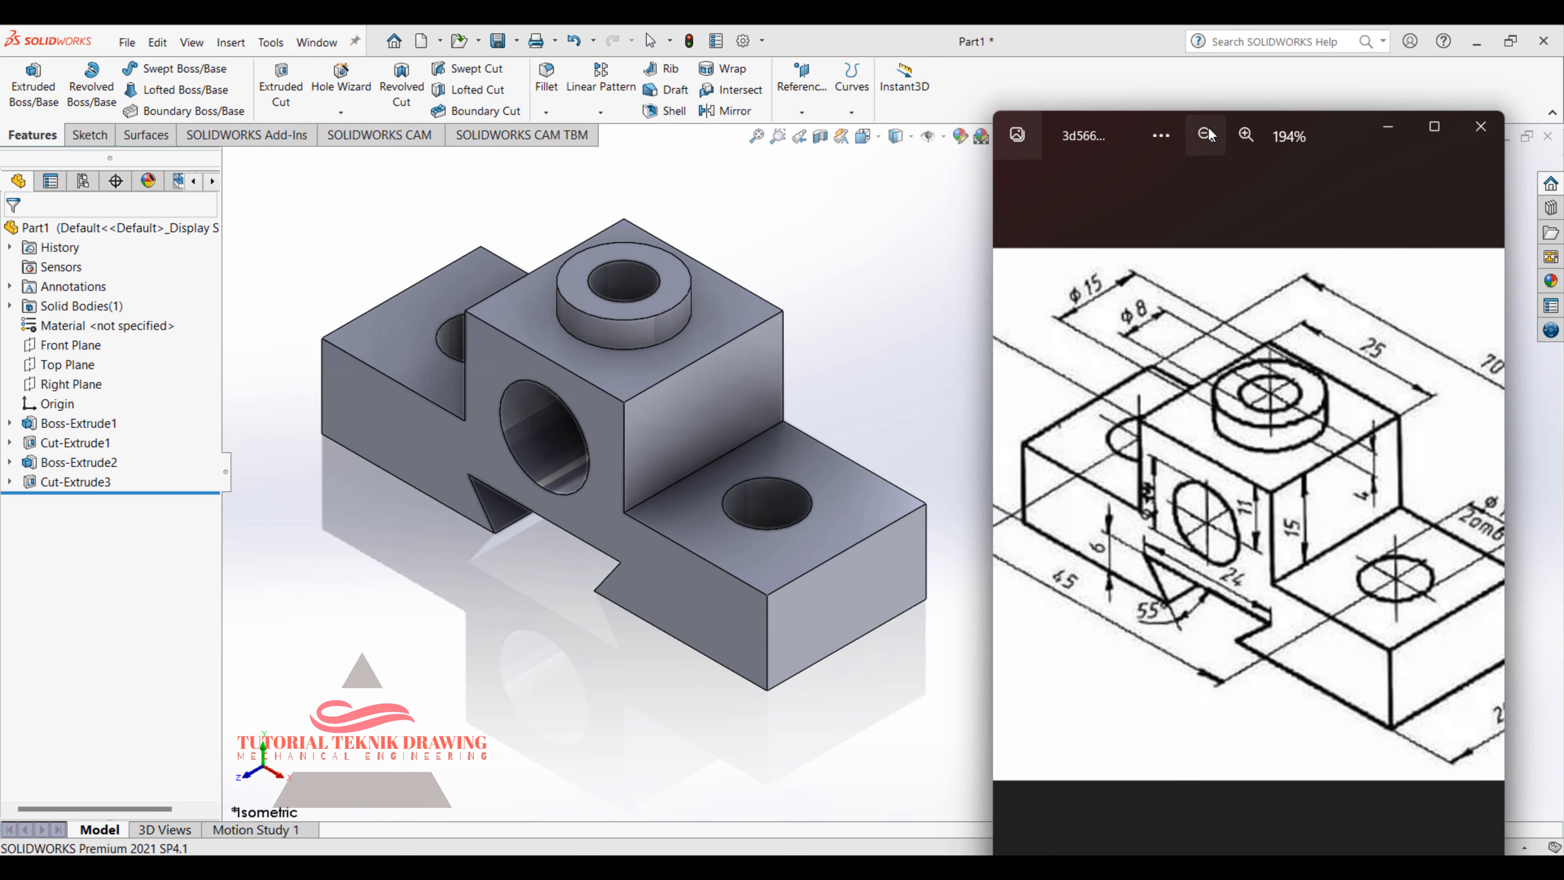
click(1206, 133)
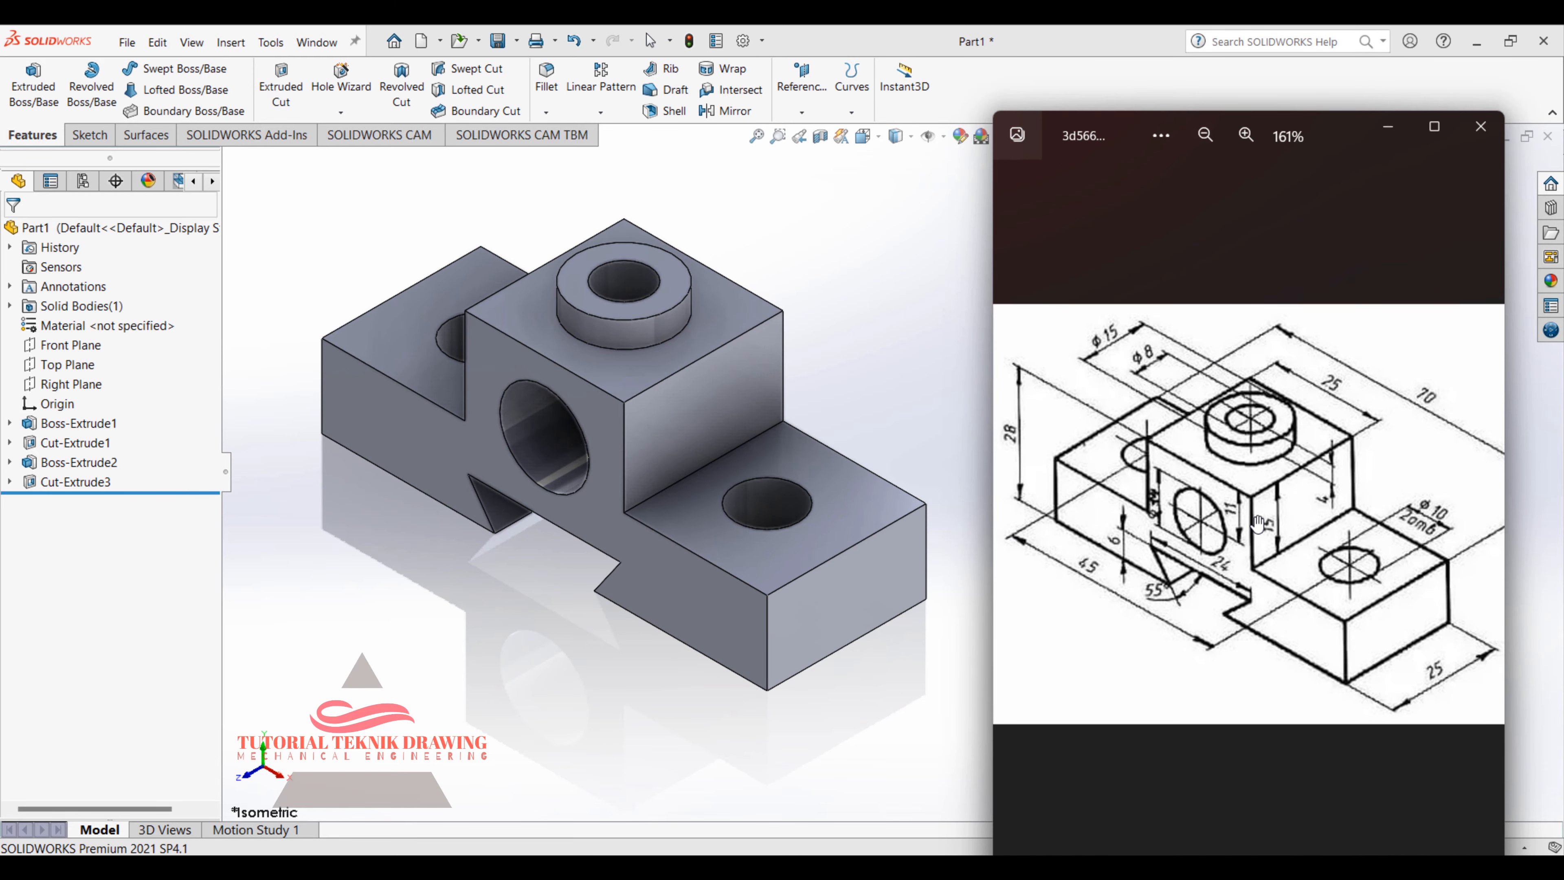
drag(837, 229, 839, 228)
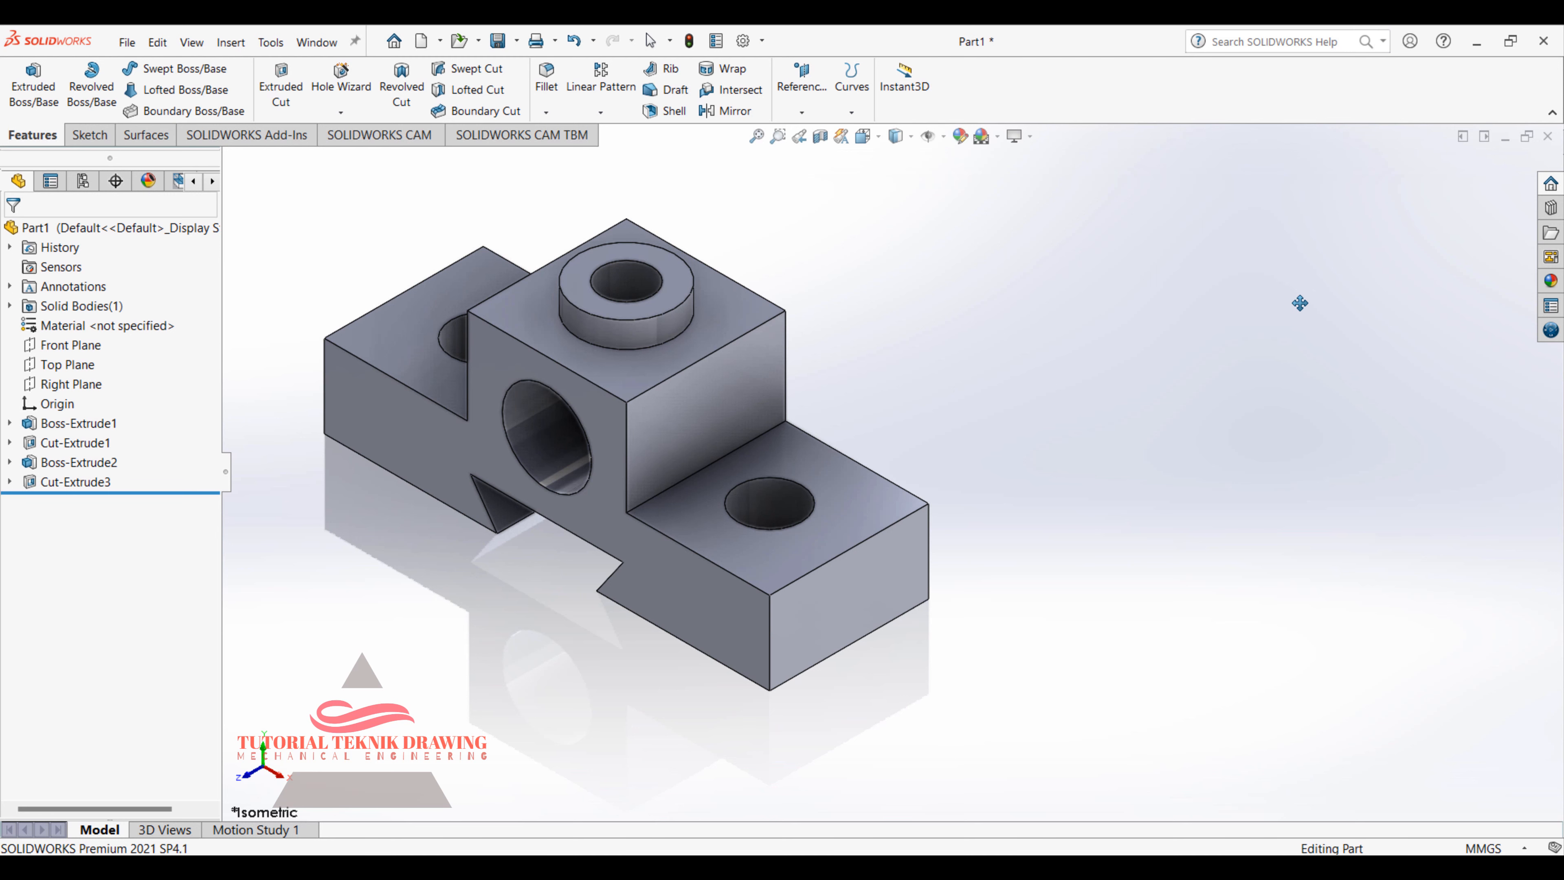
Step: Browse the scene library and apply the Traffic Lights studio scene to the model's background
click(1550, 281)
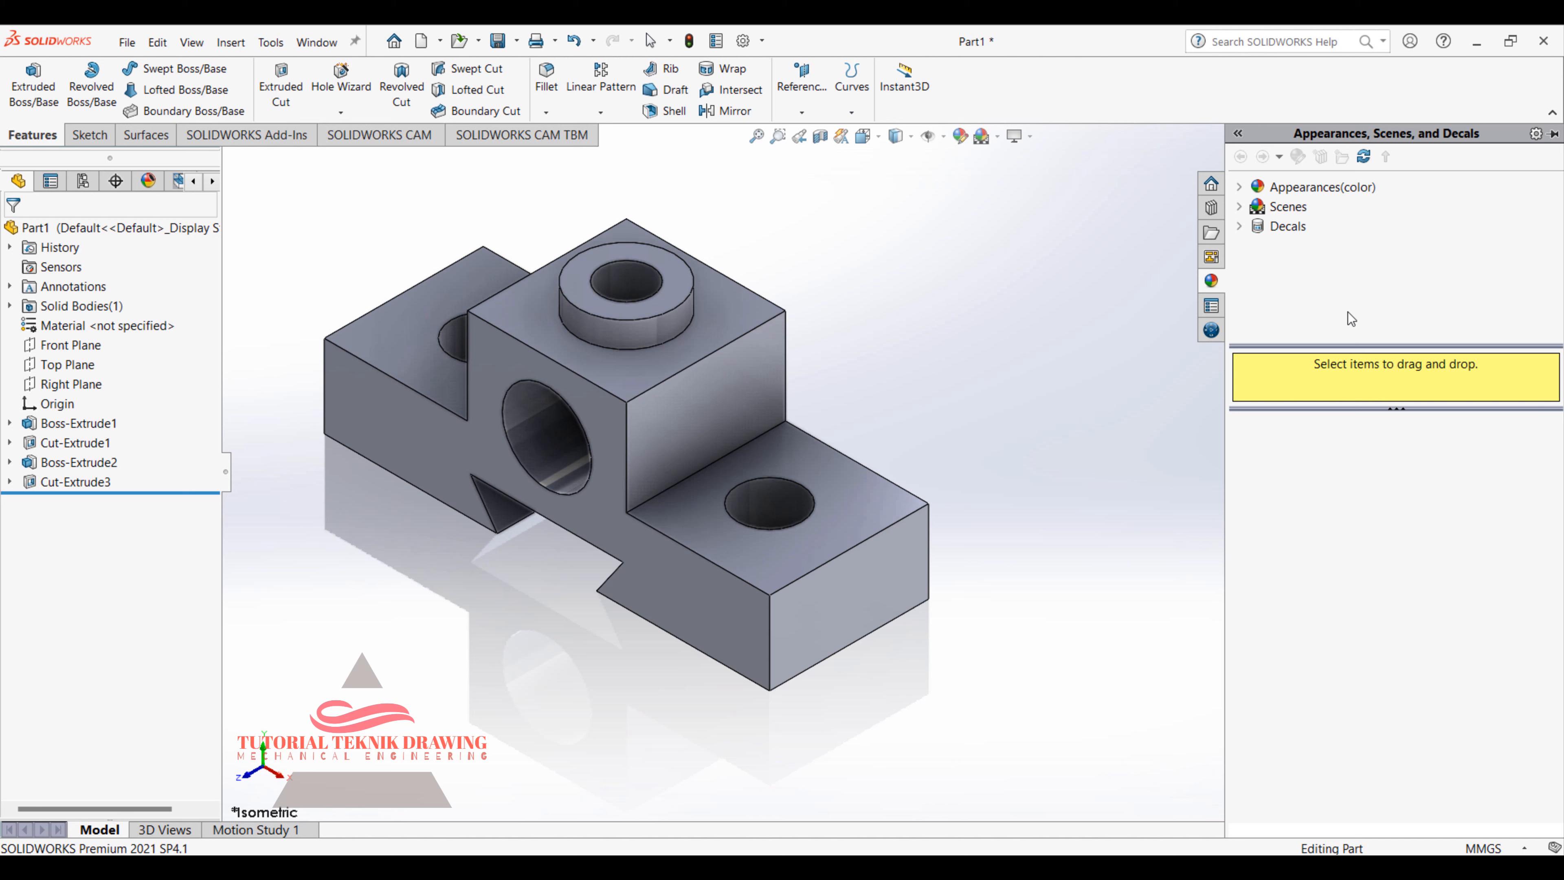
click(1240, 188)
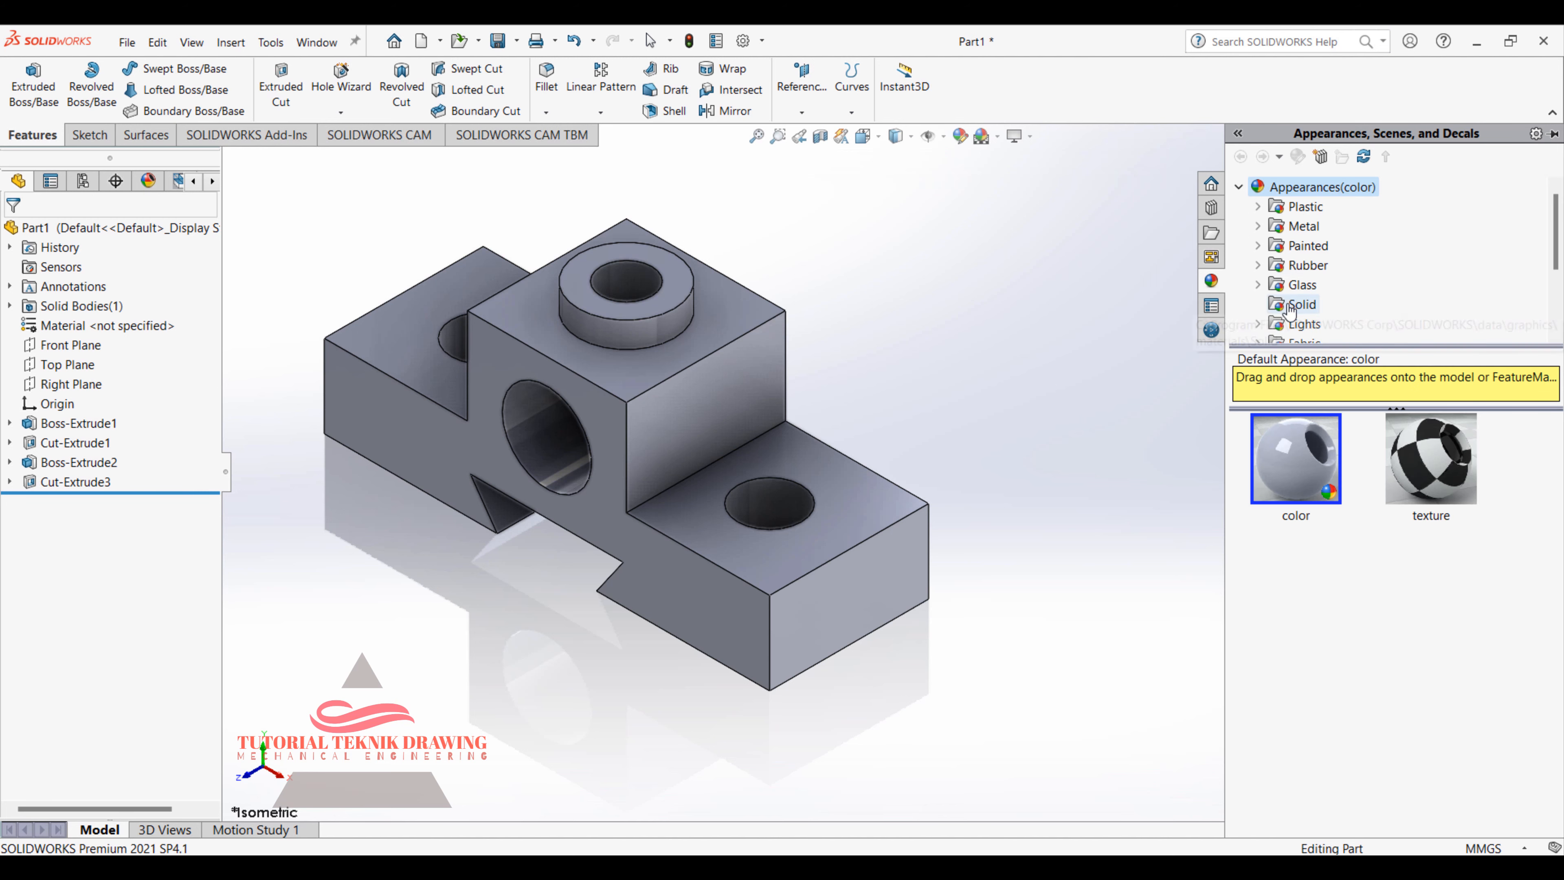
click(1240, 188)
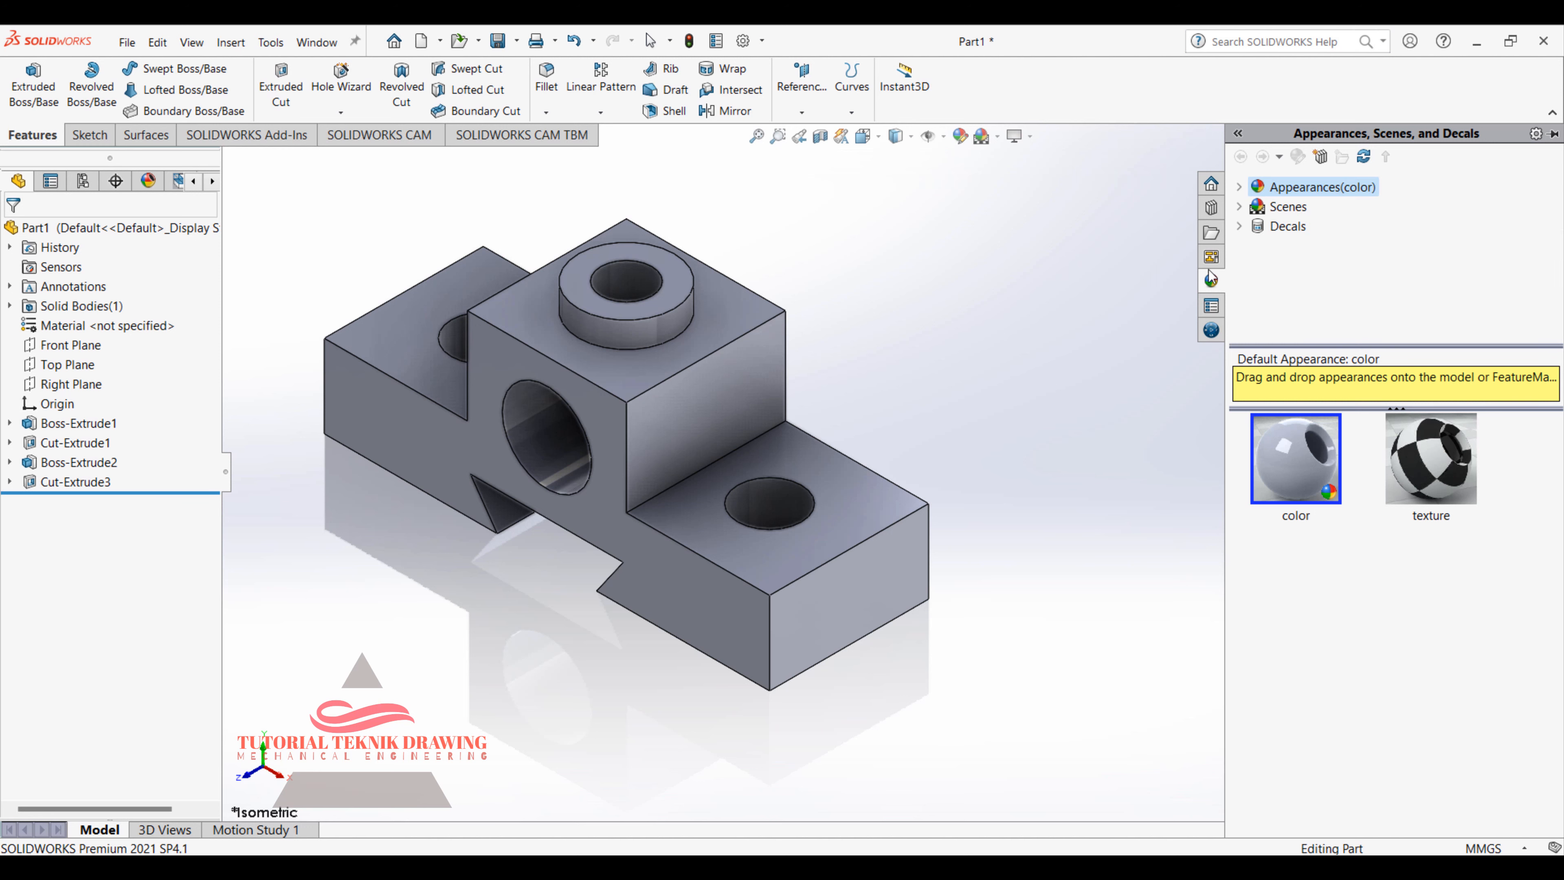
click(1240, 208)
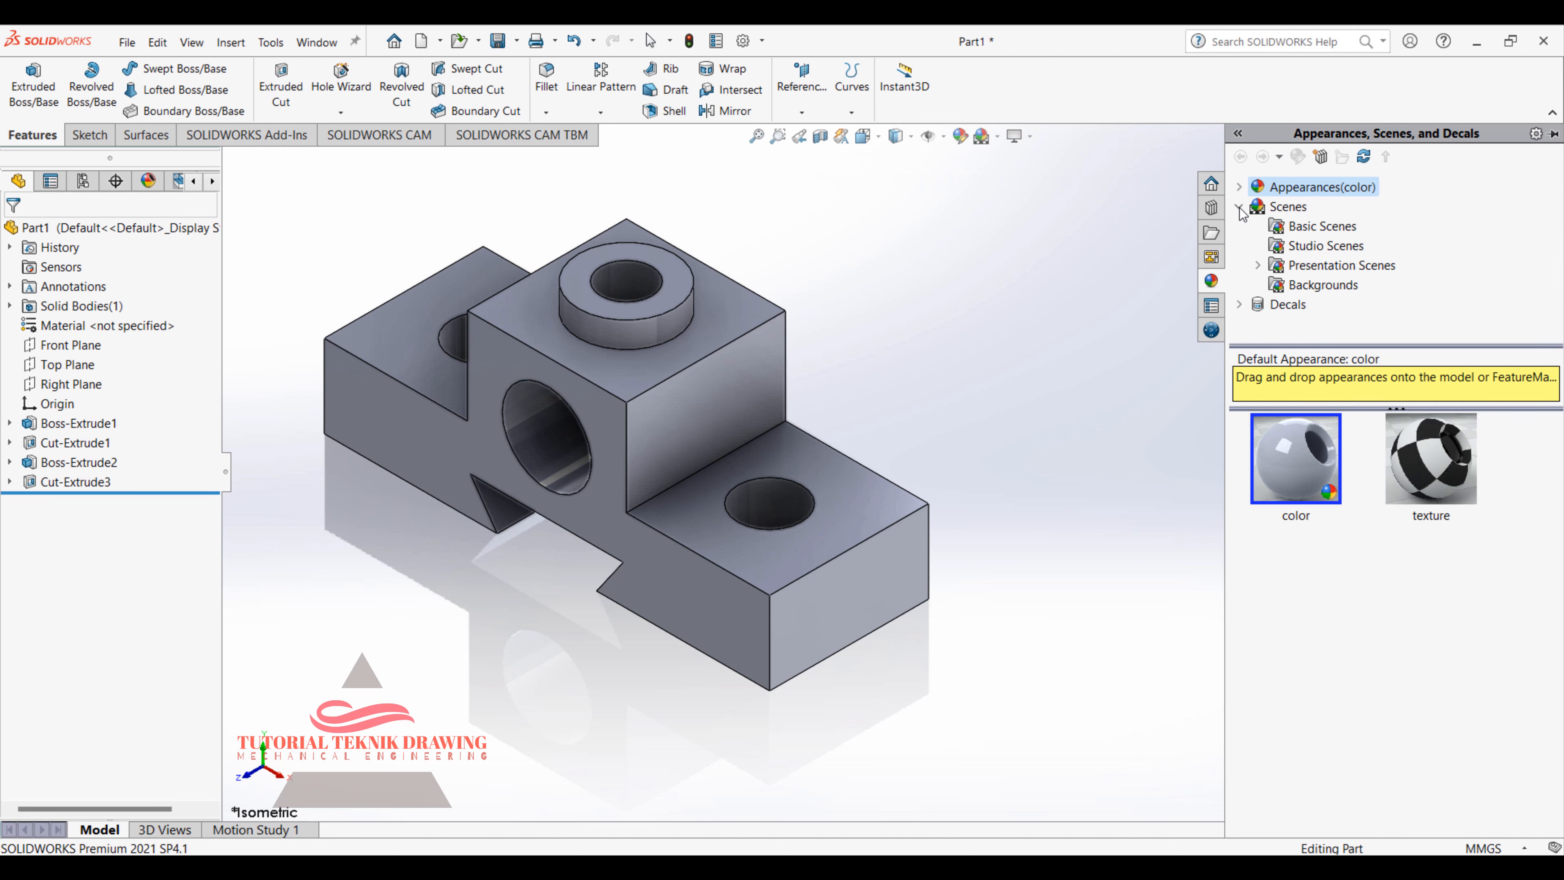
click(1299, 286)
click(1300, 268)
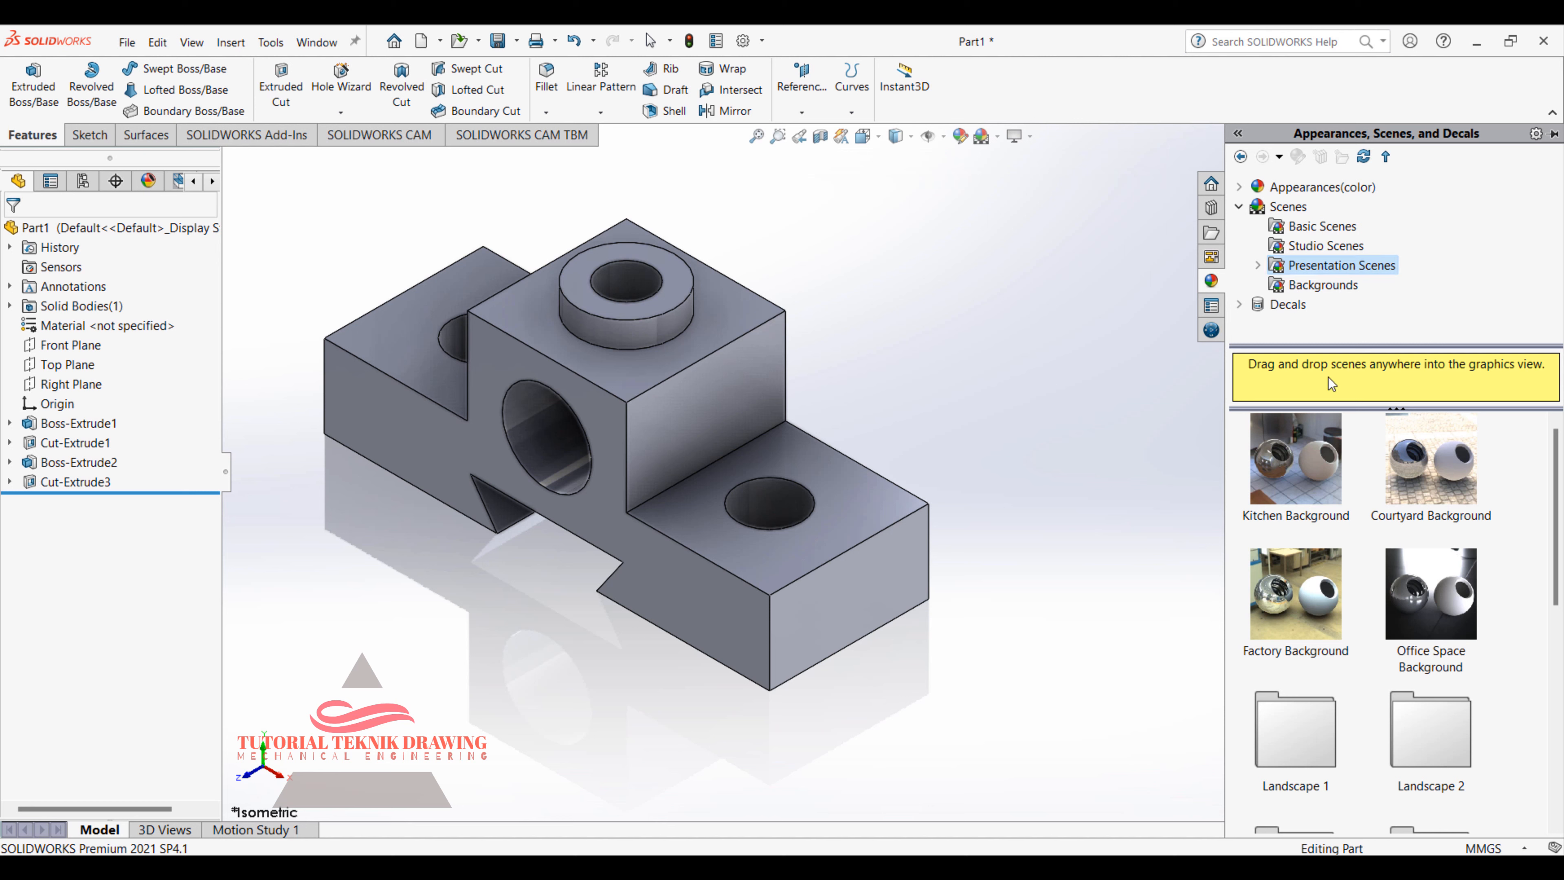
click(1324, 245)
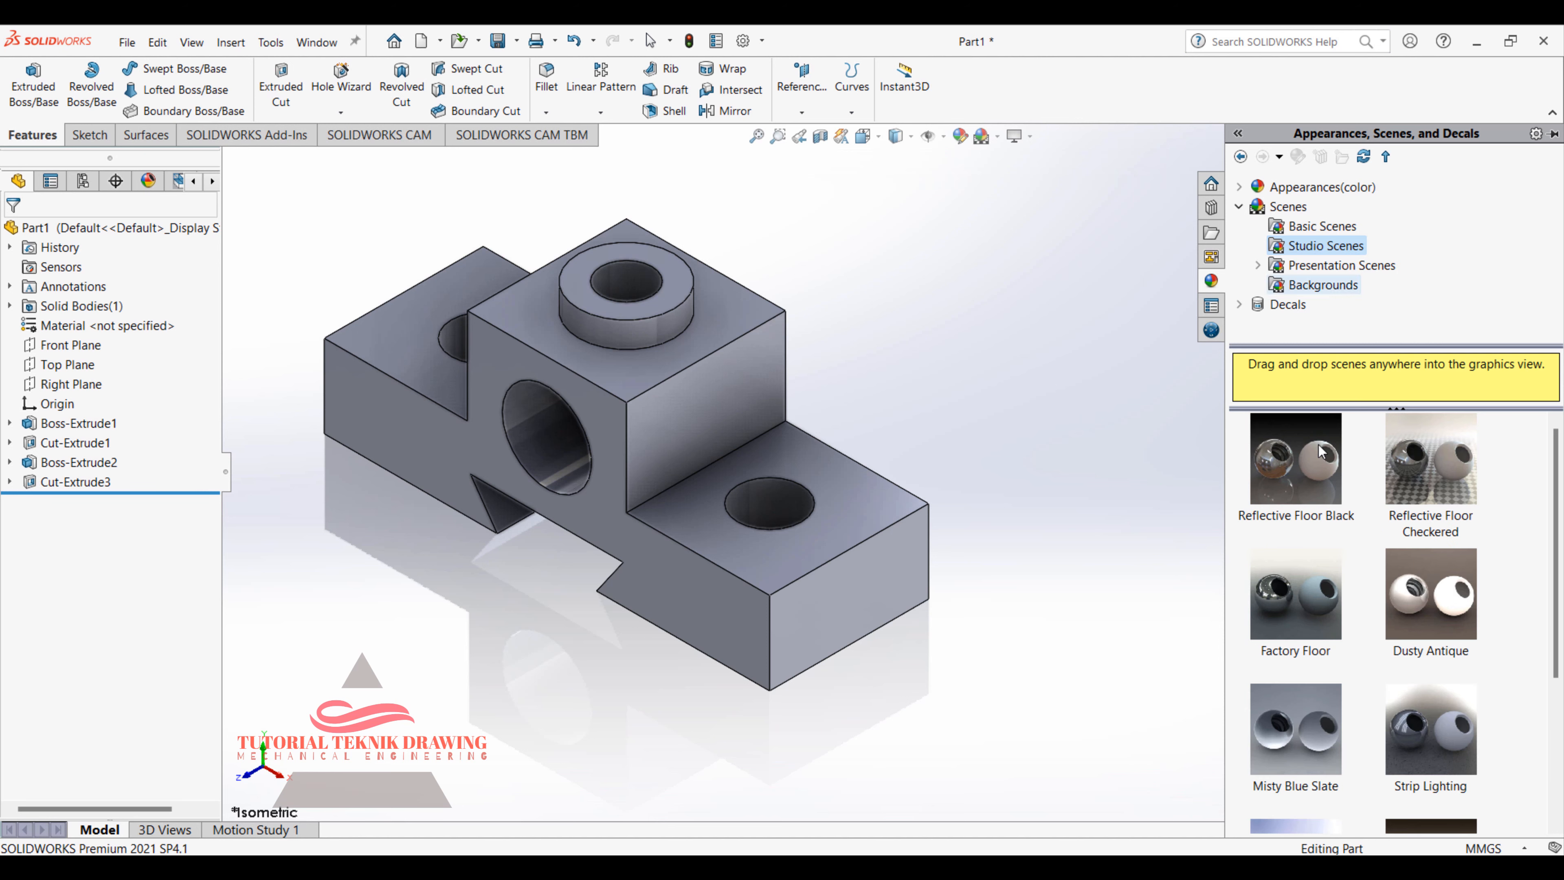
drag(1559, 499, 1558, 642)
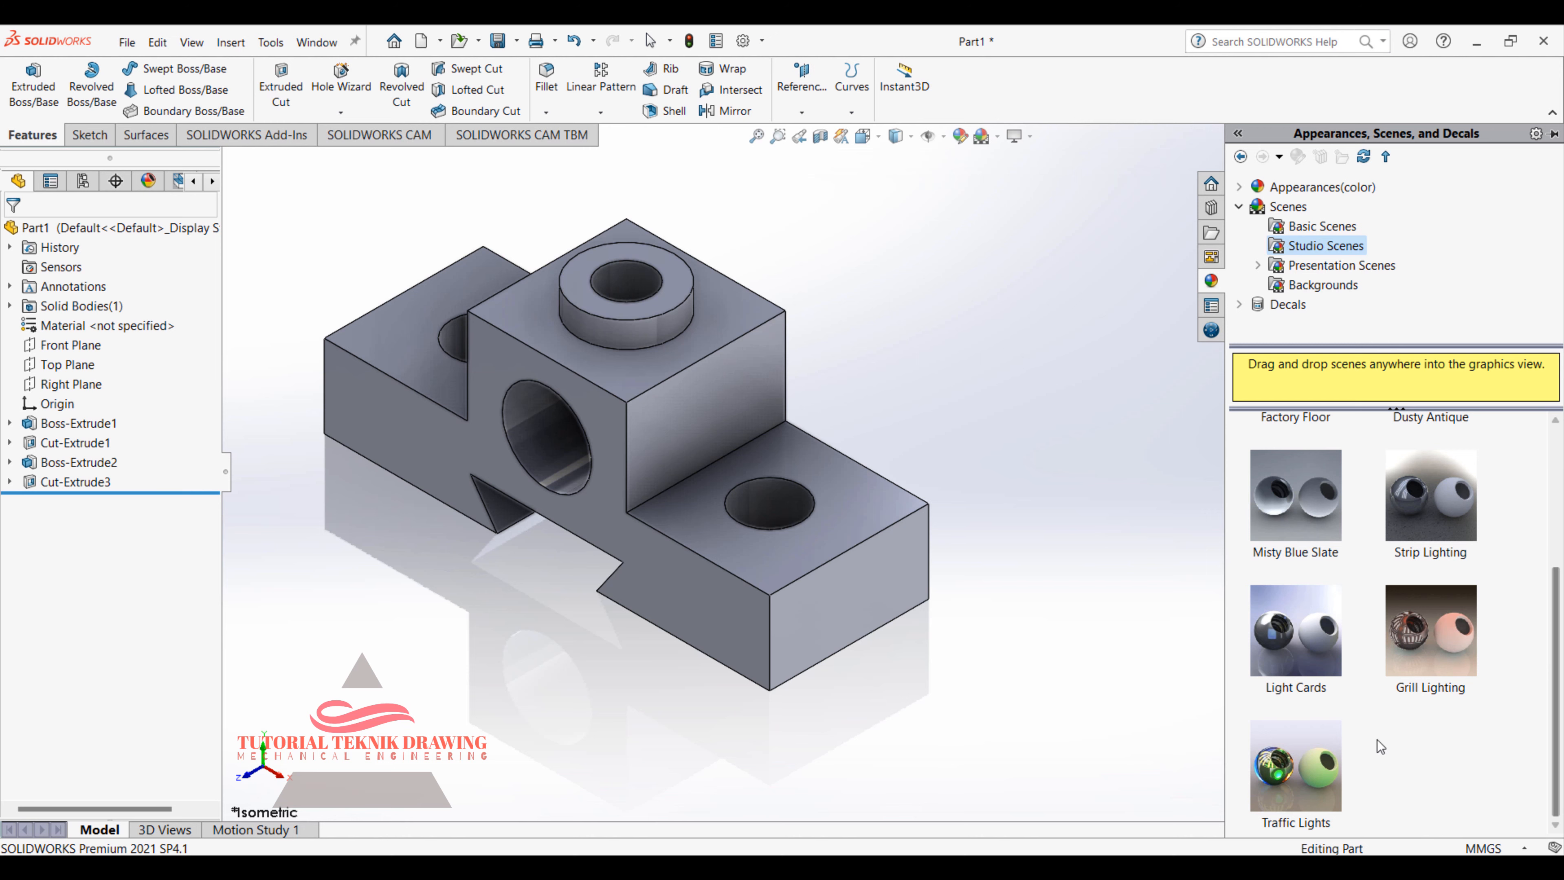
click(1327, 746)
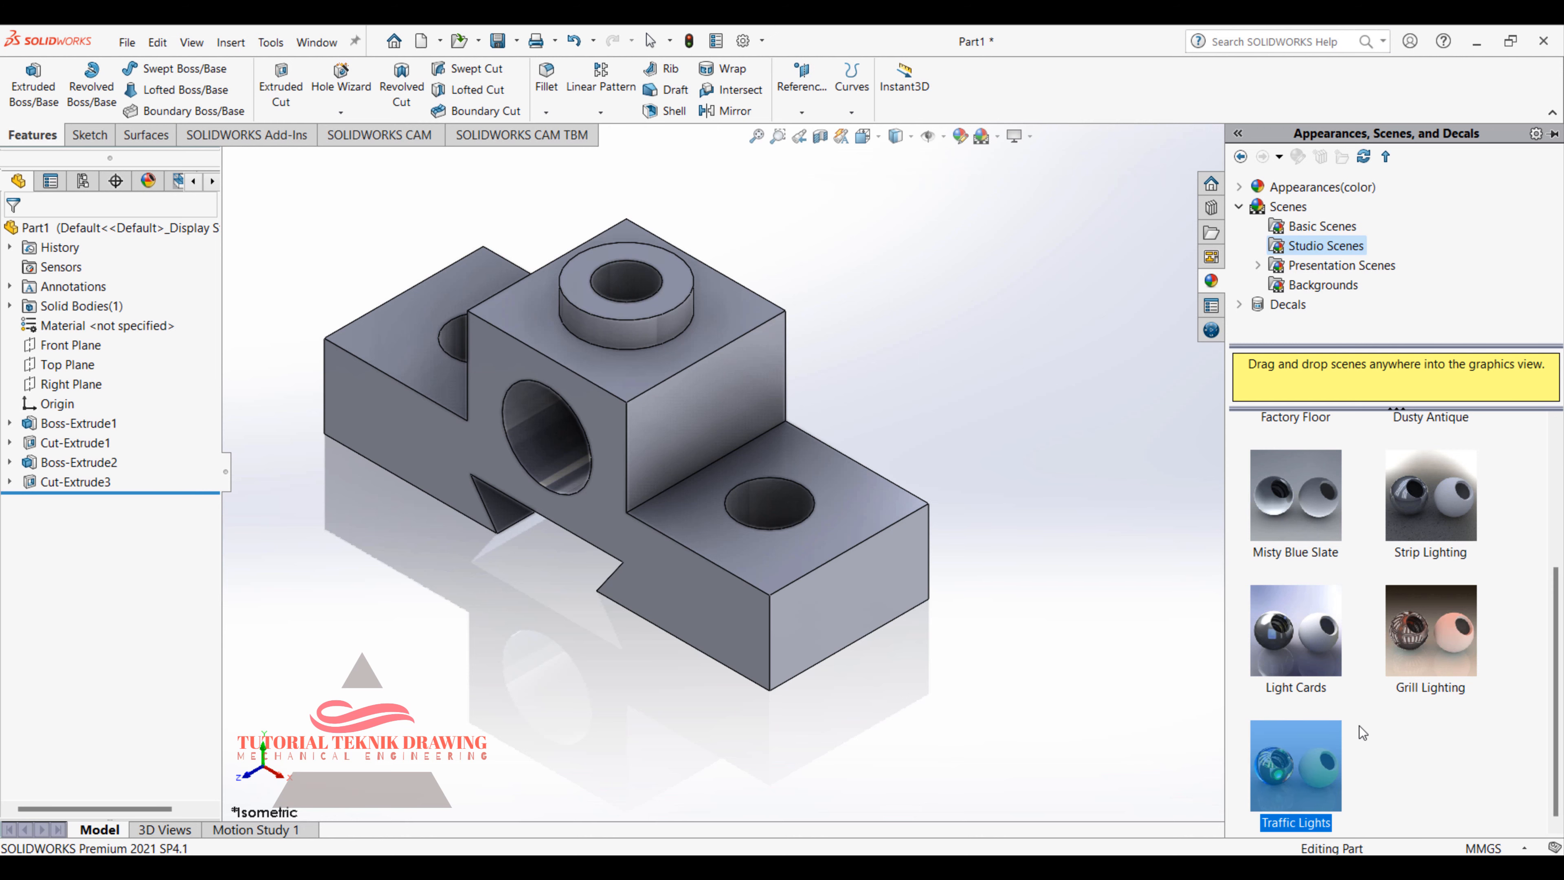
double_click(1315, 755)
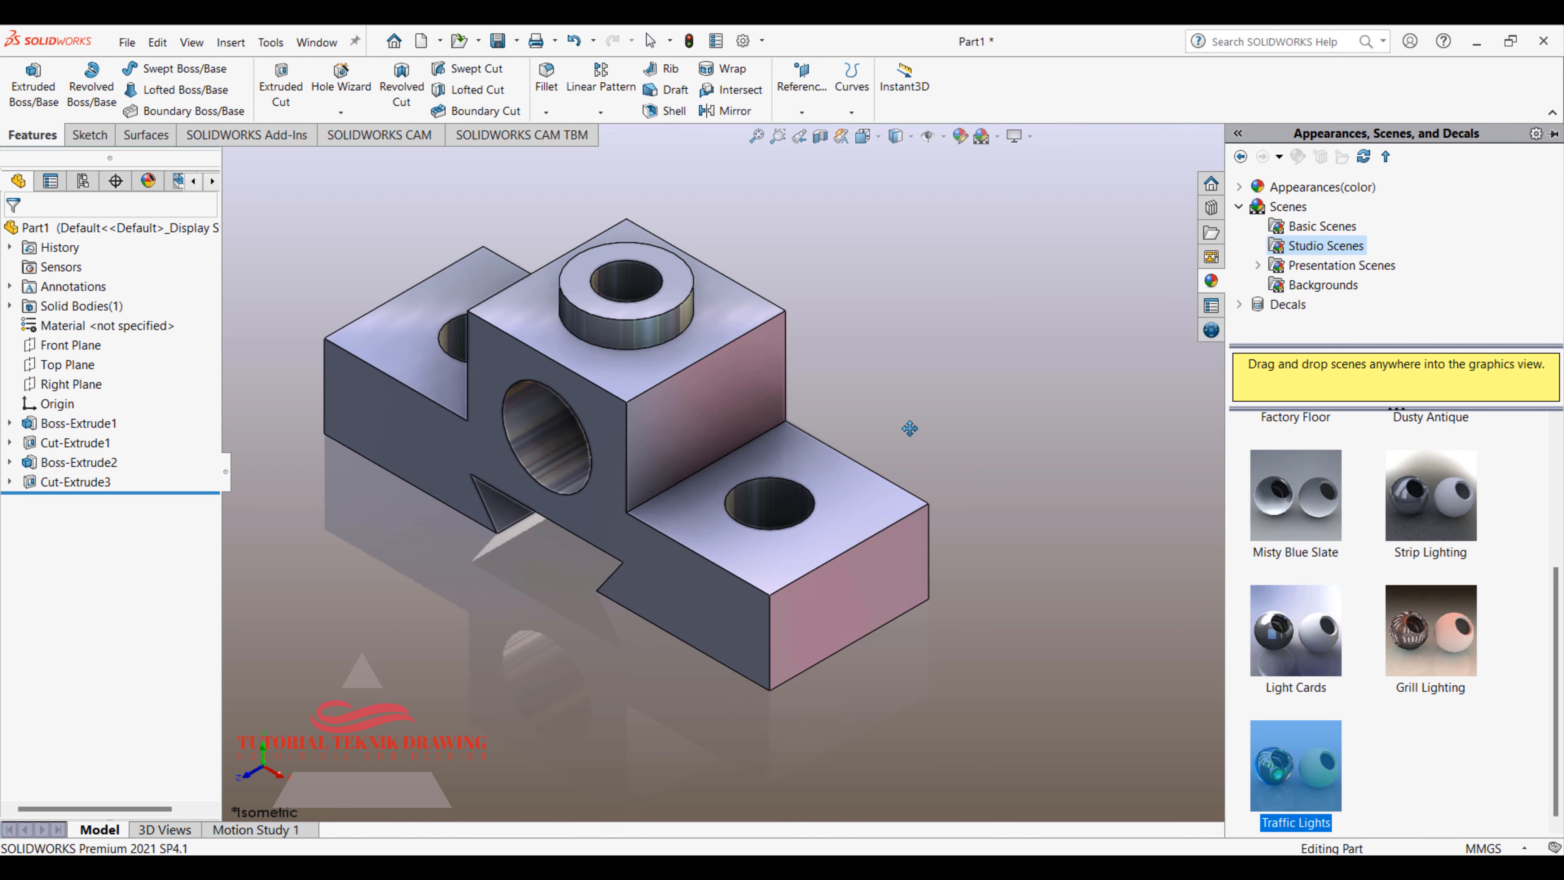
Step: Try the polished steel metal appearance on the bracket and replace it with chromium plate
click(1239, 207)
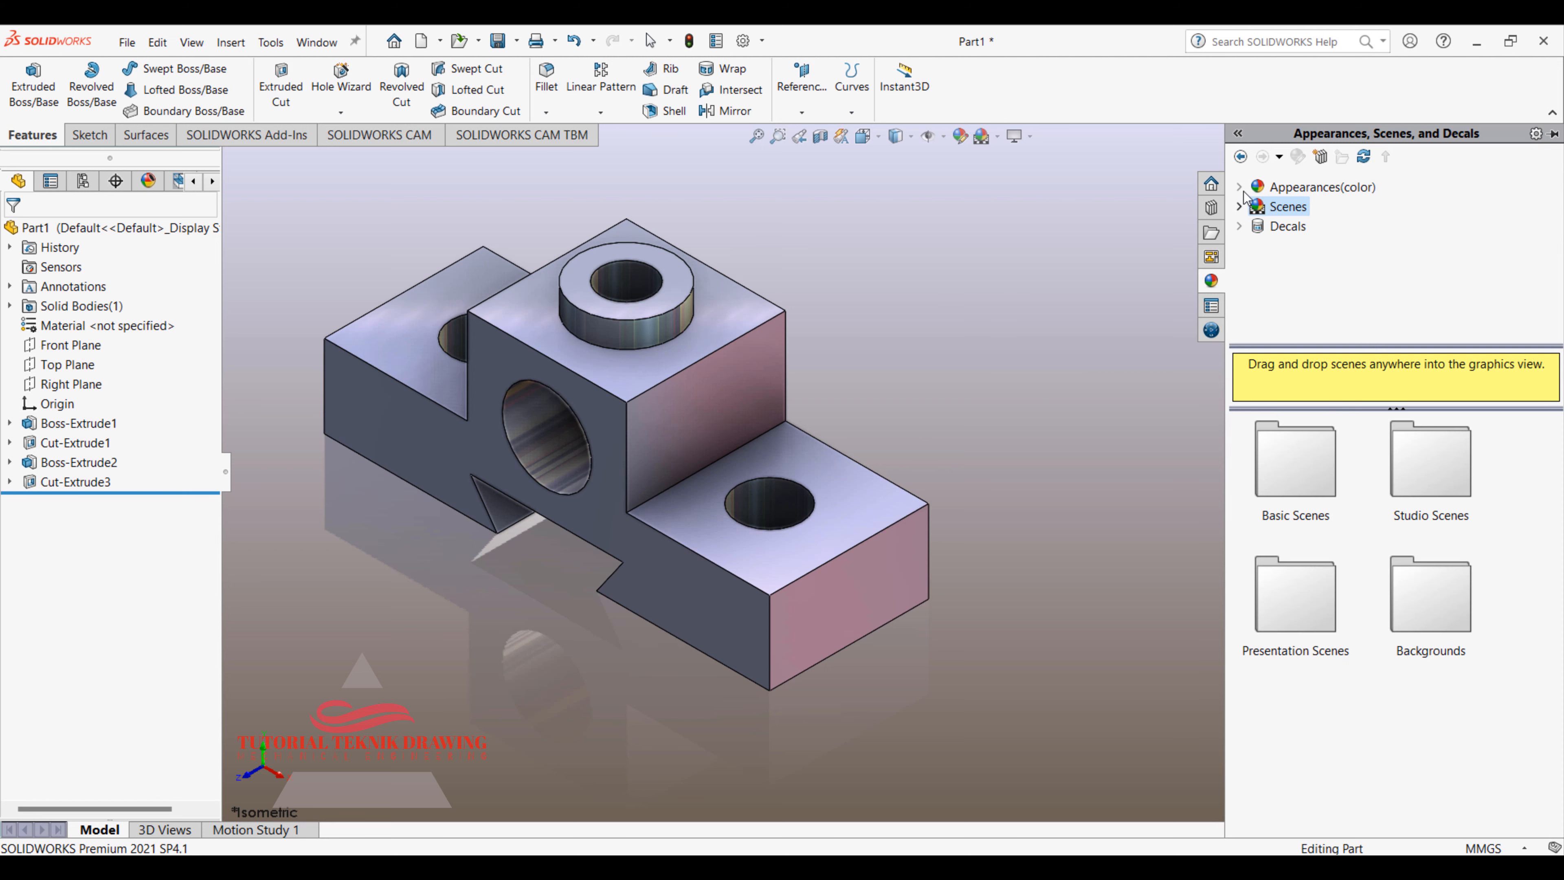
click(1240, 187)
click(1284, 227)
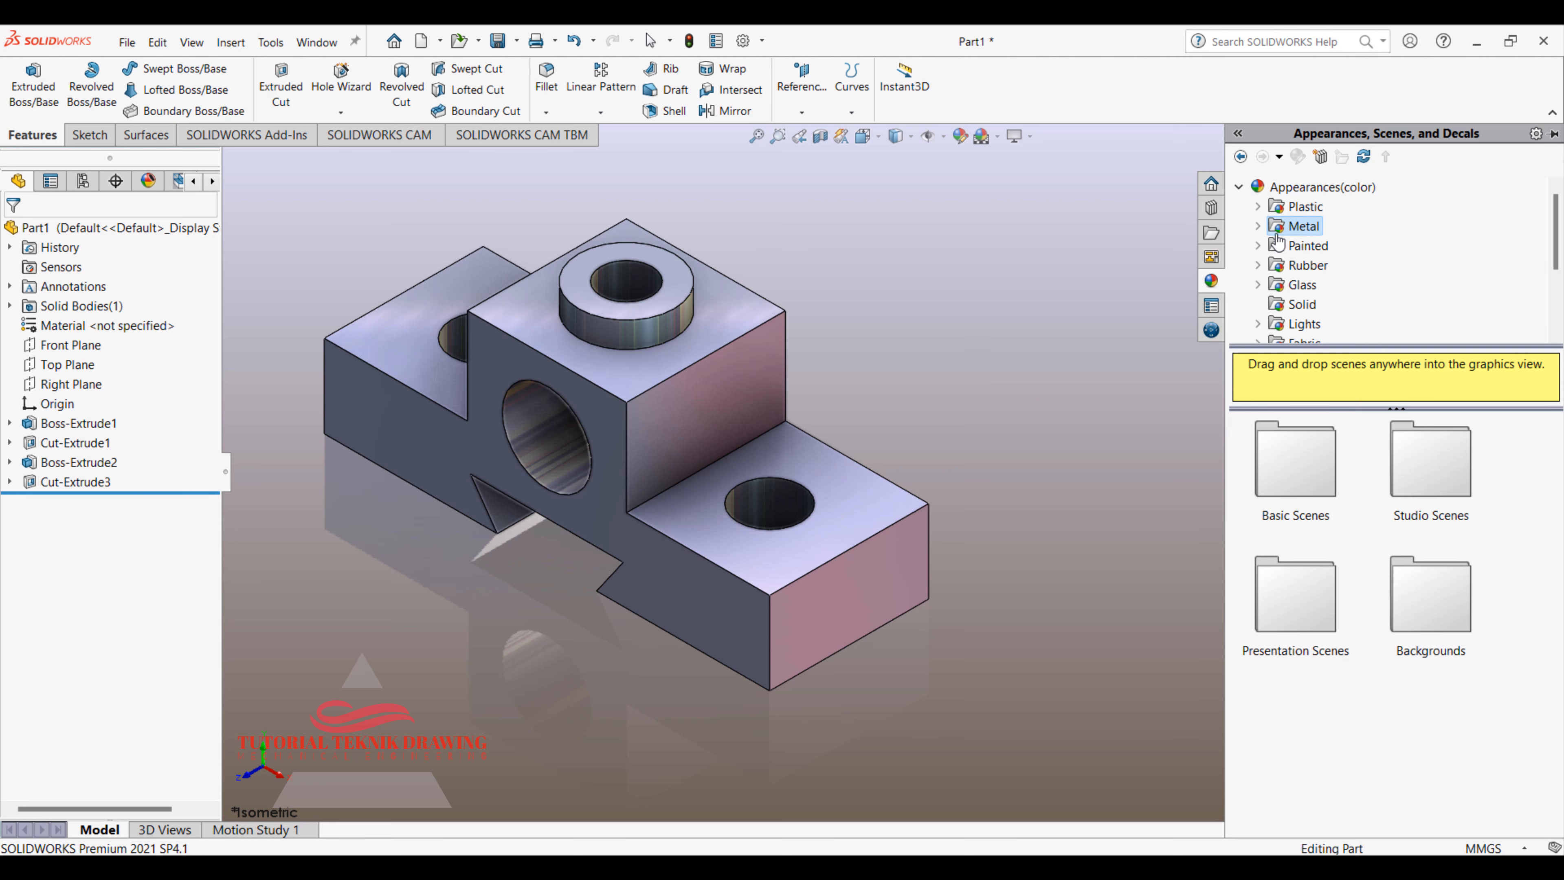
click(1309, 486)
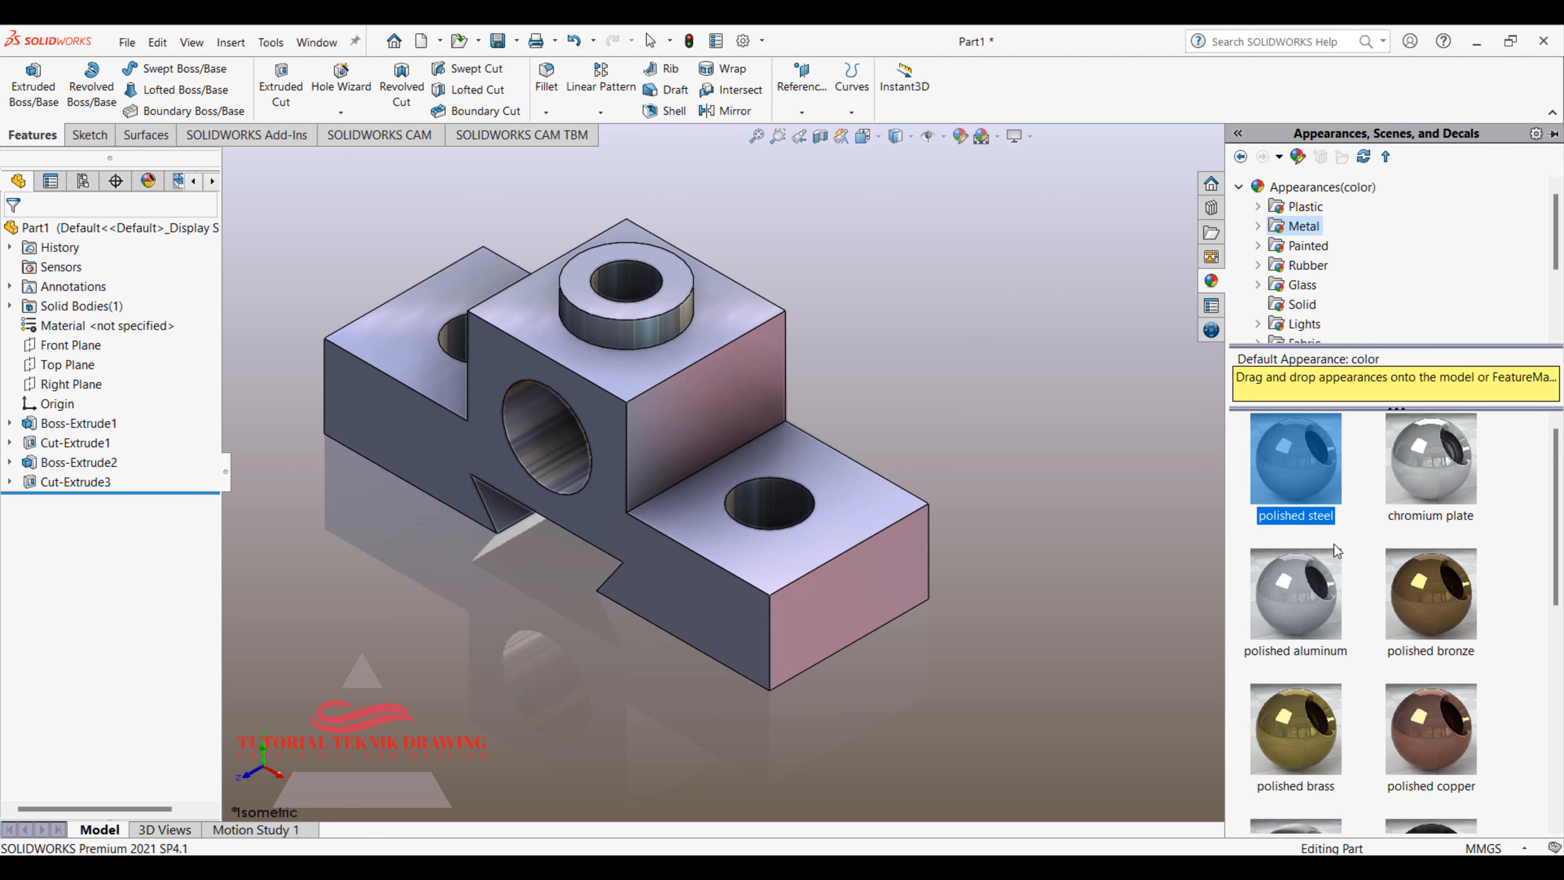
double_click(1302, 485)
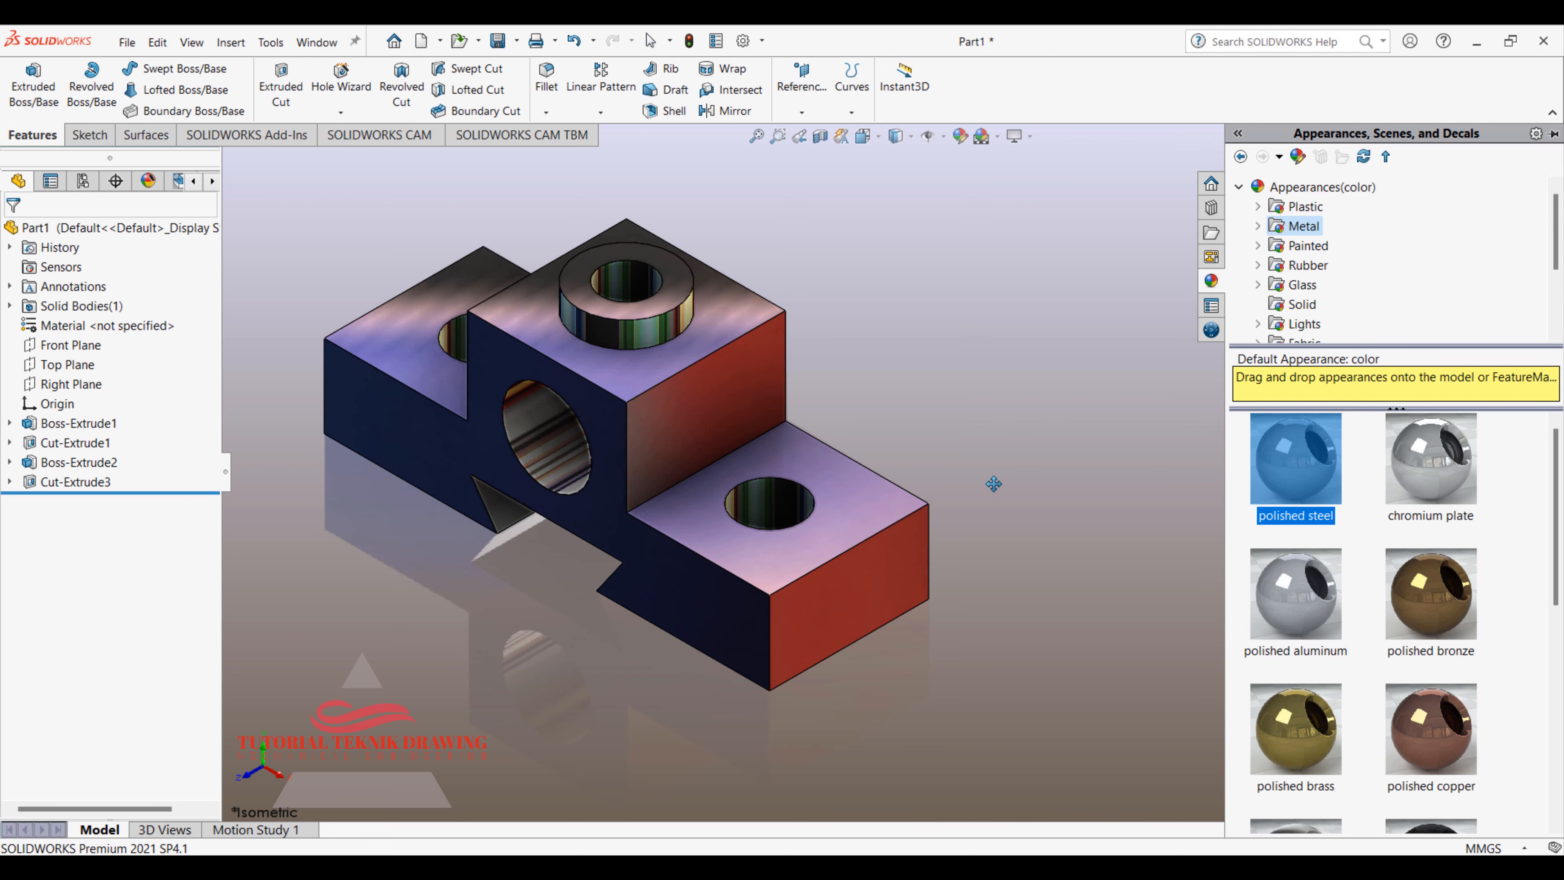
double_click(1318, 625)
double_click(1429, 487)
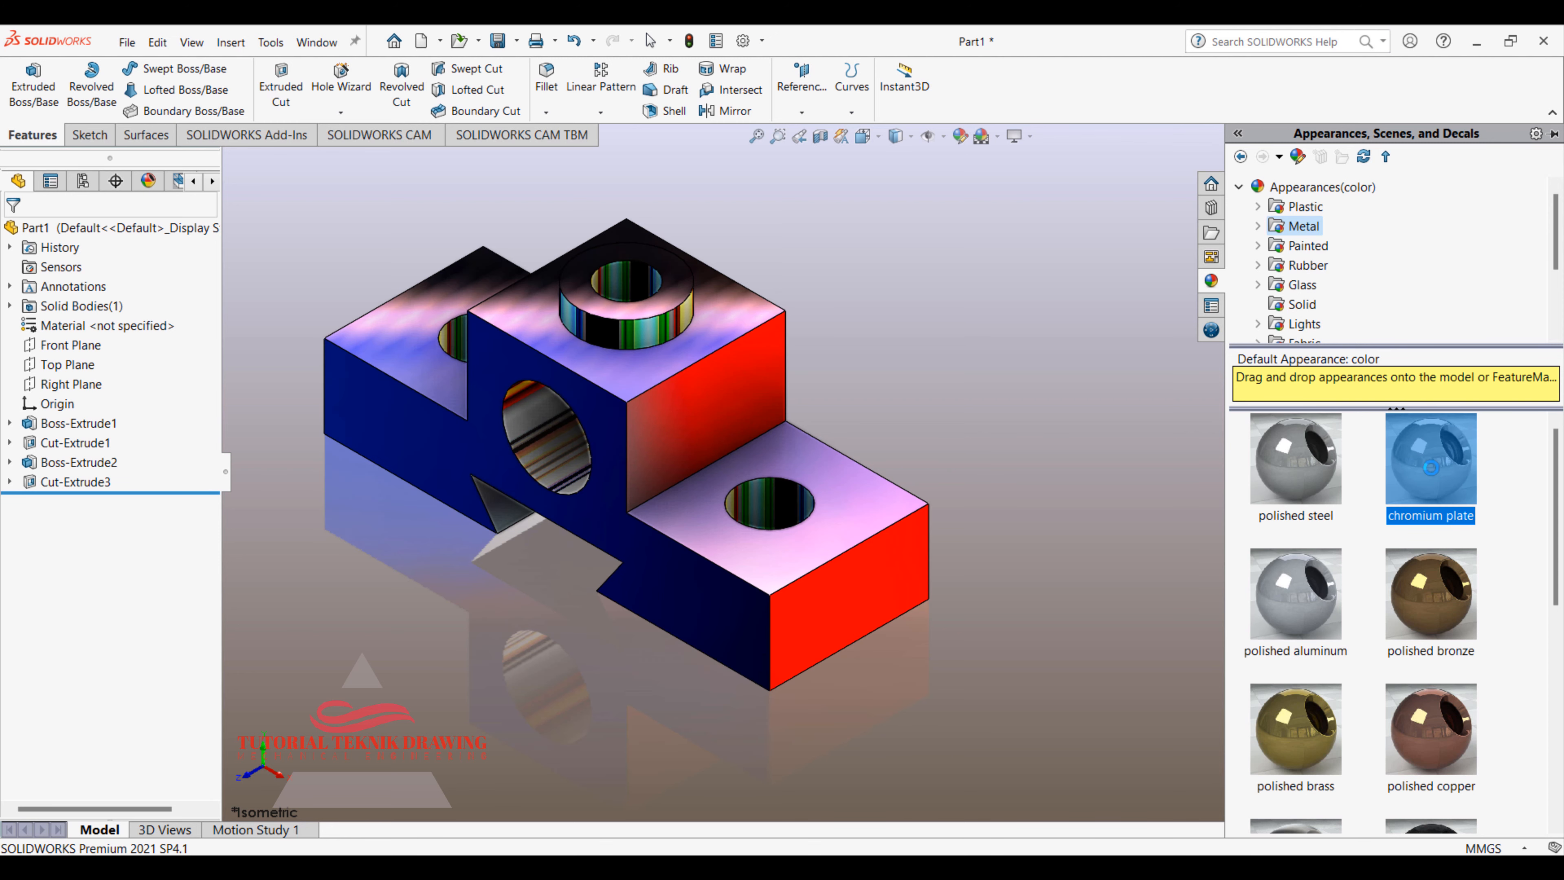
Step: Clear the appearance library away and bring the reference drawing back beside the bracket for comparison
click(1238, 133)
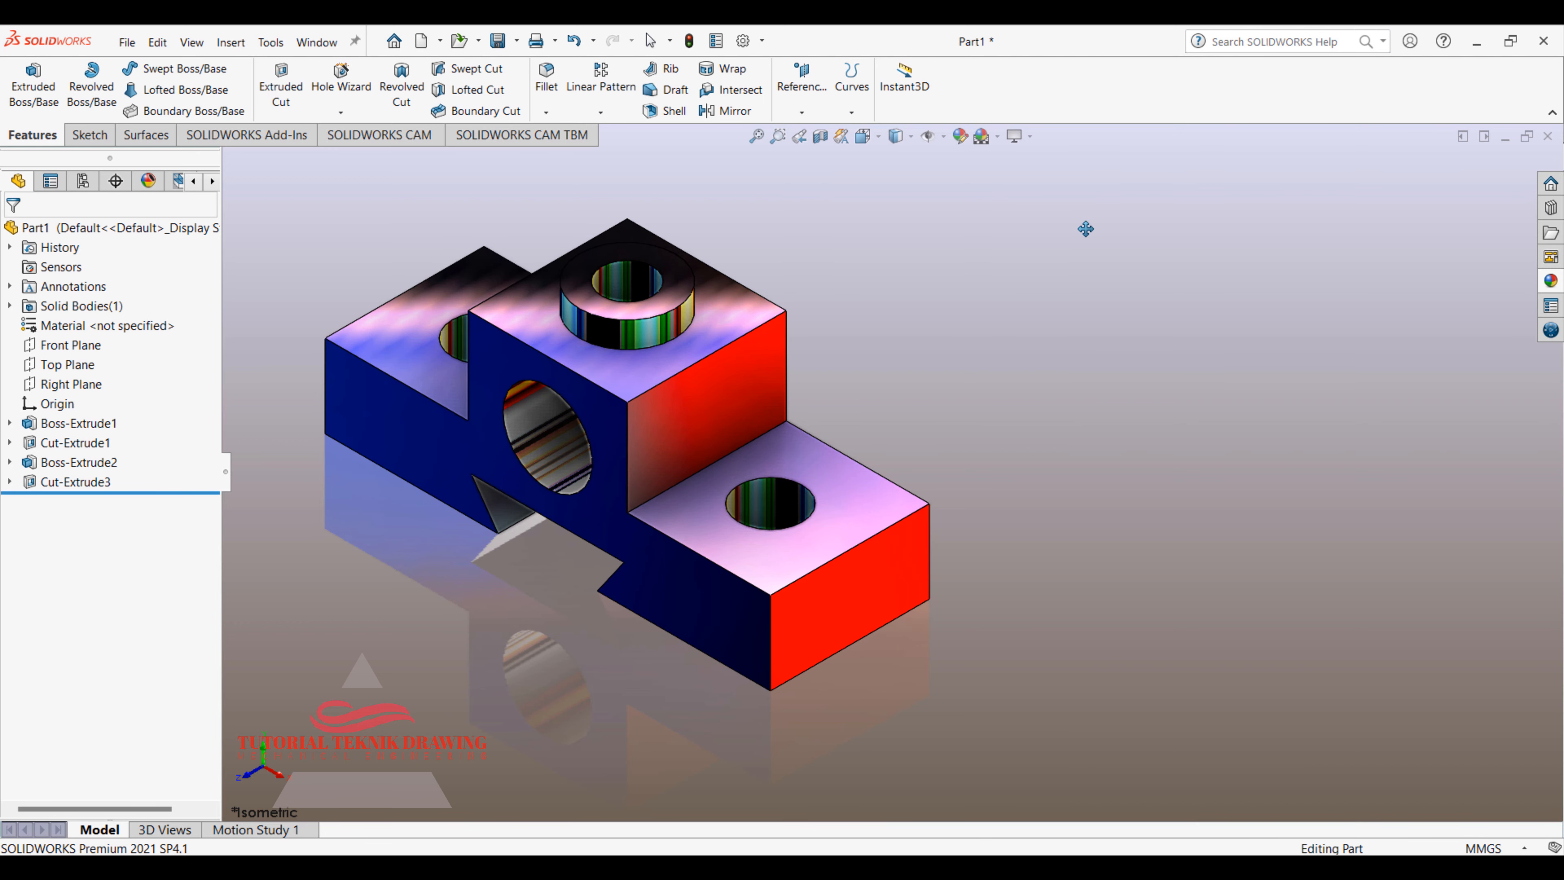
key(alt+Tab)
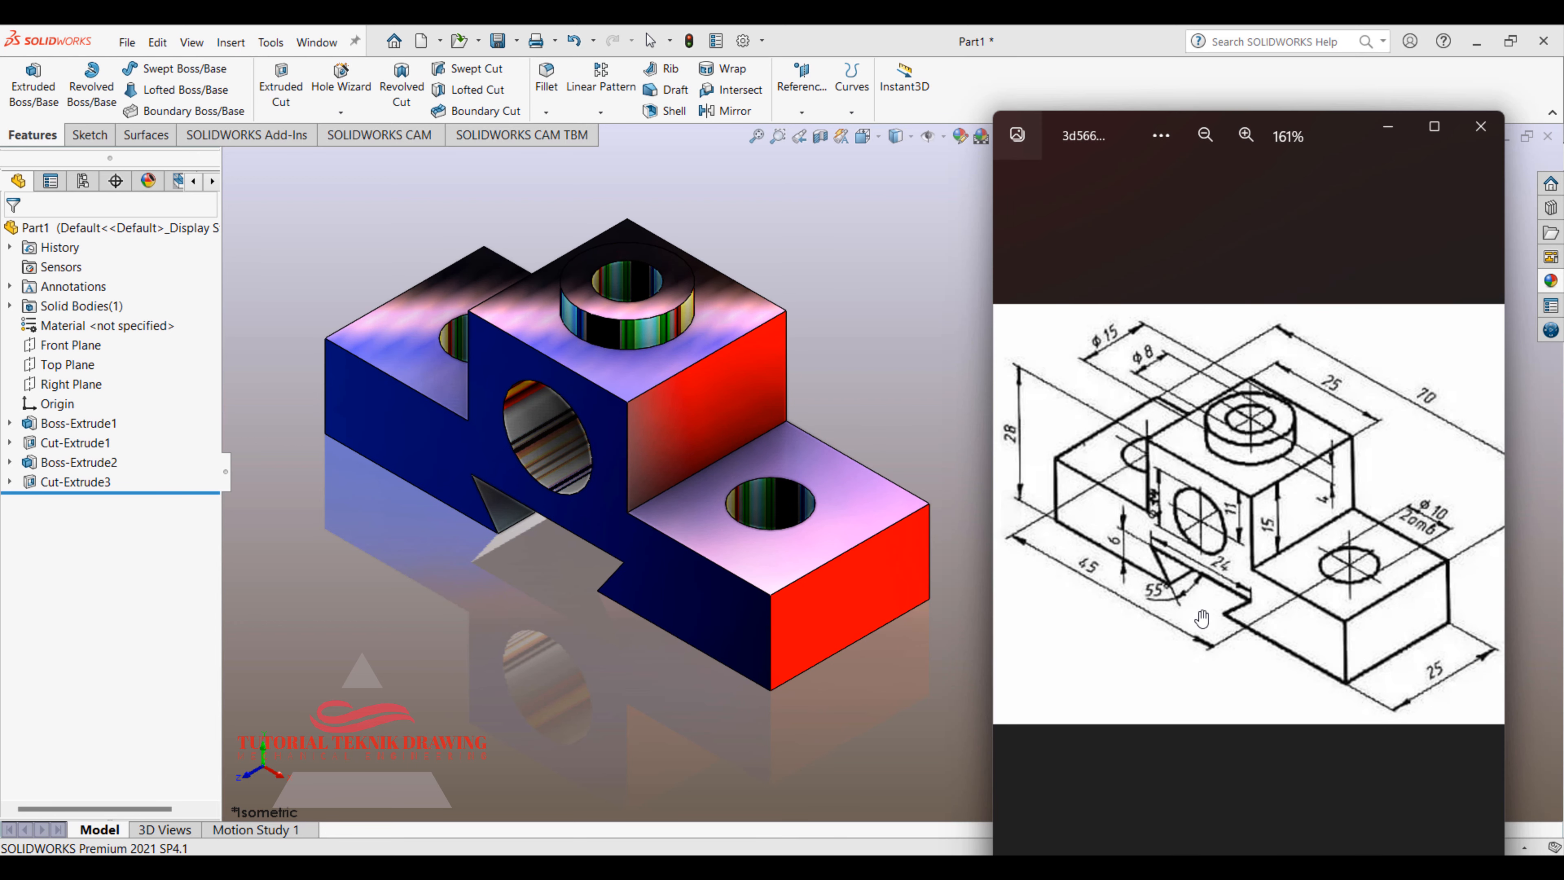